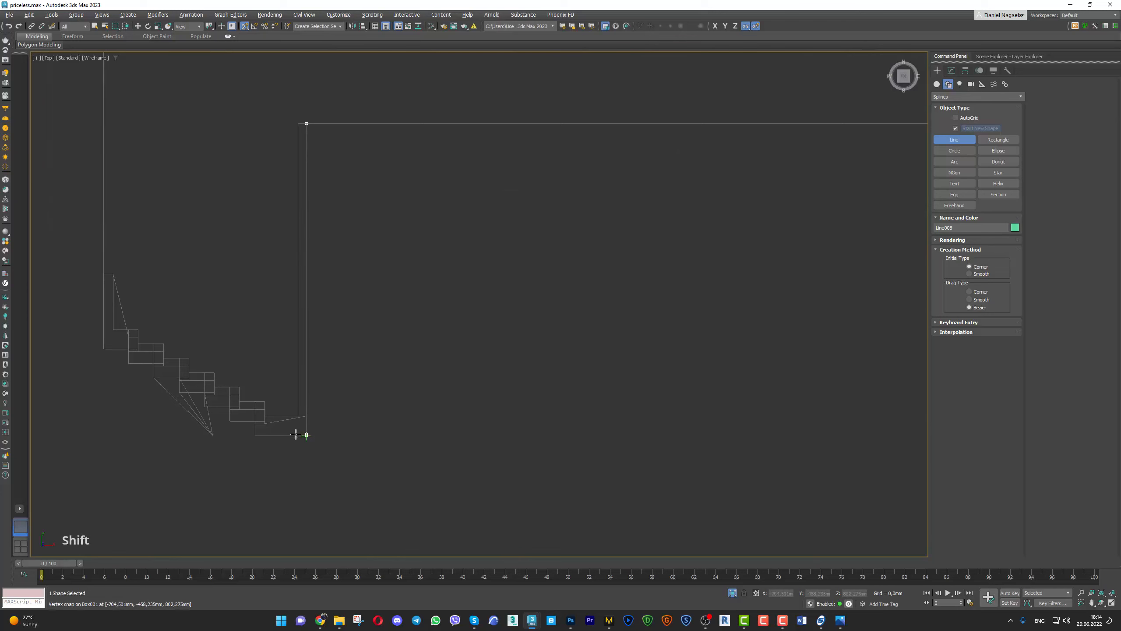
# Trace the line along the stepped left corner of the island body, snapping a vertex to each step corner
pyautogui.click(255, 435)
pyautogui.scroll(5, 202, 407)
pyautogui.click(208, 407)
pyautogui.click(208, 366)
pyautogui.scroll(-3, 132, 322)
pyautogui.scroll(2, 230, 333)
pyautogui.click(313, 318)
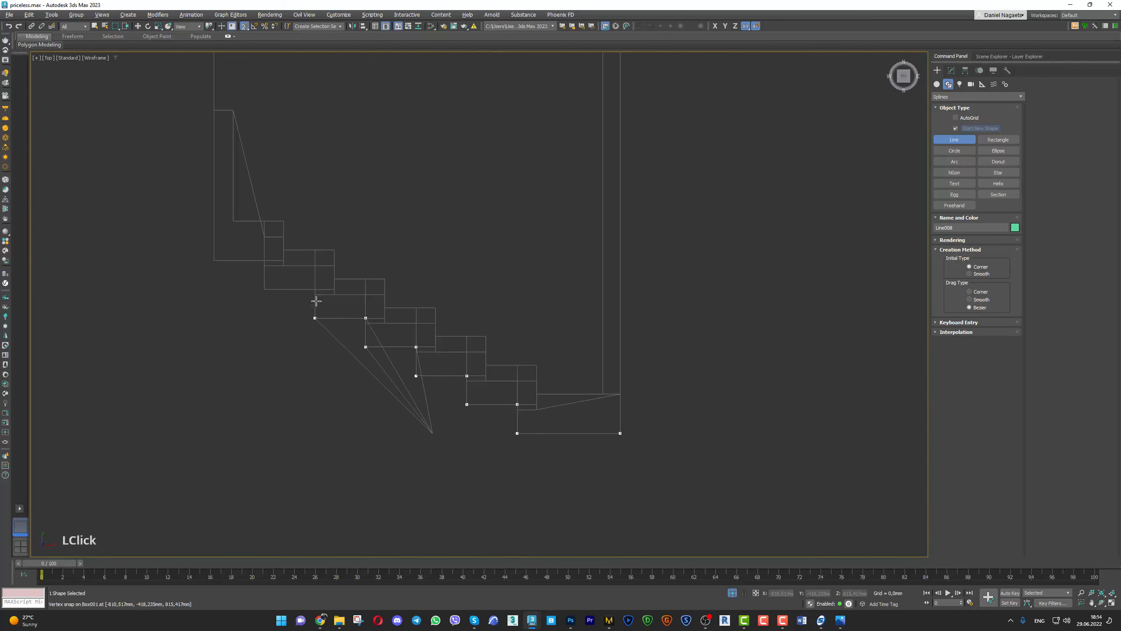
pyautogui.click(319, 285)
pyautogui.doubleClick(264, 289)
pyautogui.click(264, 261)
pyautogui.click(215, 261)
# Complete the outline at the back-left corner and close the spline
pyautogui.scroll(-2, 295, 308)
pyautogui.scroll(-2, 295, 264)
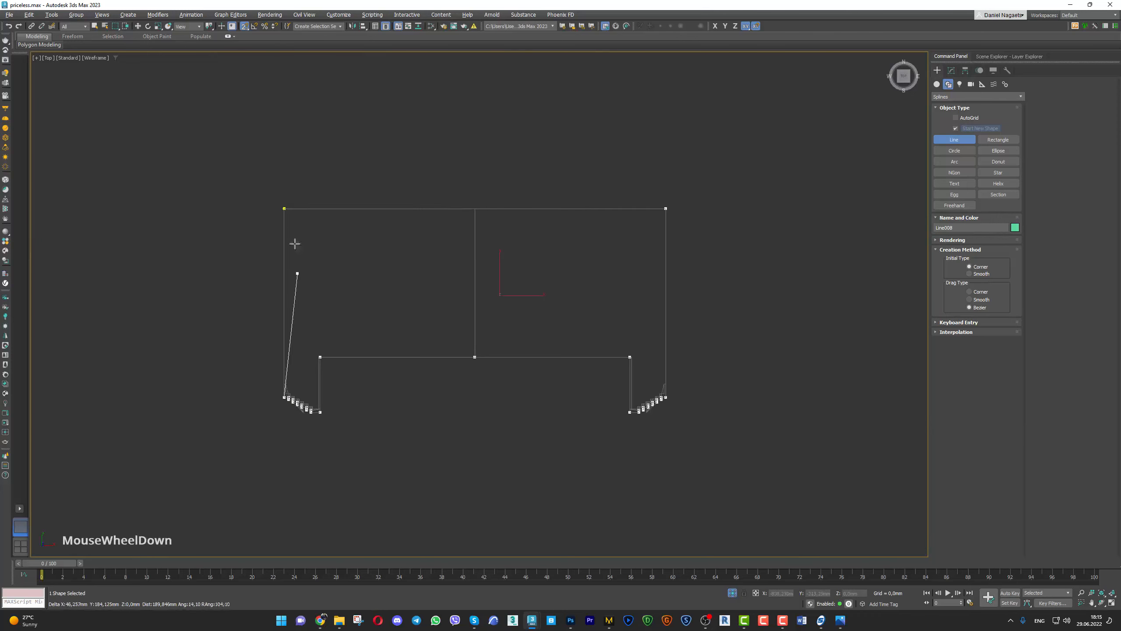
pyautogui.click(284, 209)
pyautogui.click(543, 316)
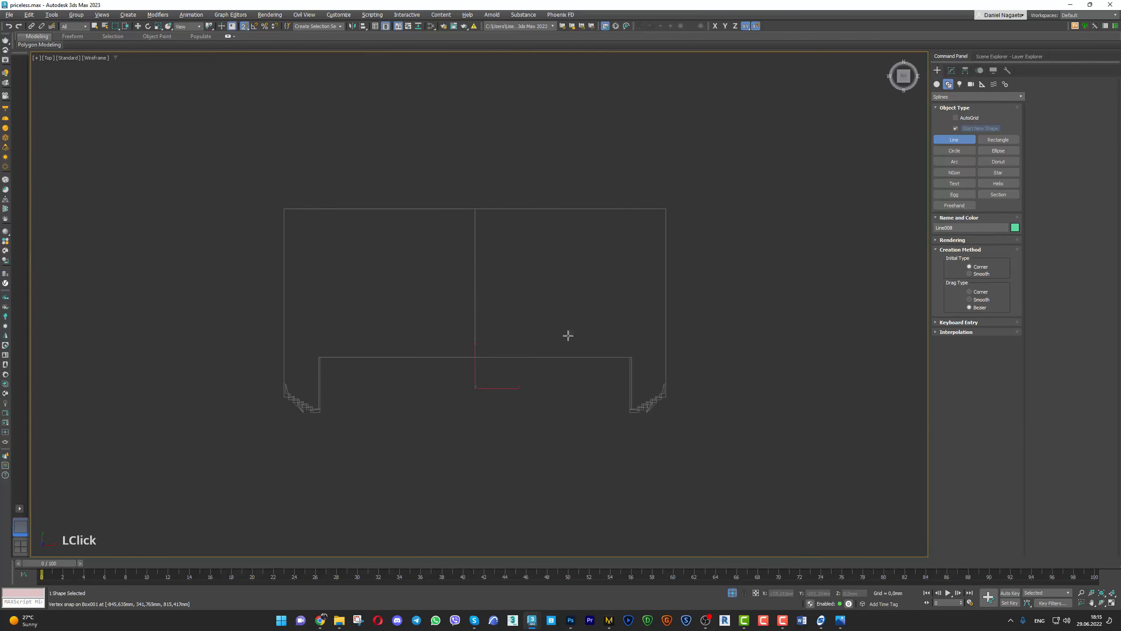
# Extrude the closed island outline upward with an Extrude modifier to the height of the existing body
pyautogui.click(952, 70)
pyautogui.hotkey('alt', 'w')
pyautogui.middleClick(820, 397)
pyautogui.press('z')
pyautogui.hotkey('alt', 'w')
pyautogui.keyDown('alt'); pyautogui.moveTo(818, 408); pyautogui.dragTo(764, 355, button='middle'); pyautogui.keyUp('alt')
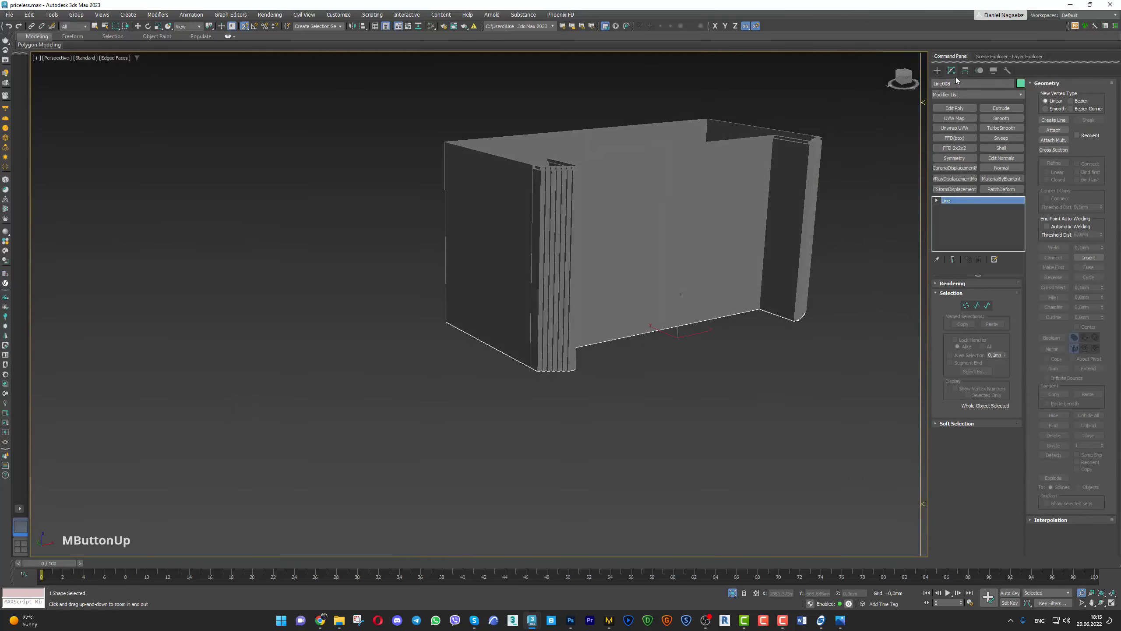
pyautogui.click(1000, 110)
pyautogui.moveTo(1001, 295); pyautogui.dragTo(1001, 203)
# Convert the extruded island body to an Editable Poly
pyautogui.keyDown('alt'); pyautogui.moveTo(387, 308); pyautogui.dragTo(424, 322, button='middle'); pyautogui.keyUp('alt')
pyautogui.scroll(3, 596, 199)
pyautogui.rightClick(595, 205)
pyautogui.click(593, 210)
pyautogui.keyDown('alt'); pyautogui.moveTo(575, 206); pyautogui.dragTo(543, 198, button='middle'); pyautogui.keyUp('alt')
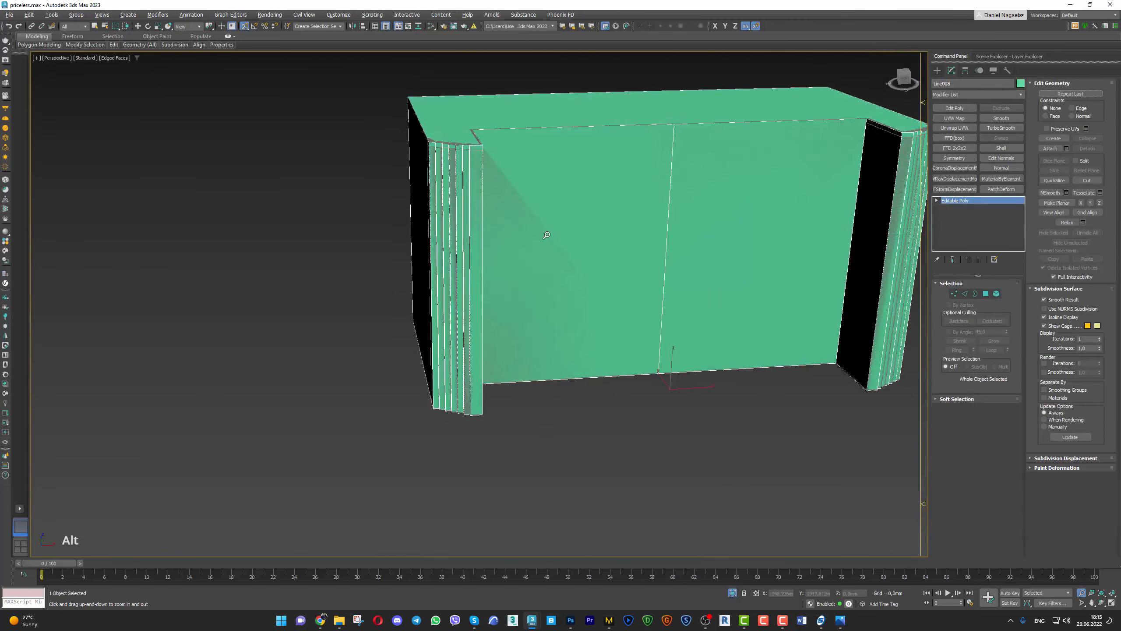
# Compare the island body with the counter and fluted corner in the reference photo
pyautogui.hotkey('alt', 'w')
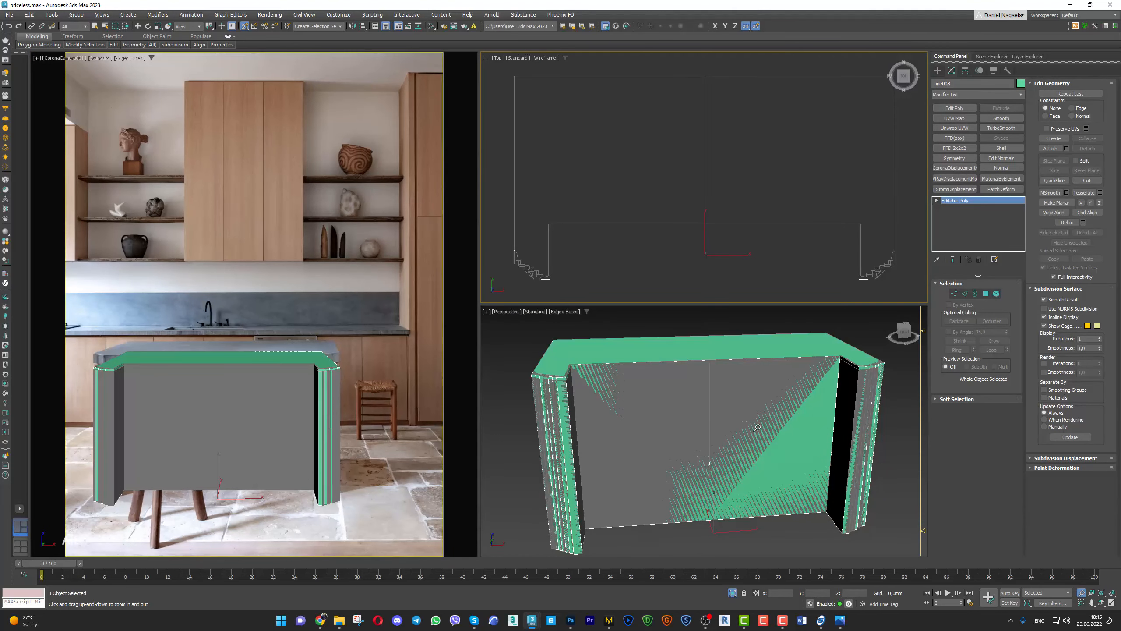
pyautogui.moveTo(1120, 44); pyautogui.dragTo(645, 28)
pyautogui.scroll(3, 702, 469)
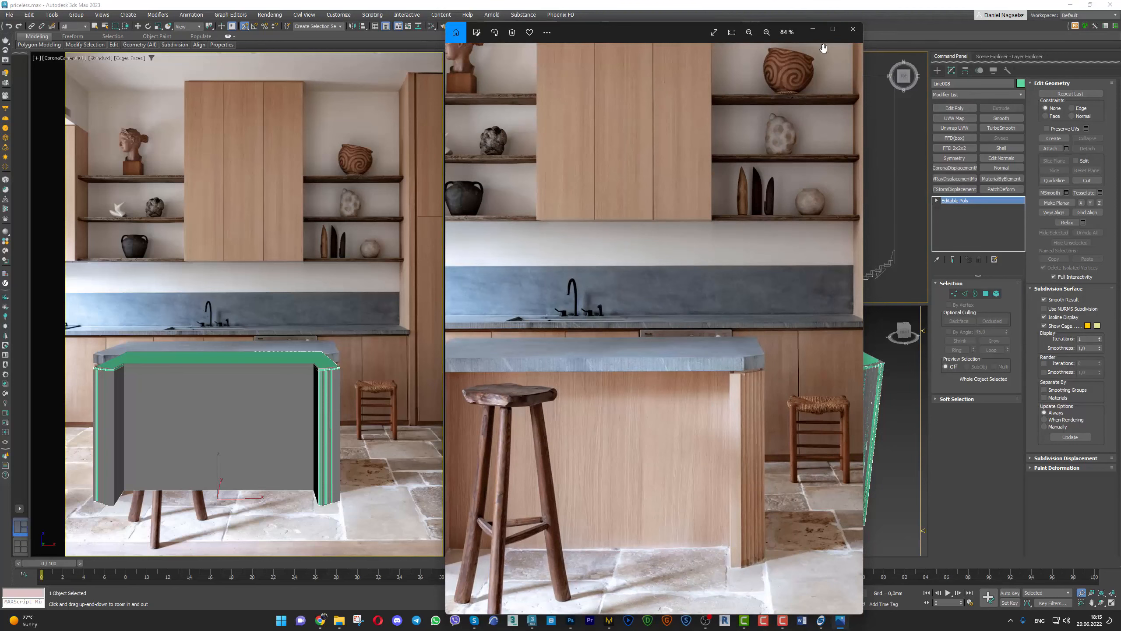
pyautogui.moveTo(719, 26); pyautogui.dragTo(1120, 40)
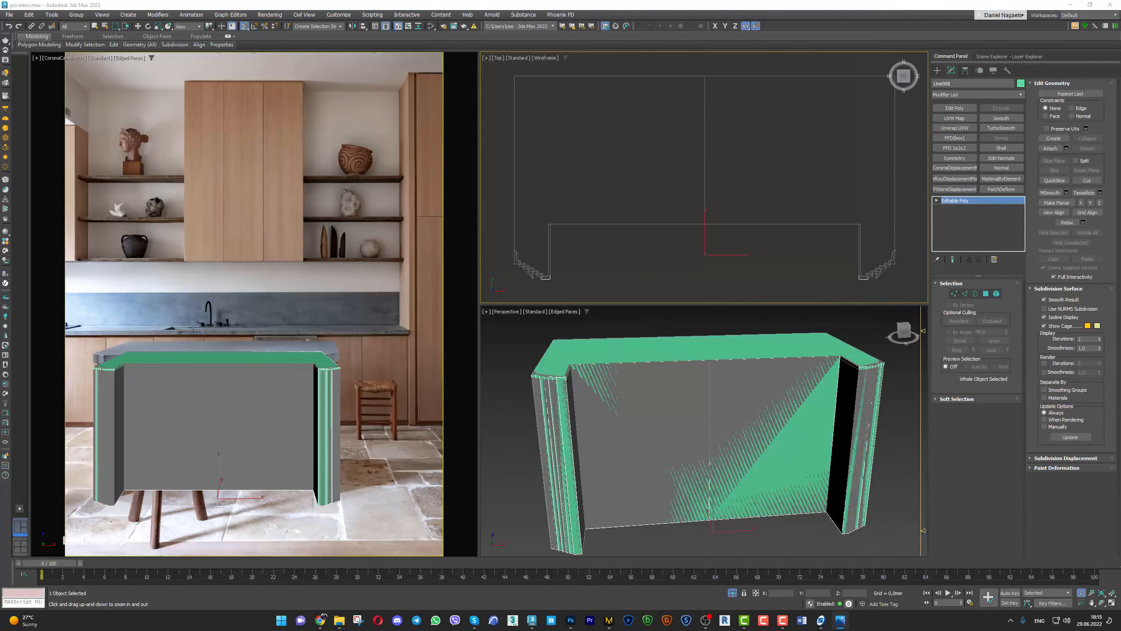
# Inset the top polygon of the island body by 10 mm
pyautogui.click(845, 382)
pyautogui.hotkey('alt', 'w')
pyautogui.moveTo(843, 380); pyautogui.dragTo(721, 239)
pyautogui.keyDown('alt'); pyautogui.moveTo(721, 238); pyautogui.dragTo(621, 392, button='middle'); pyautogui.keyUp('alt')
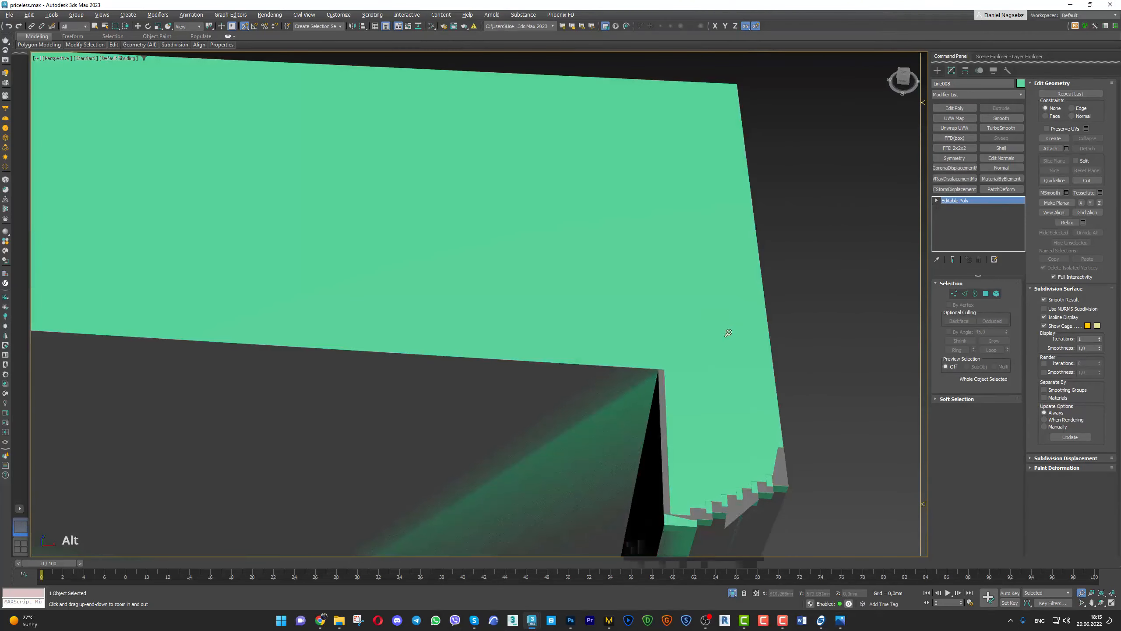
pyautogui.scroll(-2, 730, 493)
pyautogui.keyDown('alt'); pyautogui.moveTo(730, 493); pyautogui.dragTo(944, 346, button='middle'); pyautogui.keyUp('alt')
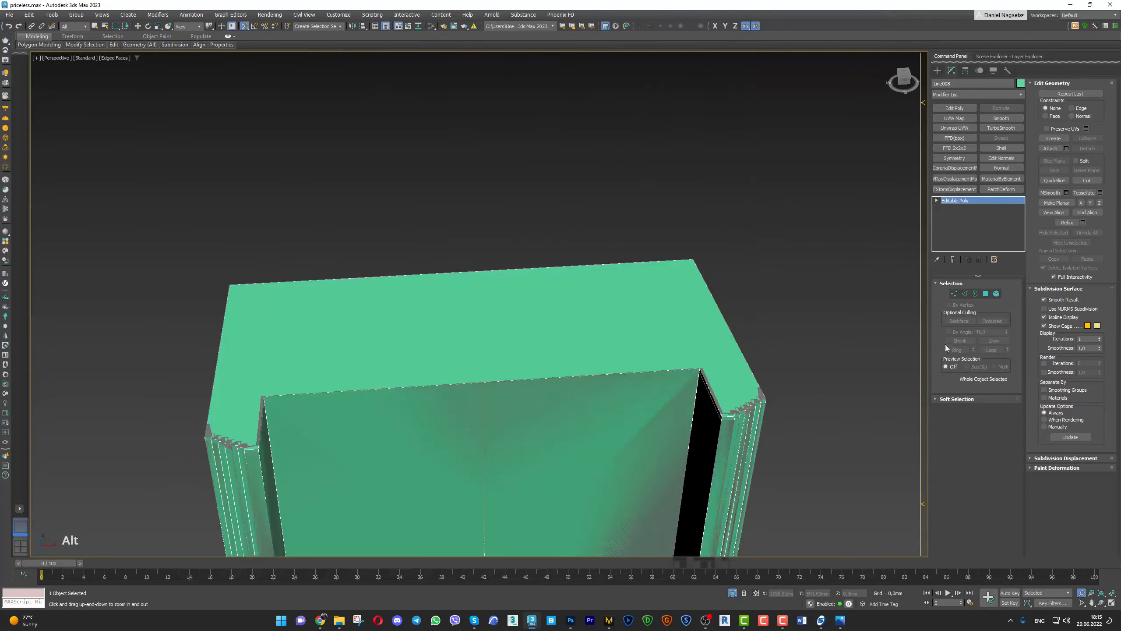
pyautogui.click(986, 294)
pyautogui.click(668, 326)
pyautogui.scroll(3, 669, 325)
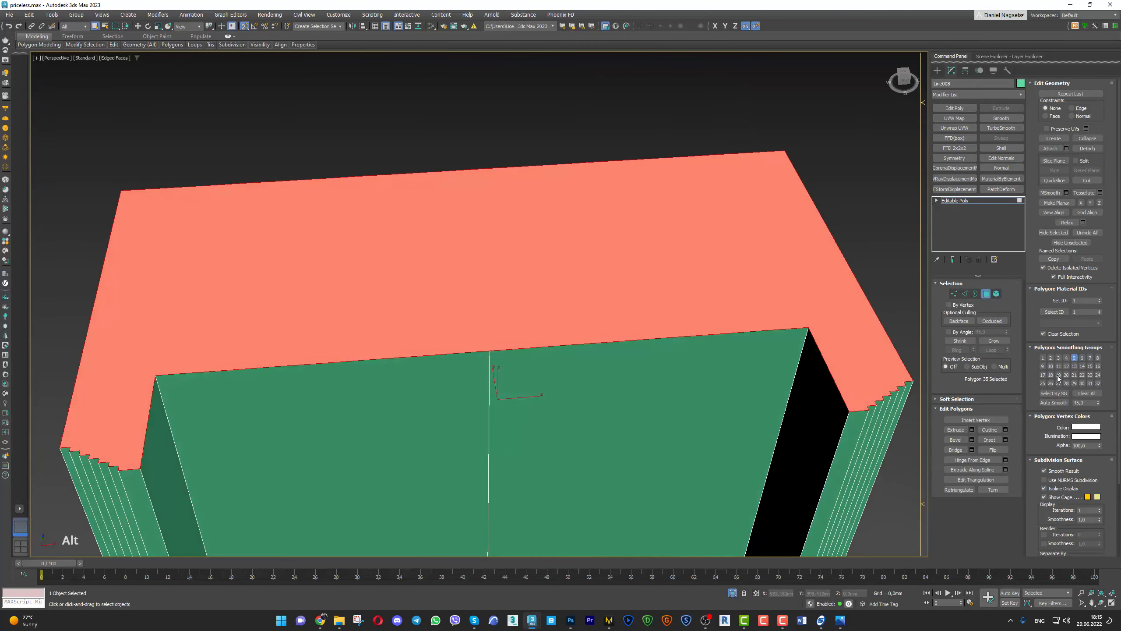
pyautogui.click(1005, 439)
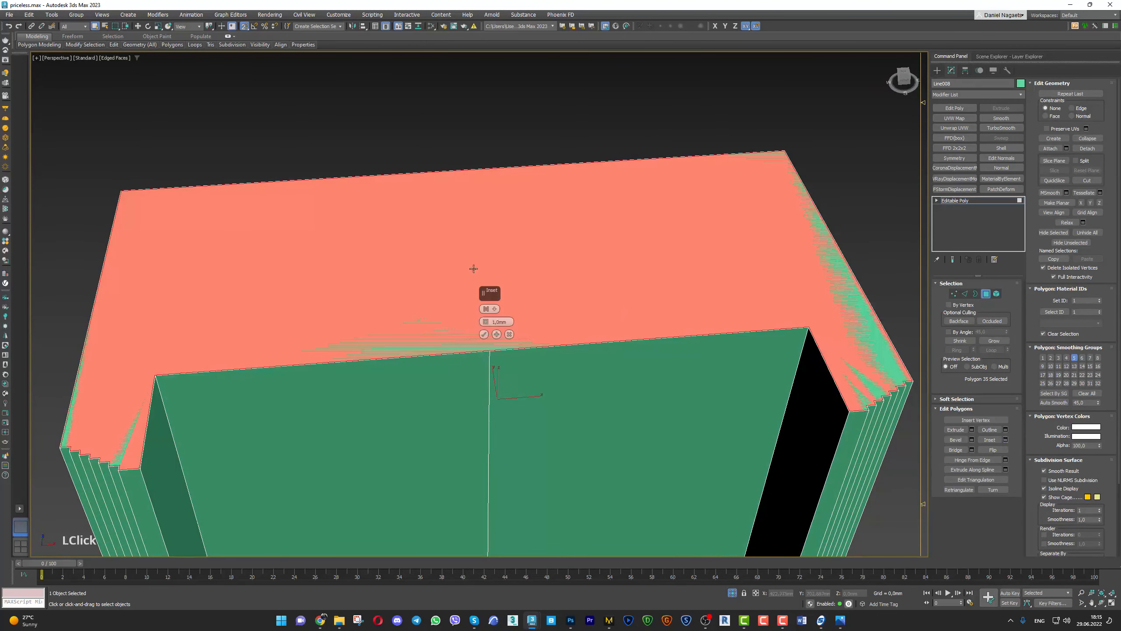
pyautogui.moveTo(486, 321); pyautogui.dragTo(490, 266)
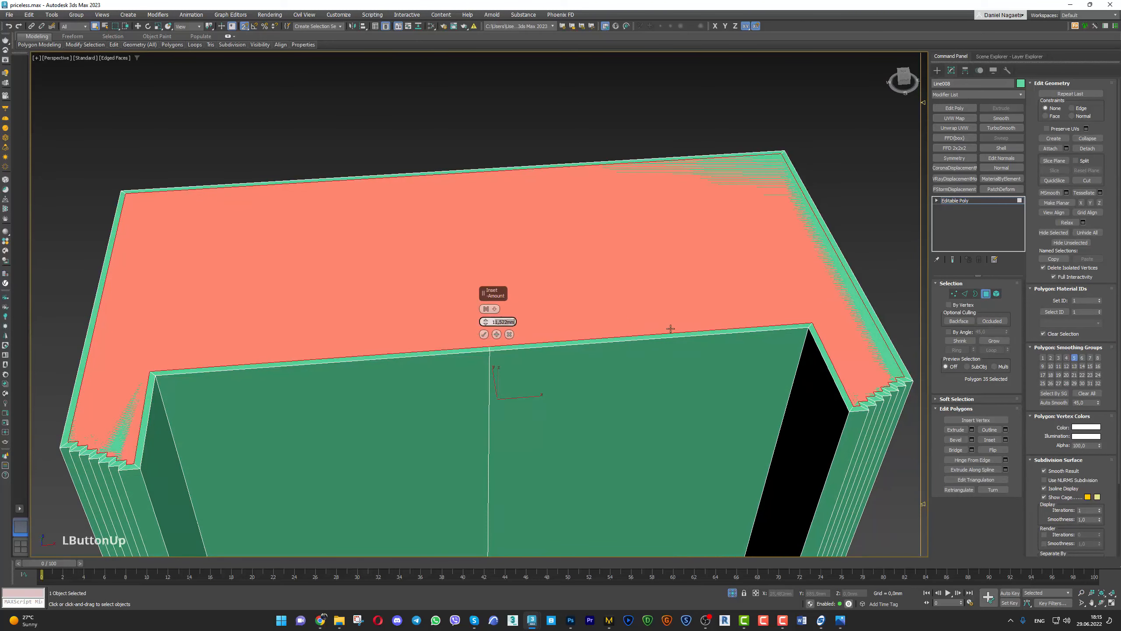
pyautogui.press('Return')
pyautogui.click(485, 335)
# Extrude the inset top polygon 10 mm upward
pyautogui.keyDown('alt'); pyautogui.moveTo(812, 434); pyautogui.dragTo(788, 417, button='middle'); pyautogui.keyUp('alt')
pyautogui.moveTo(902, 418); pyautogui.dragTo(811, 405, button='middle')
pyautogui.scroll(4, 818, 385)
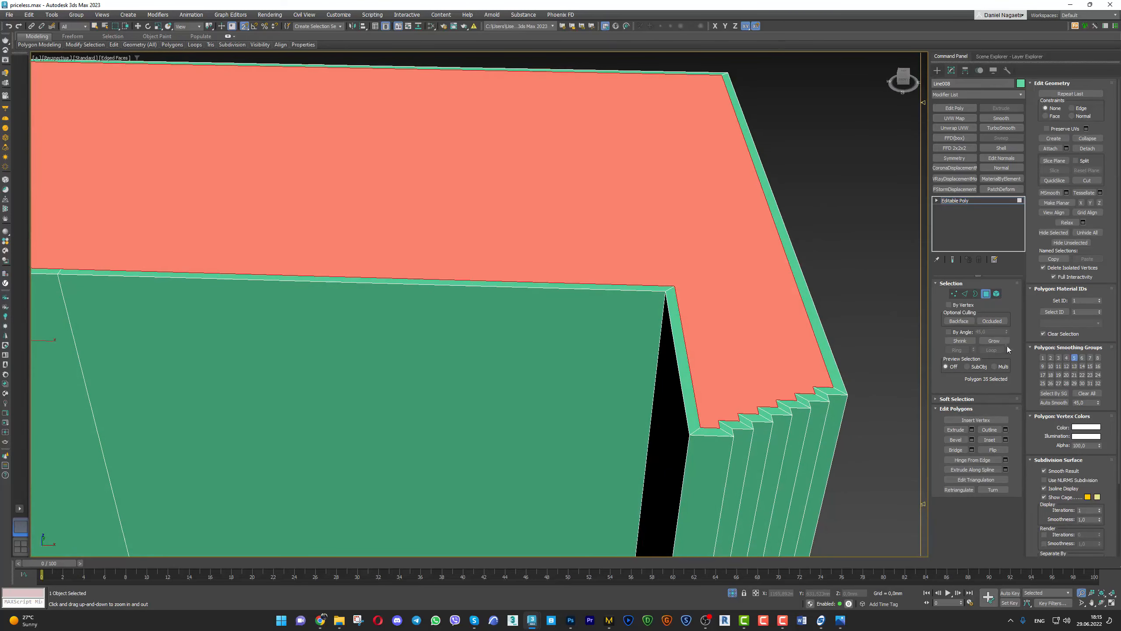
pyautogui.click(1004, 343)
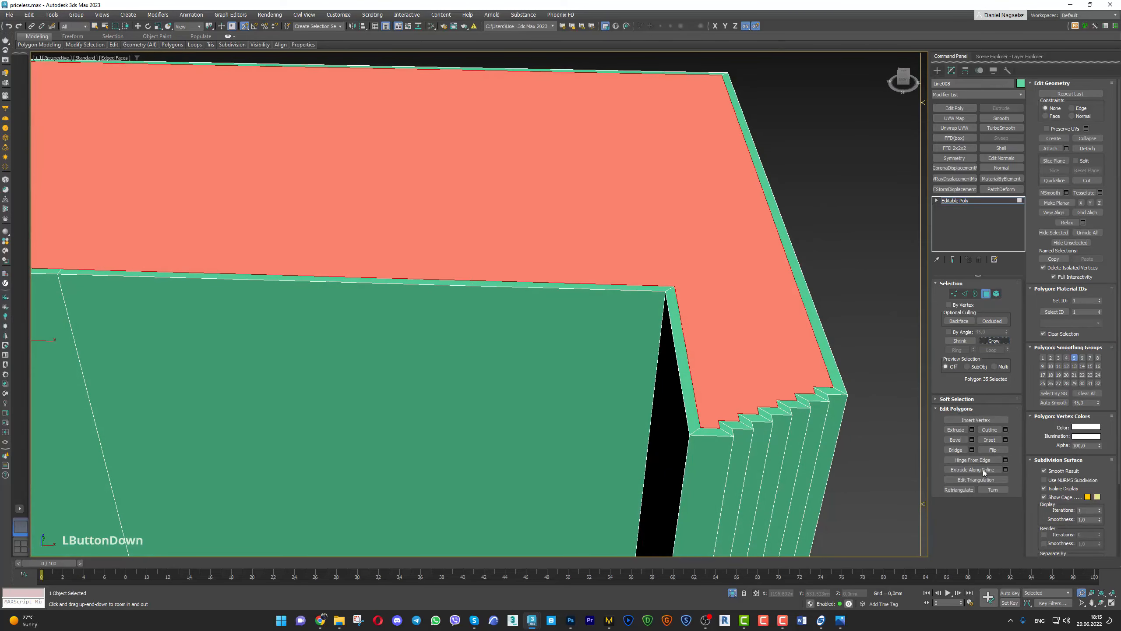
pyautogui.moveTo(0, 0); pyautogui.dragTo(0, 0)
pyautogui.keyDown('alt'); pyautogui.moveTo(435, 402); pyautogui.dragTo(429, 359, button='middle'); pyautogui.keyUp('alt')
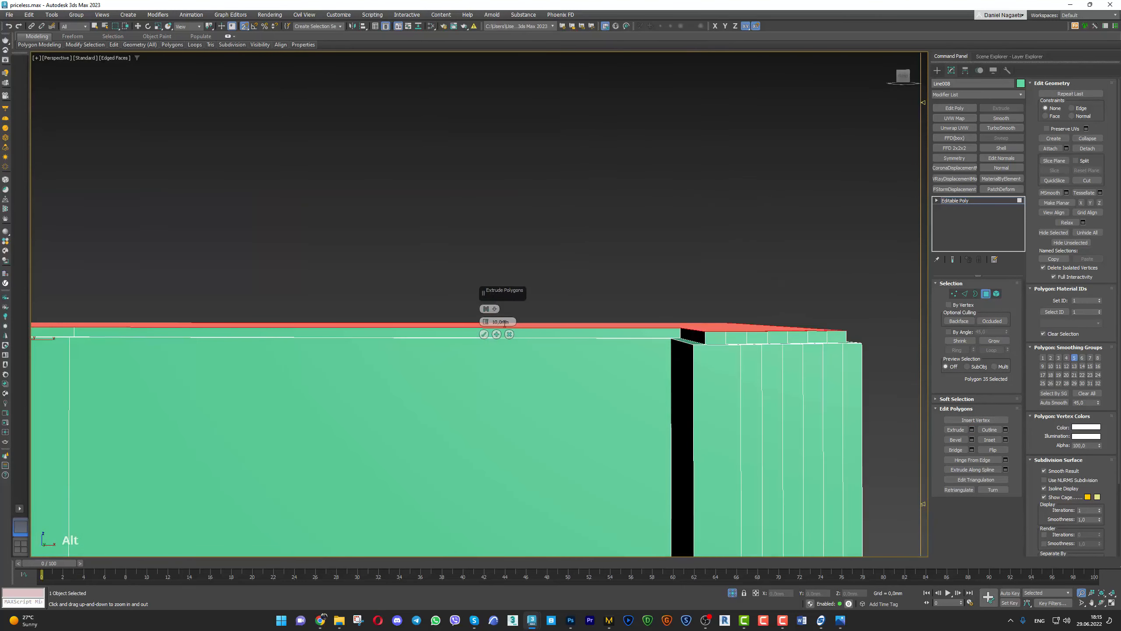
pyautogui.click(484, 334)
# Inset the bottom polygon of the island body by 10 mm
pyautogui.hotkey('alt', 'w')
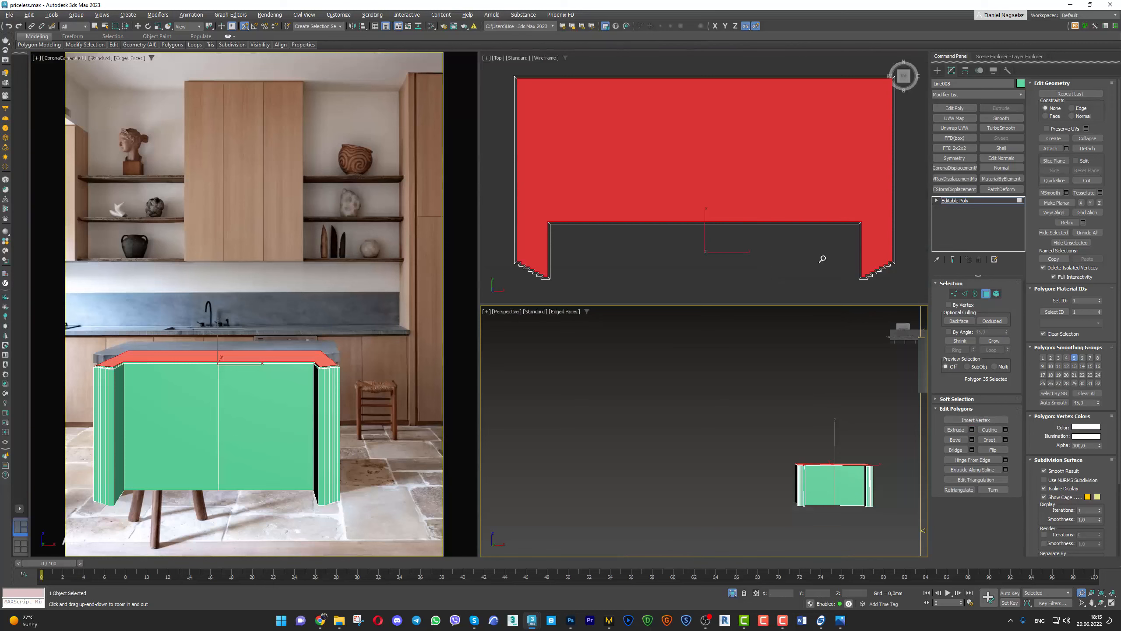
pyautogui.middleClick(795, 273)
pyautogui.press('p')
pyautogui.press('z')
pyautogui.keyDown('alt'); pyautogui.moveTo(768, 266); pyautogui.dragTo(770, 155, button='middle'); pyautogui.keyUp('alt')
pyautogui.scroll(-6, 764, 202)
pyautogui.click(768, 234)
pyautogui.scroll(3, 754, 253)
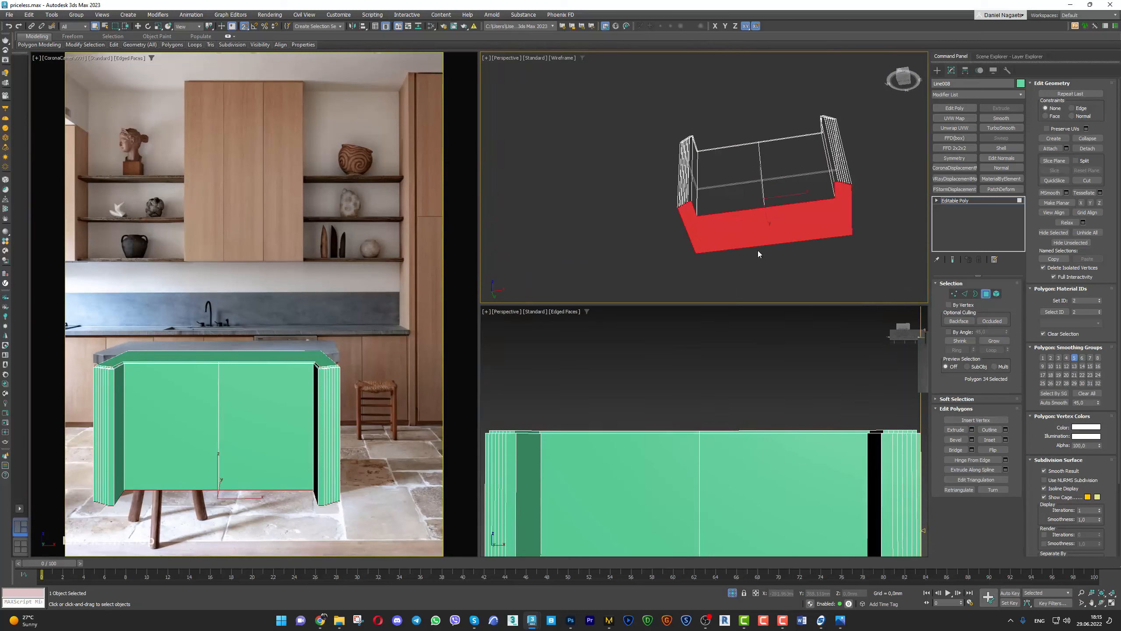
pyautogui.scroll(10, 871, 173)
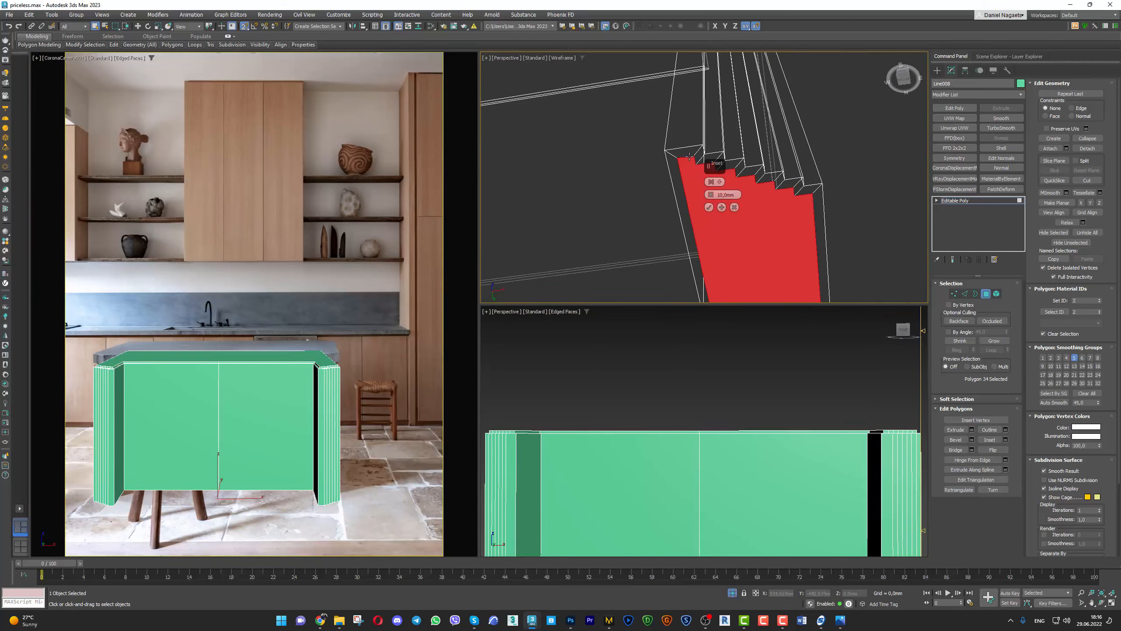
pyautogui.click(709, 208)
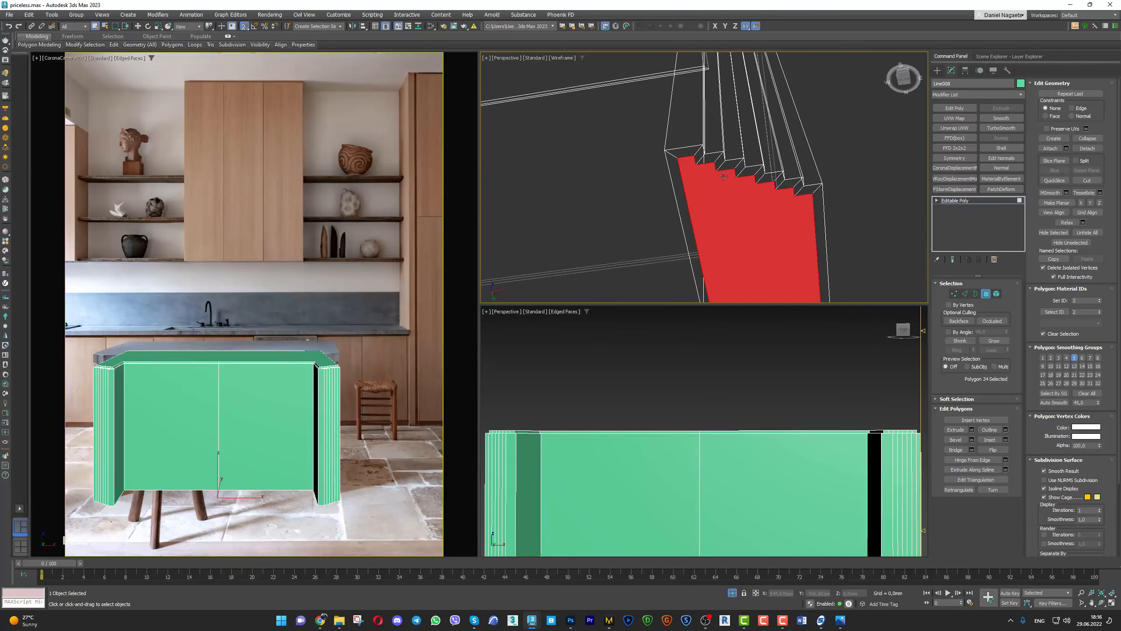
# Extrude the inset bottom polygon with a height of 5 mm
pyautogui.click(971, 429)
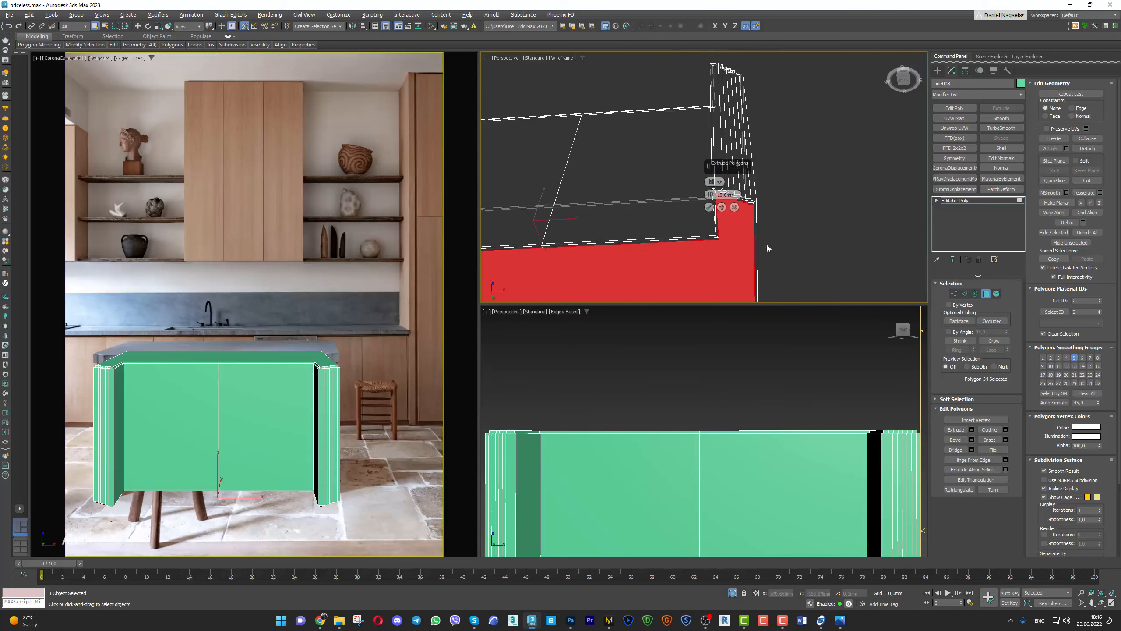
pyautogui.moveTo(717, 195); pyautogui.dragTo(696, 198)
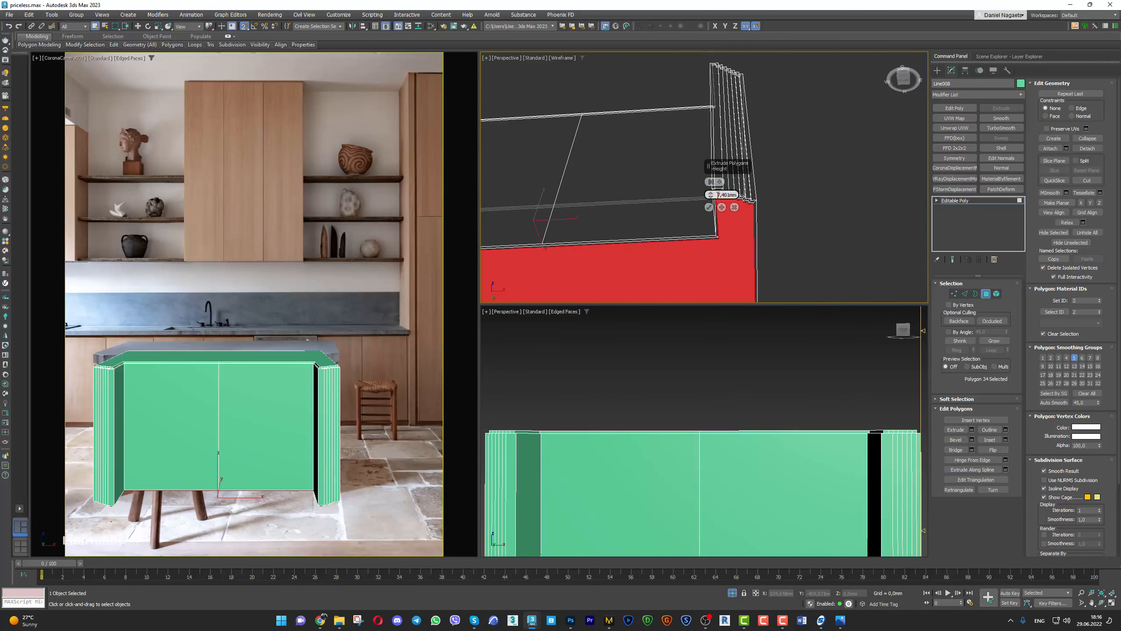
pyautogui.write('5')
pyautogui.press('Return')
pyautogui.click(709, 207)
# Leave polygon editing and examine the island body from the front in shaded display
pyautogui.click(986, 294)
pyautogui.hotkey('alt', 'w')
pyautogui.moveTo(611, 156)
pyautogui.keyDown('alt'); pyautogui.mouseDown(button='middle')
pyautogui.moveTo(544, 155)
pyautogui.moveTo(514, 247)
pyautogui.moveTo(524, 262)
pyautogui.mouseUp(button='middle'); pyautogui.keyUp('alt')
pyautogui.press('F3')
pyautogui.press('F4')
pyautogui.press('F4')
# Select all bottom vertices of the island body in the front view and move them slightly up along the vertical axis
pyautogui.click(955, 295)
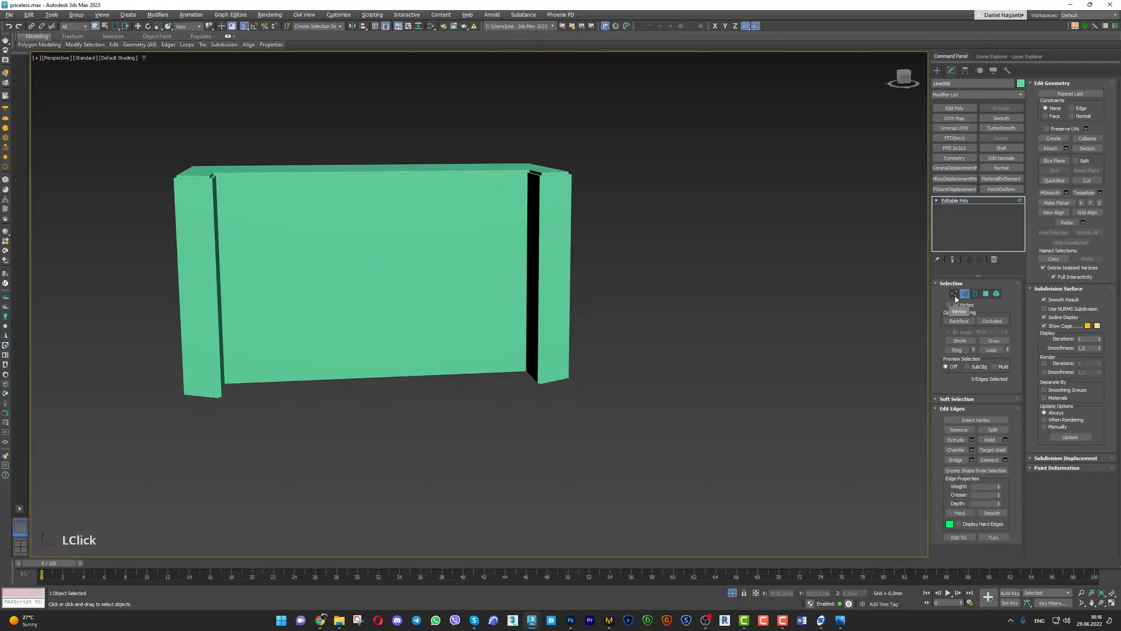
pyautogui.hotkey('alt', 'w')
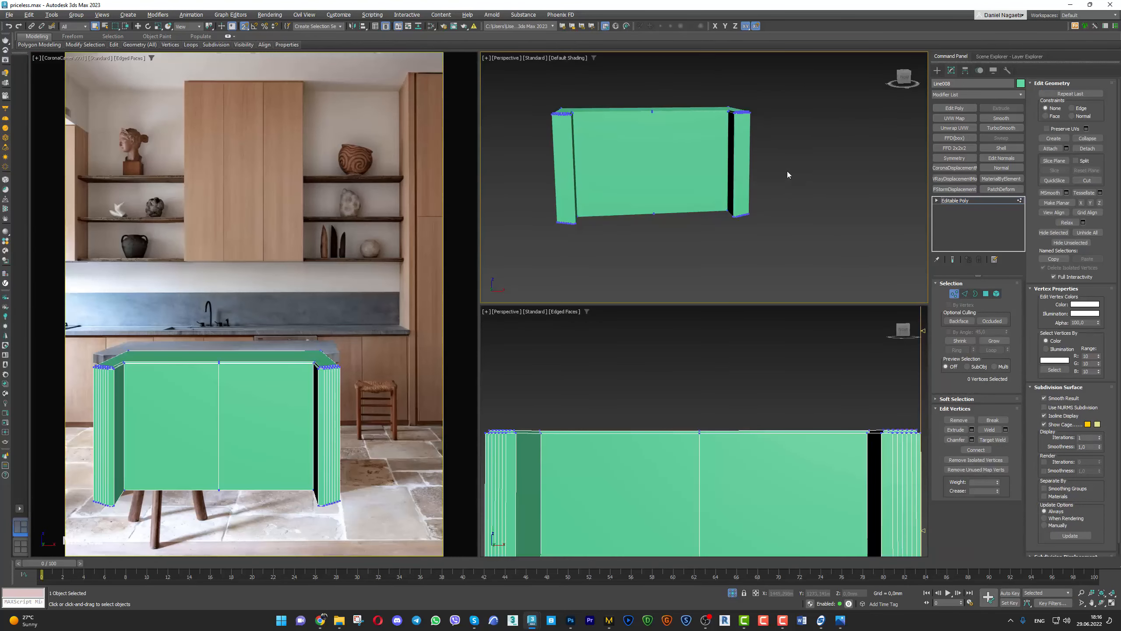
pyautogui.press('f')
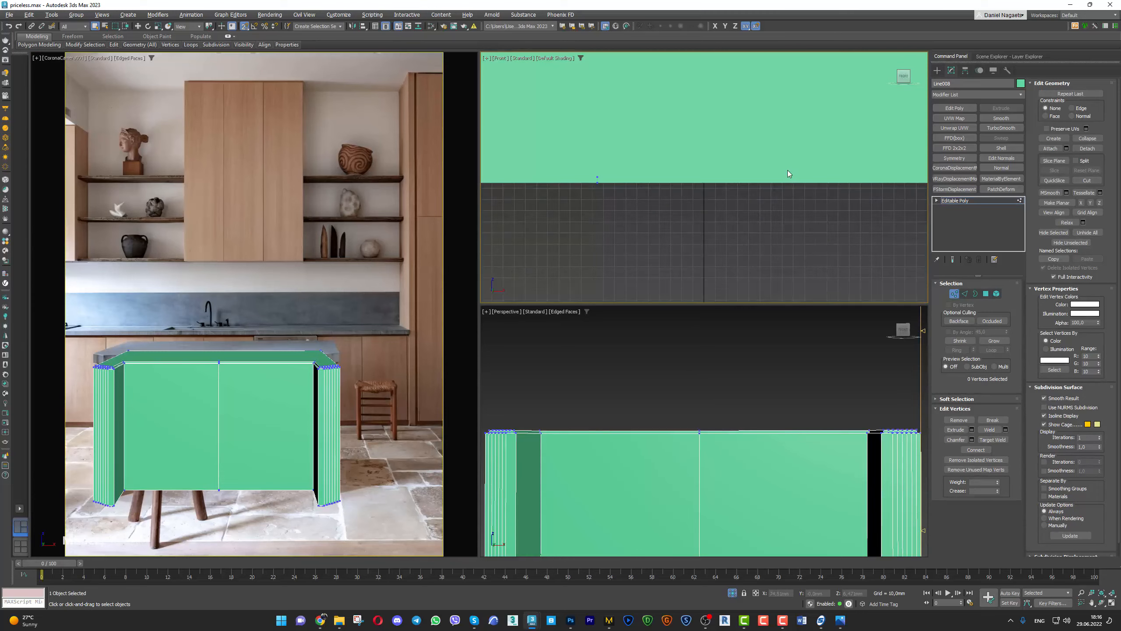
pyautogui.press('F3')
pyautogui.scroll(-5, 729, 193)
pyautogui.hotkey('alt', 'w')
pyautogui.moveTo(872, 256); pyautogui.dragTo(190, 458)
pyautogui.scroll(8, 581, 348)
pyautogui.press('w')
pyautogui.press('Escape')
pyautogui.moveTo(534, 347); pyautogui.dragTo(537, 332)
pyautogui.press('s')
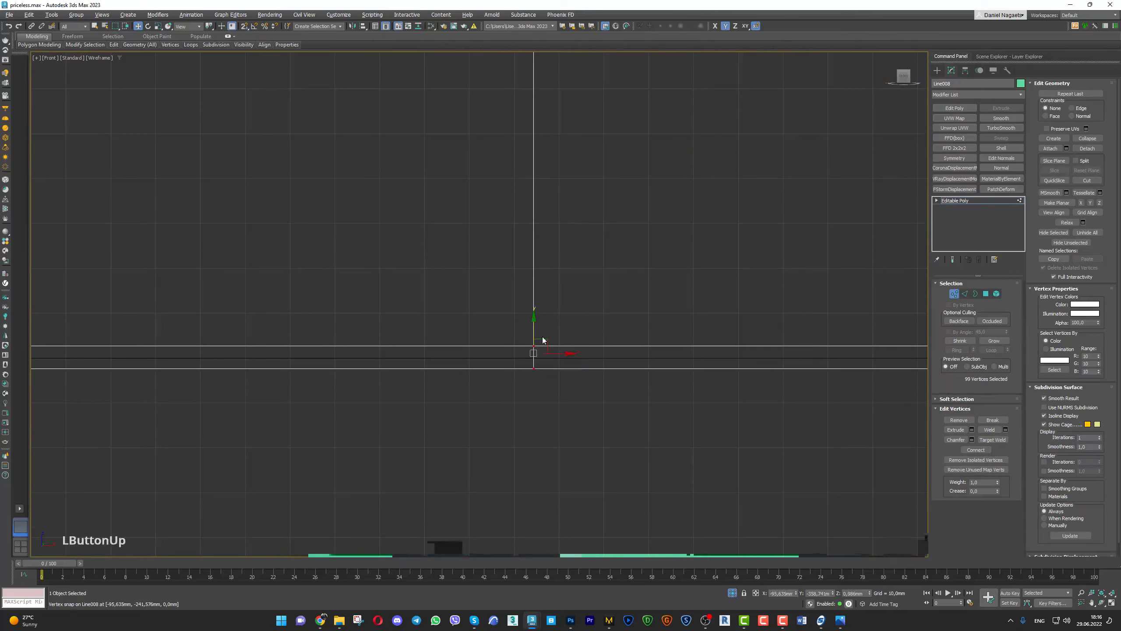
# Leave vertex editing and end isolation to examine the island body under the countertop in the full kitchen scene
pyautogui.hotkey('alt', 'w')
pyautogui.middleClick(722, 431)
pyautogui.hotkey('alt', 'w')
pyautogui.hotkey('alt', 'z')
pyautogui.moveTo(677, 286); pyautogui.dragTo(893, 282)
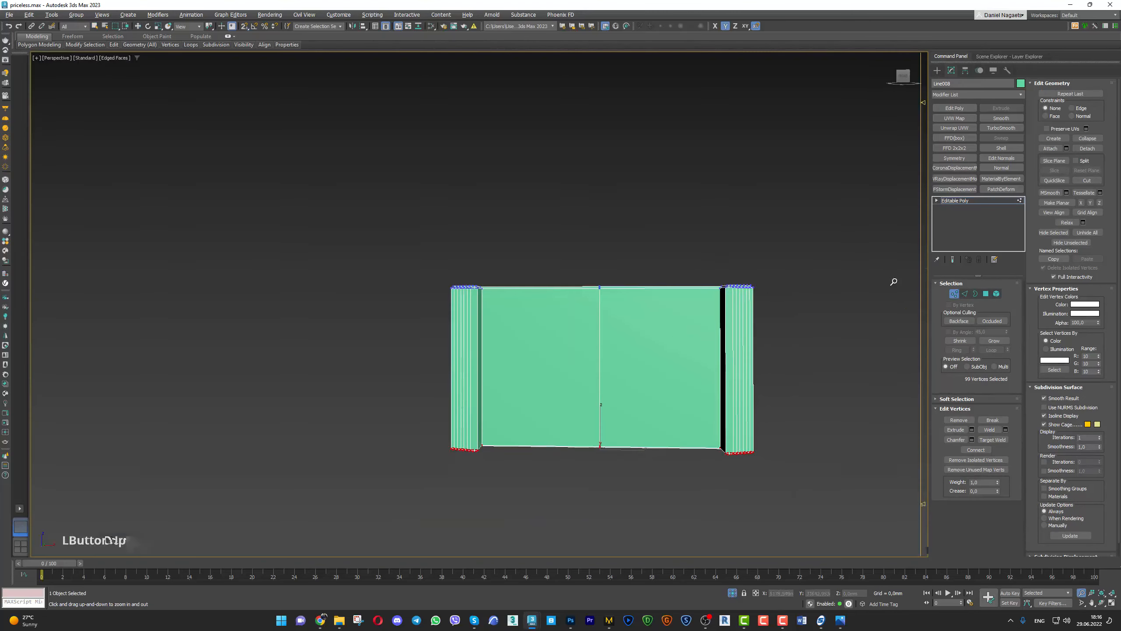
pyautogui.click(954, 294)
pyautogui.keyDown('alt'); pyautogui.moveTo(618, 336); pyautogui.dragTo(630, 191, button='middle'); pyautogui.keyUp('alt')
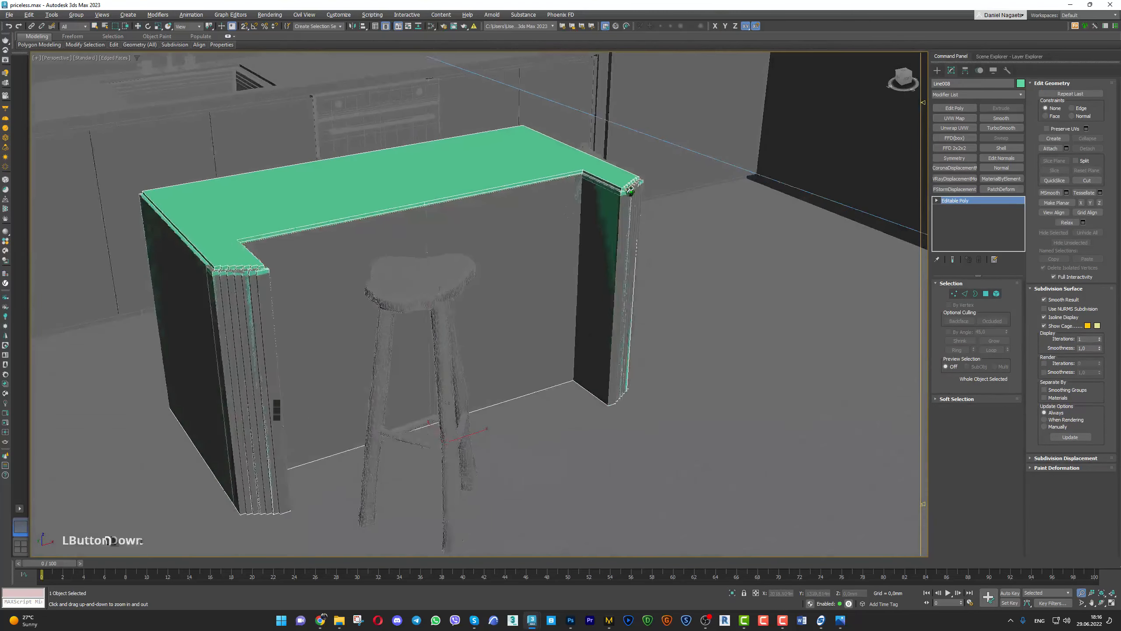
pyautogui.moveTo(630, 191); pyautogui.dragTo(631, 190)
pyautogui.scroll(-2, 630, 191)
pyautogui.keyDown('alt'); pyautogui.moveTo(630, 191); pyautogui.dragTo(617, 212, button='middle'); pyautogui.keyUp('alt')
pyautogui.scroll(-3, 610, 222)
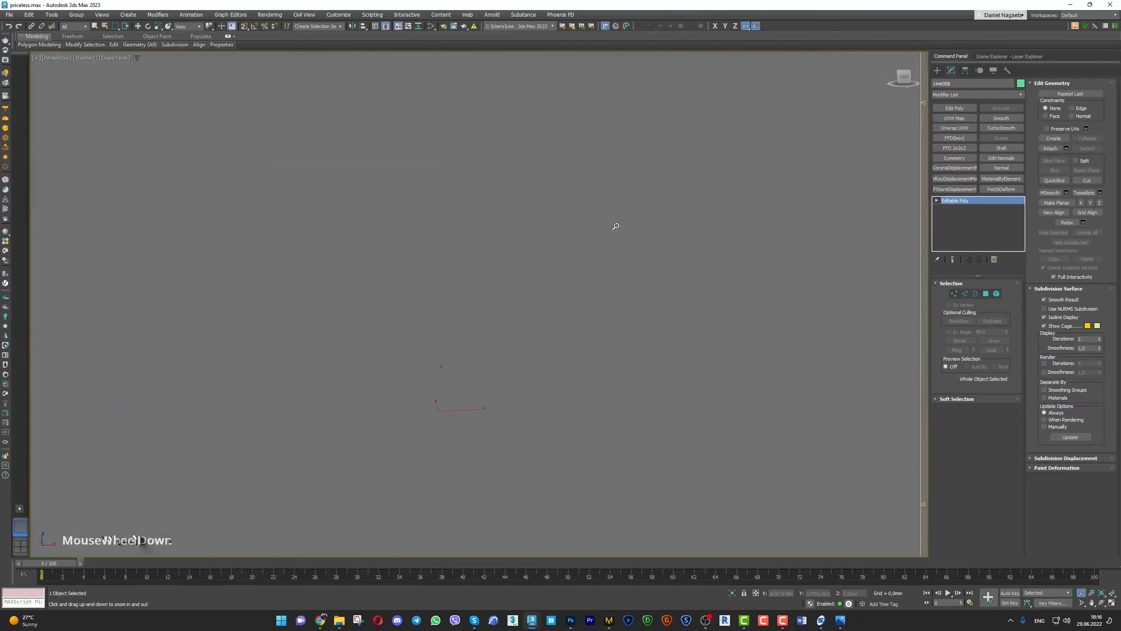
pyautogui.scroll(3, 610, 223)
pyautogui.scroll(2, 623, 203)
# Delete the old island body that overlaps the new one beneath the countertop
pyautogui.press('q')
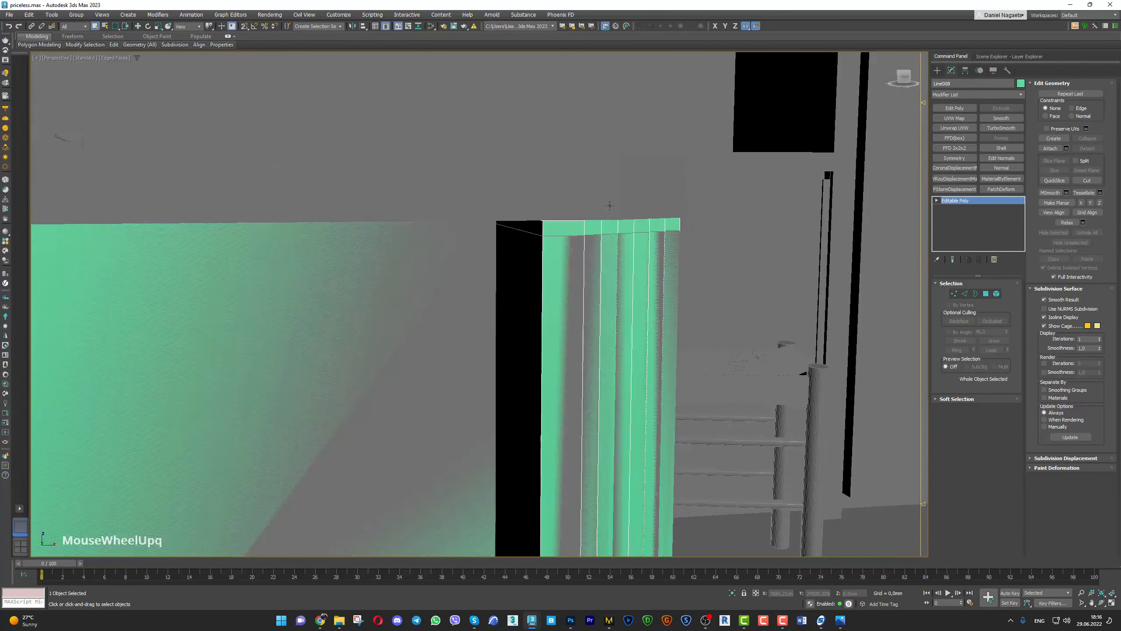
pyautogui.keyDown('ctrl'); pyautogui.click(587, 226); pyautogui.keyUp('ctrl')
pyautogui.click(580, 238)
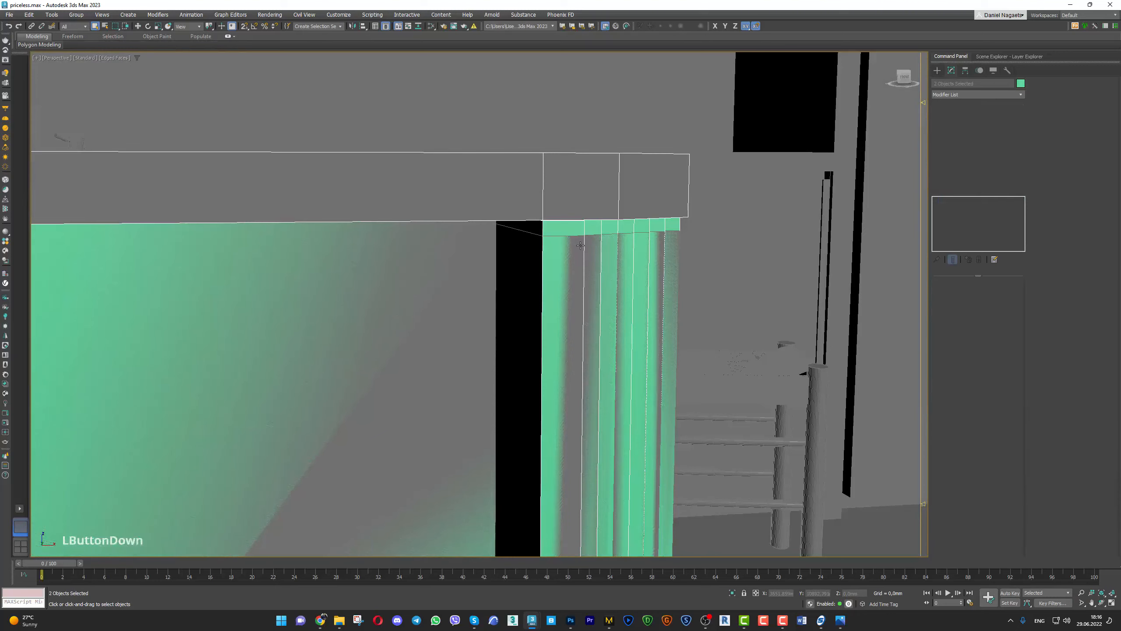
pyautogui.press('Delete')
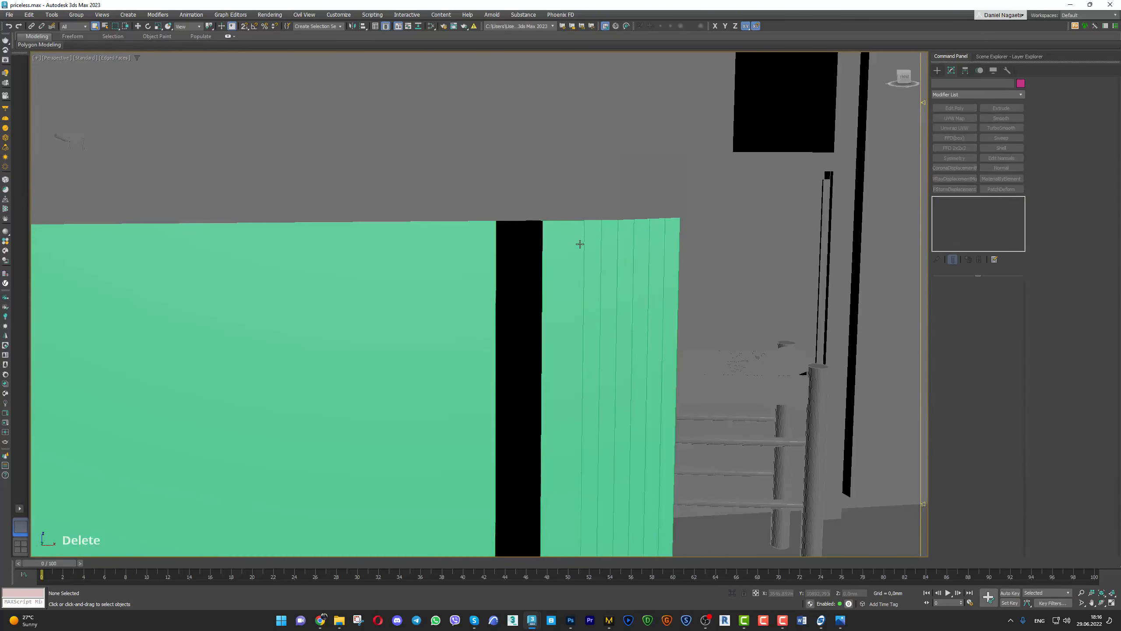
# Isolate the new island body together with the countertop
pyautogui.click(581, 241)
pyautogui.keyDown('alt'); pyautogui.moveTo(574, 248); pyautogui.dragTo(574, 151, button='middle'); pyautogui.keyUp('alt')
pyautogui.keyDown('ctrl'); pyautogui.click(574, 151); pyautogui.keyUp('ctrl')
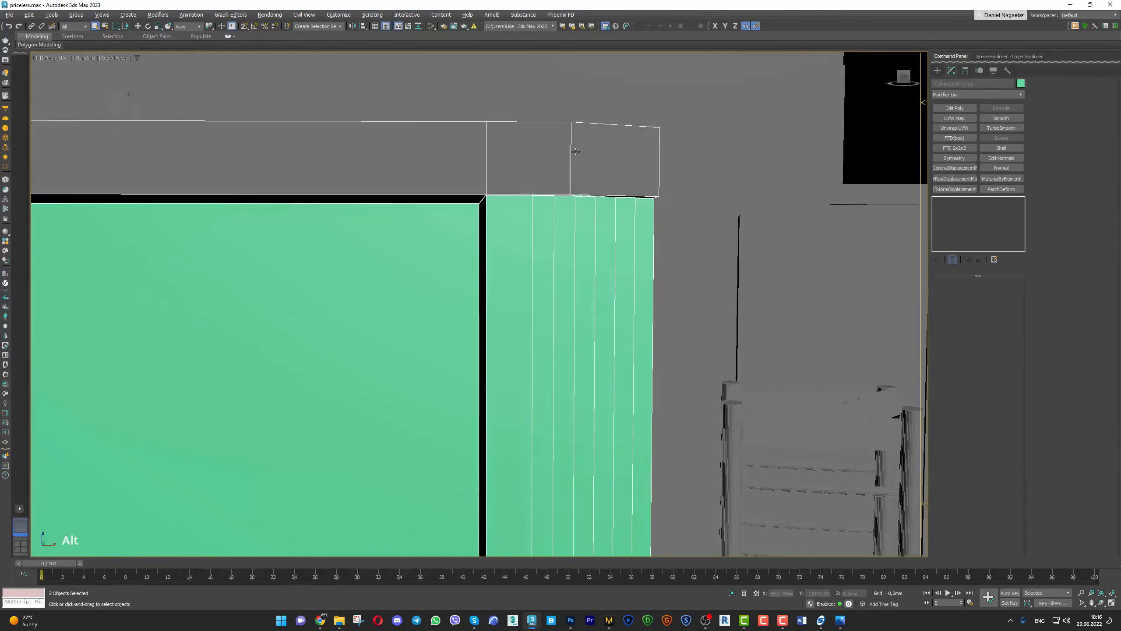
pyautogui.hotkey('alt', 'q')
pyautogui.click(685, 222)
# Select the island body's top vertices in the front view and move them slightly down to meet the countertop's underside
pyautogui.hotkey('alt', 'w')
pyautogui.rightClick(842, 226)
pyautogui.press('z')
pyautogui.press('1')
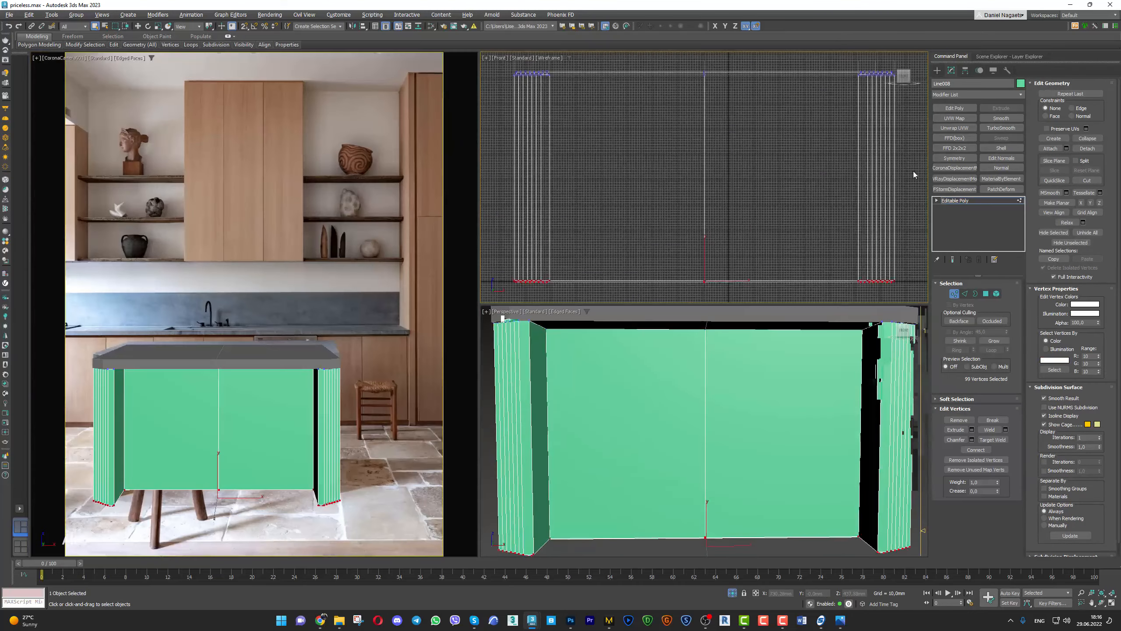
pyautogui.hotkey('alt', 'w')
pyautogui.moveTo(897, 207); pyautogui.dragTo(22, 58)
pyautogui.scroll(4, 399, 121)
pyautogui.moveTo(515, 152); pyautogui.dragTo(491, 268, button='middle')
pyautogui.press('w')
pyautogui.moveTo(537, 163); pyautogui.dragTo(537, 169)
pyautogui.hotkey('alt', 'w')
pyautogui.rightClick(786, 339)
pyautogui.hotkey('alt', 'w')
pyautogui.keyDown('alt'); pyautogui.moveTo(490, 301); pyautogui.dragTo(648, 142, button='middle'); pyautogui.keyUp('alt')
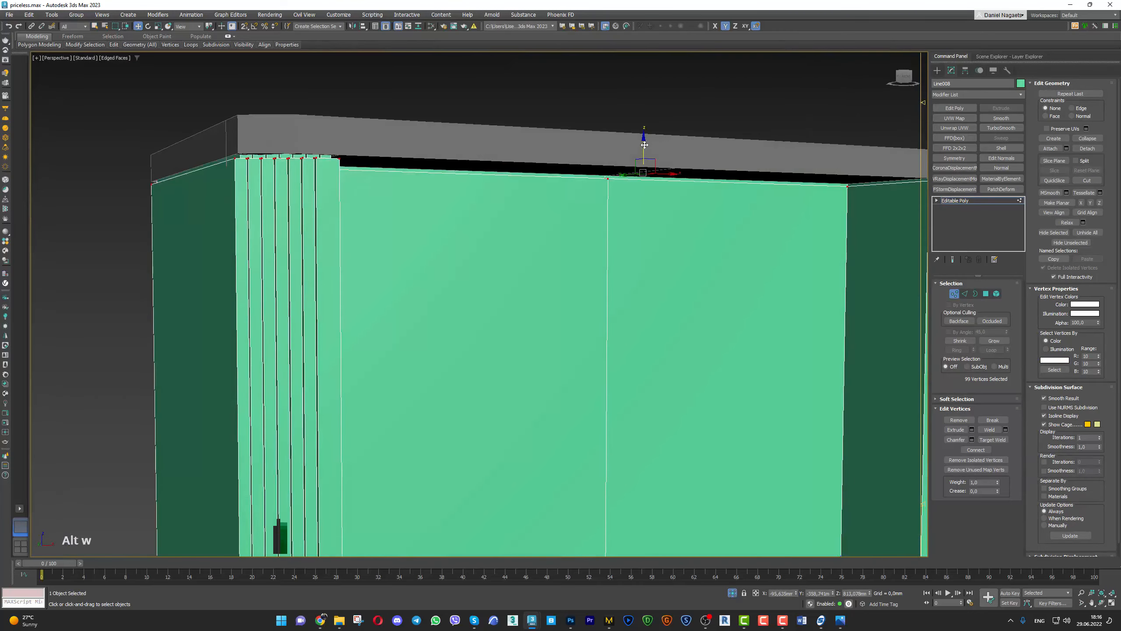
# Fine-tune the height of the island body's top vertices beneath the countertop and leave vertex editing
pyautogui.moveTo(643, 147); pyautogui.dragTo(643, 149)
pyautogui.click(954, 294)
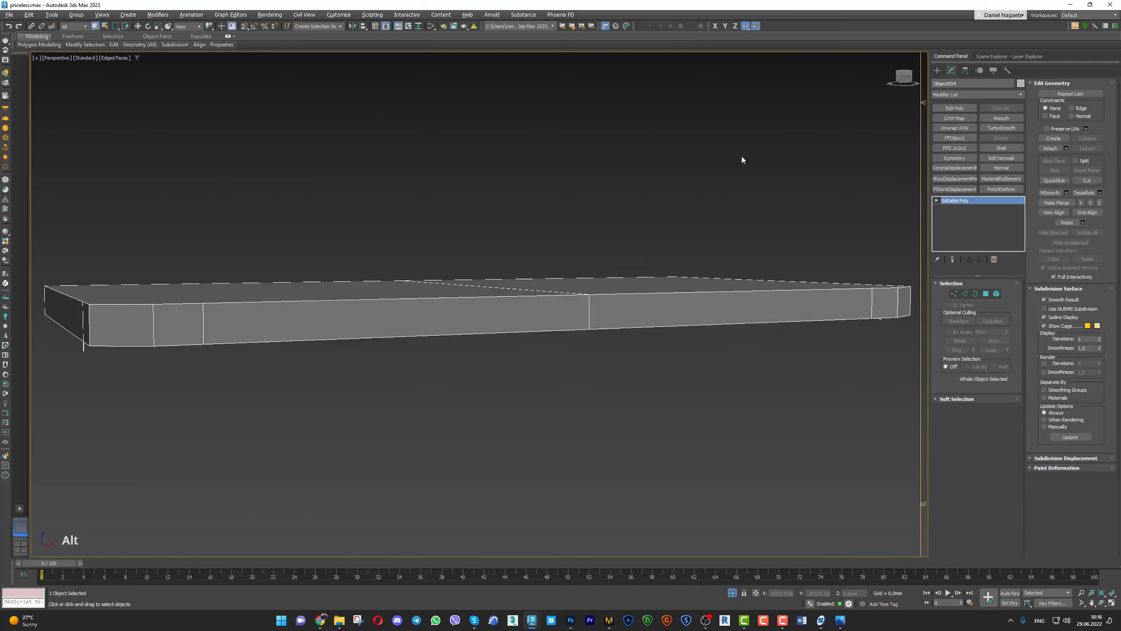
# Trace a closed line around the countertop's outline in the top view, following its two angled front corners
pyautogui.hotkey('alt', 'w')
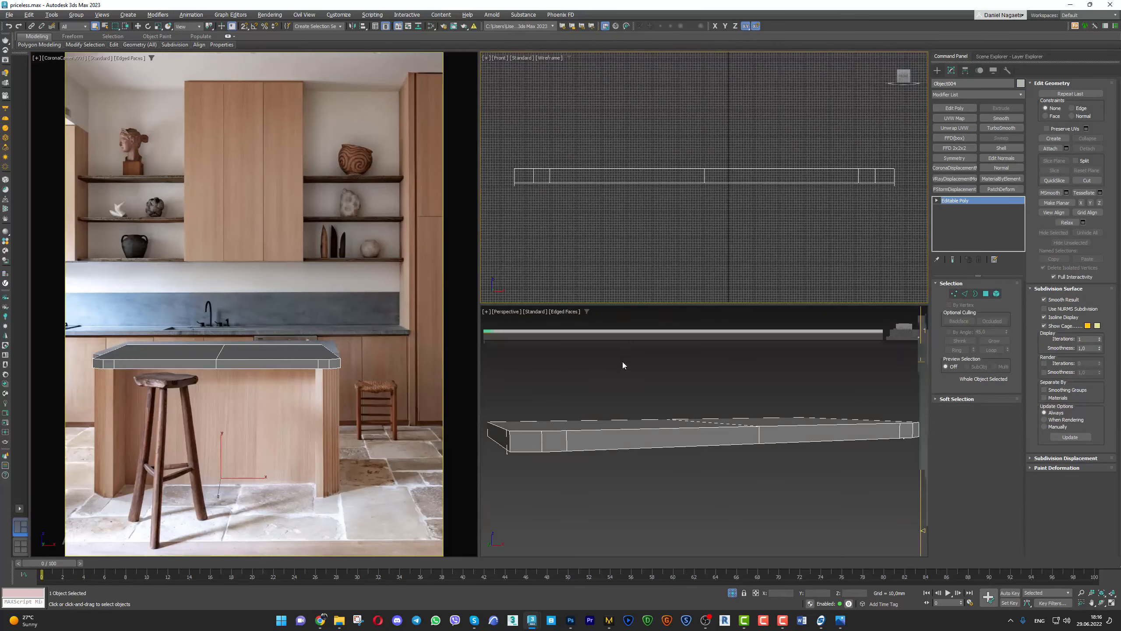
pyautogui.press('t')
pyautogui.hotkey('alt', 'w')
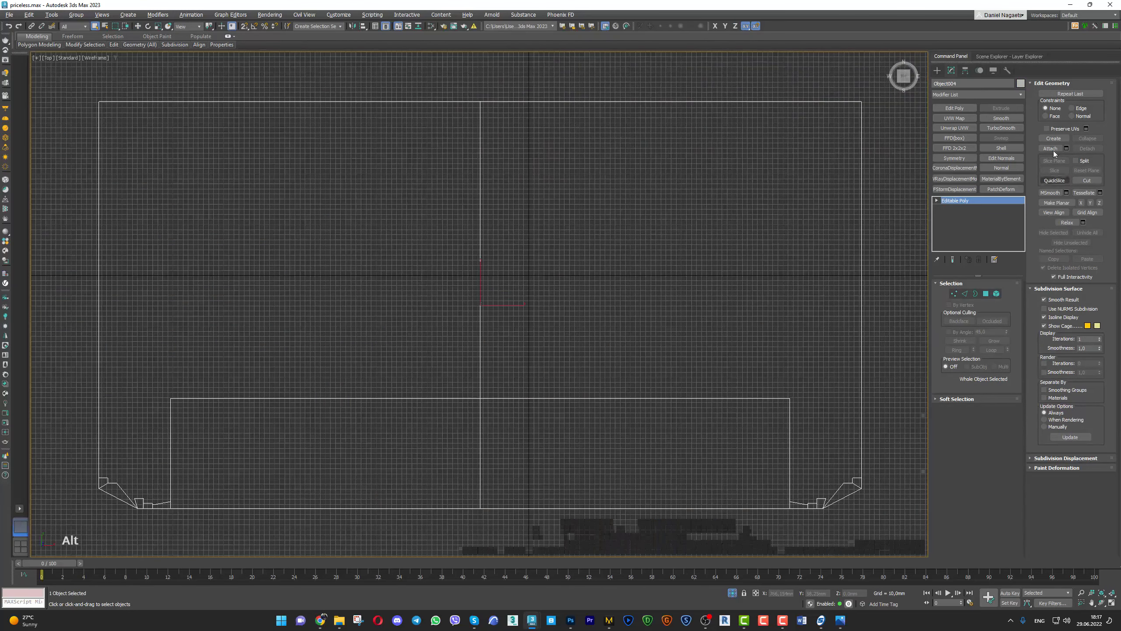
pyautogui.click(937, 71)
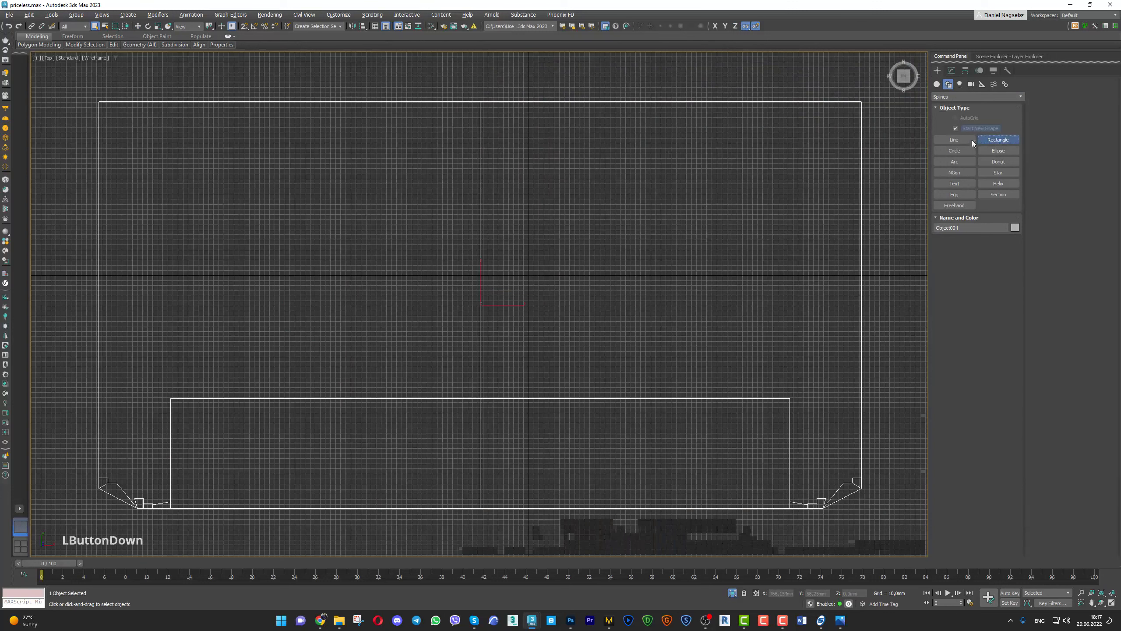
pyautogui.click(954, 139)
pyautogui.click(861, 102)
pyautogui.click(861, 488)
pyautogui.click(823, 509)
pyautogui.click(137, 509)
pyautogui.click(99, 488)
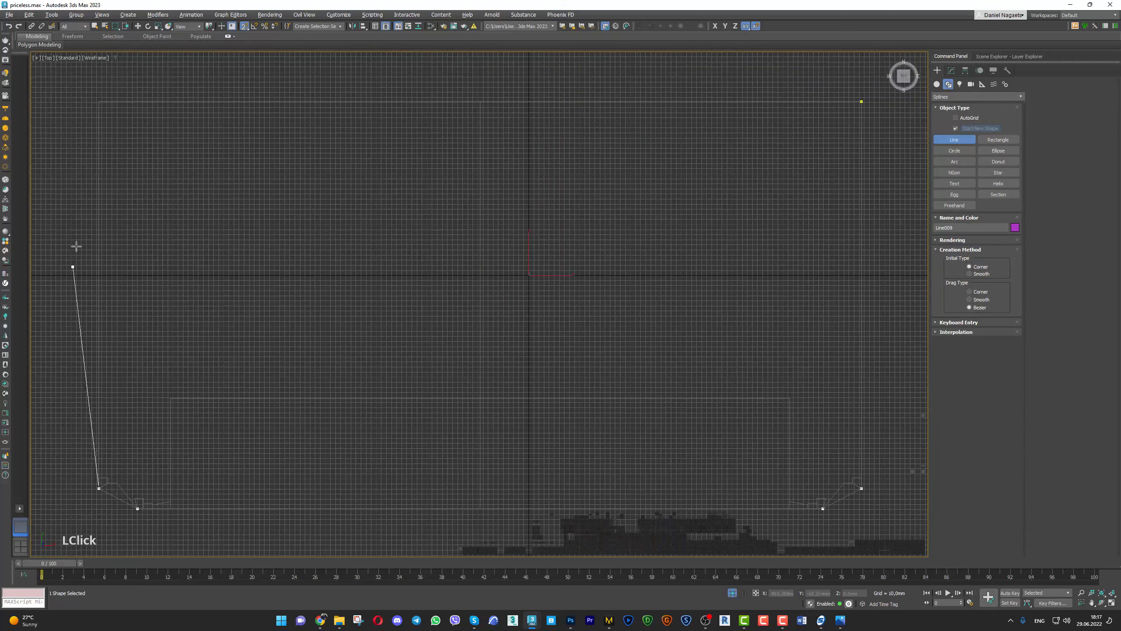
pyautogui.click(99, 101)
pyautogui.click(860, 102)
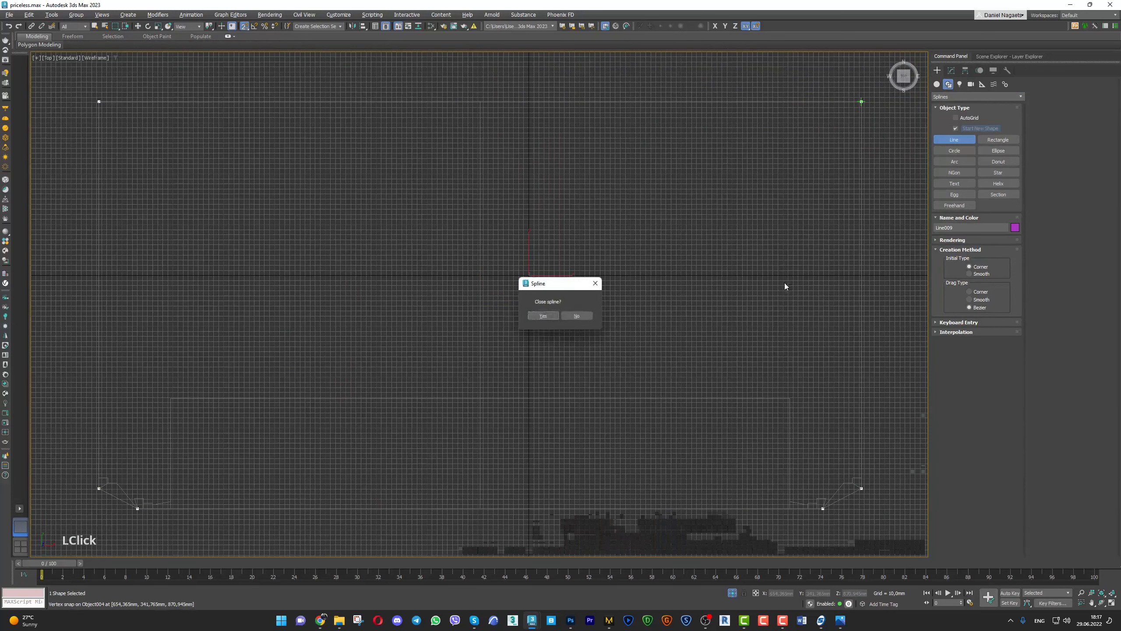
pyautogui.click(557, 319)
# Extrude the traced countertop outline 50 mm
pyautogui.hotkey('alt', 'w')
pyautogui.middleClick(787, 452)
pyautogui.hotkey('alt', 'w')
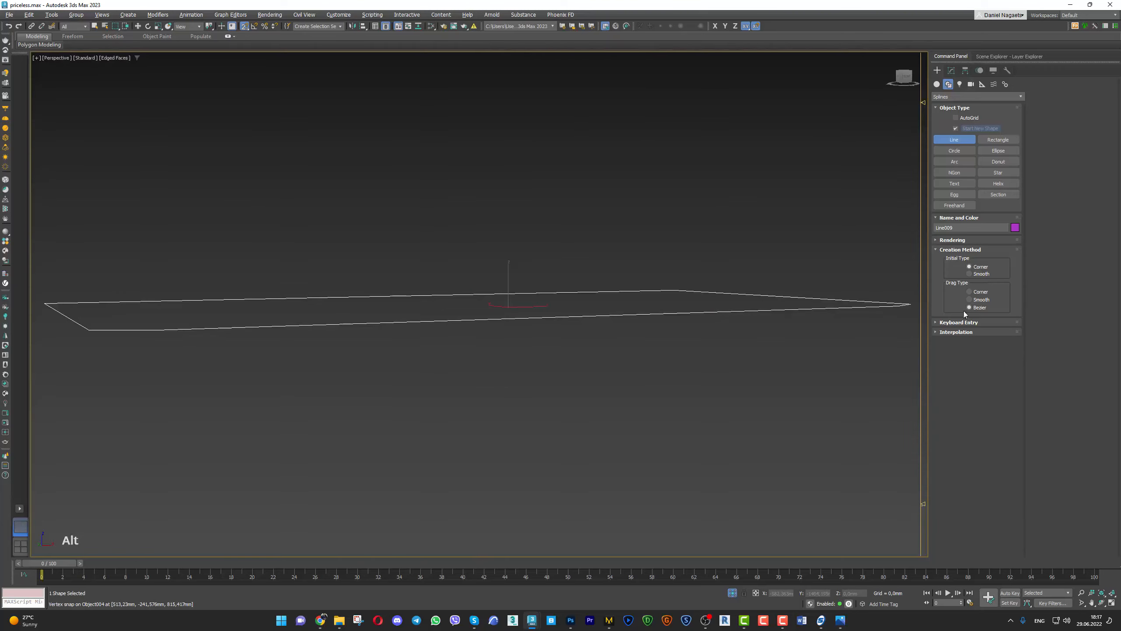
pyautogui.click(952, 70)
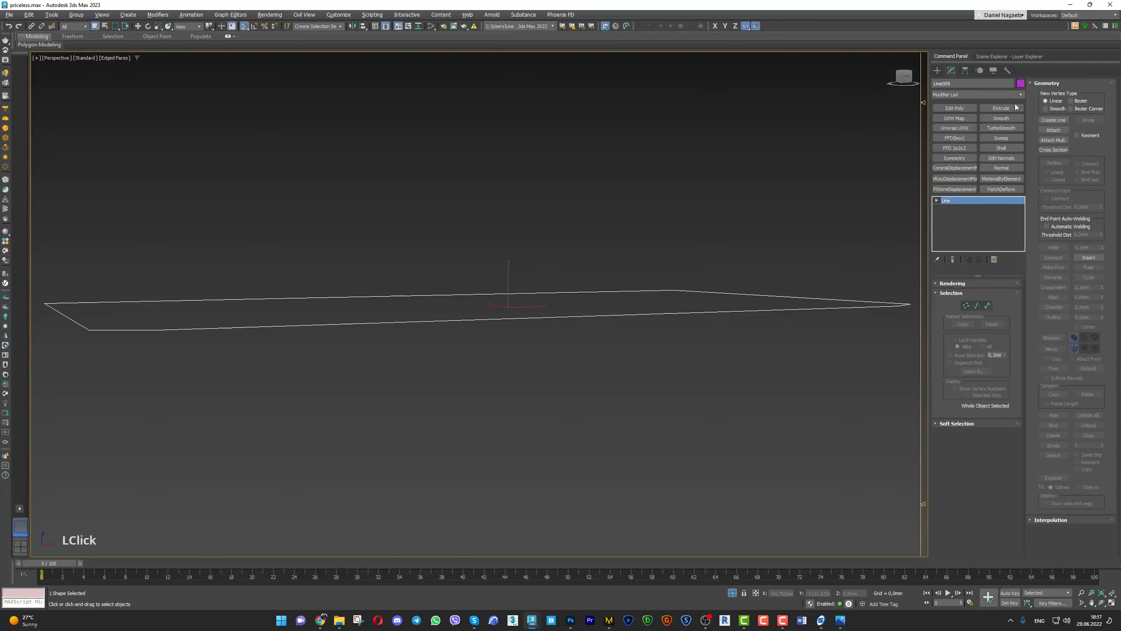
pyautogui.click(1011, 108)
pyautogui.click(990, 296)
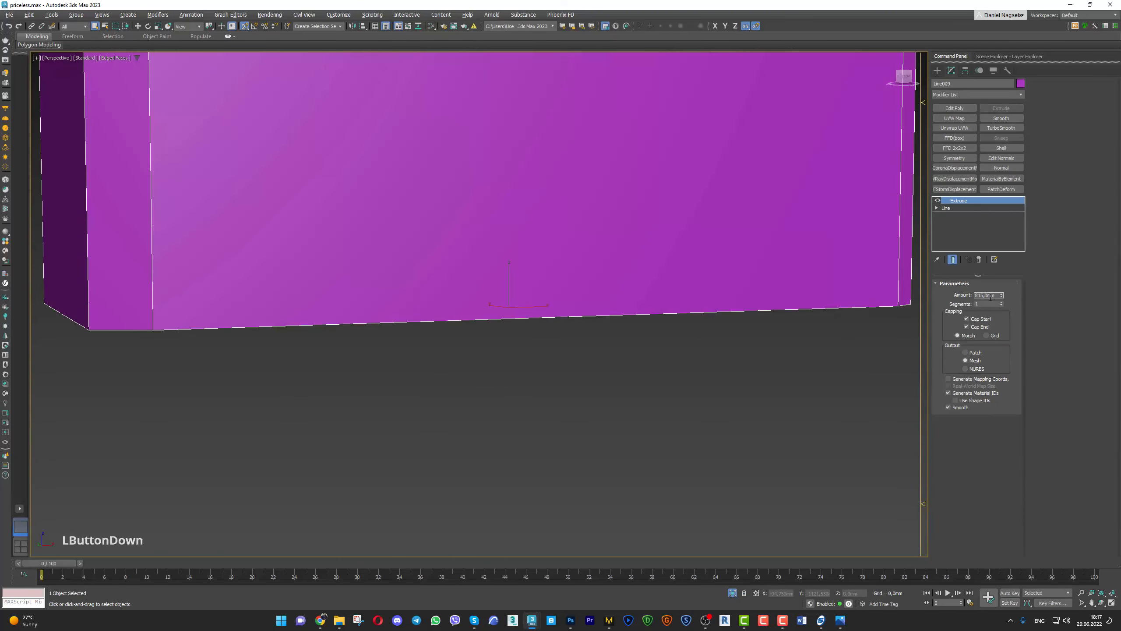
pyautogui.press('Return')
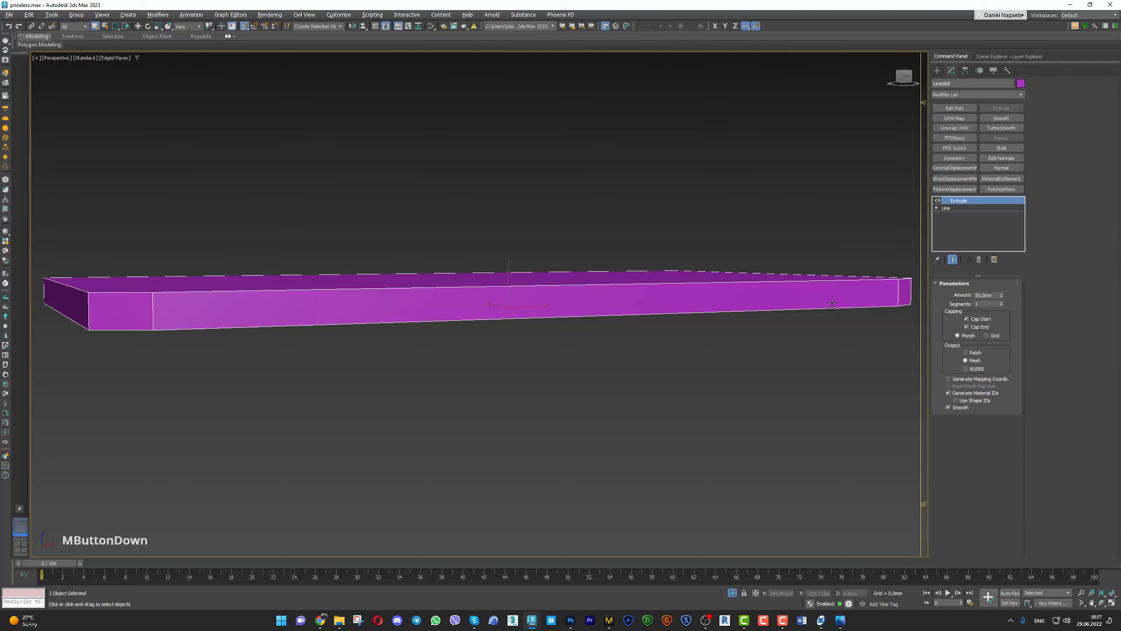
# End isolation and align the new slab to the old countertop on Z only, current maximum to target center
pyautogui.hotkey('alt', 'q')
pyautogui.press('z')
pyautogui.scroll(-4, 625, 217)
pyautogui.moveTo(706, 339); pyautogui.dragTo(671, 282, button='middle')
pyautogui.press('z')
pyautogui.moveTo(635, 203); pyautogui.dragTo(656, 327, button='middle')
pyautogui.hotkey('alt', 'a')
pyautogui.click(714, 182)
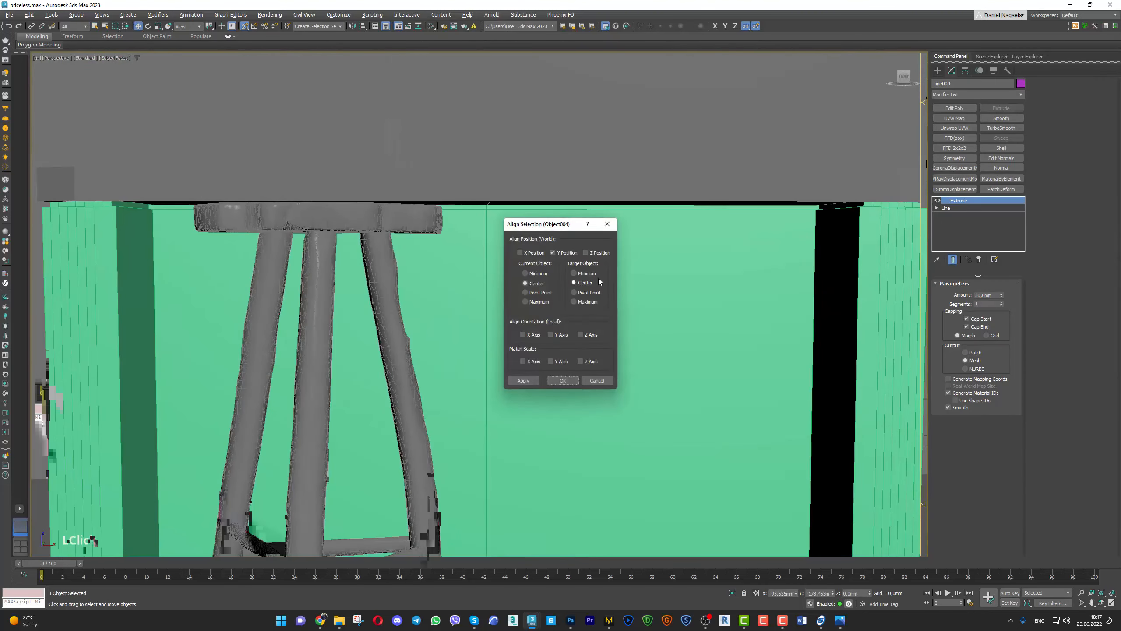
pyautogui.click(593, 253)
pyautogui.click(567, 253)
pyautogui.click(540, 302)
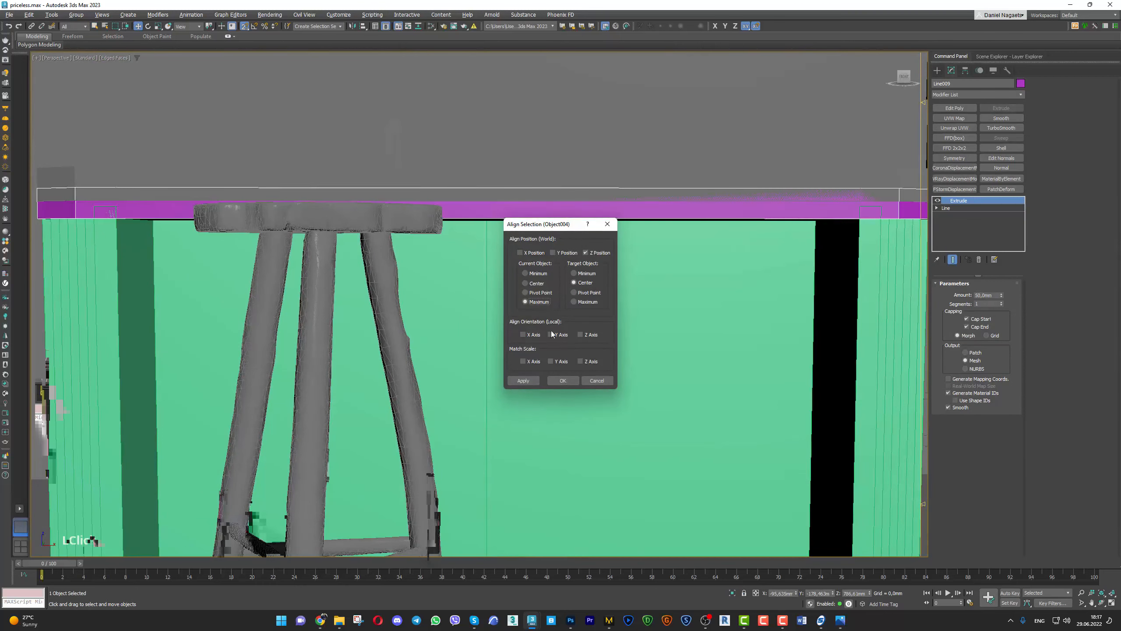
pyautogui.click(562, 380)
# Realign the new slab to the old countertop on Z, current maximum to target maximum
pyautogui.keyDown('alt'); pyautogui.moveTo(570, 372); pyautogui.dragTo(750, 283, button='middle'); pyautogui.keyUp('alt')
pyautogui.hotkey('alt', 'a')
pyautogui.click(786, 270)
pyautogui.click(571, 302)
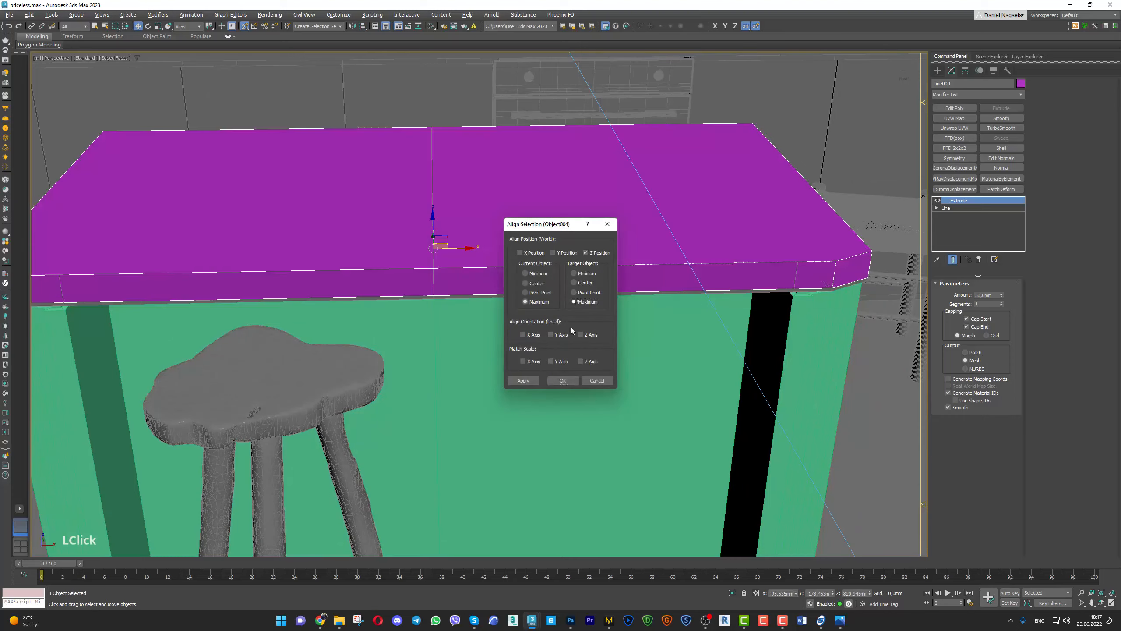
pyautogui.click(569, 378)
pyautogui.keyDown('alt'); pyautogui.moveTo(768, 266); pyautogui.dragTo(785, 222, button='middle'); pyautogui.keyUp('alt')
# Isolate the new slab together with the old countertop and convert them to editable poly
pyautogui.press('q')
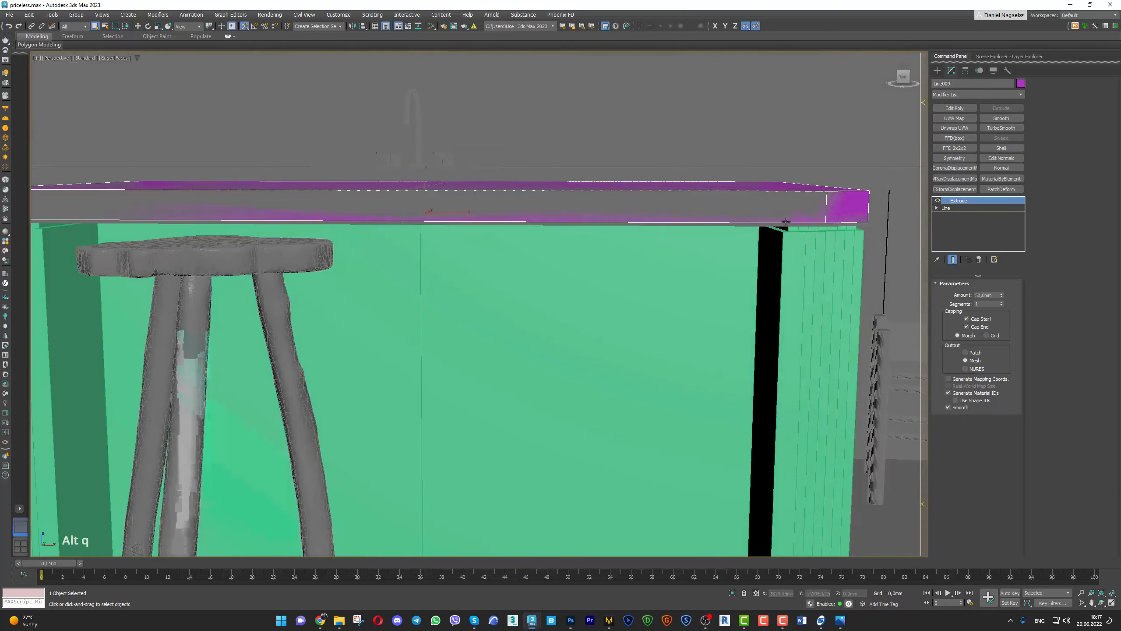
pyautogui.keyDown('ctrl'); pyautogui.click(784, 225); pyautogui.keyUp('ctrl')
pyautogui.hotkey('alt', 'q')
pyautogui.click(791, 290)
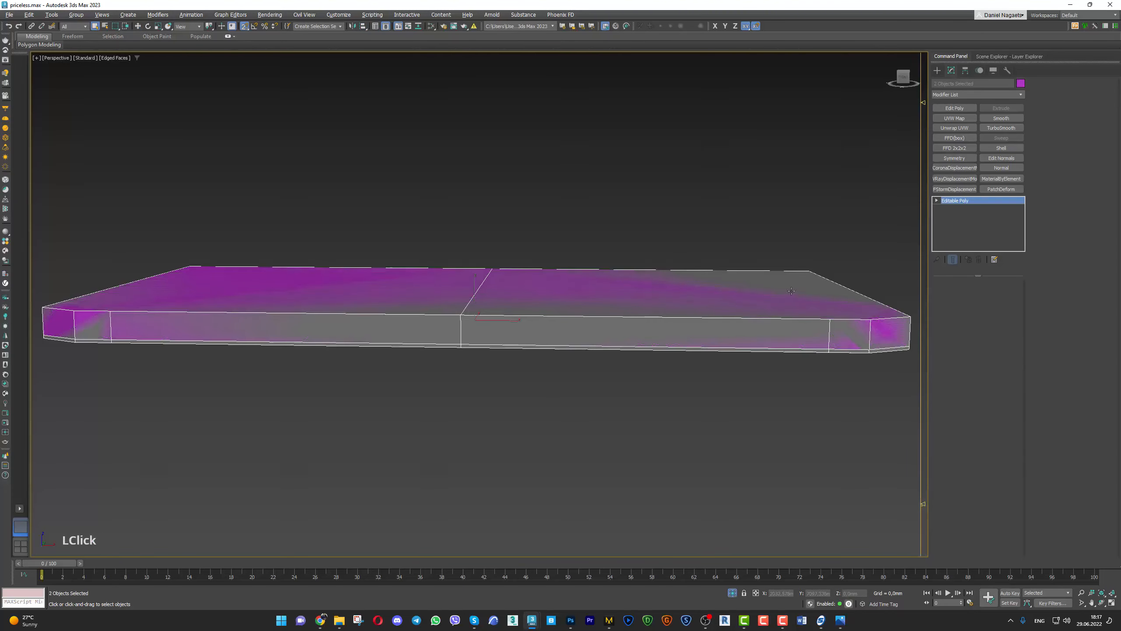
pyautogui.click(791, 290)
pyautogui.press('Delete')
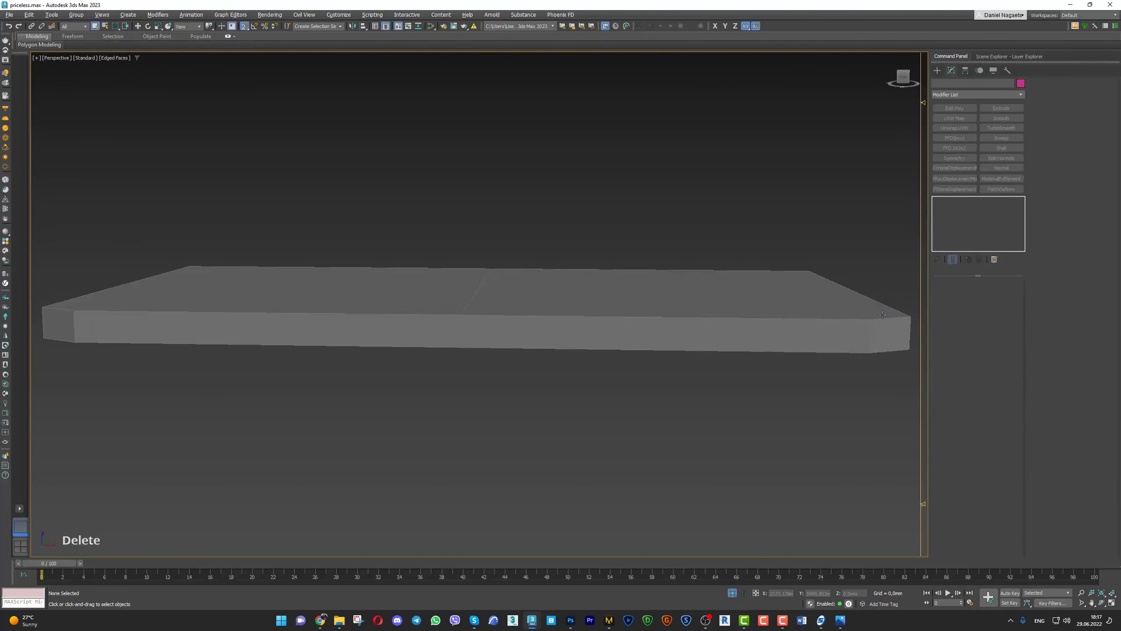
pyautogui.keyDown('ctrl'); pyautogui.click(914, 324); pyautogui.keyUp('ctrl')
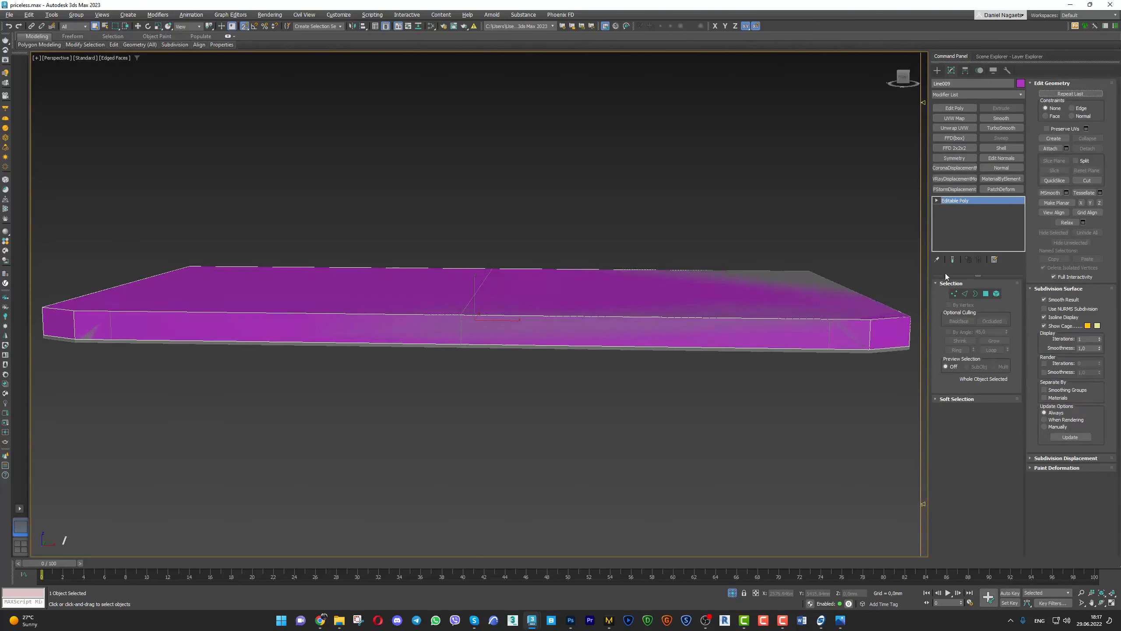
# Move the new slab's bottom vertices down in the front view, snapping them to the old countertop's underside
pyautogui.click(953, 294)
pyautogui.hotkey('alt', 'w')
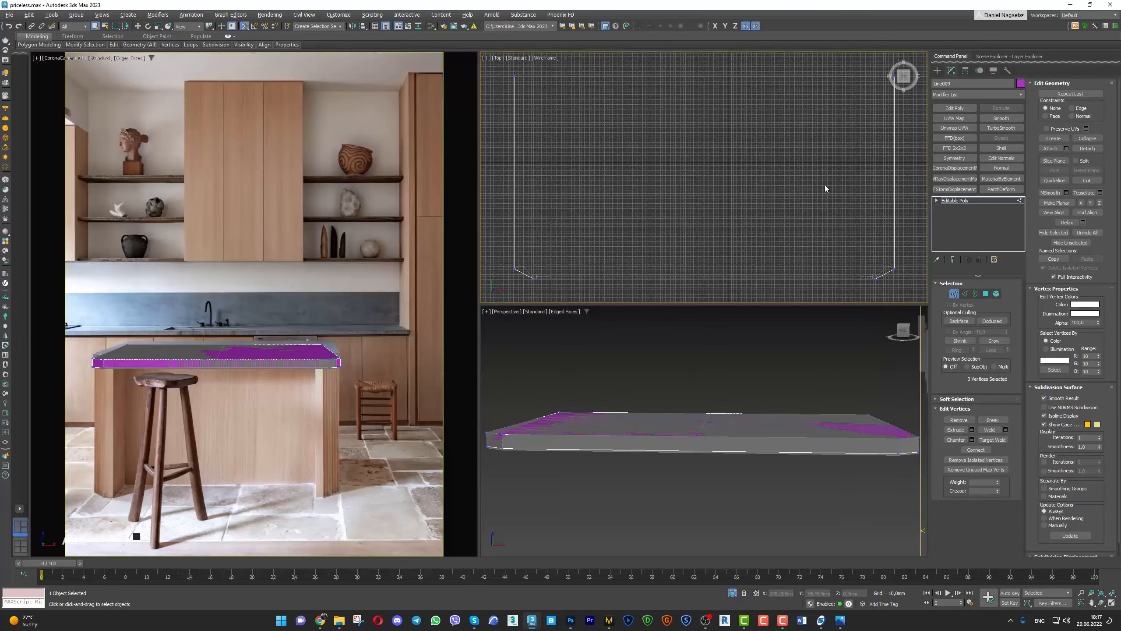
pyautogui.press('f')
pyautogui.moveTo(823, 180); pyautogui.dragTo(899, 190)
pyautogui.scroll(5, 712, 159)
pyautogui.press('w')
pyautogui.moveTo(743, 199); pyautogui.dragTo(742, 223)
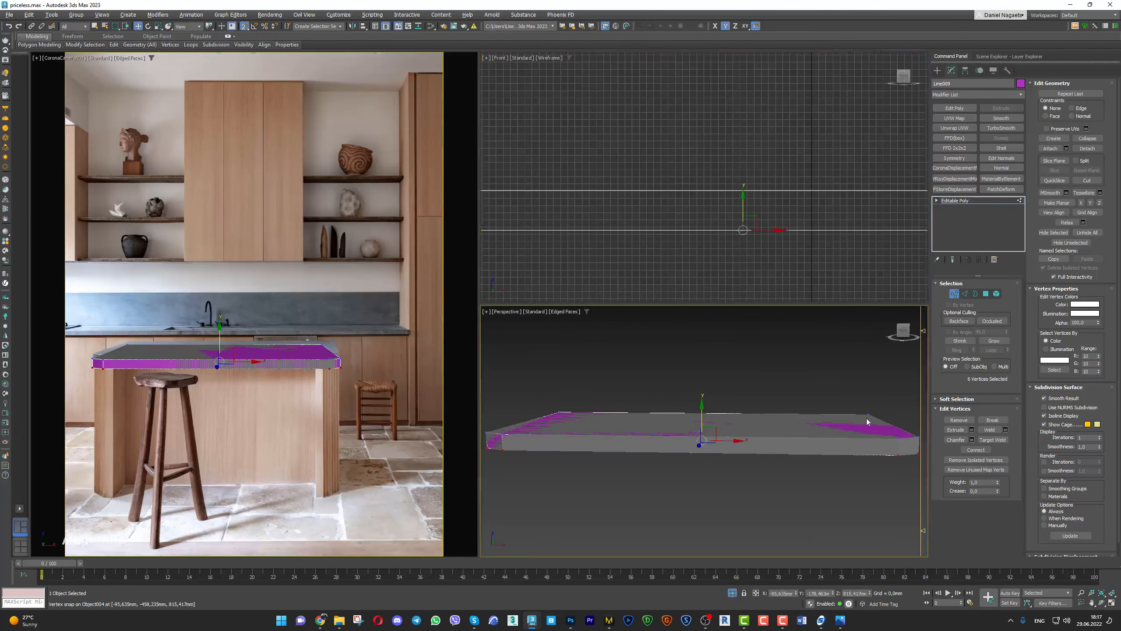
pyautogui.hotkey('alt', 'w')
pyautogui.click(954, 294)
# End isolation and delete the old countertop that overlaps the new slab
pyautogui.hotkey('alt', 'q')
pyautogui.press('q')
pyautogui.click(815, 211)
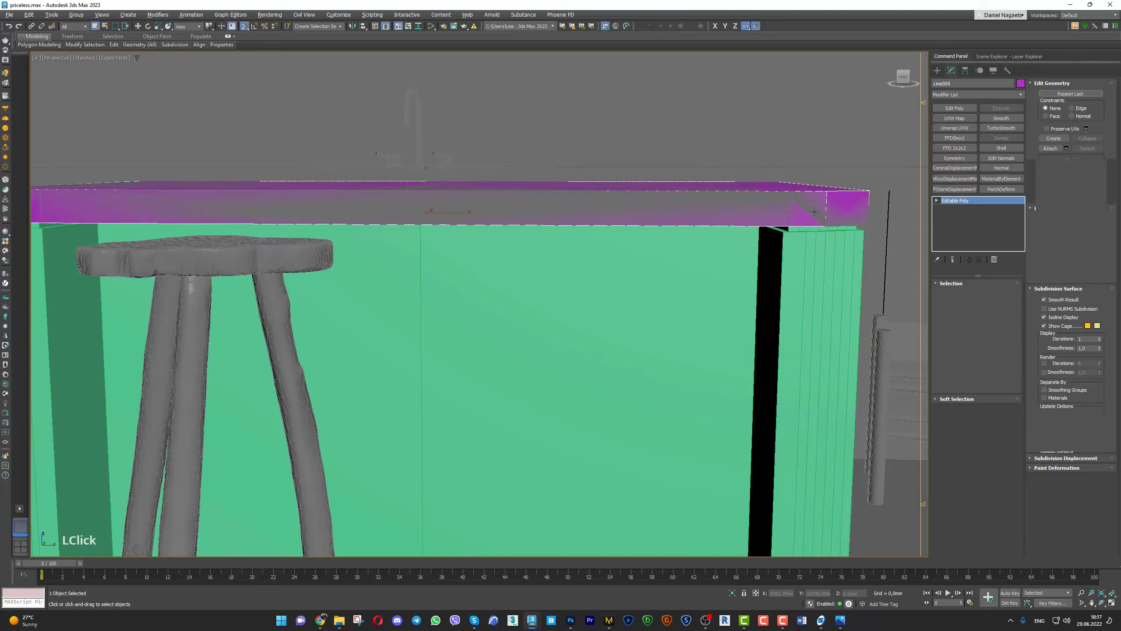
pyautogui.press('Delete')
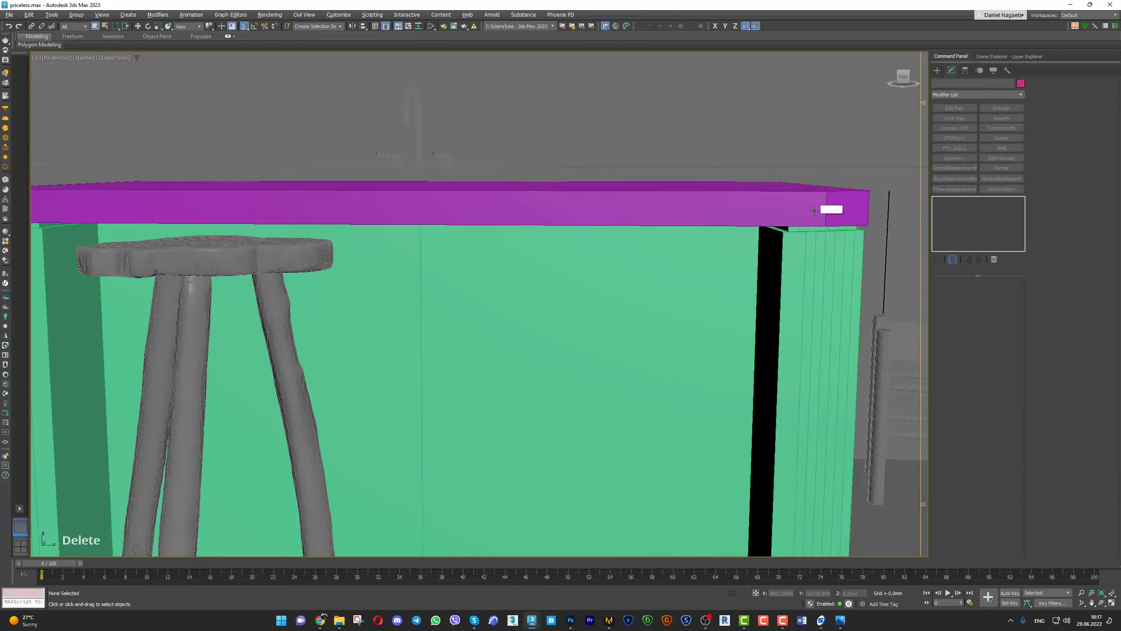
# Isolate the new countertop slab together with the island body
pyautogui.click(820, 225)
pyautogui.keyDown('ctrl'); pyautogui.click(814, 258); pyautogui.keyUp('ctrl')
pyautogui.press('z')
pyautogui.keyDown('alt'); pyautogui.moveTo(725, 318); pyautogui.dragTo(709, 257, button='middle'); pyautogui.keyUp('alt')
pyautogui.scroll(-2, 708, 258)
pyautogui.keyDown('alt'); pyautogui.moveTo(685, 206); pyautogui.dragTo(673, 232, button='middle'); pyautogui.keyUp('alt')
# Chamfer all edges of the countertop slab by about 1.13 mm, adjusting the segments and smoothing option
pyautogui.keyDown('alt'); pyautogui.click(483, 259); pyautogui.keyUp('alt')
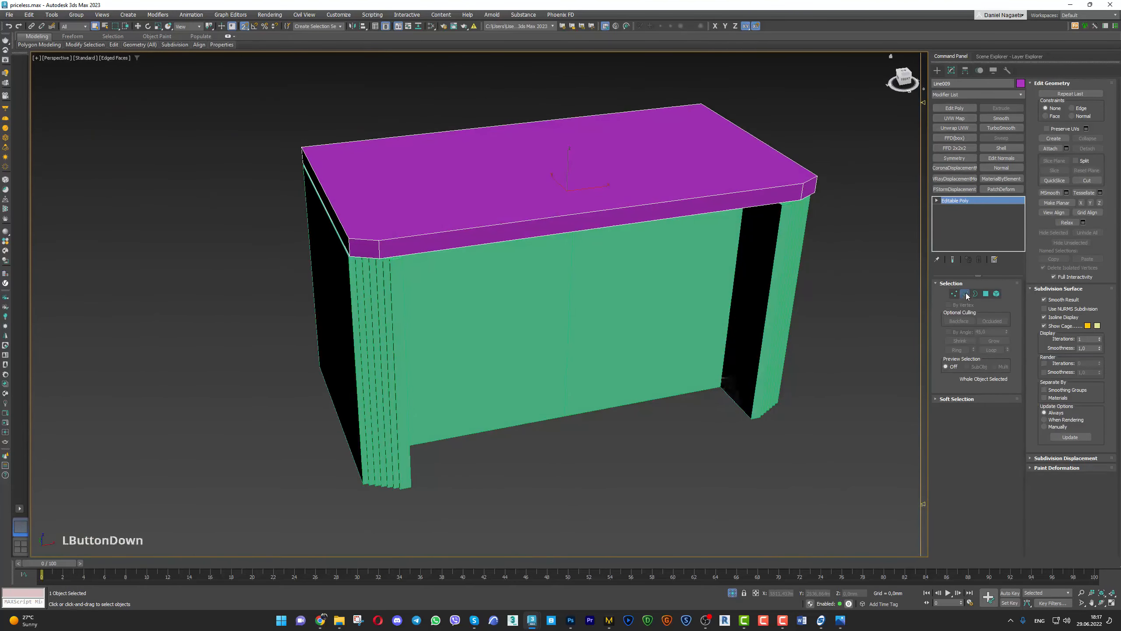
pyautogui.click(965, 292)
pyautogui.hotkey('alt', 'z')
pyautogui.moveTo(387, 234); pyautogui.dragTo(386, 238)
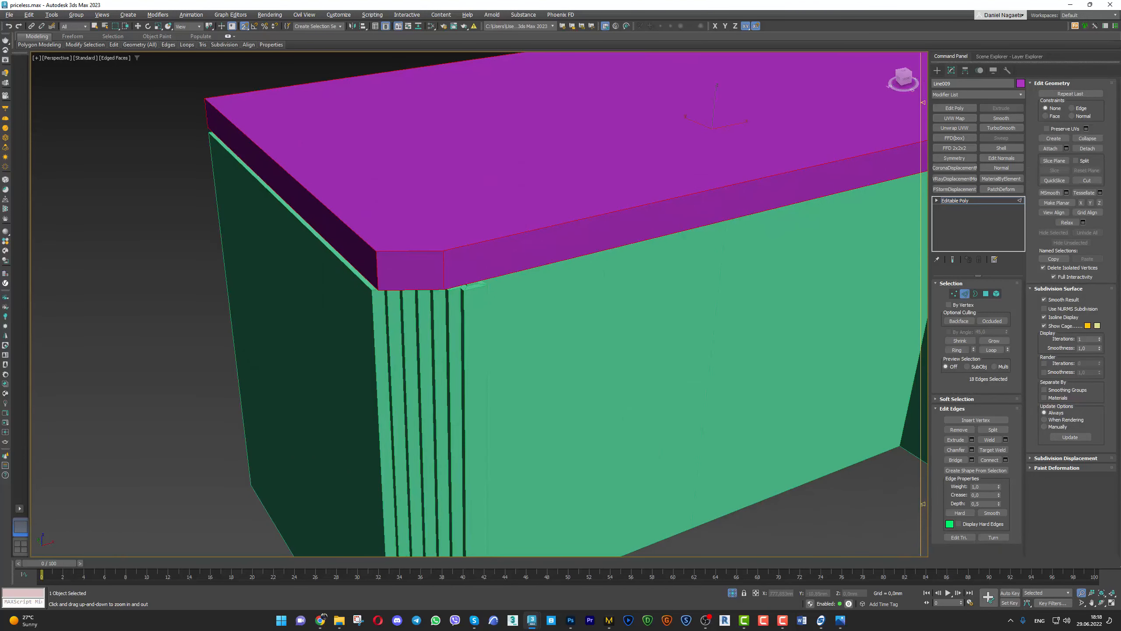
pyautogui.click(971, 450)
pyautogui.scroll(3, 450, 275)
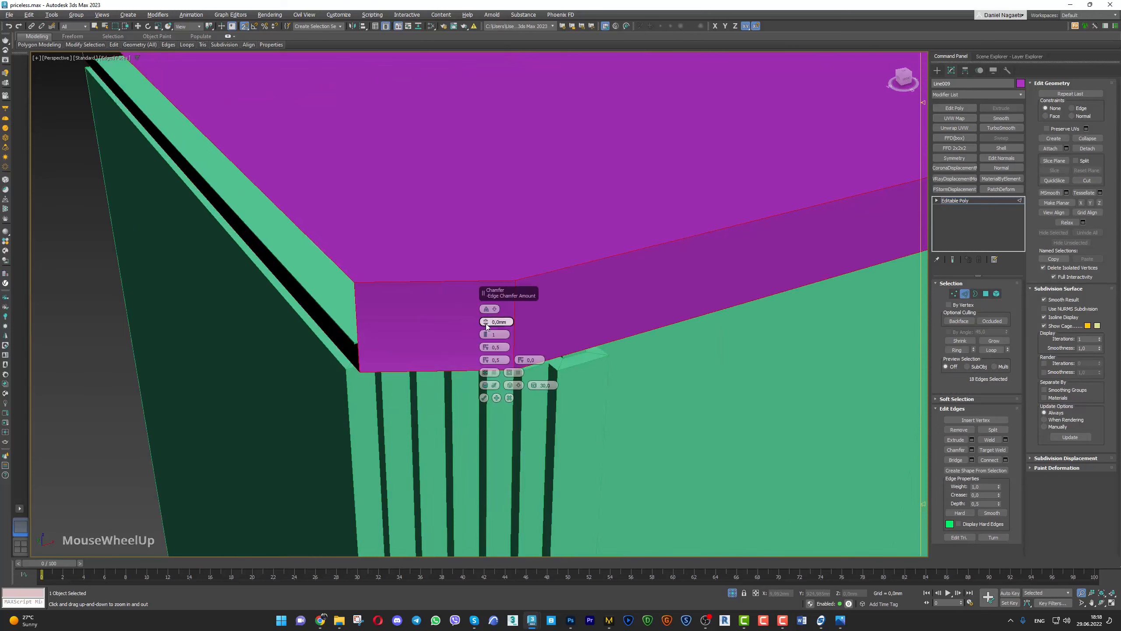
pyautogui.moveTo(486, 322); pyautogui.dragTo(486, 316)
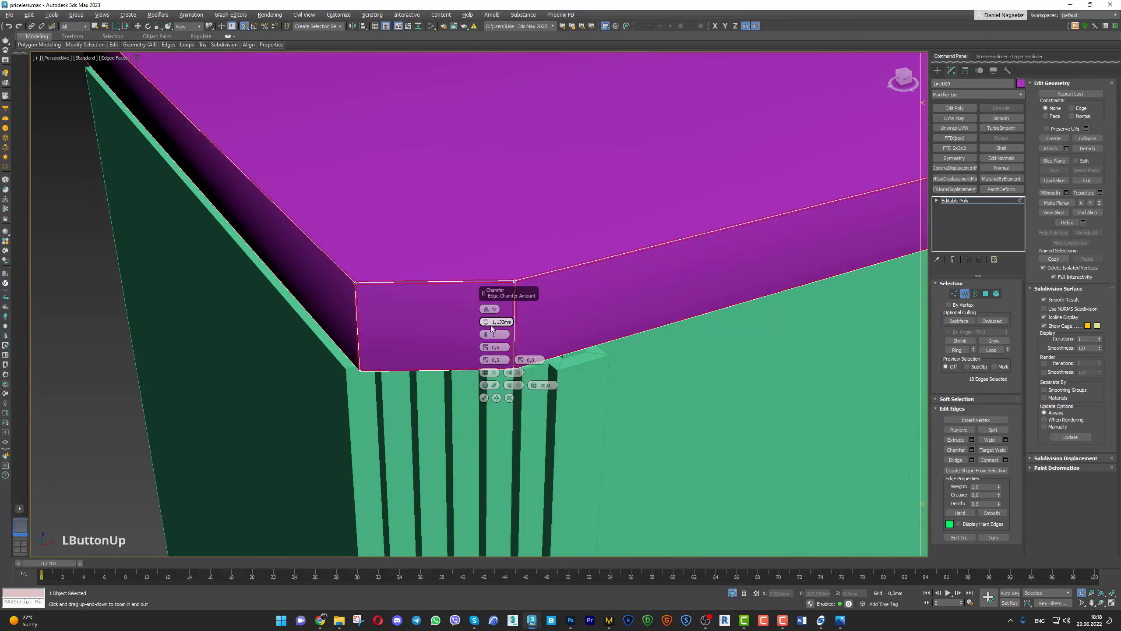
pyautogui.moveTo(485, 334); pyautogui.dragTo(485, 334)
pyautogui.click(520, 384)
pyautogui.click(484, 398)
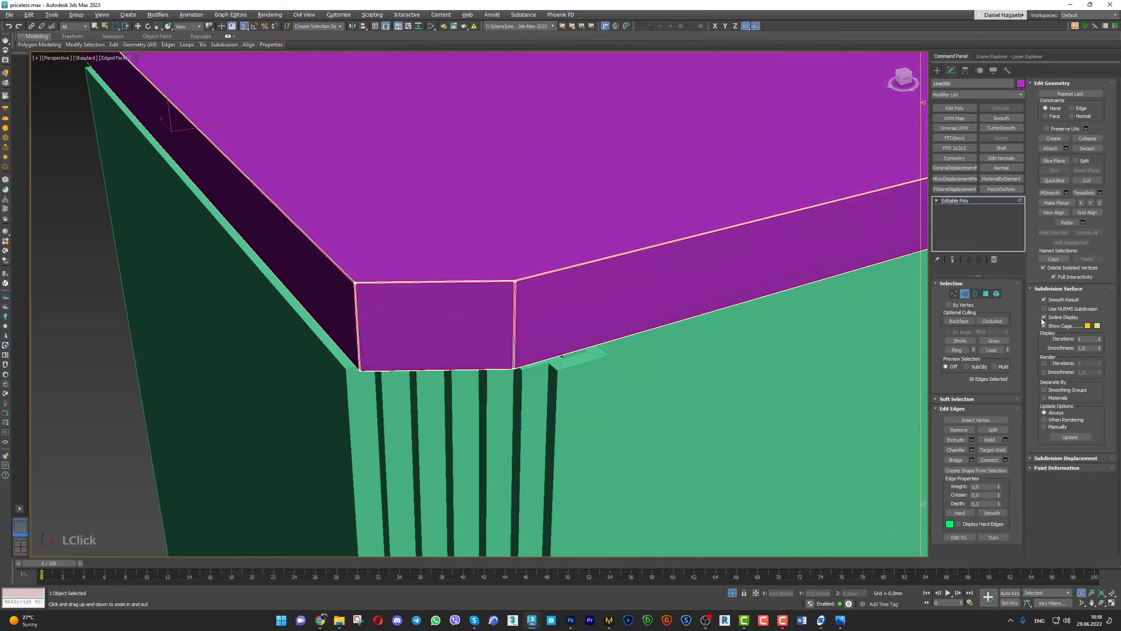
# Leave edge editing and examine the countertop's chamfered edges with different shading and edge displays
pyautogui.click(965, 294)
pyautogui.press('F4')
pyautogui.scroll(-3, 520, 353)
pyautogui.moveTo(520, 353)
pyautogui.keyDown('alt'); pyautogui.mouseDown(button='middle')
pyautogui.moveTo(609, 276)
pyautogui.moveTo(570, 246)
pyautogui.moveTo(571, 220)
pyautogui.mouseUp(button='middle'); pyautogui.keyUp('alt')
pyautogui.press('F3')
pyautogui.press('F4')
pyautogui.press('F3')
pyautogui.press('q')
# Select the island body's vertical edges, including those of the fluted corners, and extend the selection to full loops
pyautogui.click(499, 204)
pyautogui.scroll(-5, 608, 253)
pyautogui.press('2')
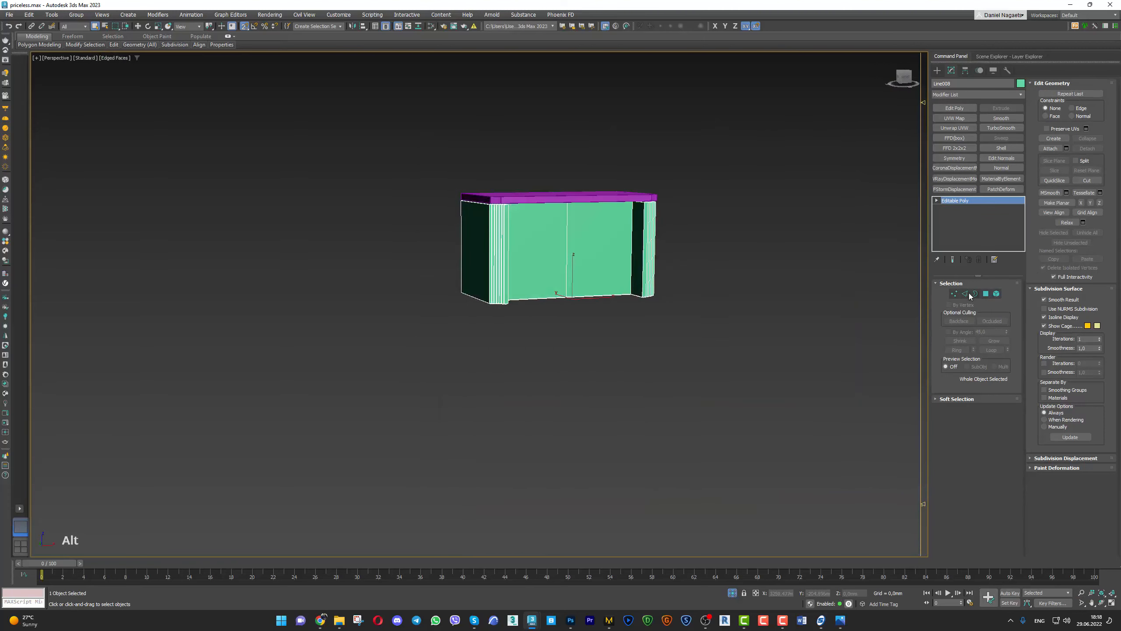
pyautogui.keyDown('alt'); pyautogui.moveTo(709, 291); pyautogui.dragTo(689, 282, button='middle'); pyautogui.keyUp('alt')
pyautogui.press('q')
pyautogui.moveTo(740, 233); pyautogui.dragTo(274, 254)
pyautogui.scroll(3, 530, 222)
pyautogui.keyDown('alt'); pyautogui.moveTo(525, 223); pyautogui.dragTo(562, 220, button='middle'); pyautogui.keyUp('alt')
pyautogui.scroll(3, 428, 242)
pyautogui.scroll(2, 427, 243)
pyautogui.click(985, 420)
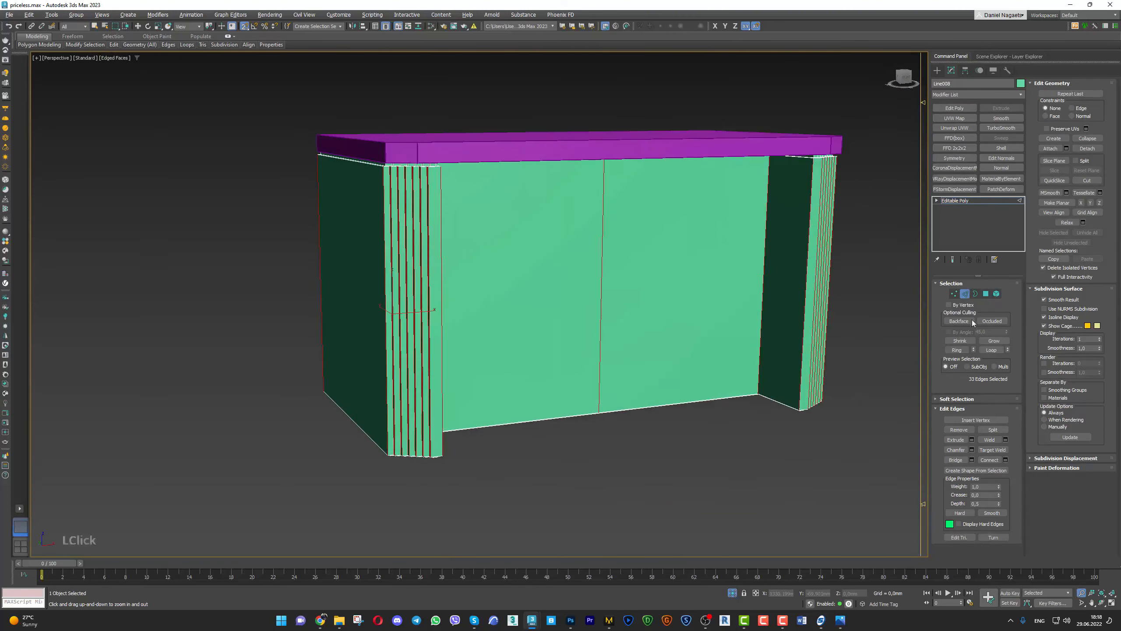
pyautogui.click(989, 351)
# Apply a small chamfer to the selected edge loops along the island body's flutes and corners, adjusting segments and smoothing
pyautogui.keyDown('alt'); pyautogui.moveTo(525, 230); pyautogui.dragTo(558, 265, button='middle'); pyautogui.keyUp('alt')
pyautogui.moveTo(407, 212); pyautogui.dragTo(419, 179)
pyautogui.press('z')
pyautogui.keyDown('alt'); pyautogui.moveTo(563, 166); pyautogui.dragTo(551, 207, button='middle'); pyautogui.keyUp('alt')
pyautogui.moveTo(350, 255); pyautogui.dragTo(375, 255)
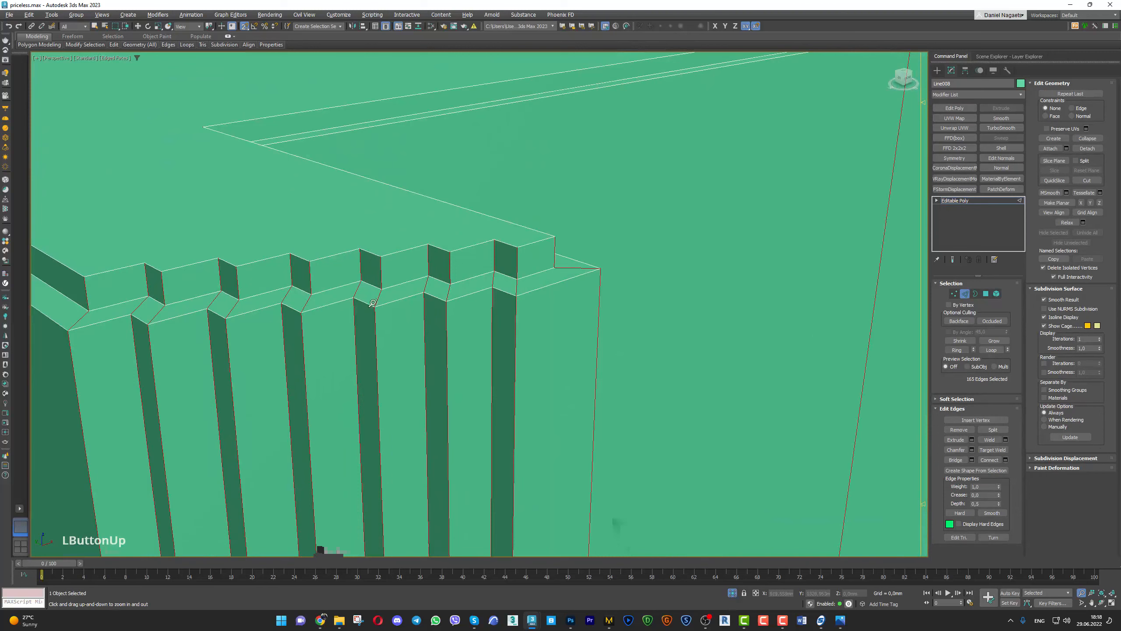
pyautogui.click(971, 449)
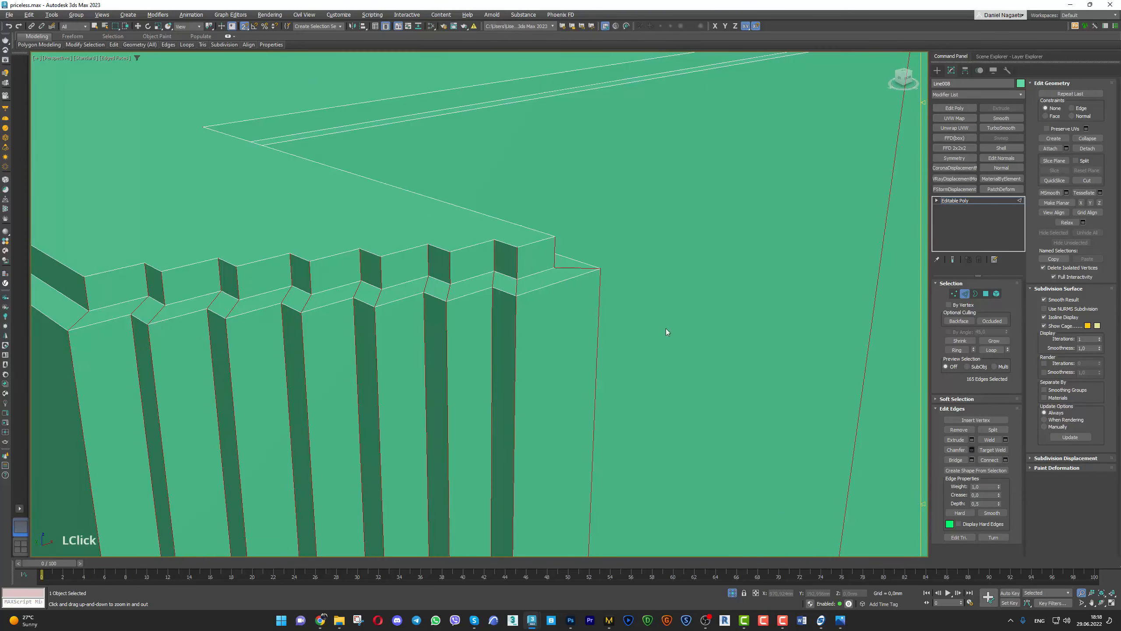
pyautogui.moveTo(486, 322); pyautogui.dragTo(486, 320)
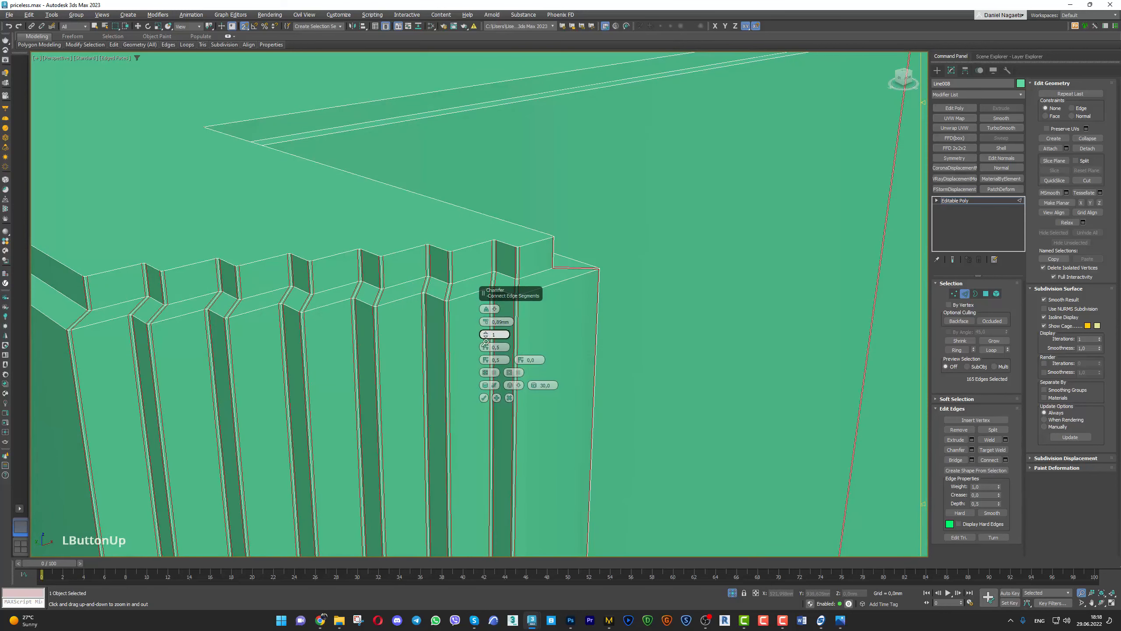
pyautogui.click(486, 333)
pyautogui.click(519, 385)
pyautogui.click(528, 402)
pyautogui.click(484, 398)
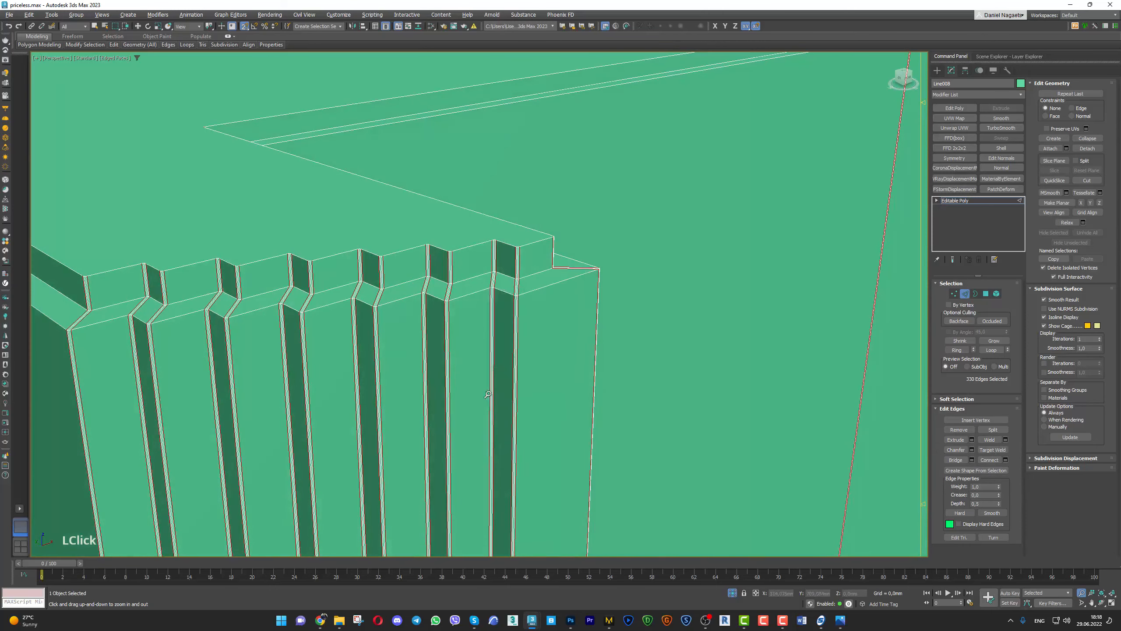
# Select the outline edge loops around the island body's fluted ends and underside, apply a small chamfer, and leave edge editing
pyautogui.scroll(-4, 662, 335)
pyautogui.scroll(2, 591, 321)
pyautogui.doubleClick(575, 337)
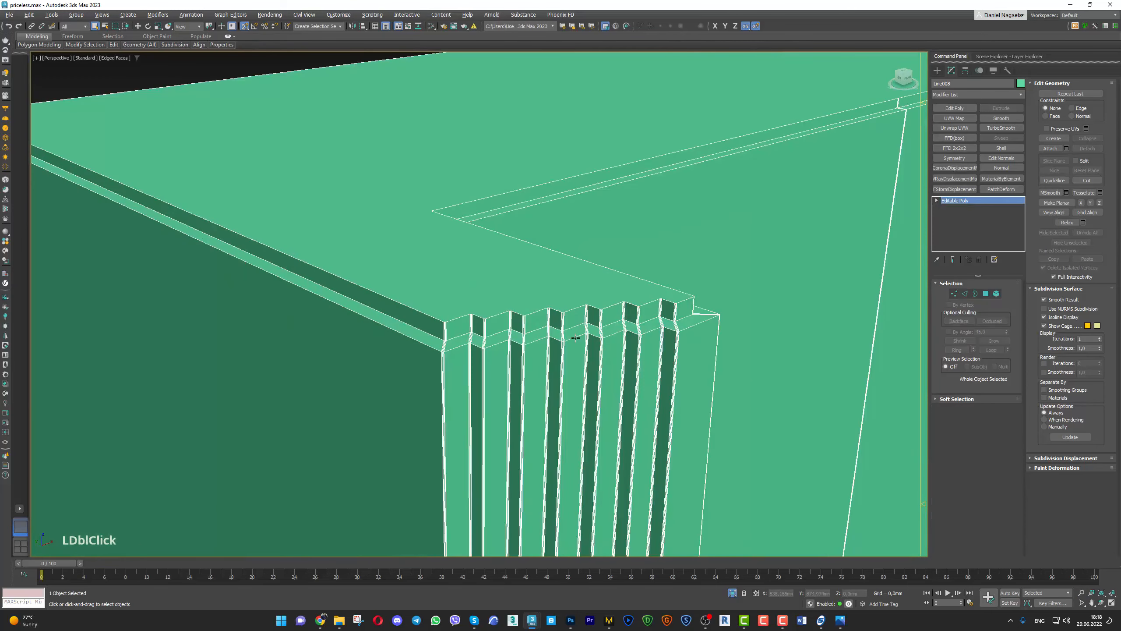
pyautogui.scroll(-3, 575, 337)
pyautogui.keyDown('alt'); pyautogui.moveTo(575, 337); pyautogui.dragTo(592, 132, button='middle'); pyautogui.keyUp('alt')
pyautogui.scroll(3, 591, 133)
pyautogui.scroll(2, 593, 133)
pyautogui.keyDown('ctrl'); pyautogui.doubleClick(593, 124); pyautogui.keyUp('ctrl')
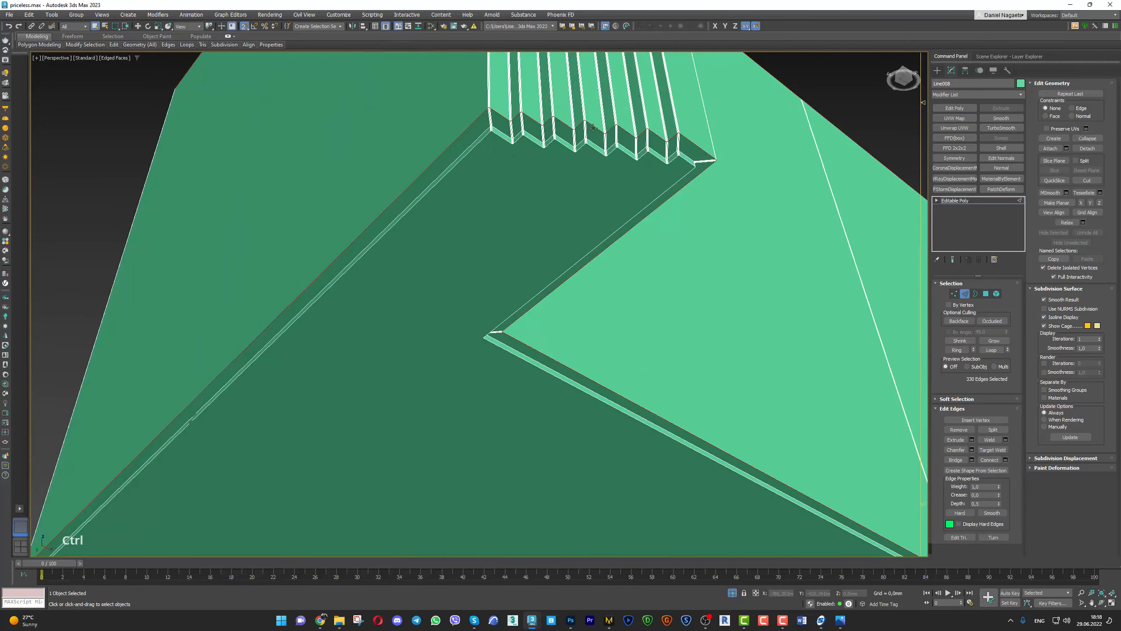
pyautogui.click(971, 450)
pyautogui.scroll(3, 489, 99)
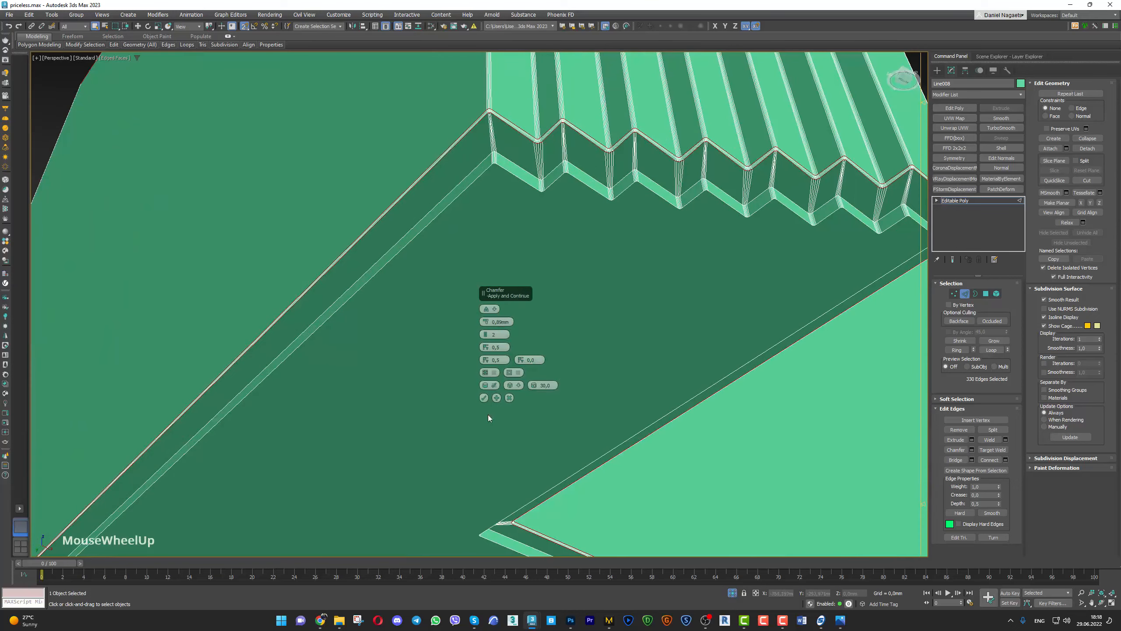
pyautogui.click(484, 397)
pyautogui.click(964, 294)
# Examine the island body's chamfered flutes and corners up close with the edge display switched on and off
pyautogui.press('F4')
pyautogui.scroll(-2, 723, 237)
pyautogui.keyDown('alt'); pyautogui.moveTo(724, 238); pyautogui.dragTo(768, 217, button='middle'); pyautogui.keyUp('alt')
pyautogui.hotkey('alt', 'z')
pyautogui.moveTo(702, 133); pyautogui.dragTo(706, 189)
pyautogui.keyDown('alt'); pyautogui.moveTo(706, 189); pyautogui.dragTo(633, 243, button='middle'); pyautogui.keyUp('alt')
pyautogui.moveTo(633, 243); pyautogui.dragTo(638, 218)
pyautogui.press('F4')
pyautogui.press('F4')
# End the island's isolation, review it within the kitchen from several sides, and select its countertop and body
pyautogui.hotkey('alt', 'q')
pyautogui.moveTo(693, 202)
pyautogui.keyDown('alt'); pyautogui.mouseDown(button='middle')
pyautogui.moveTo(701, 213)
pyautogui.moveTo(688, 221)
pyautogui.mouseUp(button='middle'); pyautogui.keyUp('alt')
pyautogui.moveTo(688, 220); pyautogui.dragTo(694, 253)
pyautogui.keyDown('alt'); pyautogui.moveTo(694, 253); pyautogui.dragTo(733, 249, button='middle'); pyautogui.keyUp('alt')
pyautogui.keyDown('alt'); pyautogui.moveTo(463, 279); pyautogui.dragTo(435, 281, button='middle'); pyautogui.keyUp('alt')
pyautogui.moveTo(434, 281); pyautogui.dragTo(527, 351, button='middle')
pyautogui.moveTo(582, 298); pyautogui.dragTo(581, 250)
pyautogui.moveTo(399, 251); pyautogui.dragTo(787, 267, button='middle')
pyautogui.keyDown('alt'); pyautogui.moveTo(467, 274); pyautogui.dragTo(498, 282, button='middle'); pyautogui.keyUp('alt')
pyautogui.moveTo(499, 283); pyautogui.dragTo(501, 323)
pyautogui.click(507, 265)
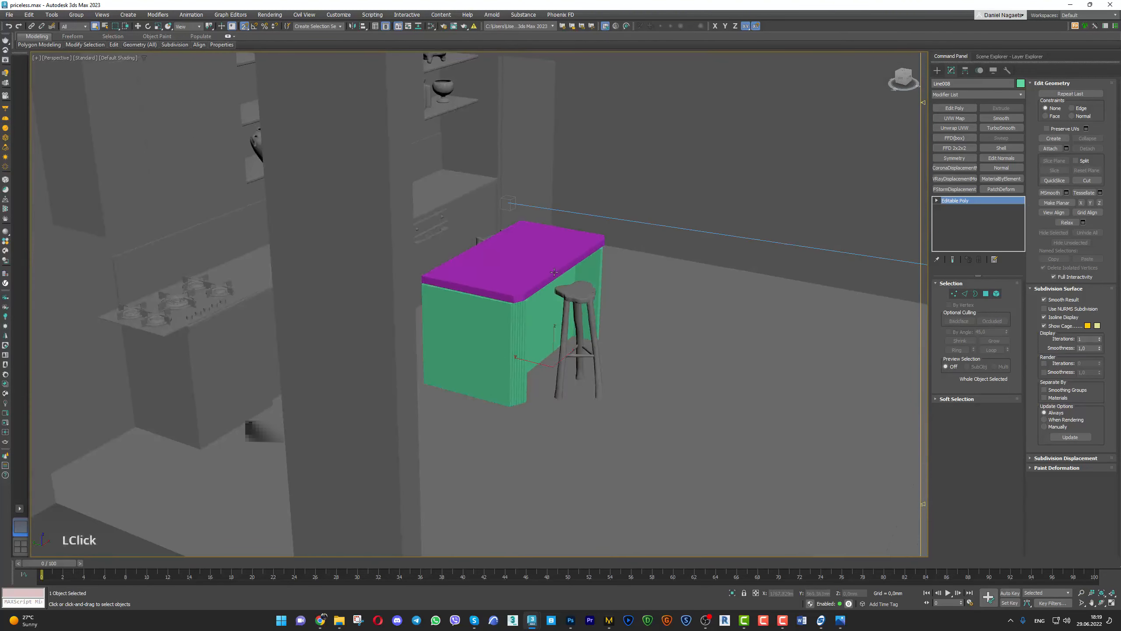
pyautogui.keyDown('ctrl'); pyautogui.click(514, 314); pyautogui.keyUp('ctrl')
# Select the existing Corona camera outside the room and isolate it together with its target
pyautogui.scroll(-6, 650, 308)
pyautogui.keyDown('alt'); pyautogui.moveTo(658, 277); pyautogui.dragTo(700, 326, button='middle'); pyautogui.keyUp('alt')
pyautogui.click(697, 302)
pyautogui.hotkey('alt', 'q')
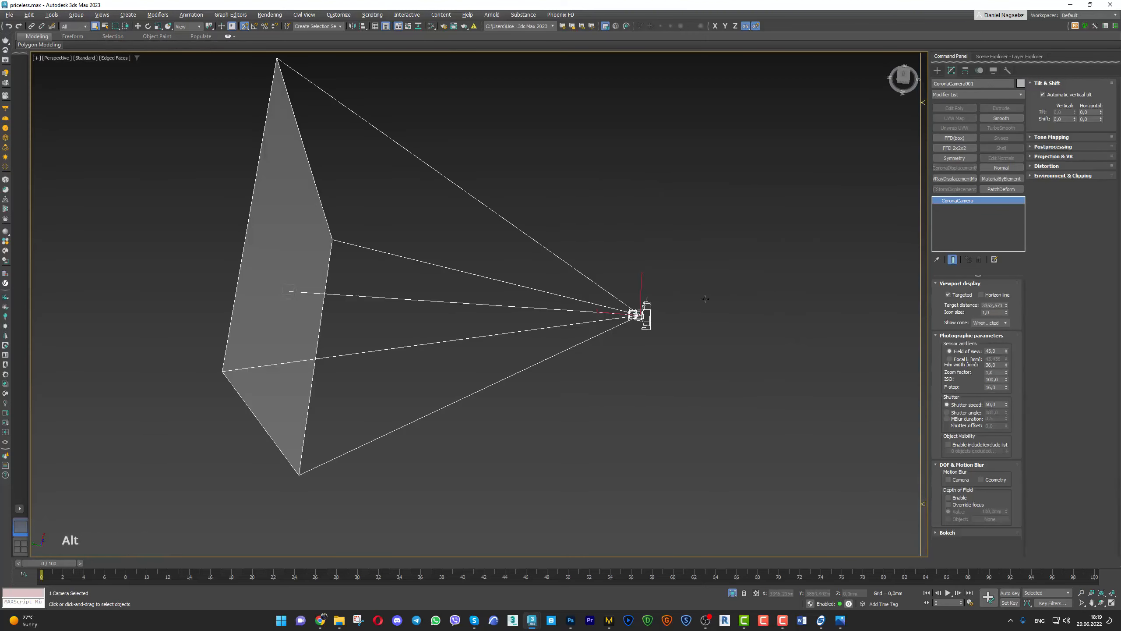
# Create a targeted FStorm camera beside the Corona camera, pointing in roughly the same direction
pyautogui.click(937, 70)
pyautogui.click(970, 84)
pyautogui.click(964, 97)
pyautogui.click(957, 114)
pyautogui.click(973, 129)
pyautogui.click(661, 253)
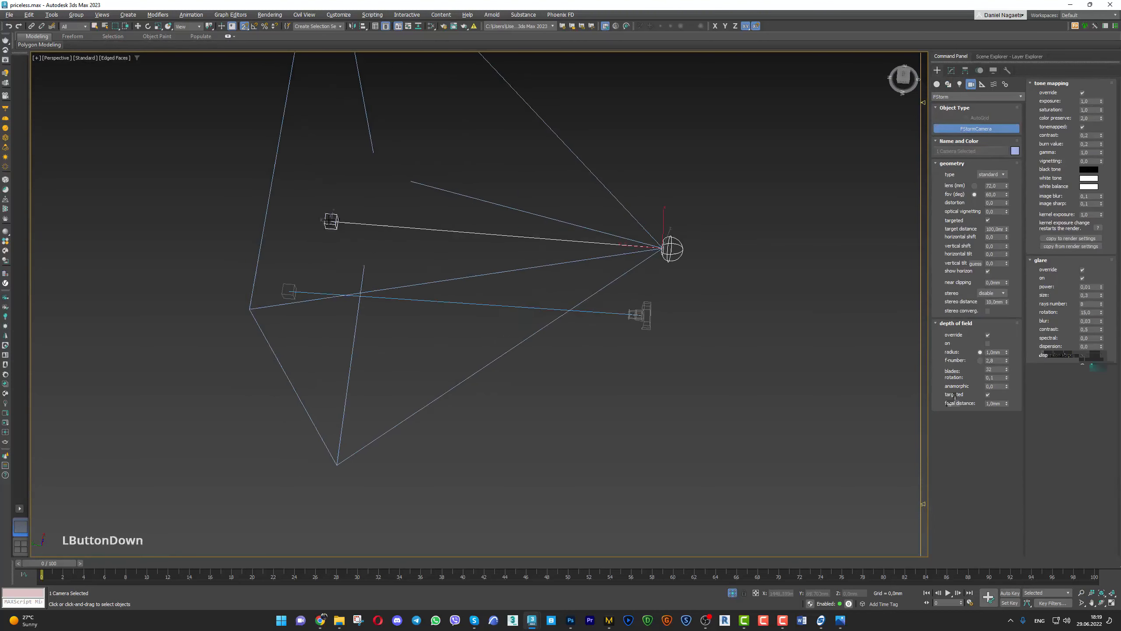
# Align the FStorm camera to the Corona camera, center to center, on the X, Y and Z positions
pyautogui.hotkey('alt', 'a')
pyautogui.click(637, 320)
pyautogui.click(546, 284)
pyautogui.doubleClick(585, 283)
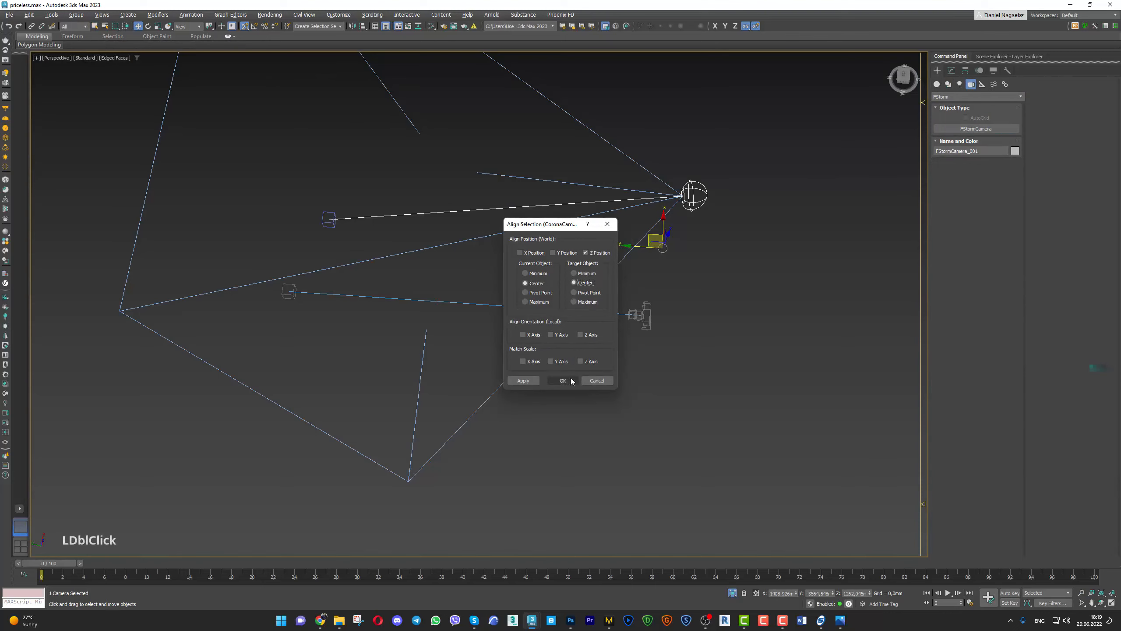
pyautogui.click(525, 253)
pyautogui.click(553, 252)
pyautogui.click(562, 380)
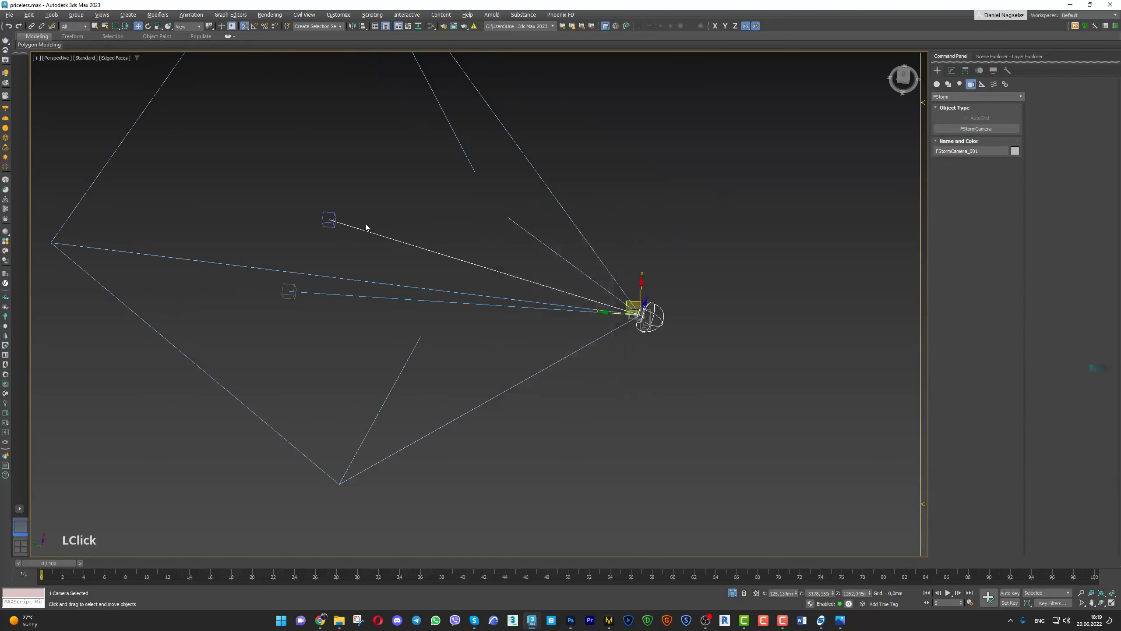
# Align the FStorm camera's target to the Corona camera's target, center to center on all three axes
pyautogui.click(334, 214)
pyautogui.hotkey('alt', 'a')
pyautogui.click(289, 291)
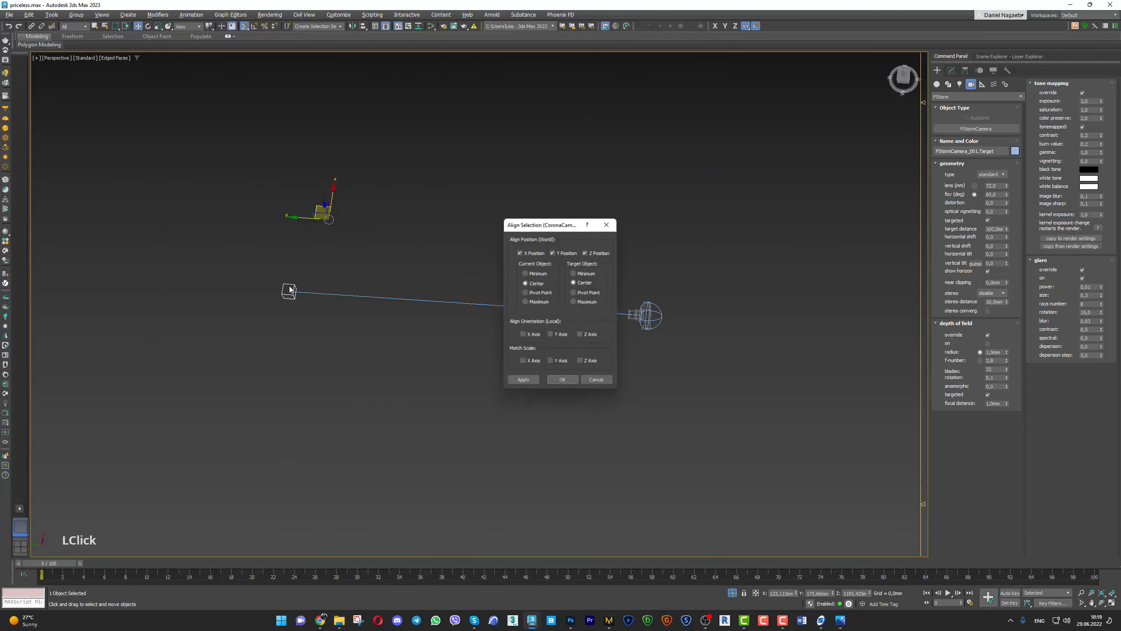
pyautogui.click(563, 381)
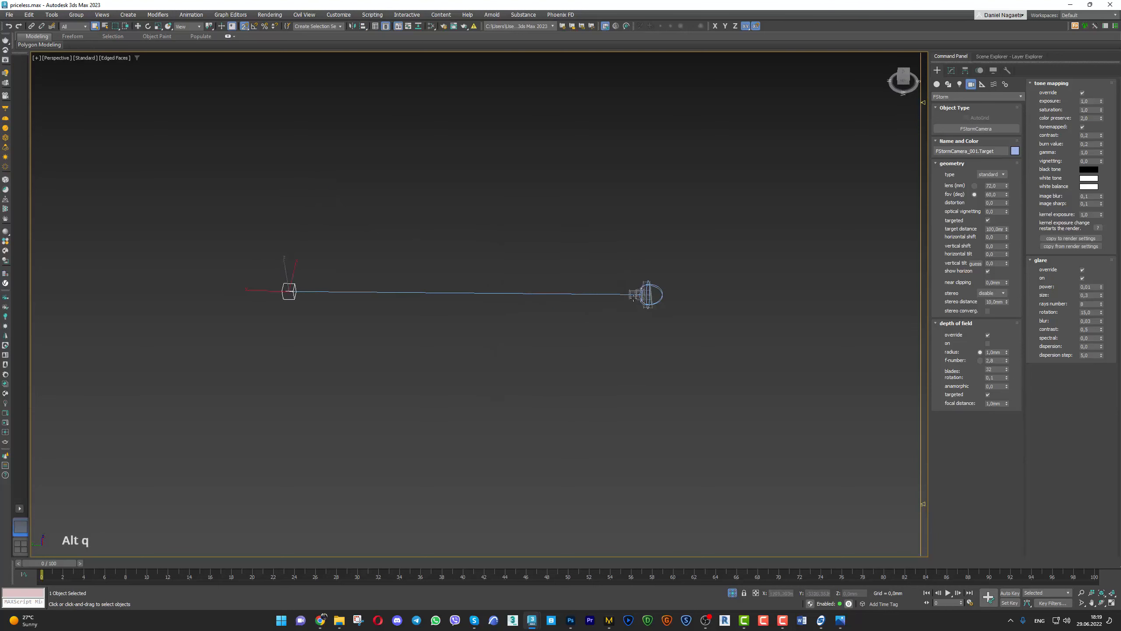
# Check the Corona camera's field of view and set the FStorm camera's fov to 45 degrees
pyautogui.click(647, 294)
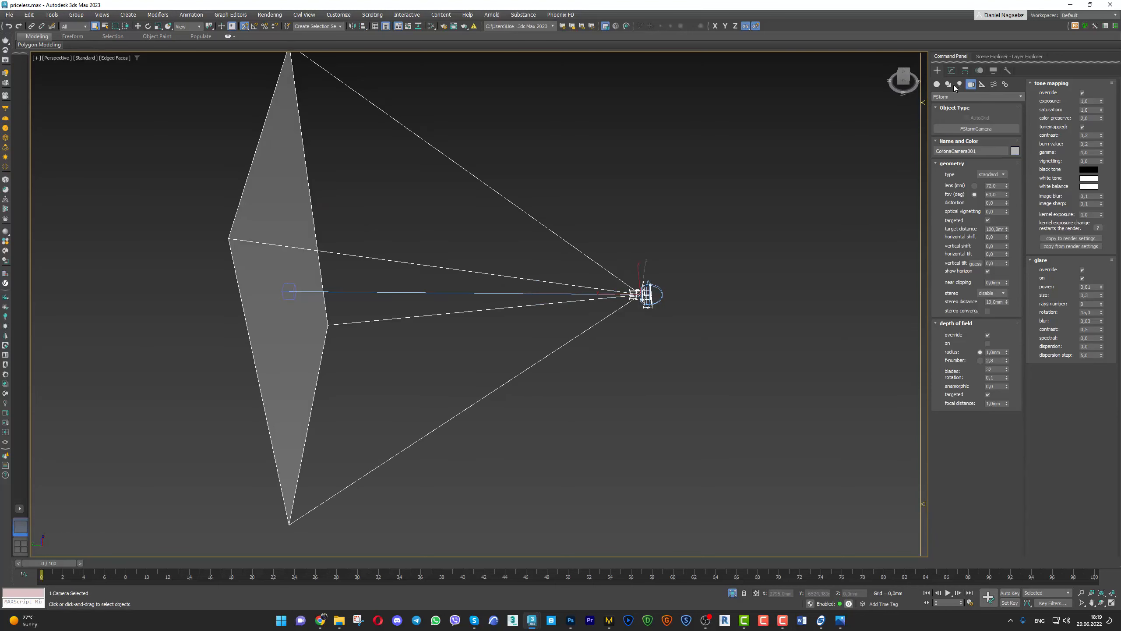
pyautogui.click(951, 70)
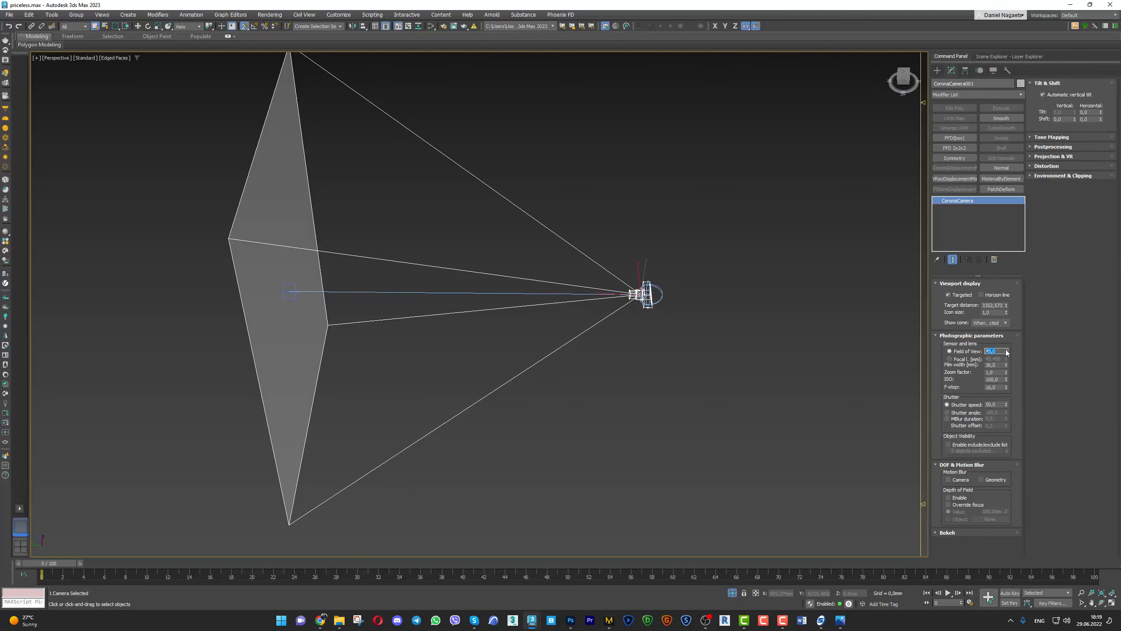
pyautogui.click(658, 291)
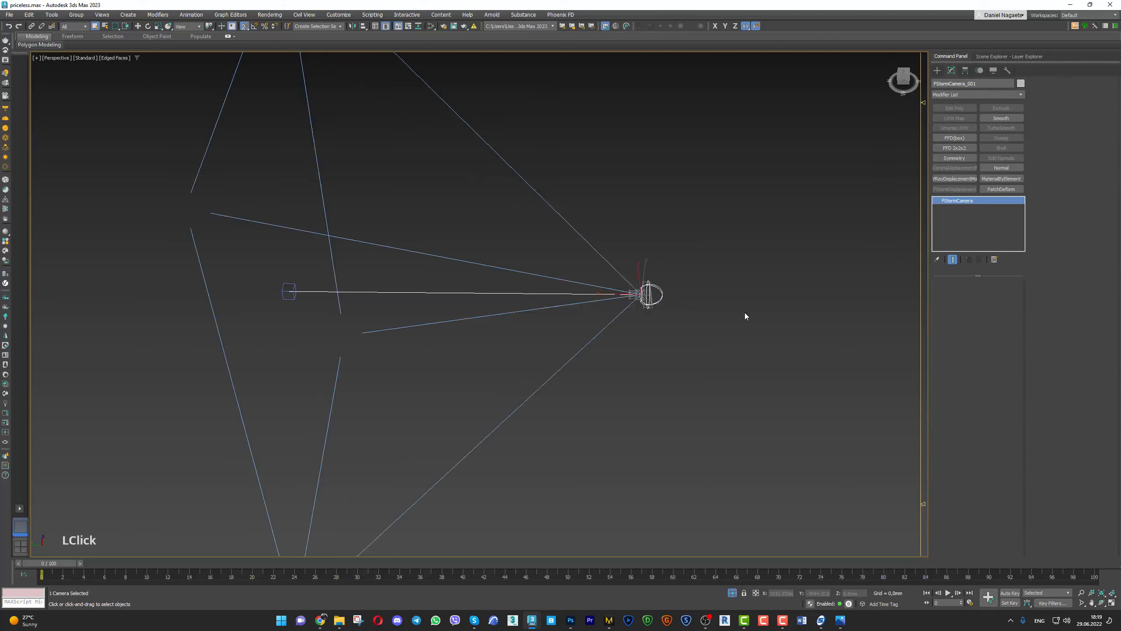
pyautogui.scroll(4, 670, 295)
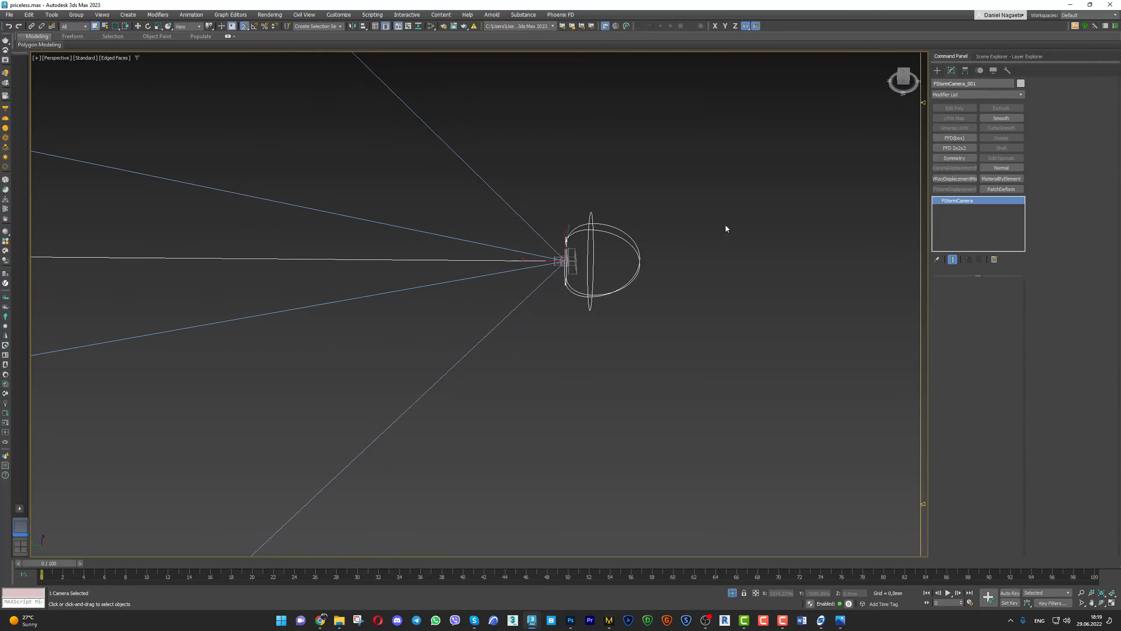
pyautogui.click(625, 242)
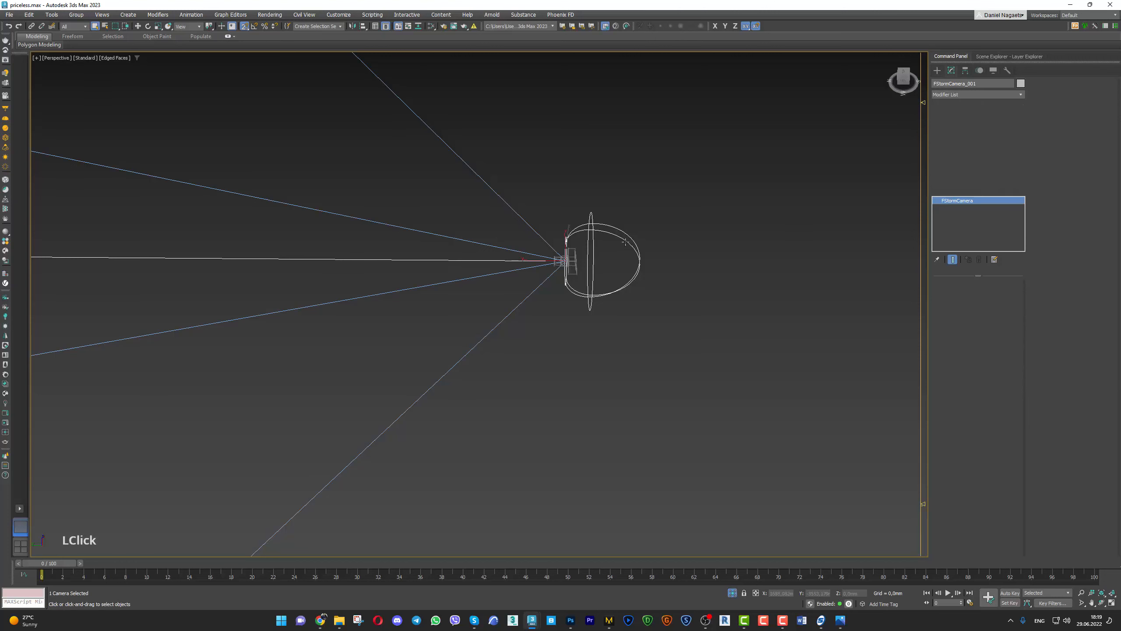
pyautogui.moveTo(996, 313); pyautogui.dragTo(973, 315)
pyautogui.write('45')
pyautogui.press('Return')
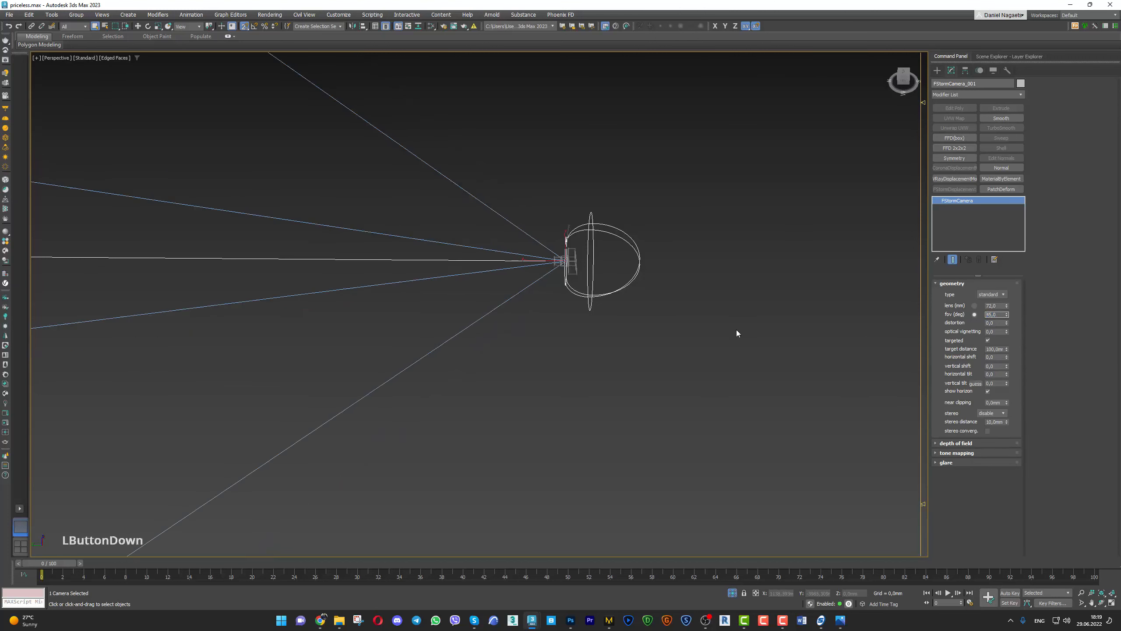
# Show the FStormCamera_001 view in both the perspective viewport and the large camera viewport of the multi-view layout
pyautogui.click(735, 332)
pyautogui.press('c')
pyautogui.doubleClick(547, 251)
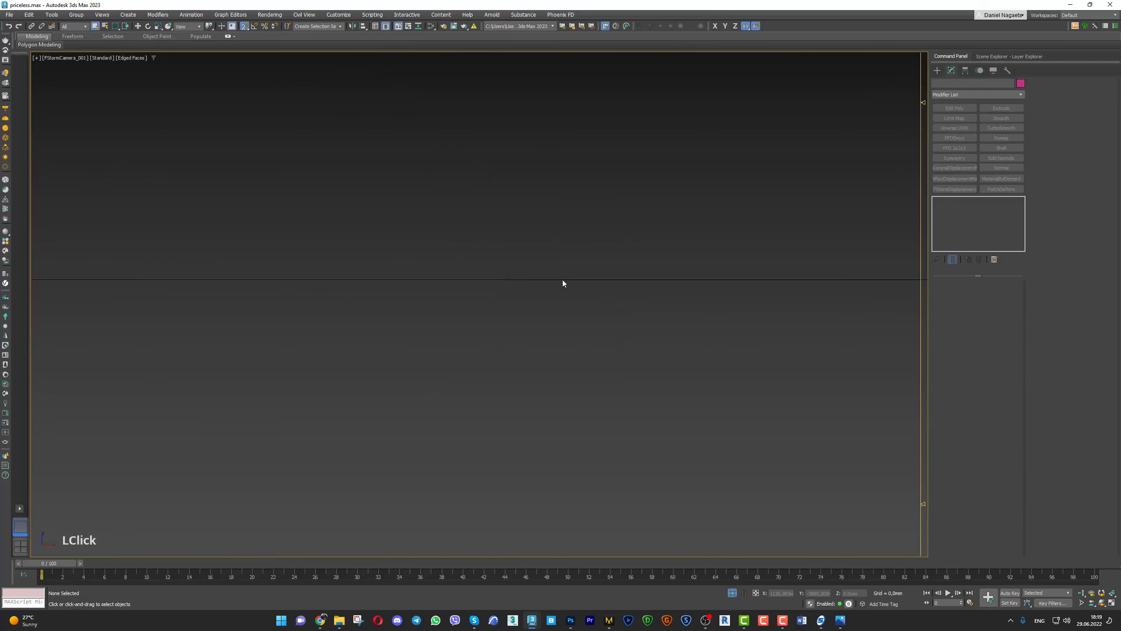
pyautogui.hotkey('alt', 'w')
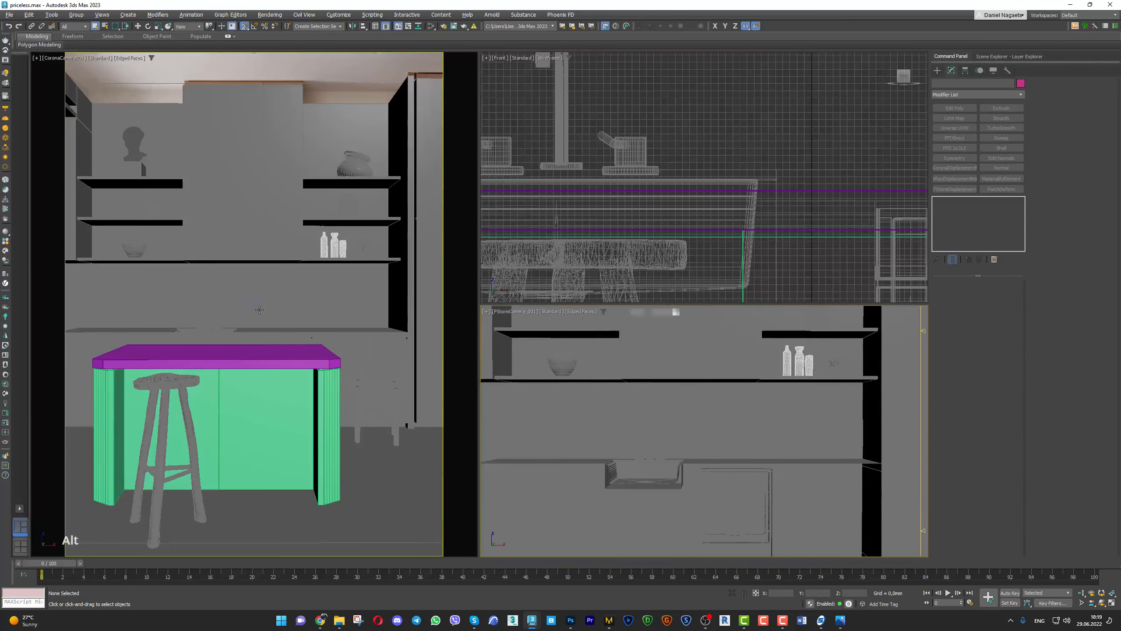
pyautogui.click(259, 310)
pyautogui.press('c')
pyautogui.doubleClick(535, 250)
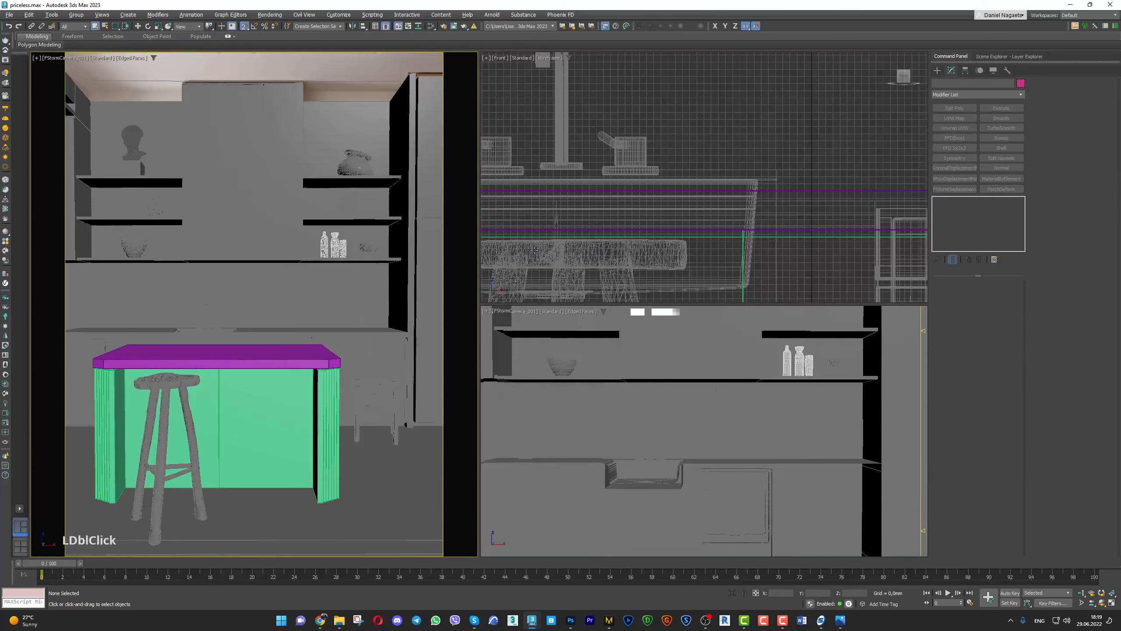
# Select the FStorm camera from its viewport and have its vertical tilt guessed automatically
pyautogui.click(55, 61)
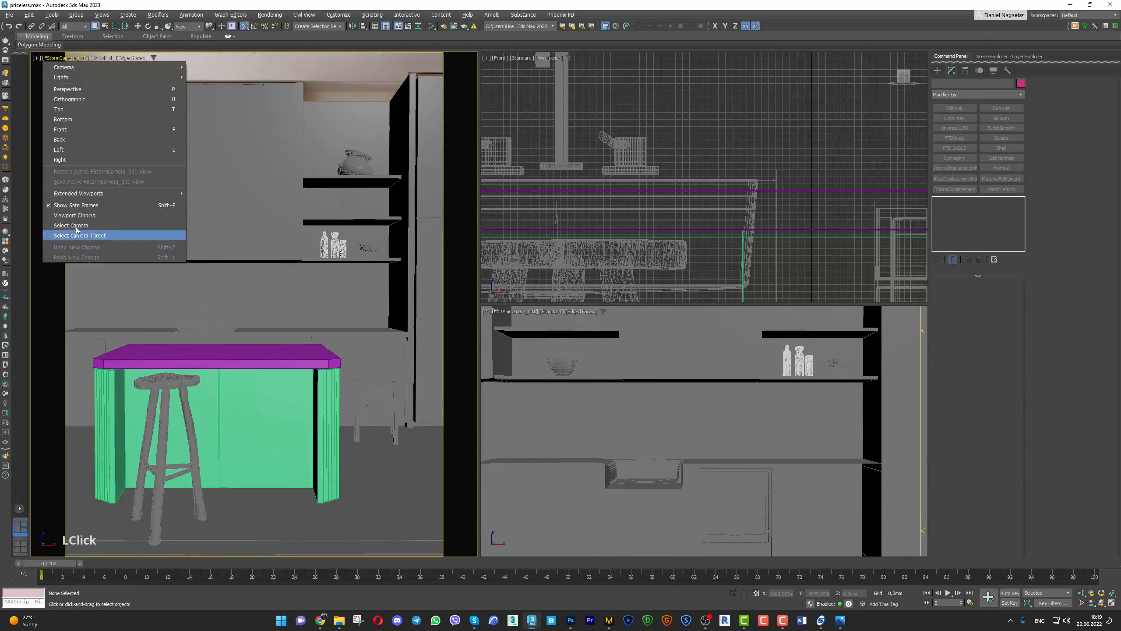
pyautogui.click(89, 234)
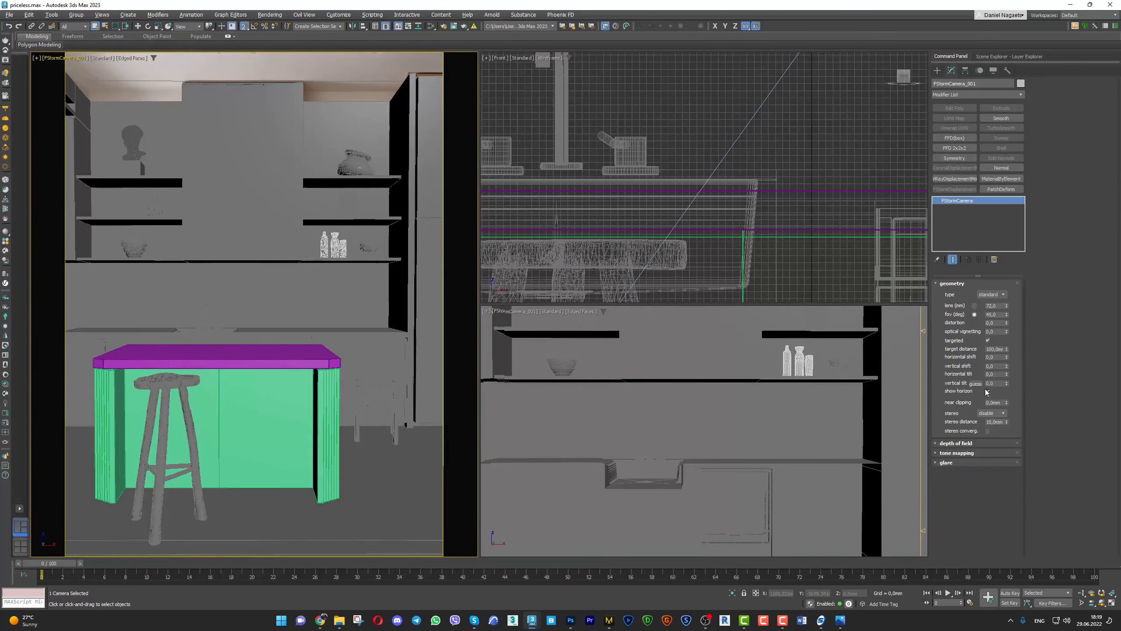
pyautogui.click(987, 391)
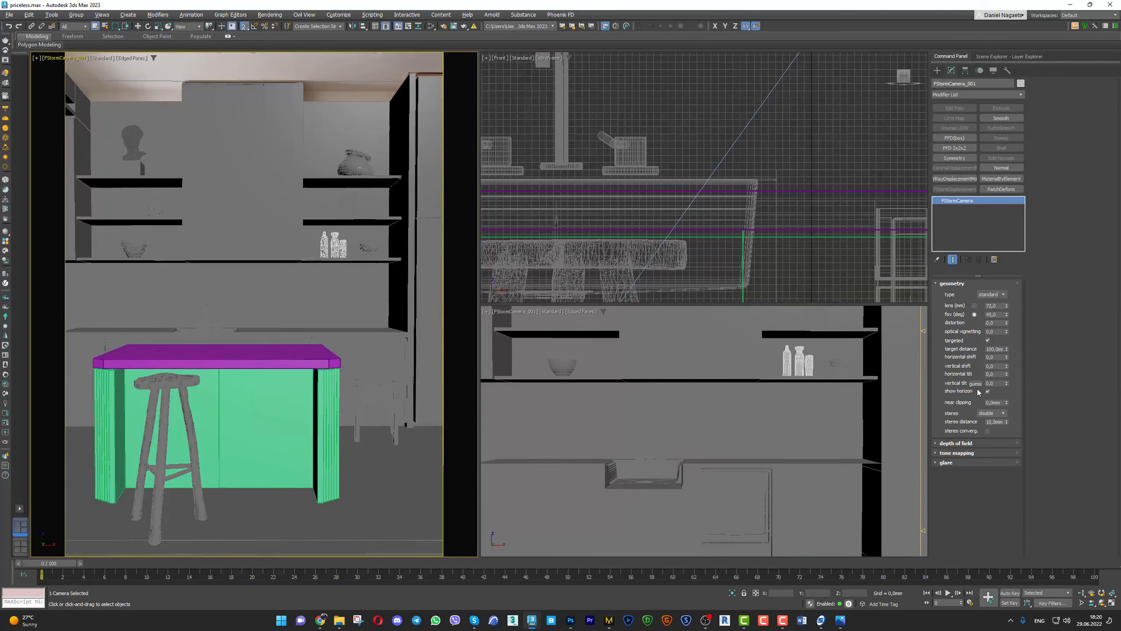
pyautogui.click(978, 384)
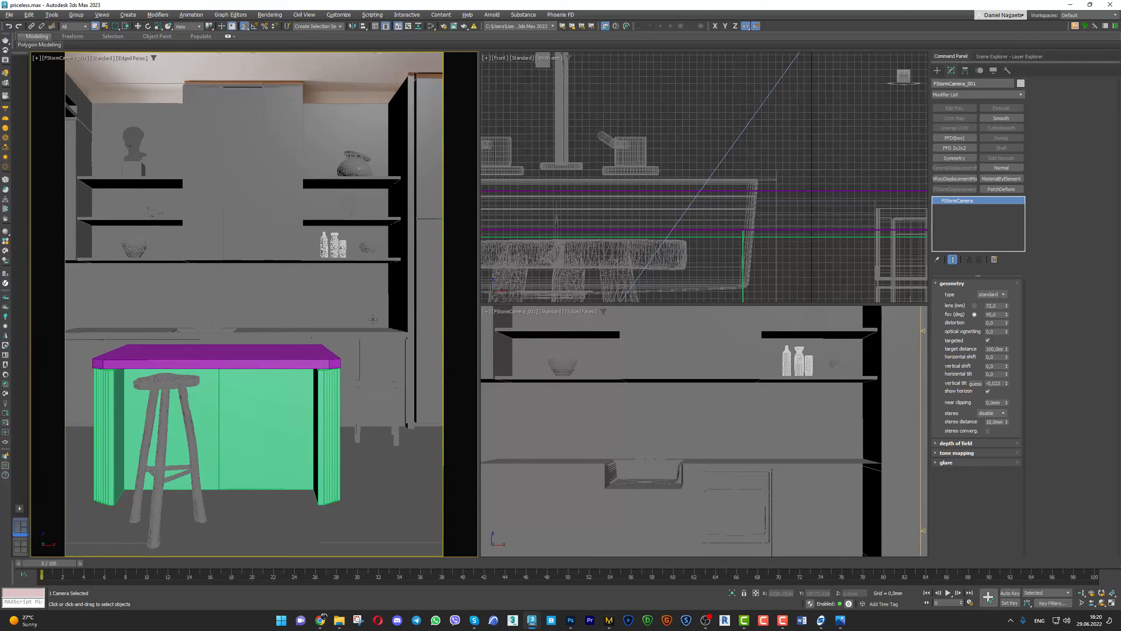
# Compare the model with the reference photo in wireframe and shaded display through the FStorm camera, selecting the ceiling slab
pyautogui.press('F3')
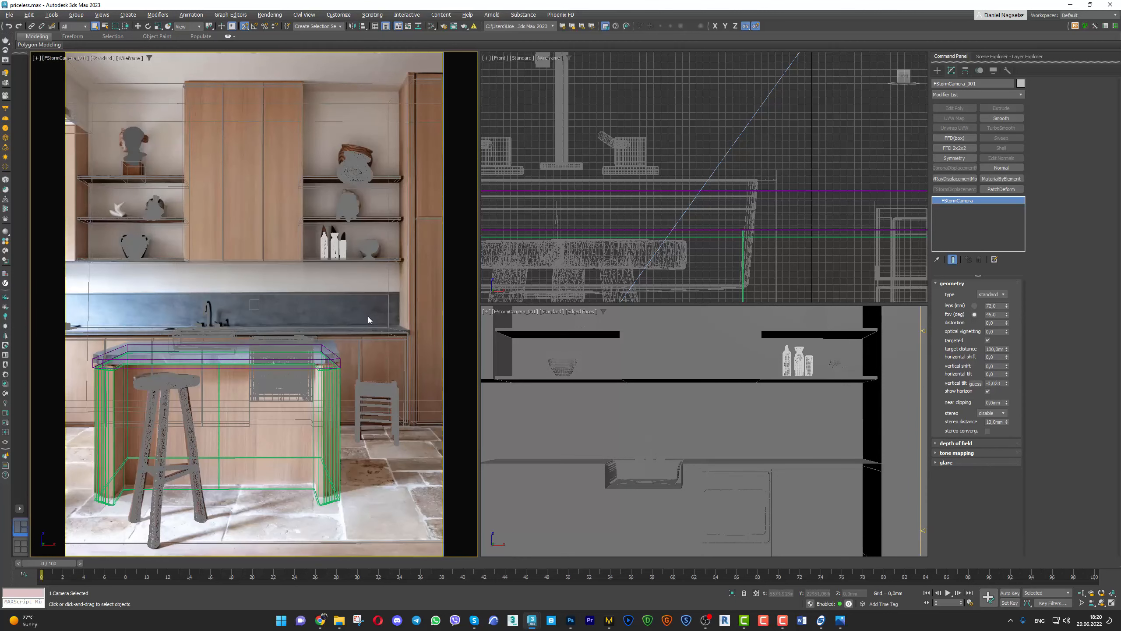
pyautogui.press('F3')
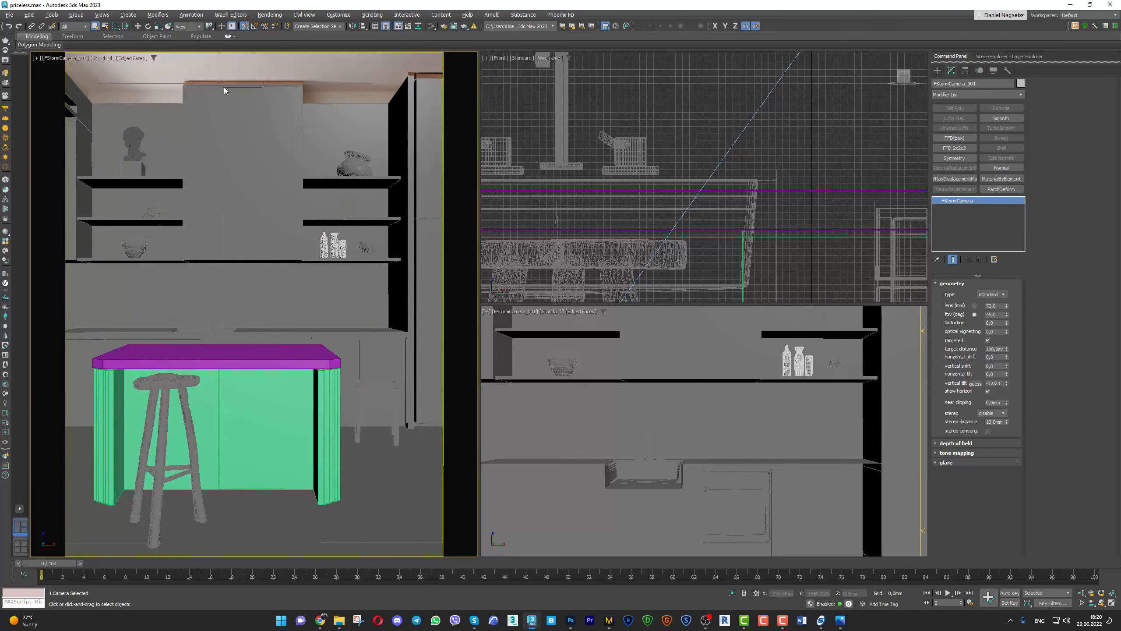
pyautogui.press('F3')
pyautogui.press('F3')
pyautogui.click(357, 106)
pyautogui.press('F3')
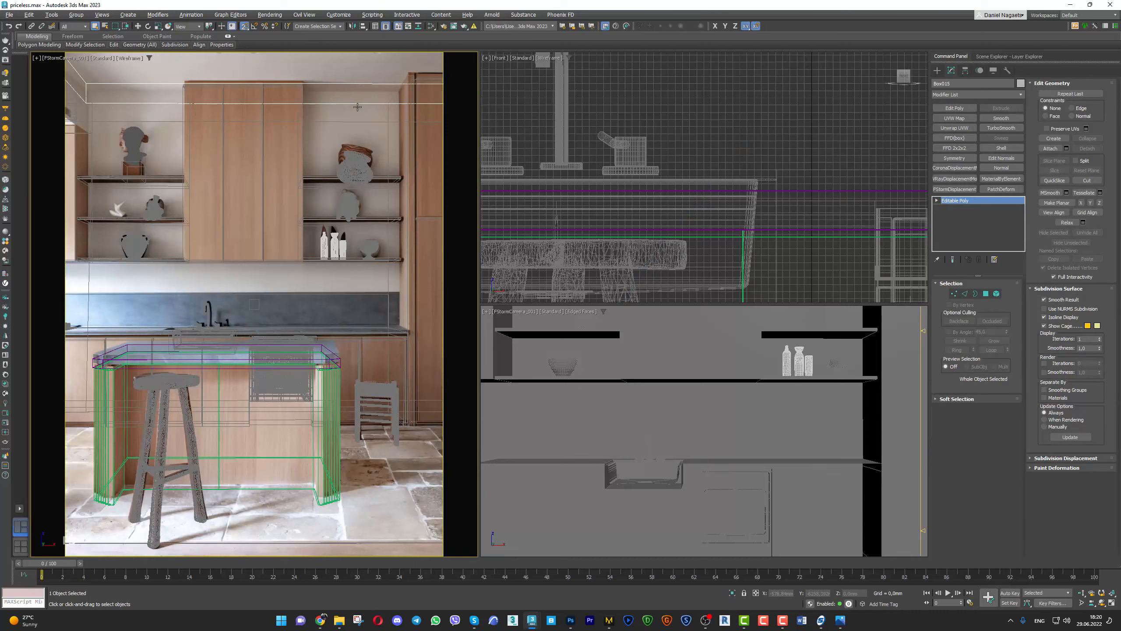
pyautogui.press('F3')
# Frame the ceiling slab in an enlarged perspective view and move its four end vertices outward along X past the wall
pyautogui.middleClick(753, 479)
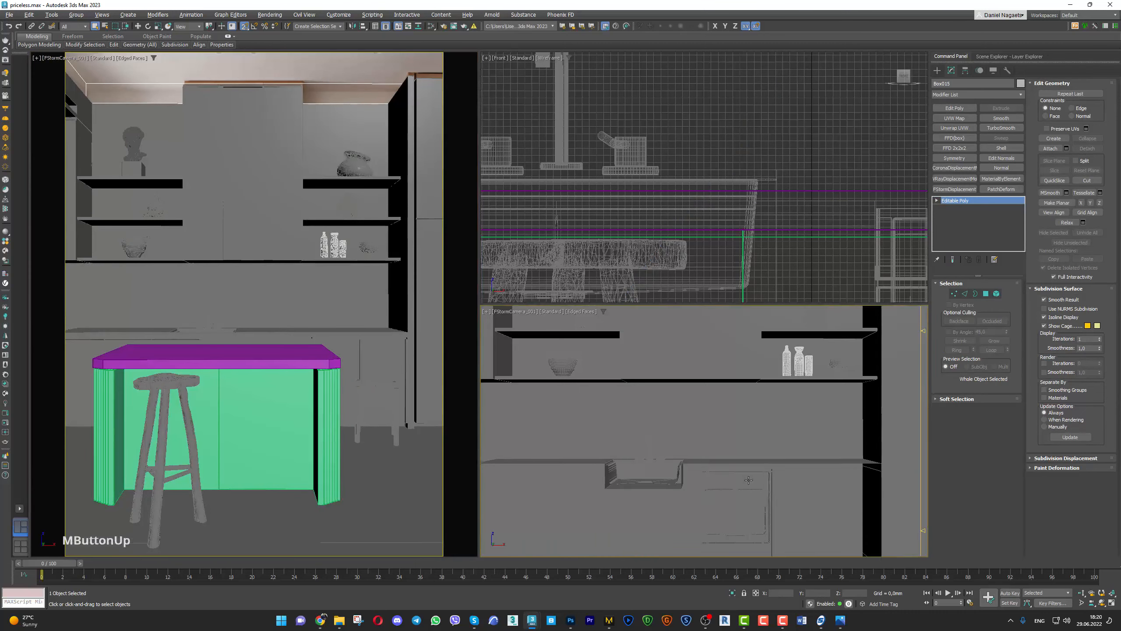
pyautogui.press('z')
pyautogui.keyDown('alt'); pyautogui.moveTo(706, 430); pyautogui.dragTo(602, 380, button='middle'); pyautogui.keyUp('alt')
pyautogui.hotkey('alt', 'w')
pyautogui.press('1')
pyautogui.click(271, 423)
pyautogui.keyDown('alt'); pyautogui.moveTo(272, 424); pyautogui.dragTo(312, 373, button='middle'); pyautogui.keyUp('alt')
pyautogui.press('w')
pyautogui.click(326, 320)
pyautogui.moveTo(326, 319); pyautogui.dragTo(75, 344)
pyautogui.keyDown('alt'); pyautogui.moveTo(75, 344); pyautogui.dragTo(101, 356, button='middle'); pyautogui.keyUp('alt')
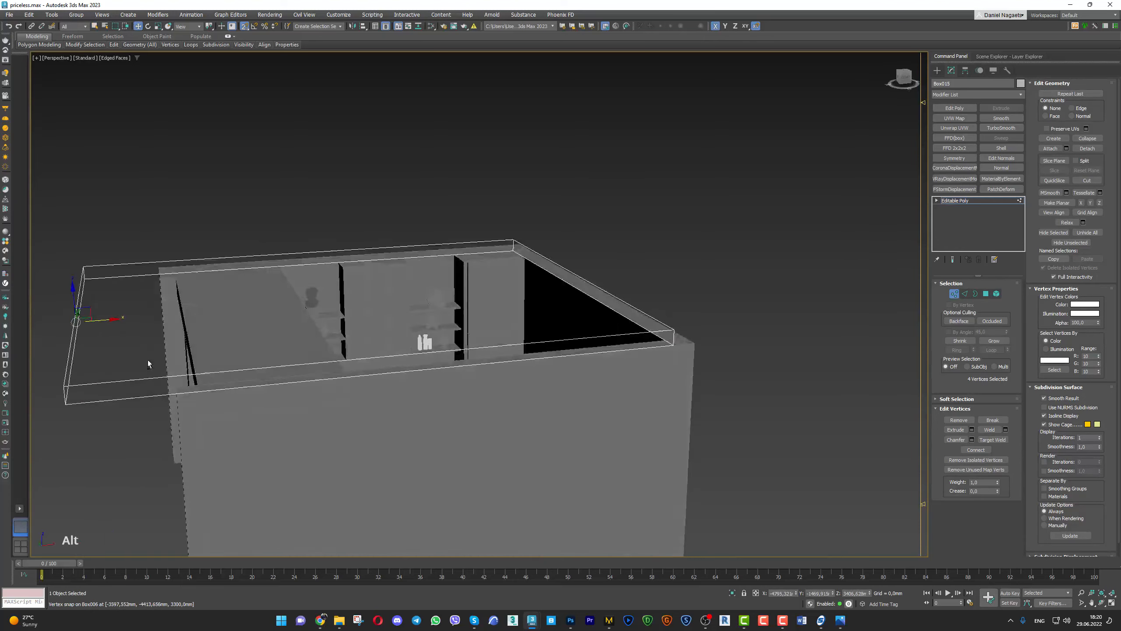
# Snap the ceiling slab's selected end vertices along X to the wall's outer corner in the front view
pyautogui.hotkey('alt', 'w')
pyautogui.scroll(-2, 727, 194)
pyautogui.scroll(-2, 728, 193)
pyautogui.moveTo(755, 207); pyautogui.dragTo(747, 198, button='middle')
pyautogui.moveTo(747, 198); pyautogui.dragTo(831, 207)
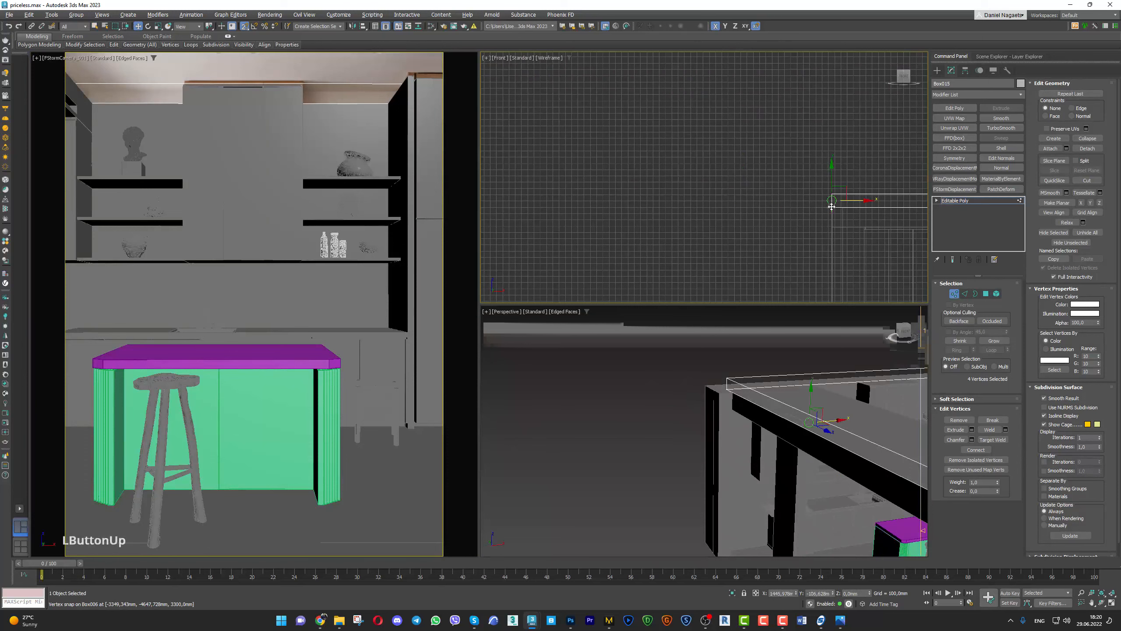
# Turn off Display as Box for the ceiling slab
pyautogui.scroll(-4, 773, 442)
pyautogui.moveTo(772, 441); pyautogui.dragTo(675, 519, button='middle')
pyautogui.click(993, 70)
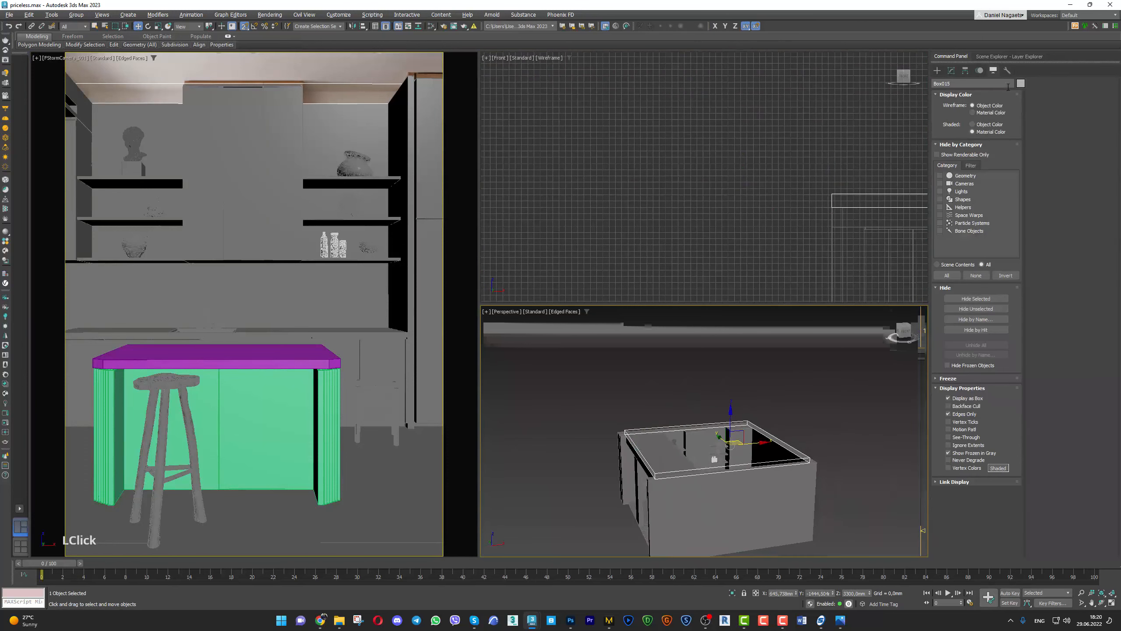
pyautogui.click(958, 399)
# Reselect the ceiling slab, return to its vertices, and check its opposite end against the room walls in the front view
pyautogui.keyDown('alt'); pyautogui.moveTo(817, 424); pyautogui.dragTo(757, 417, button='middle'); pyautogui.keyUp('alt')
pyautogui.moveTo(746, 413); pyautogui.dragTo(858, 553)
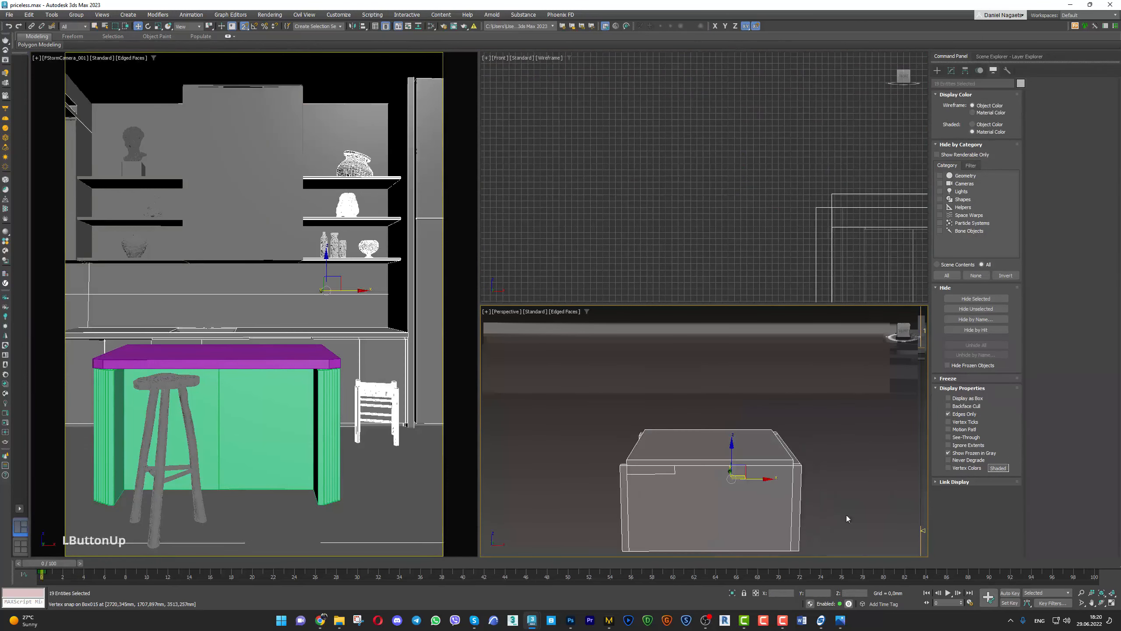
pyautogui.click(765, 453)
pyautogui.click(951, 70)
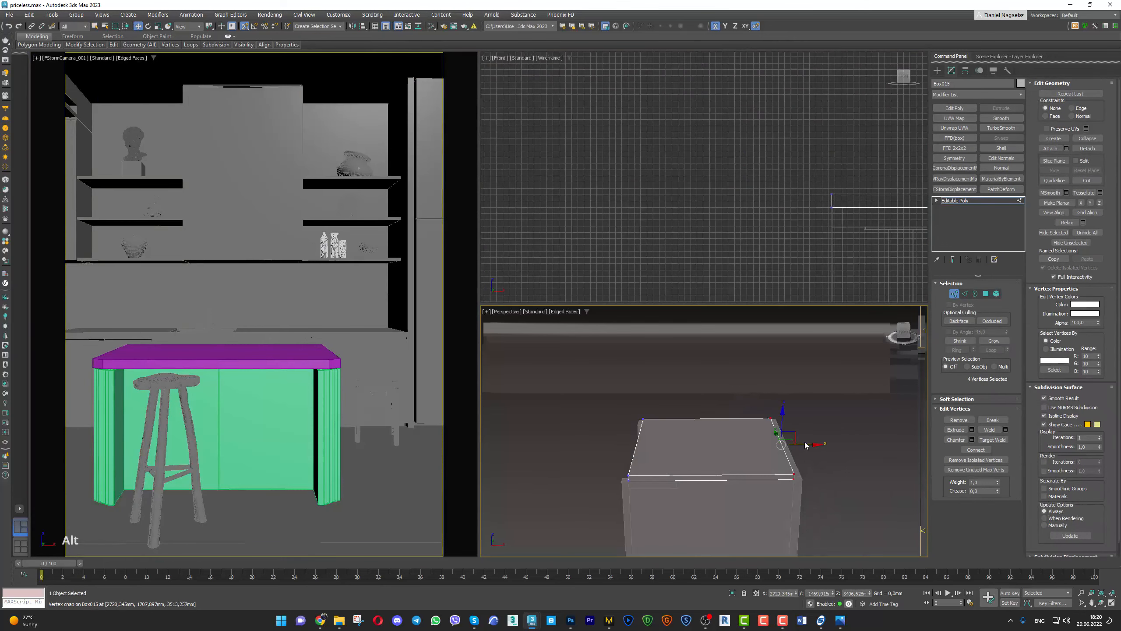
pyautogui.click(802, 475)
pyautogui.scroll(-2, 858, 205)
pyautogui.press('z')
pyautogui.press('x')
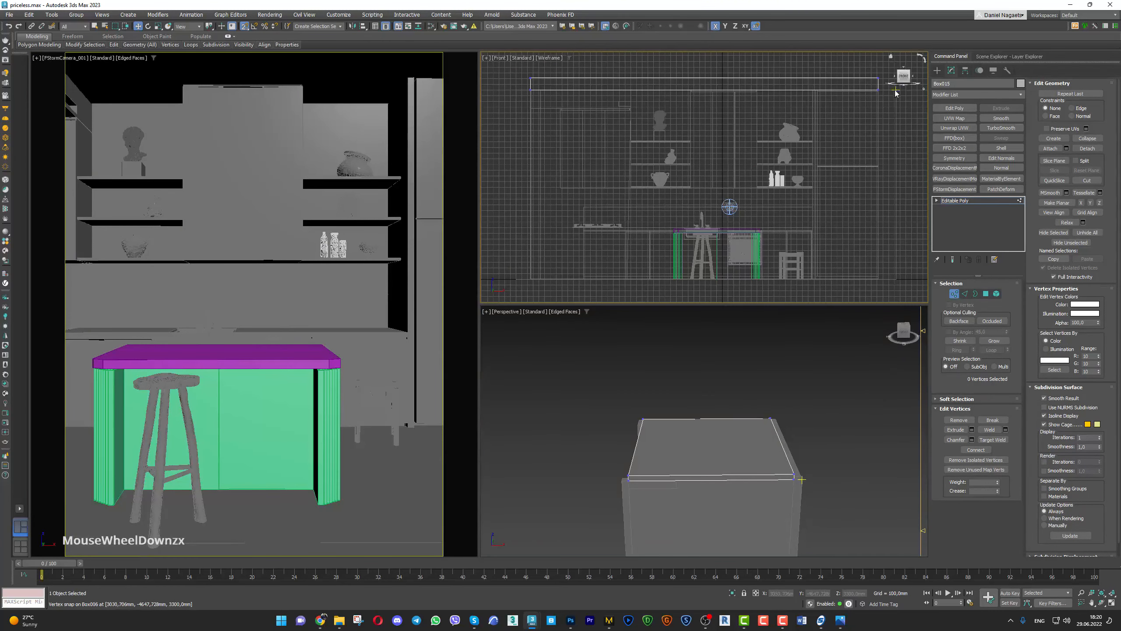
# Select the four vertices along the ceiling slab's adjoining side and snap them along Y to the wall's outer edge
pyautogui.hotkey('alt', 'w')
pyautogui.keyDown('alt'); pyautogui.moveTo(601, 344); pyautogui.dragTo(613, 376, button='middle'); pyautogui.keyUp('alt')
pyautogui.moveTo(709, 120); pyautogui.dragTo(213, 225)
pyautogui.press('w')
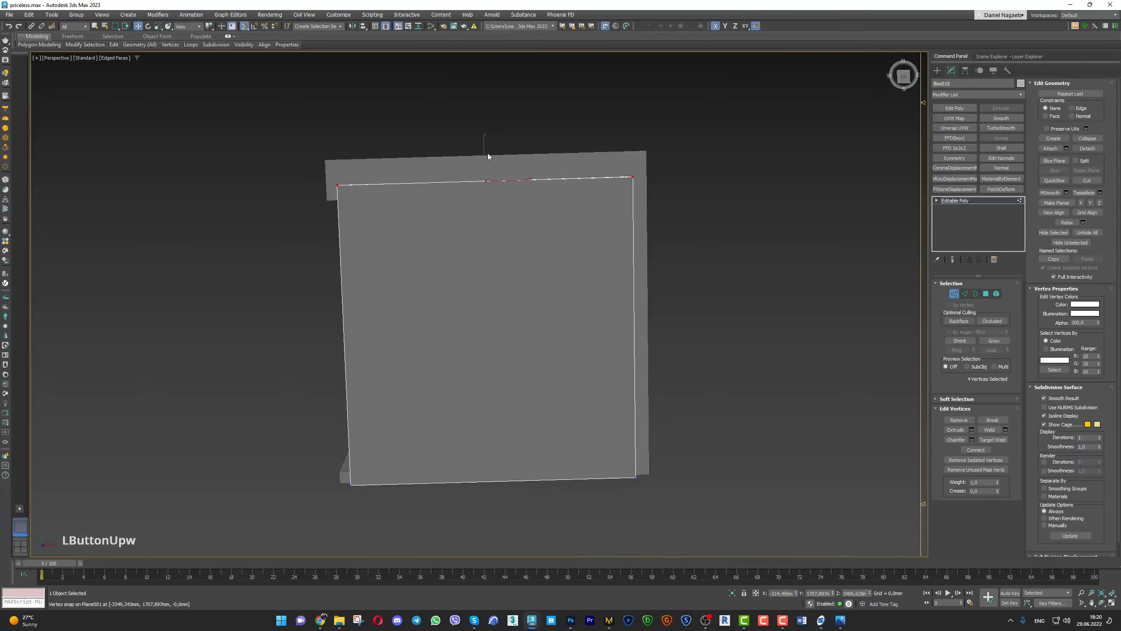
pyautogui.moveTo(485, 152); pyautogui.dragTo(644, 150)
pyautogui.keyDown('alt'); pyautogui.moveTo(644, 150); pyautogui.dragTo(616, 177, button='middle'); pyautogui.keyUp('alt')
pyautogui.hotkey('alt', 'w')
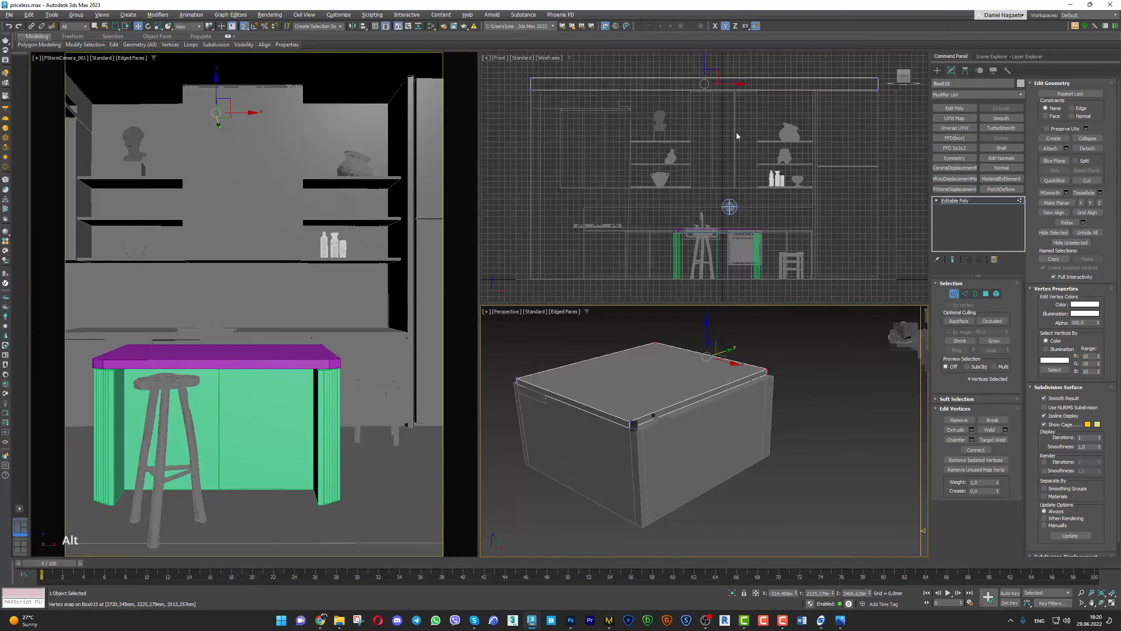
# In the top view, select the vertices along the ceiling slab's remaining short side and snap them along X to the wall's outer edge
pyautogui.keyDown('alt'); pyautogui.moveTo(750, 356); pyautogui.dragTo(703, 269, button='middle'); pyautogui.keyUp('alt')
pyautogui.press('r')
pyautogui.press('t')
pyautogui.hotkey('alt', 'w')
pyautogui.scroll(-5, 742, 366)
pyautogui.moveTo(695, 212); pyautogui.dragTo(826, 533)
pyautogui.press('w')
pyautogui.moveTo(750, 326); pyautogui.dragTo(734, 269)
pyautogui.moveTo(608, 241); pyautogui.dragTo(587, 415)
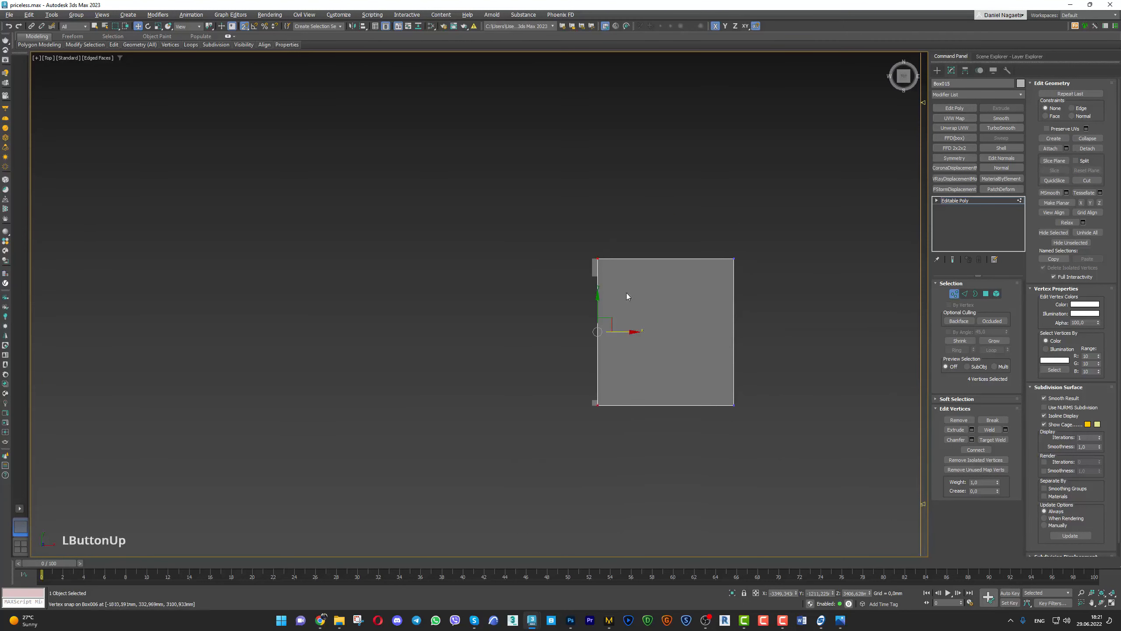
pyautogui.moveTo(598, 271); pyautogui.dragTo(591, 262)
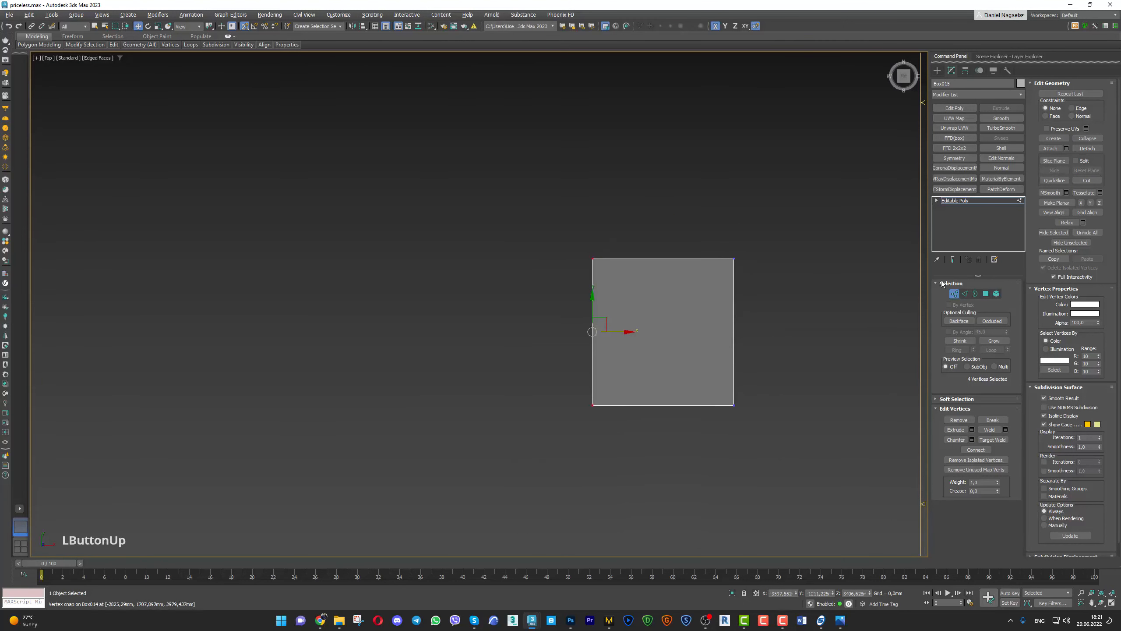
# Leave vertex editing and clone the whole ceiling slab straight down along Z as an independent copy beneath the room
pyautogui.click(956, 295)
pyautogui.hotkey('alt', 'w')
pyautogui.hotkey('alt', 'w')
pyautogui.moveTo(751, 318)
pyautogui.keyDown('alt'); pyautogui.mouseDown(button='middle')
pyautogui.moveTo(767, 345)
pyautogui.moveTo(706, 362)
pyautogui.moveTo(697, 397)
pyautogui.mouseUp(button='middle'); pyautogui.keyUp('alt')
pyautogui.press('F4')
pyautogui.scroll(5, 707, 362)
pyautogui.hotkey('alt', 'z')
pyautogui.moveTo(694, 424); pyautogui.dragTo(695, 395)
pyautogui.press('F4')
pyautogui.press('w')
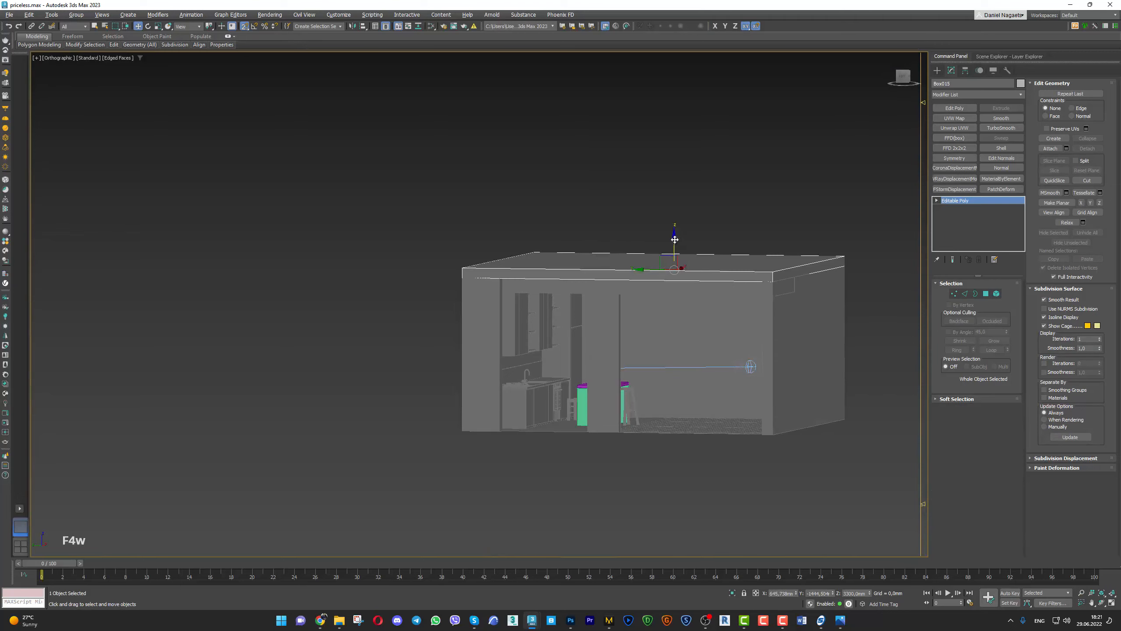
pyautogui.keyDown('shift'); pyautogui.moveTo(675, 239); pyautogui.dragTo(675, 460); pyautogui.keyUp('shift')
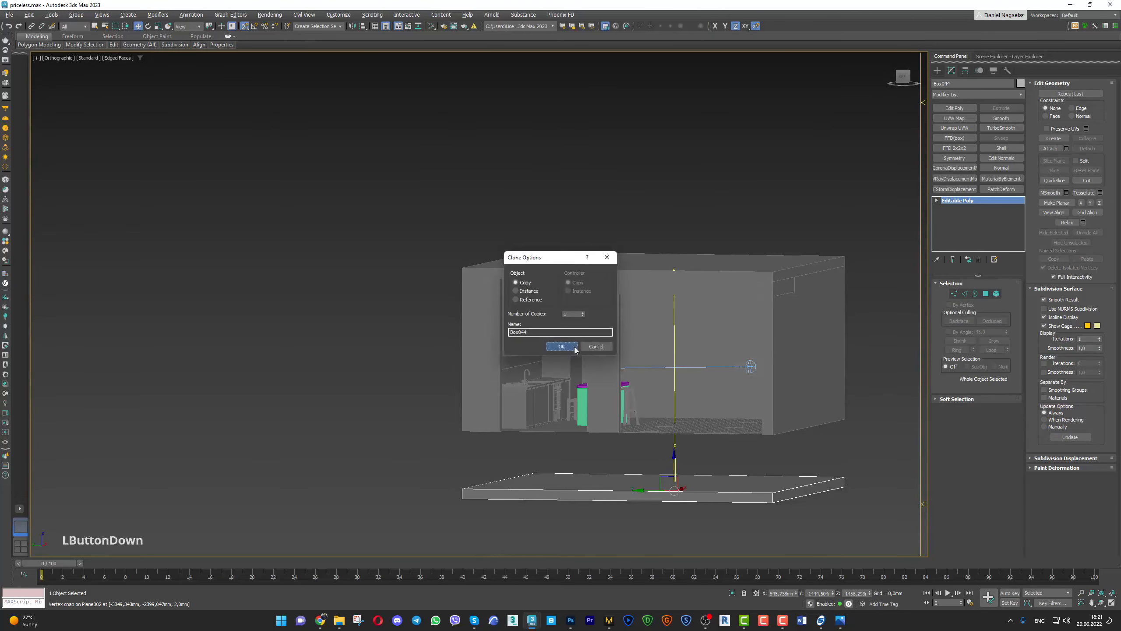
pyautogui.click(573, 348)
pyautogui.hotkey('alt', 'w')
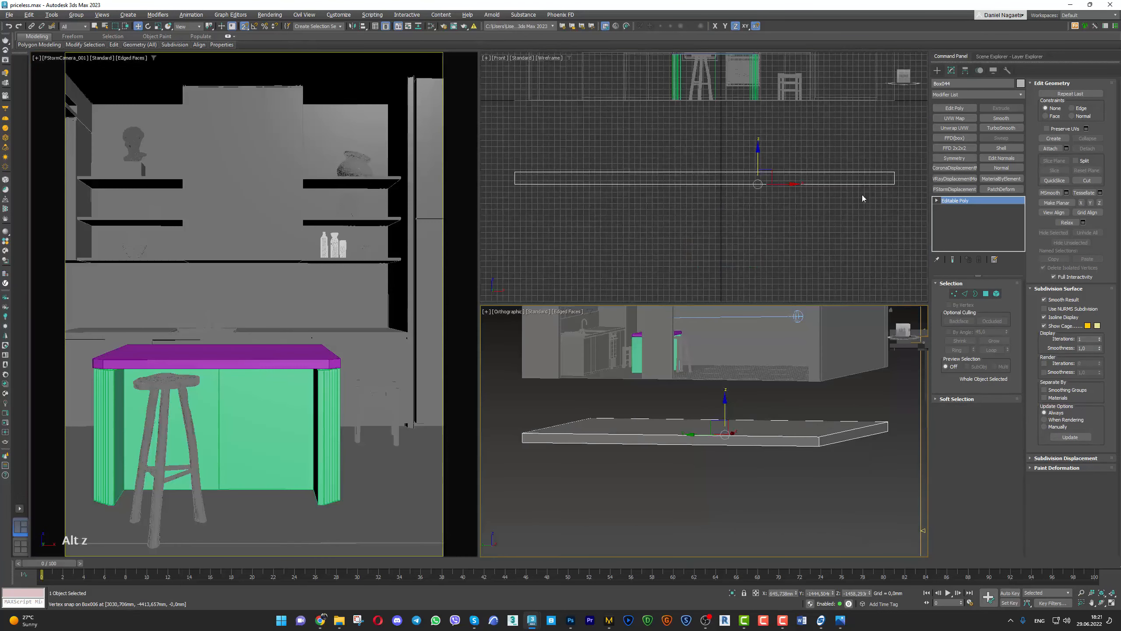
# In the front view, select the copied slab's upper vertices and set their Z position to -15 mm
pyautogui.hotkey('alt', 'w')
pyautogui.press('1')
pyautogui.moveTo(882, 282); pyautogui.dragTo(795, 507)
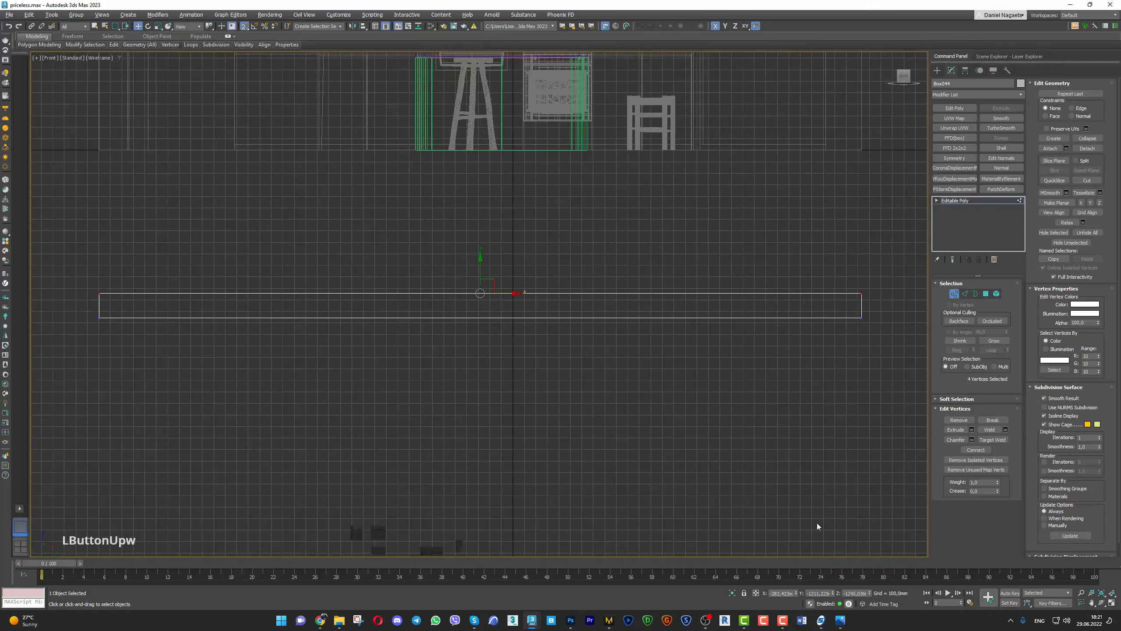
pyautogui.click(856, 592)
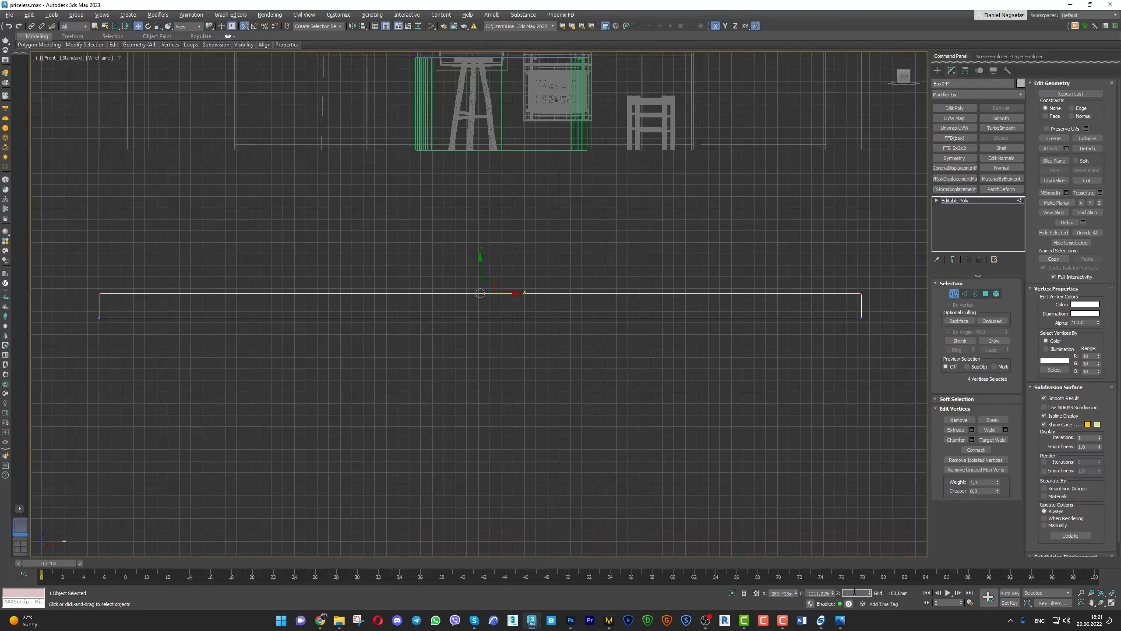
pyautogui.write('-15')
pyautogui.press('BackSpace')
pyautogui.press('Return')
# Select the floor slab's lower vertices, set their Z position to -100 mm, and leave vertex editing
pyautogui.moveTo(881, 335); pyautogui.dragTo(80, 305)
pyautogui.doubleClick(856, 593)
pyautogui.press('BackSpace')
pyautogui.write('1')
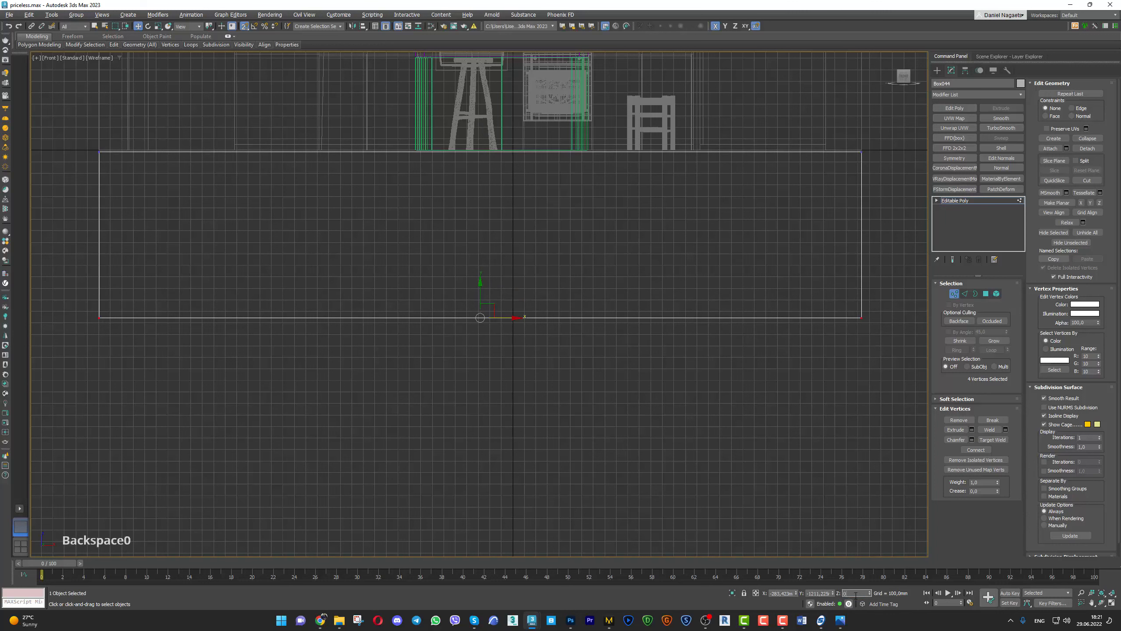
pyautogui.write('00')
pyautogui.press('Return')
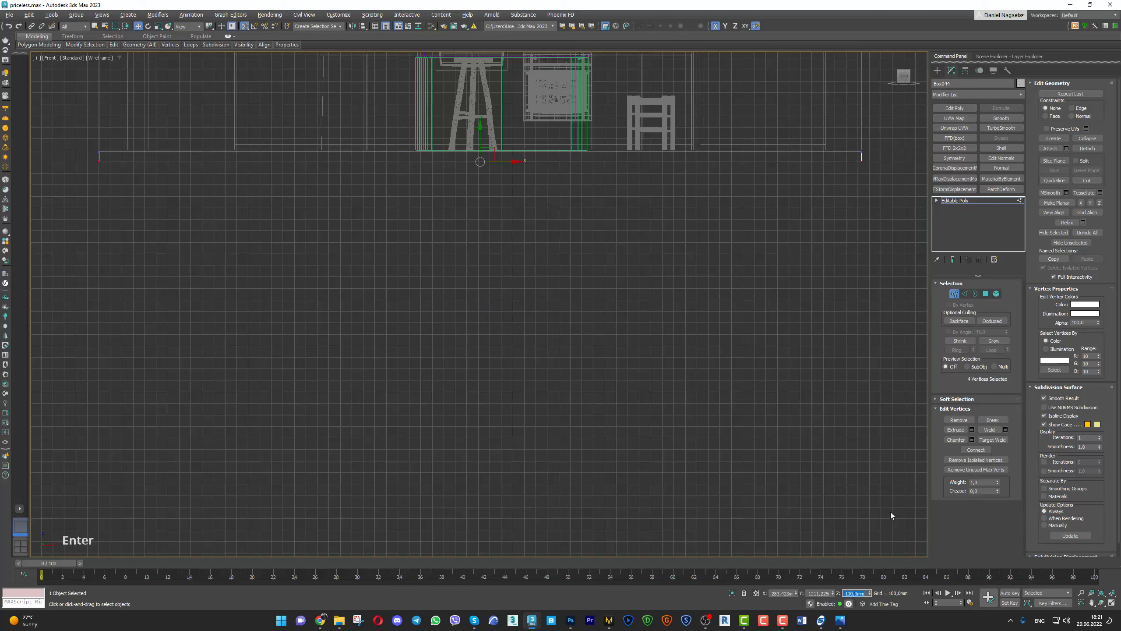
pyautogui.click(954, 294)
# Select the room walls, set the Z position of their base vertices to -15 mm, and leave vertex editing
pyautogui.click(861, 141)
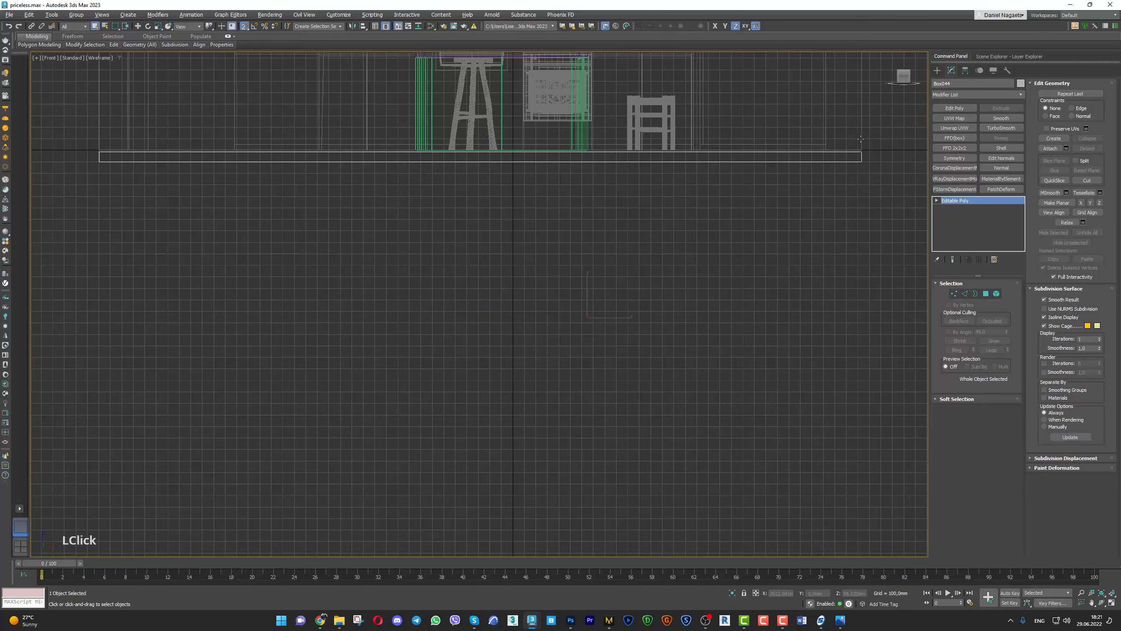
pyautogui.press('1')
pyautogui.moveTo(882, 138); pyautogui.dragTo(6, 327)
pyautogui.press('w')
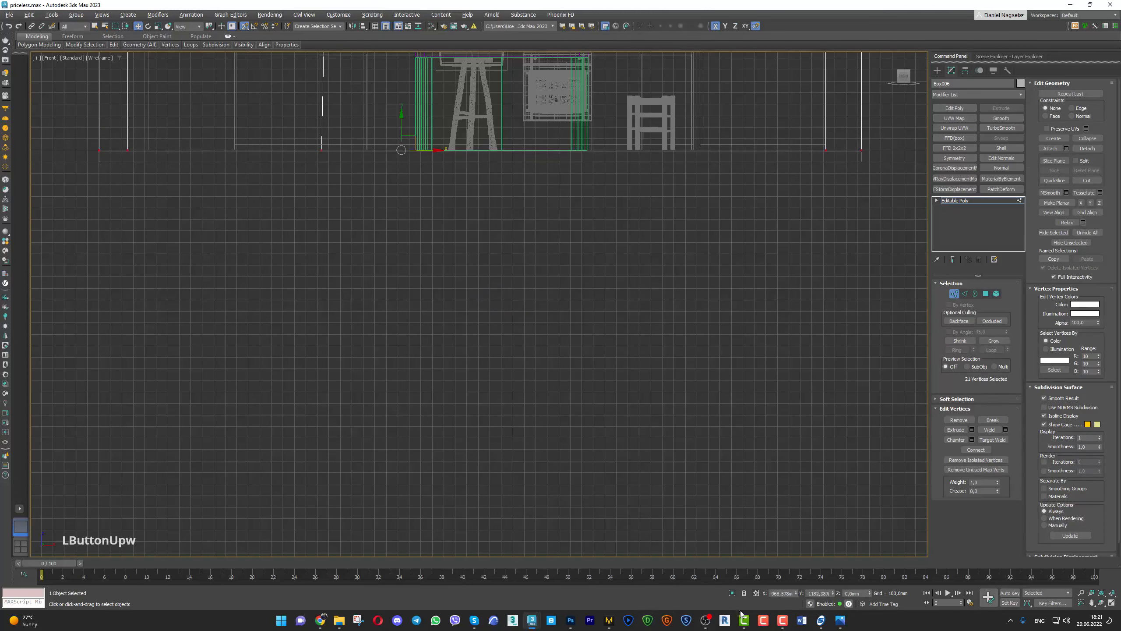
pyautogui.moveTo(861, 593); pyautogui.dragTo(789, 595)
pyautogui.press('BackSpace')
pyautogui.press('BackSpace')
pyautogui.write('-15')
pyautogui.press('Return')
pyautogui.click(967, 200)
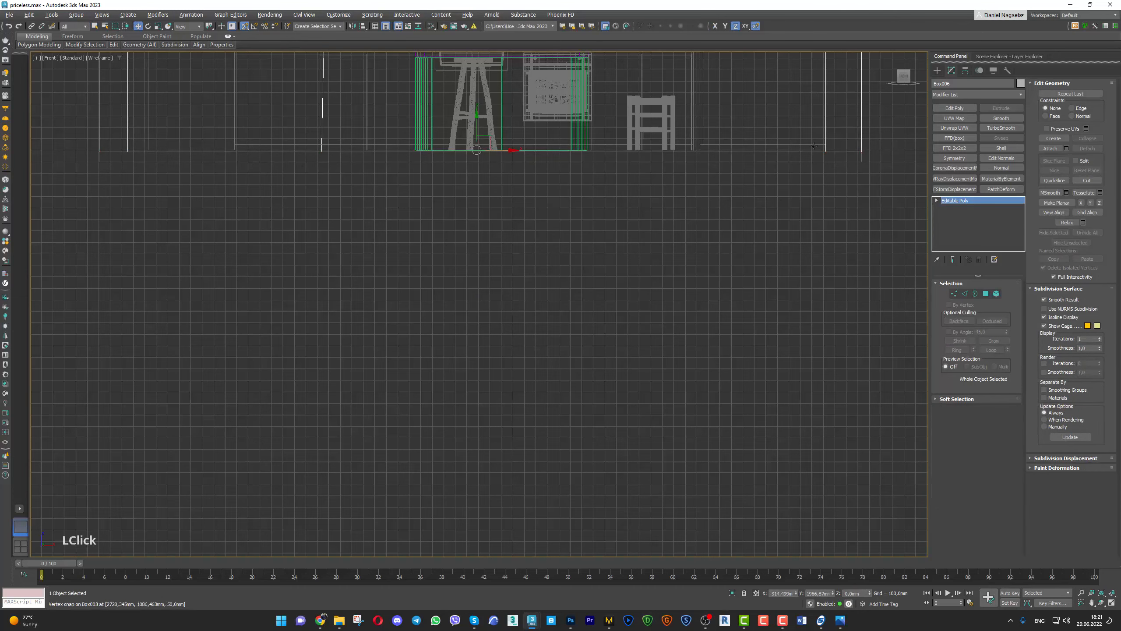
# Select the plank floor plane beside the kitchen and set its Z position to -15 mm
pyautogui.hotkey('alt', 'w')
pyautogui.hotkey('alt', 'w')
pyautogui.keyDown('alt'); pyautogui.moveTo(575, 341); pyautogui.dragTo(606, 353, button='middle'); pyautogui.keyUp('alt')
pyautogui.click(601, 198)
pyautogui.keyDown('alt'); pyautogui.moveTo(600, 198); pyautogui.dragTo(601, 243, button='middle'); pyautogui.keyUp('alt')
pyautogui.click(482, 192)
pyautogui.scroll(4, 482, 191)
pyautogui.moveTo(484, 171); pyautogui.dragTo(483, 185)
pyautogui.keyDown('alt'); pyautogui.moveTo(483, 186); pyautogui.dragTo(546, 220, button='middle'); pyautogui.keyUp('alt')
pyautogui.press('w')
pyautogui.click(853, 592)
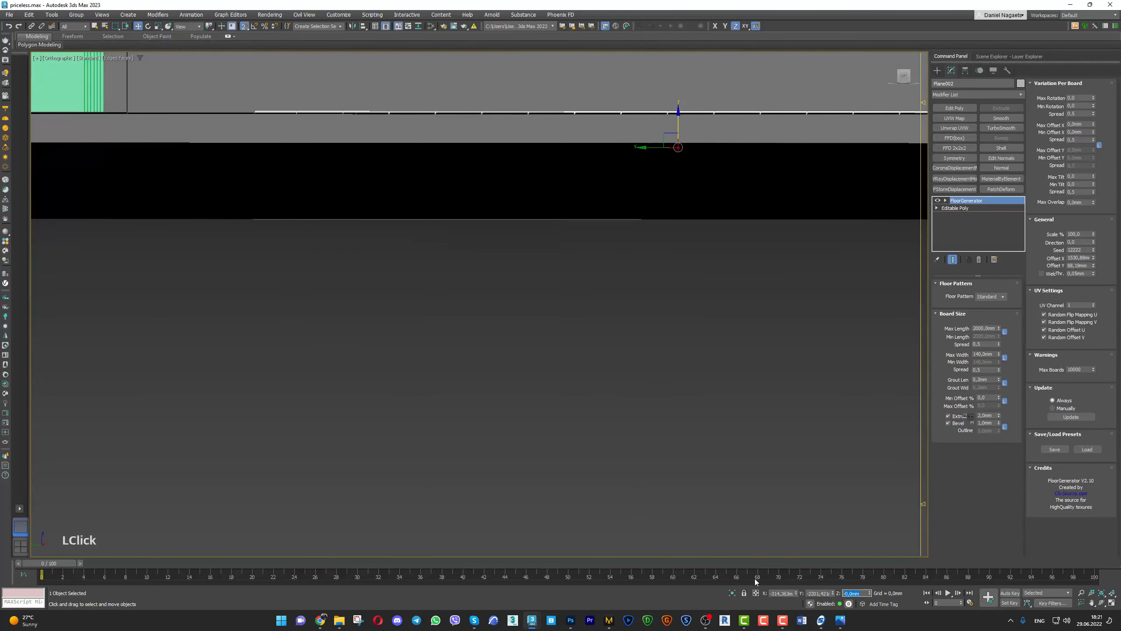
pyautogui.write('-15')
pyautogui.press('Return')
# Set the FloorGenerator bevel height of the plank floor to 0.5 mm
pyautogui.hotkey('alt', 'z')
pyautogui.keyDown('alt'); pyautogui.moveTo(493, 264); pyautogui.dragTo(576, 305, button='middle'); pyautogui.keyUp('alt')
pyautogui.press('F4')
pyautogui.press('F4')
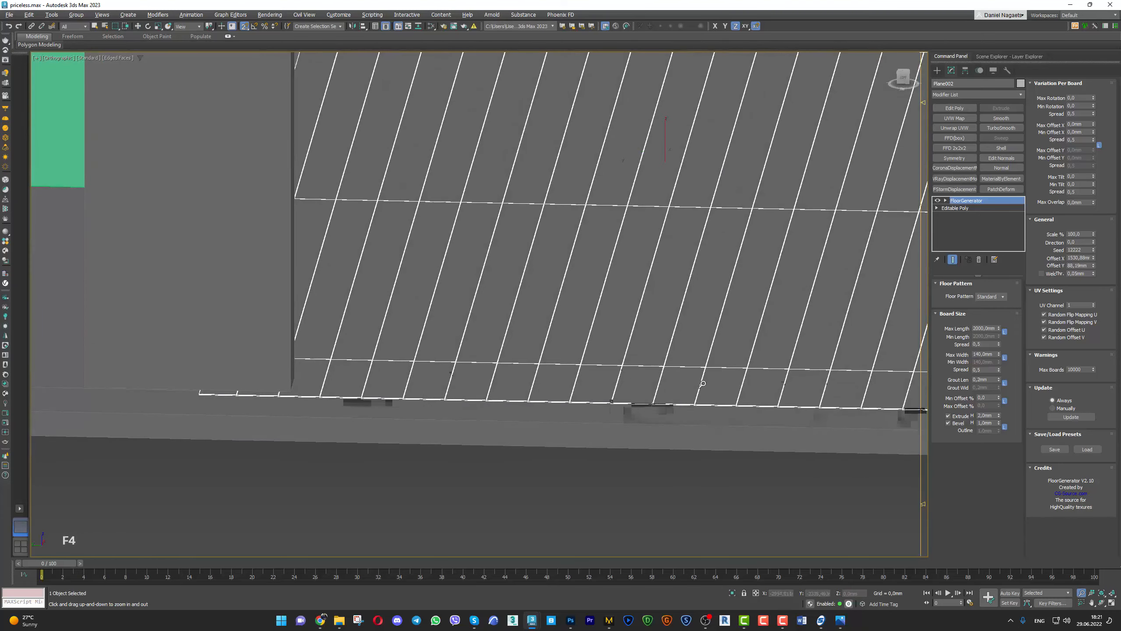
pyautogui.keyDown('alt'); pyautogui.moveTo(844, 395); pyautogui.dragTo(809, 245, button='middle'); pyautogui.keyUp('alt')
pyautogui.click(993, 415)
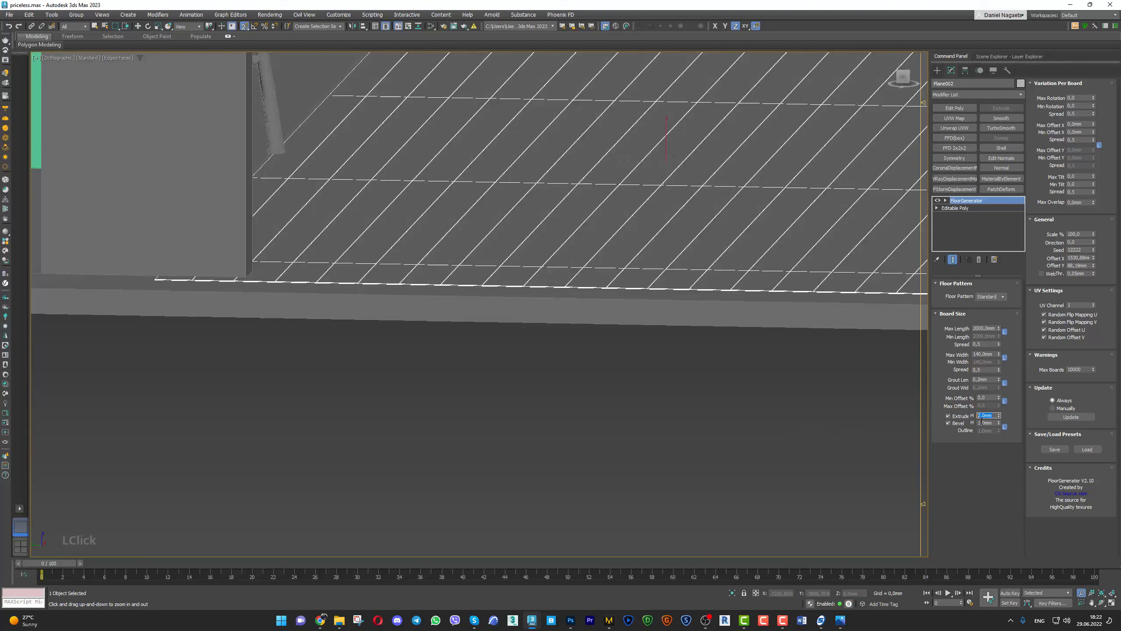
pyautogui.scroll(-1, 1049, 434)
pyautogui.click(1049, 433)
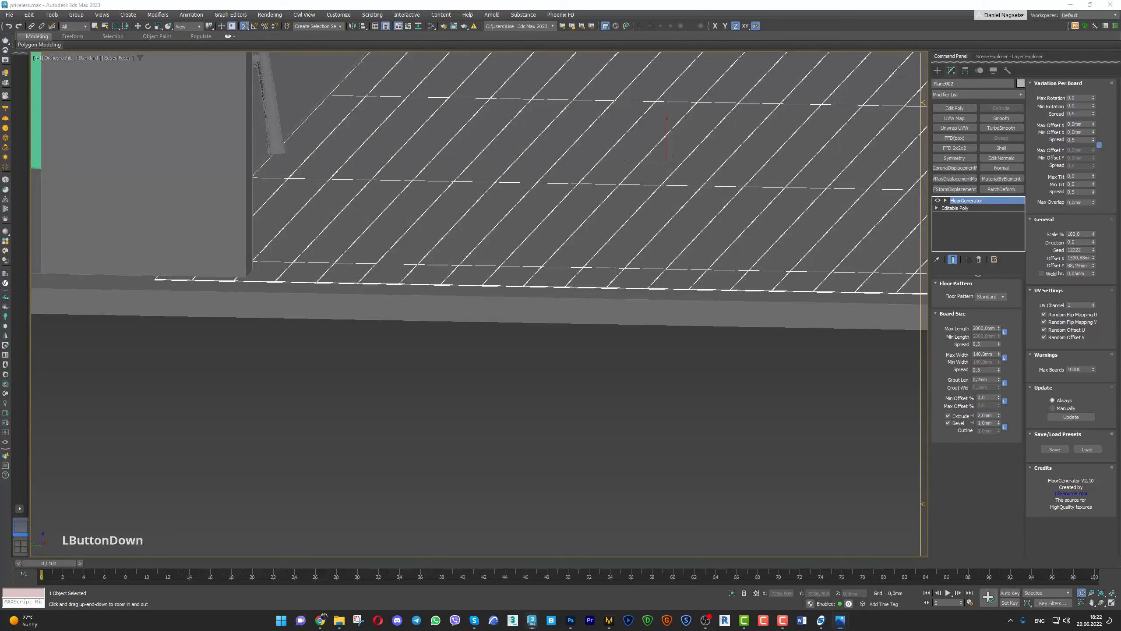
pyautogui.click(980, 423)
pyautogui.press('BackSpace')
pyautogui.write('1,5')
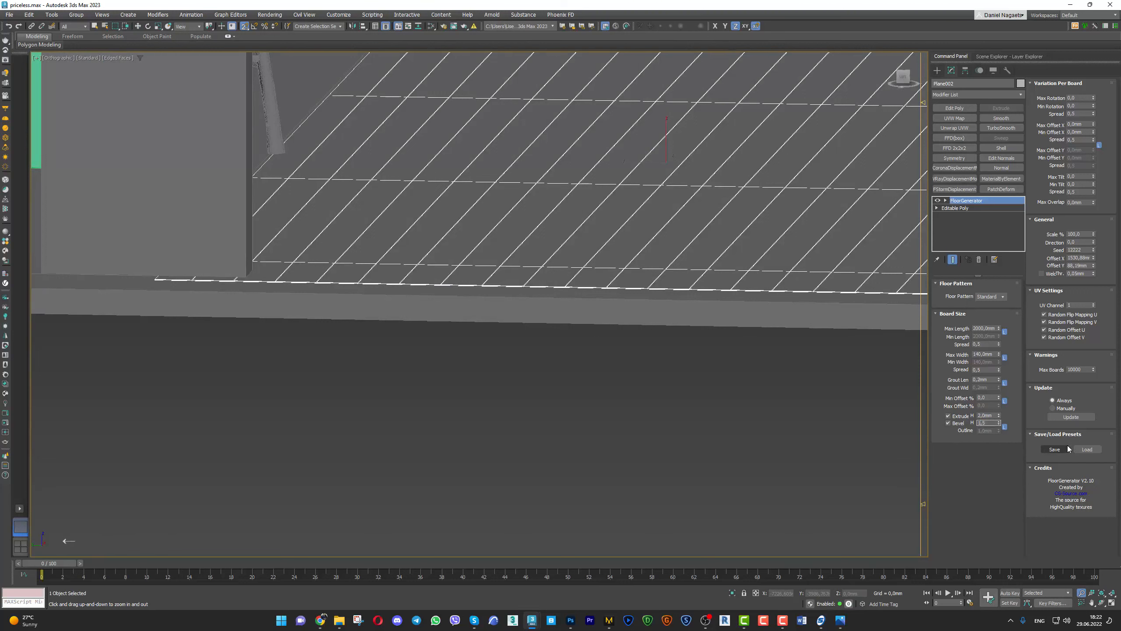
pyautogui.press('Delete')
pyautogui.press('Return')
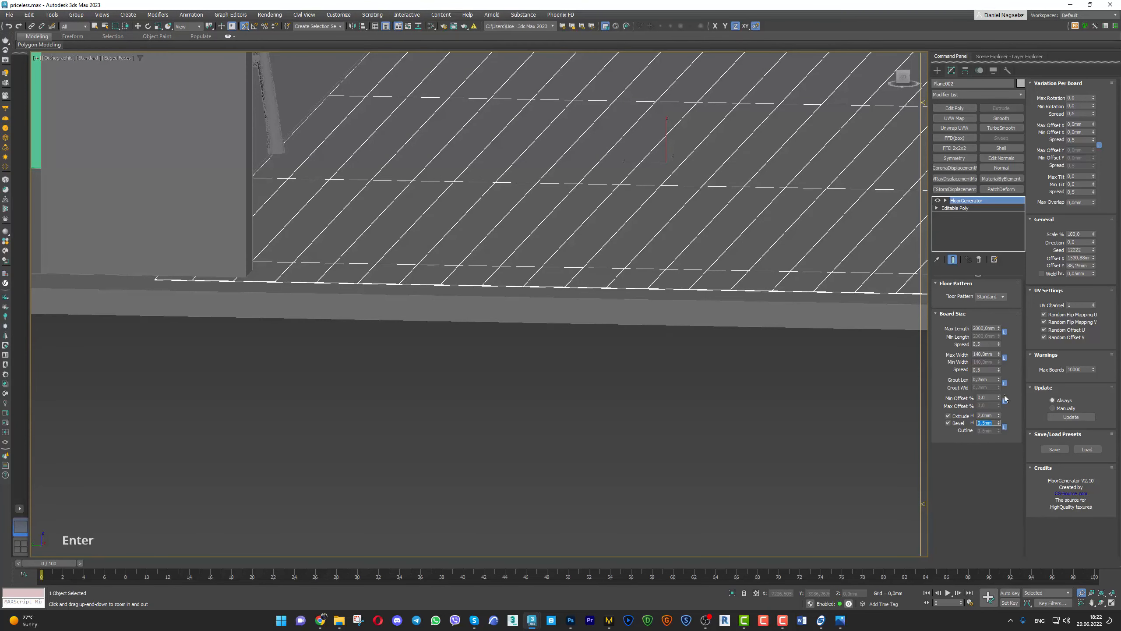
# Set the FloorGenerator extrude height of the plank floor to 14.5 mm
pyautogui.click(988, 415)
pyautogui.write('14')
pyautogui.press('Right')
pyautogui.press('Delete')
pyautogui.write('5')
pyautogui.press('Return')
# Examine the plank floor's fit in the room and its bevelled board edge against the zero level in the front view
pyautogui.moveTo(729, 216); pyautogui.dragTo(656, 275)
pyautogui.keyDown('alt'); pyautogui.moveTo(655, 275); pyautogui.dragTo(489, 325, button='middle'); pyautogui.keyUp('alt')
pyautogui.moveTo(489, 324); pyautogui.dragTo(493, 314)
pyautogui.hotkey('alt', 'w')
pyautogui.middleClick(775, 186)
pyautogui.press('z')
pyautogui.hotkey('alt', 'w')
pyautogui.moveTo(852, 304); pyautogui.dragTo(883, 225)
pyautogui.moveTo(883, 225); pyautogui.dragTo(794, 186, button='middle')
pyautogui.moveTo(873, 310); pyautogui.dragTo(834, 195)
pyautogui.scroll(5, 737, 175)
pyautogui.scroll(2, 734, 172)
pyautogui.scroll(4, 630, 220)
pyautogui.scroll(2, 569, 236)
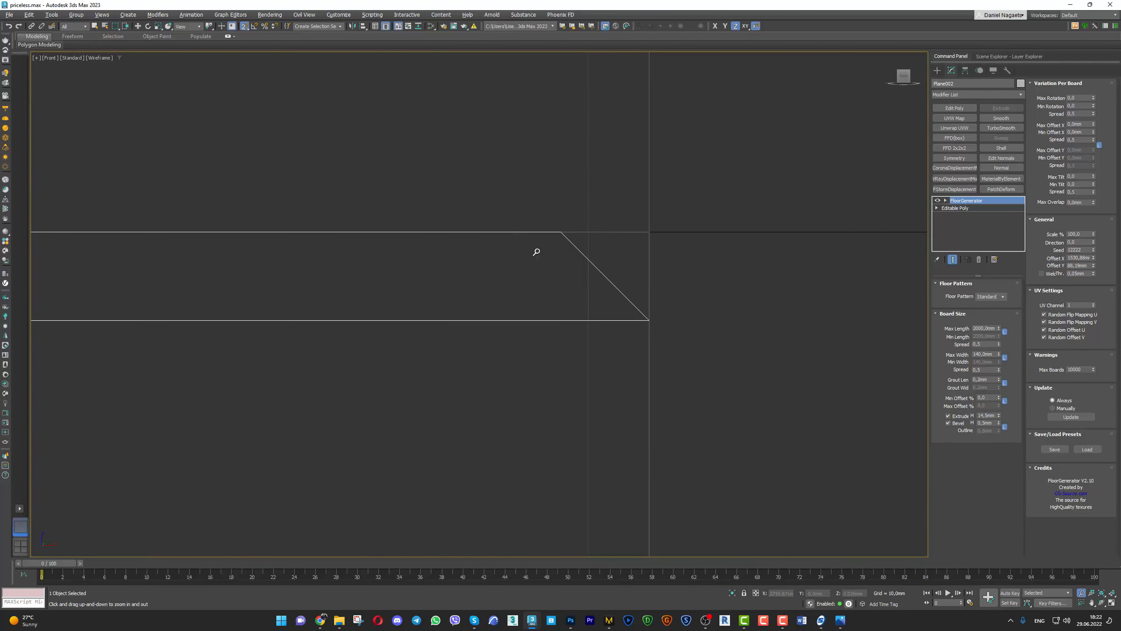
pyautogui.scroll(-6, 513, 307)
pyautogui.hotkey('alt', 'w')
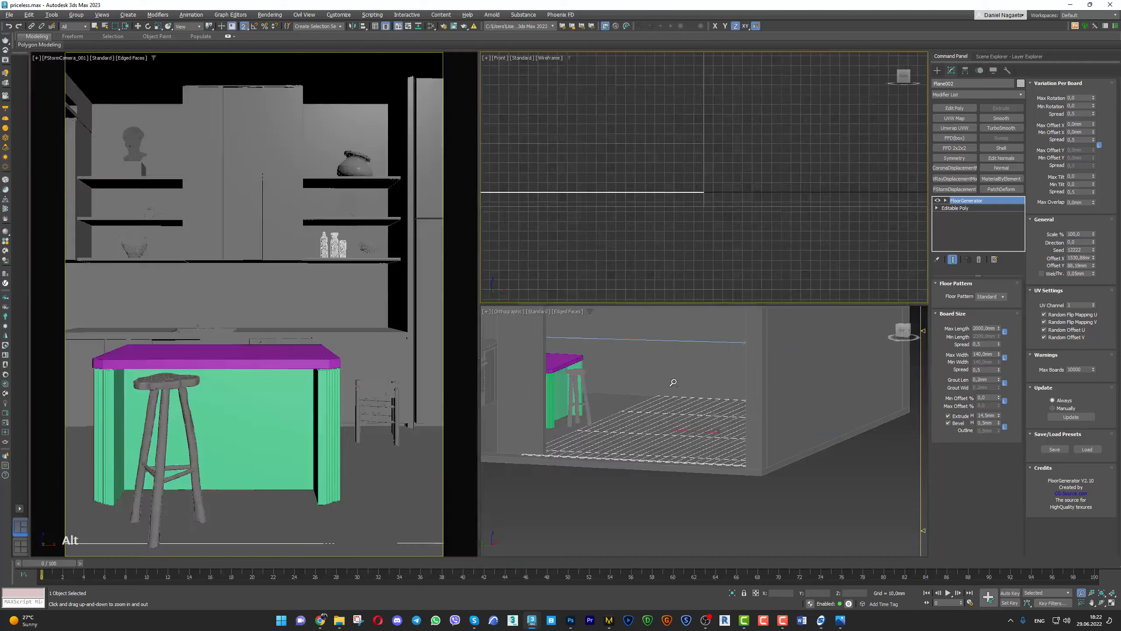
pyautogui.hotkey('alt', 'w')
pyautogui.keyDown('alt'); pyautogui.moveTo(438, 373); pyautogui.dragTo(725, 424, button='middle'); pyautogui.keyUp('alt')
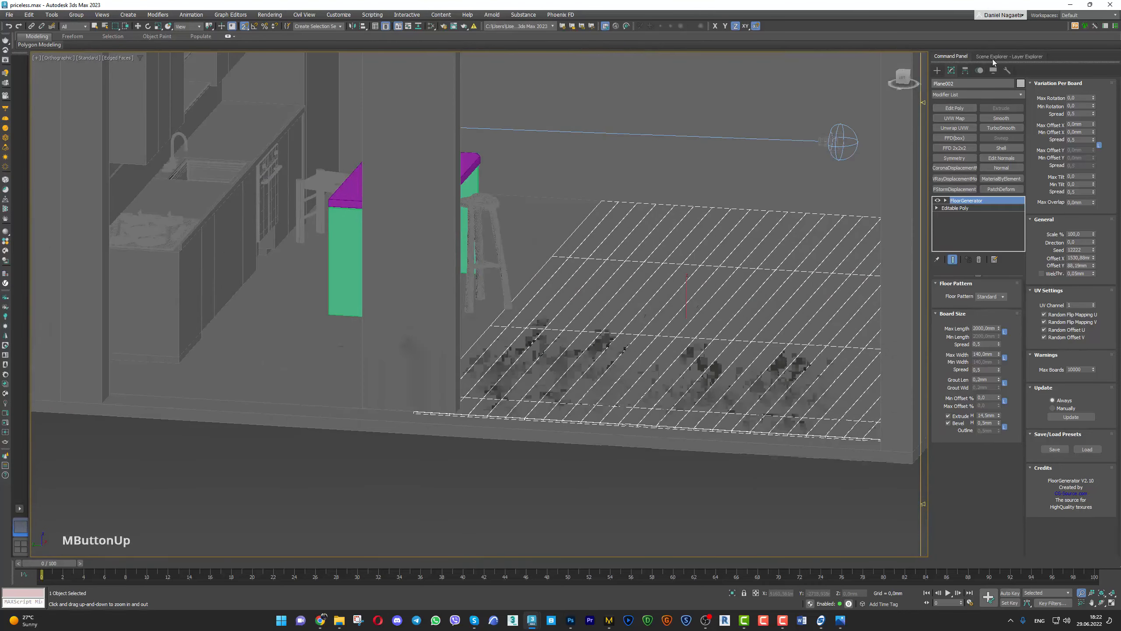
# Isolate the room walls together with the plank floor and turn the view to look down on the uncovered floor area
pyautogui.click(938, 71)
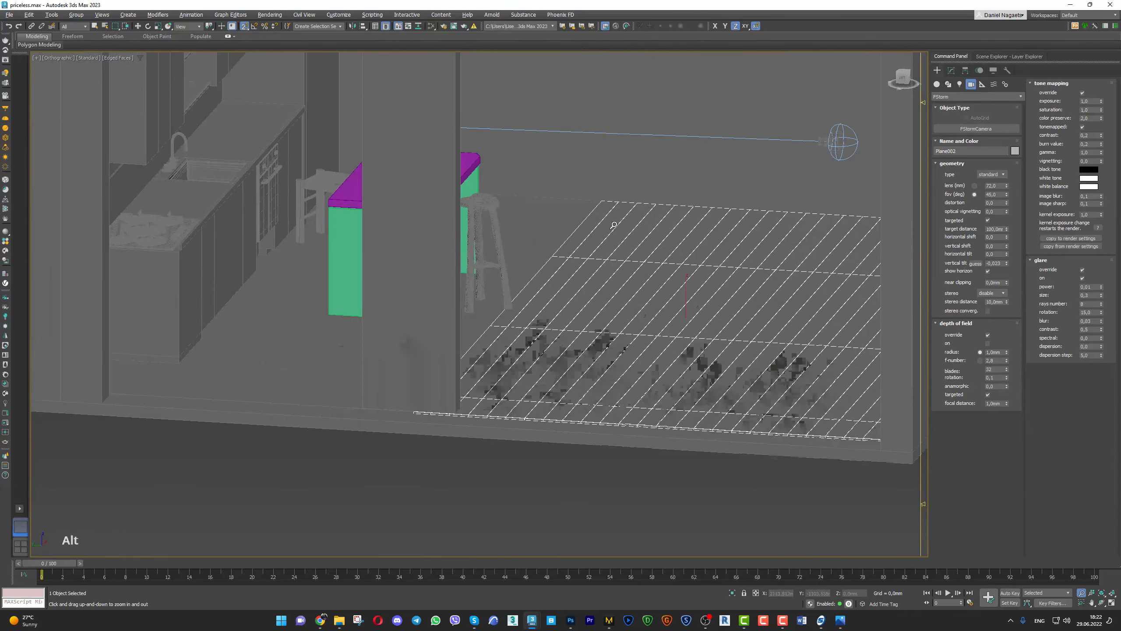
pyautogui.hotkey('alt', 'w')
pyautogui.click(748, 240)
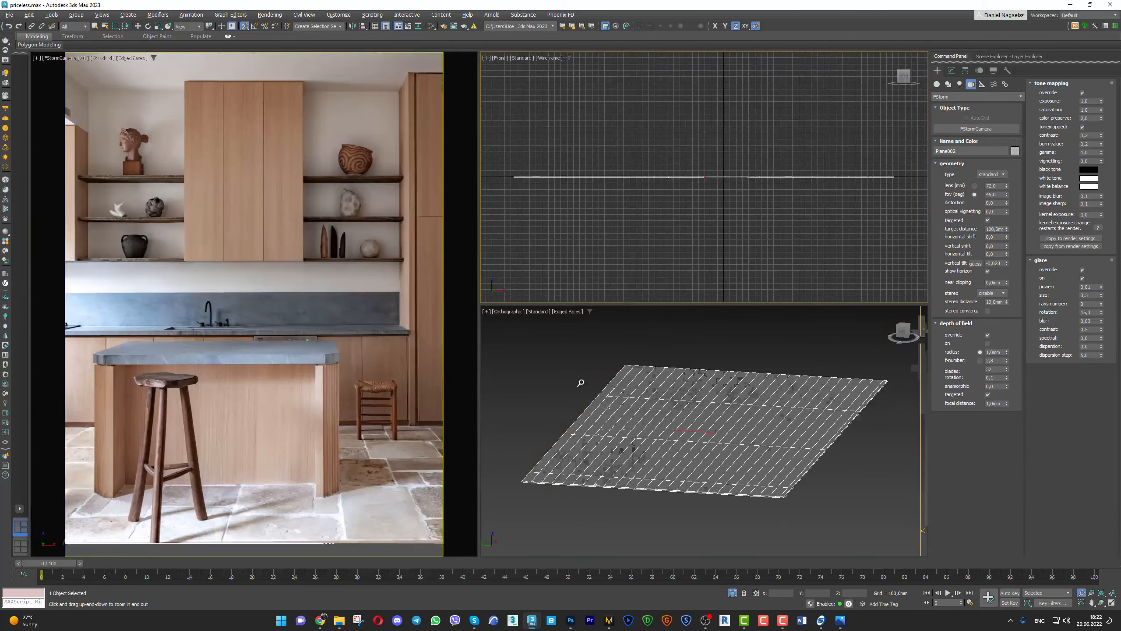
pyautogui.hotkey('alt', 'q')
pyautogui.press('q')
pyautogui.keyDown('ctrl'); pyautogui.click(627, 345); pyautogui.keyUp('ctrl')
pyautogui.hotkey('alt', 'q')
pyautogui.hotkey('alt', 'q')
pyautogui.click(699, 456)
pyautogui.keyDown('ctrl'); pyautogui.click(522, 369); pyautogui.keyUp('ctrl')
pyautogui.keyDown('ctrl'); pyautogui.click(498, 361); pyautogui.keyUp('ctrl')
pyautogui.keyDown('alt'); pyautogui.click(540, 375); pyautogui.keyUp('alt')
pyautogui.hotkey('alt', 'q')
pyautogui.keyDown('alt'); pyautogui.moveTo(689, 375); pyautogui.dragTo(723, 455, button='middle'); pyautogui.keyUp('alt')
pyautogui.click(723, 454)
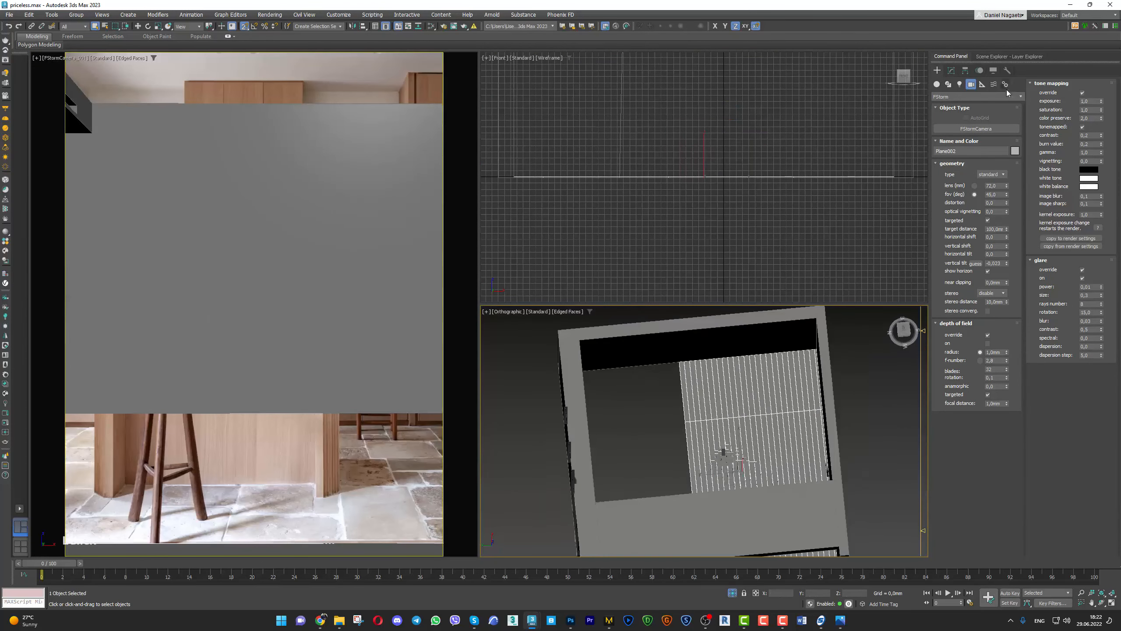
# In the top view, create a plane about 2578 by 6070 mm with vertex snapping over the kitchen floor area beside the planks
pyautogui.click(937, 84)
pyautogui.click(998, 172)
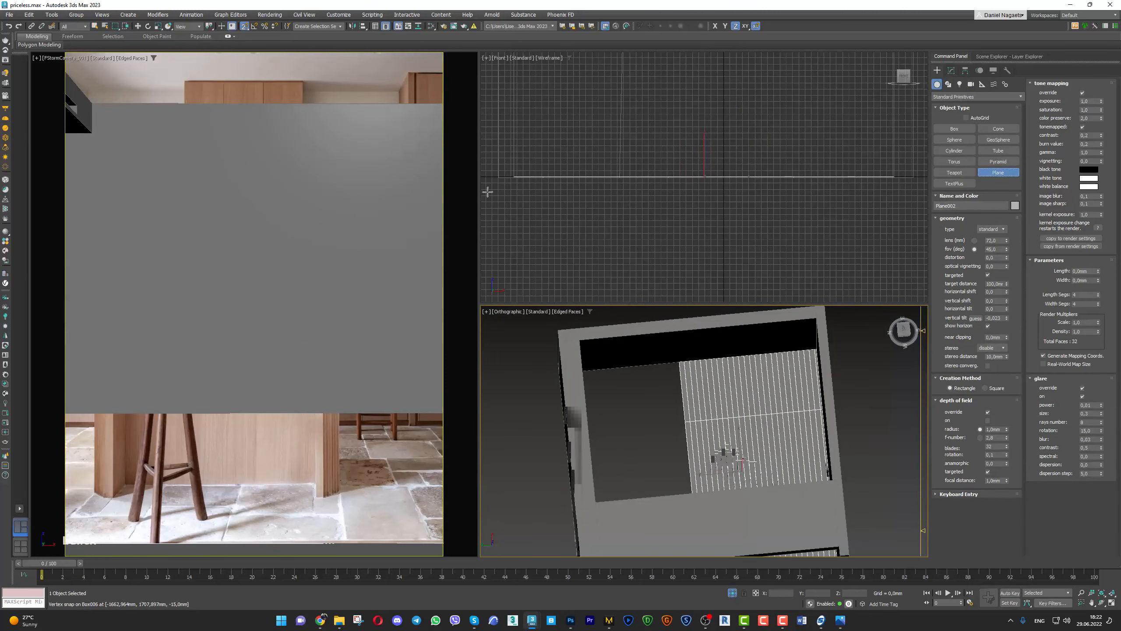
pyautogui.press('F3')
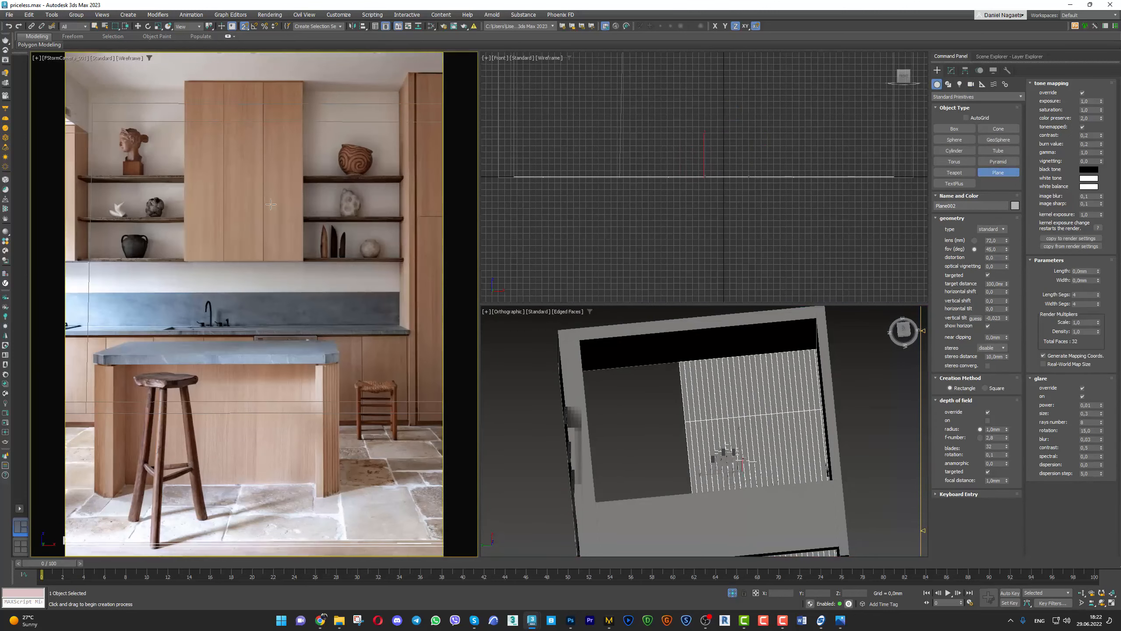
pyautogui.middleClick(676, 182)
pyautogui.press('t')
pyautogui.press('z')
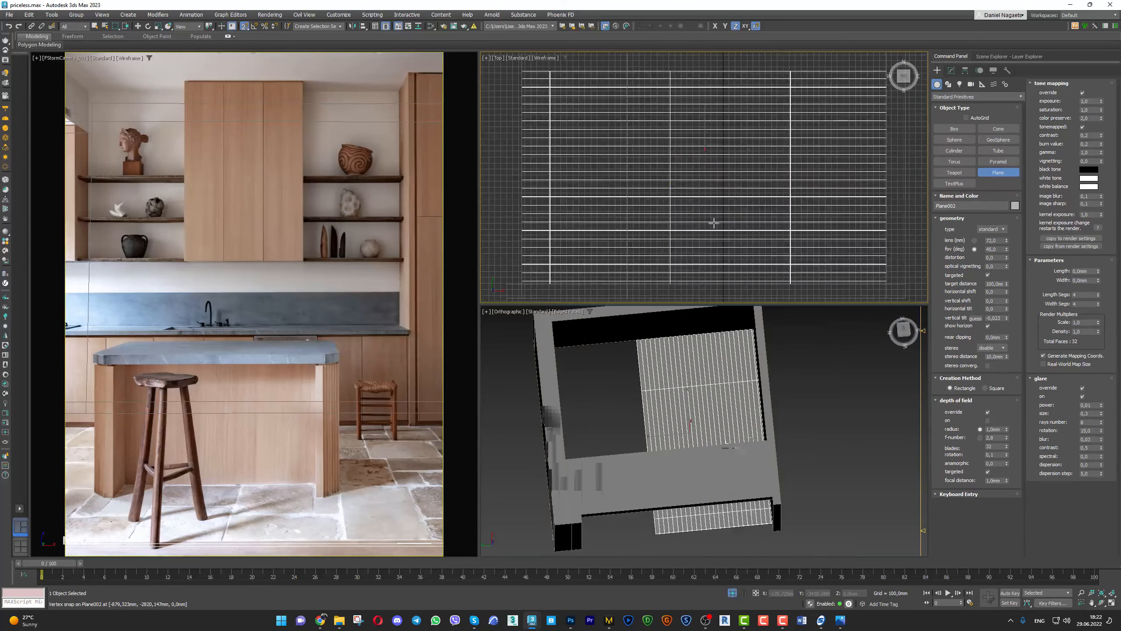
pyautogui.hotkey('alt', 'w')
pyautogui.scroll(-8, 697, 170)
pyautogui.scroll(2, 682, 153)
pyautogui.moveTo(670, 128); pyautogui.dragTo(669, 246, button='middle')
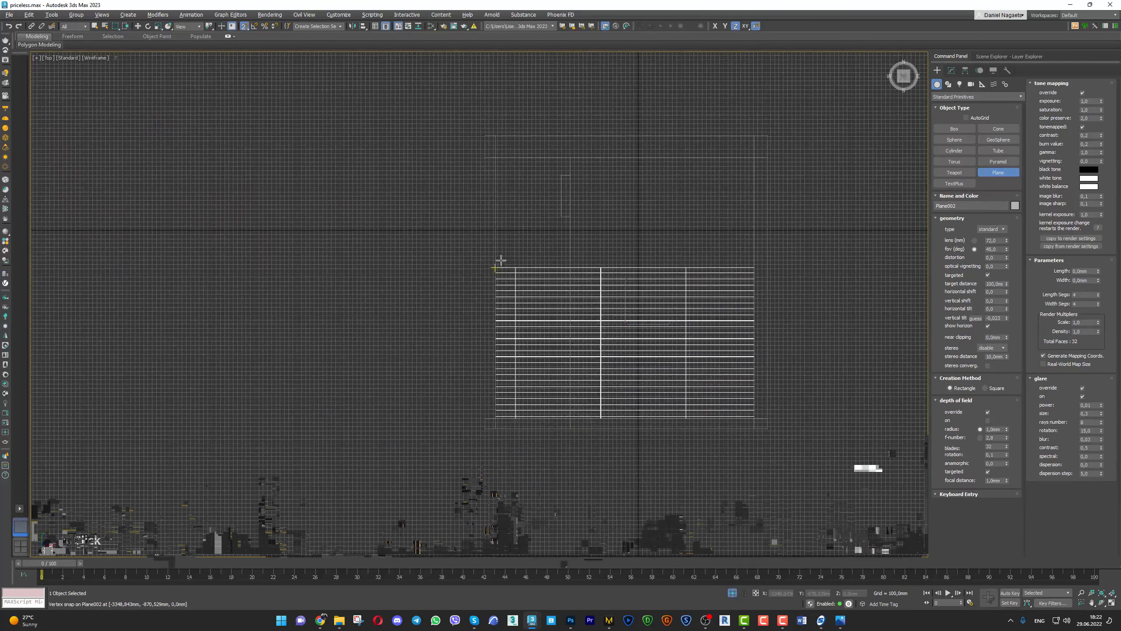
pyautogui.scroll(2, 506, 271)
pyautogui.scroll(-5, 489, 302)
pyautogui.moveTo(581, 282); pyautogui.dragTo(850, 200)
pyautogui.scroll(3, 742, 221)
pyautogui.hotkey('alt', 'w')
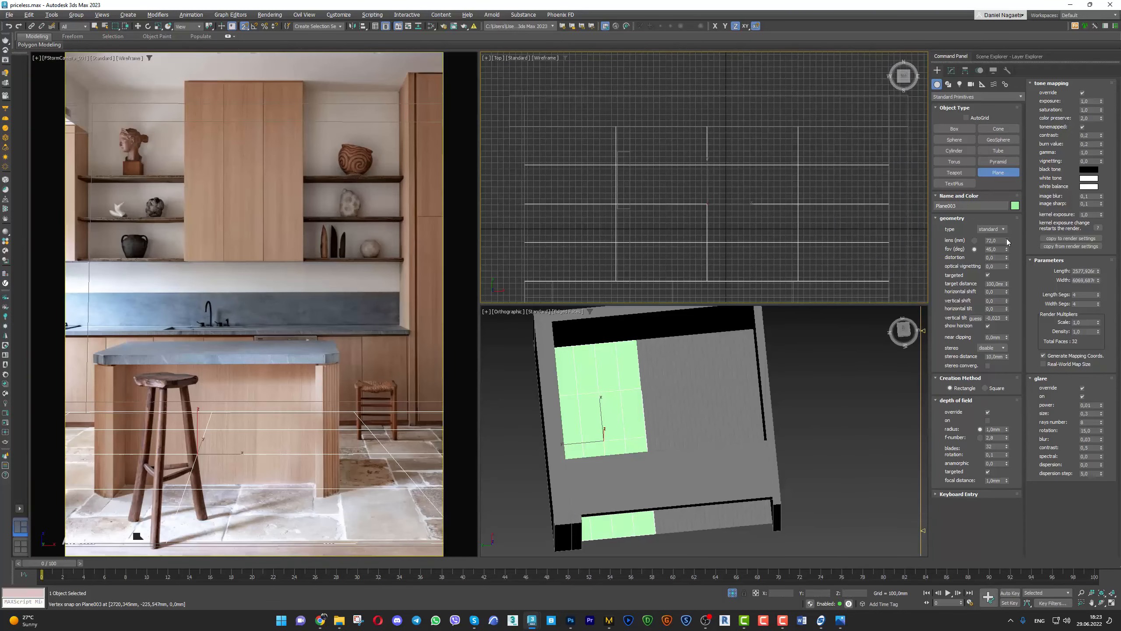
# Set the new plane to 4 length segments and 9 width segments
pyautogui.click(951, 70)
pyautogui.rightClick(1004, 319)
pyautogui.rightClick(1004, 327)
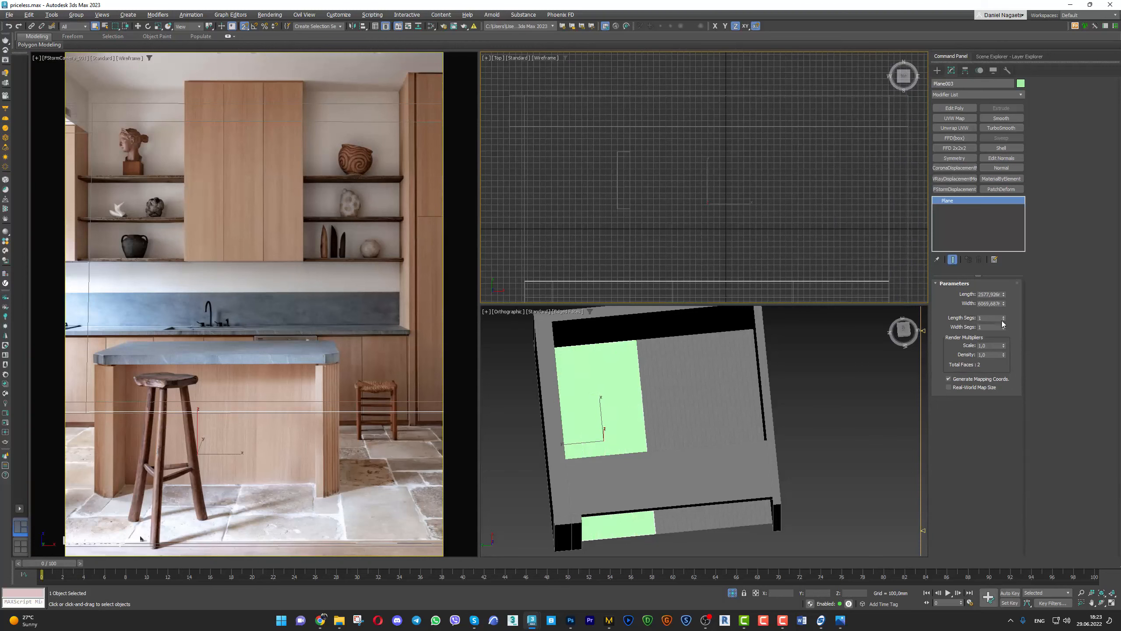
pyautogui.moveTo(1004, 317); pyautogui.dragTo(1006, 328)
# Examine the new segmented plane from several angles, including its level against the plank floor and the wall bases
pyautogui.hotkey('alt', 'w')
pyautogui.keyDown('alt'); pyautogui.moveTo(848, 374); pyautogui.dragTo(183, 404, button='middle'); pyautogui.keyUp('alt')
pyautogui.scroll(3, 183, 403)
pyautogui.keyDown('alt'); pyautogui.moveTo(415, 338); pyautogui.dragTo(371, 257, button='middle'); pyautogui.keyUp('alt')
pyautogui.click(371, 258)
pyautogui.scroll(4, 371, 258)
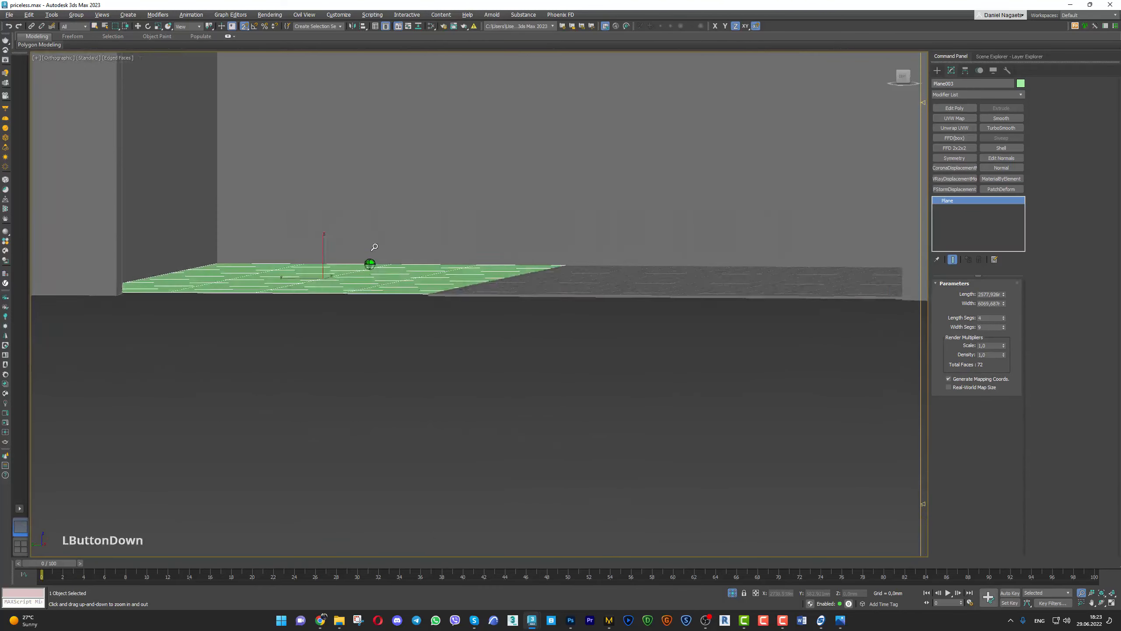
pyautogui.keyDown('alt'); pyautogui.moveTo(437, 271); pyautogui.dragTo(483, 296, button='middle'); pyautogui.keyUp('alt')
pyautogui.moveTo(483, 296); pyautogui.dragTo(492, 366)
pyautogui.keyDown('alt'); pyautogui.moveTo(492, 366); pyautogui.dragTo(414, 338, button='middle'); pyautogui.keyUp('alt')
pyautogui.moveTo(414, 337)
pyautogui.mouseDown()
pyautogui.moveTo(412, 308)
pyautogui.moveTo(413, 345)
pyautogui.mouseUp()
pyautogui.moveTo(413, 345)
pyautogui.keyDown('alt'); pyautogui.mouseDown(button='middle')
pyautogui.moveTo(370, 358)
pyautogui.moveTo(435, 310)
pyautogui.moveTo(420, 327)
pyautogui.mouseUp(button='middle'); pyautogui.keyUp('alt')
pyautogui.moveTo(347, 306); pyautogui.dragTo(358, 257)
# Select the old single-face floor plane under the room, isolate it, and delete it
pyautogui.click(356, 318)
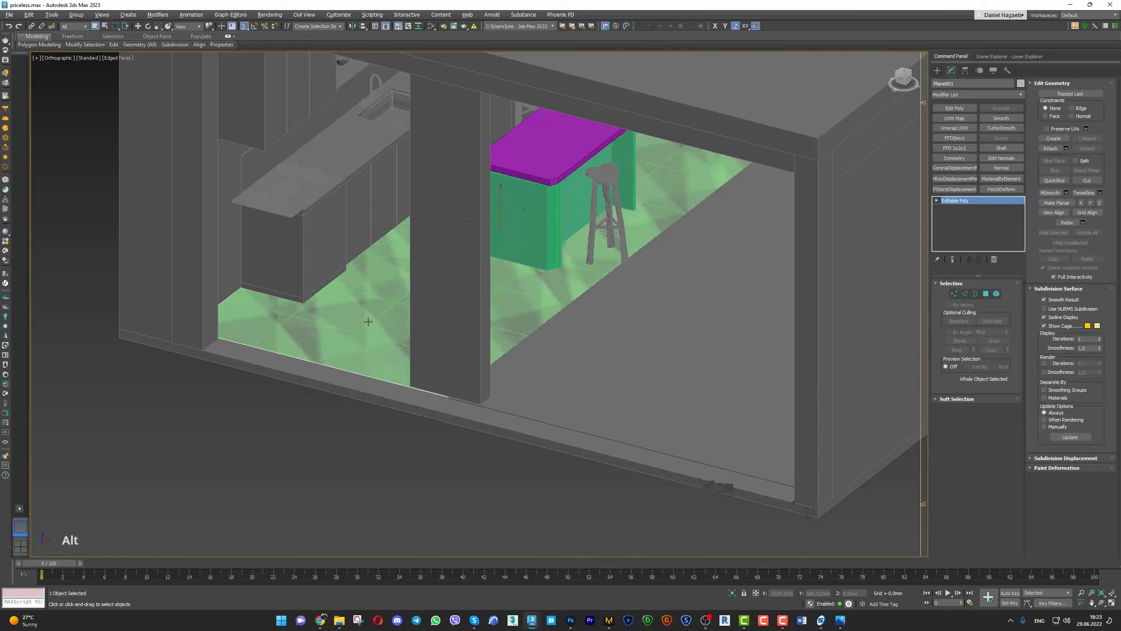
pyautogui.keyDown('alt'); pyautogui.moveTo(368, 320); pyautogui.dragTo(497, 305, button='middle'); pyautogui.keyUp('alt')
pyautogui.moveTo(497, 305); pyautogui.dragTo(500, 275)
pyautogui.click(488, 315)
pyautogui.hotkey('ctrl', 'e')
pyautogui.hotkey('alt', 'q')
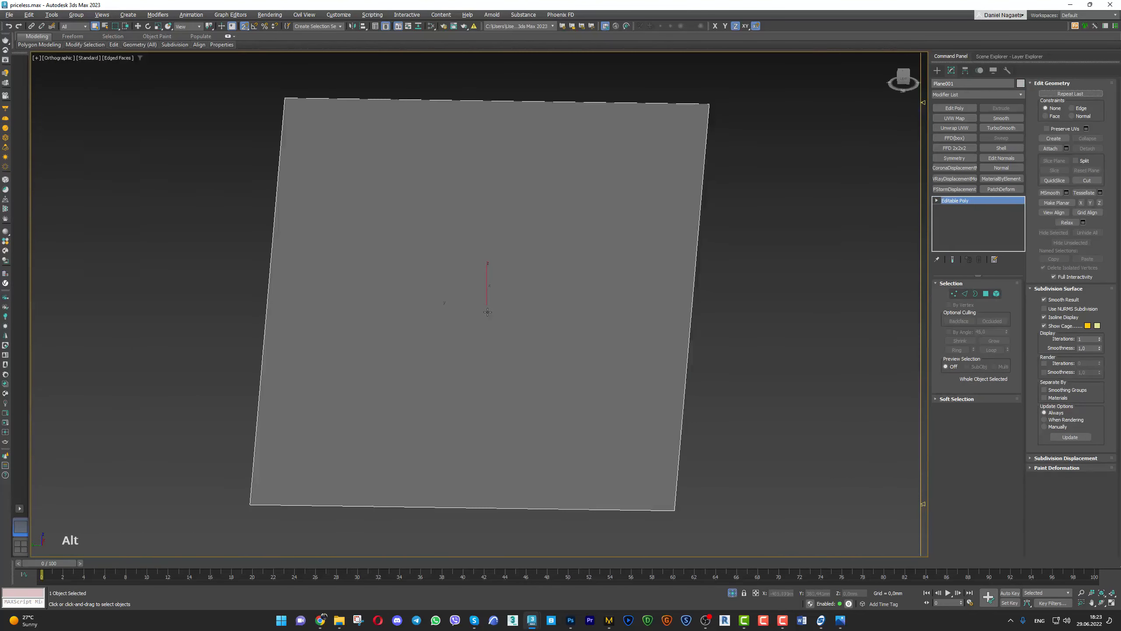
pyautogui.press('Delete')
# Examine the island and the tiled floor plane inside the room shell from several outside angles
pyautogui.keyDown('alt'); pyautogui.moveTo(369, 279); pyautogui.dragTo(352, 228); pyautogui.keyUp('alt')
pyautogui.keyDown('alt'); pyautogui.moveTo(352, 228); pyautogui.dragTo(375, 269, button='middle'); pyautogui.keyUp('alt')
pyautogui.moveTo(353, 247); pyautogui.dragTo(355, 283)
pyautogui.keyDown('alt'); pyautogui.moveTo(459, 172); pyautogui.dragTo(504, 191, button='middle'); pyautogui.keyUp('alt')
pyautogui.keyDown('ctrl'); pyautogui.click(511, 237); pyautogui.keyUp('ctrl')
pyautogui.keyDown('ctrl'); pyautogui.click(511, 261); pyautogui.keyUp('ctrl')
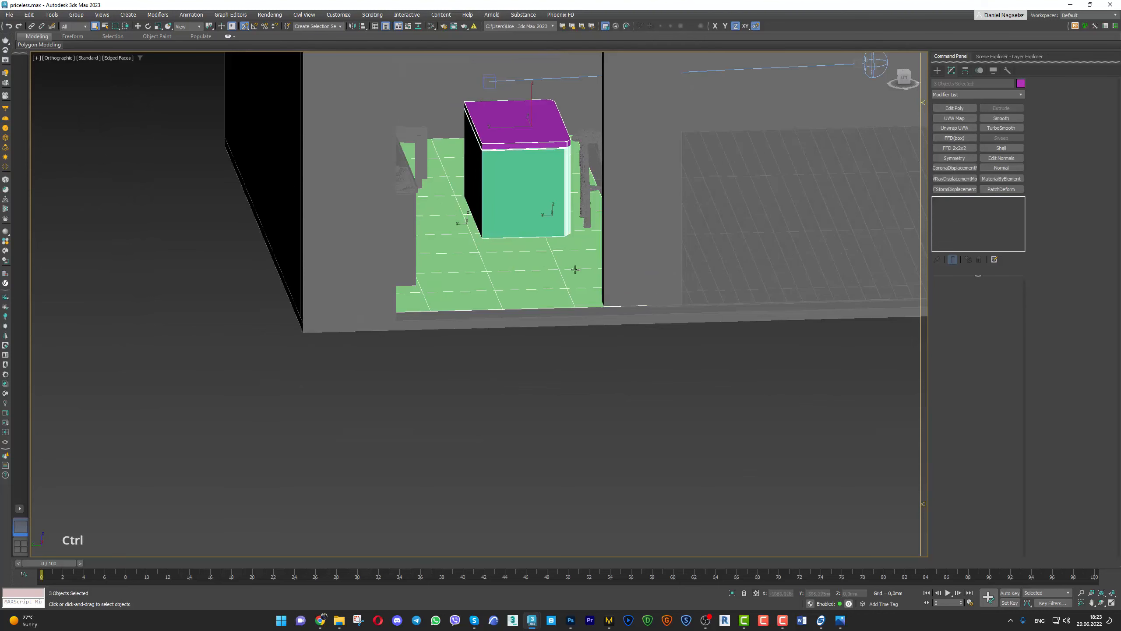
pyautogui.moveTo(565, 264); pyautogui.dragTo(555, 290)
pyautogui.keyDown('alt'); pyautogui.moveTo(554, 289); pyautogui.dragTo(636, 241, button='middle'); pyautogui.keyUp('alt')
pyautogui.moveTo(636, 240); pyautogui.dragTo(657, 230)
pyautogui.press('q')
# Select the object at the camera icon's position, delete it, and return to the four-view layout
pyautogui.click(642, 243)
pyautogui.click(643, 242)
pyautogui.scroll(4, 635, 250)
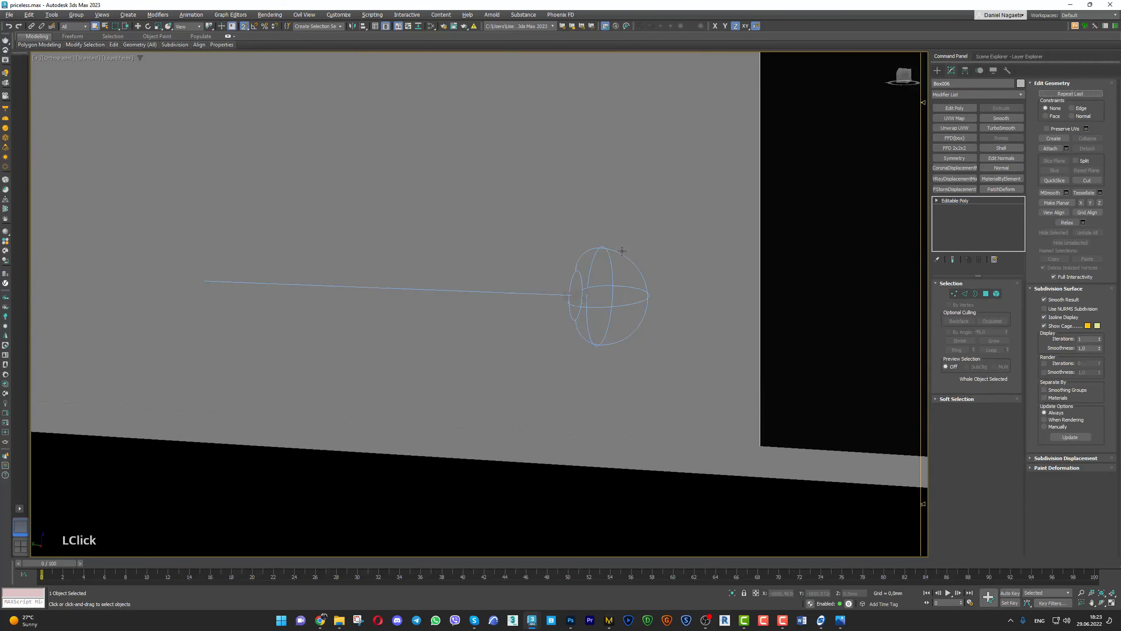
pyautogui.click(576, 295)
pyautogui.click(576, 296)
pyautogui.press('Delete')
pyautogui.scroll(-6, 585, 283)
pyautogui.moveTo(585, 283)
pyautogui.keyDown('alt'); pyautogui.mouseDown(button='middle')
pyautogui.moveTo(556, 305)
pyautogui.moveTo(592, 283)
pyautogui.mouseUp(button='middle'); pyautogui.keyUp('alt')
pyautogui.hotkey('alt', 'w')
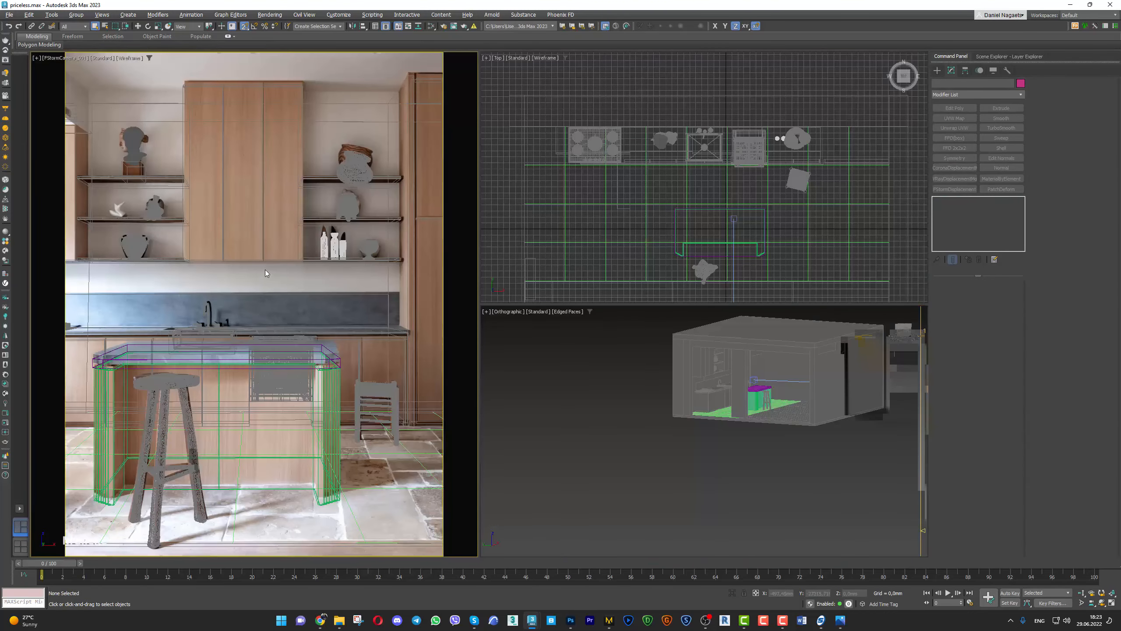
# Show the camera view shaded with edged faces and select every object in the scene
pyautogui.click(297, 354)
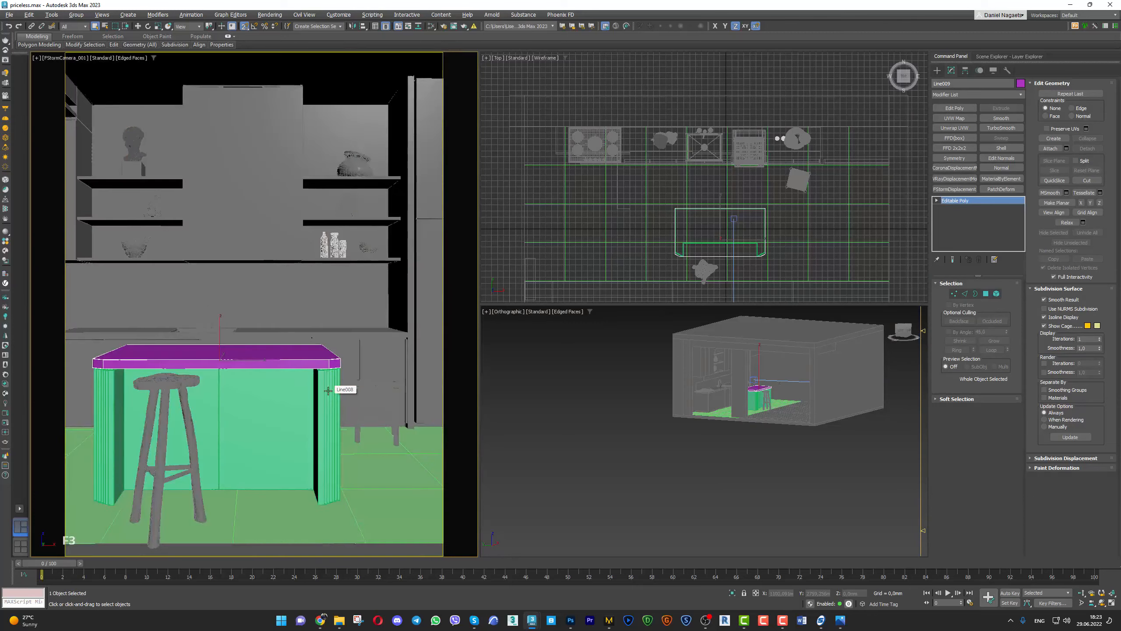
pyautogui.hotkey('ctrl', 'a')
pyautogui.click(840, 620)
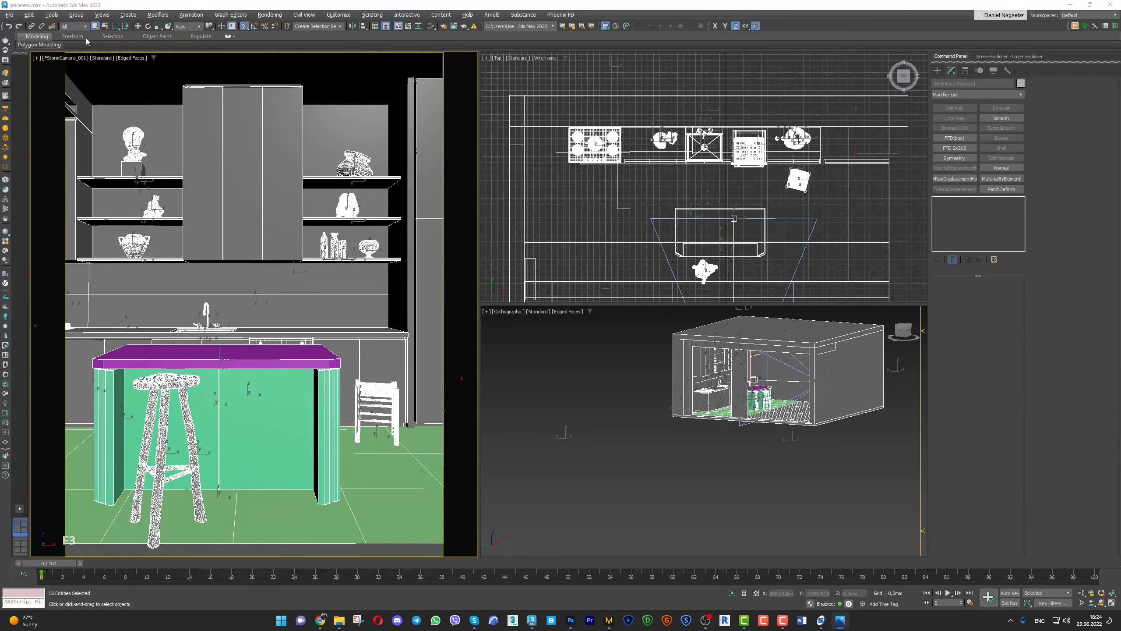
# Set the camera view's lighting to 2 Default Lights and turn off its edged-faces display
pyautogui.click(128, 60)
pyautogui.moveTo(163, 185)
pyautogui.click(247, 221)
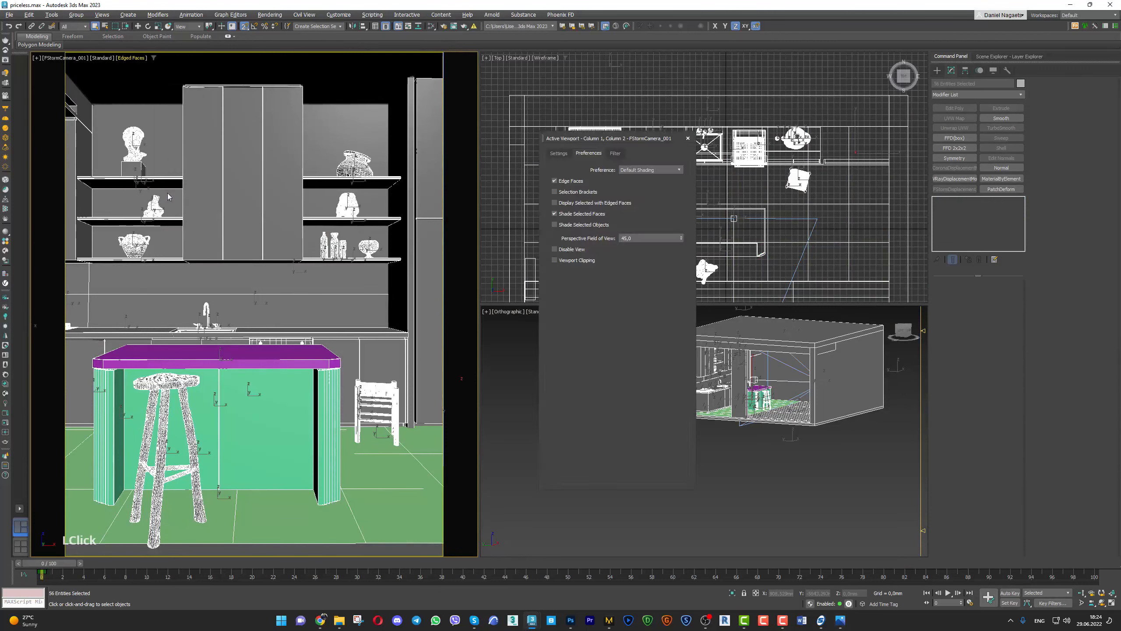
pyautogui.click(563, 154)
pyautogui.click(648, 206)
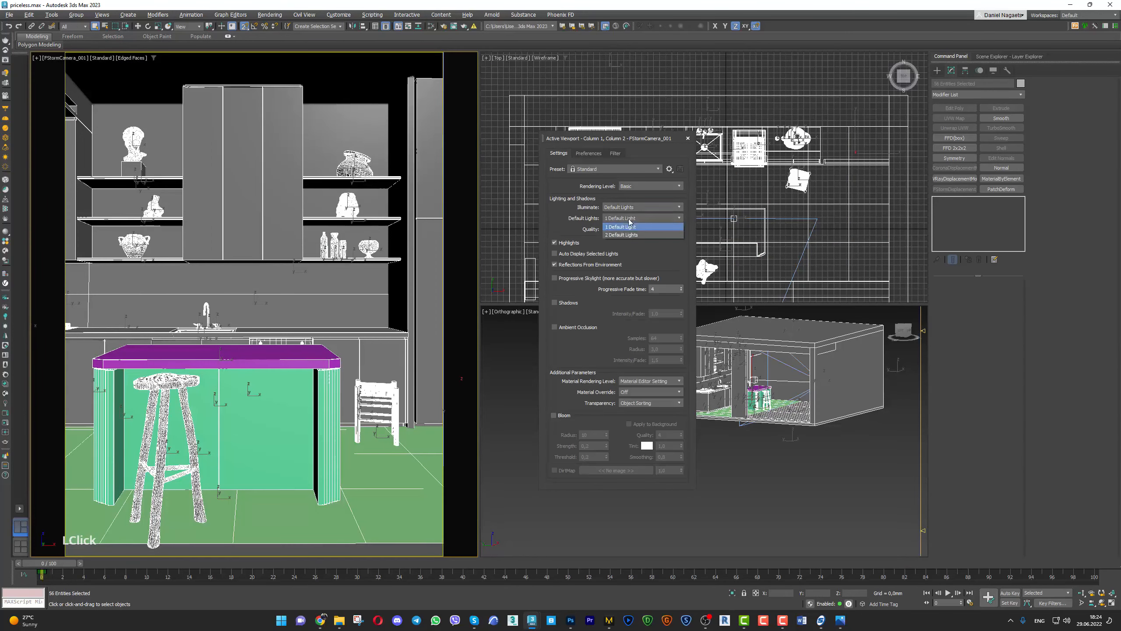
pyautogui.click(621, 237)
pyautogui.click(687, 138)
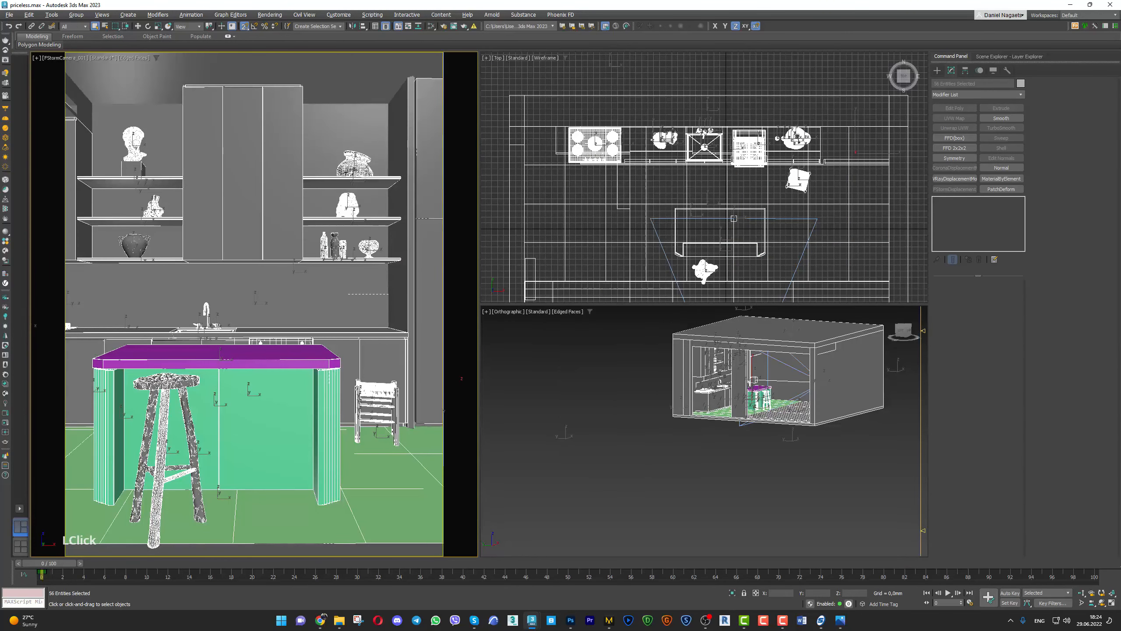
pyautogui.press('F4')
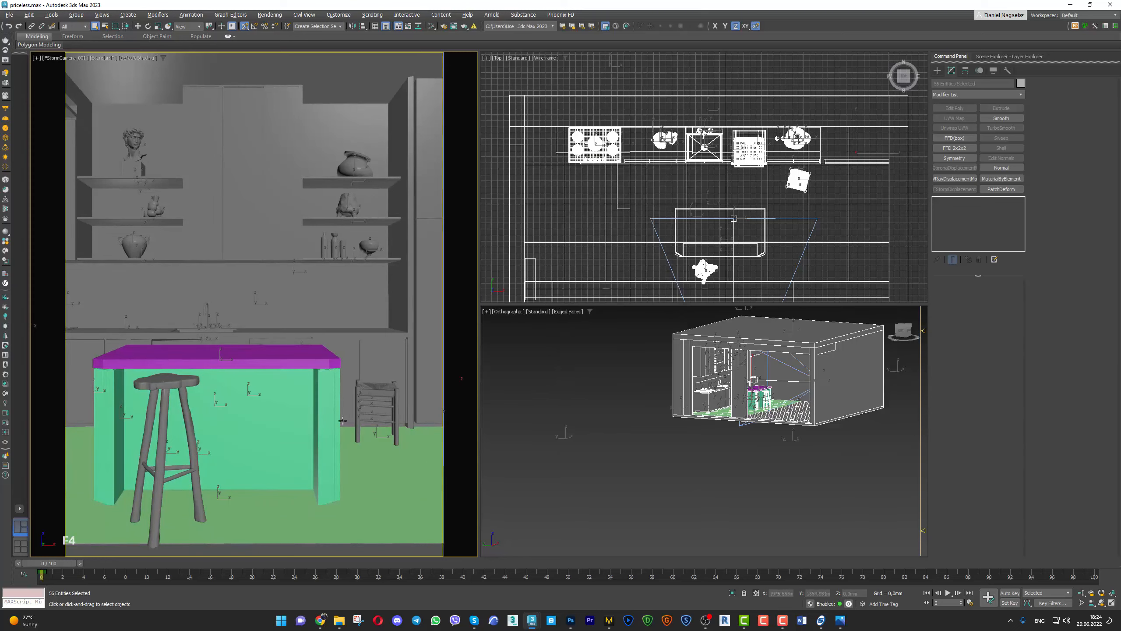
# Clear all nodes from the Slate Material Editor's active view
pyautogui.press('m')
pyautogui.hotkey('ctrl', 'a')
pyautogui.press('Delete')
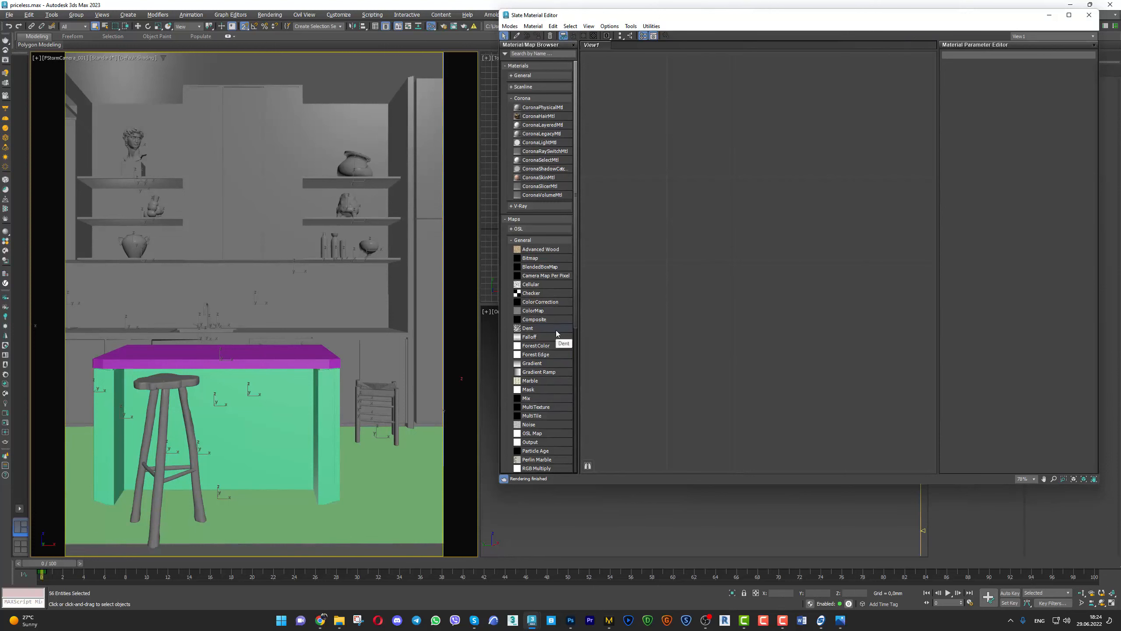
pyautogui.rightClick(794, 109)
pyautogui.click(812, 111)
# Set the production renderer to FStormRender v1.5.1c in the render setup
pyautogui.click(363, 28)
pyautogui.click(441, 32)
pyautogui.click(879, 97)
pyautogui.click(877, 142)
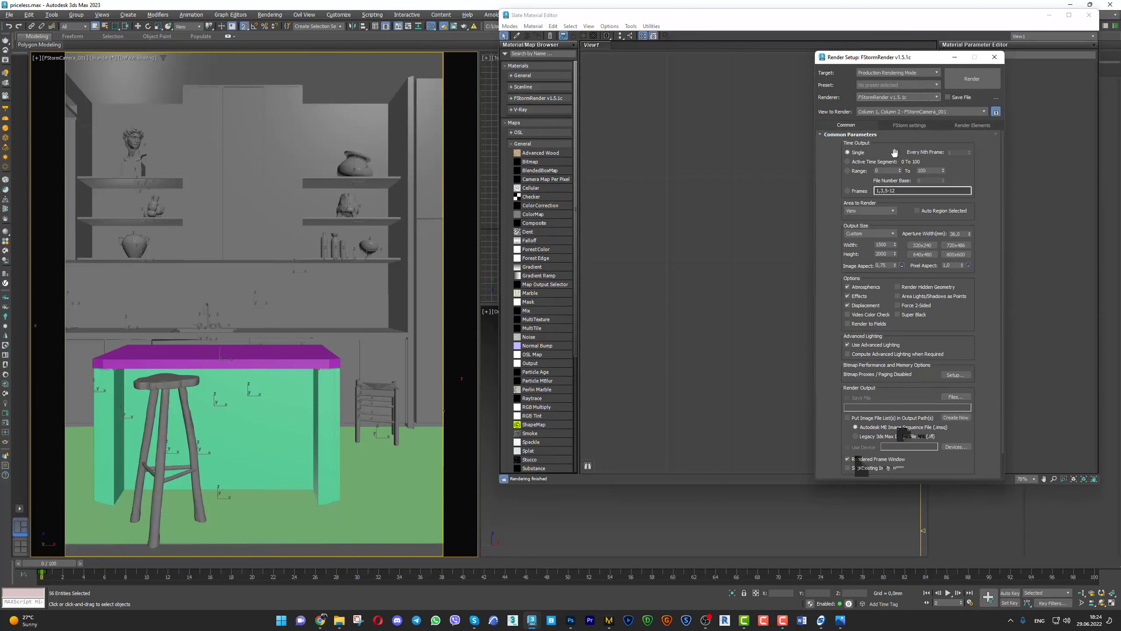
# Lock the image aspect and set the render output size to 900 by 1200
pyautogui.click(902, 266)
pyautogui.moveTo(888, 255); pyautogui.dragTo(776, 270)
pyautogui.write('1')
pyautogui.press('Return')
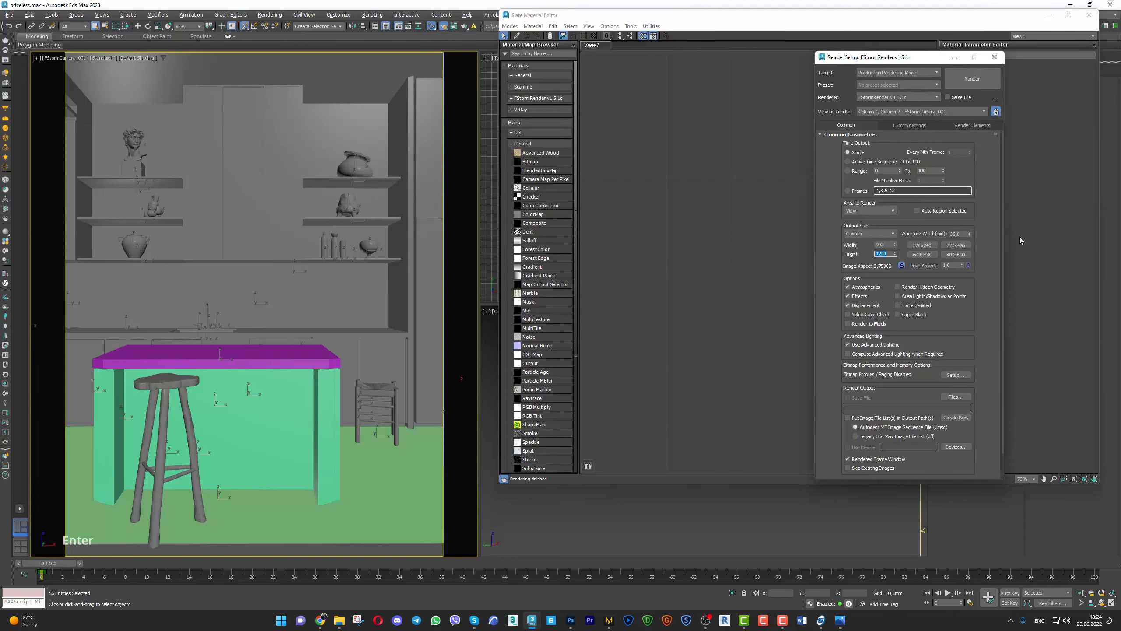
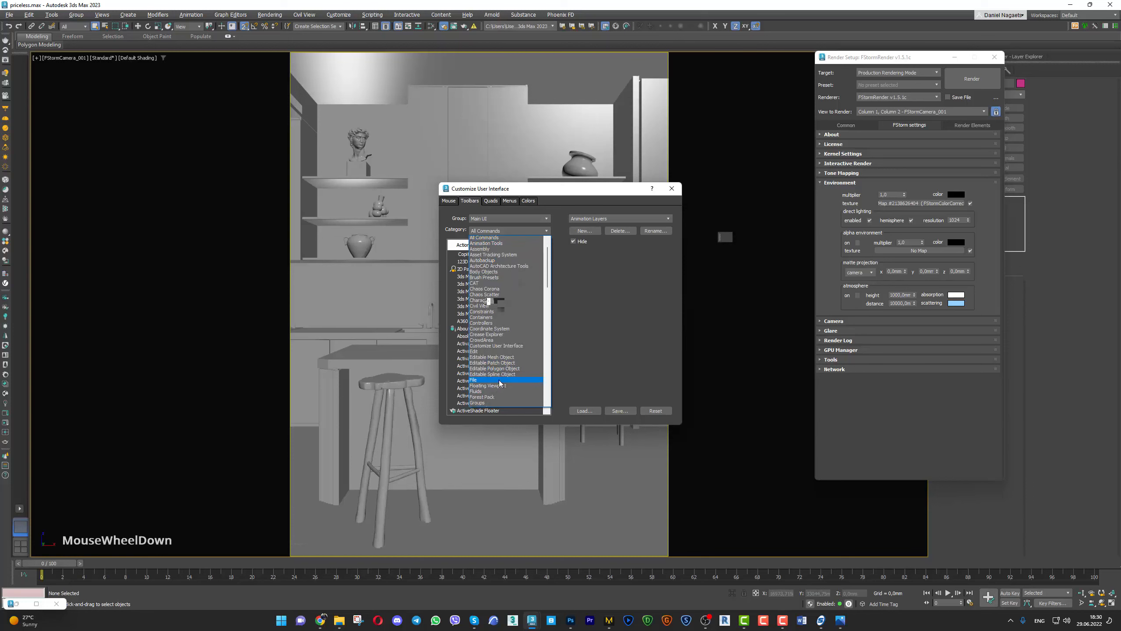
# Add the FStorm RT mode command from the FStorm group to the main toolbar and finish customizing the interface
pyautogui.click(484, 219)
pyautogui.click(484, 218)
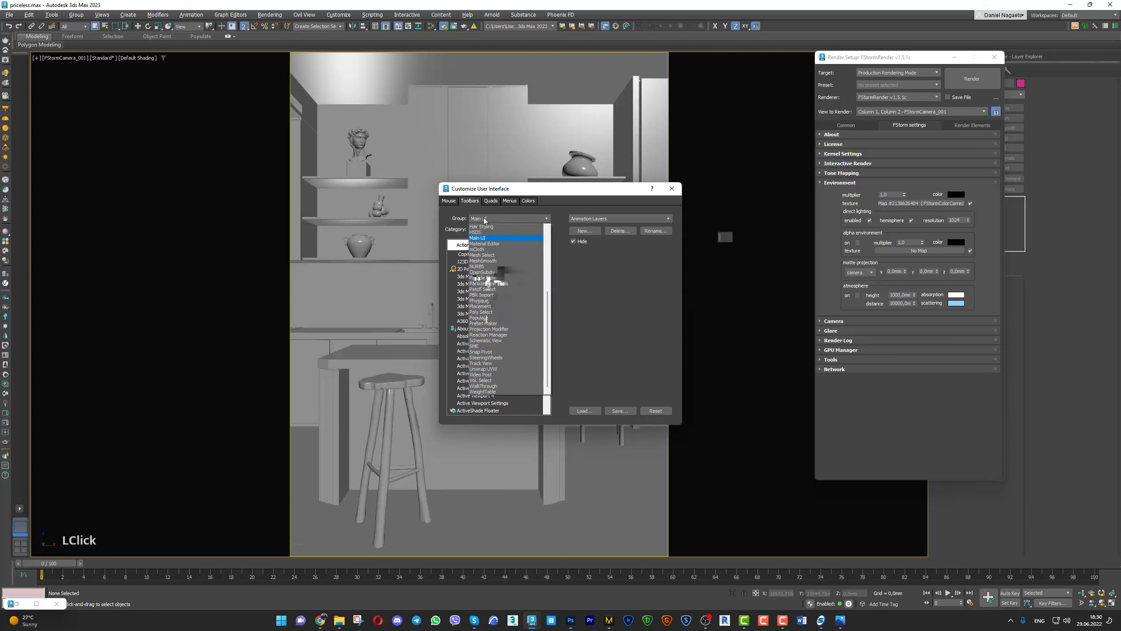
pyautogui.scroll(-1, 502, 313)
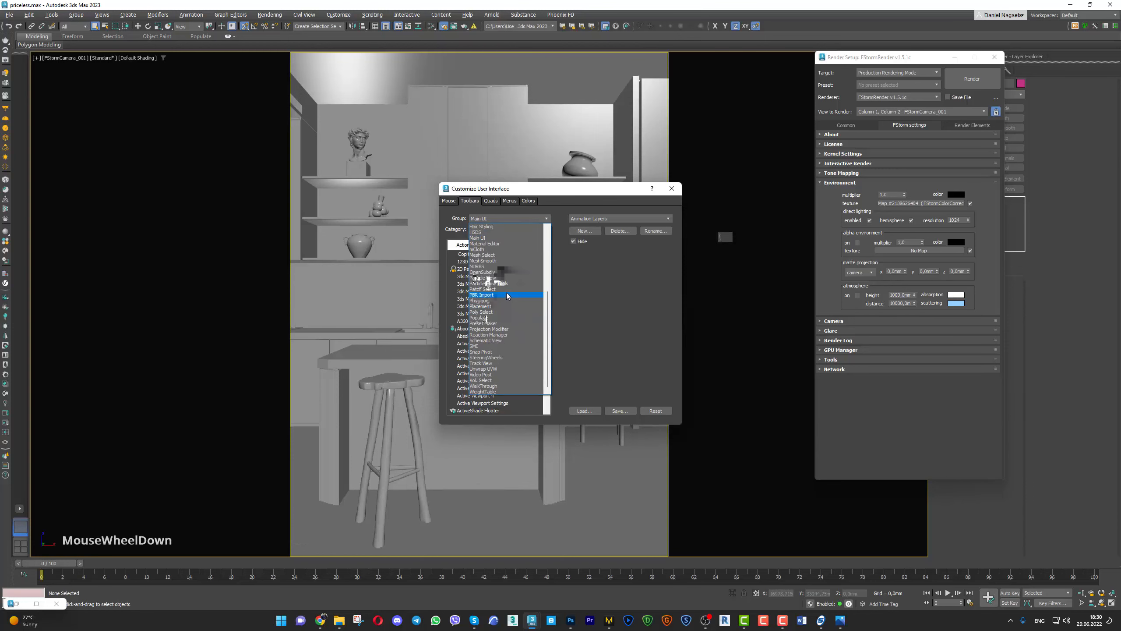
pyautogui.moveTo(548, 315); pyautogui.dragTo(551, 248)
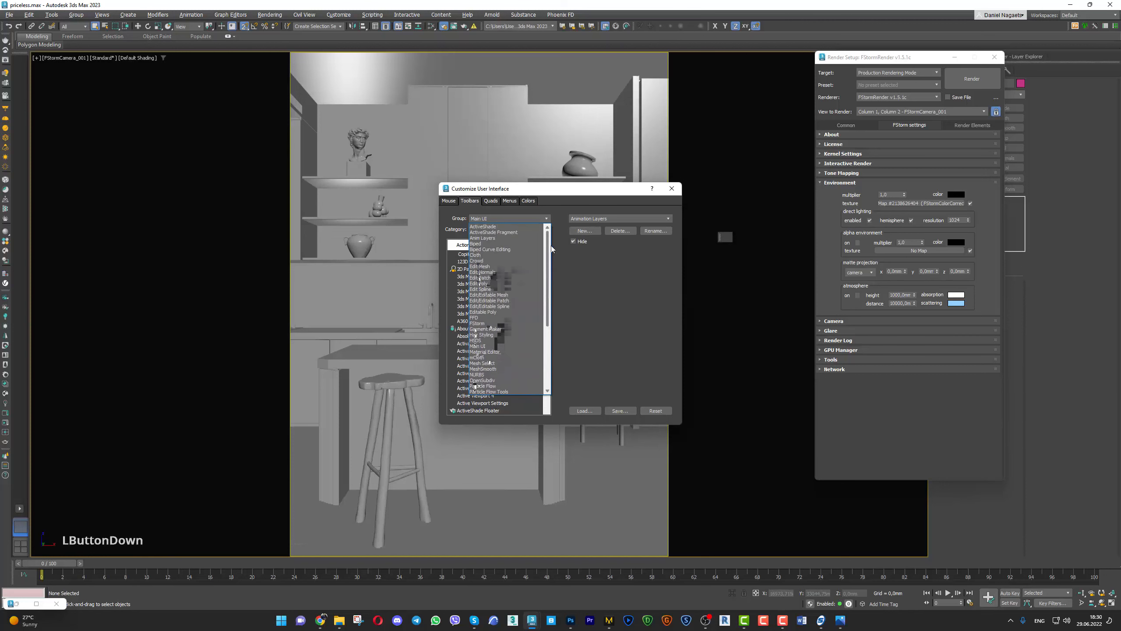
pyautogui.click(486, 323)
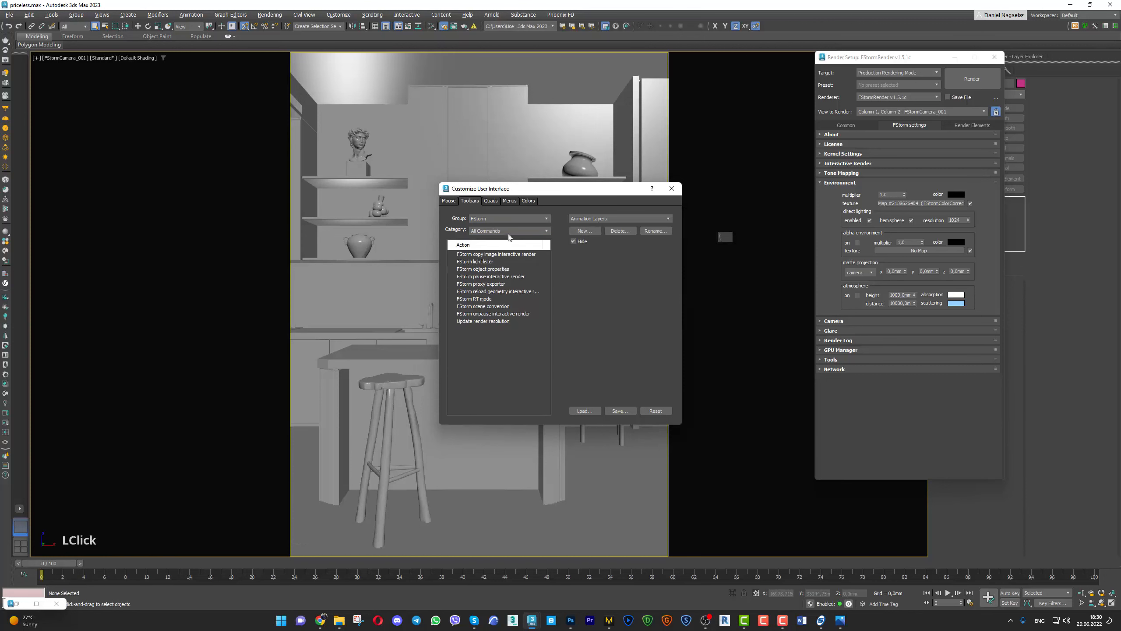
pyautogui.moveTo(469, 300); pyautogui.dragTo(785, 26)
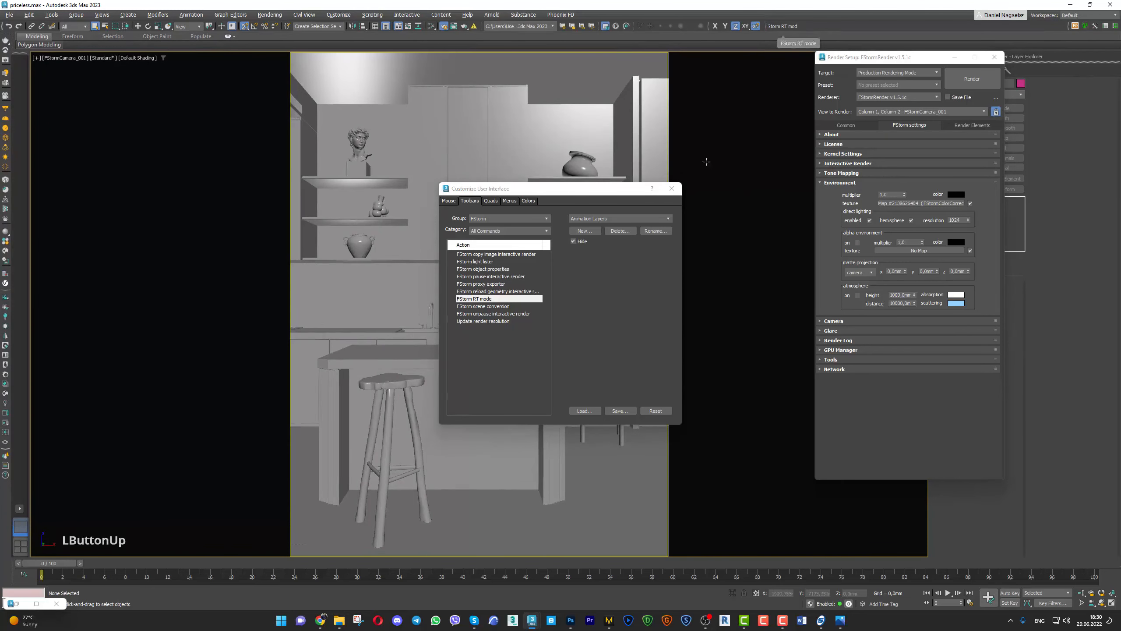
pyautogui.click(672, 189)
# Start the FStorm RT interactive render and show the Interactive Render settings
pyautogui.click(782, 27)
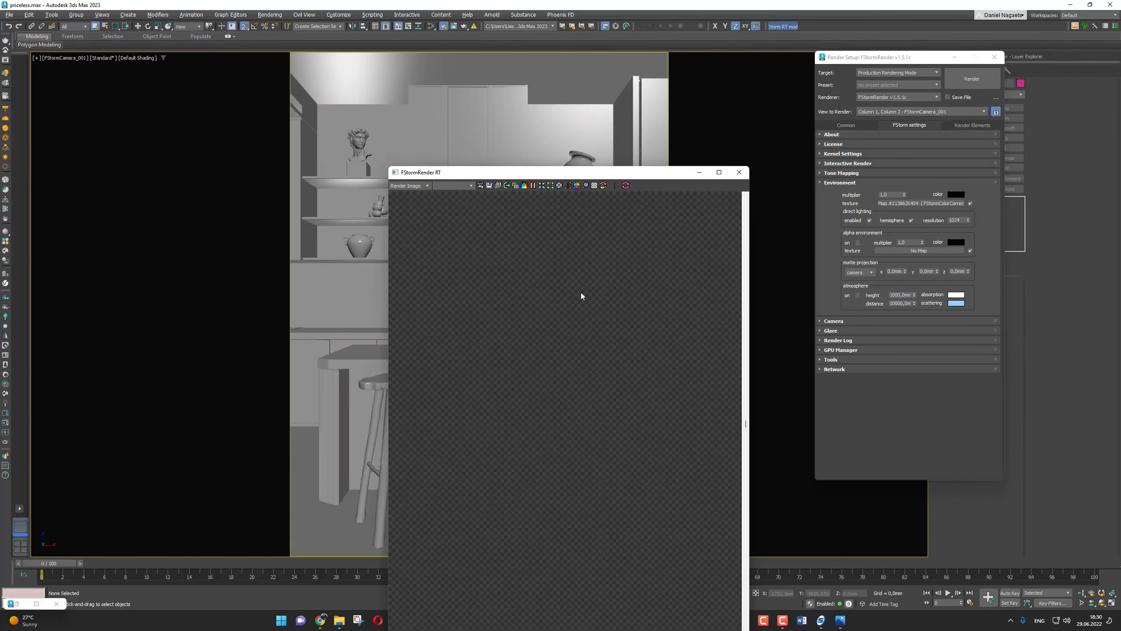
pyautogui.click(860, 181)
pyautogui.click(861, 164)
pyautogui.click(916, 177)
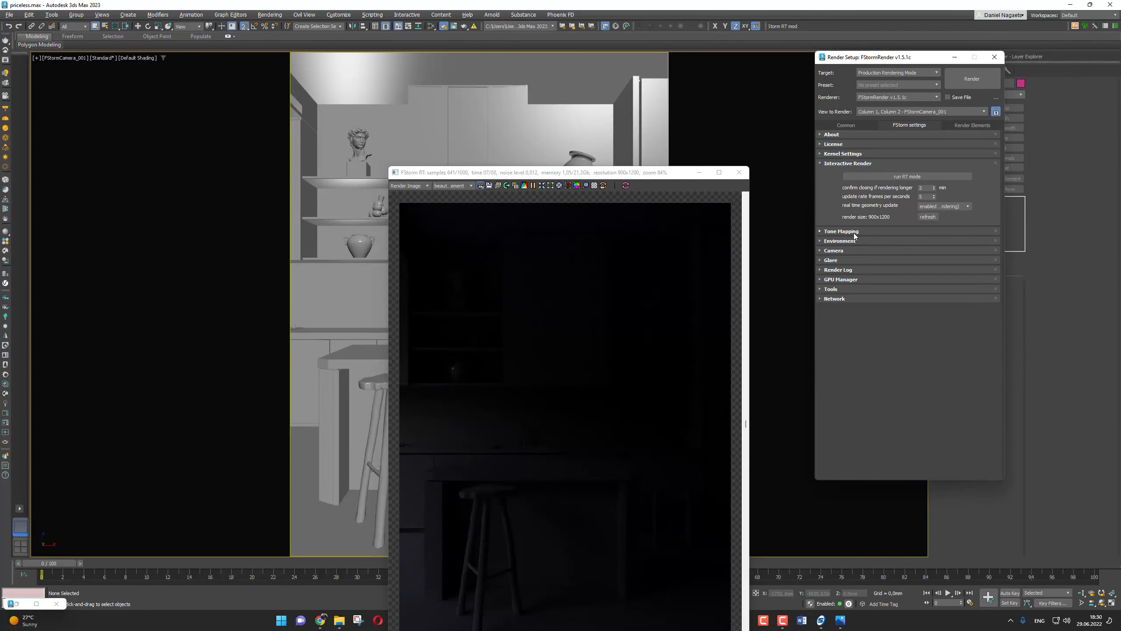
# Look up the FStorm RT mode command in the viewport's quad menu and move the render window away from the render setup
pyautogui.rightClick(792, 182)
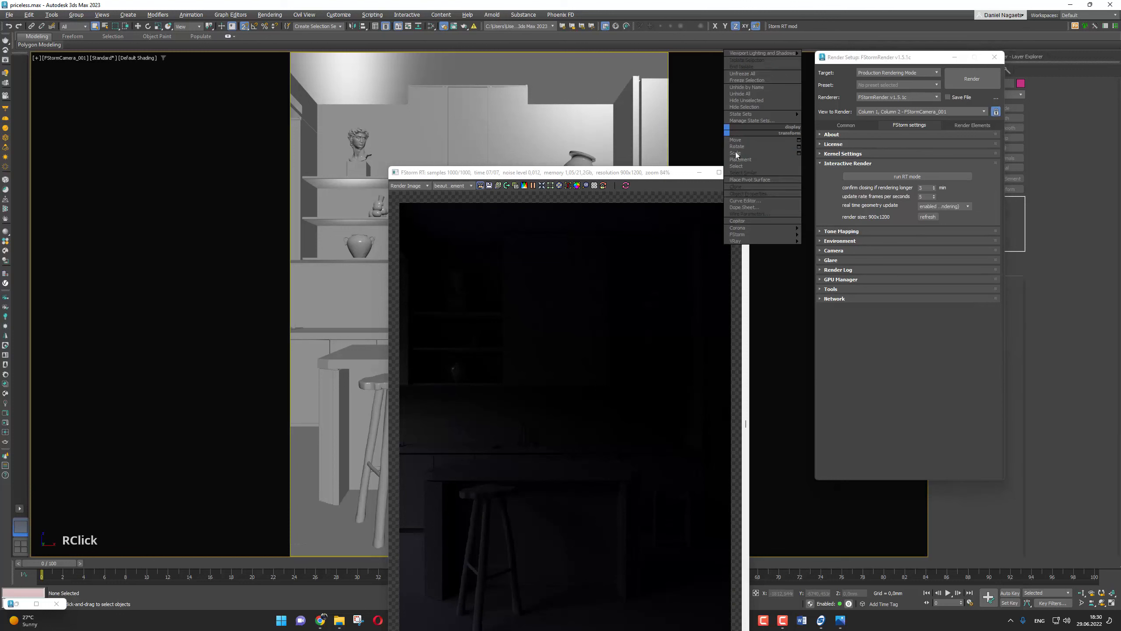
pyautogui.moveTo(745, 235)
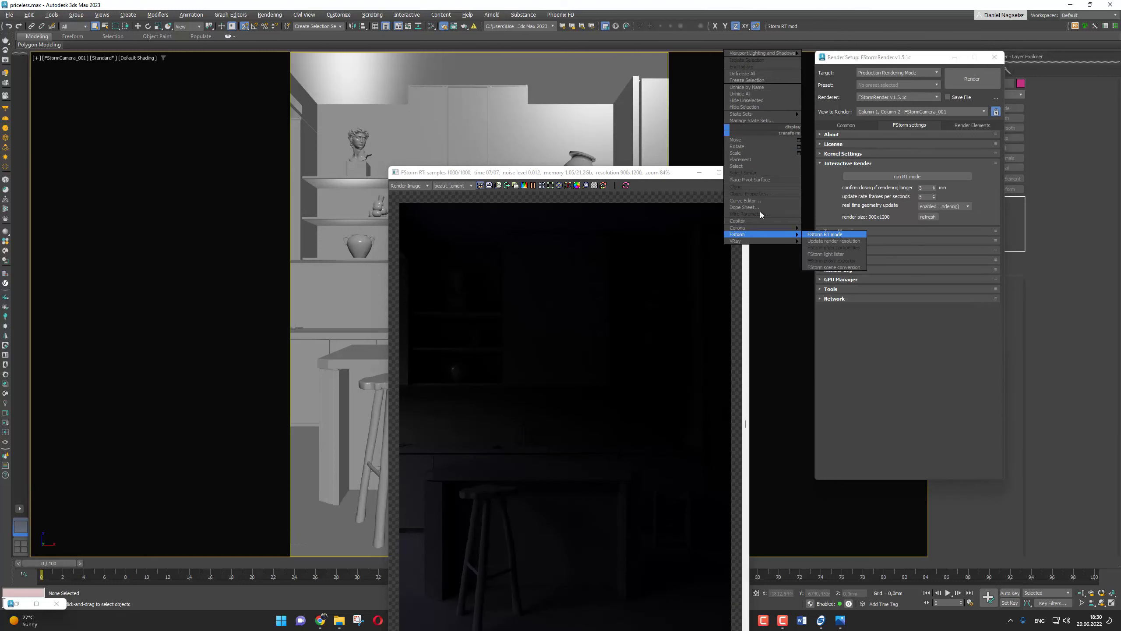
pyautogui.click(648, 182)
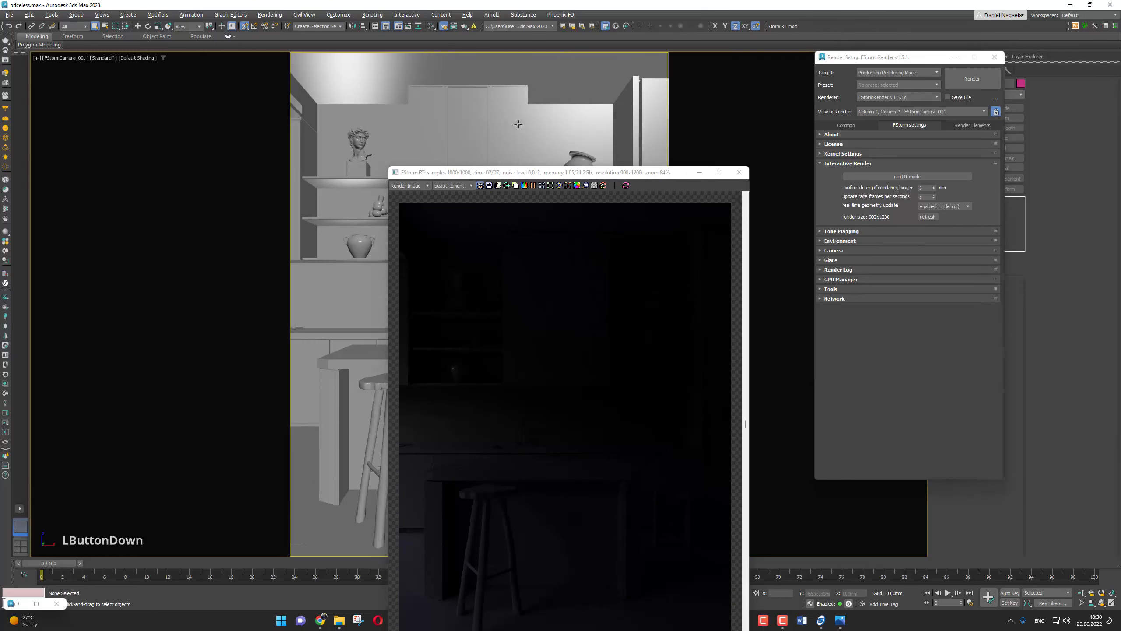
pyautogui.moveTo(536, 172); pyautogui.dragTo(329, 74)
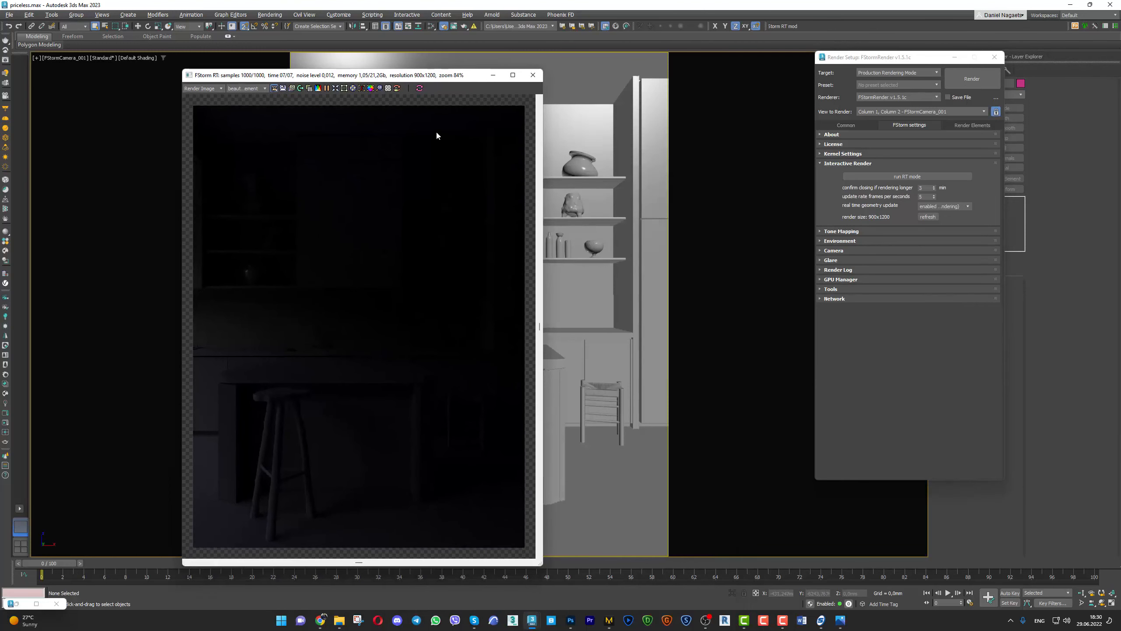
# Raise the FStorm environment multiplier through 4, 8 and 9 to a final value of 15
pyautogui.click(830, 164)
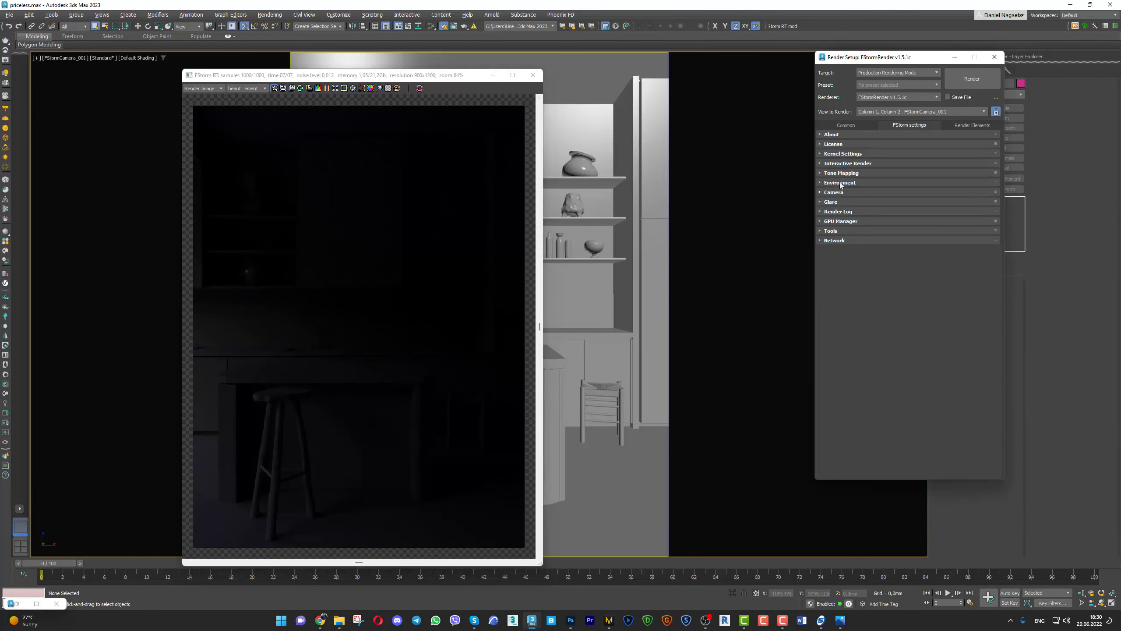
pyautogui.click(841, 183)
pyautogui.click(890, 194)
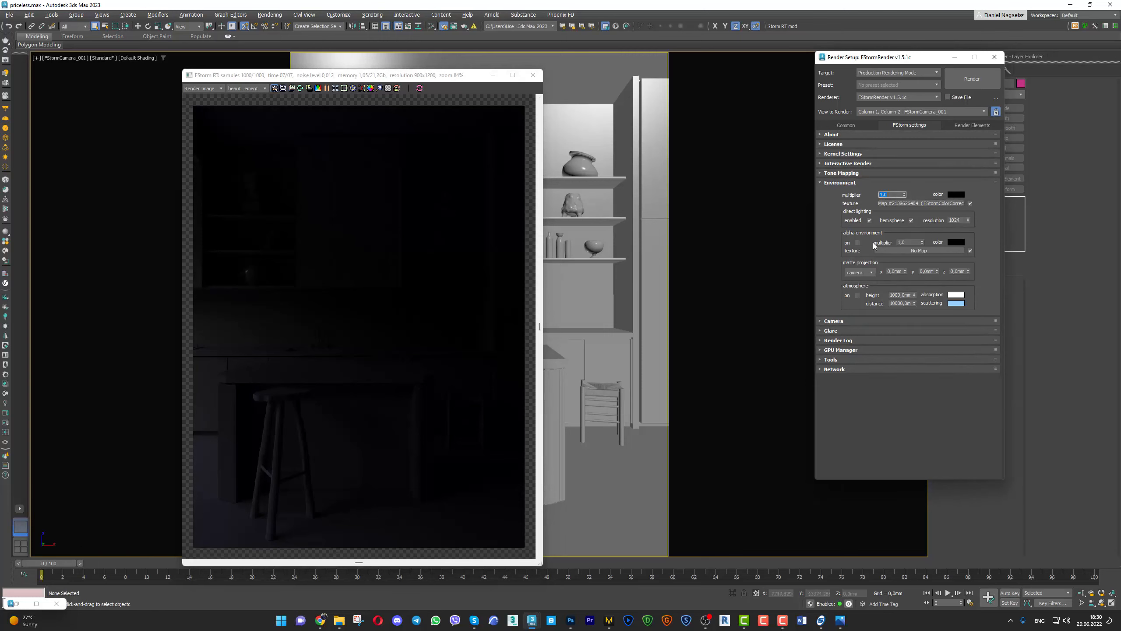
pyautogui.write('4')
pyautogui.press('Return')
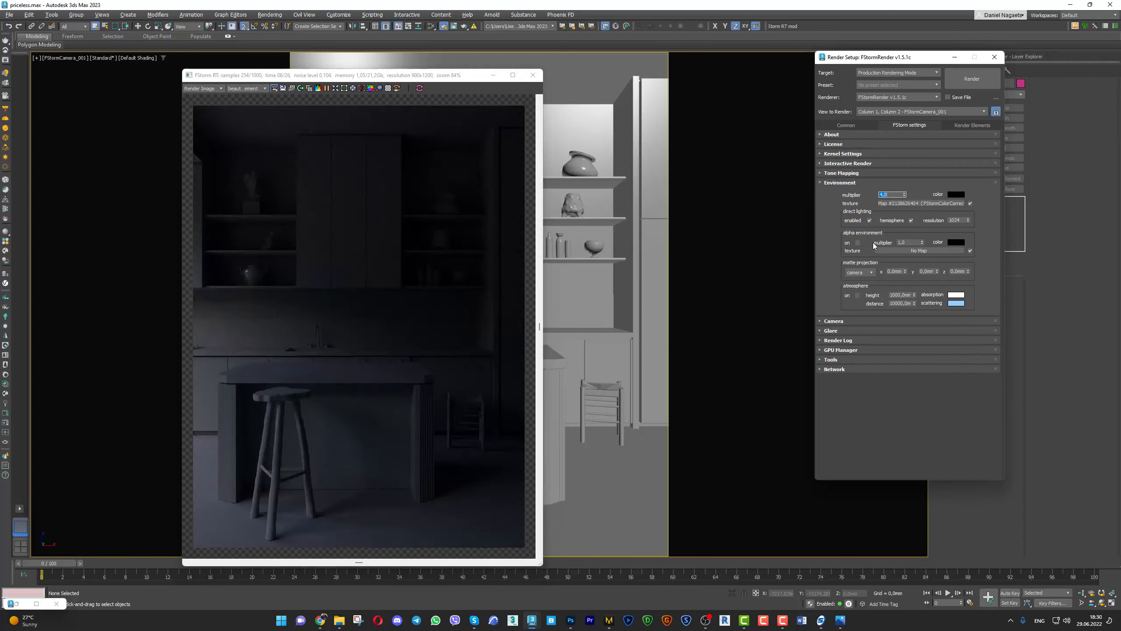
pyautogui.write('8')
pyautogui.press('Return')
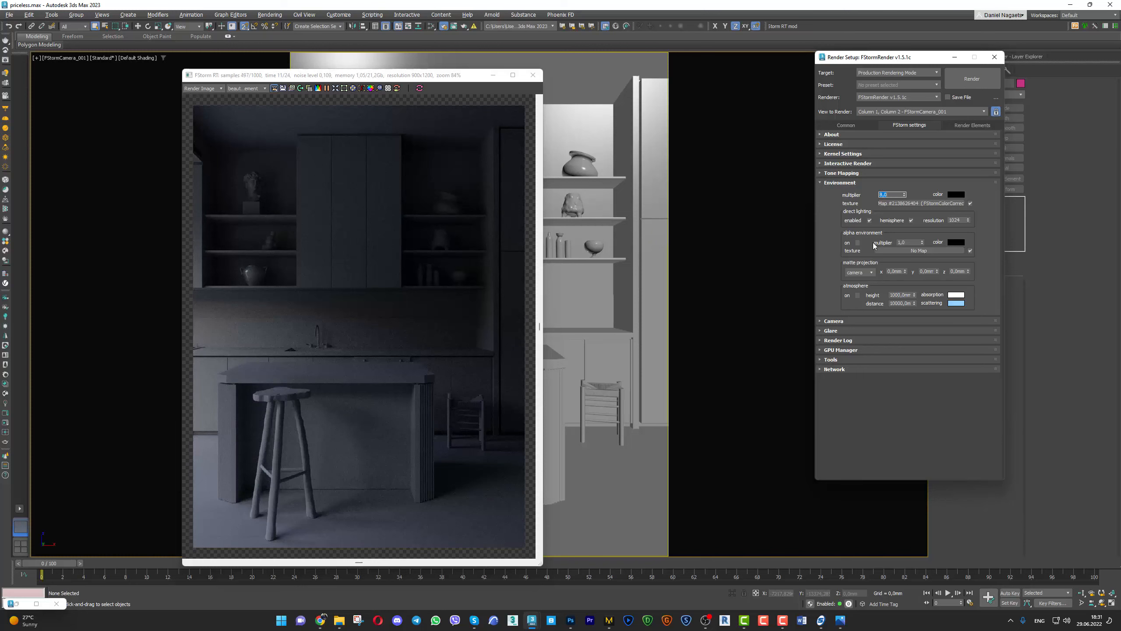
pyautogui.write('9')
pyautogui.press('Return')
pyautogui.write('15')
pyautogui.press('Return')
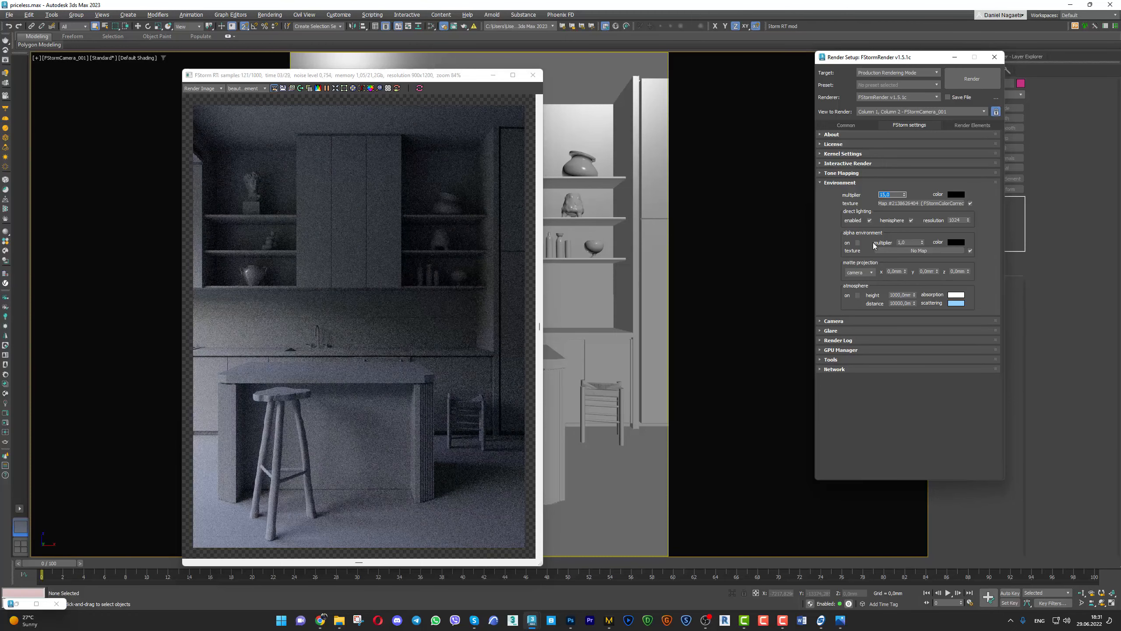
# In the top view, create a large ground plane extending well beyond the room on all sides
pyautogui.click(955, 57)
pyautogui.click(937, 71)
pyautogui.click(986, 175)
pyautogui.hotkey('alt', 'w')
pyautogui.scroll(-4, 779, 195)
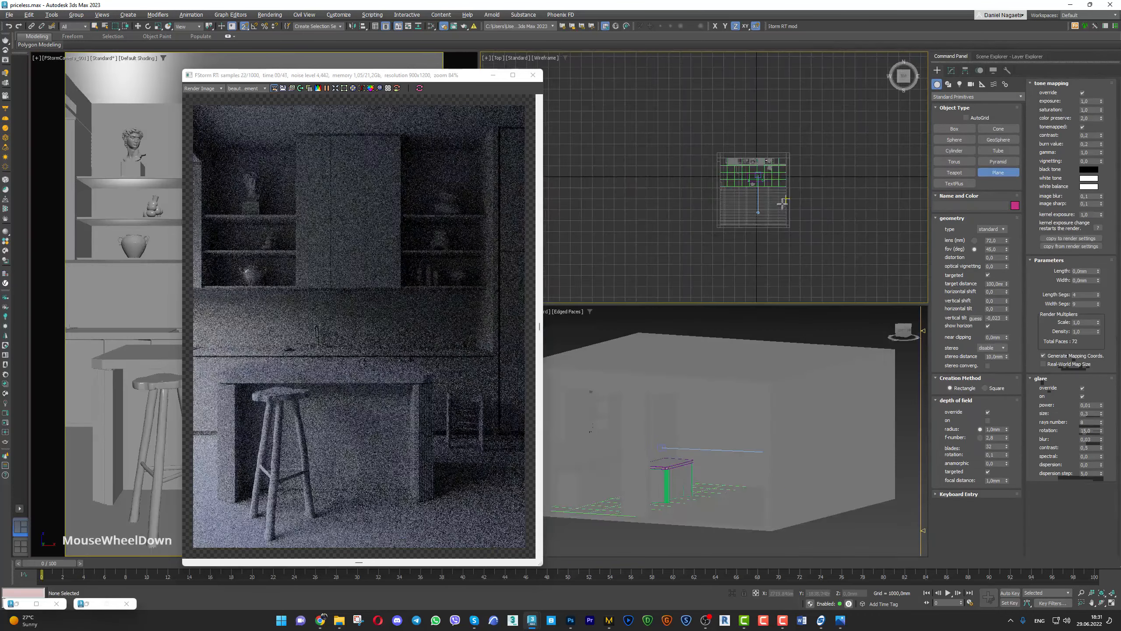
pyautogui.moveTo(441, 75)
pyautogui.mouseDown()
pyautogui.moveTo(760, 66)
pyautogui.moveTo(449, 63)
pyautogui.mouseUp()
pyautogui.scroll(1, 754, 156)
pyautogui.scroll(1, 811, 129)
pyautogui.moveTo(813, 116); pyautogui.dragTo(570, 307)
pyautogui.scroll(-1, 586, 292)
pyautogui.scroll(-5, 597, 287)
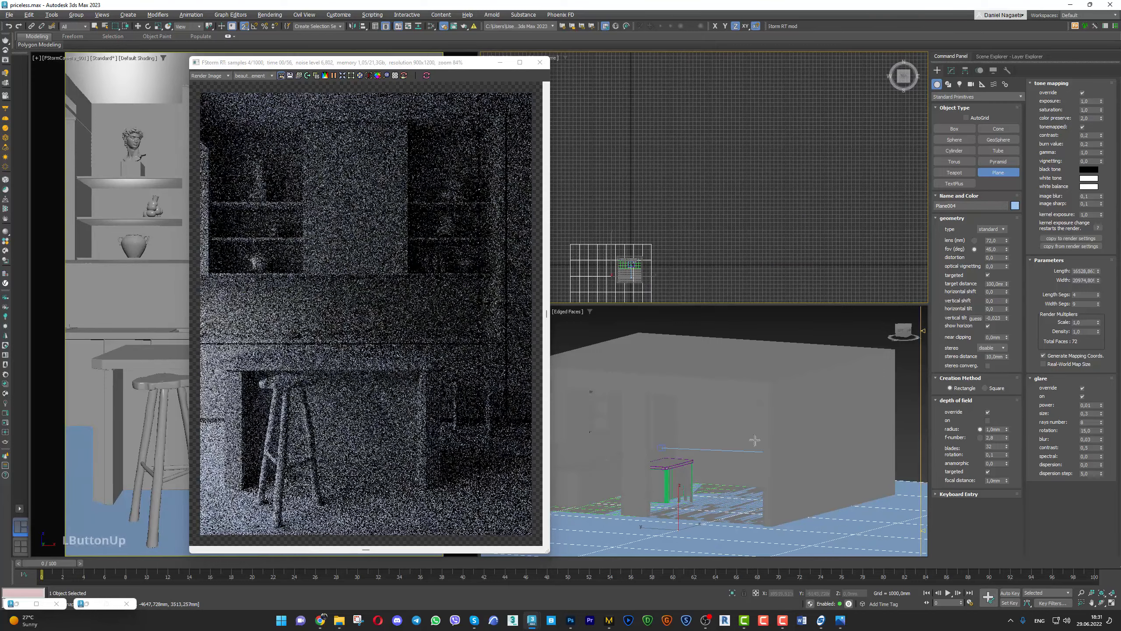
# Lower the large ground plane beneath the room to a Z position of about -58 mm
pyautogui.middleClick(678, 502)
pyautogui.press('w')
pyautogui.moveTo(678, 503); pyautogui.dragTo(678, 501)
# Duplicate the FStorm material, assign the copy to the ground plane, and set its diffuse color to white
pyautogui.press('m')
pyautogui.moveTo(440, 103); pyautogui.dragTo(428, 208, button='middle')
pyautogui.moveTo(428, 209)
pyautogui.keyDown('shift'); pyautogui.mouseDown()
pyautogui.moveTo(435, 223)
pyautogui.moveTo(298, 228)
pyautogui.mouseUp(); pyautogui.keyUp('shift')
pyautogui.click(298, 228)
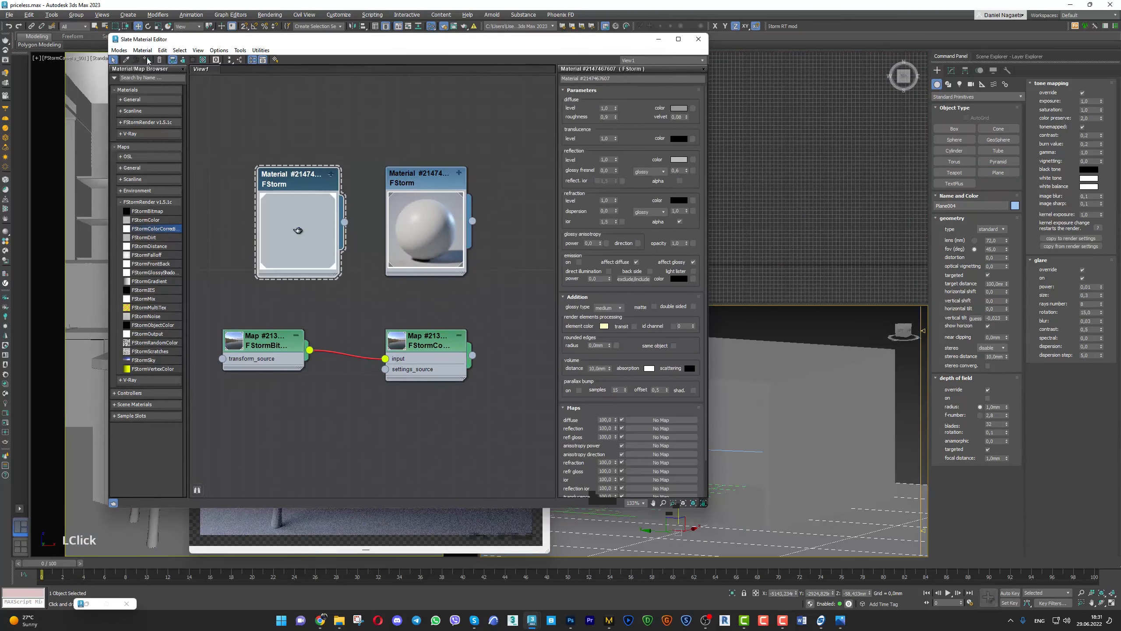
pyautogui.click(682, 109)
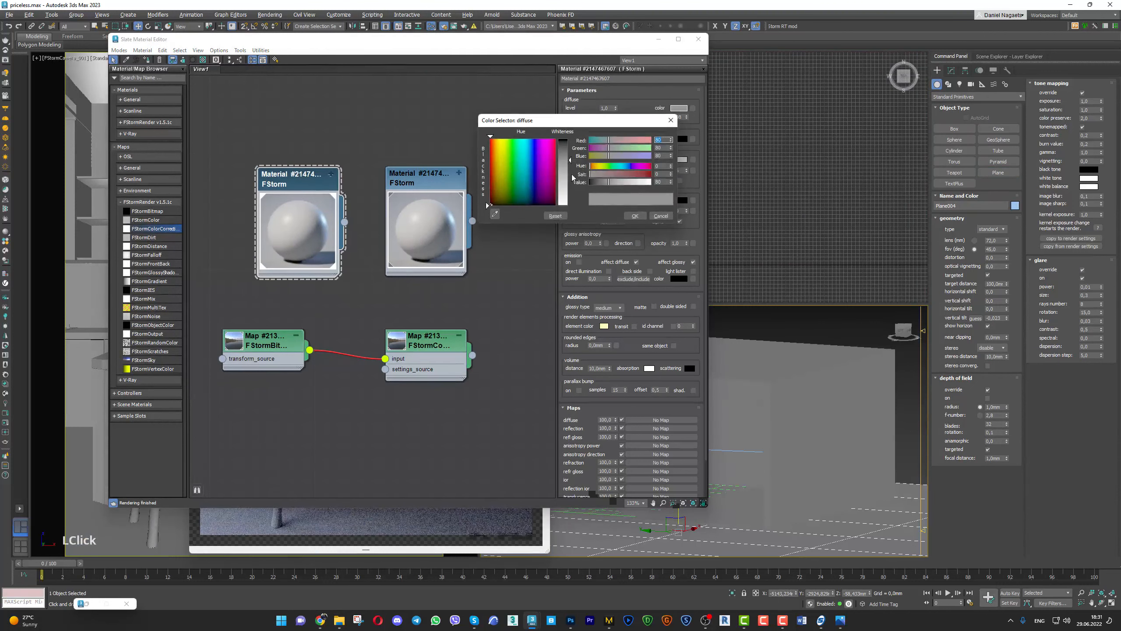
pyautogui.moveTo(563, 177); pyautogui.dragTo(564, 217)
pyautogui.click(635, 219)
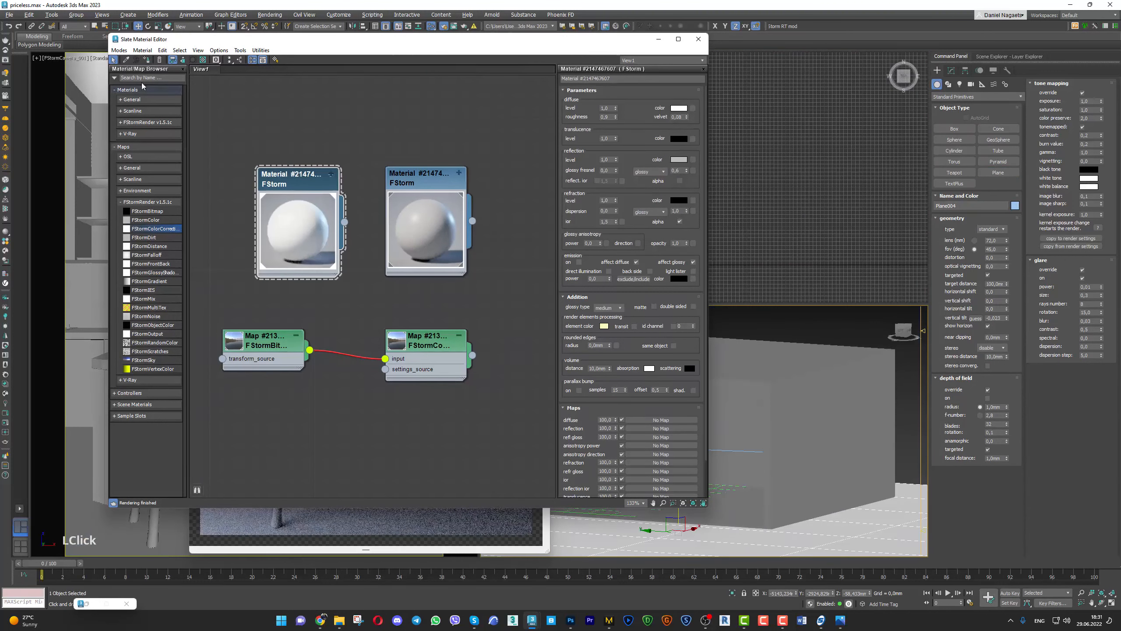
pyautogui.click(698, 39)
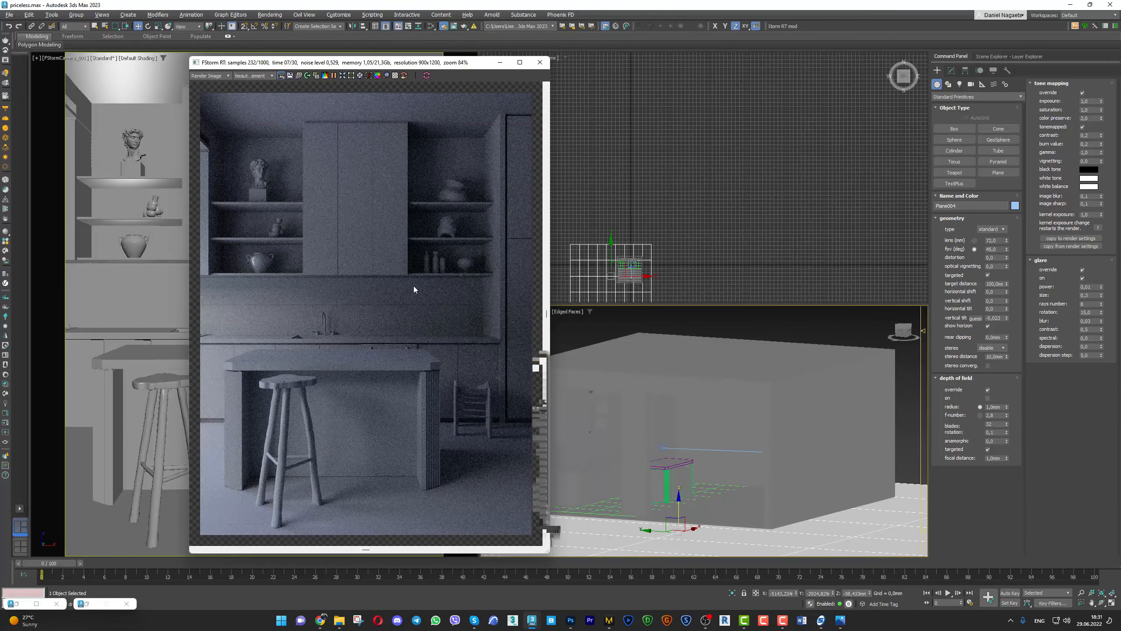
# Compare the kitchen render with and without the ground plane, and inspect it closely against the reference photo
pyautogui.hotkey('ctrl', 'z')
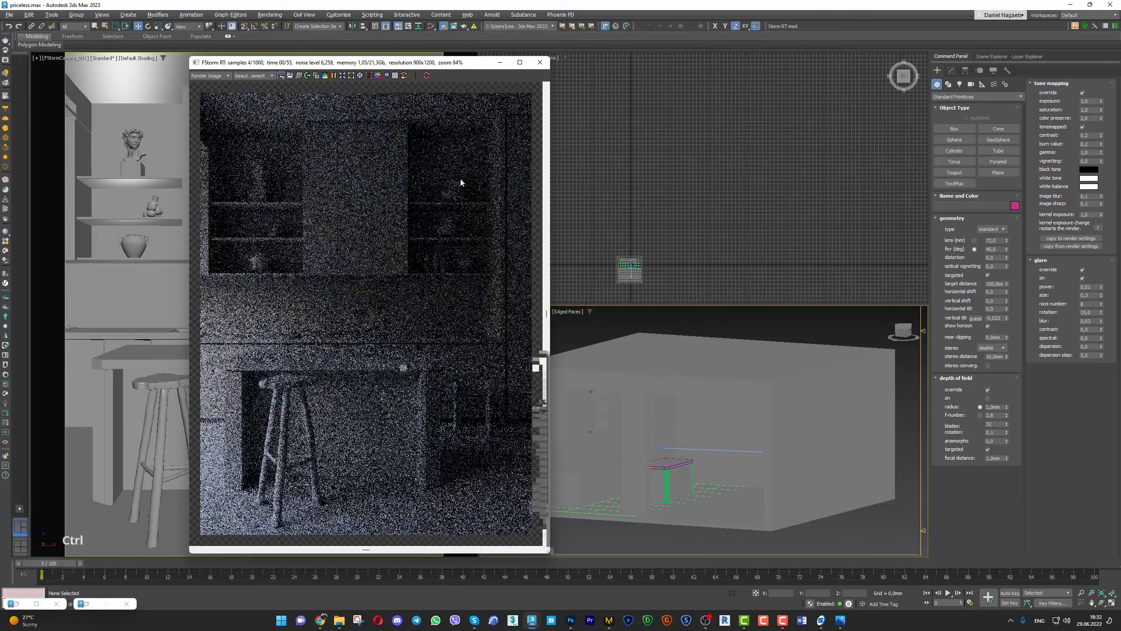
pyautogui.hotkey('ctrl', 'y')
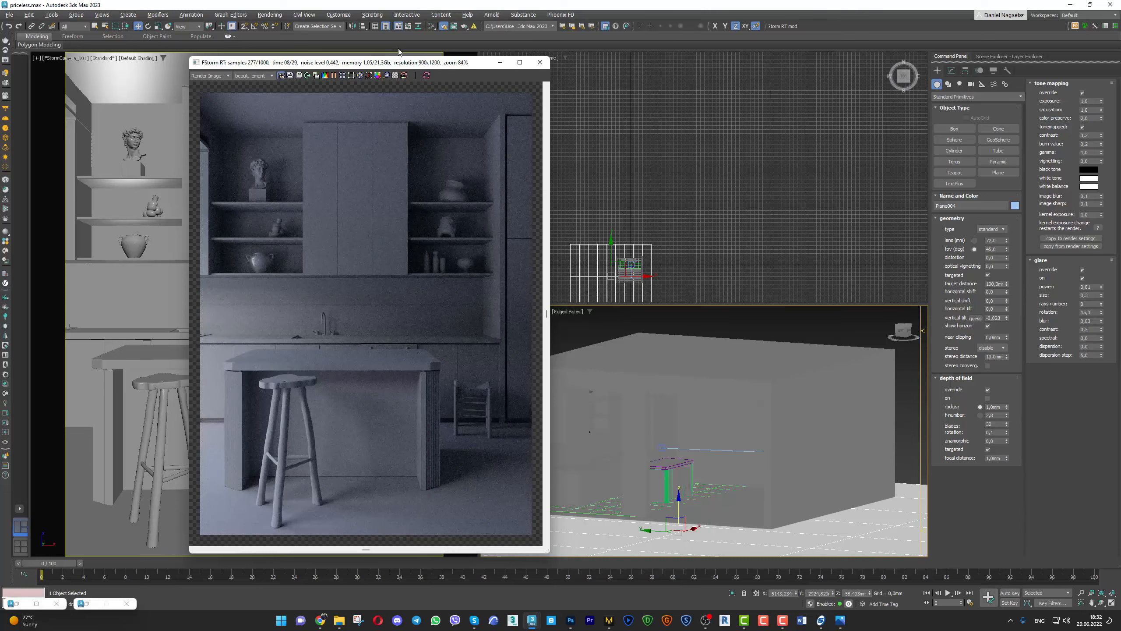
pyautogui.scroll(6, 272, 239)
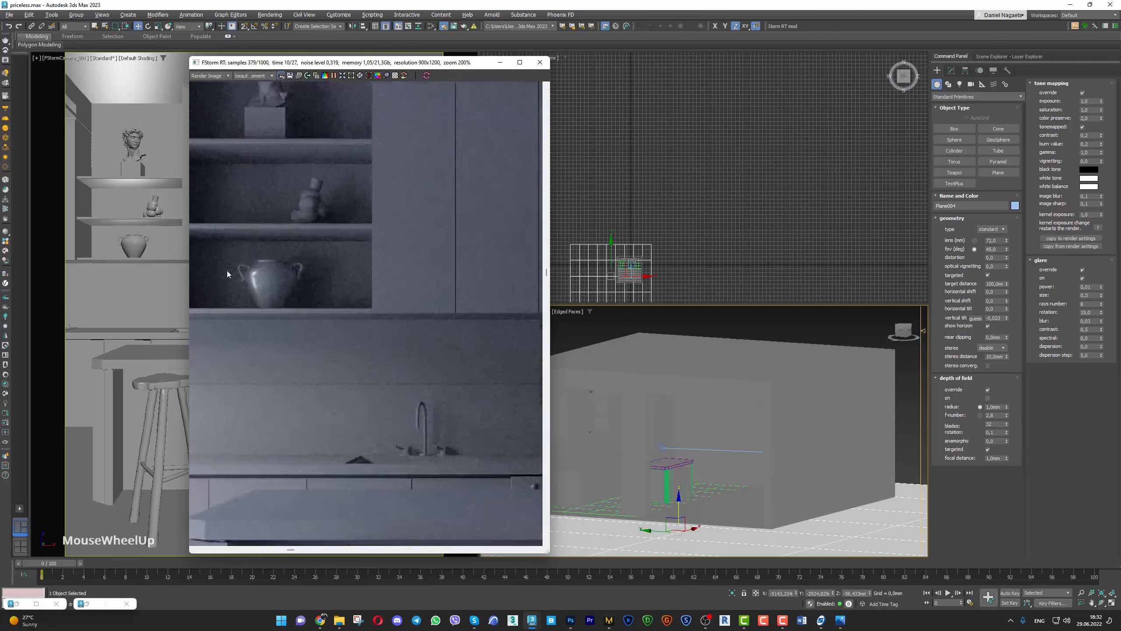
pyautogui.scroll(-8, 373, 245)
pyautogui.middleClick(387, 301)
pyautogui.moveTo(399, 335)
pyautogui.mouseDown(button='middle')
pyautogui.moveTo(406, 360)
pyautogui.moveTo(382, 343)
pyautogui.mouseUp(button='middle')
pyautogui.scroll(1, 395, 346)
pyautogui.moveTo(1120, 56); pyautogui.dragTo(839, 37)
pyautogui.scroll(2, 421, 356)
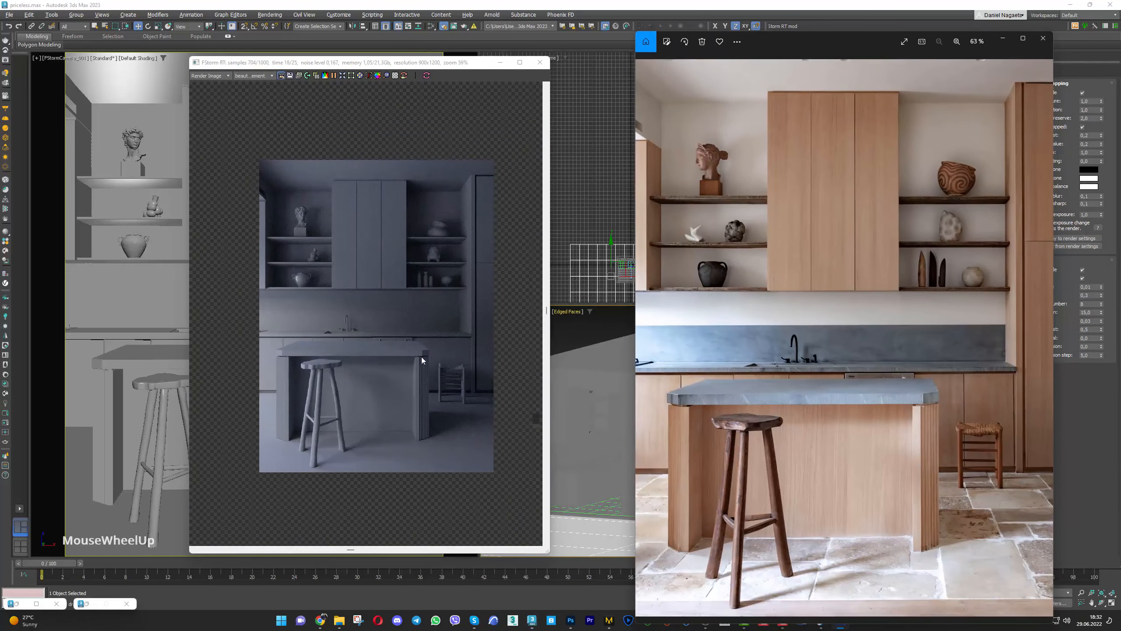
pyautogui.scroll(-1, 380, 284)
pyautogui.moveTo(380, 284); pyautogui.dragTo(395, 297, button='middle')
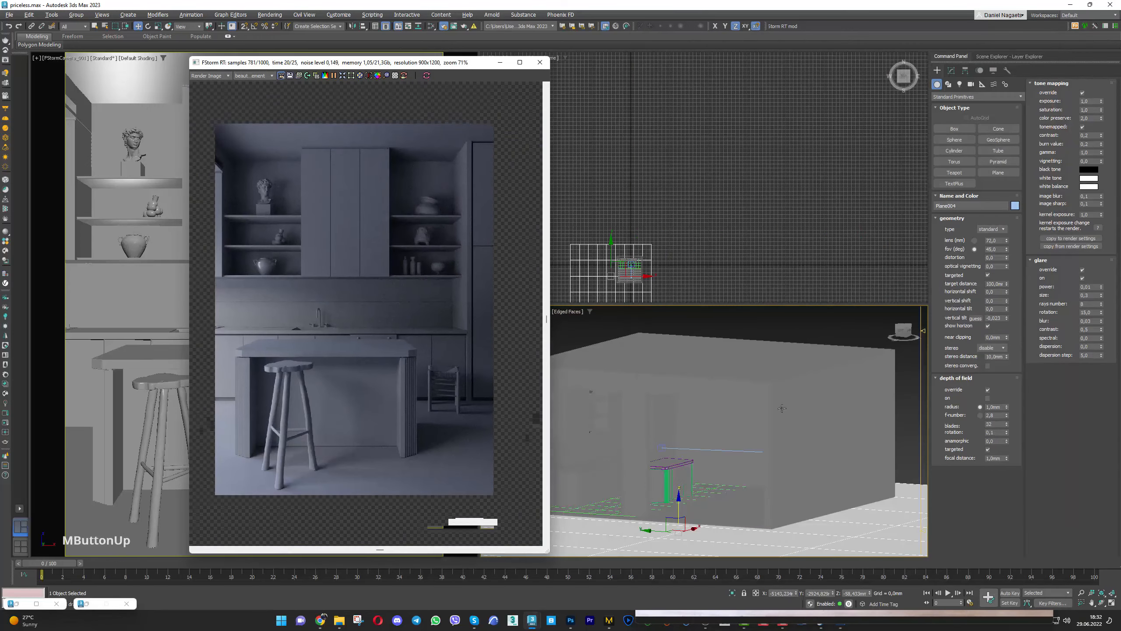
# Lower the saturation of the environment's FStormColorCorrection map to 0.64
pyautogui.moveTo(290, 65); pyautogui.dragTo(168, 72)
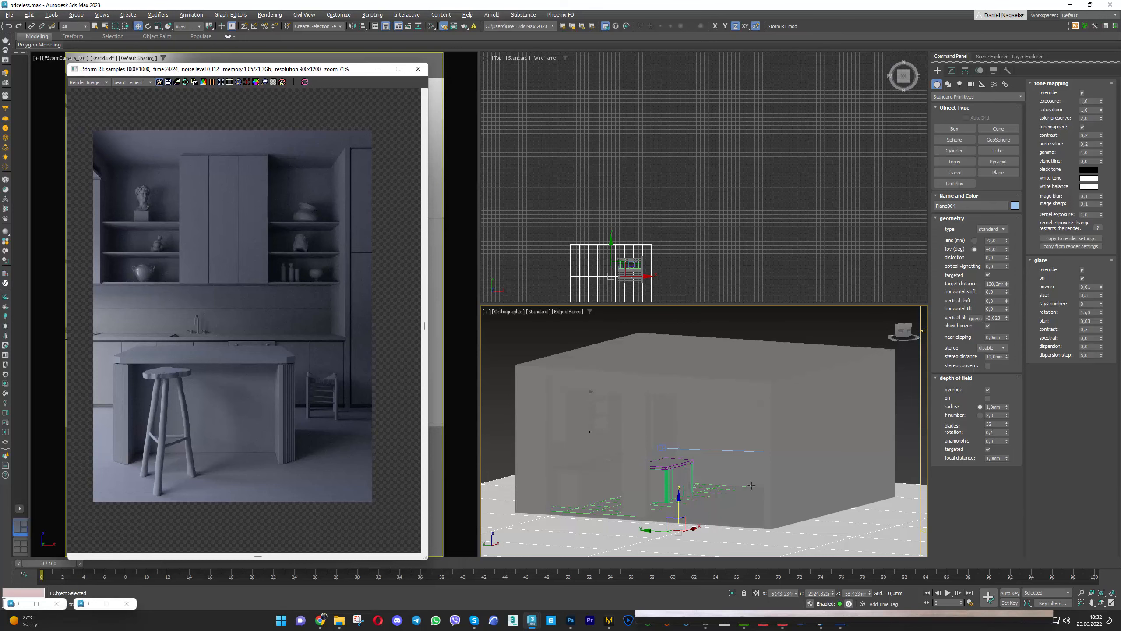
pyautogui.moveTo(717, 438); pyautogui.dragTo(716, 437, button='middle')
pyautogui.press('m')
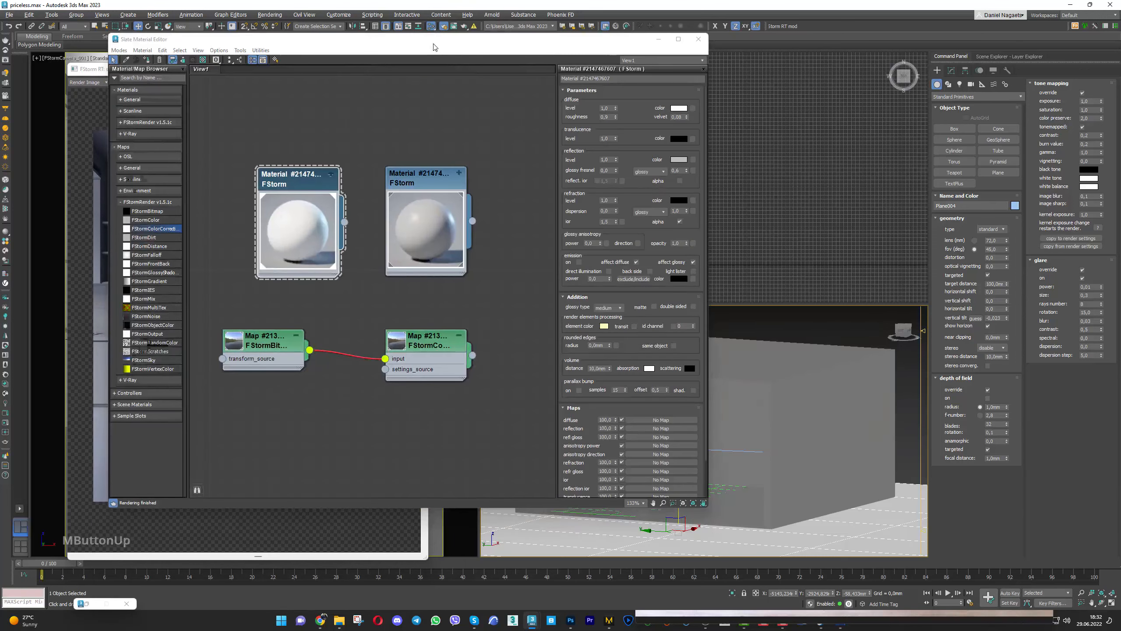
pyautogui.moveTo(435, 43); pyautogui.dragTo(815, 69)
pyautogui.doubleClick(814, 371)
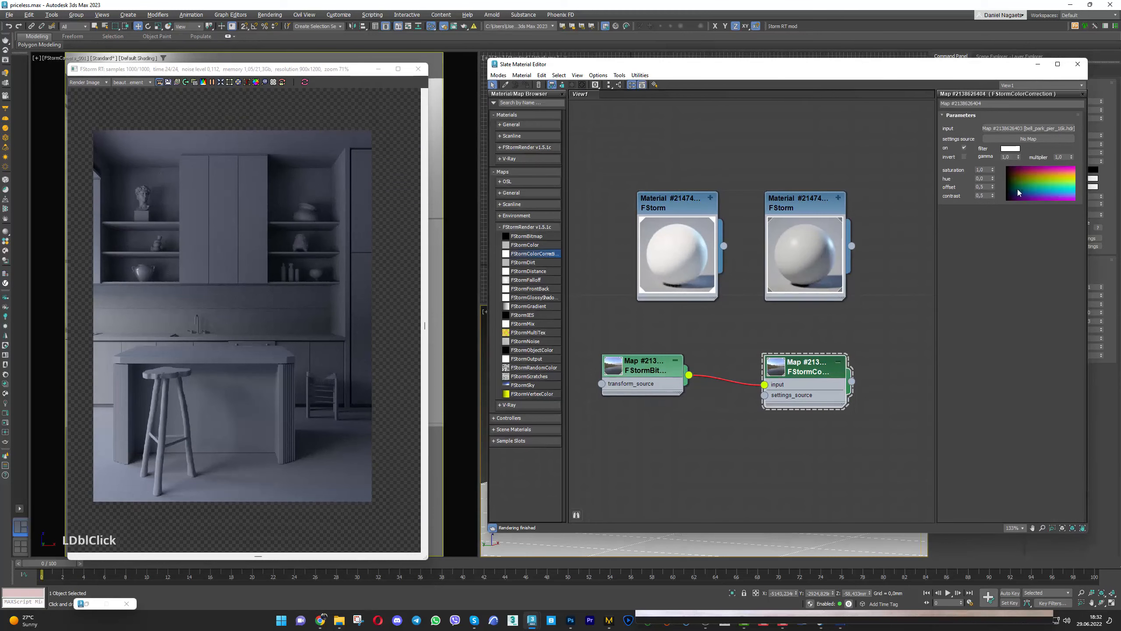
pyautogui.moveTo(993, 171); pyautogui.dragTo(997, 190)
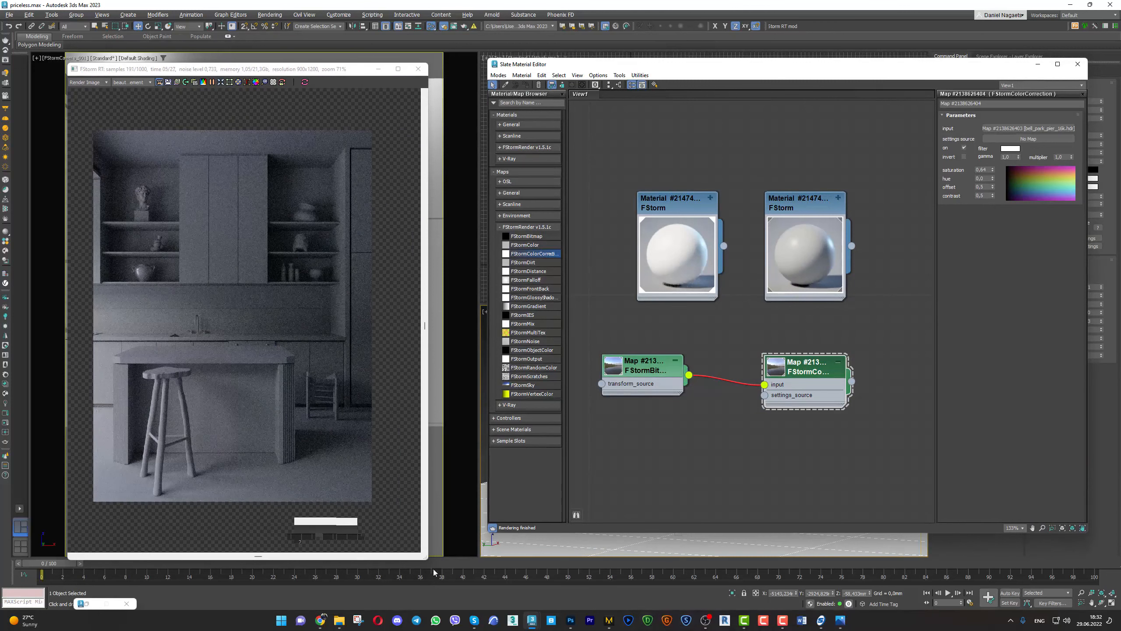
# Bring up the kitchen reference photo and open it in Adobe Photoshop 2022
pyautogui.click(339, 619)
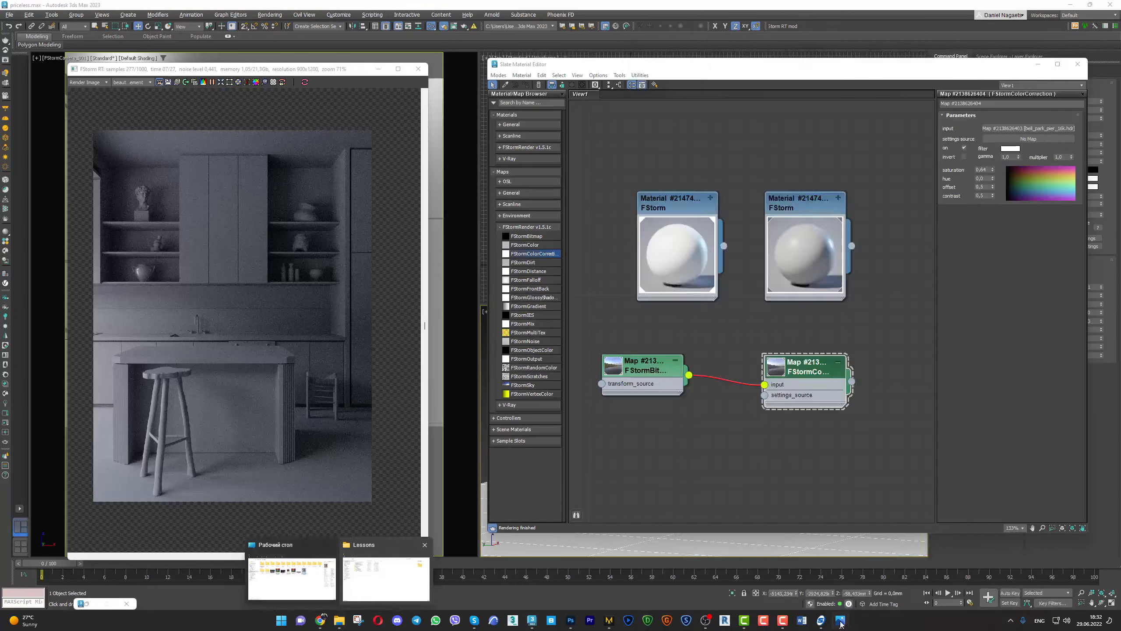
pyautogui.click(841, 623)
pyautogui.rightClick(782, 295)
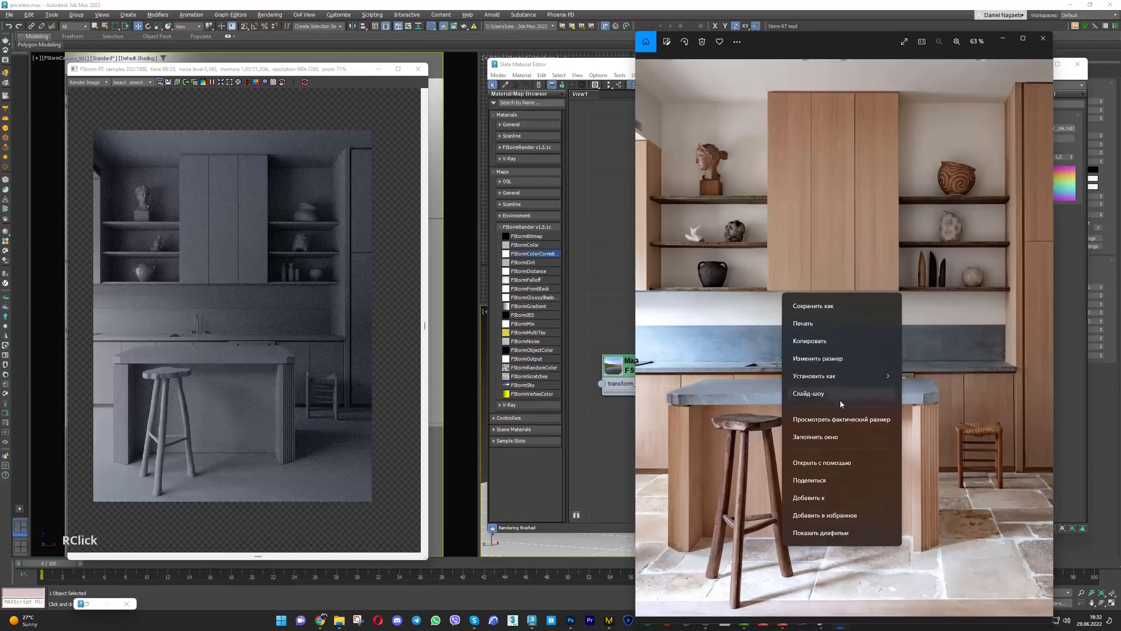
pyautogui.click(842, 462)
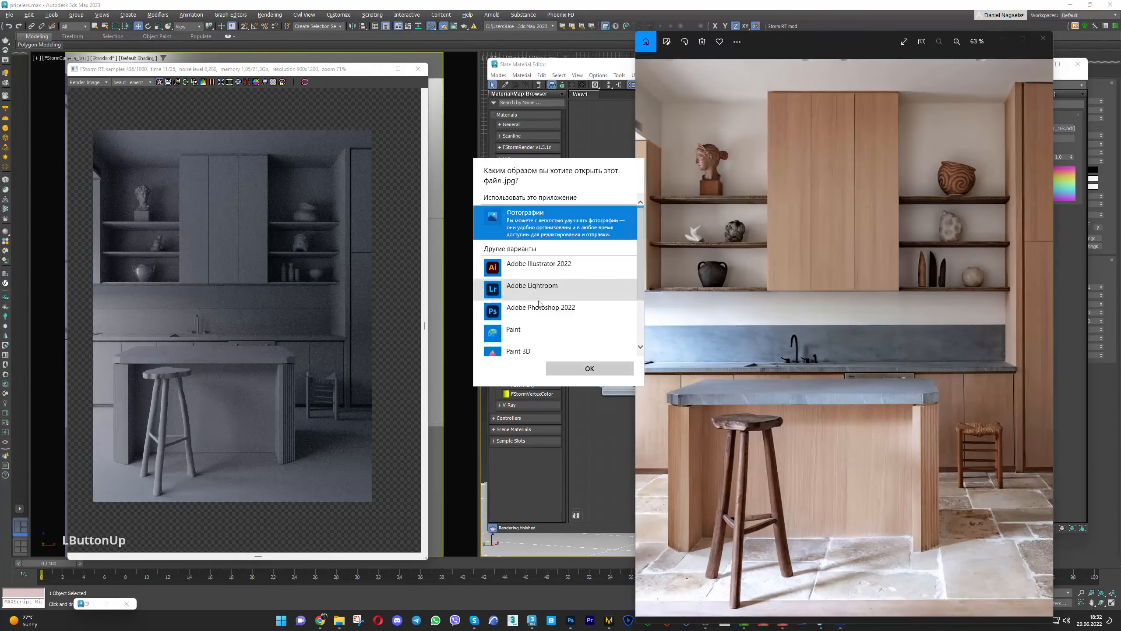
pyautogui.click(617, 311)
pyautogui.click(608, 367)
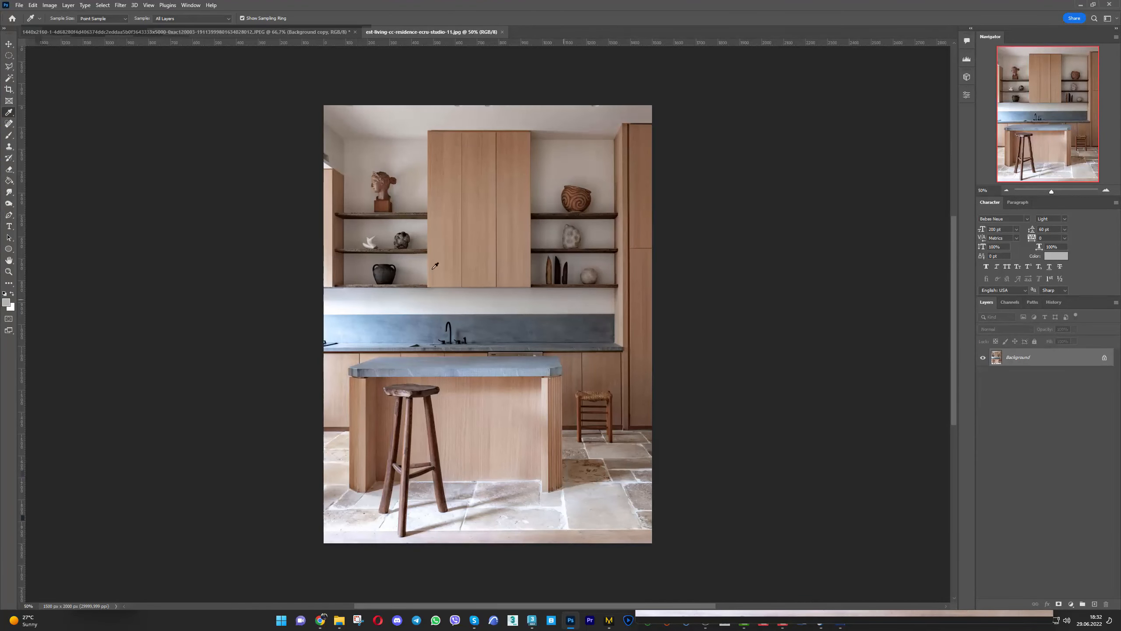
# Duplicate the photo's background layer twice, keeping the default layer names
pyautogui.rightClick(1006, 357)
pyautogui.click(1020, 375)
pyautogui.click(631, 181)
pyautogui.rightClick(1033, 360)
pyautogui.click(939, 273)
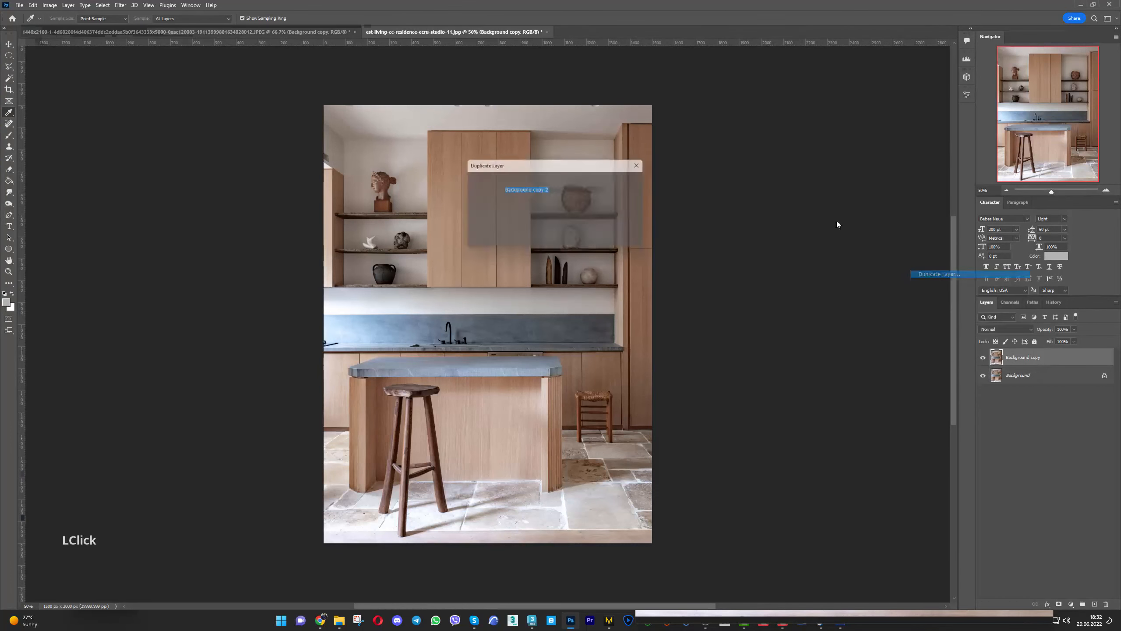
pyautogui.click(625, 181)
# Apply the Average blur filter to the topmost layer copy and toggle its visibility to compare it with the photo
pyautogui.moveTo(120, 5); pyautogui.dragTo(145, 121)
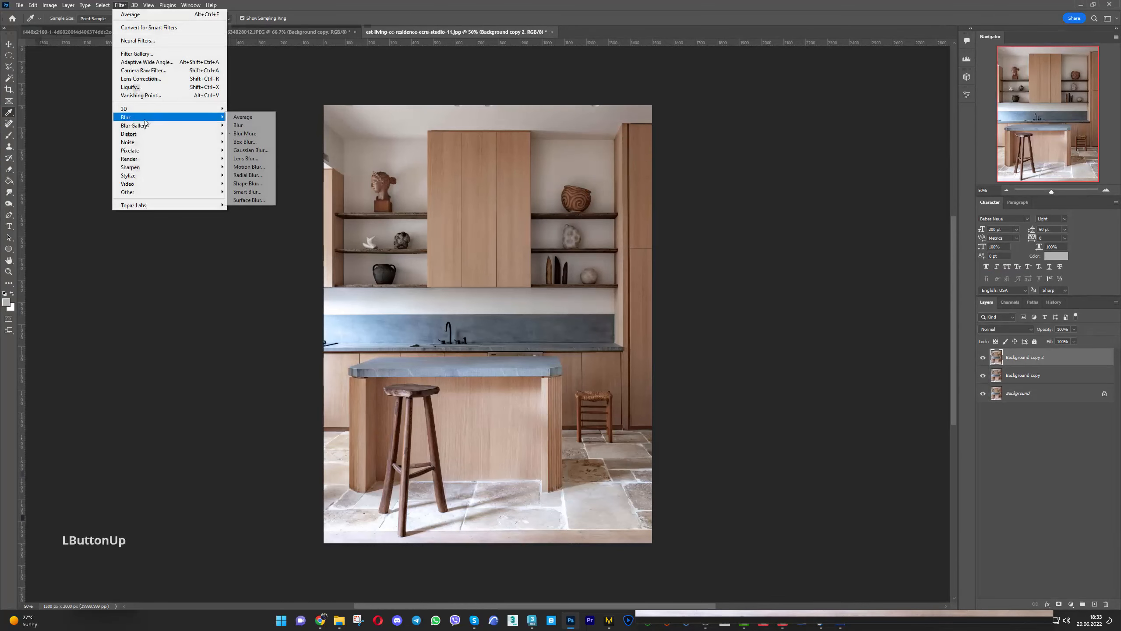
pyautogui.click(242, 117)
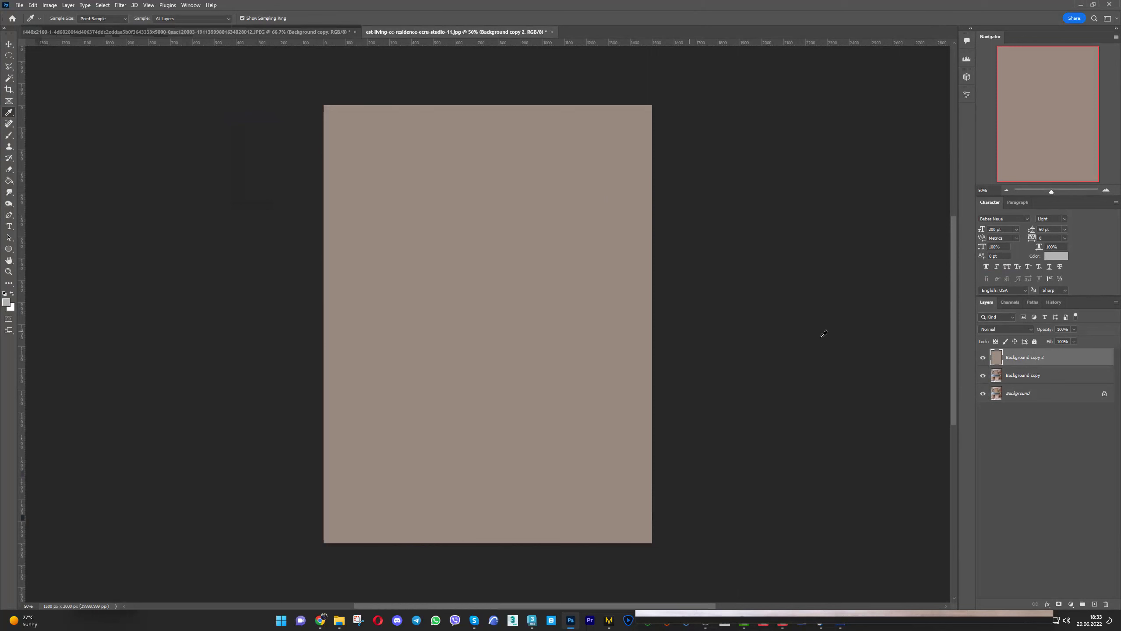
pyautogui.click(983, 357)
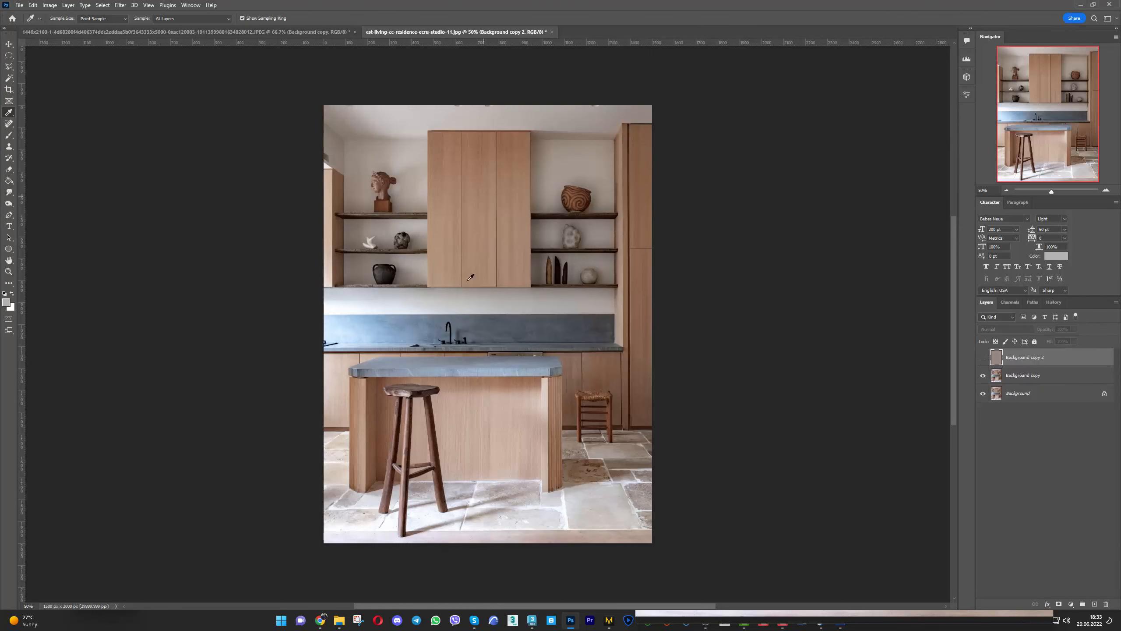
pyautogui.click(983, 357)
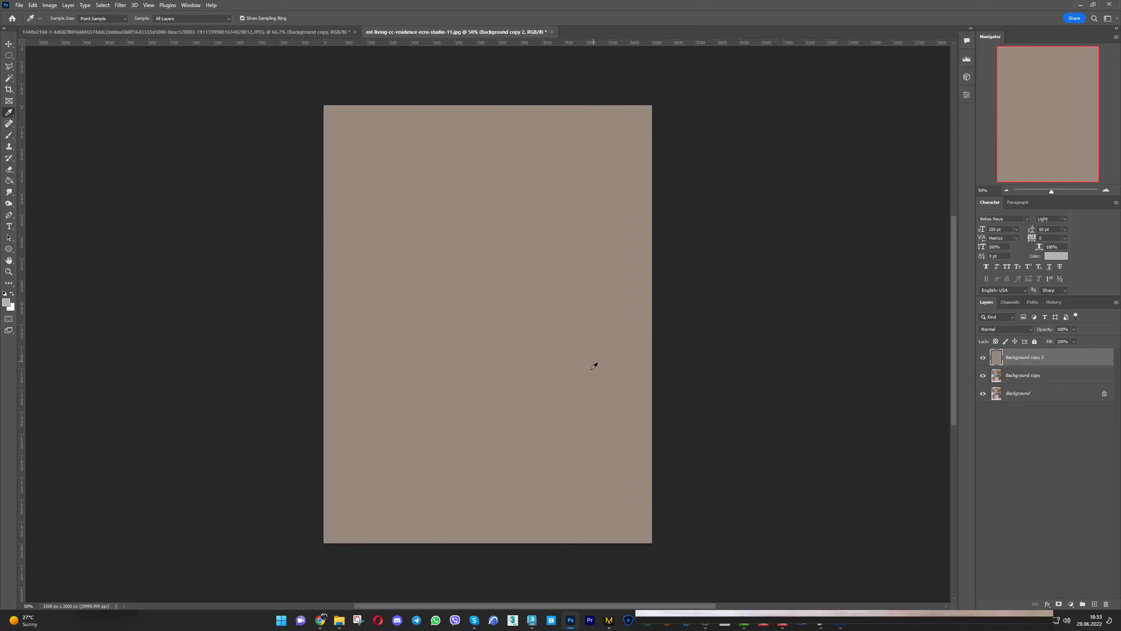
# Return to 3ds Max, open the grey FStorm material's parameters, and shrink the main window to uncover the desktop behind it
pyautogui.click(1080, 4)
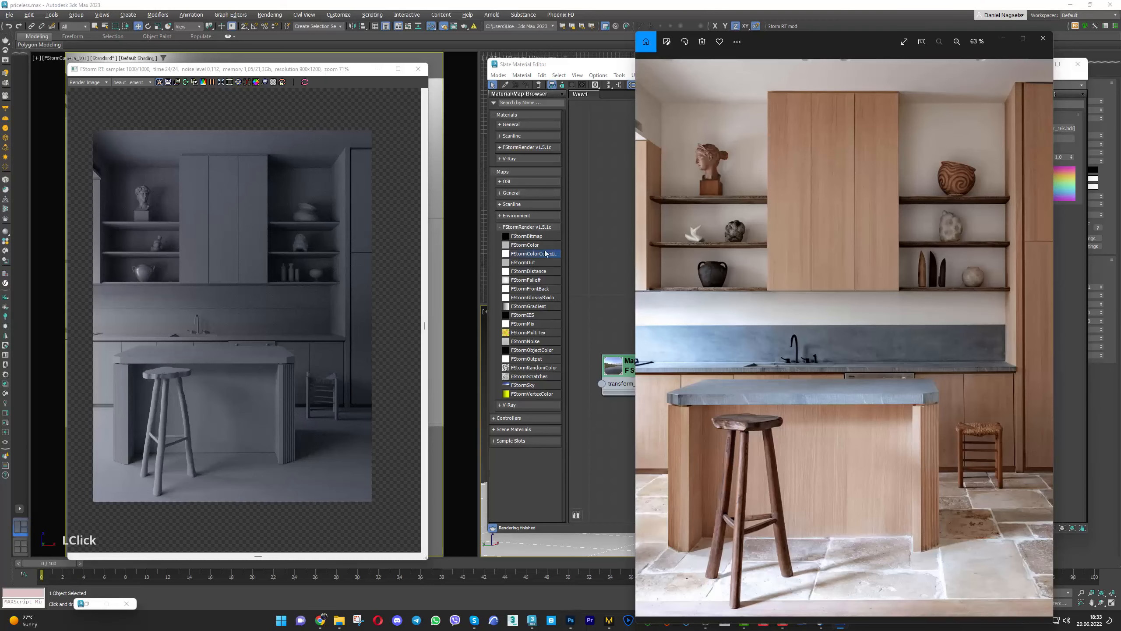
pyautogui.click(604, 203)
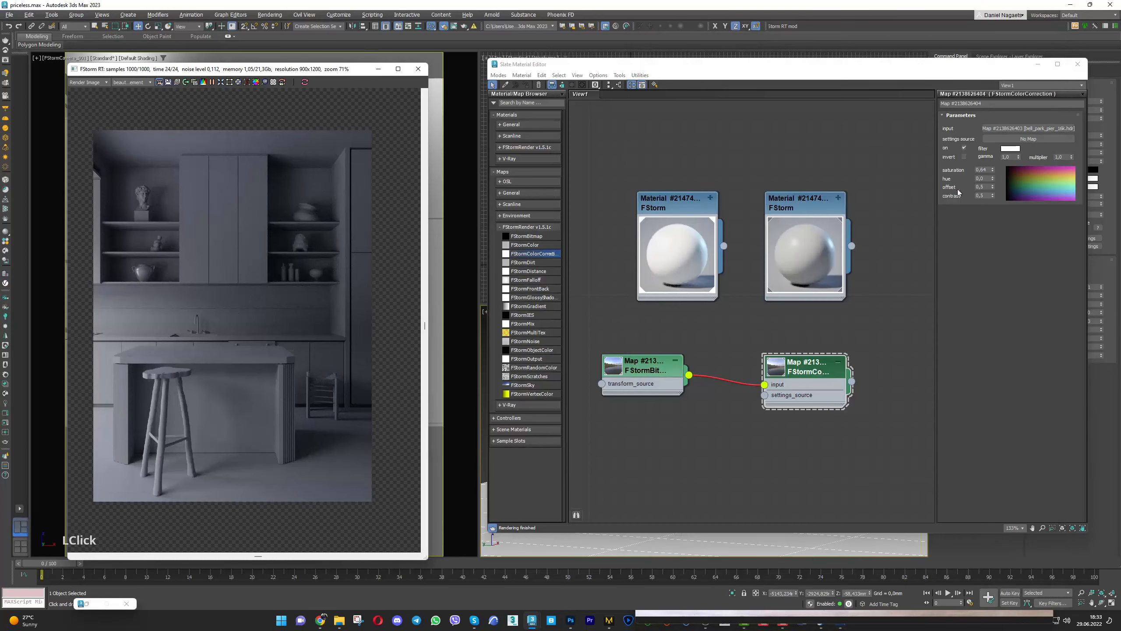
pyautogui.moveTo(806, 67); pyautogui.dragTo(639, 91)
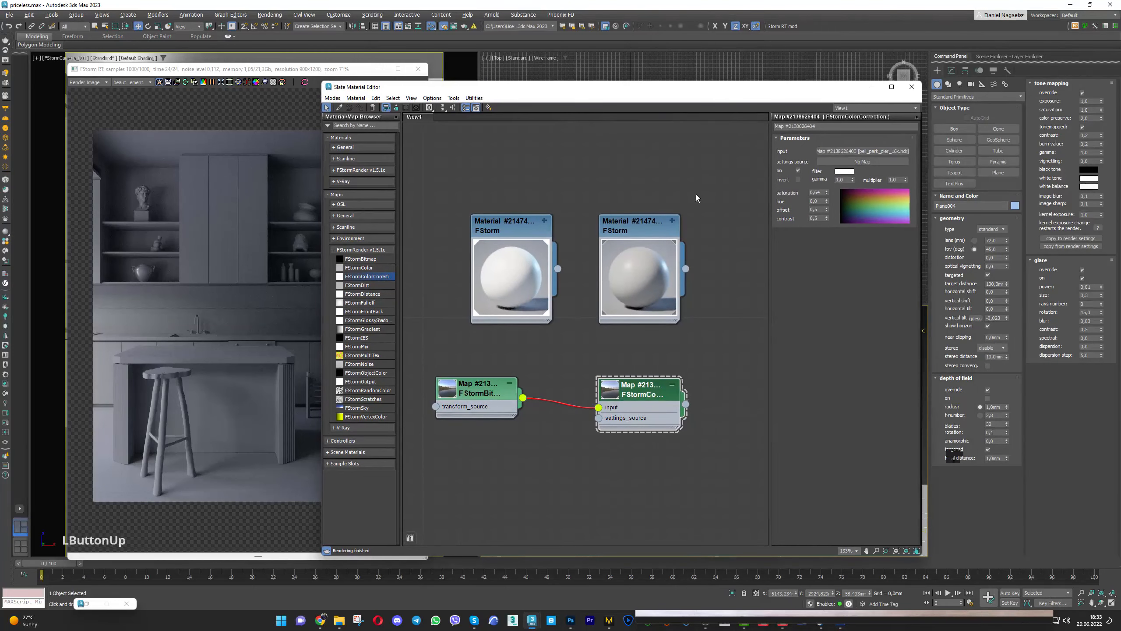
pyautogui.doubleClick(639, 228)
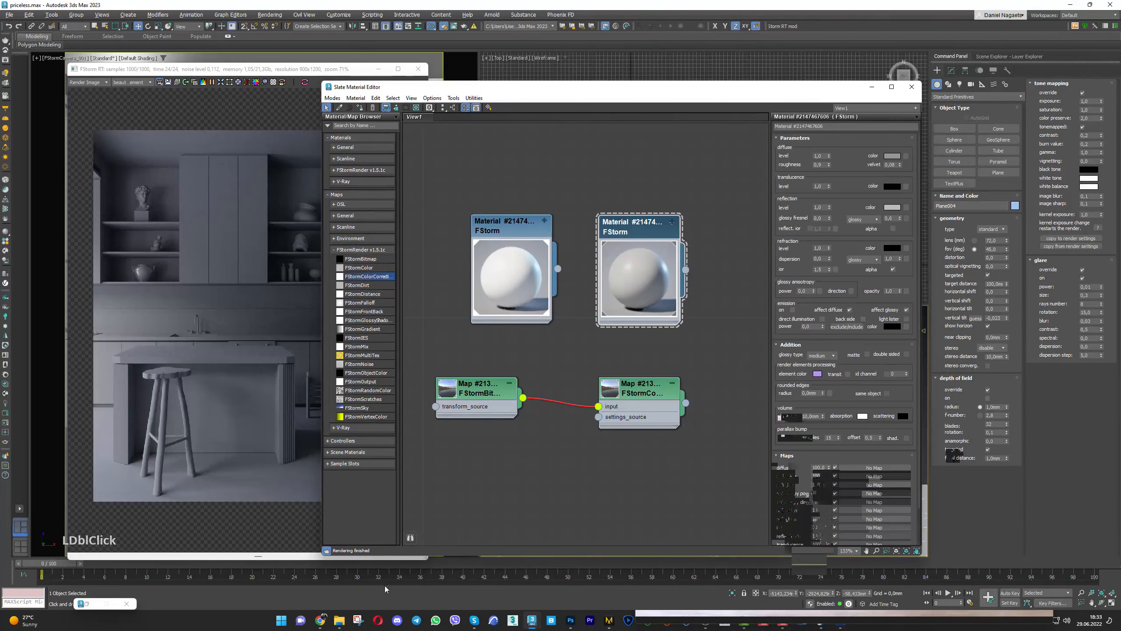
pyautogui.moveTo(786, 4); pyautogui.dragTo(688, 20)
pyautogui.moveTo(653, 96); pyautogui.dragTo(521, 90)
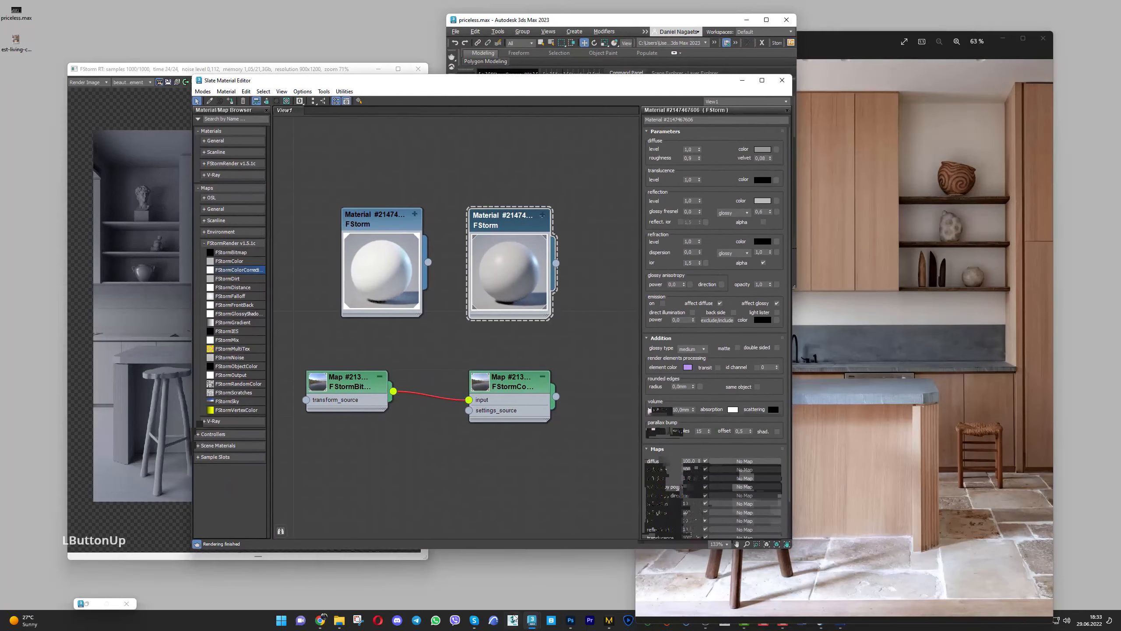
# Bring Photoshop up behind the 3ds Max windows and sample the averaged photo color as the grey FStorm material's diffuse color
pyautogui.click(570, 620)
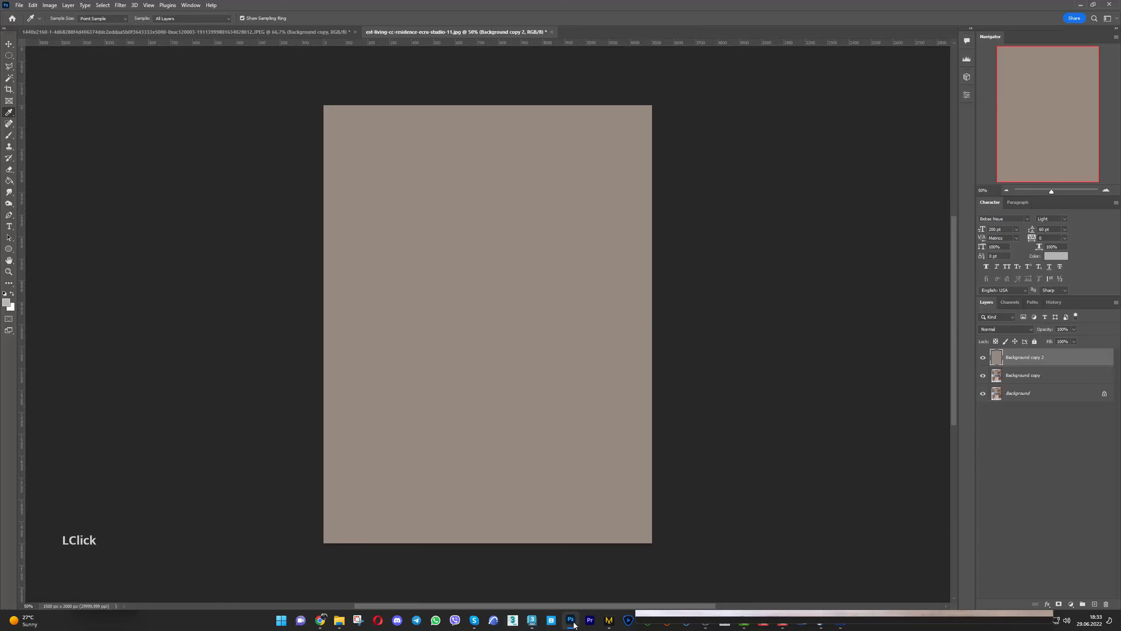
pyautogui.moveTo(792, 6); pyautogui.dragTo(789, 6)
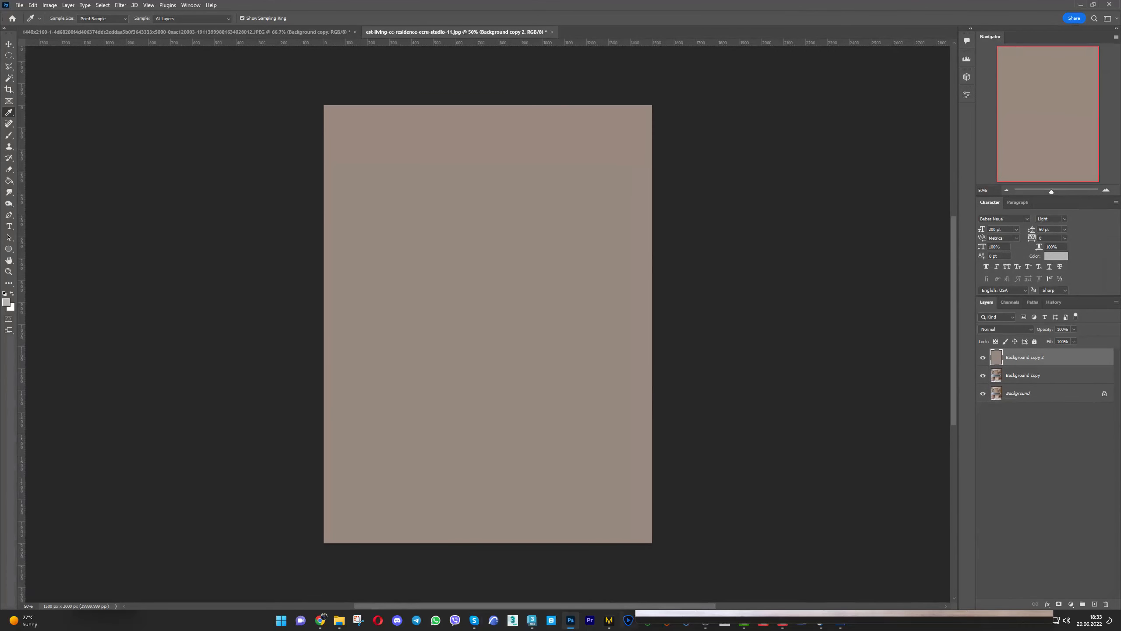
pyautogui.click(530, 625)
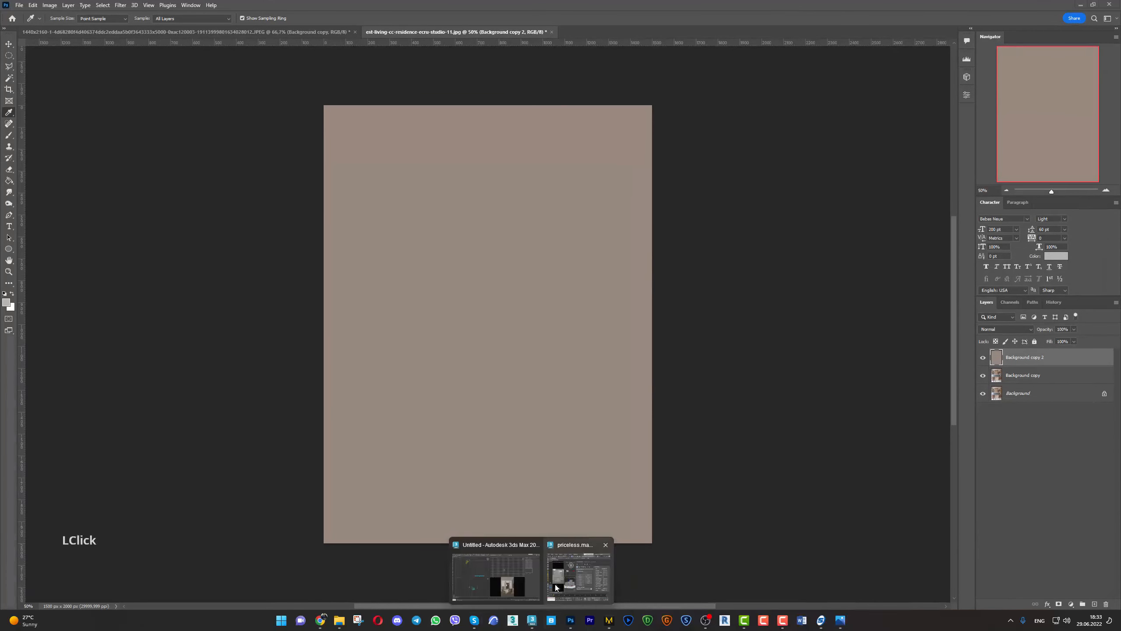
pyautogui.moveTo(562, 581)
pyautogui.moveTo(501, 585)
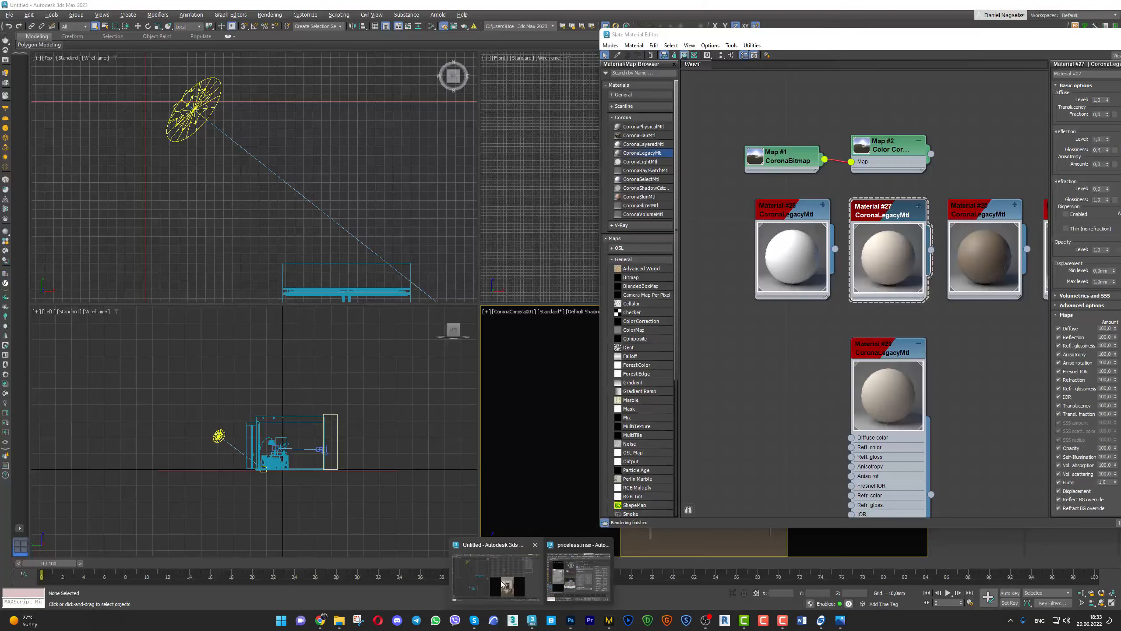
pyautogui.click(557, 583)
pyautogui.click(764, 150)
pyautogui.click(742, 101)
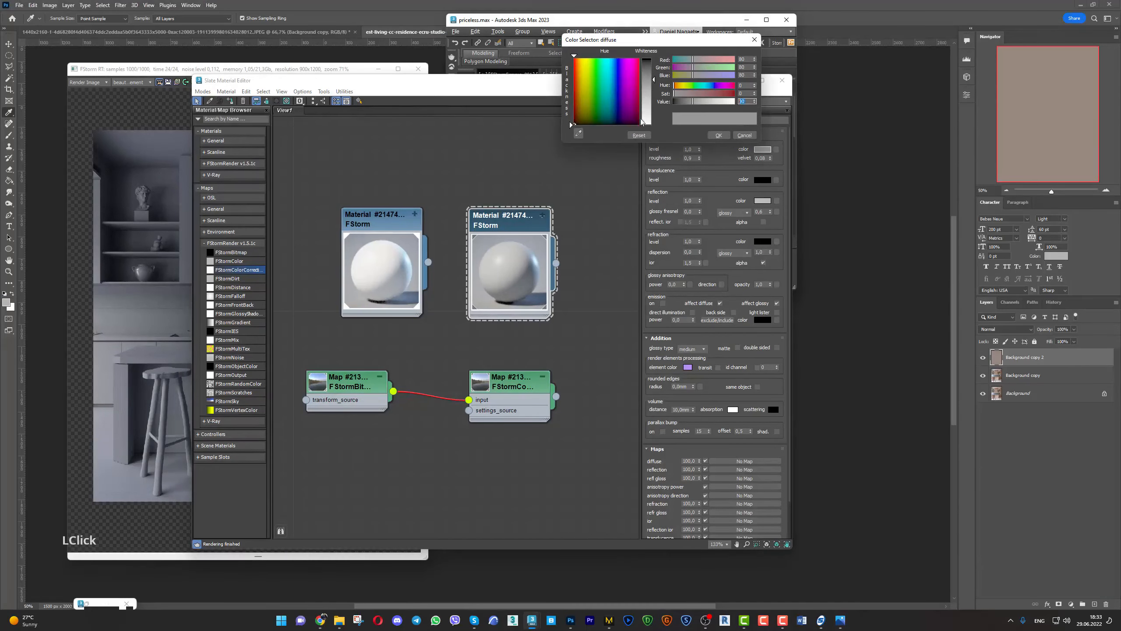
pyautogui.click(578, 133)
pyautogui.click(1059, 114)
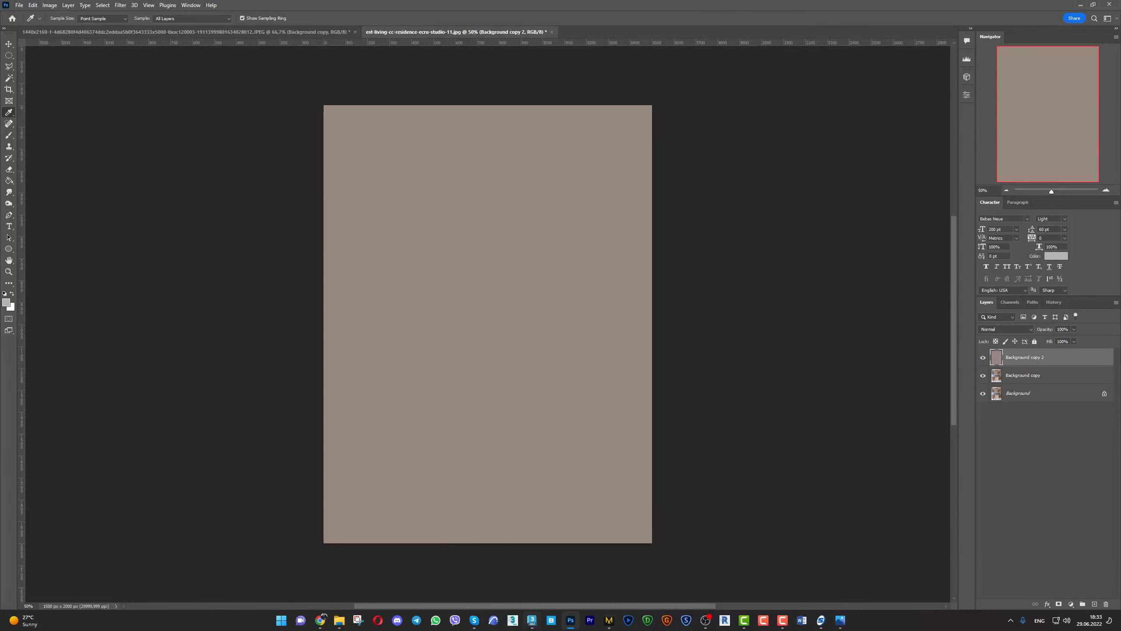
# Return to the 3ds Max diffuse color selector and set the sampled color's value to 70
pyautogui.moveTo(531, 621)
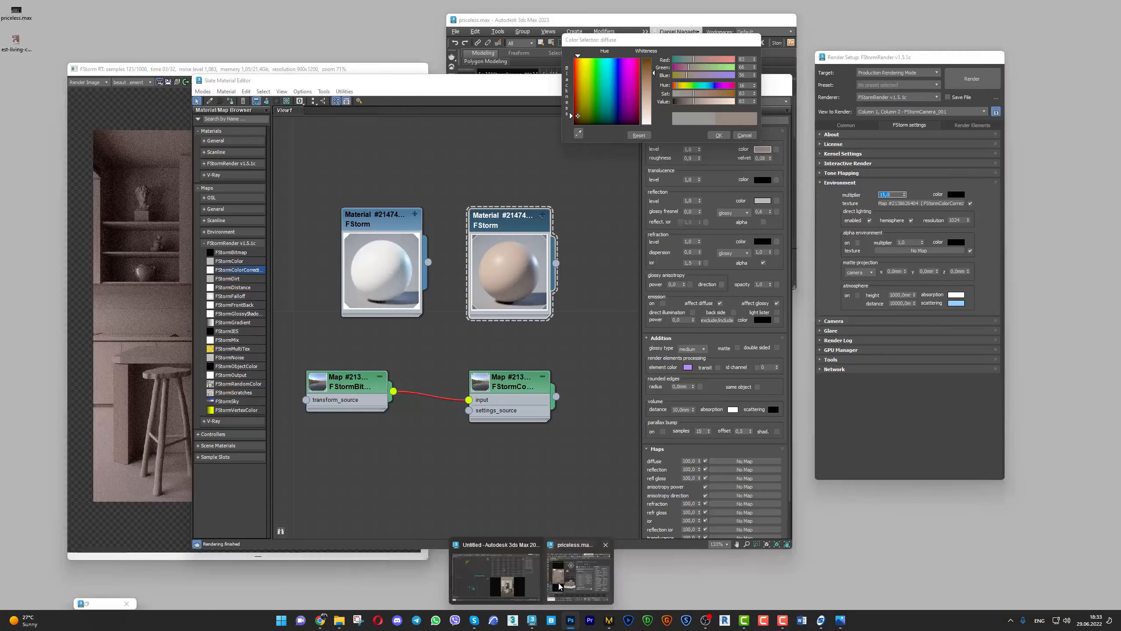
pyautogui.click(559, 593)
pyautogui.click(745, 101)
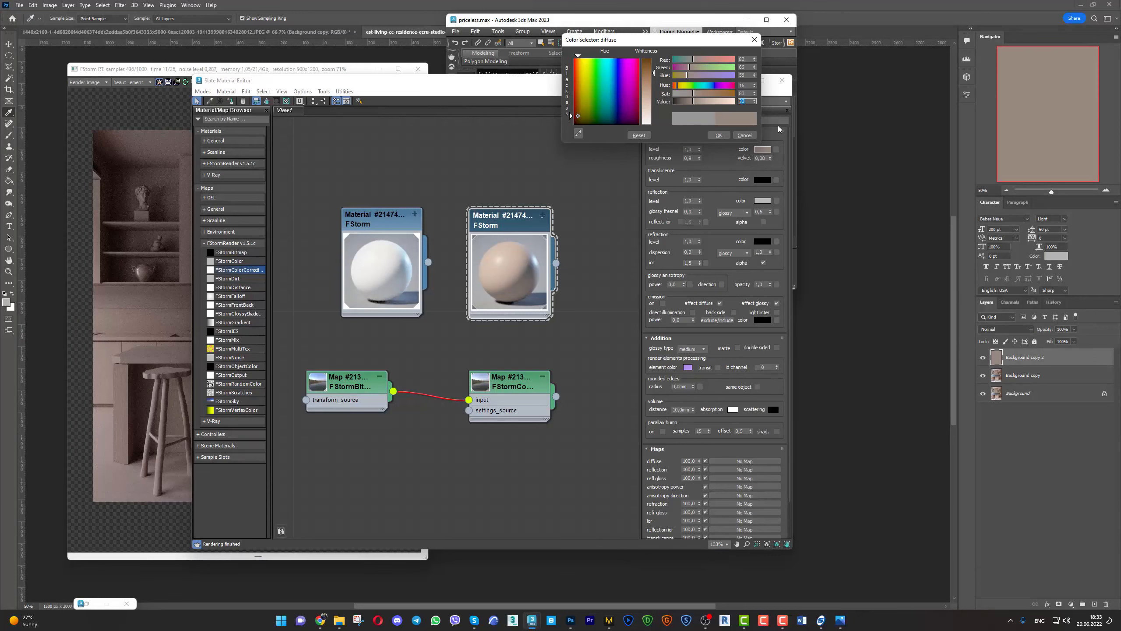
pyautogui.write('70')
pyautogui.press('Return')
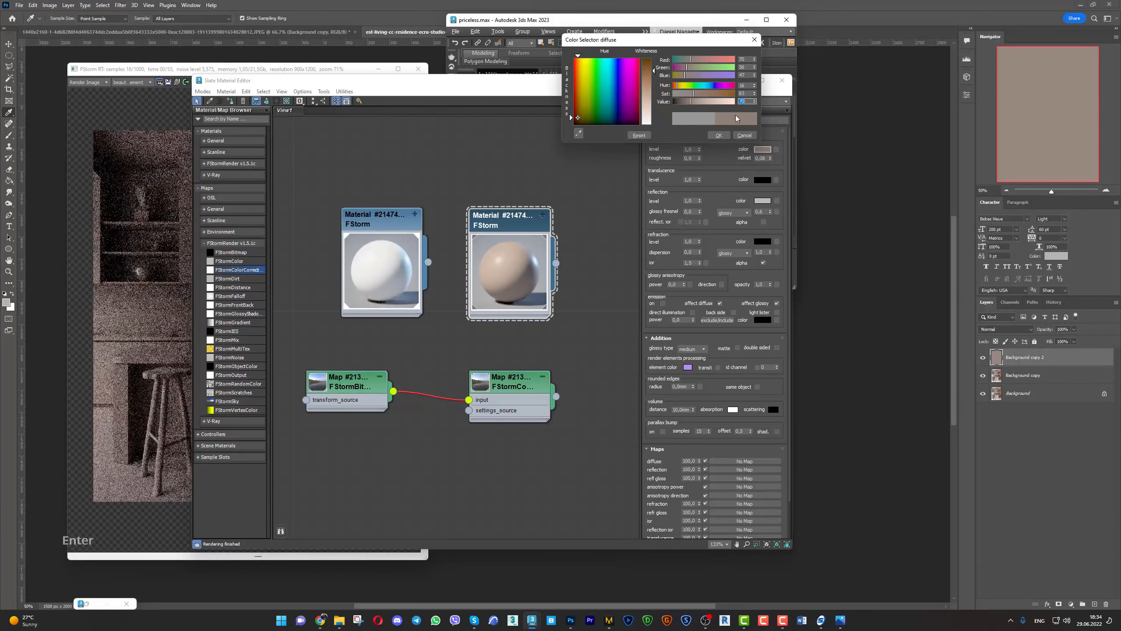
# Rearrange the color selector and render window to examine the whole kitchen render with the tinted material
pyautogui.moveTo(609, 44); pyautogui.dragTo(788, 39)
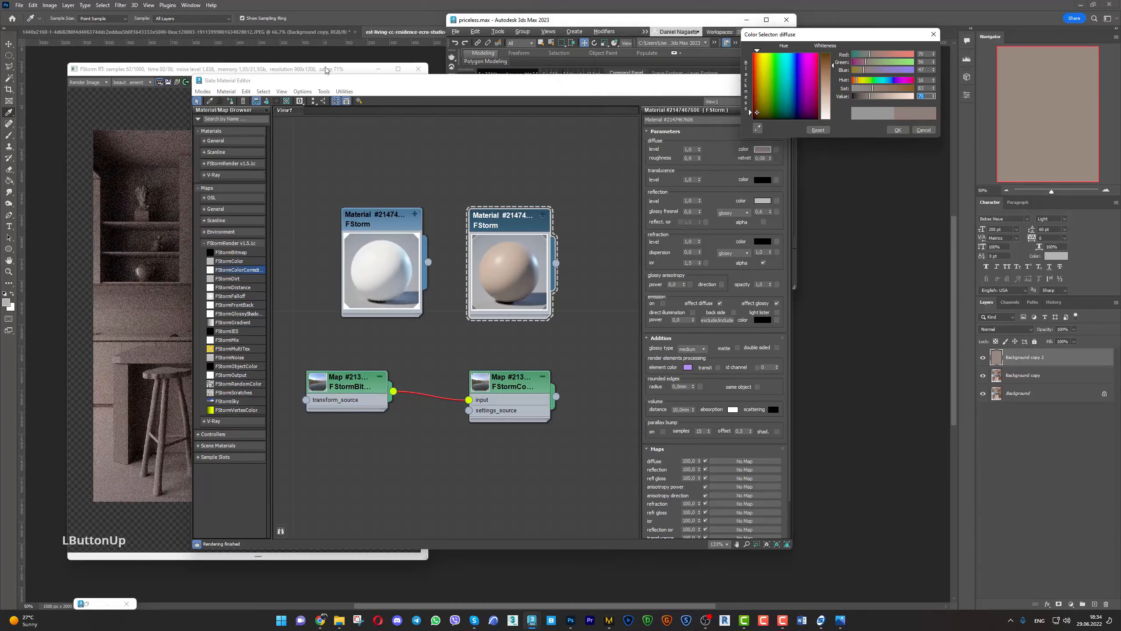
pyautogui.moveTo(227, 72); pyautogui.dragTo(349, 81)
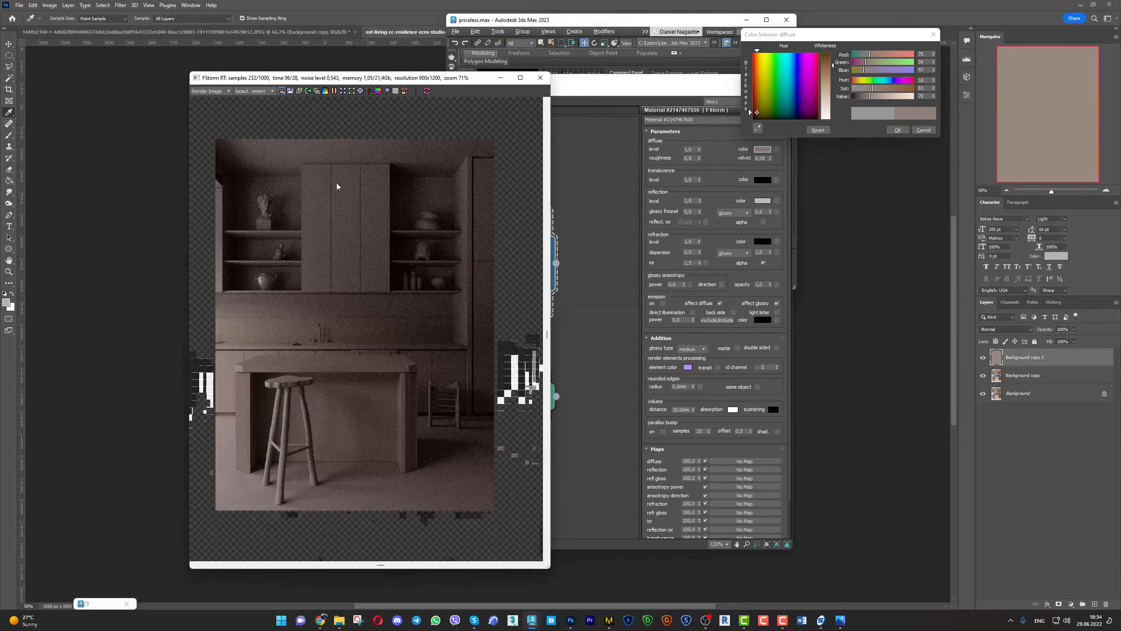
pyautogui.moveTo(481, 76); pyautogui.dragTo(426, 70)
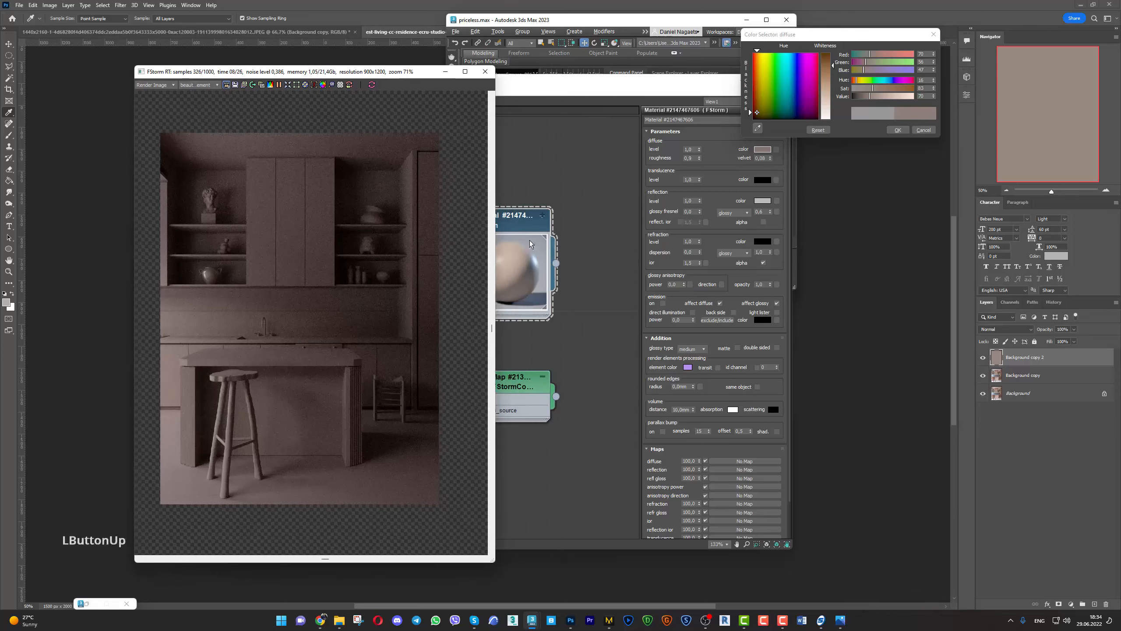
# Bring the material editor forward, restore 3ds Max to full size and accept the tinted FStorm material's diffuse color
pyautogui.moveTo(559, 264); pyautogui.dragTo(633, 279, button='middle')
pyautogui.click(591, 234)
pyautogui.doubleClick(592, 235)
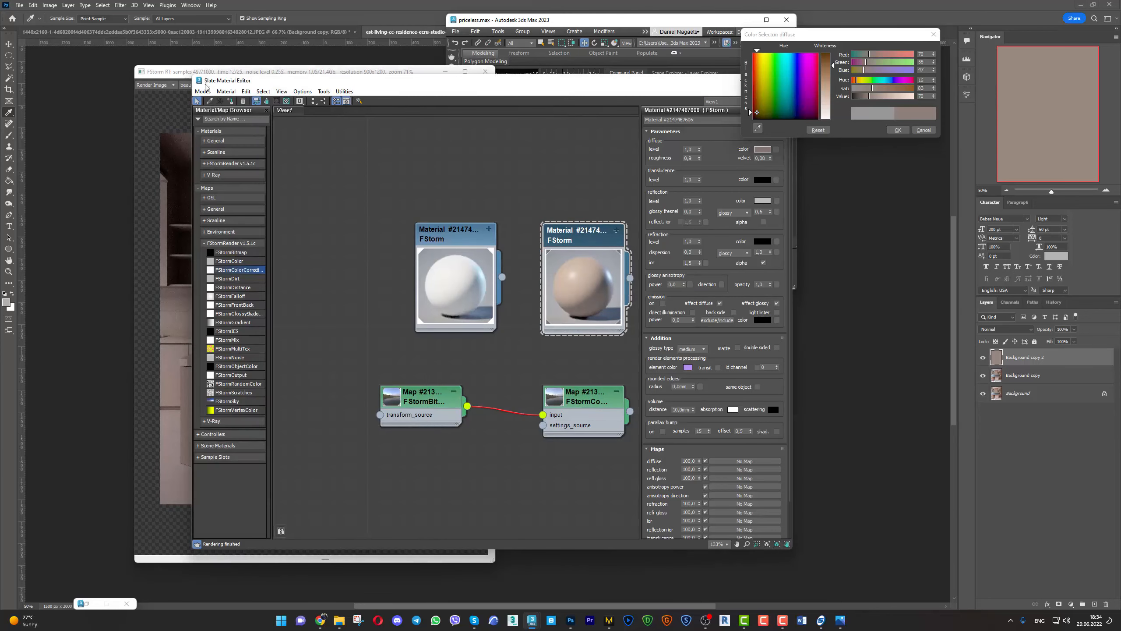
pyautogui.moveTo(174, 80); pyautogui.dragTo(210, 66)
pyautogui.click(765, 20)
pyautogui.click(897, 130)
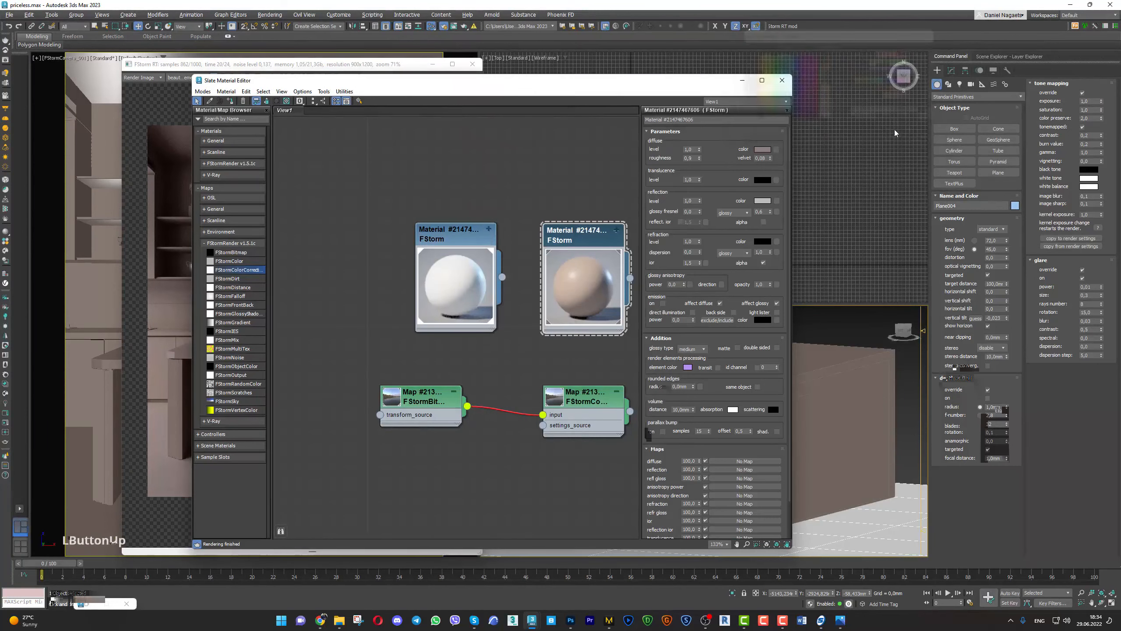
# Try a different saturation on the environment's FStormColorCorrection map
pyautogui.doubleClick(586, 405)
pyautogui.moveTo(550, 80); pyautogui.dragTo(827, 52)
pyautogui.moveTo(975, 157); pyautogui.dragTo(999, 371)
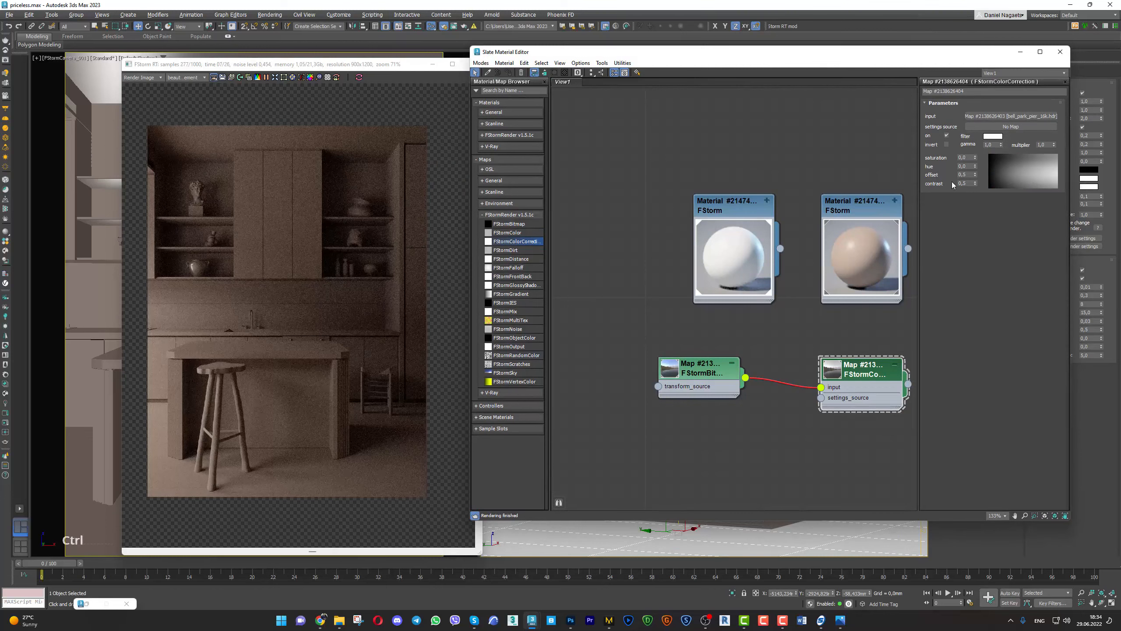
pyautogui.hotkey('ctrl', 'z')
# Enlarge the kitchen in the render window, reopen the tinted material's diffuse color and compare the render with the reference photo
pyautogui.moveTo(349, 67); pyautogui.dragTo(302, 49)
pyautogui.scroll(1, 295, 160)
pyautogui.moveTo(316, 186); pyautogui.dragTo(337, 165, button='middle')
pyautogui.doubleClick(876, 206)
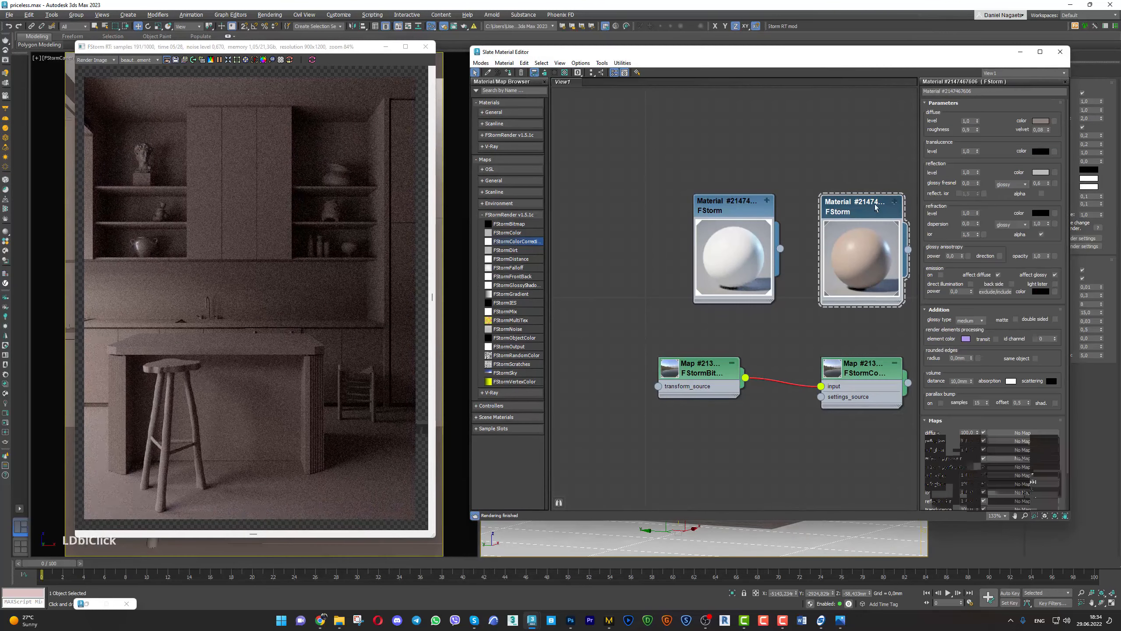
pyautogui.click(1040, 121)
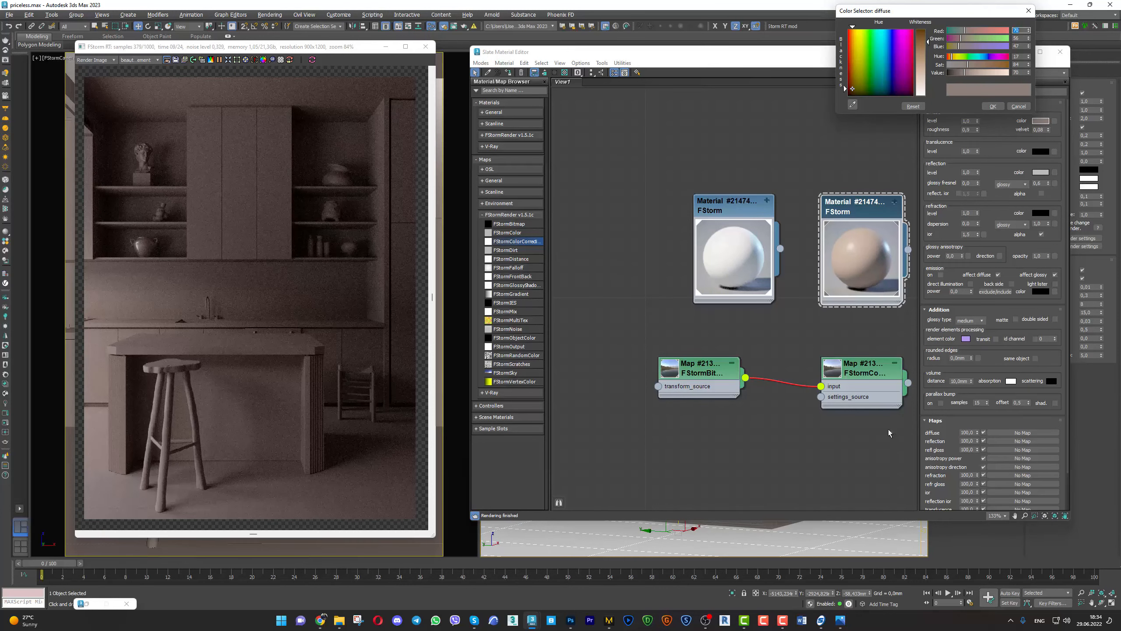
pyautogui.click(839, 621)
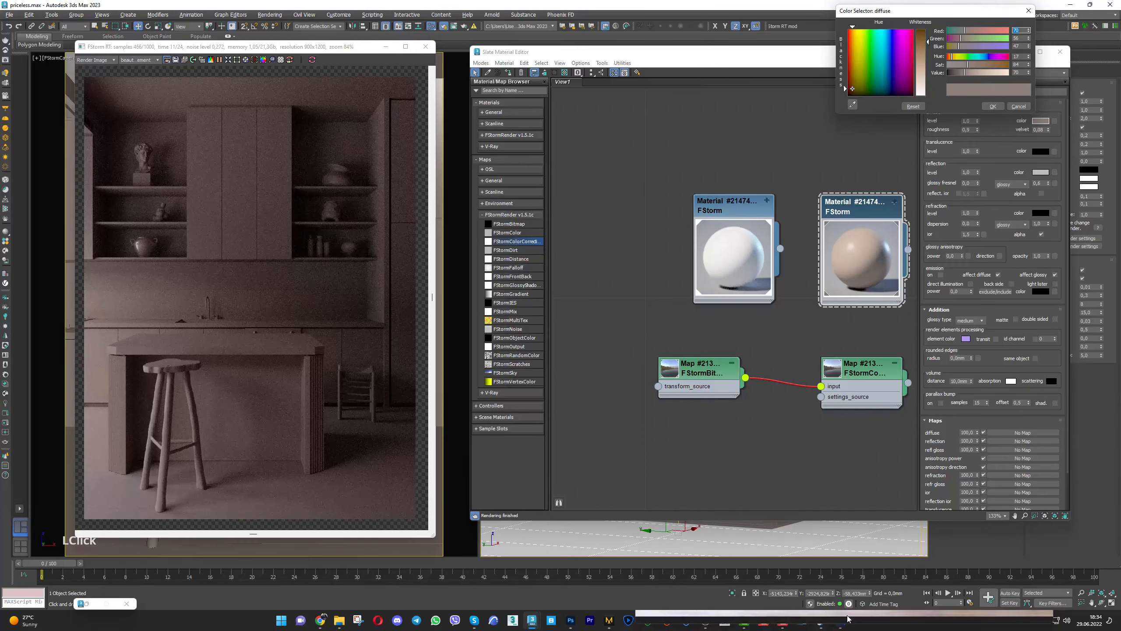
pyautogui.moveTo(803, 44); pyautogui.dragTo(1120, 40)
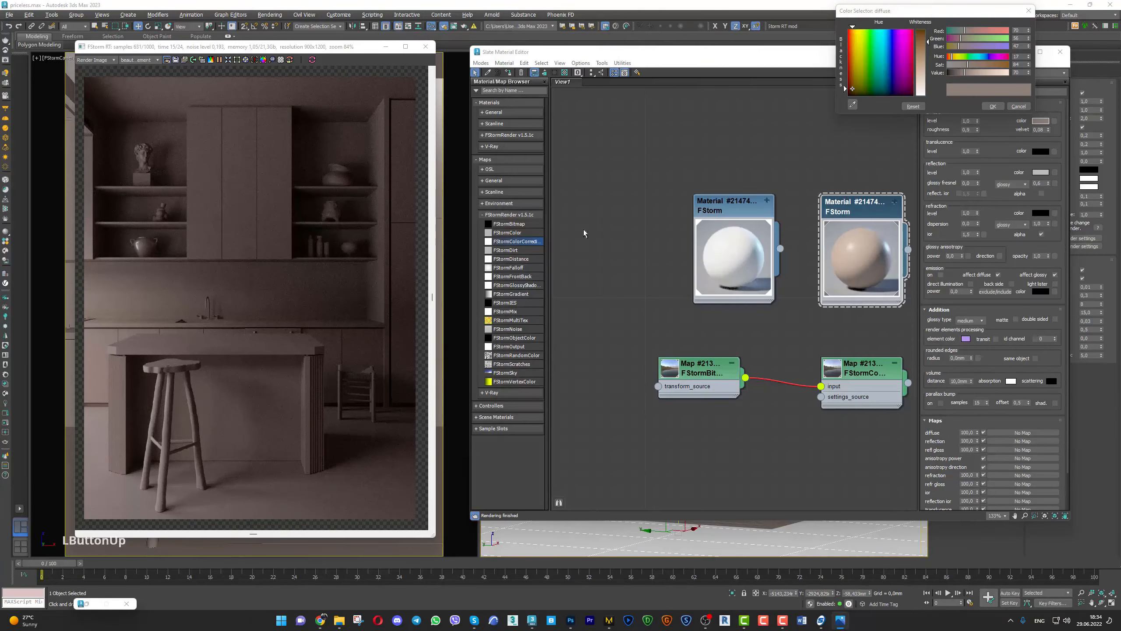
# Show the render window's tone mapping settings, raise the exposure to about 2.05 and set the burn value to 1.0
pyautogui.click(211, 60)
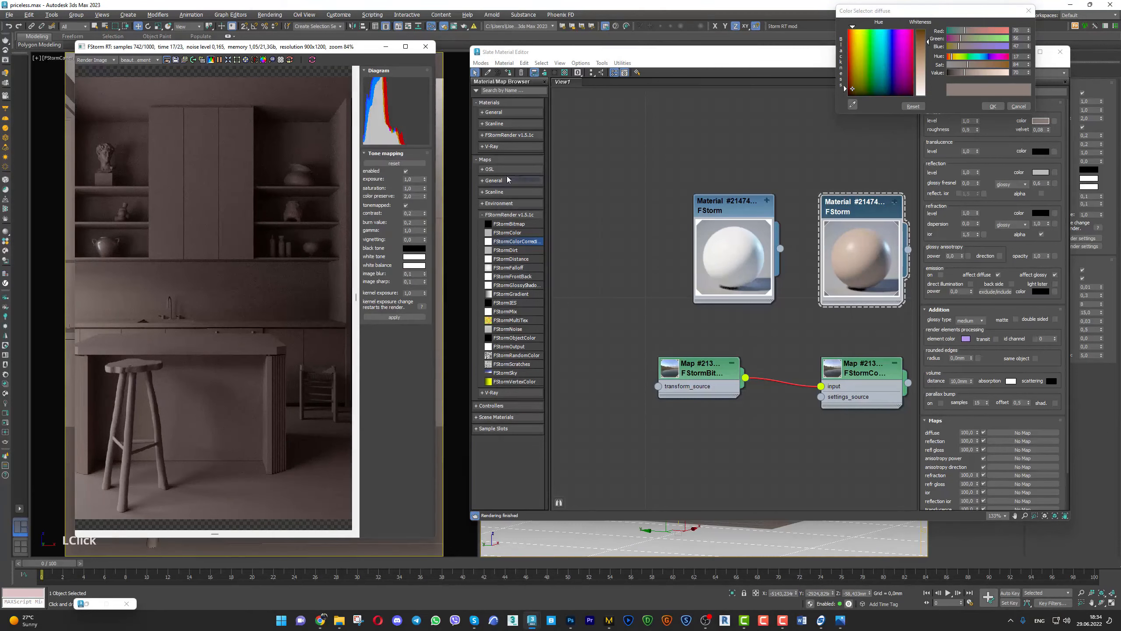
pyautogui.click(436, 173)
pyautogui.moveTo(464, 169); pyautogui.dragTo(492, 133)
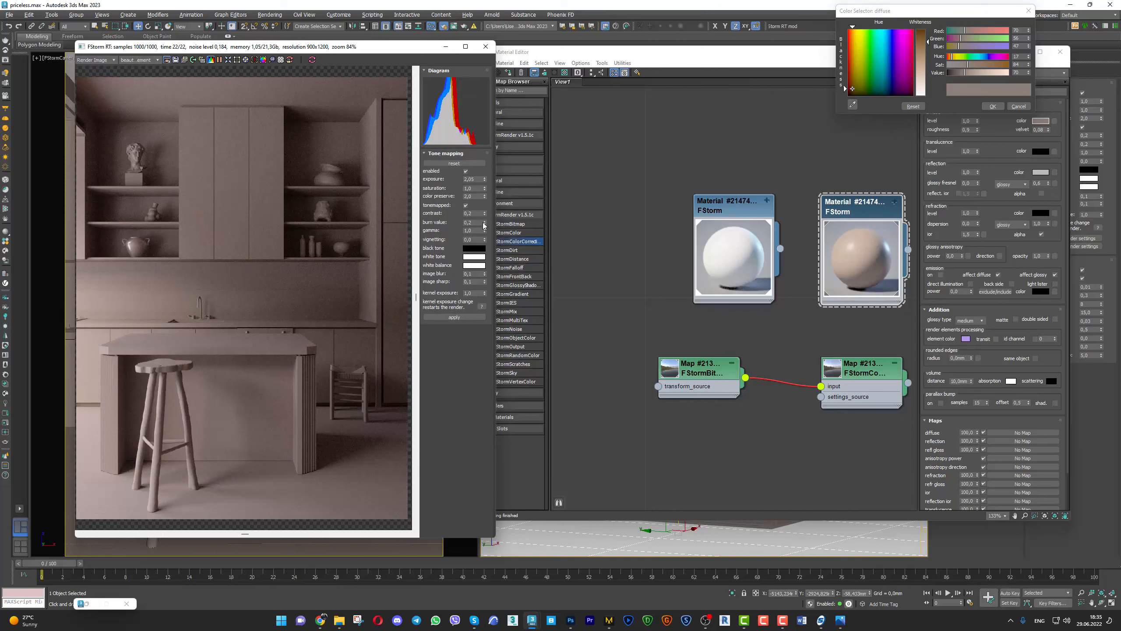
pyautogui.moveTo(485, 224); pyautogui.dragTo(469, 478)
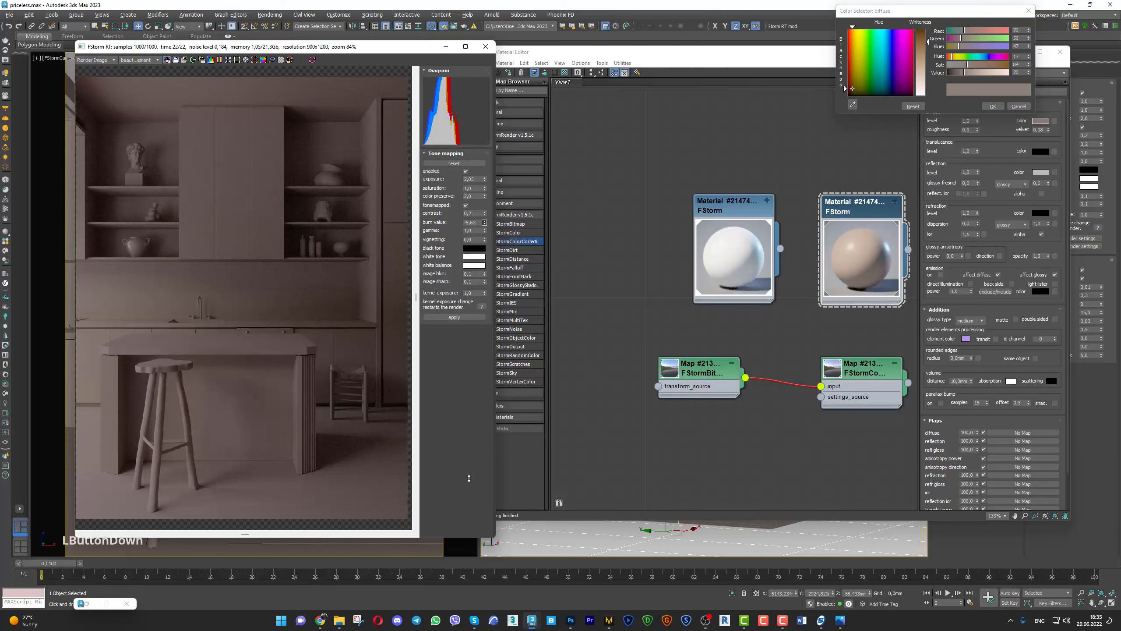
pyautogui.rightClick(474, 416)
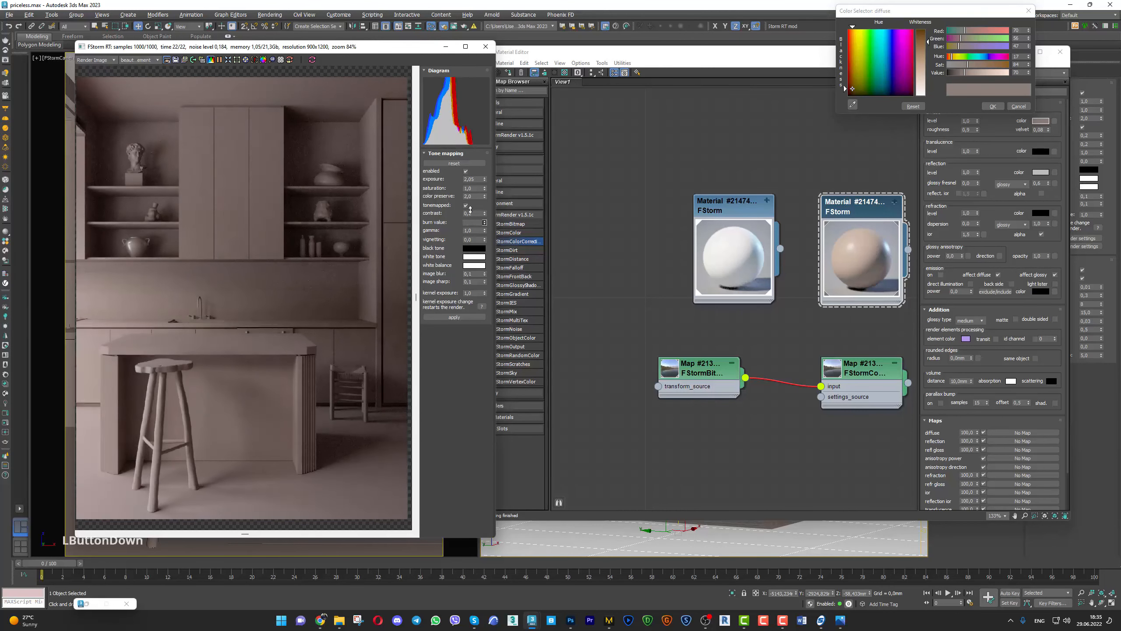
pyautogui.moveTo(441, 243); pyautogui.dragTo(452, 183)
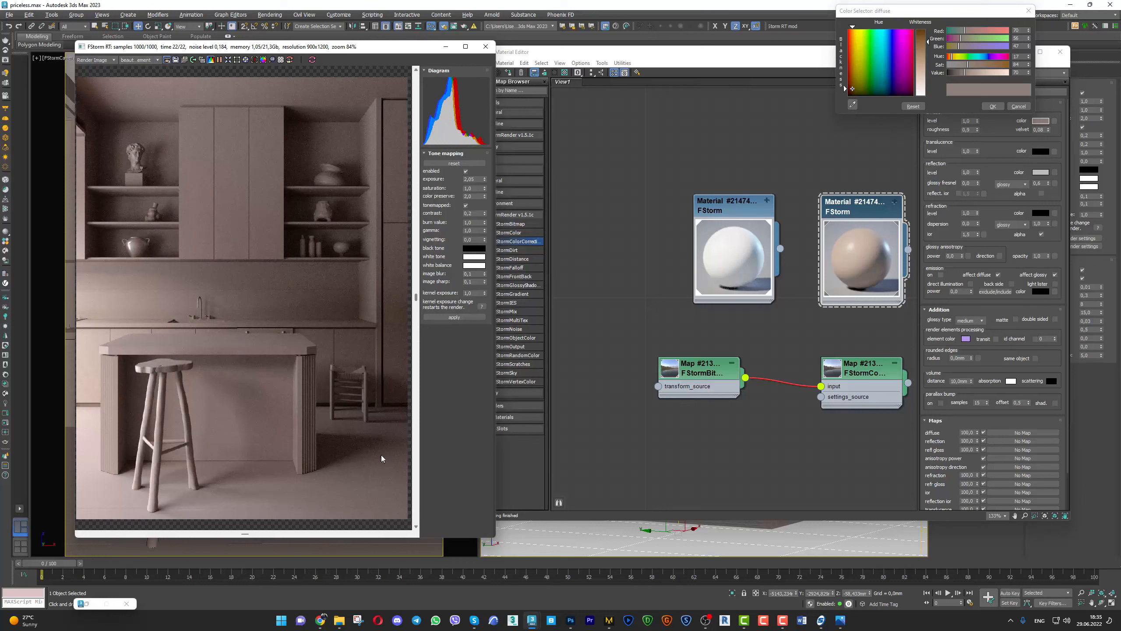
# Arrange the render and material windows side by side, shift the diffuse color to hue 23, saturation 117, and check the reference photo
pyautogui.click(994, 107)
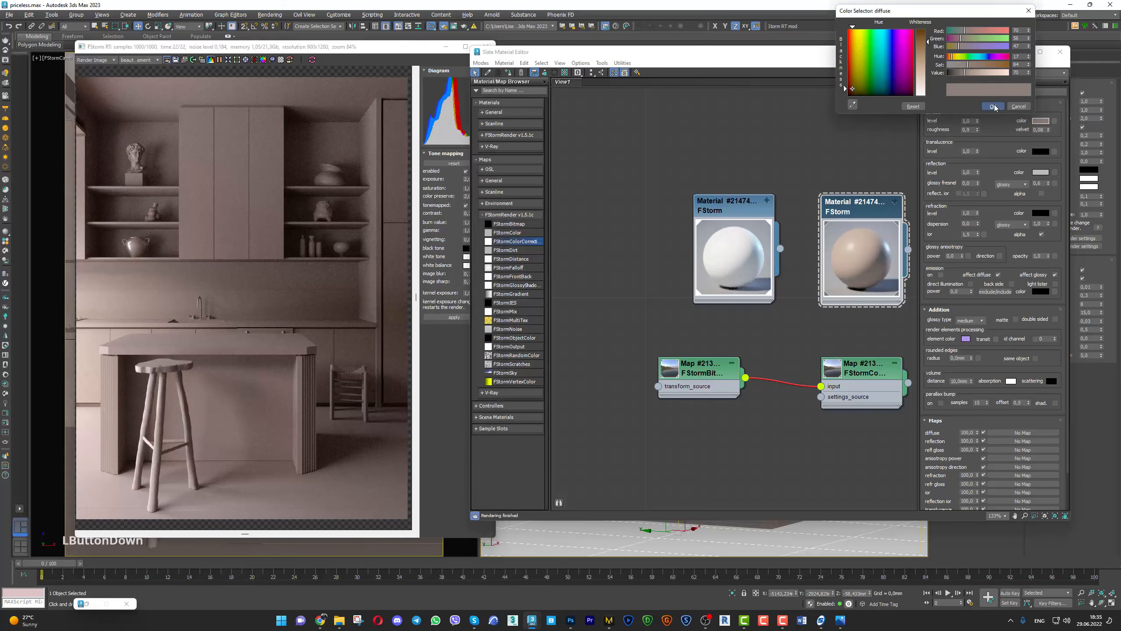
pyautogui.moveTo(407, 50); pyautogui.dragTo(393, 44)
pyautogui.moveTo(850, 58); pyautogui.dragTo(877, 51)
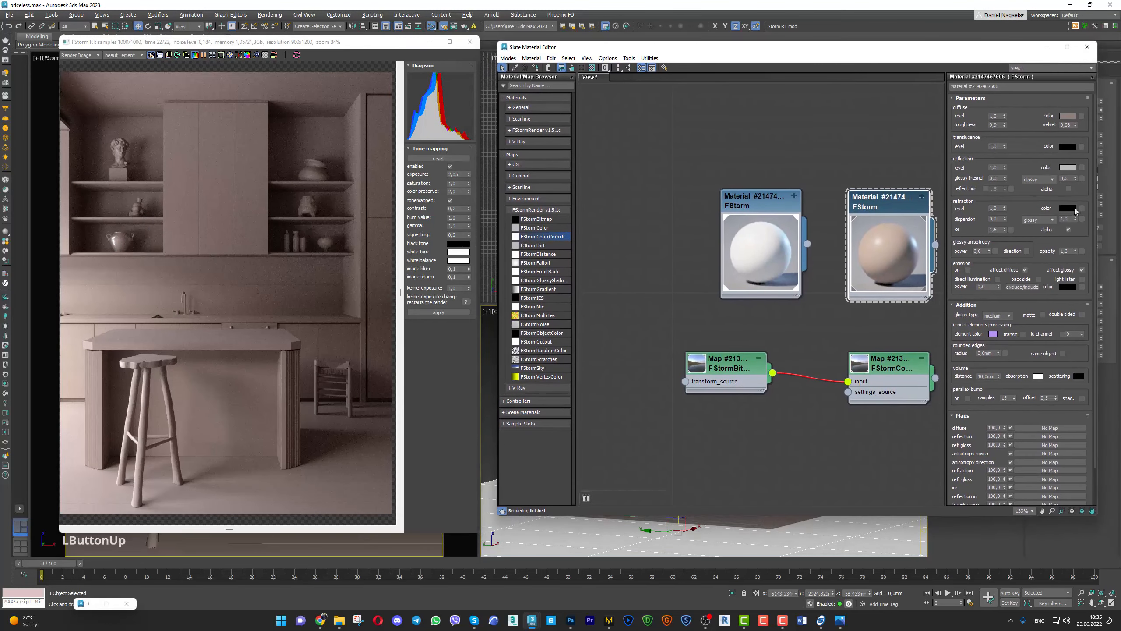
pyautogui.click(1068, 116)
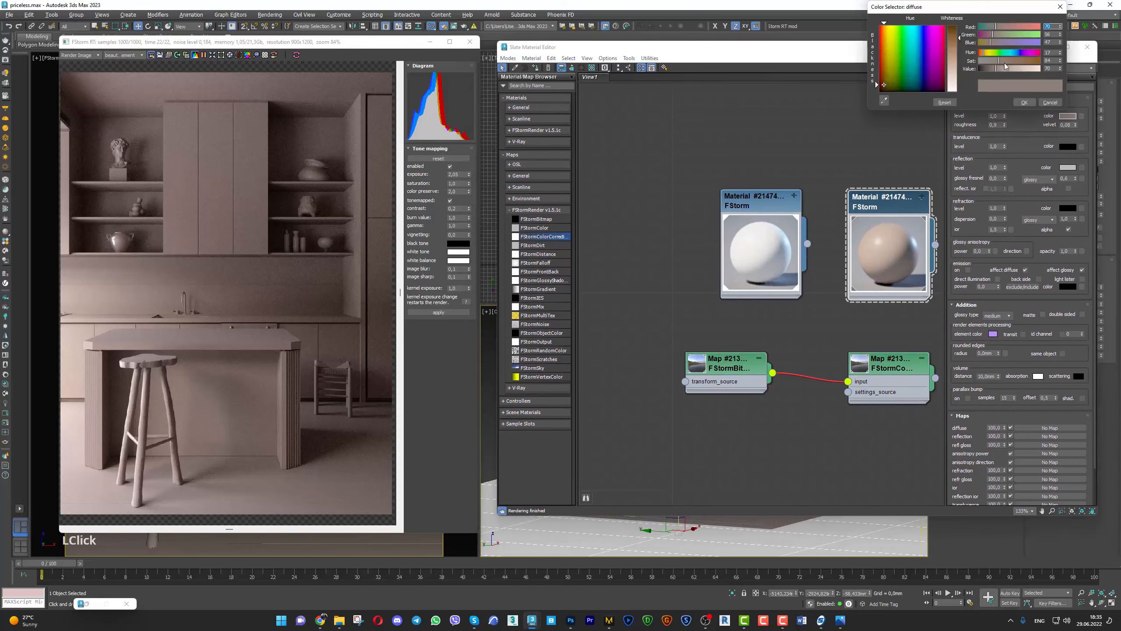
pyautogui.moveTo(985, 54); pyautogui.dragTo(1006, 61)
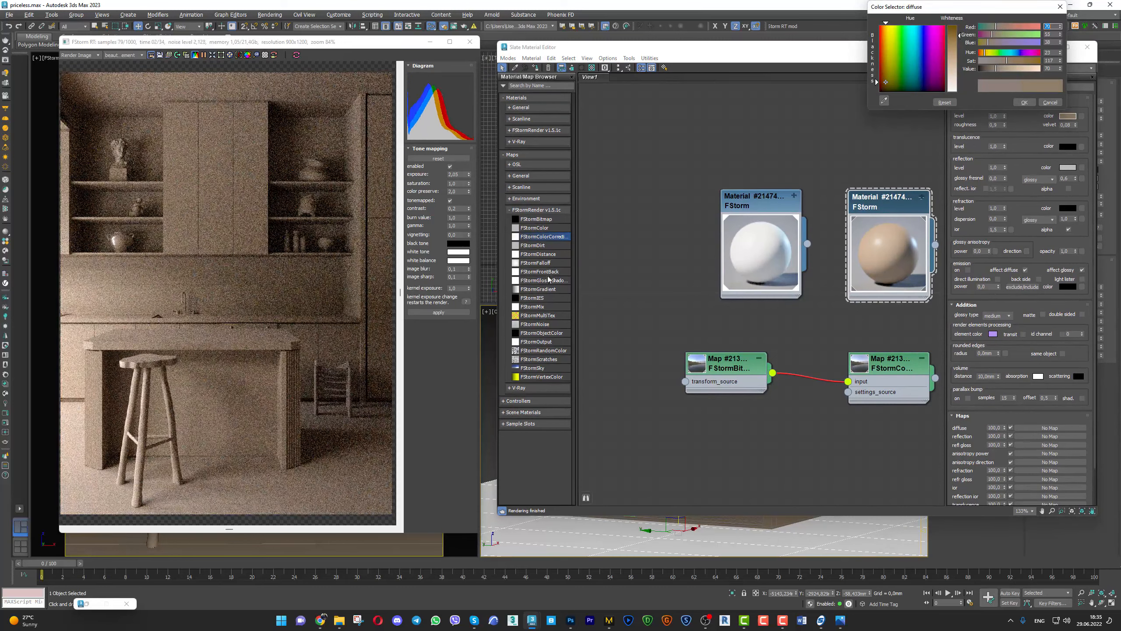
pyautogui.hotkey('alt', 'Tab')
pyautogui.moveTo(521, 122); pyautogui.dragTo(1120, 157)
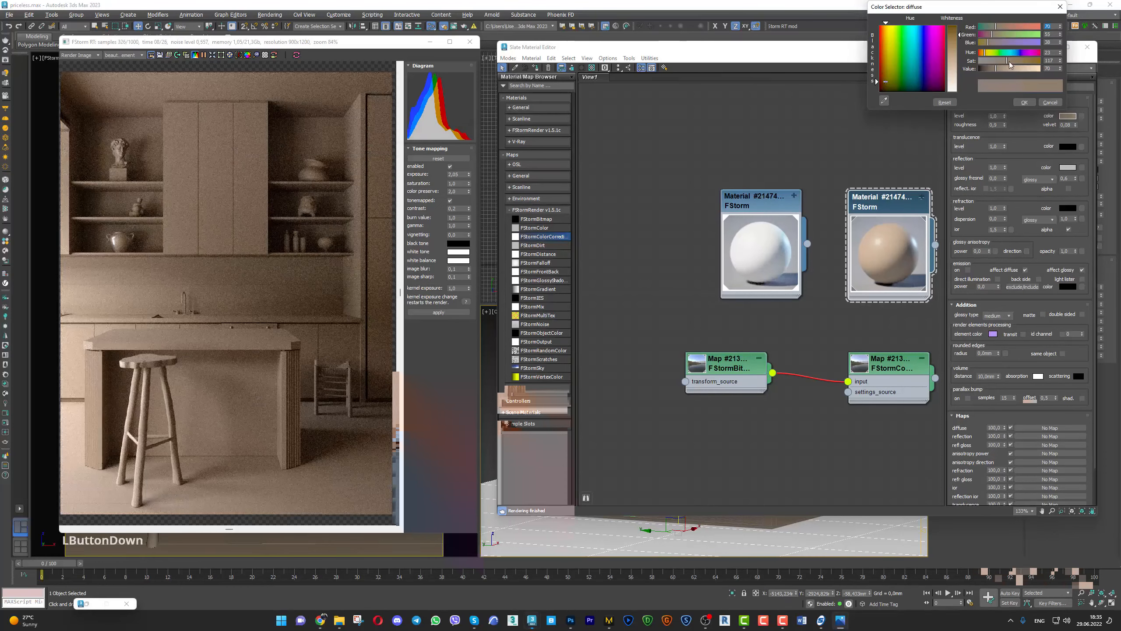
# Set the diffuse color's saturation to 128 and its hue to 20, and accept the color
pyautogui.click(1009, 61)
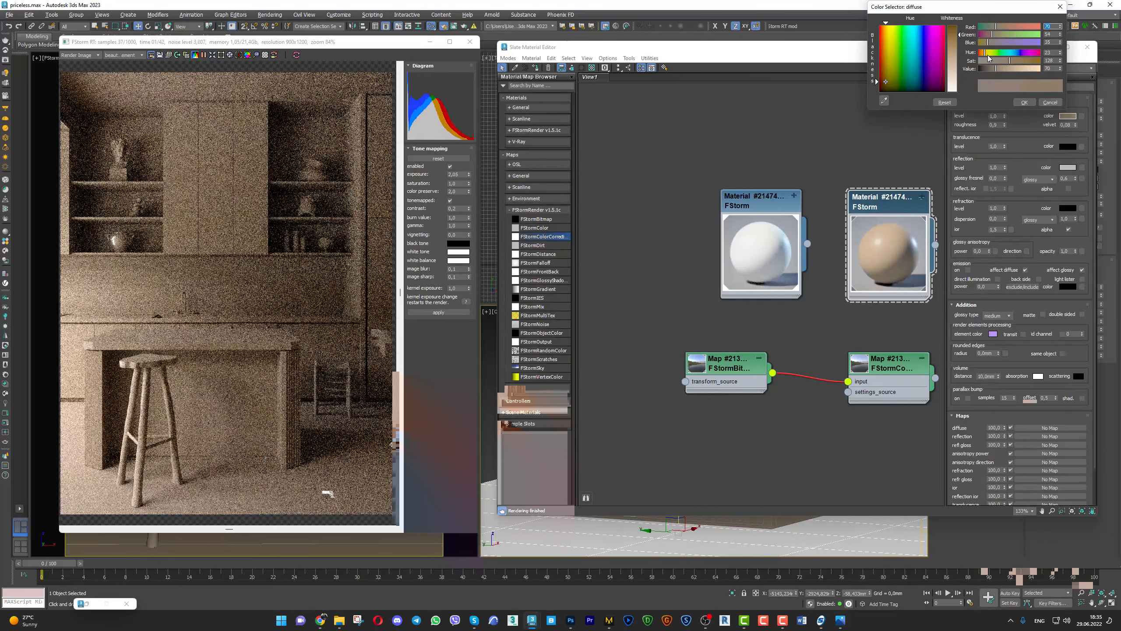
pyautogui.doubleClick(1048, 52)
pyautogui.write('20')
pyautogui.press('Return')
pyautogui.write('.')
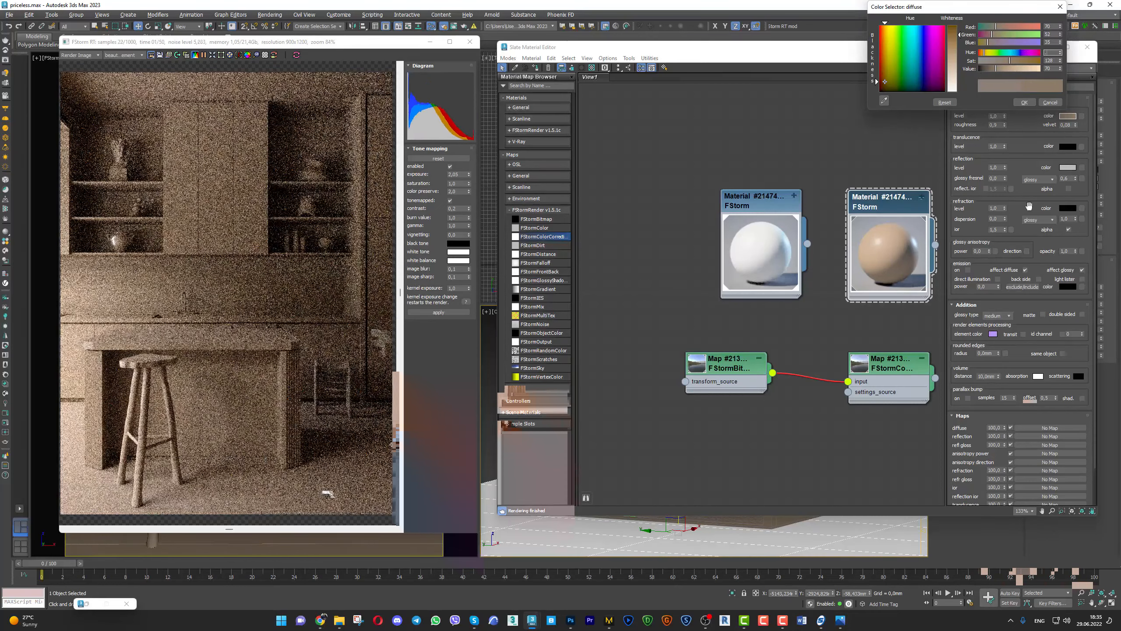
pyautogui.click(1025, 102)
# Duplicate the tan FStorm material in the node view and compare the render with the reference photo
pyautogui.scroll(-2, 796, 262)
pyautogui.moveTo(777, 205); pyautogui.dragTo(787, 59)
pyautogui.keyDown('shift'); pyautogui.moveTo(879, 218); pyautogui.dragTo(771, 218); pyautogui.keyUp('shift')
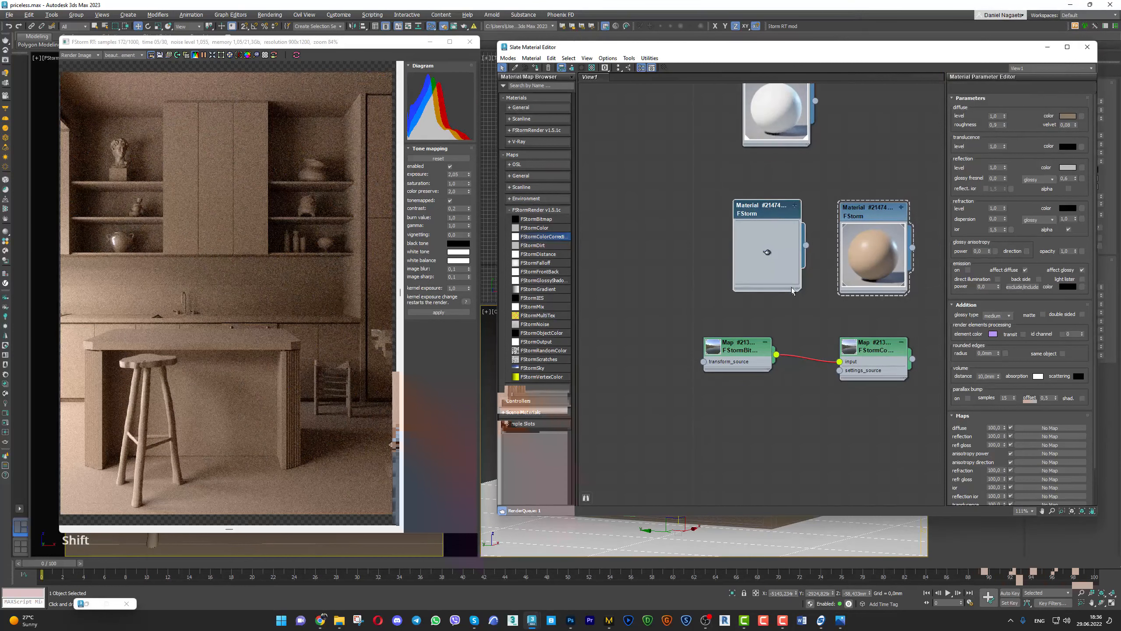
pyautogui.moveTo(703, 47); pyautogui.dragTo(717, 46)
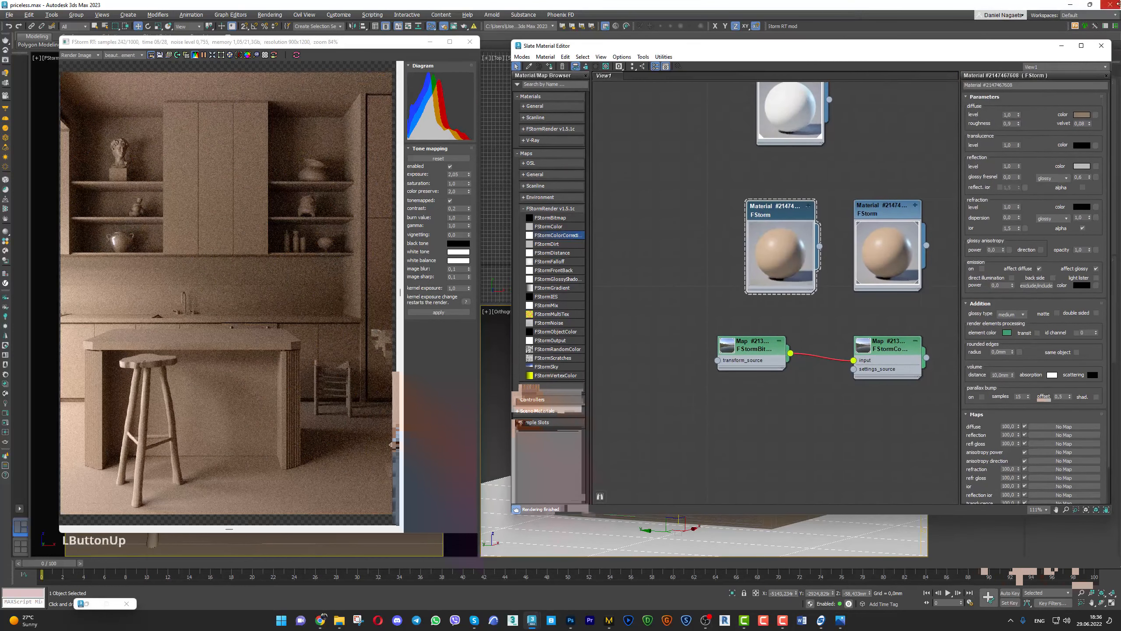
pyautogui.click(840, 620)
pyautogui.click(704, 116)
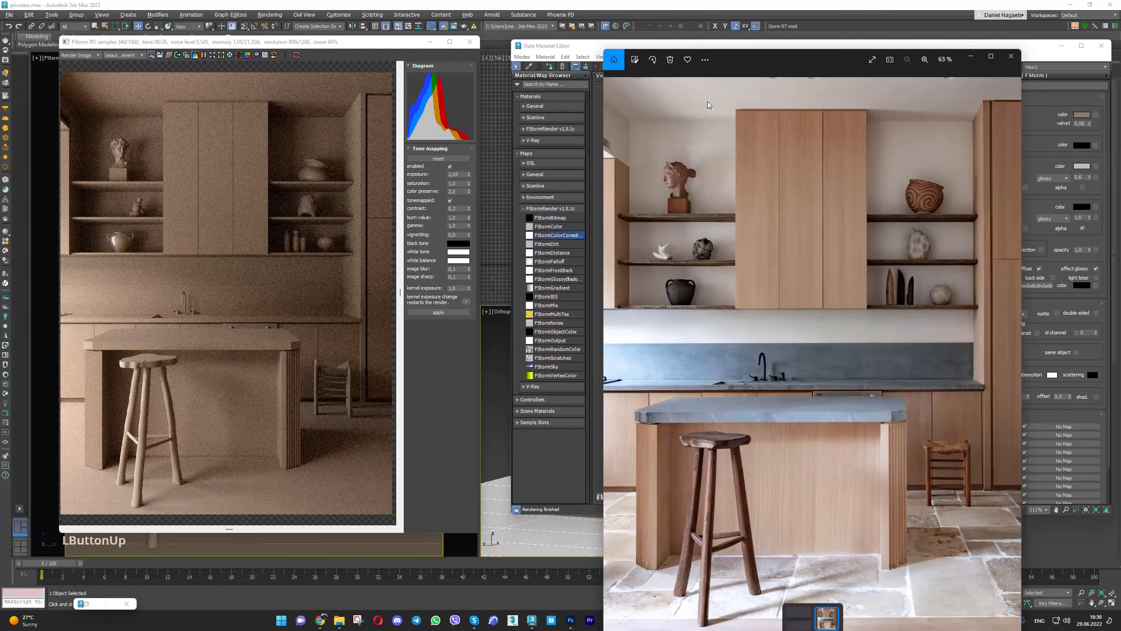
pyautogui.click(754, 47)
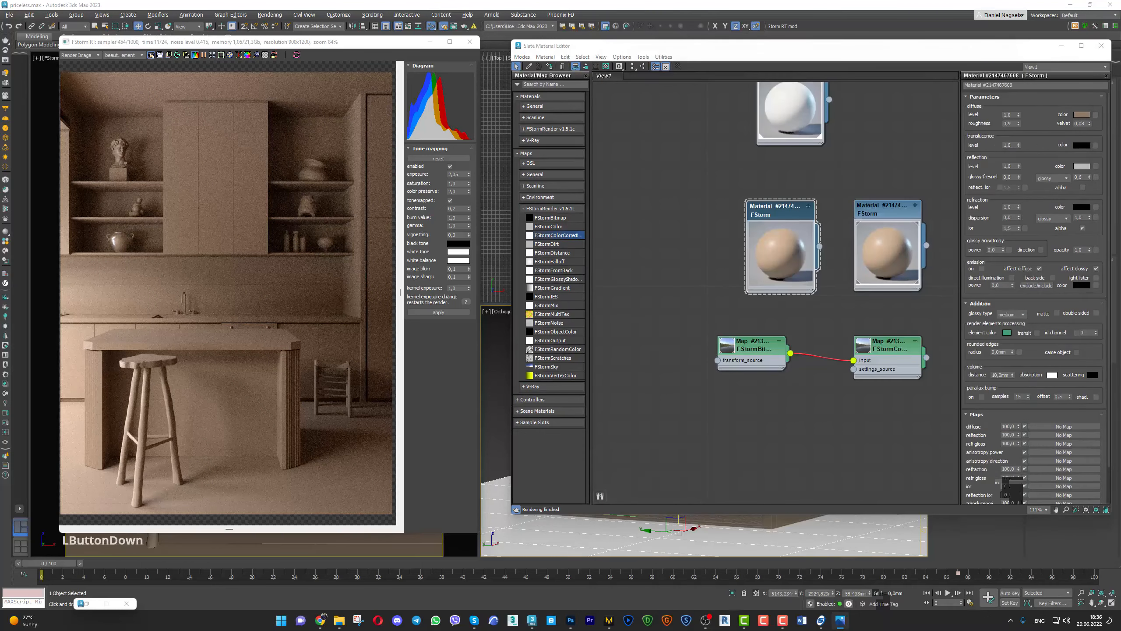
# Uncover the orthographic viewport and select the room's walls, ceiling and floor together
pyautogui.moveTo(755, 52); pyautogui.dragTo(1101, 74)
pyautogui.press('q')
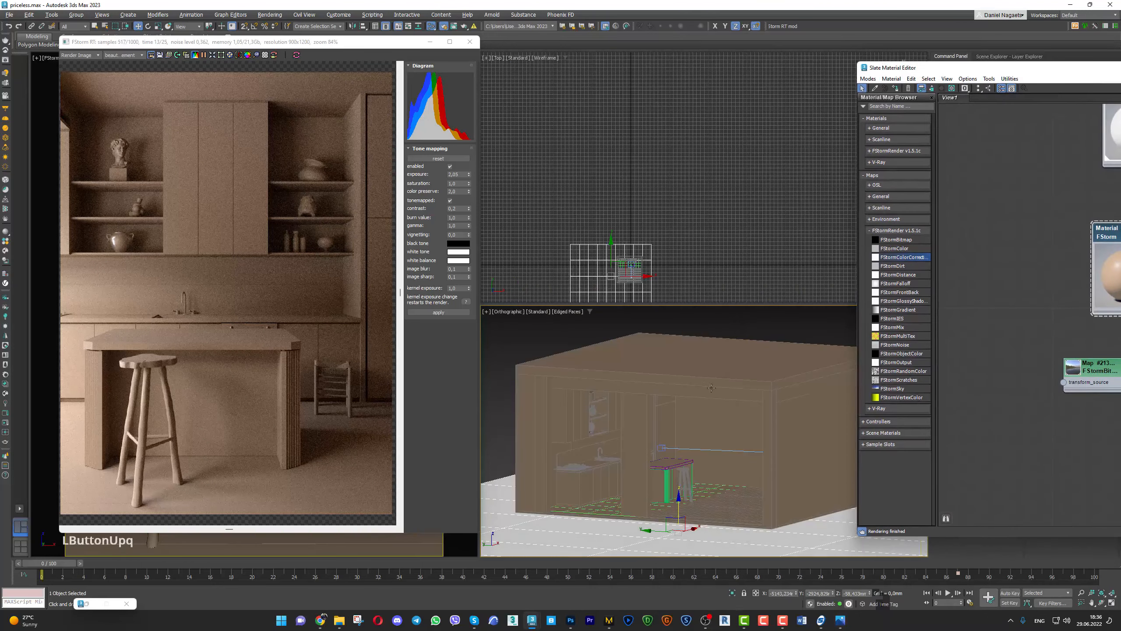
pyautogui.click(710, 390)
pyautogui.keyDown('alt'); pyautogui.moveTo(710, 390); pyautogui.dragTo(698, 346, button='middle'); pyautogui.keyUp('alt')
pyautogui.press('q')
pyautogui.keyDown('ctrl'); pyautogui.click(697, 346); pyautogui.keyUp('ctrl')
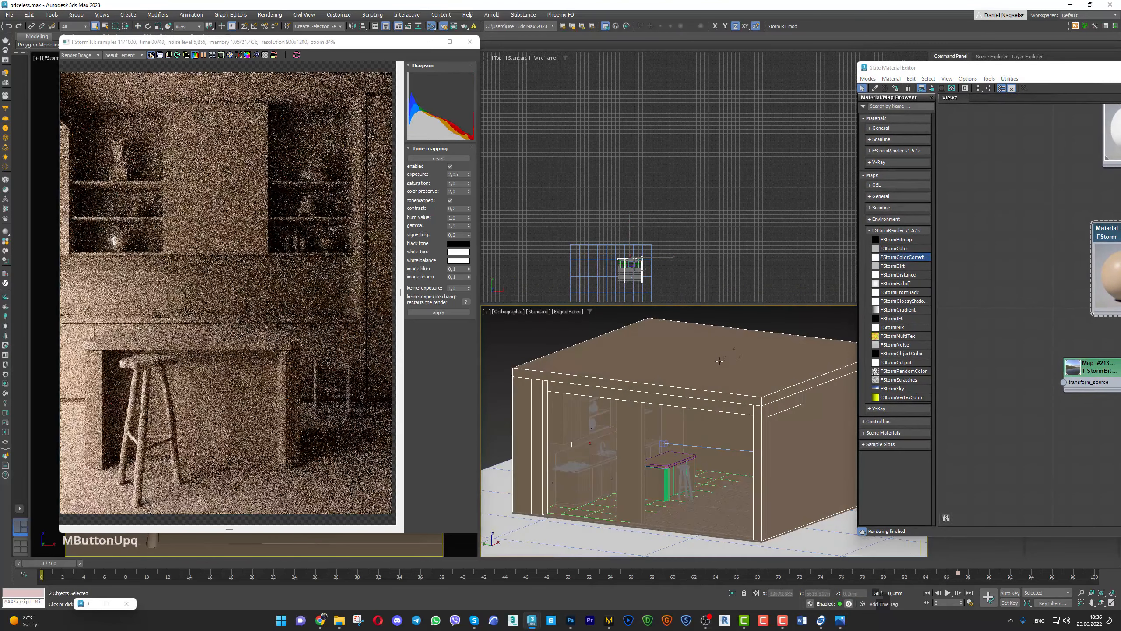
pyautogui.keyDown('ctrl'); pyautogui.click(709, 517); pyautogui.keyUp('ctrl')
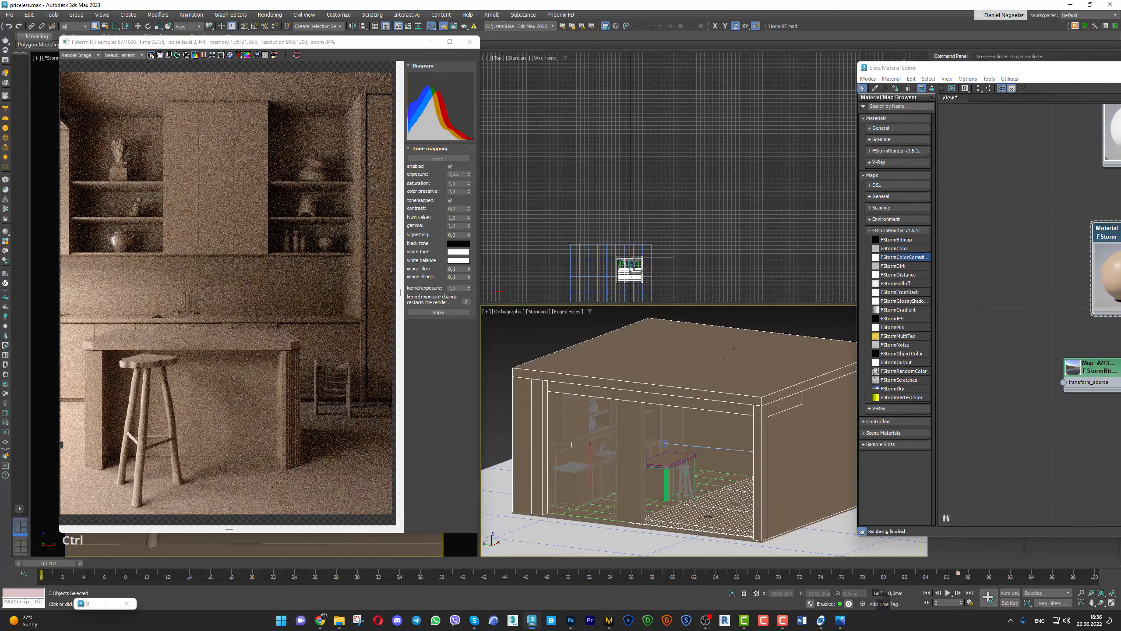
pyautogui.keyDown('ctrl'); pyautogui.click(710, 516); pyautogui.keyUp('ctrl')
# Assign the duplicated FStorm material to the selected room objects and check their colors in the reference photo
pyautogui.click(968, 70)
pyautogui.click(989, 85)
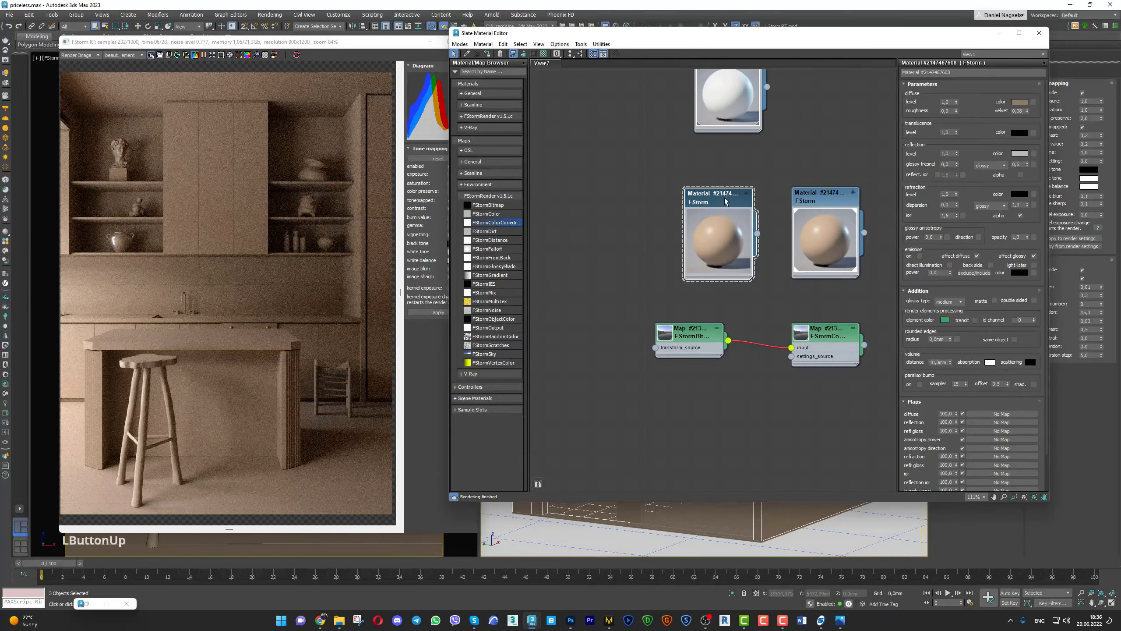
pyautogui.moveTo(727, 200); pyautogui.dragTo(720, 222, button='middle')
pyautogui.click(487, 54)
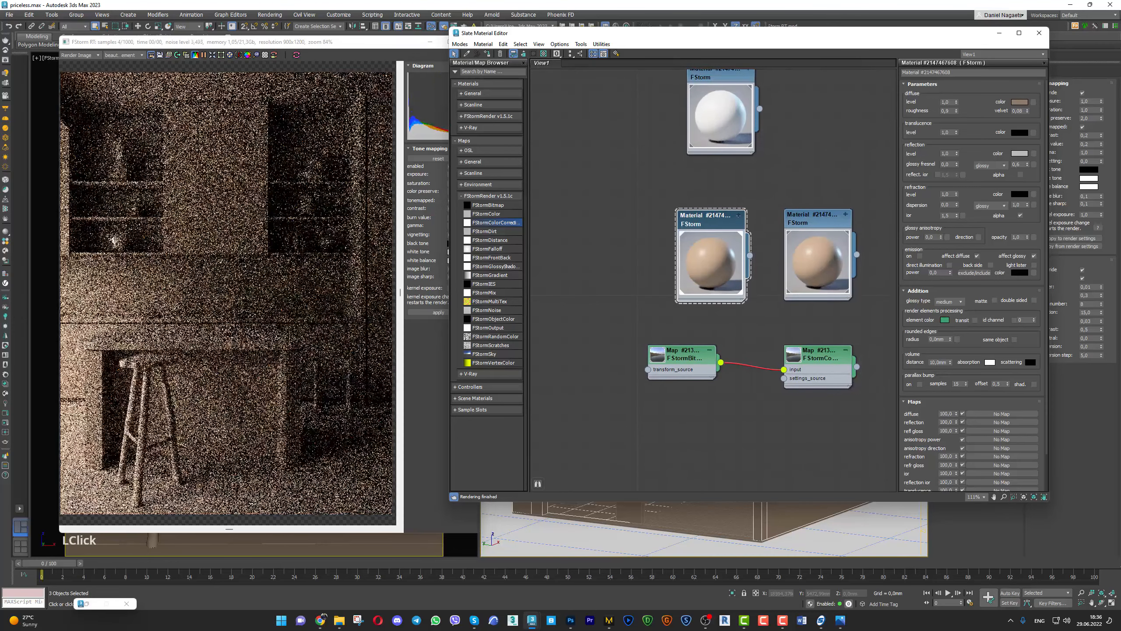
pyautogui.click(840, 620)
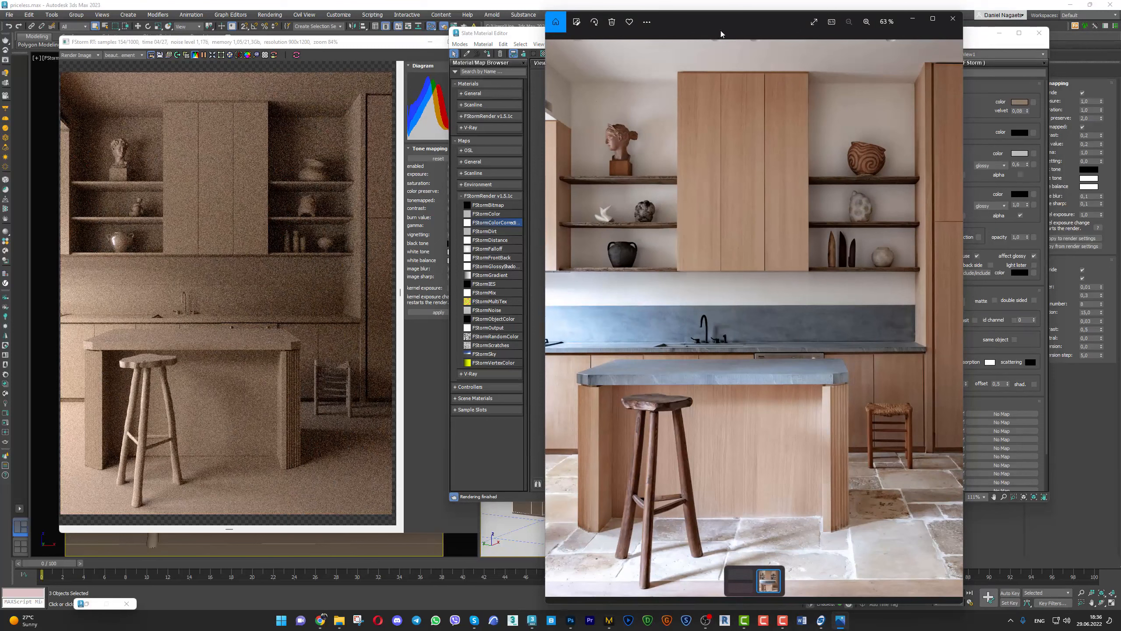
pyautogui.scroll(-1, 827, 412)
pyautogui.click(528, 36)
# Set the duplicated material's diffuse color to hue 27, saturation 27, value 187, and compare the render with the reference photo
pyautogui.click(1019, 101)
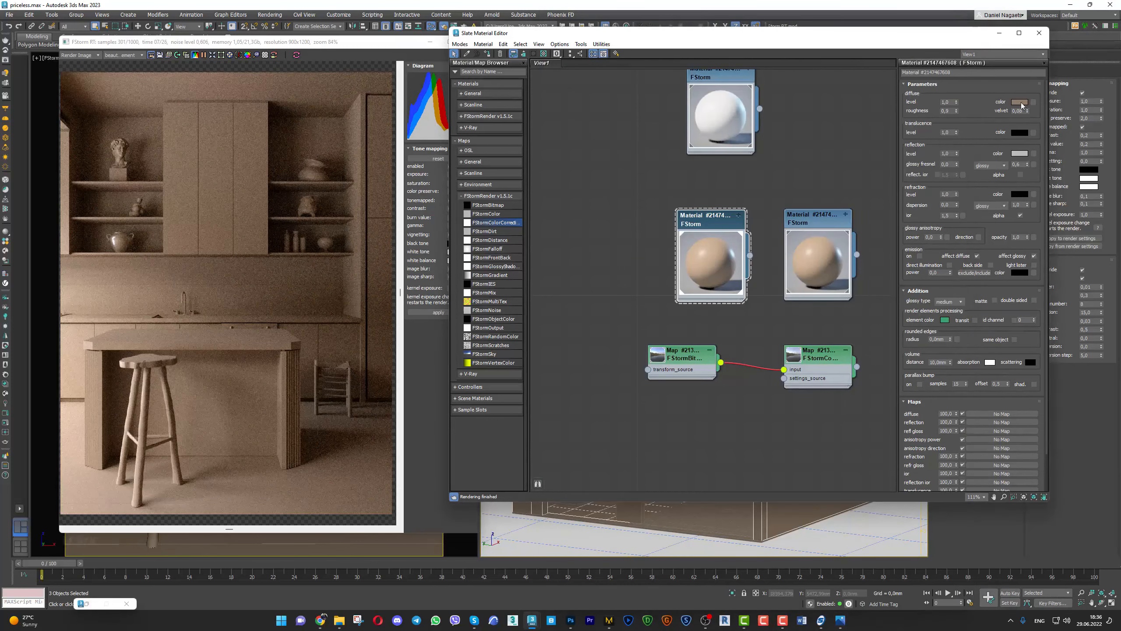
pyautogui.moveTo(954, 166)
pyautogui.mouseDown()
pyautogui.moveTo(938, 166)
pyautogui.moveTo(941, 176)
pyautogui.moveTo(969, 172)
pyautogui.mouseUp()
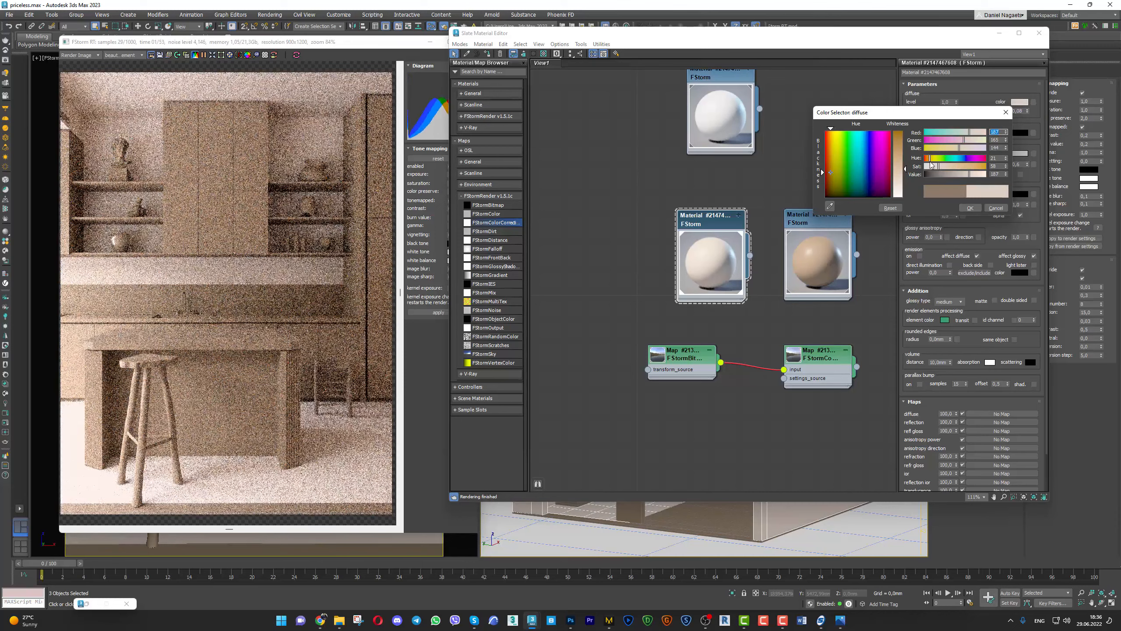
pyautogui.click(931, 162)
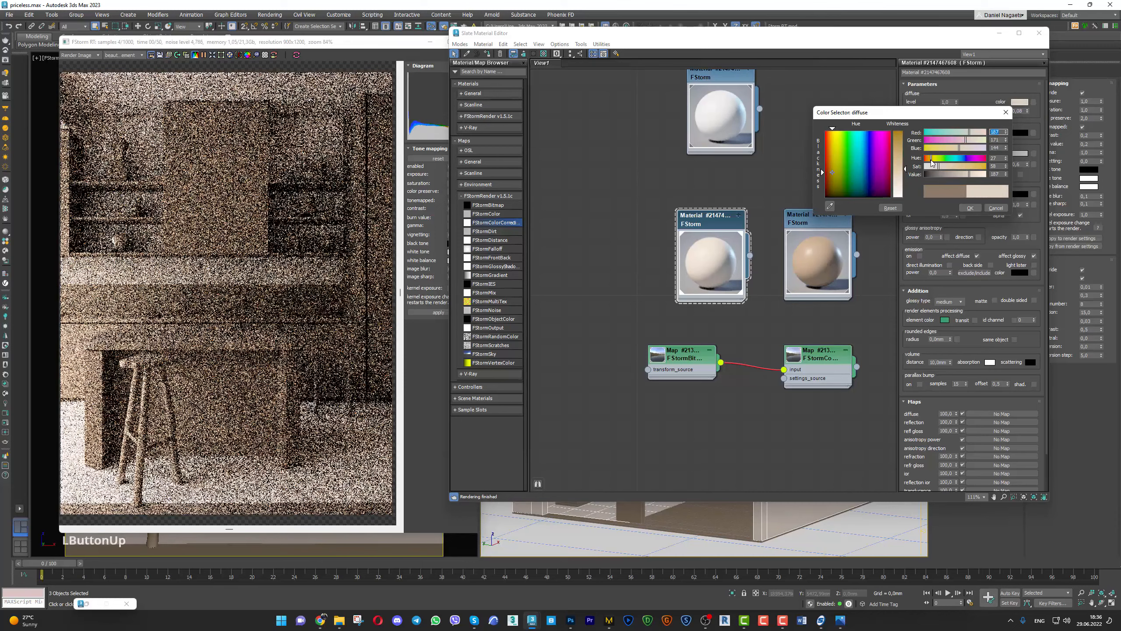
pyautogui.click(931, 167)
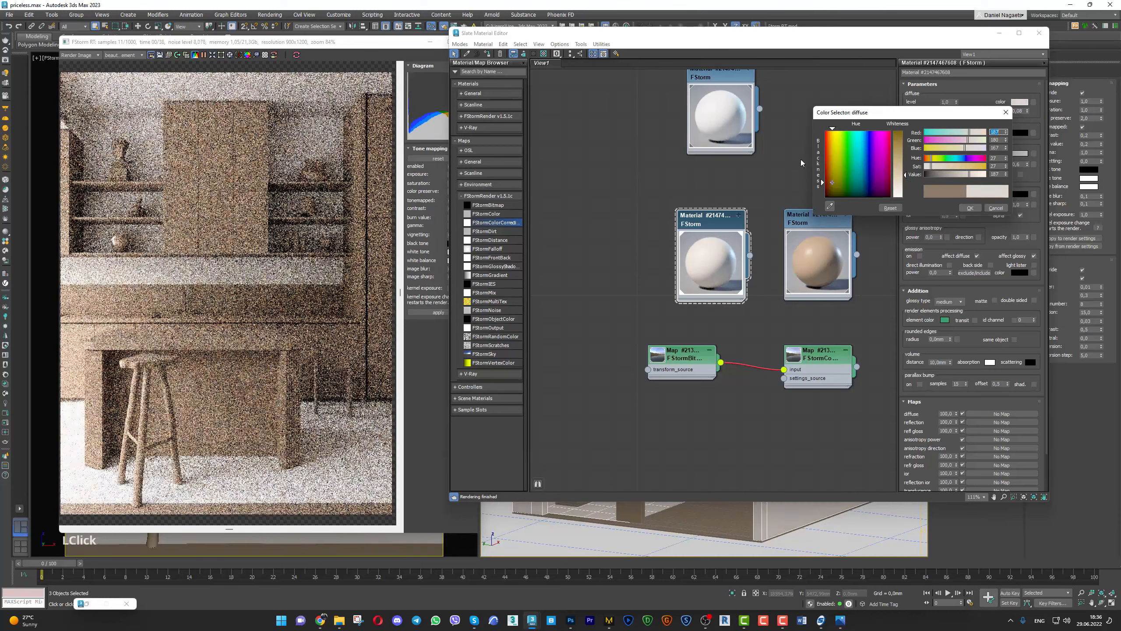
pyautogui.click(319, 145)
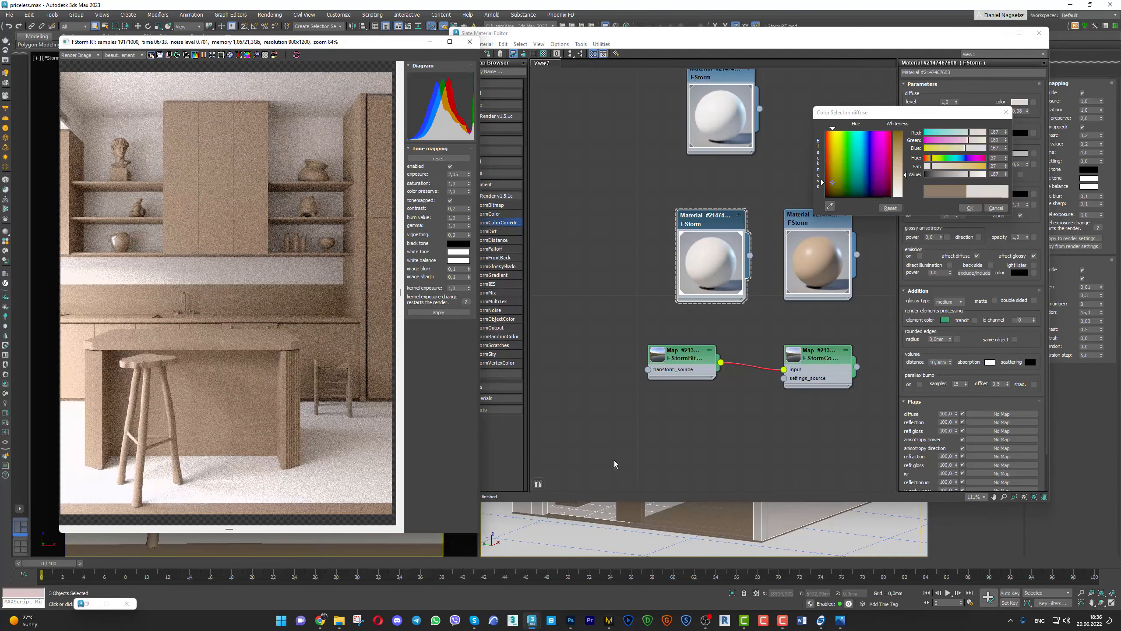
pyautogui.click(840, 618)
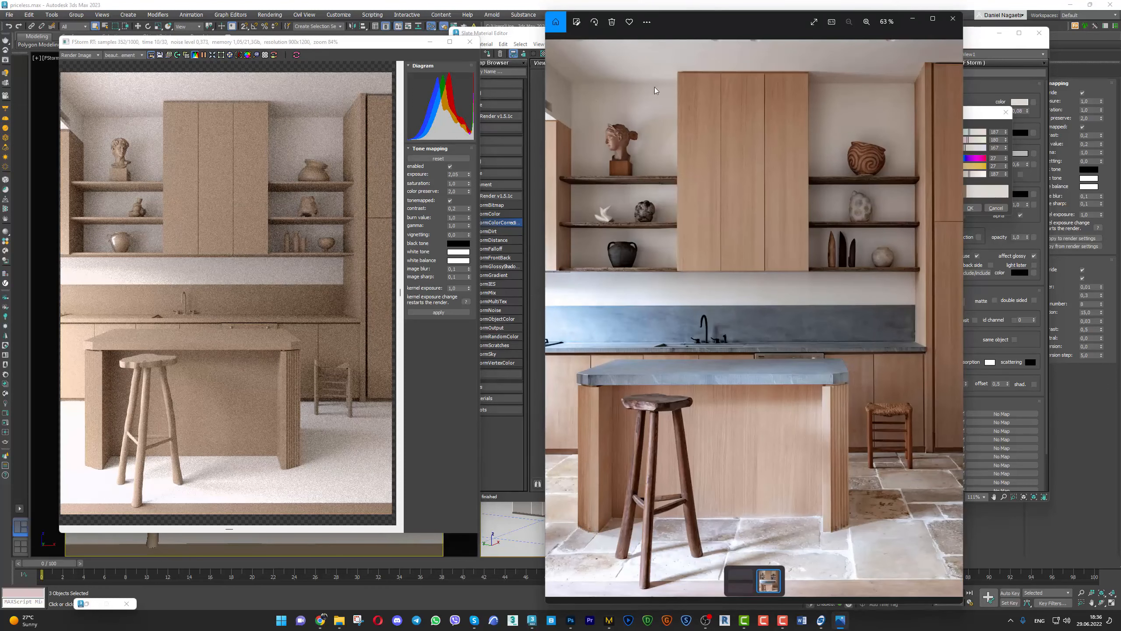
# Accept the light material's diffuse color and lower the render's tone mapping exposure to about 1.42
pyautogui.moveTo(688, 21); pyautogui.dragTo(1120, 27)
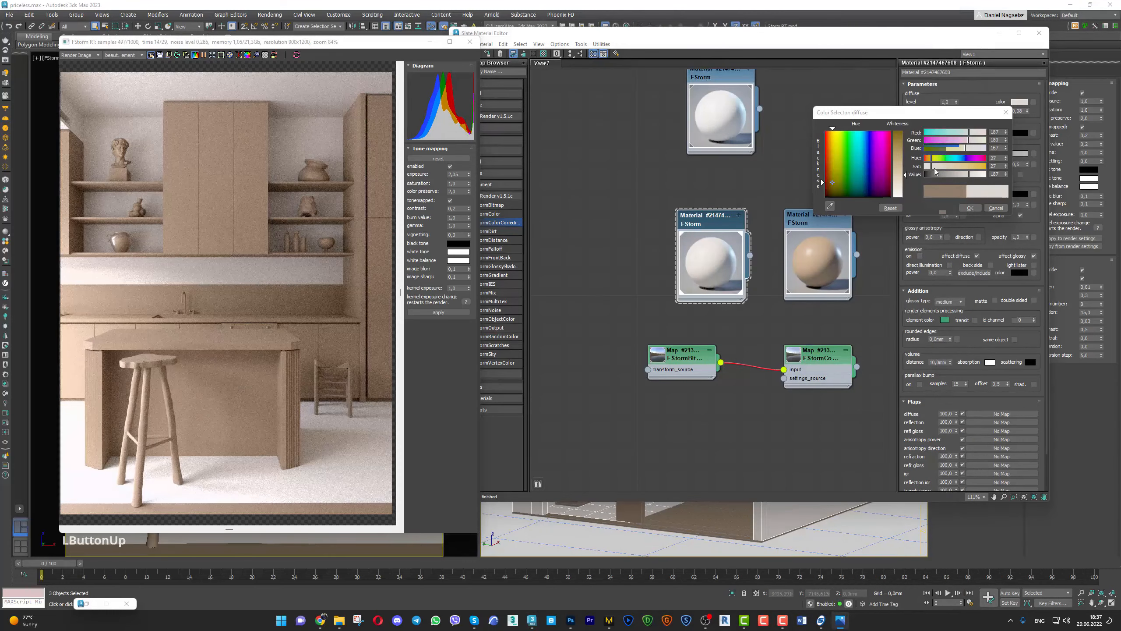
pyautogui.click(969, 208)
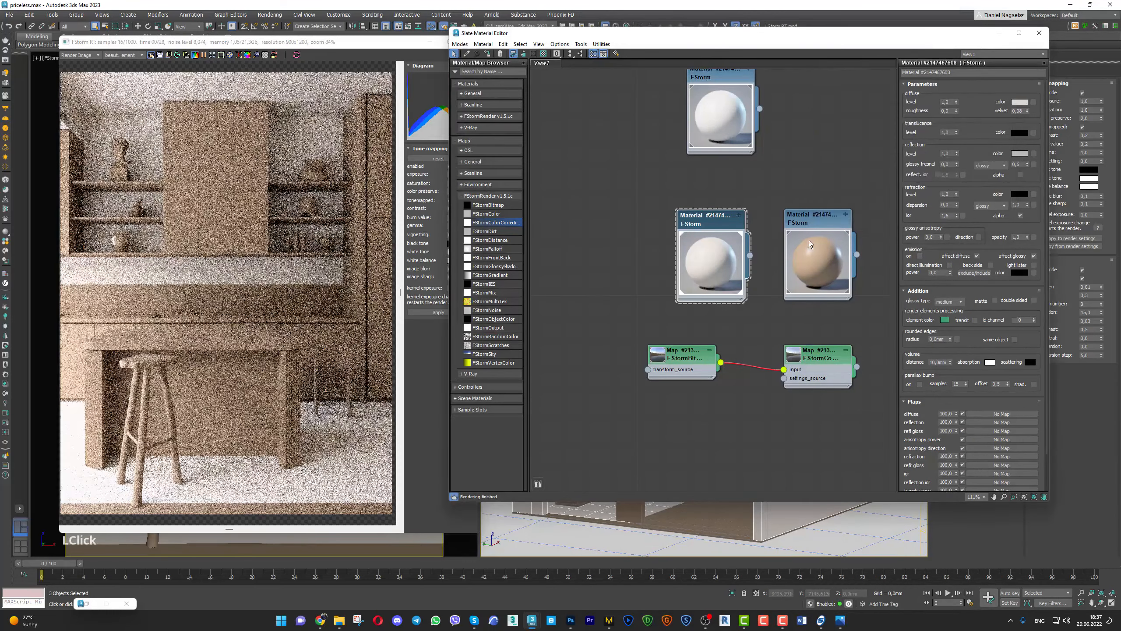
pyautogui.doubleClick(815, 219)
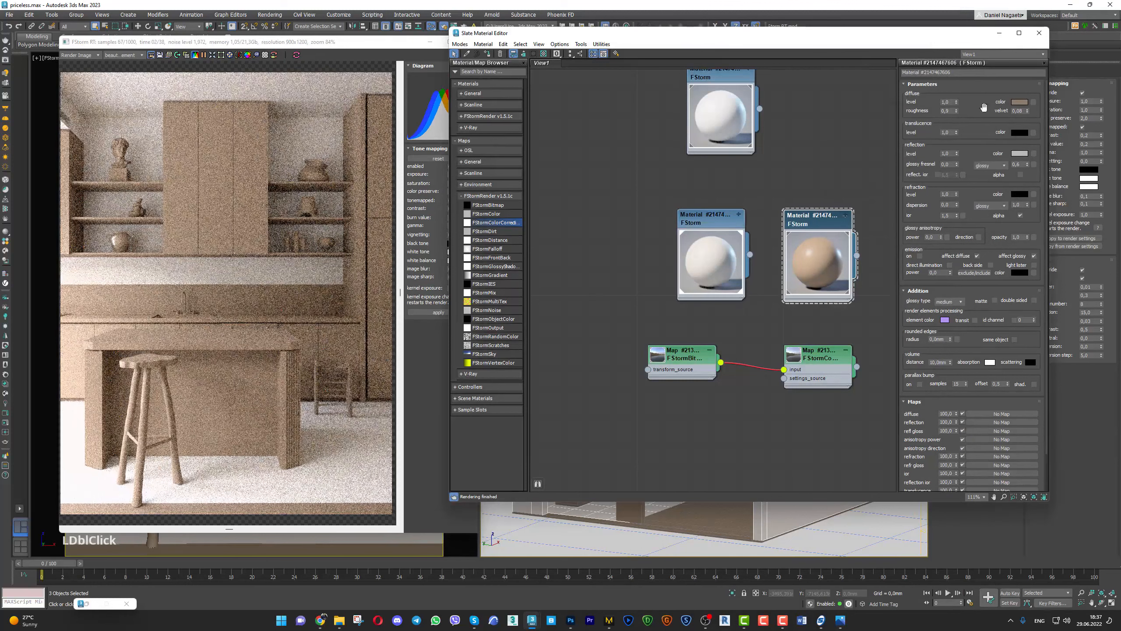
pyautogui.click(436, 116)
pyautogui.moveTo(470, 174); pyautogui.dragTo(471, 191)
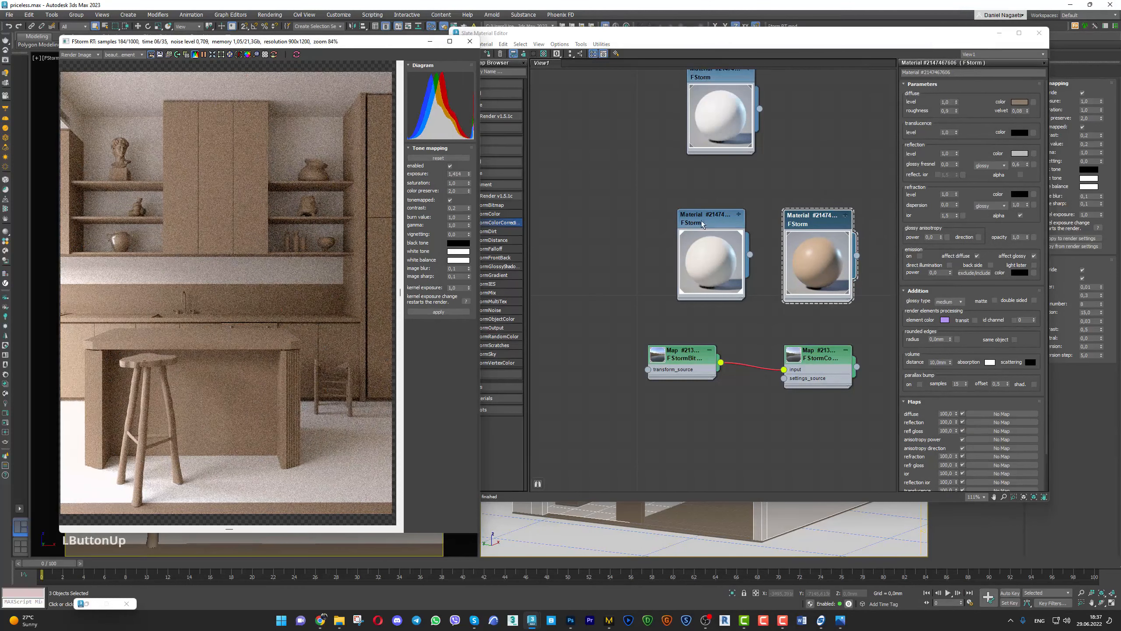
# Set the value of the light wall and floor material's diffuse color to 180
pyautogui.click(683, 223)
pyautogui.click(1020, 103)
pyautogui.moveTo(976, 177); pyautogui.dragTo(972, 185)
pyautogui.write('180')
pyautogui.press('Return')
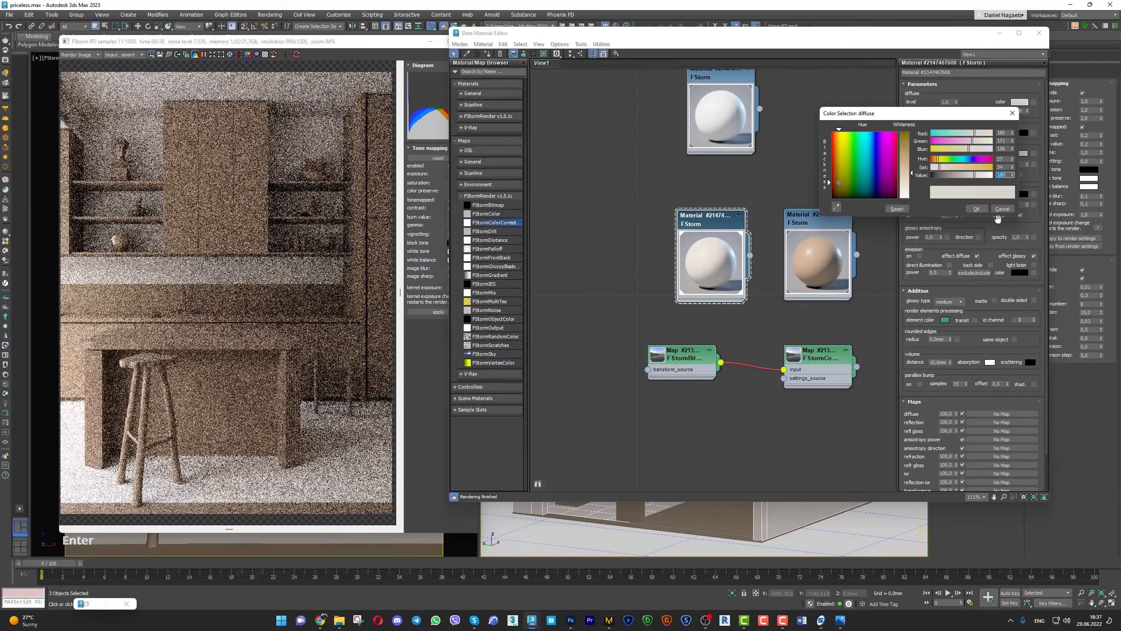
pyautogui.click(976, 209)
# Raise the render's tone mapping exposure to about 1.99
pyautogui.click(441, 174)
pyautogui.click(469, 172)
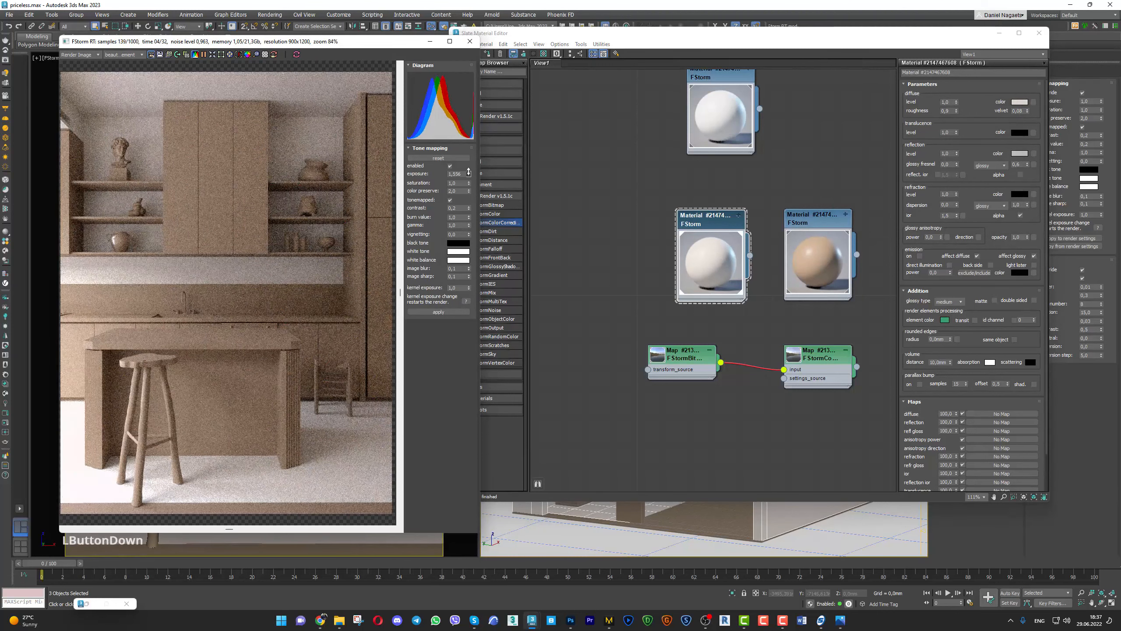
pyautogui.moveTo(470, 159); pyautogui.dragTo(469, 163)
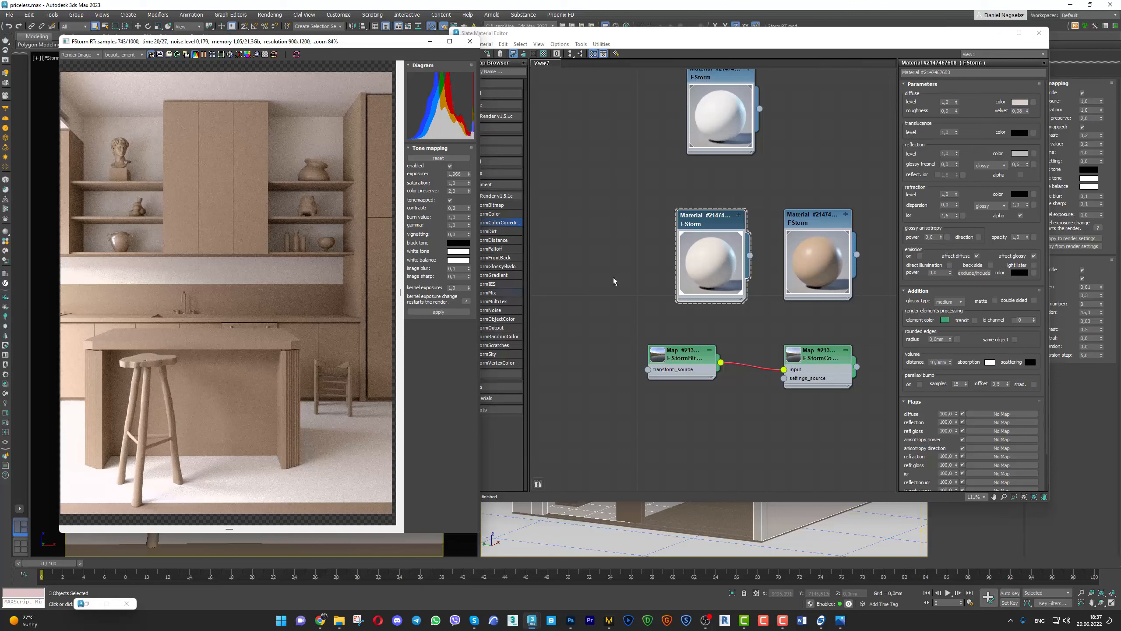
# Set the tan material's diffuse color to hue 19, saturation 155, value 58, and compare the render with the reference photo
pyautogui.doubleClick(817, 223)
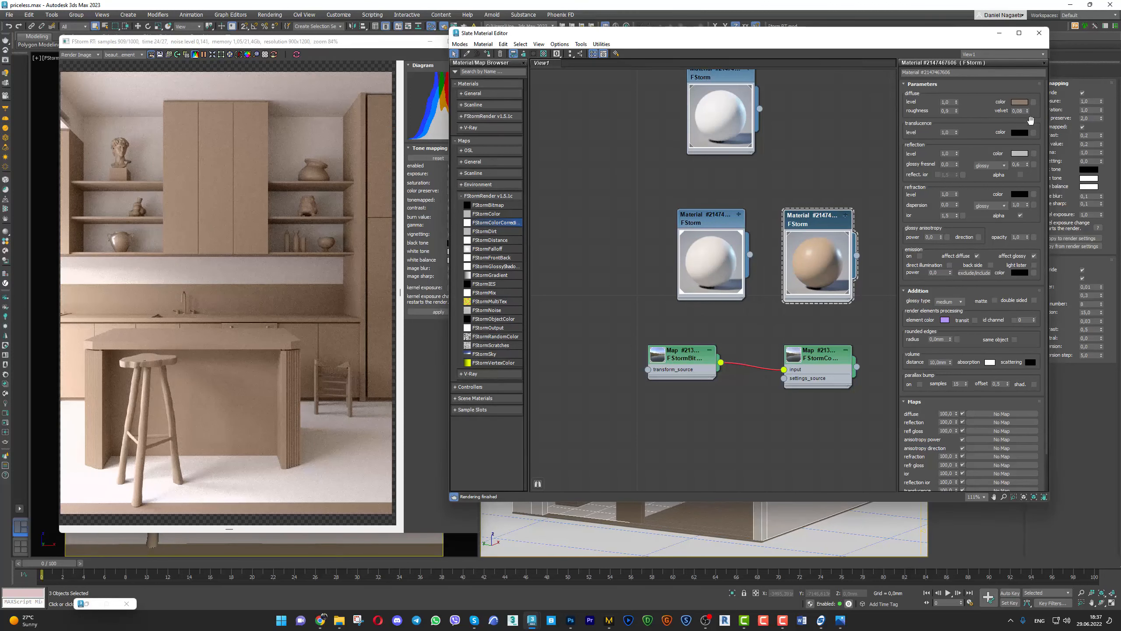
pyautogui.click(1023, 102)
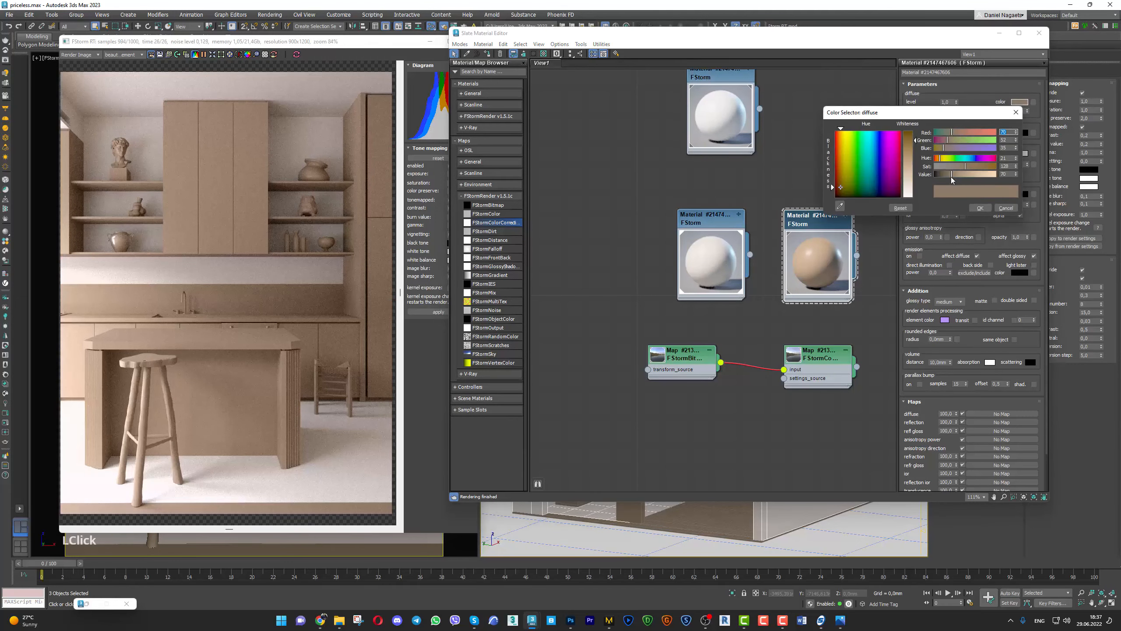
pyautogui.moveTo(951, 174); pyautogui.dragTo(972, 169)
pyautogui.click(940, 158)
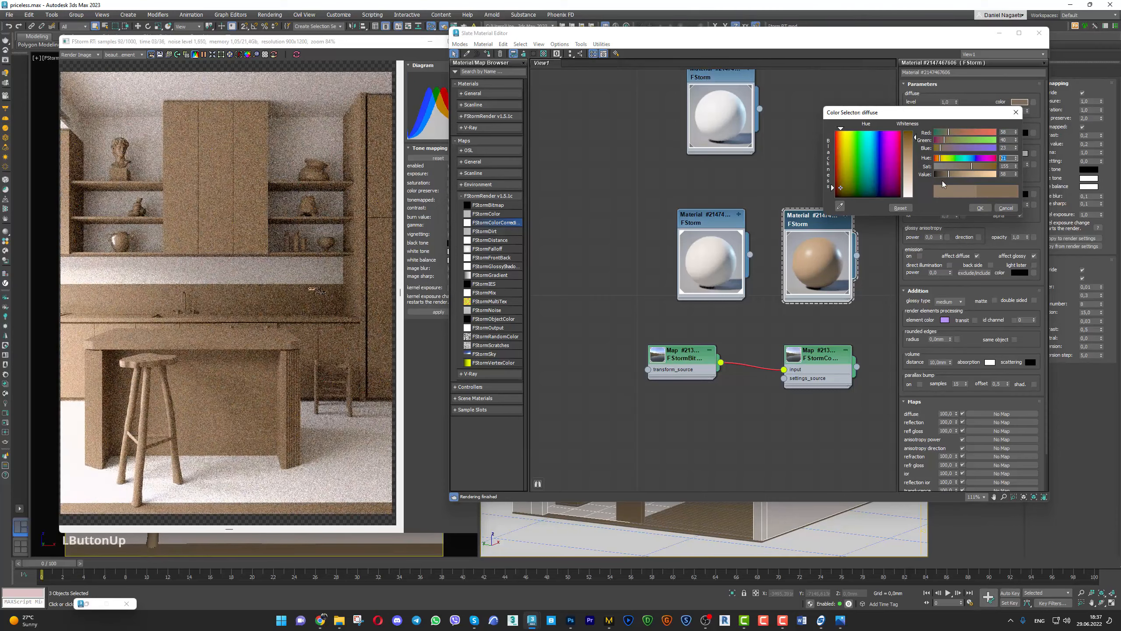
pyautogui.write('19')
pyautogui.press('Return')
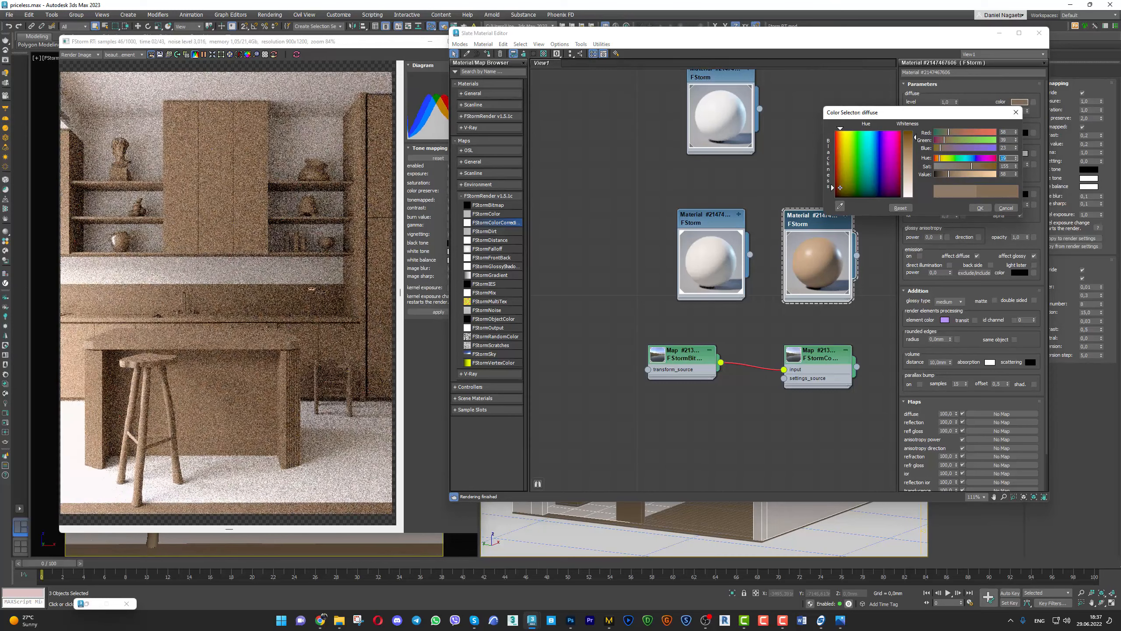
pyautogui.moveTo(1120, 46); pyautogui.dragTo(681, 44)
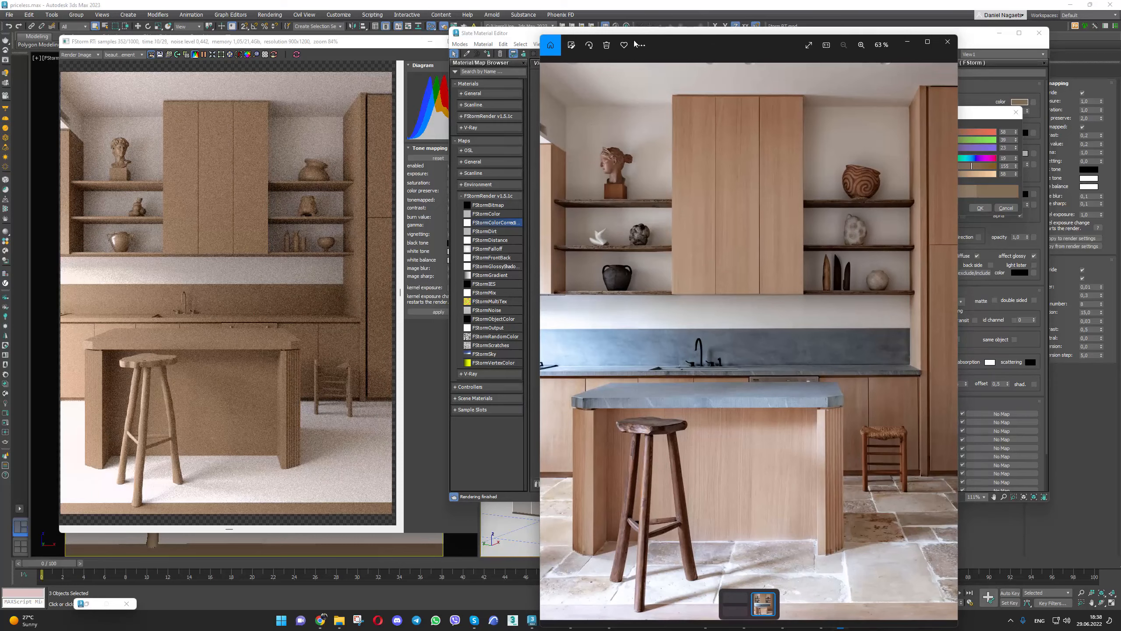
pyautogui.moveTo(636, 35); pyautogui.dragTo(636, 609)
pyautogui.click(980, 208)
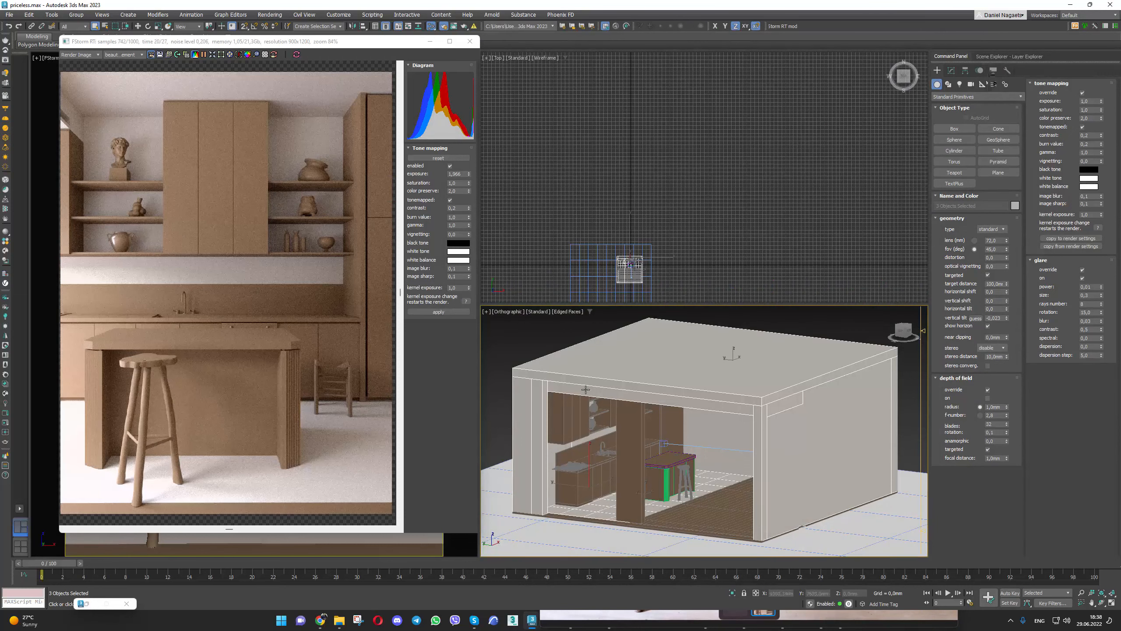
# Set the HDRI color correction map's saturation to 0.81 and its hue to -0.05
pyautogui.middleClick(571, 356)
pyautogui.press('m')
pyautogui.moveTo(994, 73); pyautogui.dragTo(490, 71)
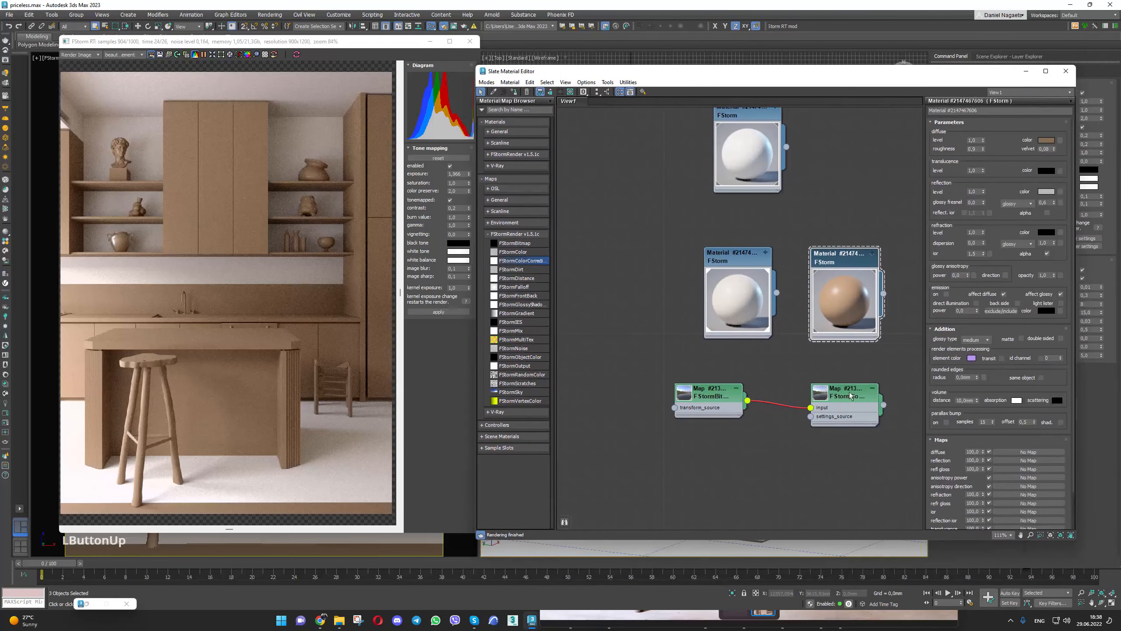
pyautogui.doubleClick(850, 396)
pyautogui.doubleClick(851, 396)
pyautogui.moveTo(982, 177); pyautogui.dragTo(982, 175)
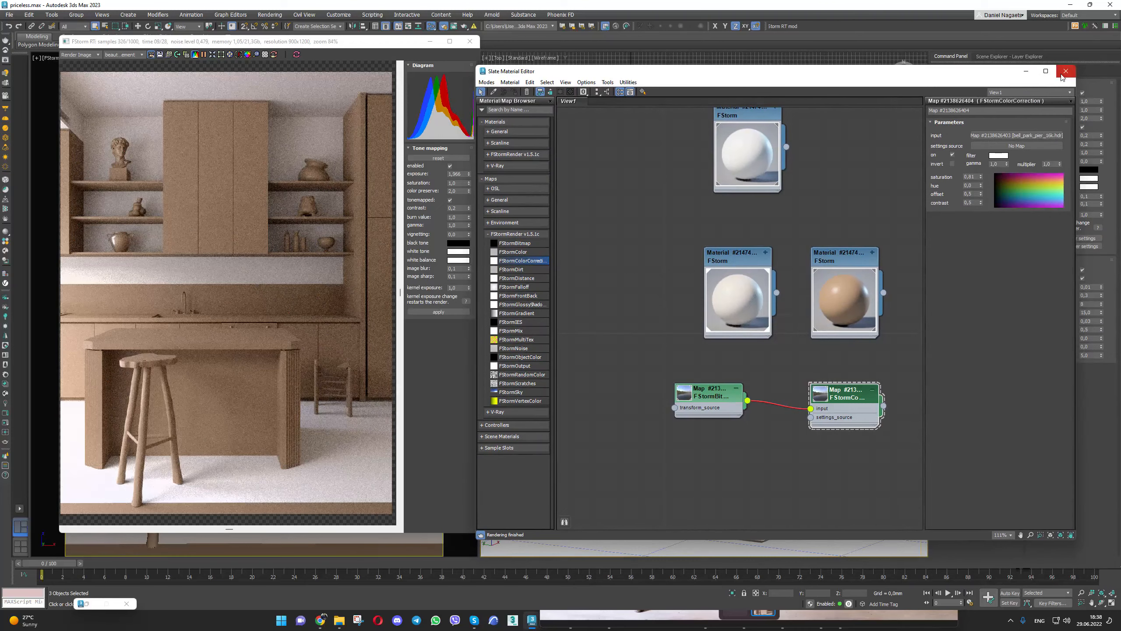
pyautogui.moveTo(982, 187); pyautogui.dragTo(983, 190)
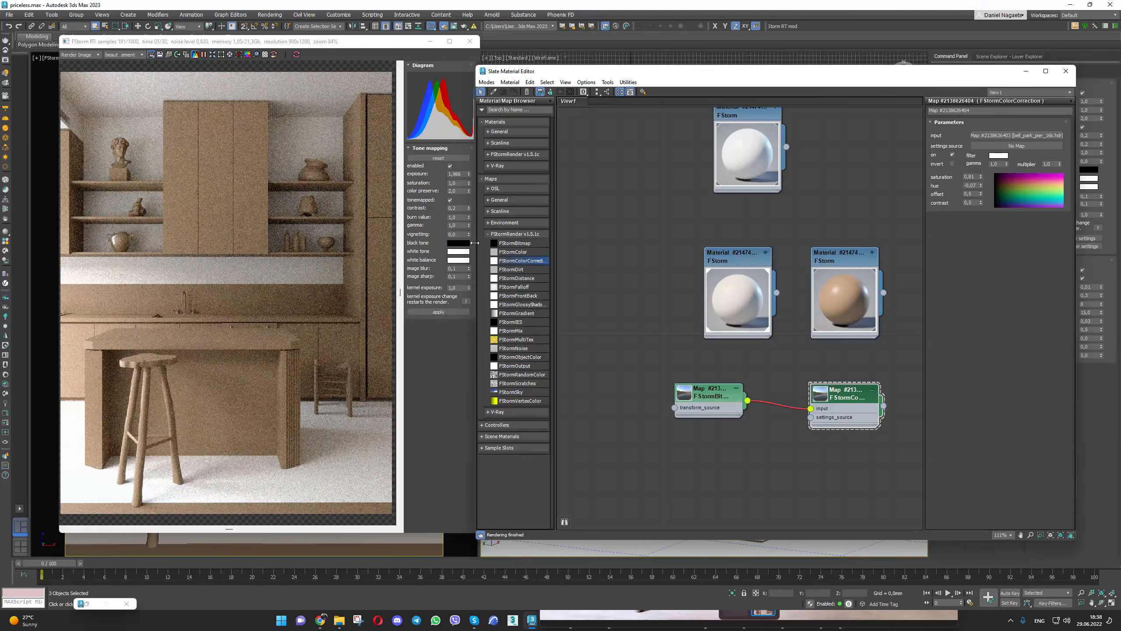
pyautogui.click(972, 186)
pyautogui.press('BackSpace')
pyautogui.write('5')
pyautogui.press('Return')
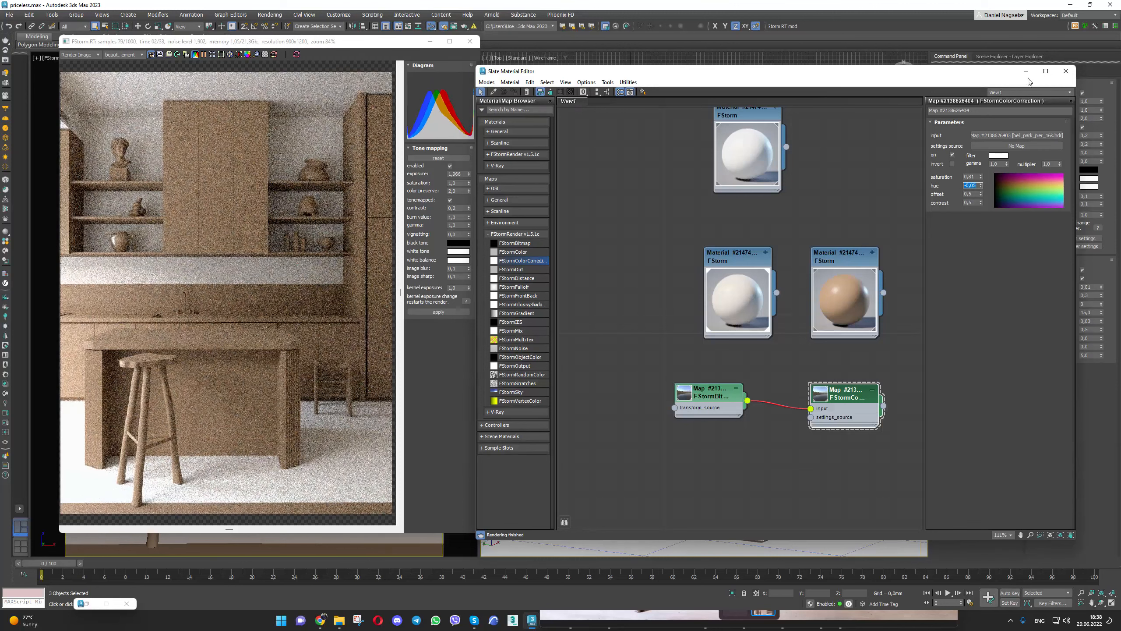
# Compare the render with the reference photo and set the tan material's diffuse hue to 18
pyautogui.click(815, 612)
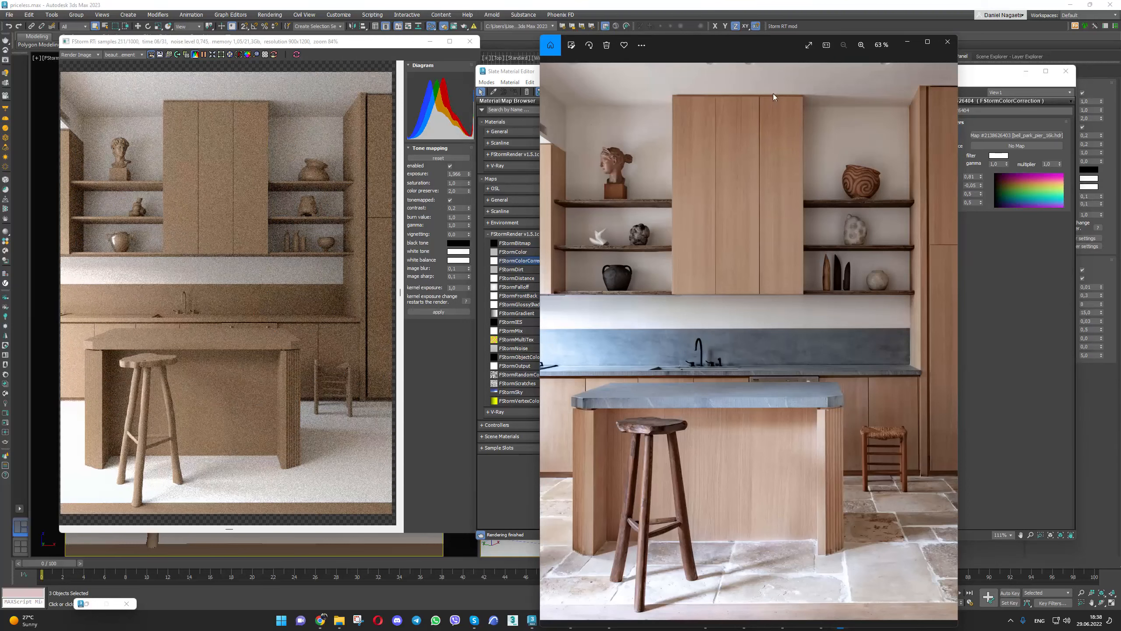
pyautogui.moveTo(699, 48); pyautogui.dragTo(1120, 48)
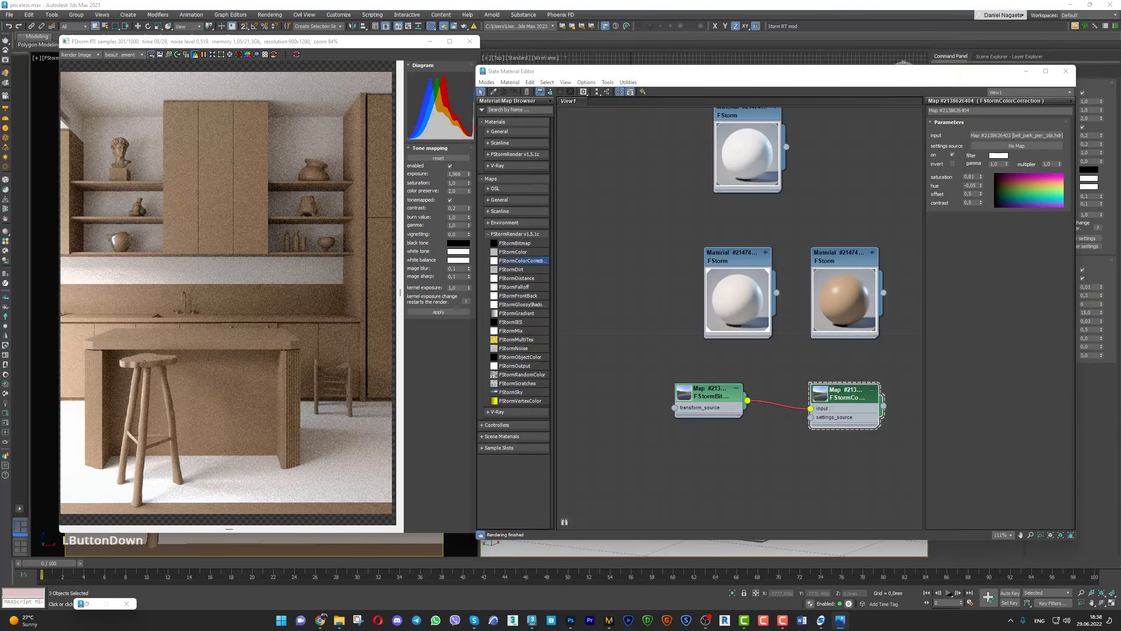
pyautogui.doubleClick(840, 256)
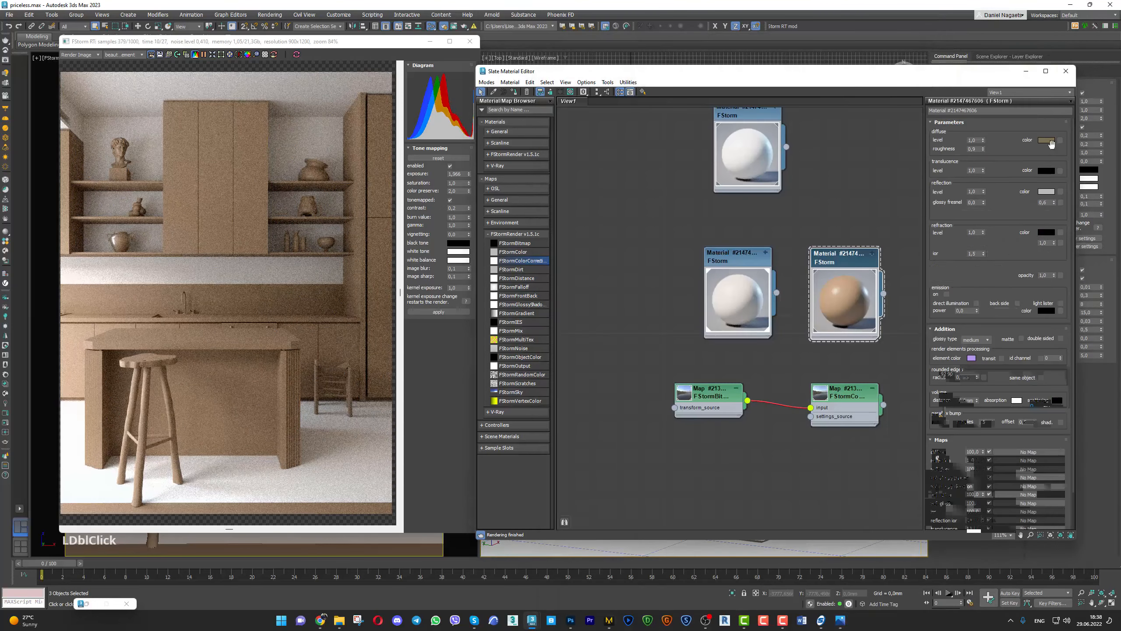
pyautogui.click(1047, 141)
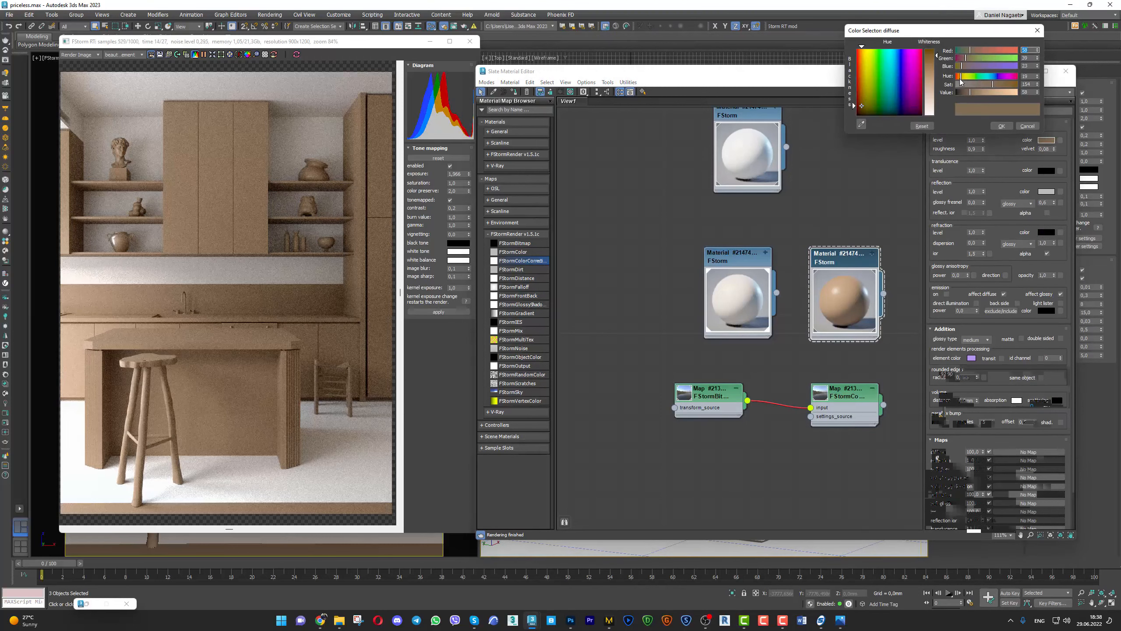
pyautogui.moveTo(1030, 76); pyautogui.dragTo(1007, 86)
pyautogui.write('18')
pyautogui.press('Return')
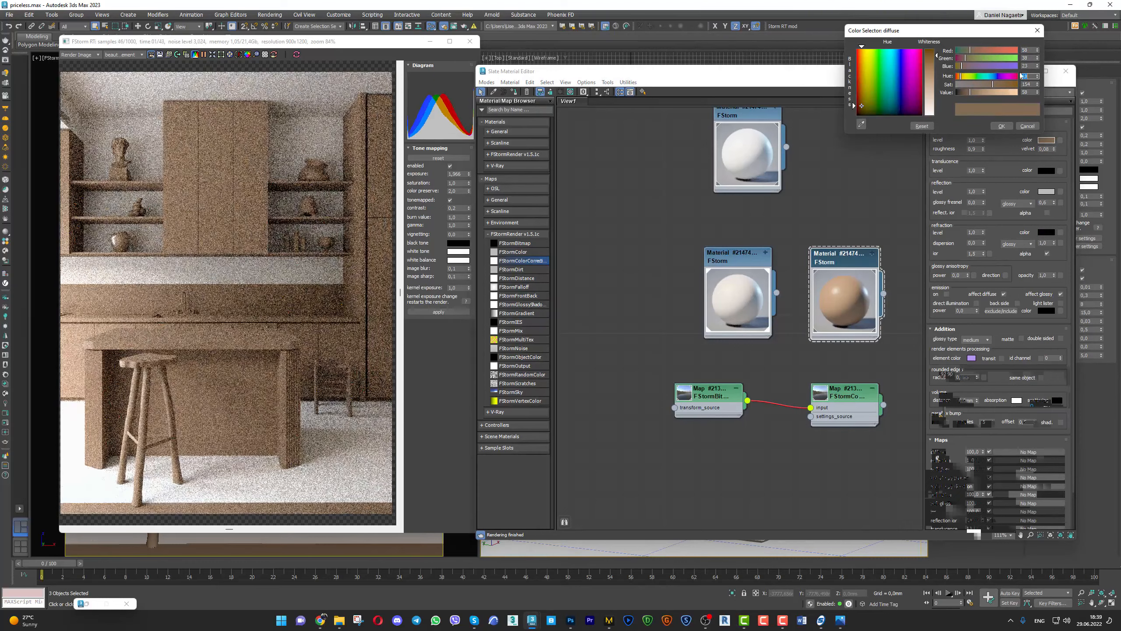
pyautogui.click(998, 126)
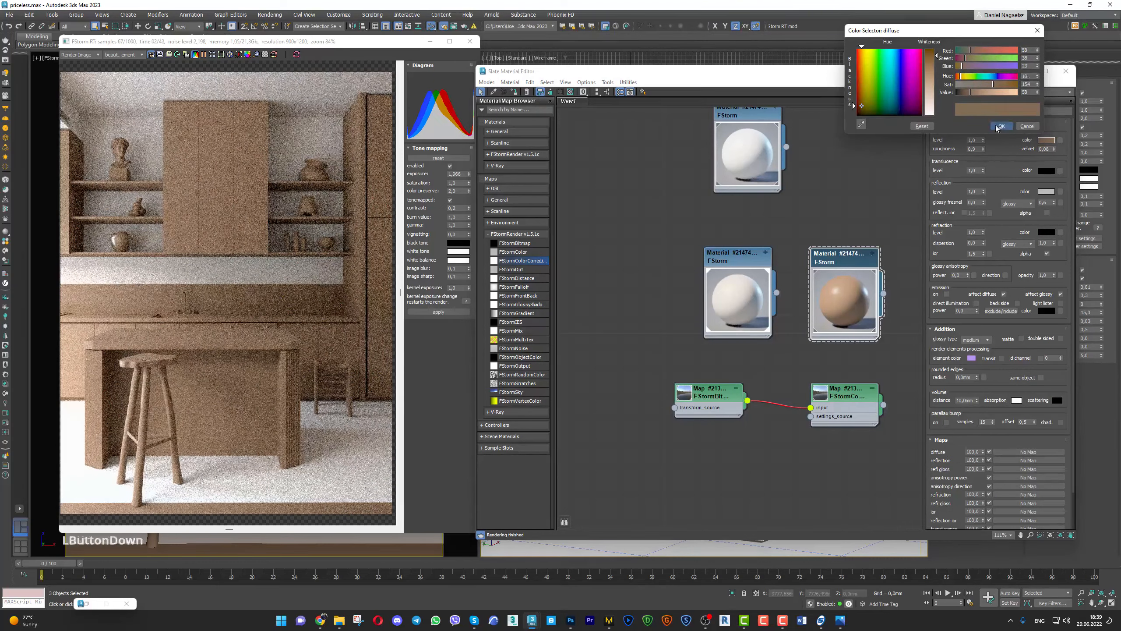
# Lighten the tan material's reflection color
pyautogui.click(1046, 192)
pyautogui.moveTo(928, 136); pyautogui.dragTo(929, 140)
pyautogui.click(994, 175)
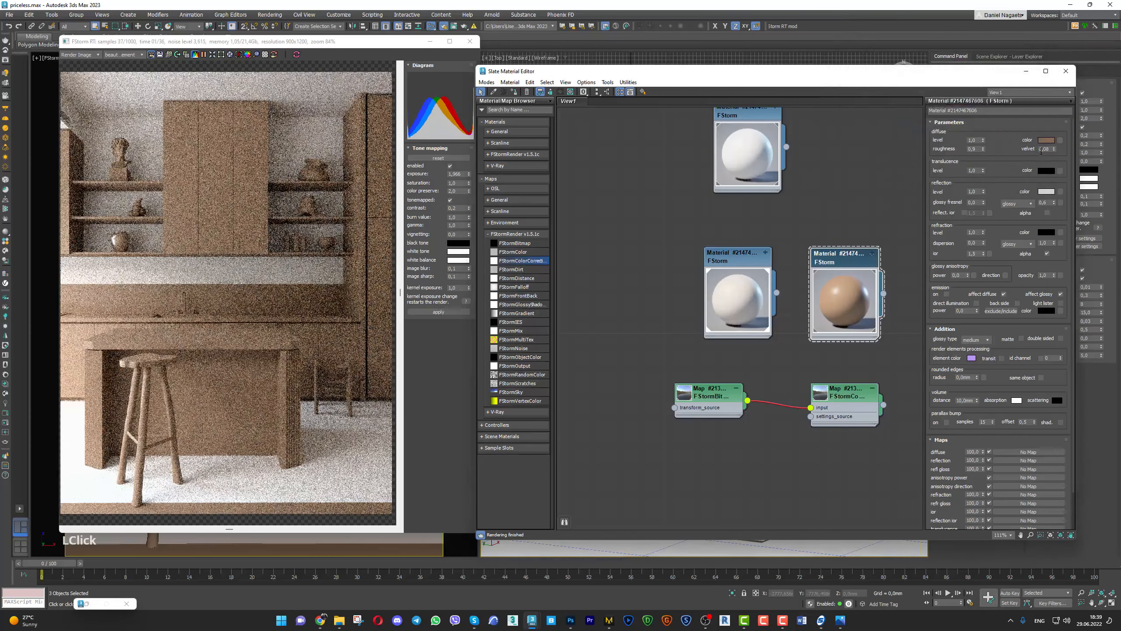
# Set the value of the tan material's diffuse color to 65 and compare the render with the reference photo
pyautogui.click(1046, 140)
pyautogui.click(1023, 90)
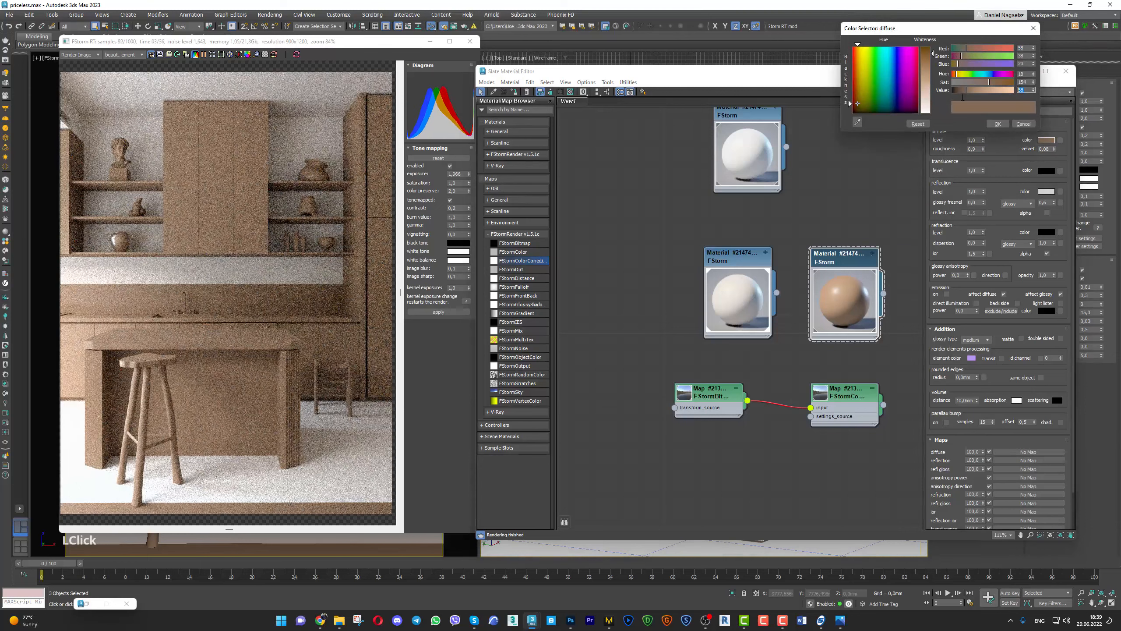
pyautogui.write('65')
pyautogui.press('Return')
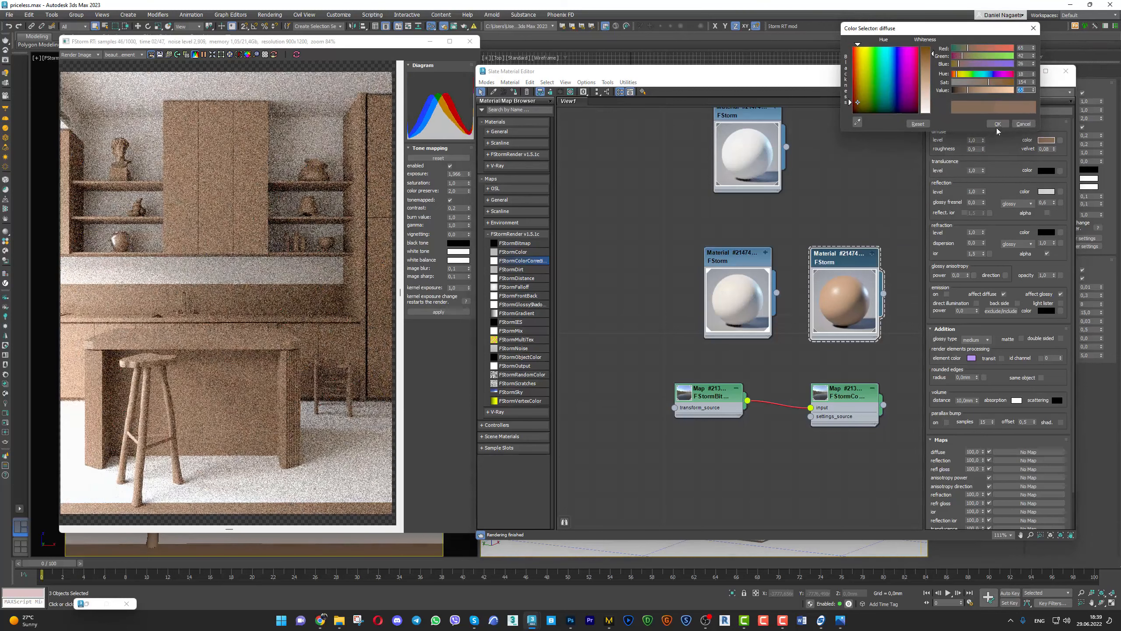
pyautogui.click(997, 124)
pyautogui.moveTo(922, 50); pyautogui.dragTo(671, 38)
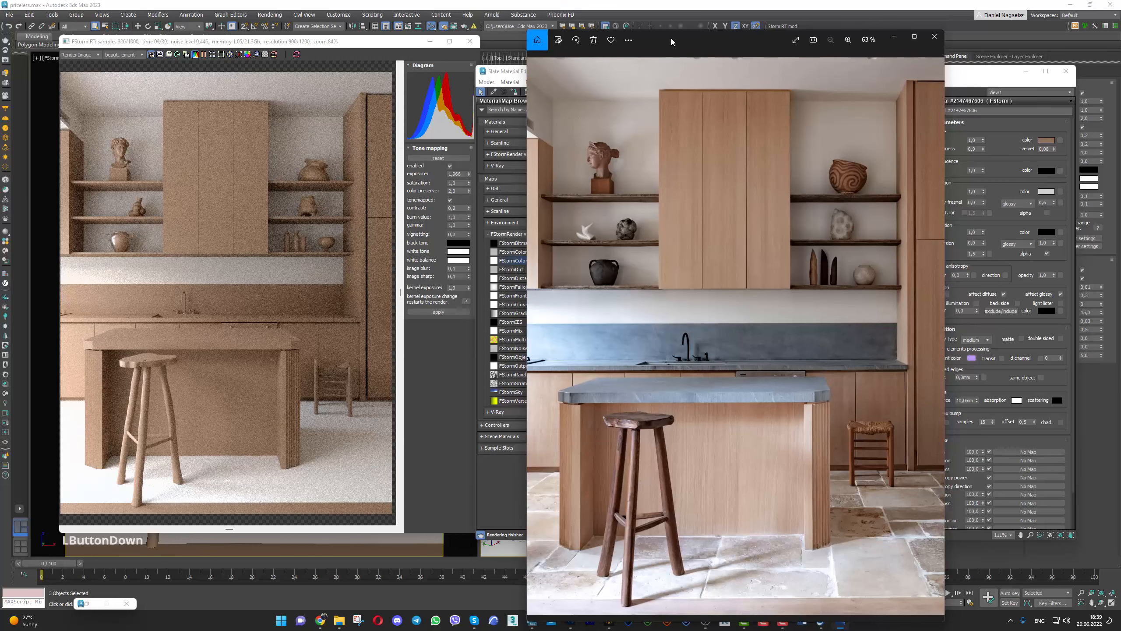
pyautogui.hotkey('alt', 'Tab')
pyautogui.click(1055, 388)
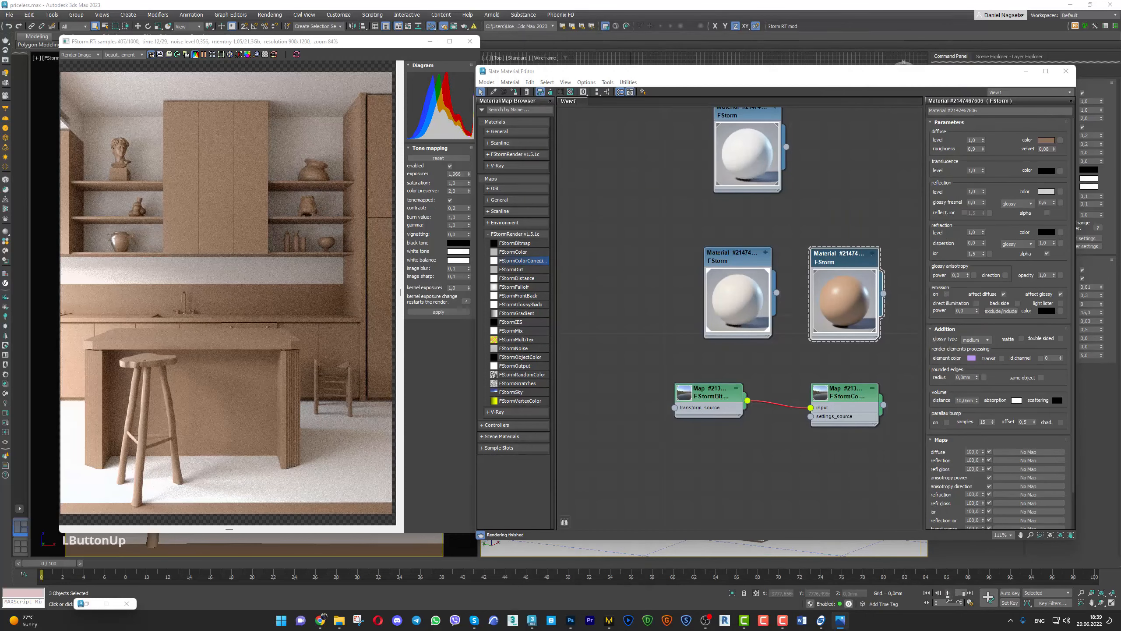
# Show the HDRI bitmap's parameters and isolate the bar stool in the orthographic viewport to expose the environment in the render
pyautogui.doubleClick(731, 387)
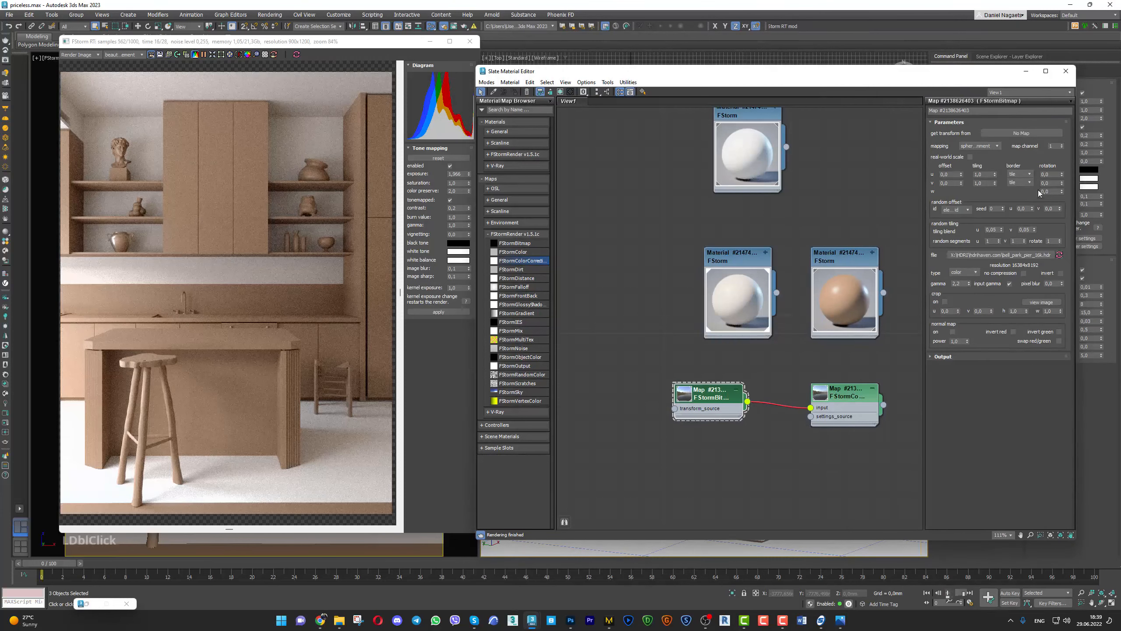
pyautogui.moveTo(509, 76); pyautogui.dragTo(786, 71)
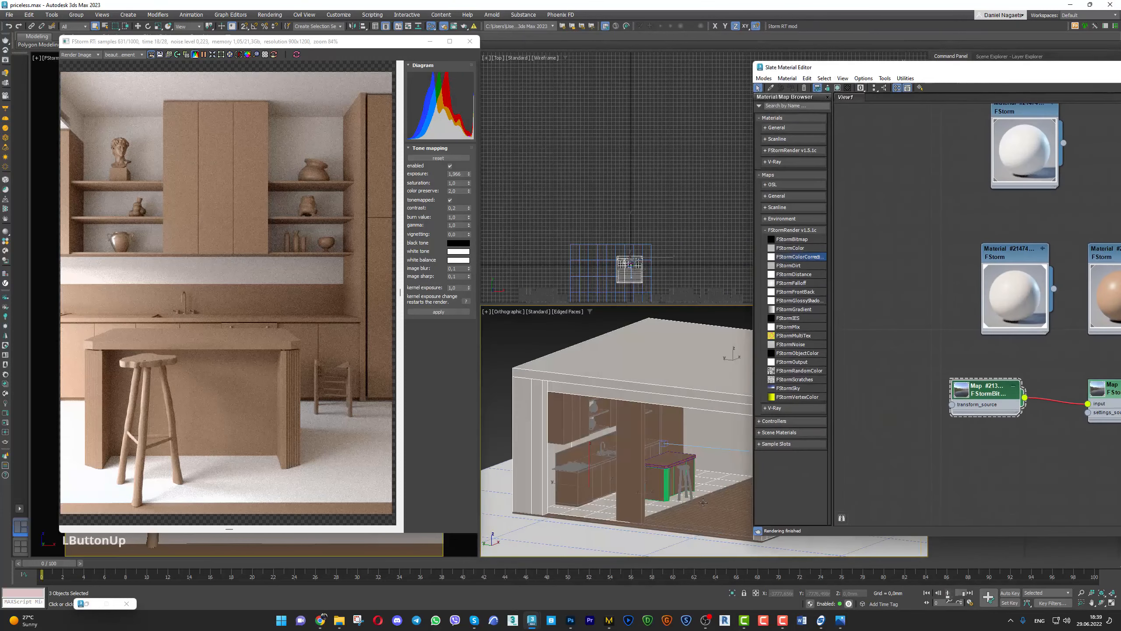
pyautogui.click(637, 476)
pyautogui.hotkey('alt', 'q')
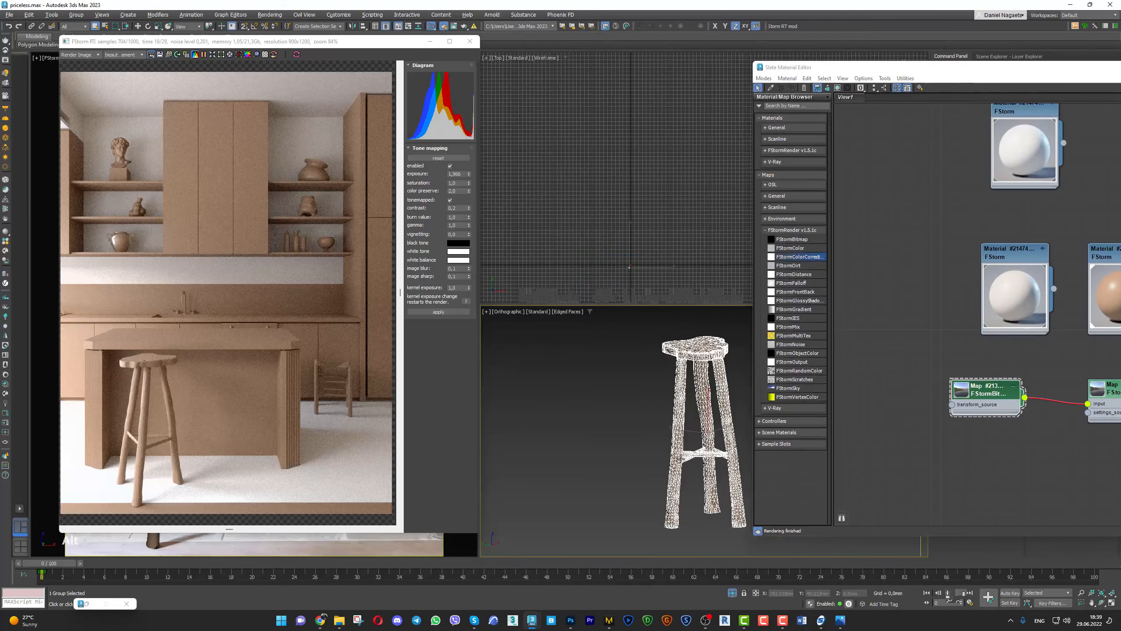
# Set the HDRI bitmap's W rotation to 30
pyautogui.moveTo(990, 74); pyautogui.dragTo(758, 63)
pyautogui.click(1101, 177)
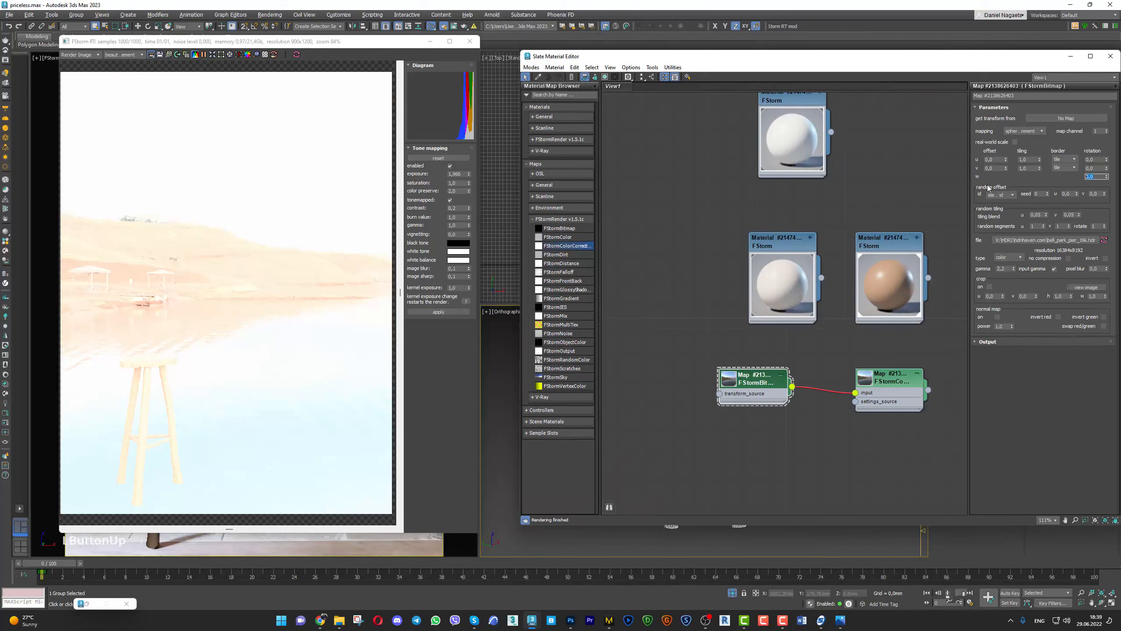
pyautogui.write('30')
pyautogui.press('Return')
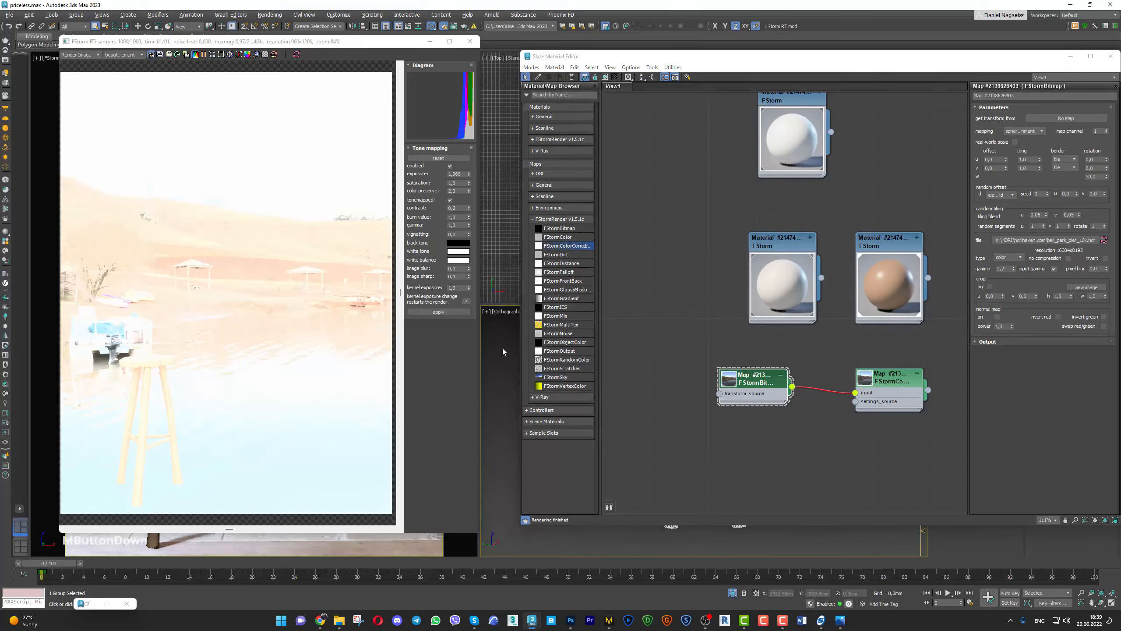
# Leave the bar stool's isolation to show the full kitchen, and try a W rotation of 60 on the HDRI bitmap
pyautogui.press('alt')
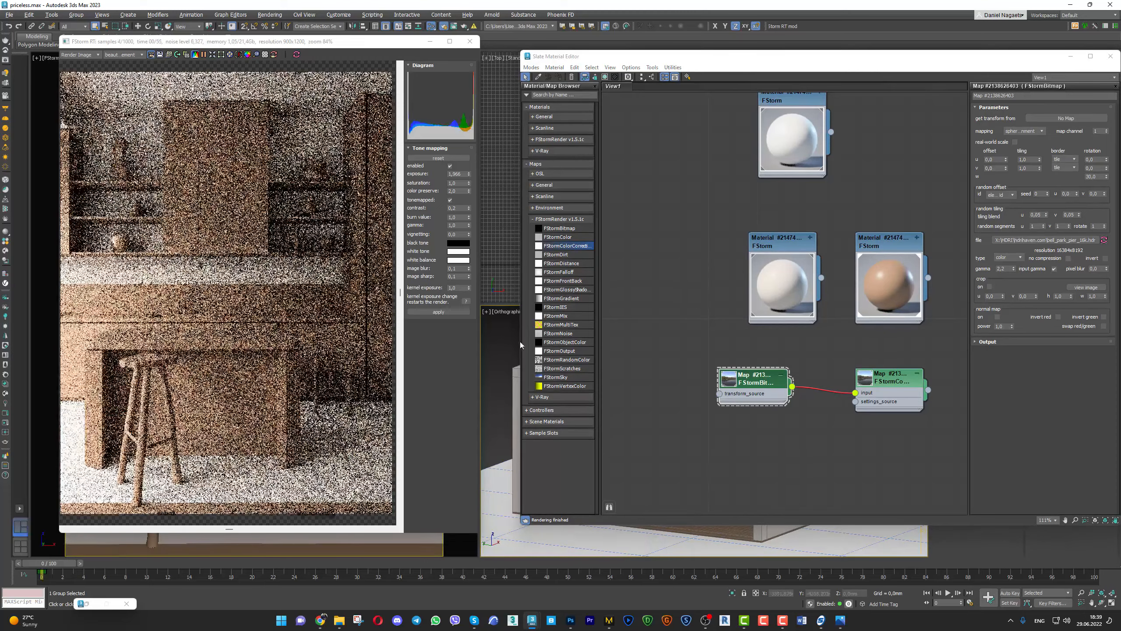
pyautogui.click(1097, 177)
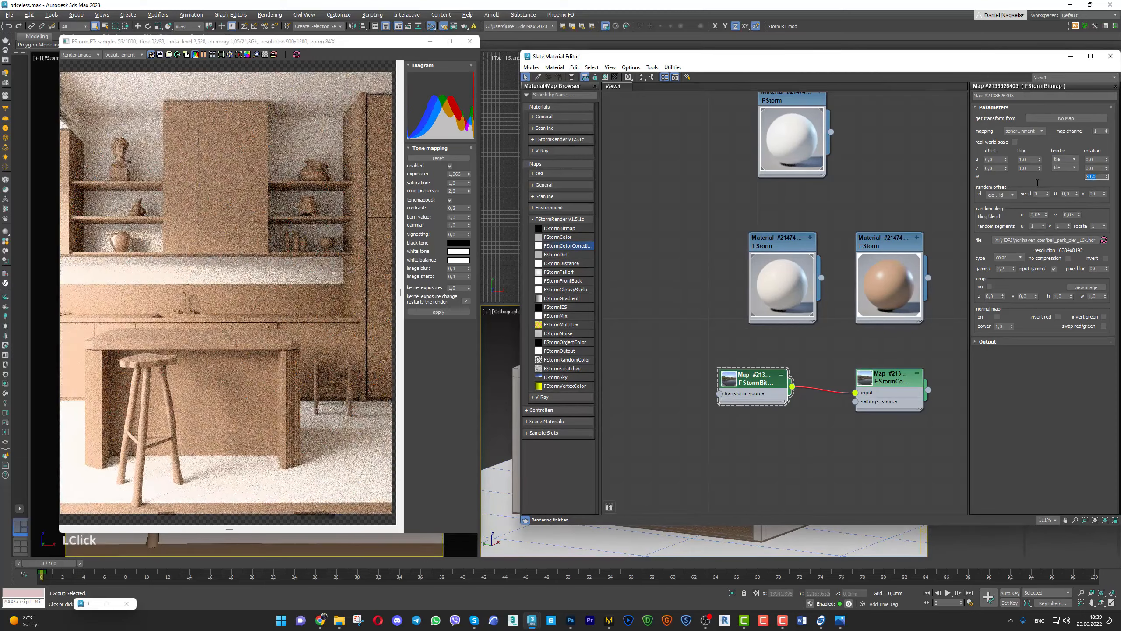
pyautogui.press('Return')
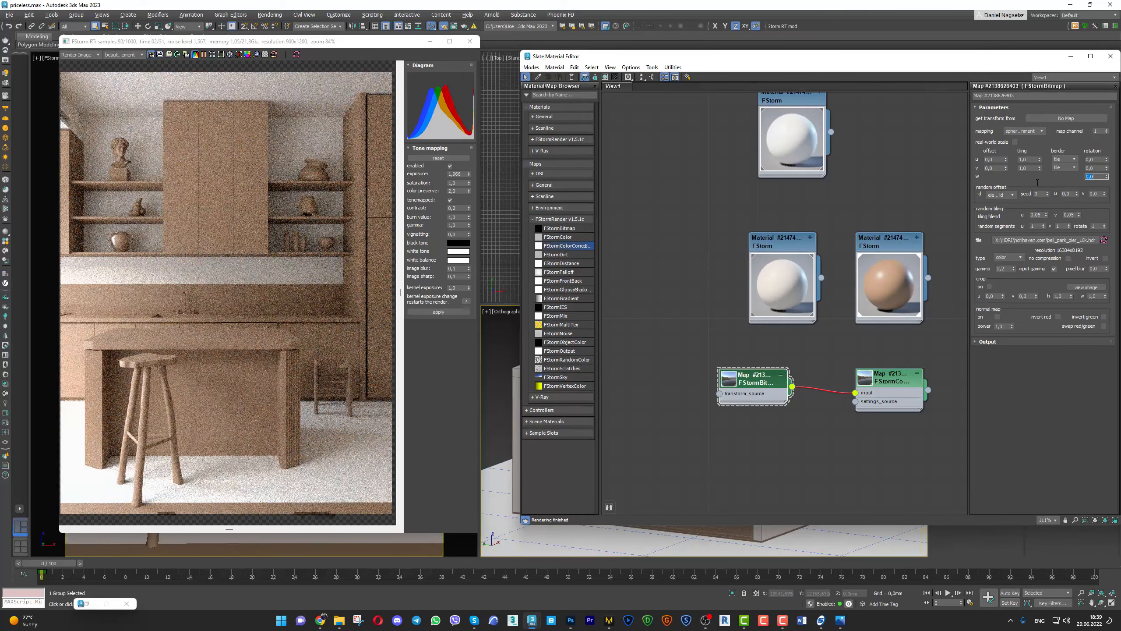
pyautogui.write('60')
pyautogui.press('Return')
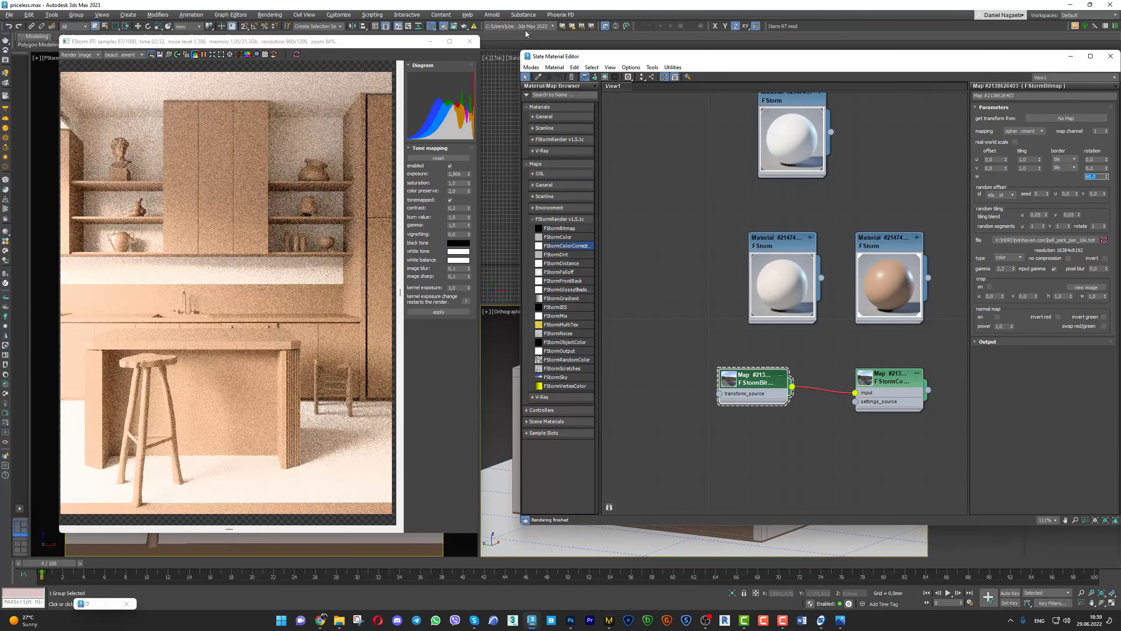
# Set the render's tone-mapping exposure to 1
pyautogui.click(456, 174)
pyautogui.write('1')
pyautogui.press('Return')
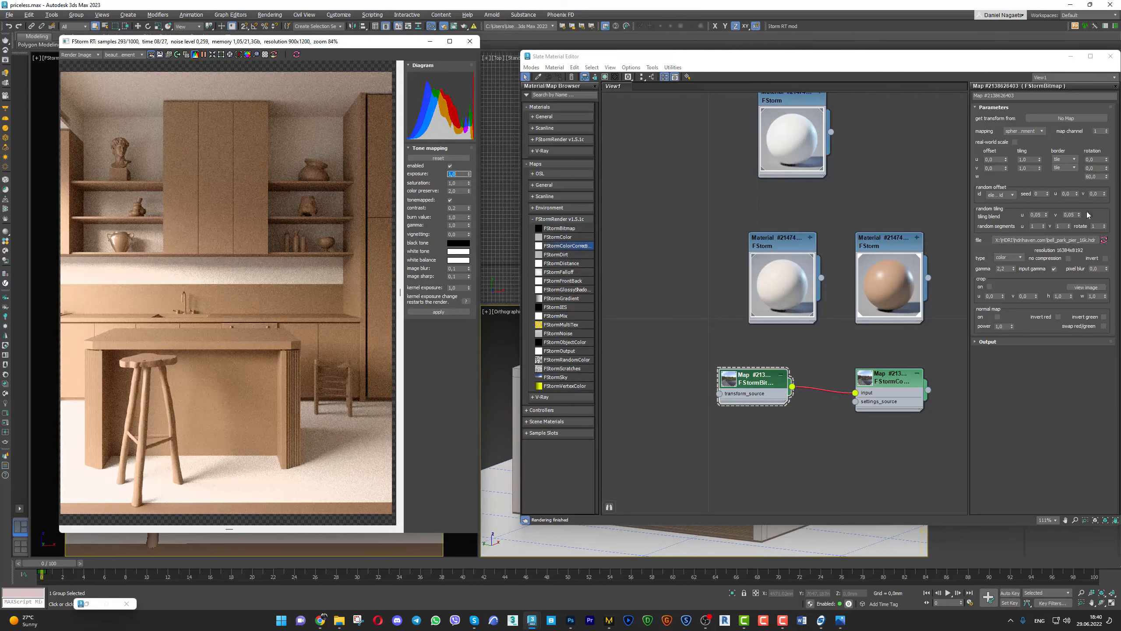
# Try W rotations of 90, 15, 150 and 180 on the HDRI bitmap to compare the lighting
pyautogui.click(1099, 176)
pyautogui.write('90')
pyautogui.press('Return')
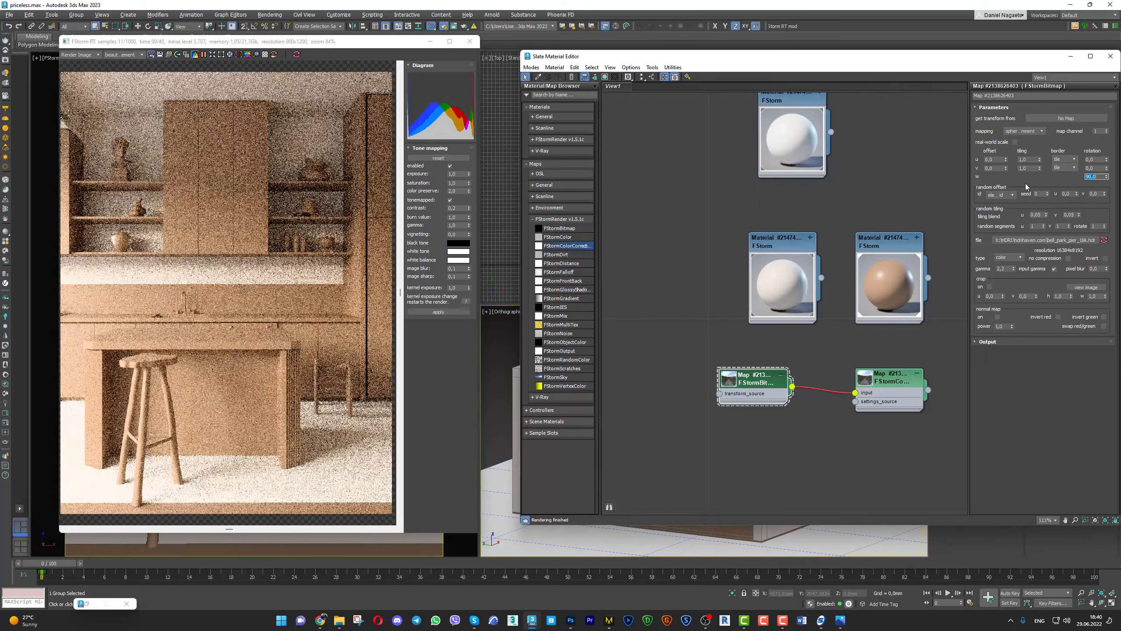
pyautogui.write('15')
pyautogui.press('Return')
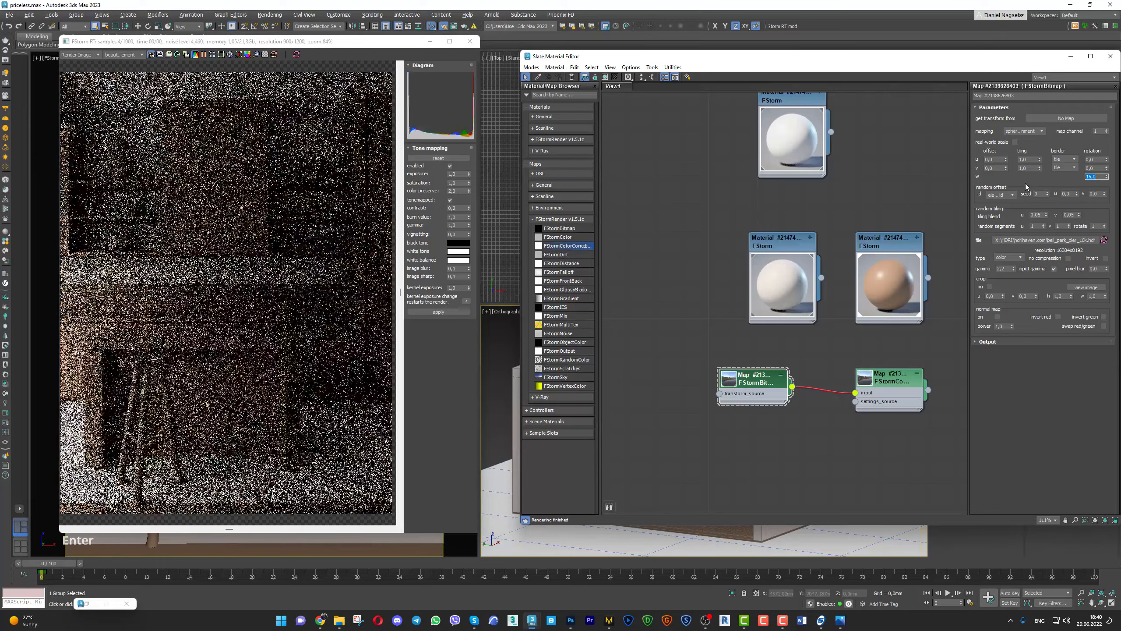
pyautogui.press('BackSpace')
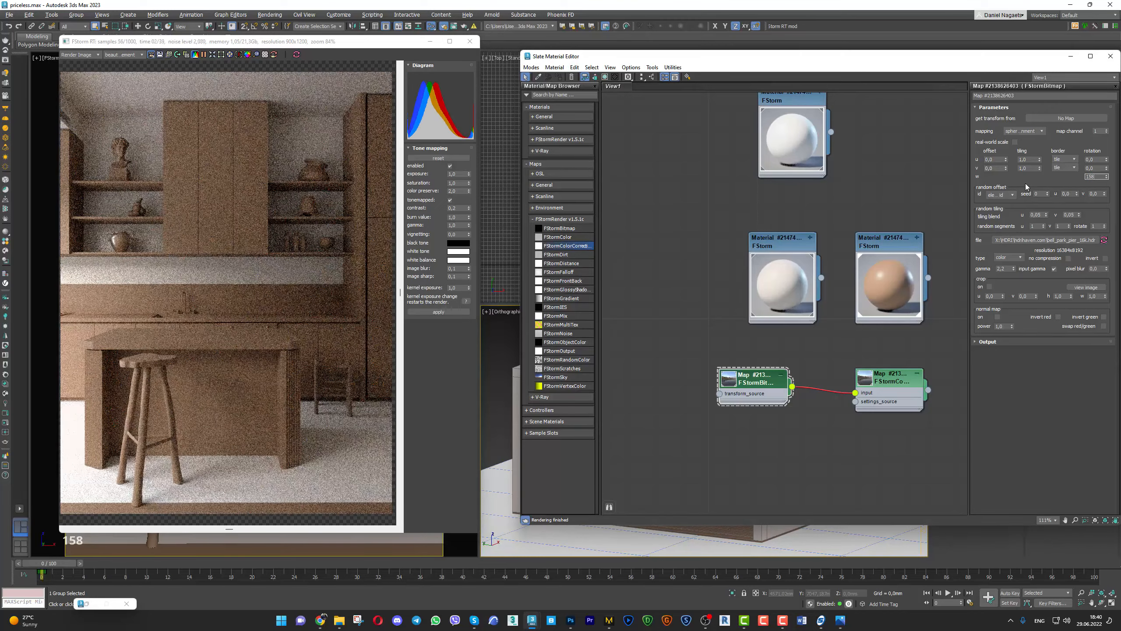
pyautogui.write('0')
pyautogui.press('Return')
pyautogui.write('180')
pyautogui.press('Return')
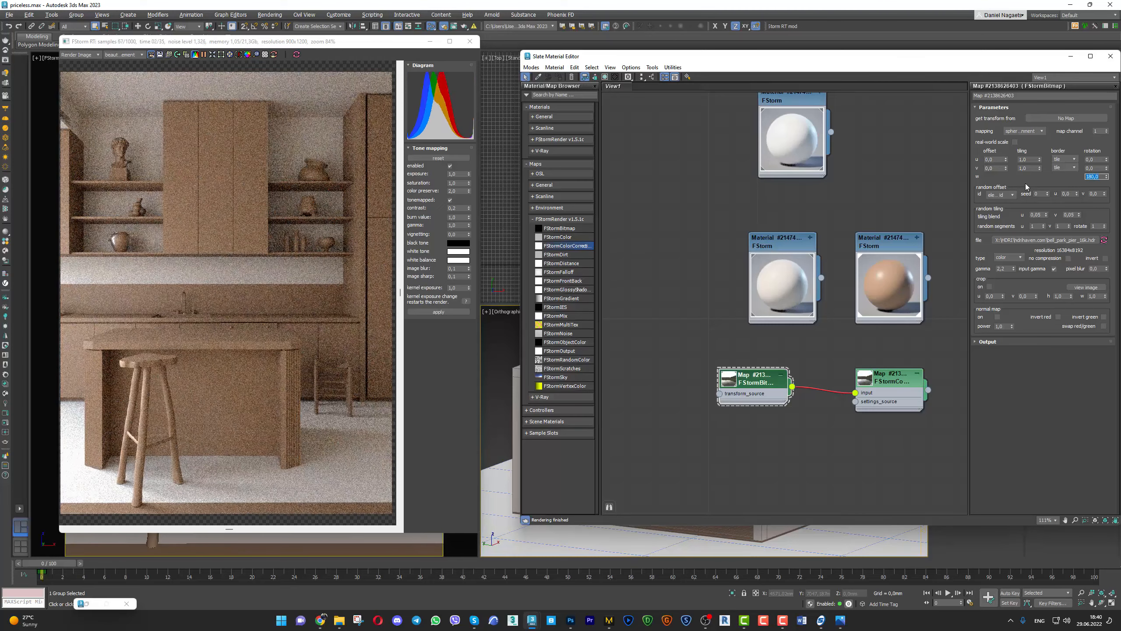
# Try HDRI bitmap W rotations of 210 and 240, and set the rotation back to 0
pyautogui.write('210')
pyautogui.press('Return')
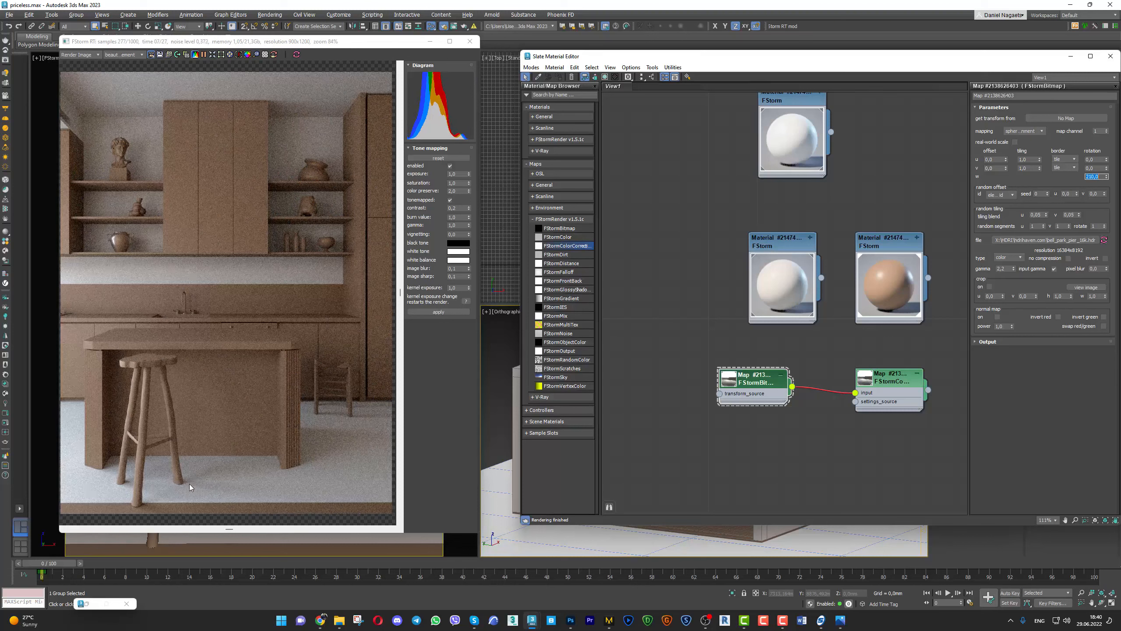
pyautogui.write('240')
pyautogui.press('Return')
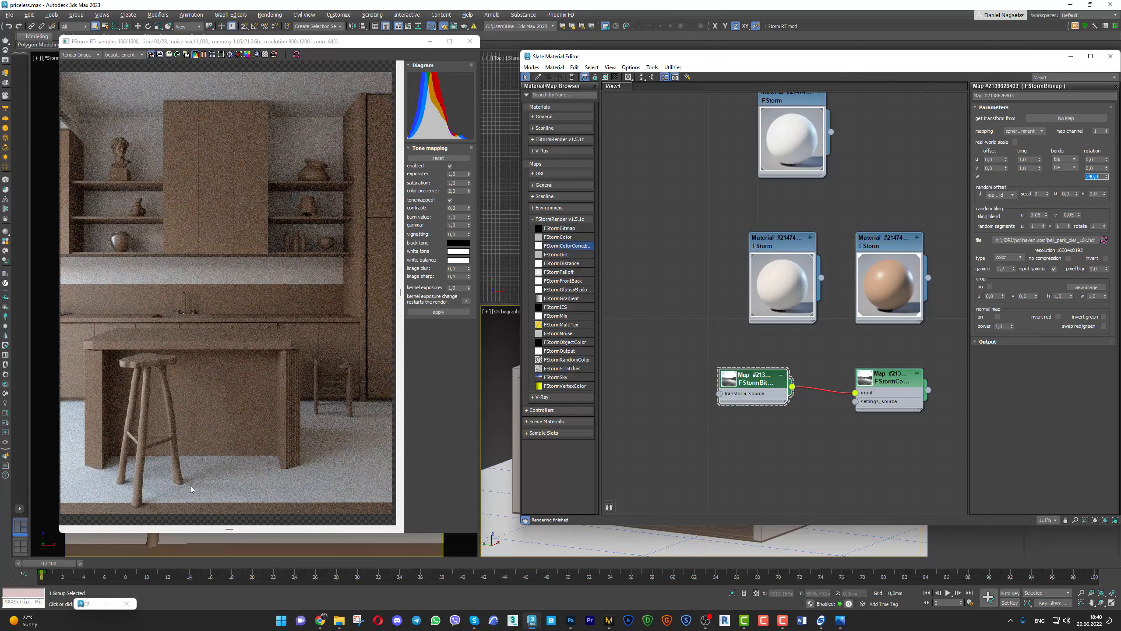
pyautogui.write('0')
pyautogui.press('Return')
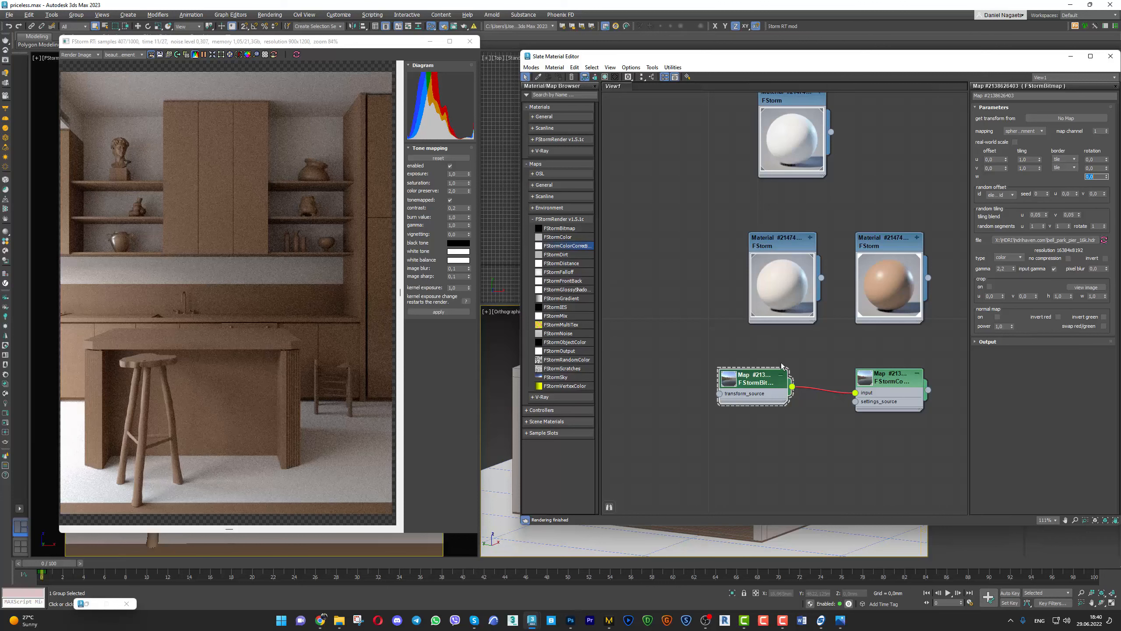
# Duplicate the light FStorm material beside the original and assign the copy to the kitchen floor
pyautogui.keyDown('shift'); pyautogui.moveTo(786, 259); pyautogui.dragTo(687, 249); pyautogui.keyUp('shift')
pyautogui.doubleClick(687, 249)
pyautogui.keyDown('alt'); pyautogui.moveTo(585, 539); pyautogui.dragTo(668, 555, button='middle'); pyautogui.keyUp('alt')
pyautogui.moveTo(619, 58); pyautogui.dragTo(803, 65)
pyautogui.keyDown('alt'); pyautogui.moveTo(662, 337); pyautogui.dragTo(567, 385, button='middle'); pyautogui.keyUp('alt')
pyautogui.moveTo(567, 385); pyautogui.dragTo(554, 331, button='middle')
pyautogui.doubleClick(619, 476)
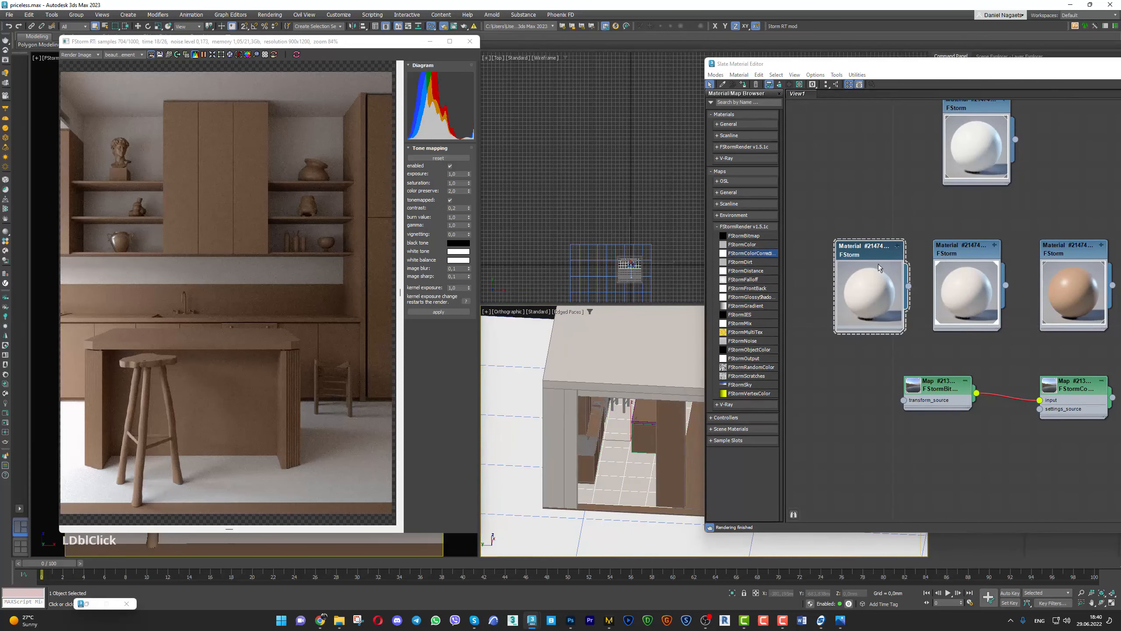
pyautogui.click(744, 85)
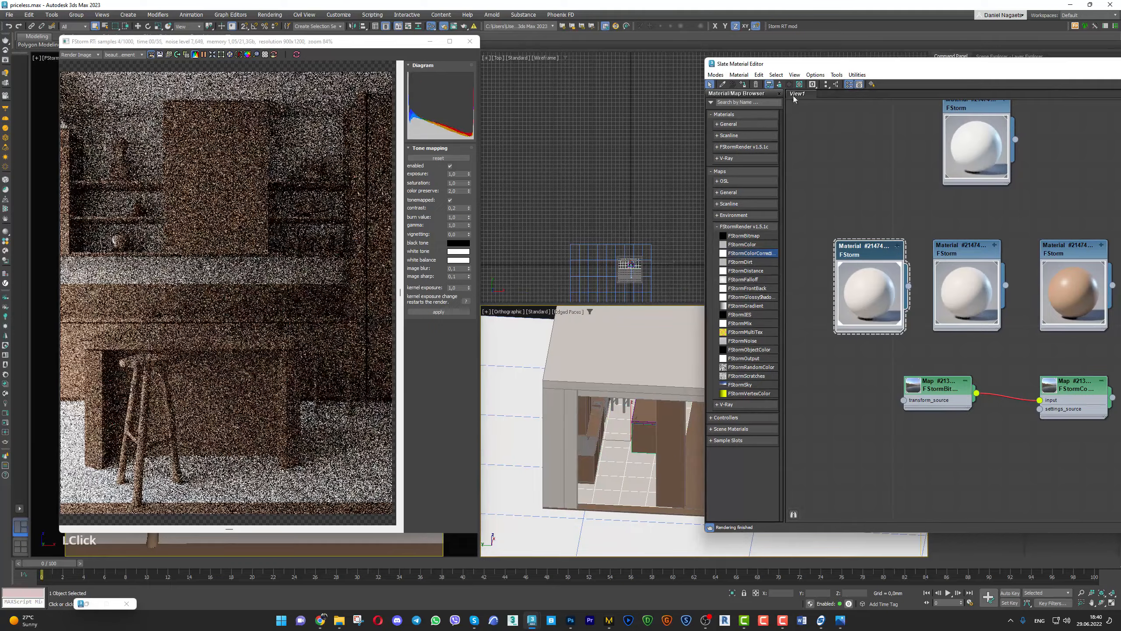
# Darken the floor material's diffuse color to a saturation of 64 and a value of 142
pyautogui.moveTo(808, 68); pyautogui.dragTo(617, 35)
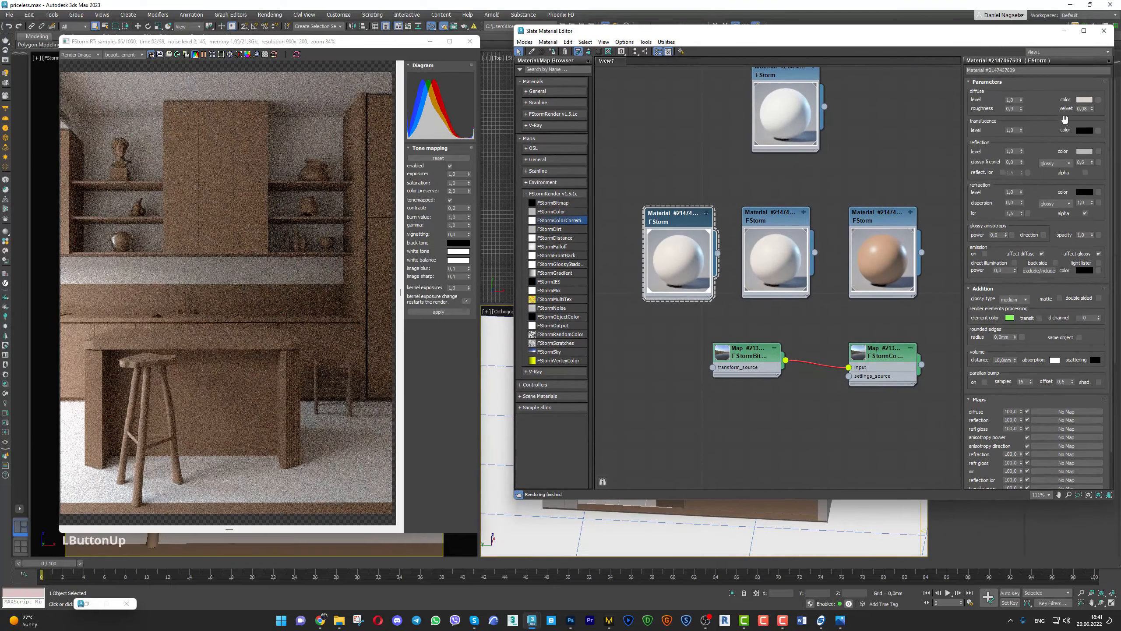
pyautogui.click(1083, 100)
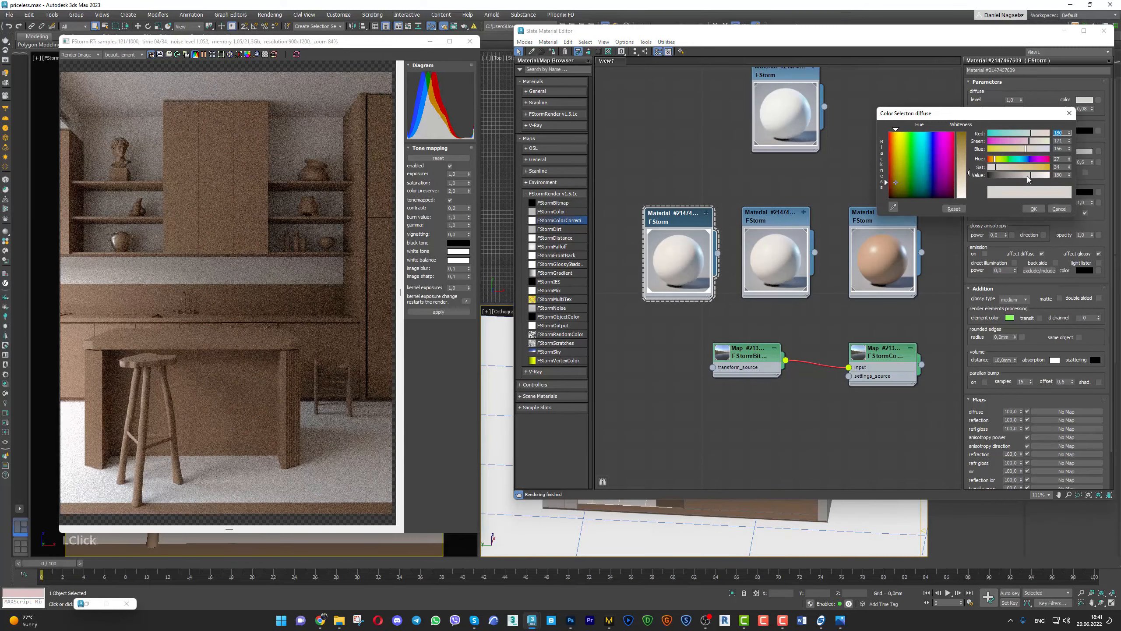
pyautogui.click(1023, 176)
pyautogui.moveTo(1023, 179)
pyautogui.mouseDown()
pyautogui.moveTo(1003, 168)
pyautogui.moveTo(1022, 177)
pyautogui.mouseUp()
pyautogui.click(1015, 176)
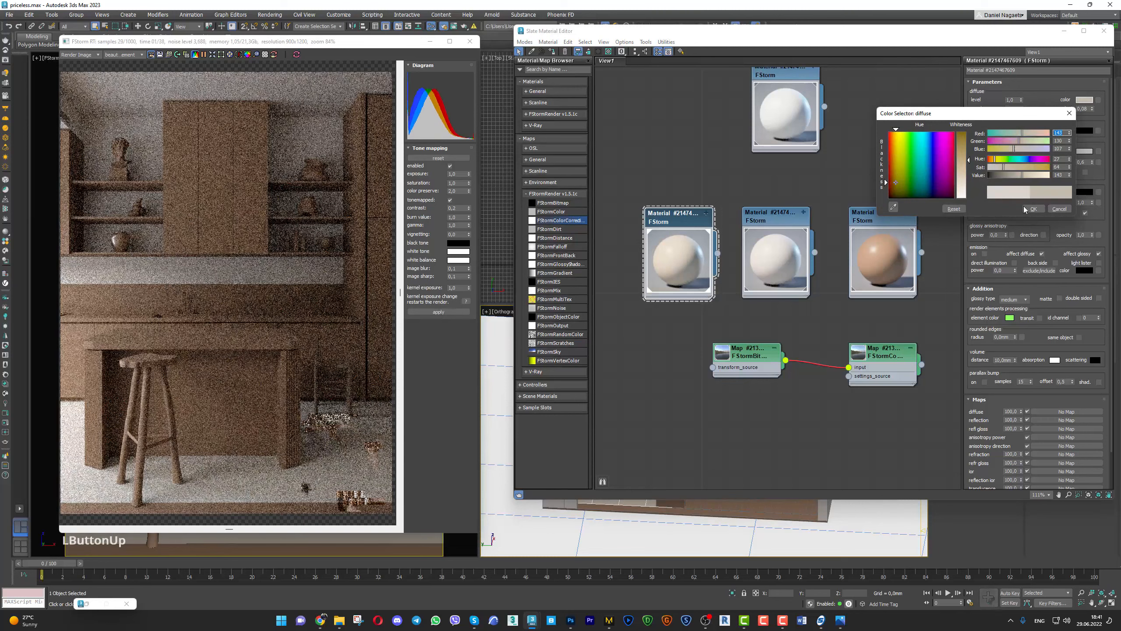
pyautogui.click(1031, 209)
# Set the render's tone-mapping exposure to 2.144 and the burn value to 0.42
pyautogui.moveTo(468, 174); pyautogui.dragTo(473, 150)
pyautogui.moveTo(432, 303); pyautogui.dragTo(460, 304)
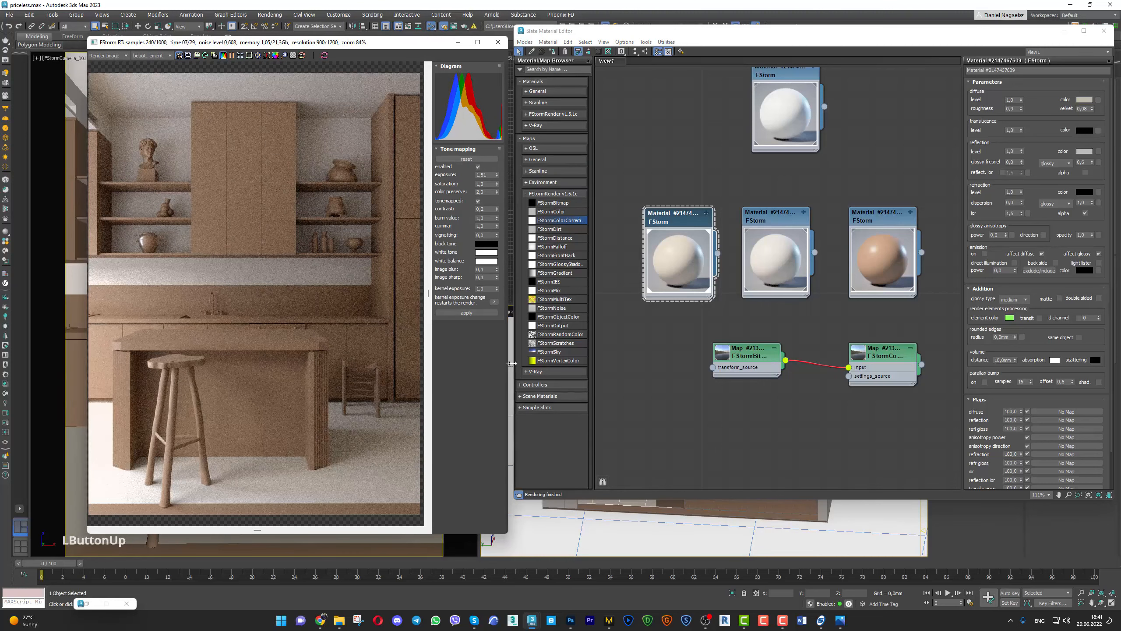
pyautogui.click(508, 363)
pyautogui.moveTo(507, 361); pyautogui.dragTo(522, 359)
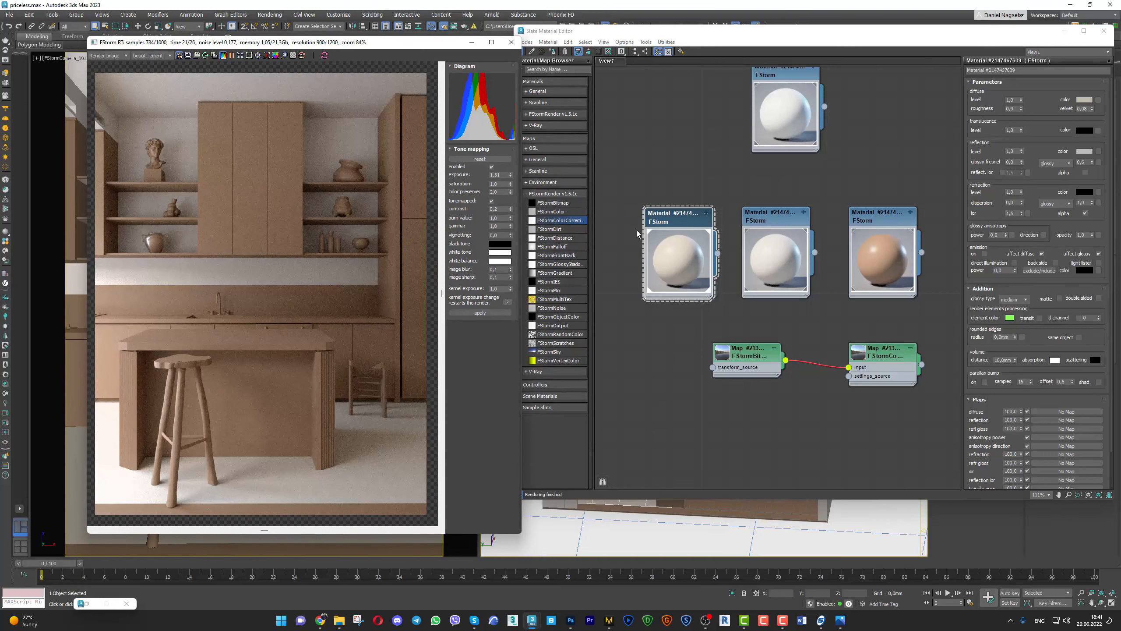
pyautogui.moveTo(510, 175); pyautogui.dragTo(511, 156)
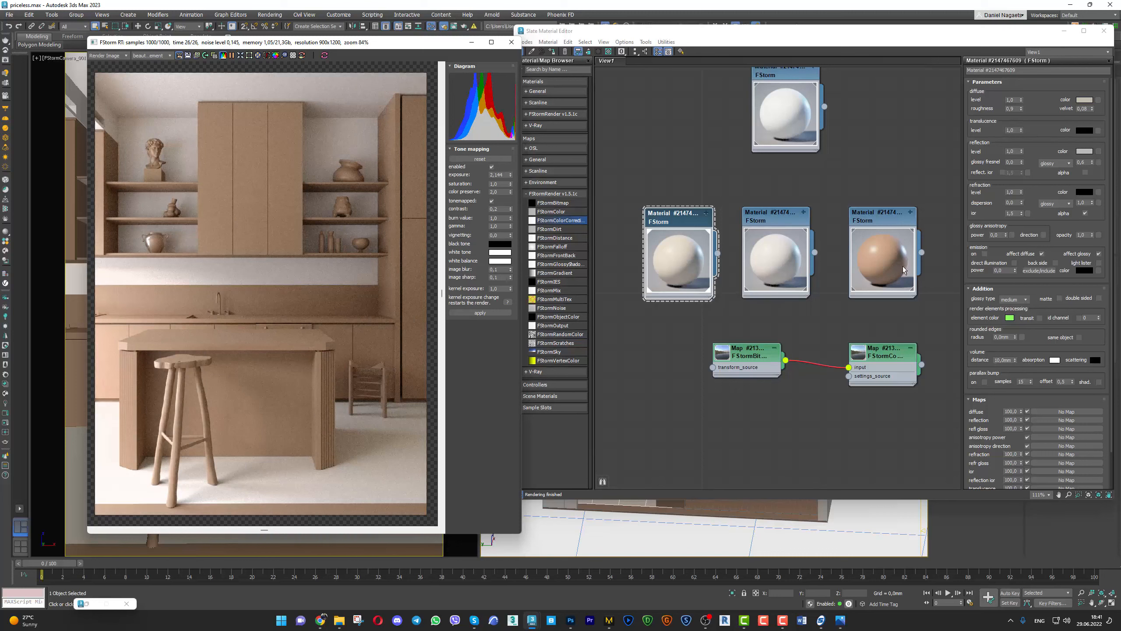
pyautogui.moveTo(510, 218); pyautogui.dragTo(510, 243)
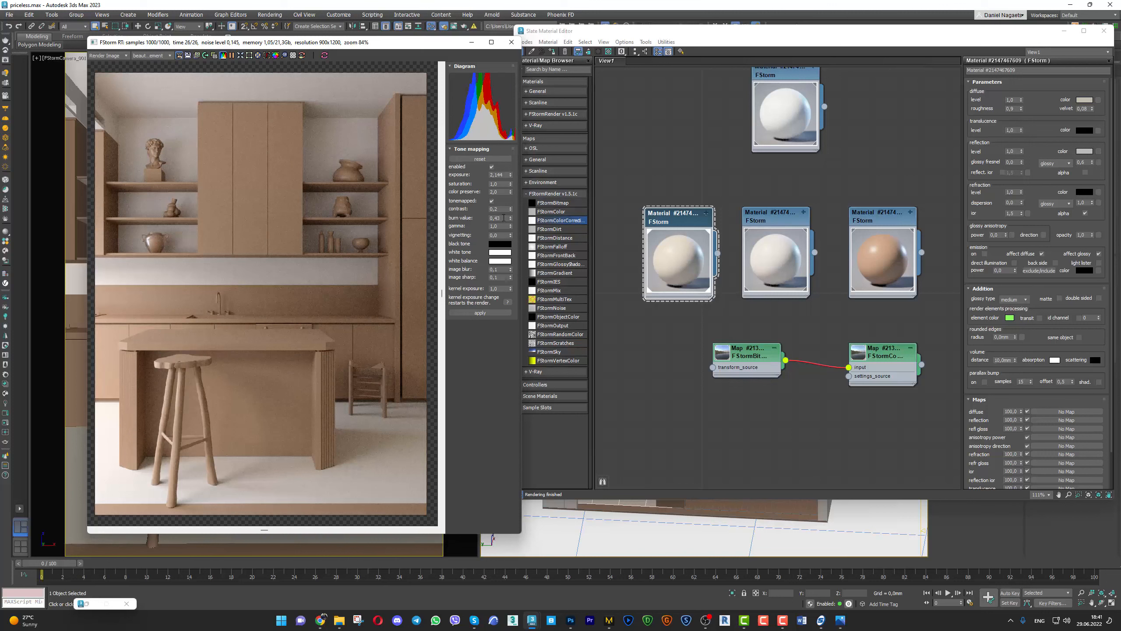
# Make the tan material's diffuse color darker and more saturated, and compare the render with the reference photo
pyautogui.doubleClick(874, 220)
pyautogui.click(1083, 100)
pyautogui.moveTo(1005, 176); pyautogui.dragTo(1029, 168)
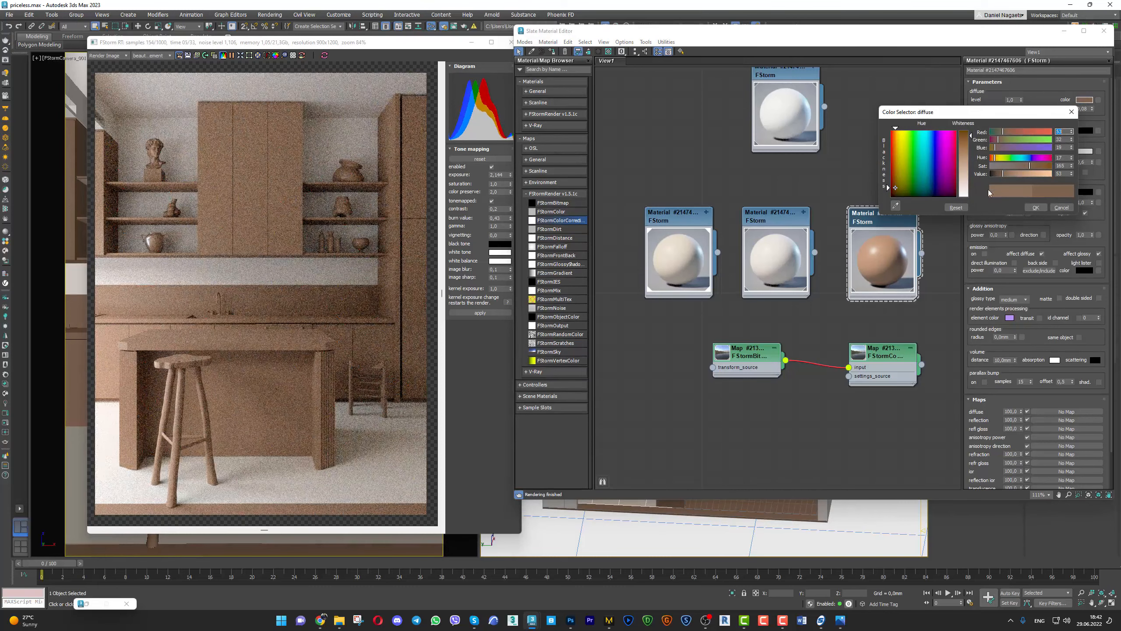
pyautogui.click(1040, 211)
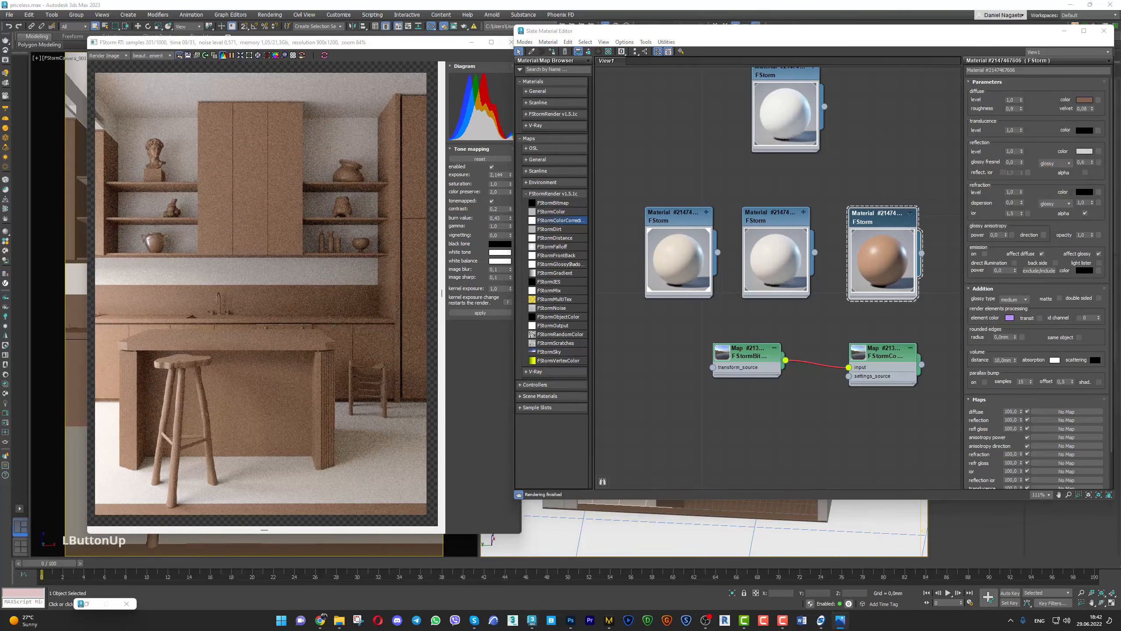
pyautogui.click(669, 23)
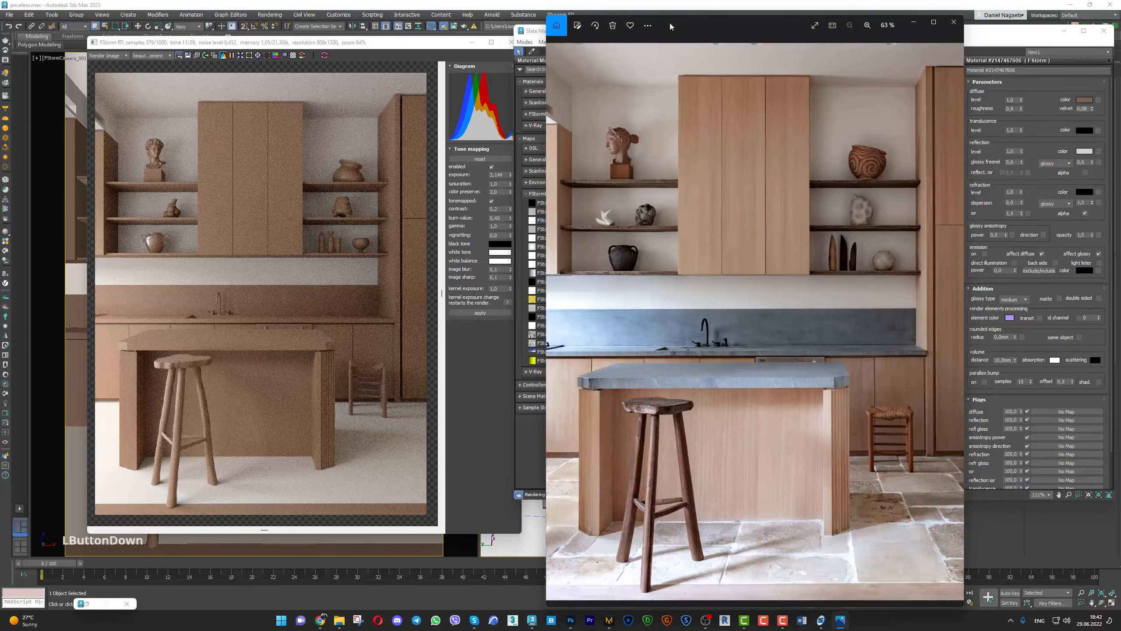
pyautogui.moveTo(669, 23); pyautogui.dragTo(1116, 31)
# Create an FStorm sun light on the ground in front of the house's open side in the orthographic viewport
pyautogui.click(1064, 31)
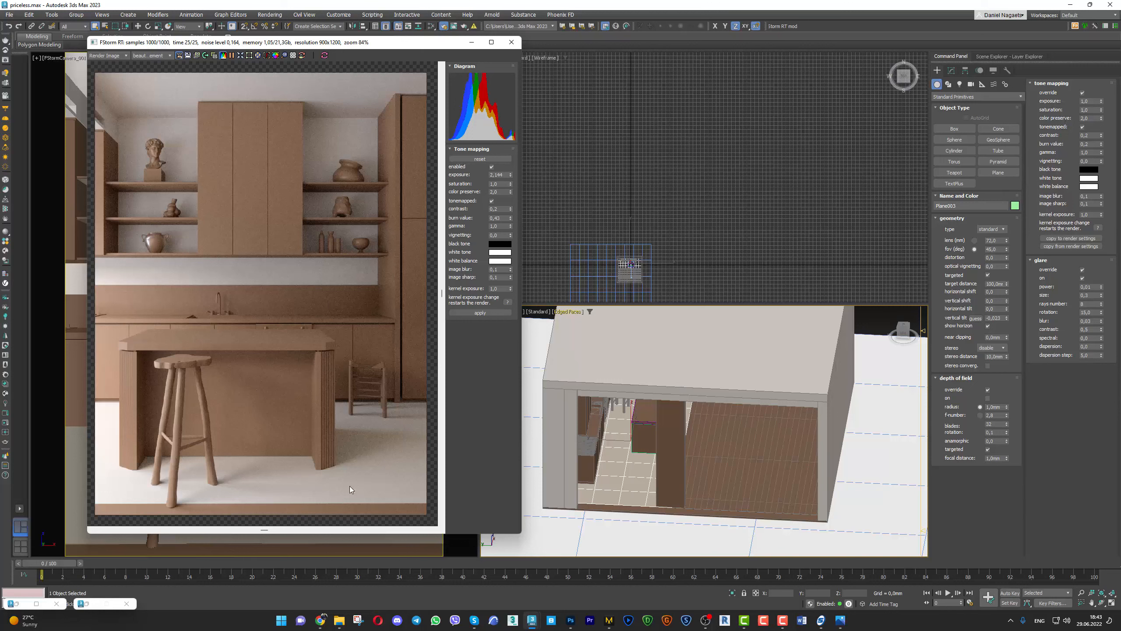
pyautogui.click(960, 84)
pyautogui.click(966, 129)
pyautogui.click(968, 129)
pyautogui.click(953, 96)
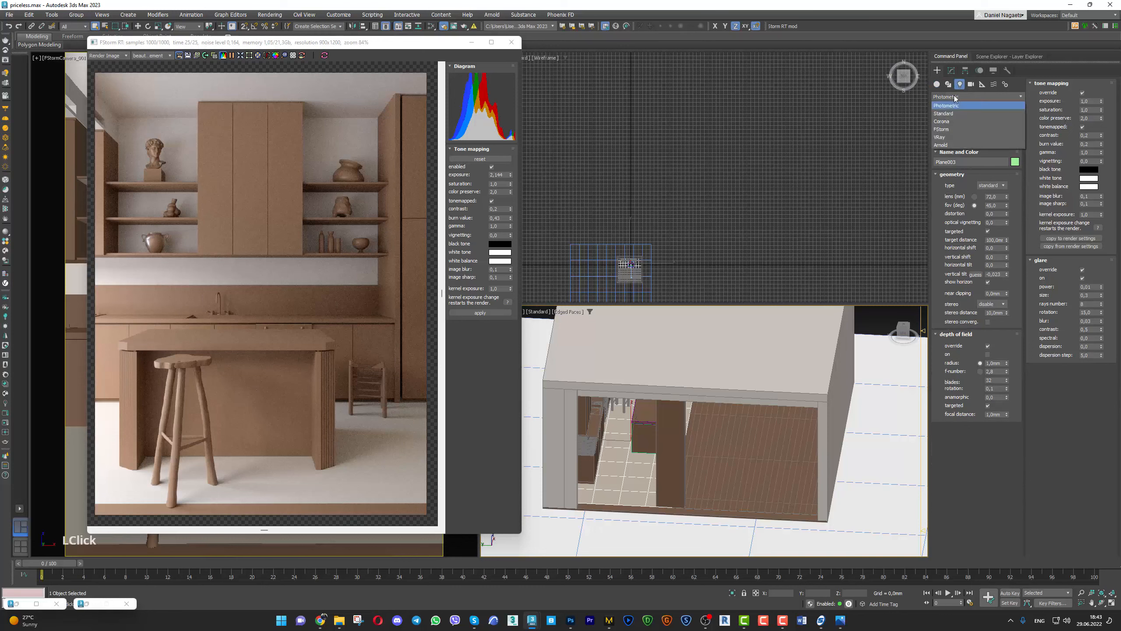
pyautogui.click(952, 128)
pyautogui.click(984, 130)
pyautogui.scroll(-2, 644, 433)
pyautogui.keyDown('alt'); pyautogui.moveTo(644, 433); pyautogui.dragTo(706, 490, button='middle'); pyautogui.keyUp('alt')
pyautogui.moveTo(716, 537); pyautogui.dragTo(674, 473)
# Make the sun light targeted and set its sun color to pure white
pyautogui.click(951, 70)
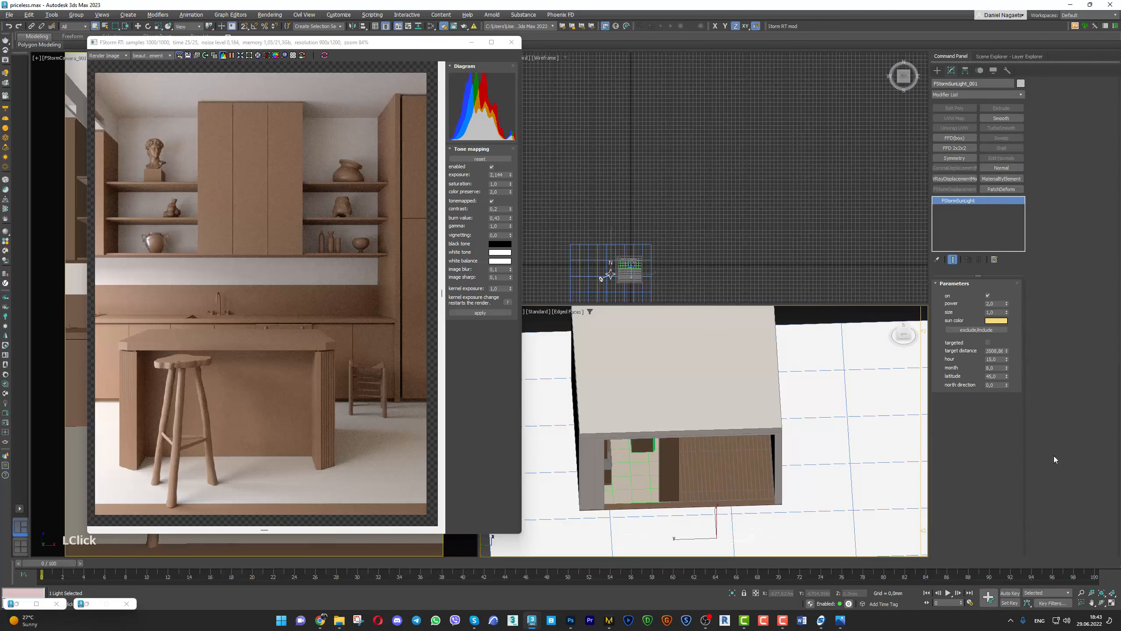
pyautogui.click(988, 342)
pyautogui.click(996, 320)
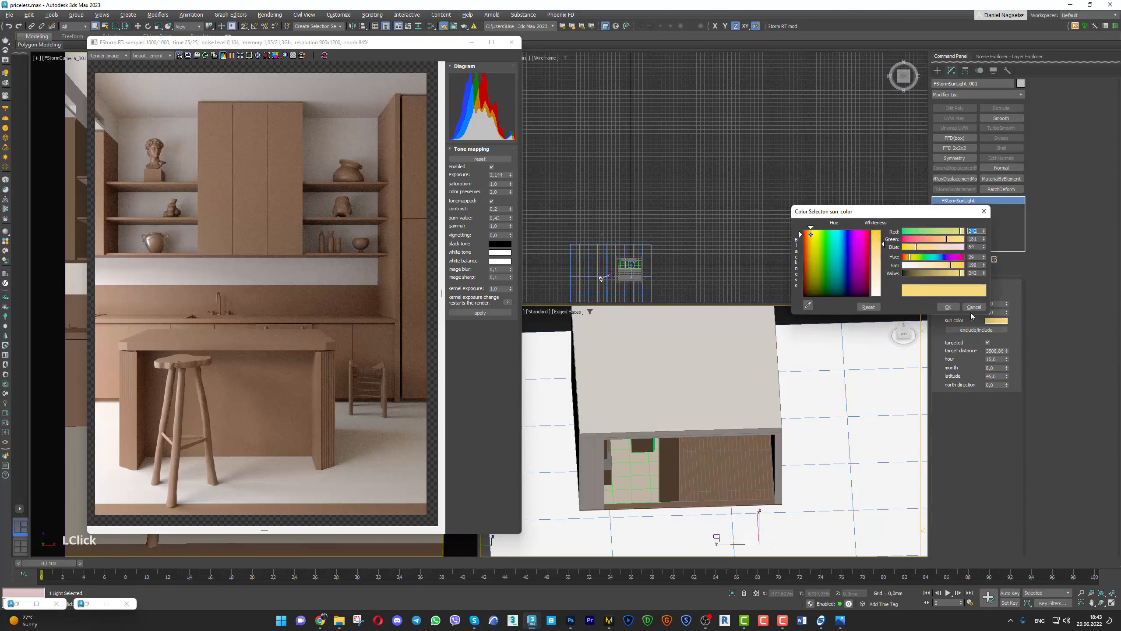
pyautogui.moveTo(880, 283); pyautogui.dragTo(880, 296)
pyautogui.click(948, 306)
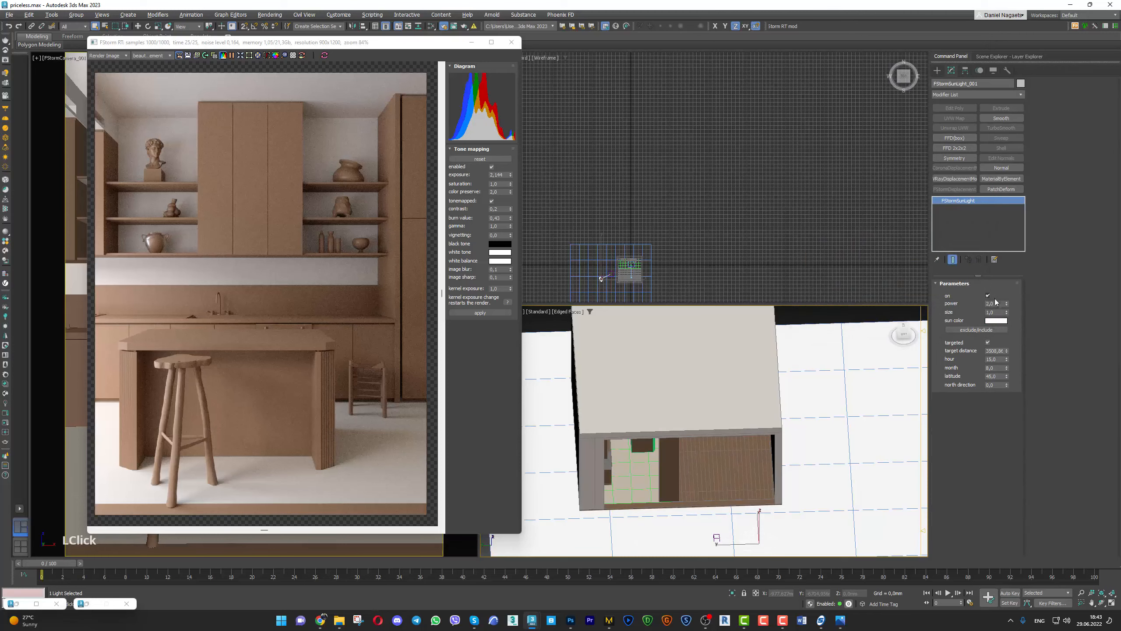
# Restart the render and lower the sun light so its rays enter the kitchen at a shallower angle
pyautogui.keyDown('alt'); pyautogui.moveTo(696, 549); pyautogui.dragTo(750, 533, button='middle'); pyautogui.keyUp('alt')
pyautogui.press('w')
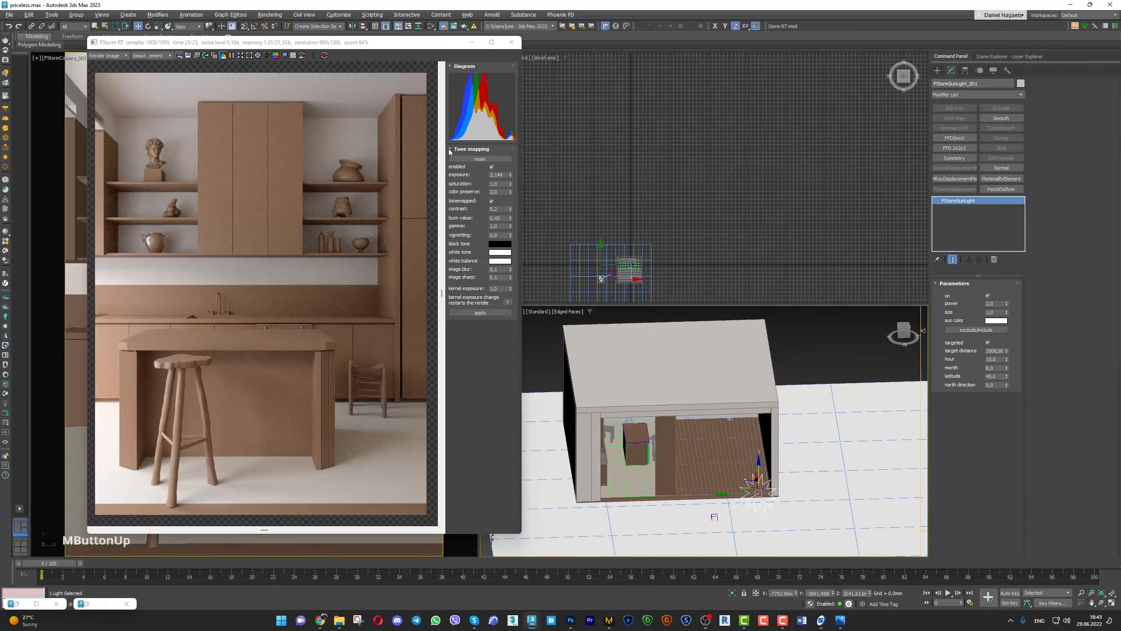
pyautogui.click(325, 55)
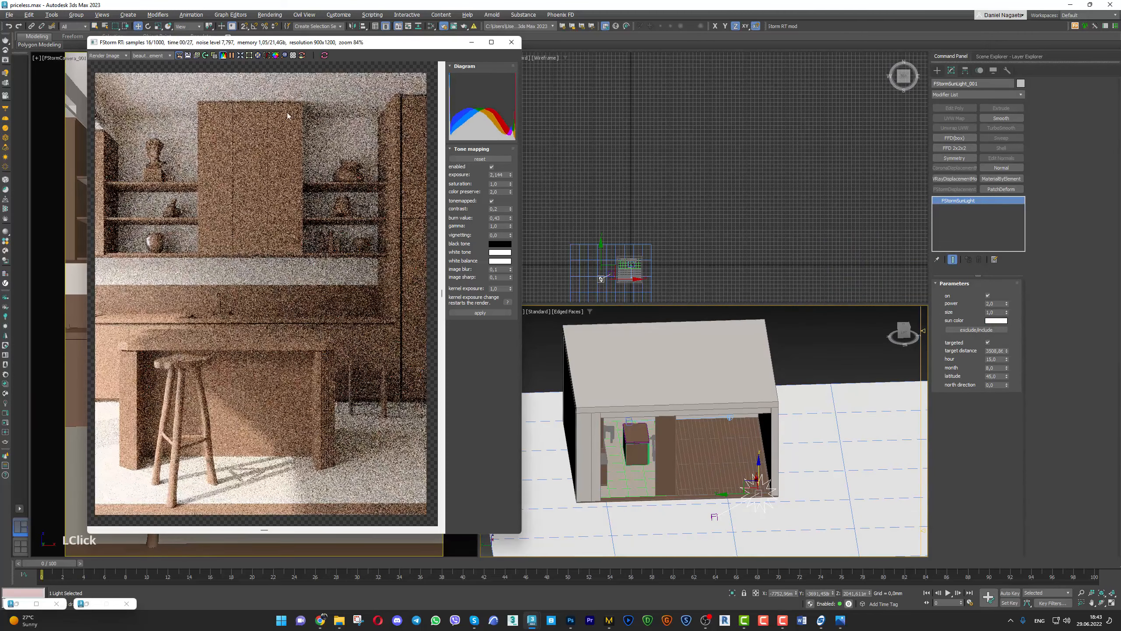
pyautogui.keyDown('alt'); pyautogui.moveTo(588, 547); pyautogui.dragTo(730, 454, button='middle'); pyautogui.keyUp('alt')
pyautogui.moveTo(729, 452); pyautogui.dragTo(729, 473)
# Compare the render's shadows with the reference photo and lower the sun light slightly further
pyautogui.click(840, 621)
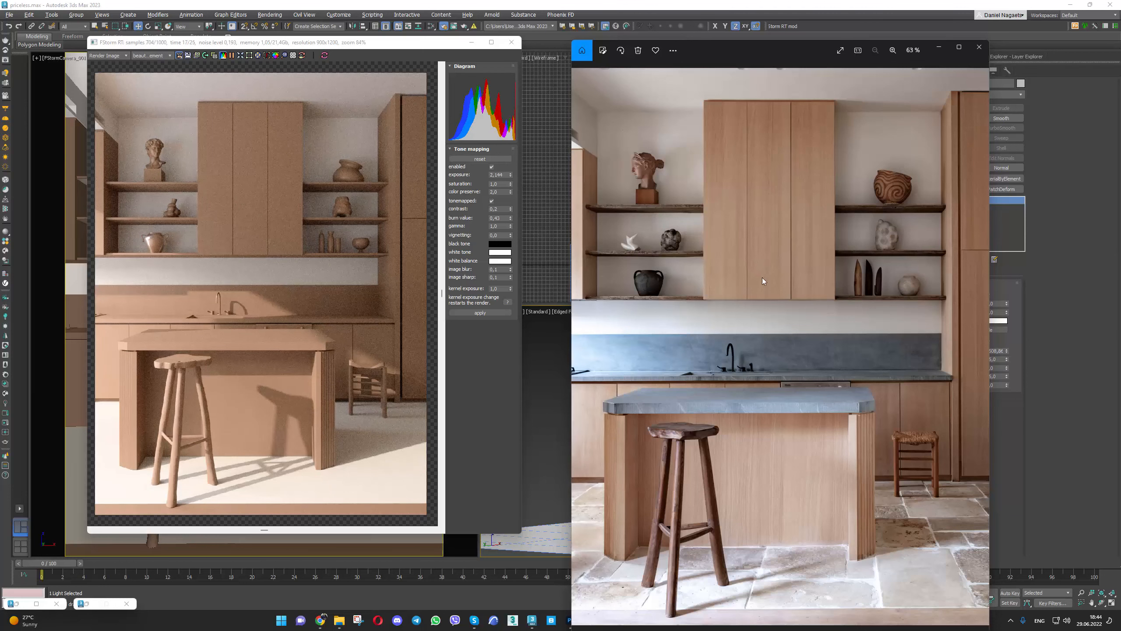
pyautogui.moveTo(704, 47); pyautogui.dragTo(1120, 64)
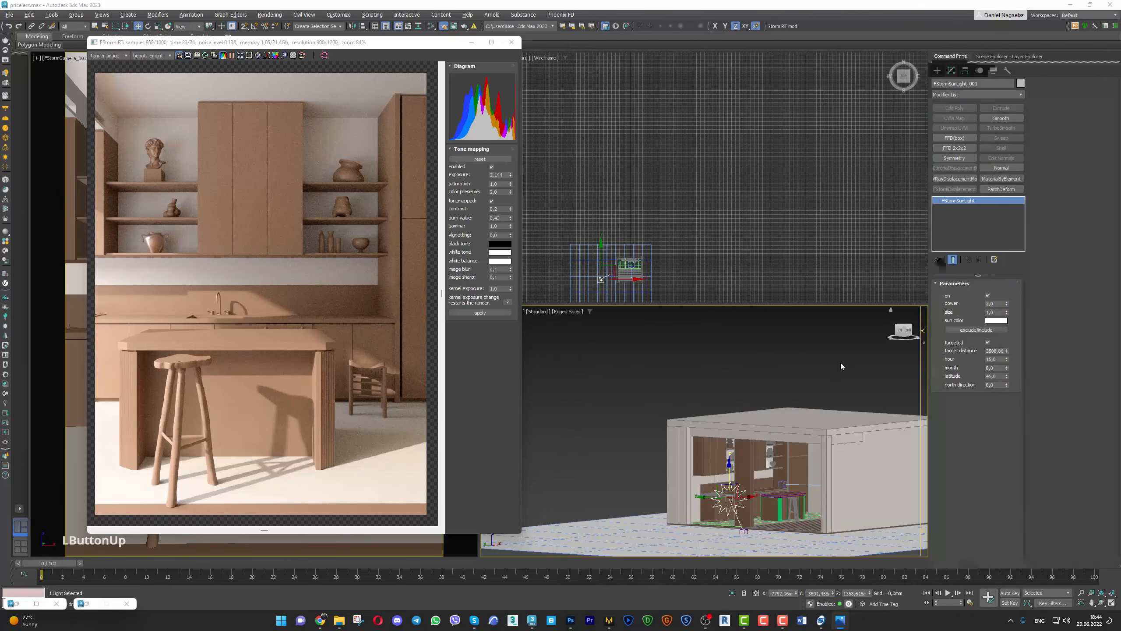
pyautogui.moveTo(758, 437)
pyautogui.keyDown('alt'); pyautogui.mouseDown(button='middle')
pyautogui.moveTo(791, 486)
pyautogui.moveTo(761, 441)
pyautogui.mouseUp(button='middle'); pyautogui.keyUp('alt')
pyautogui.moveTo(759, 441); pyautogui.dragTo(759, 446)
# Move the sun light sideways along the Y axis to about Y -3209
pyautogui.press('w')
pyautogui.keyDown('alt'); pyautogui.moveTo(760, 444); pyautogui.dragTo(766, 476, button='middle'); pyautogui.keyUp('alt')
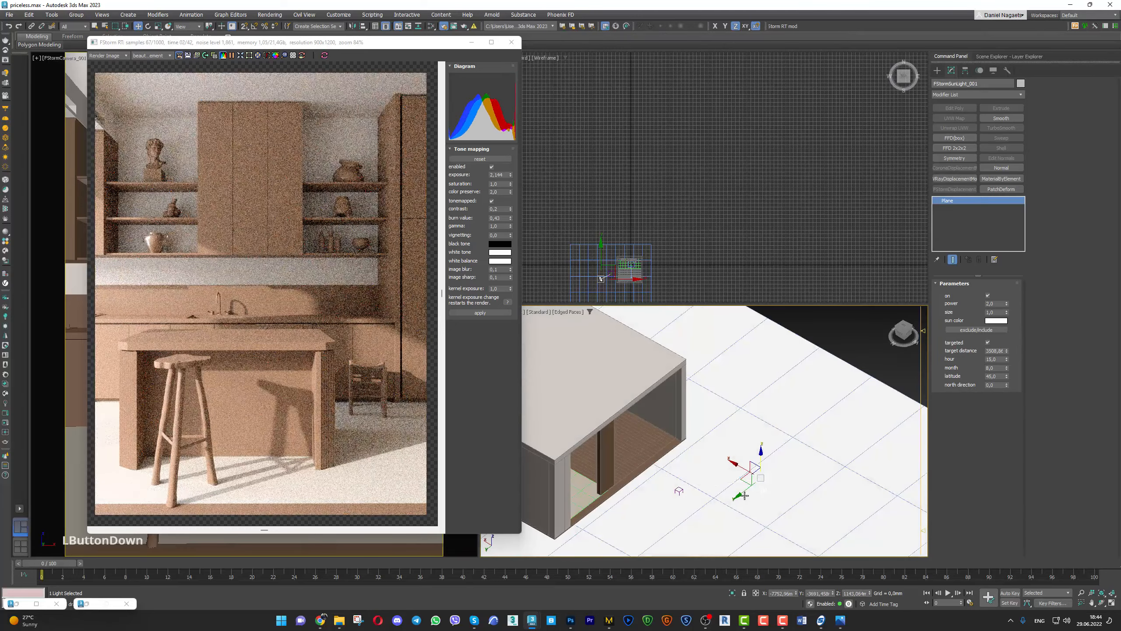
pyautogui.click(755, 486)
pyautogui.click(755, 486)
pyautogui.moveTo(742, 493); pyautogui.dragTo(729, 499)
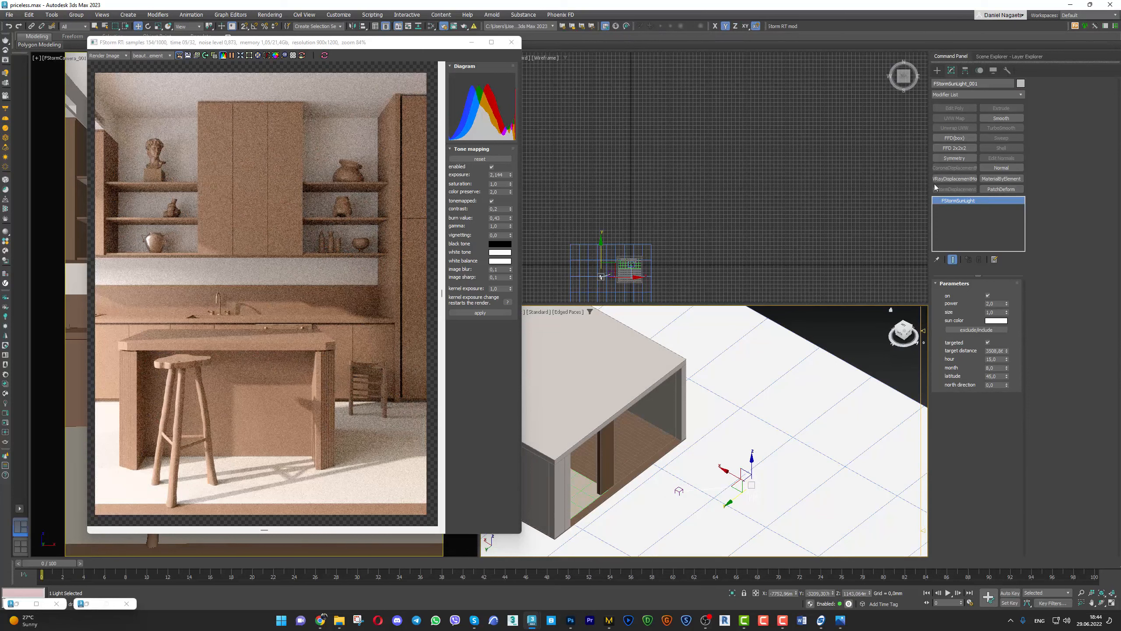
# Try sun light sizes of 30 and 5, and set the size to 7 to soften the shadows
pyautogui.click(998, 312)
pyautogui.write('30')
pyautogui.press('Return')
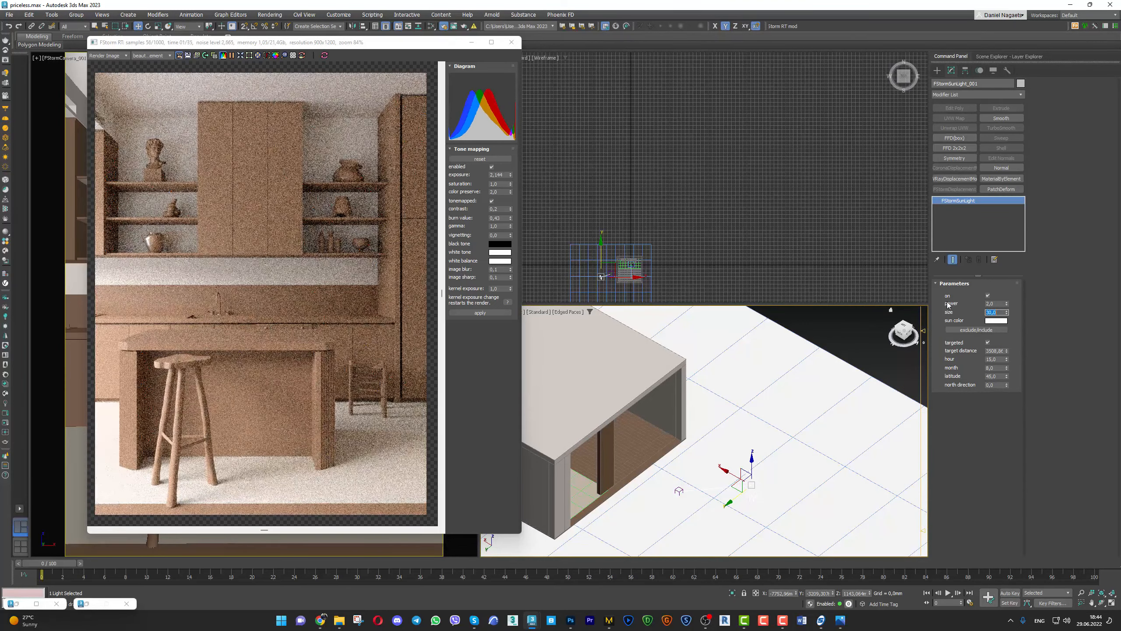
pyautogui.write('5')
pyautogui.press('Return')
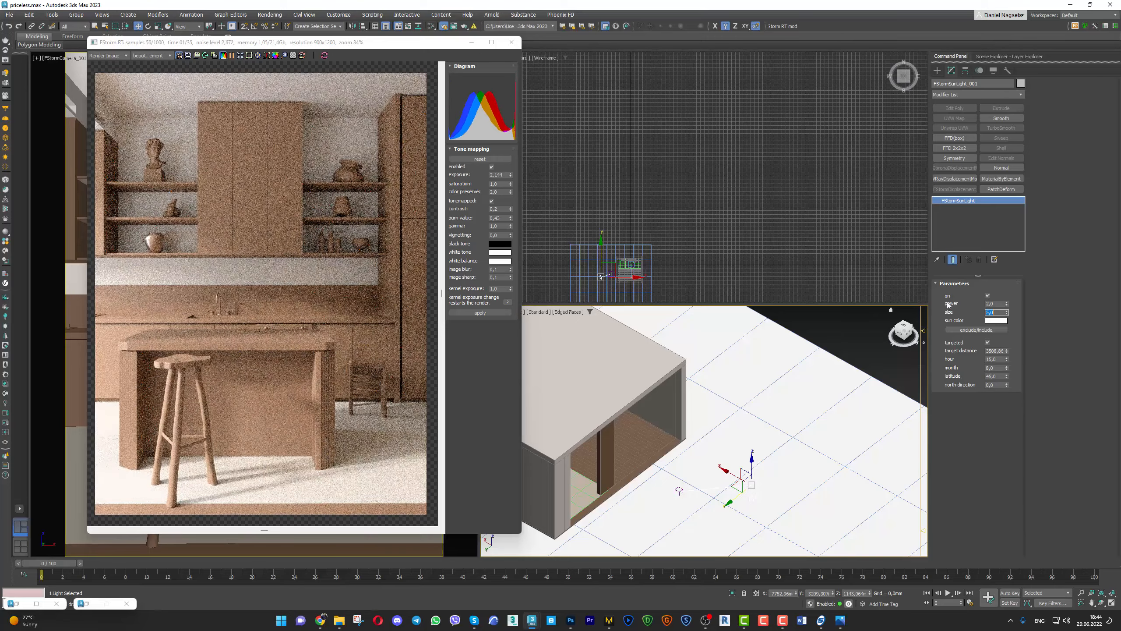
pyautogui.write('7')
pyautogui.press('Return')
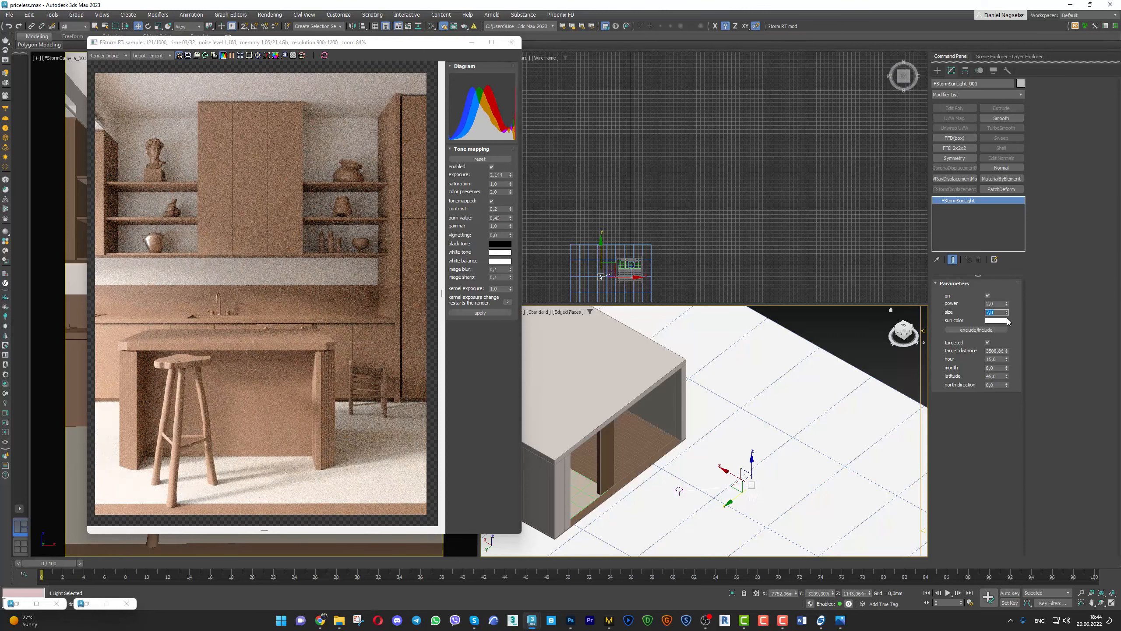
# Check the sun light's color and open its power value for editing
pyautogui.click(1005, 321)
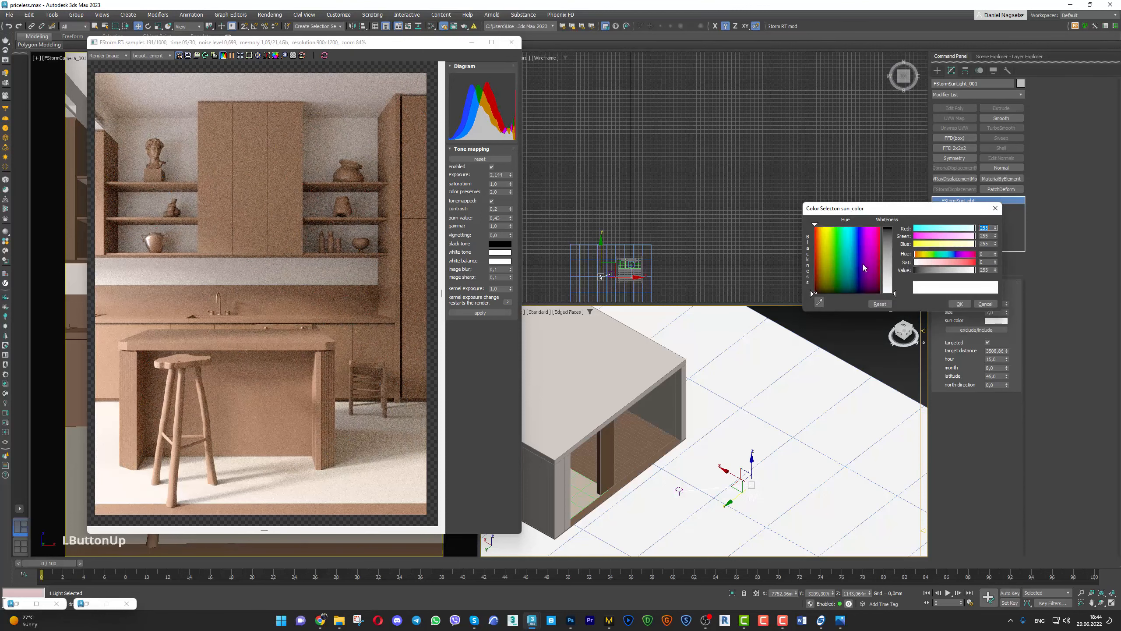
pyautogui.click(959, 304)
pyautogui.moveTo(999, 303); pyautogui.dragTo(944, 309)
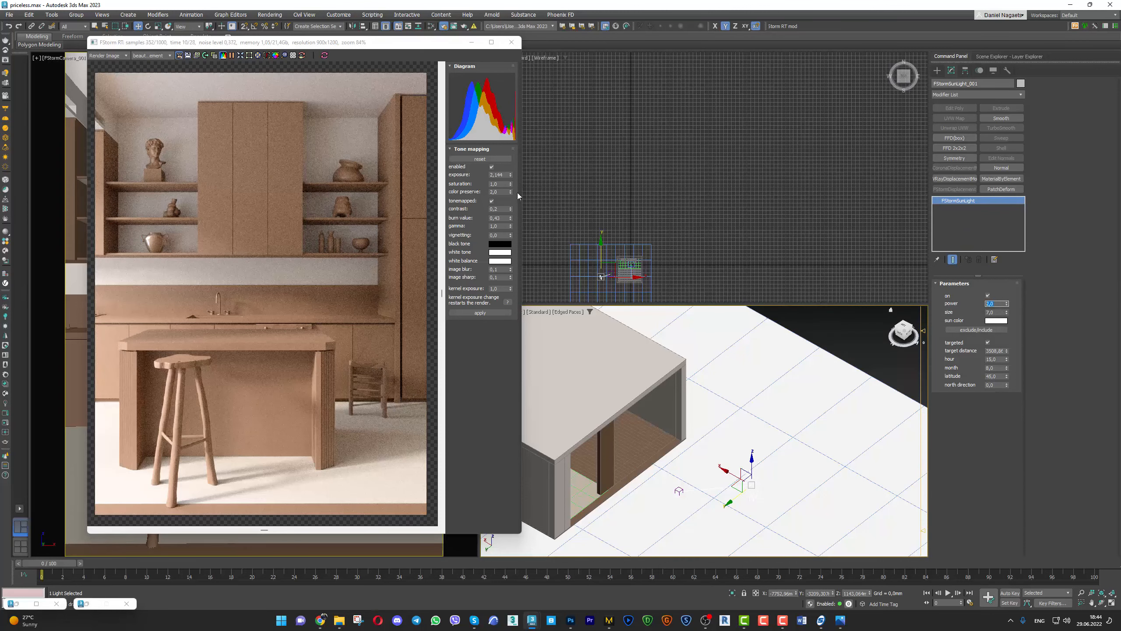
# Compare the kitchen render with the reference photo, and move the photo out of the way
pyautogui.click(506, 174)
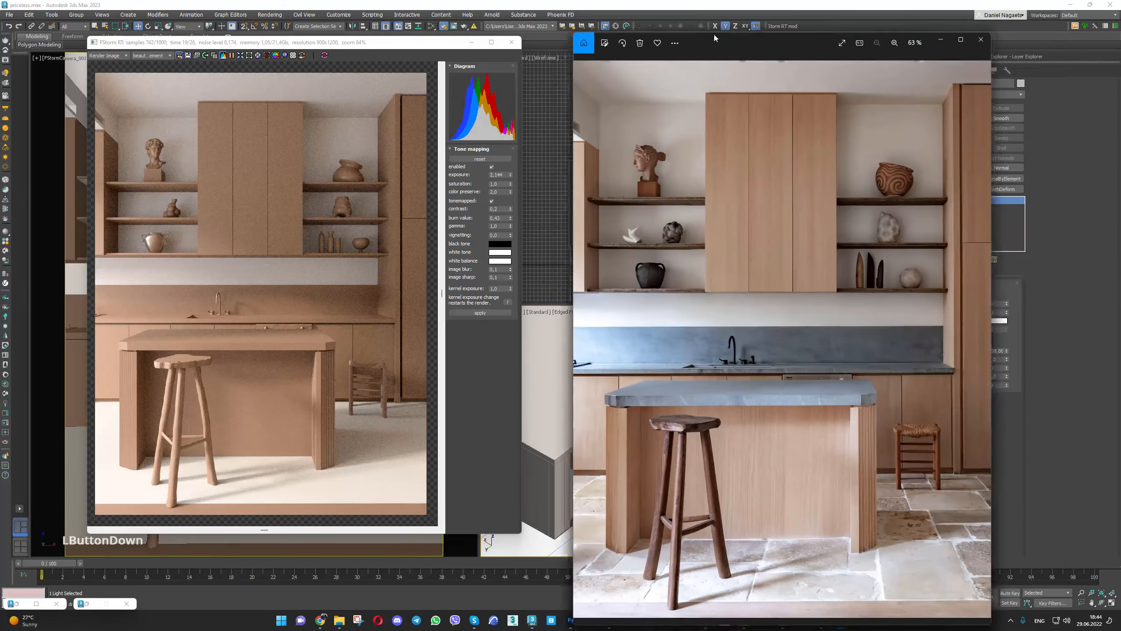
pyautogui.moveTo(713, 33); pyautogui.dragTo(690, 23)
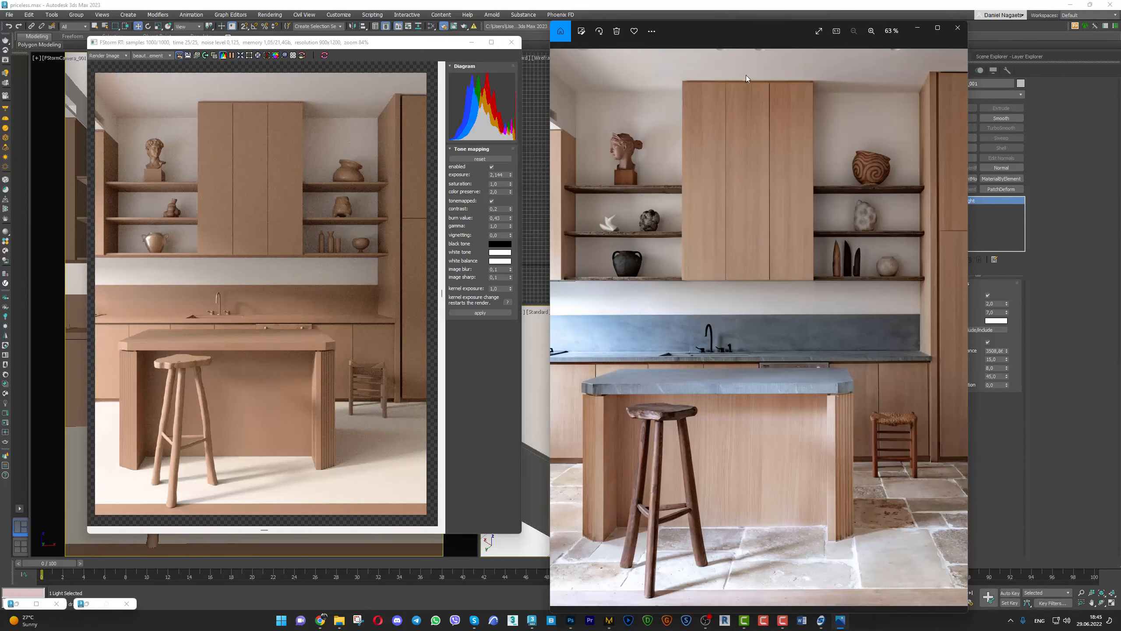
pyautogui.moveTo(786, 34); pyautogui.dragTo(1120, 40)
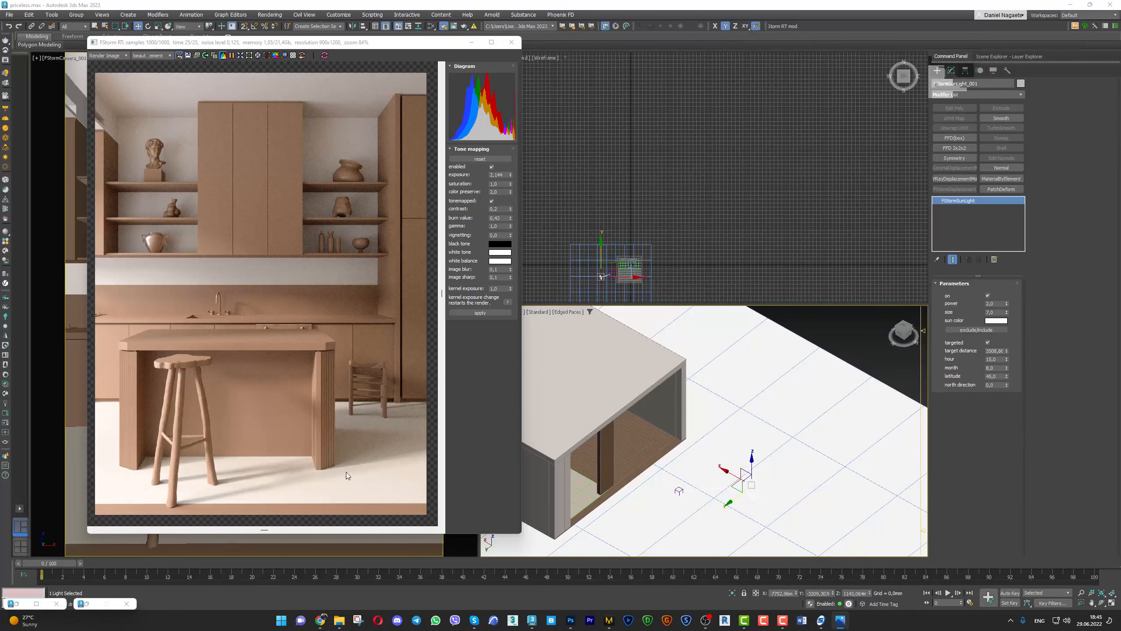
# Set the diffuse color of the off-white floor material to hue 22 and saturation 34
pyautogui.hotkey('alt', 'q')
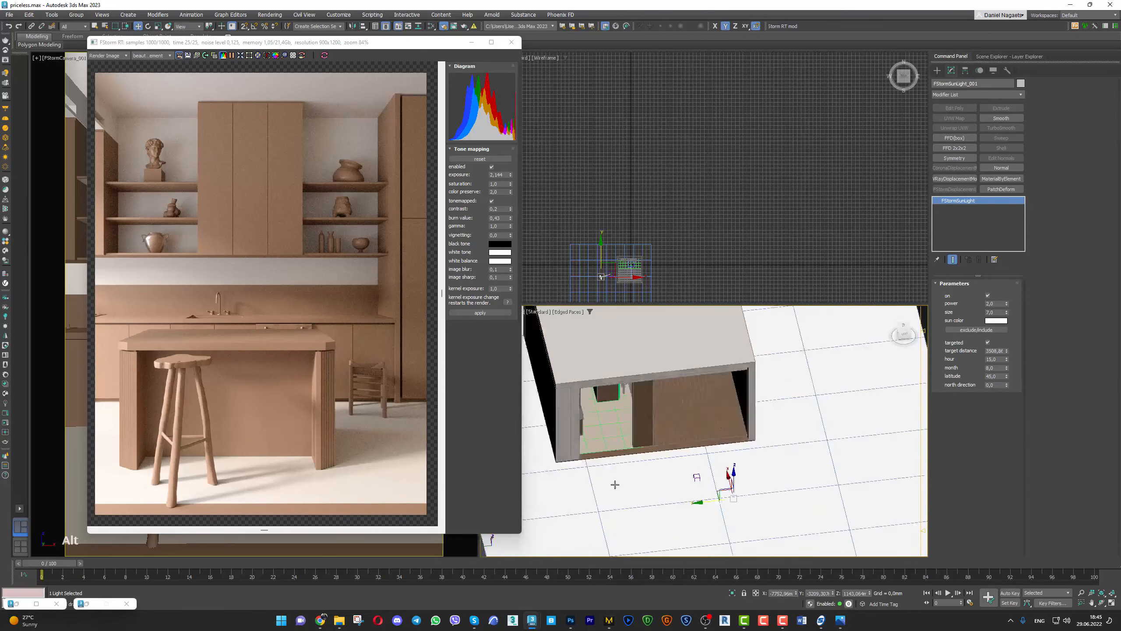
pyautogui.click(629, 426)
pyautogui.press('m')
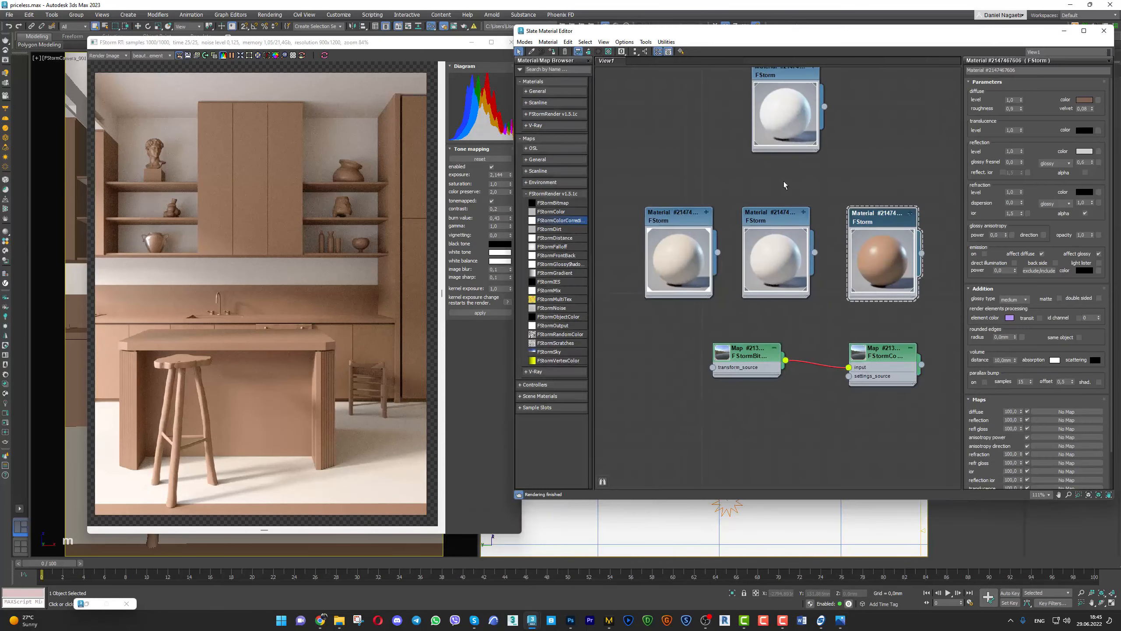
pyautogui.doubleClick(676, 219)
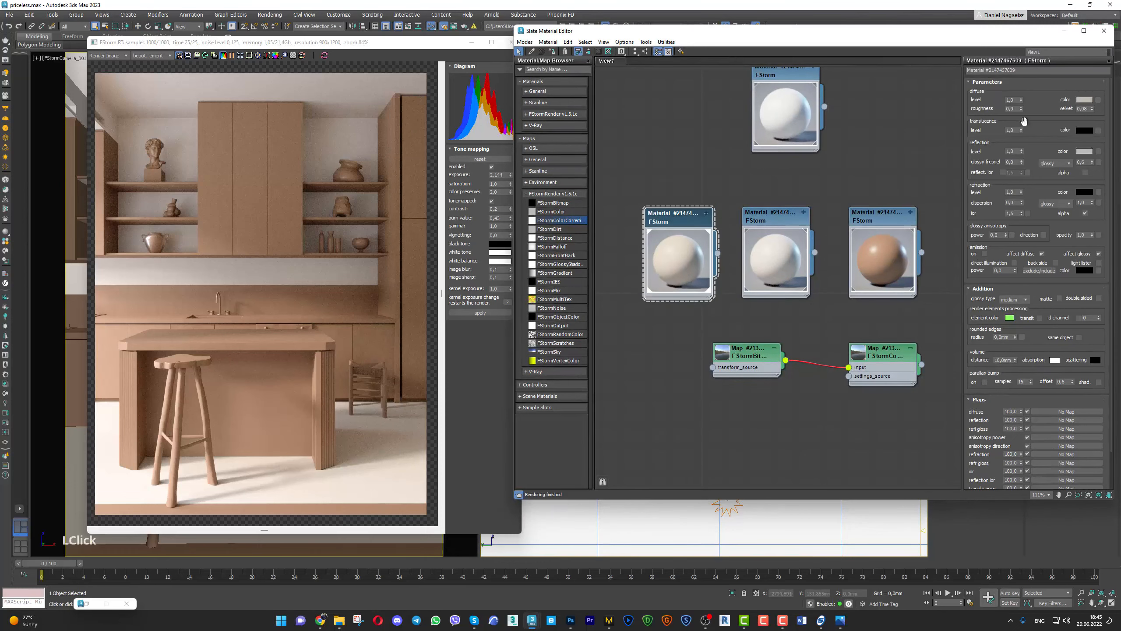
pyautogui.click(1082, 99)
pyautogui.click(999, 164)
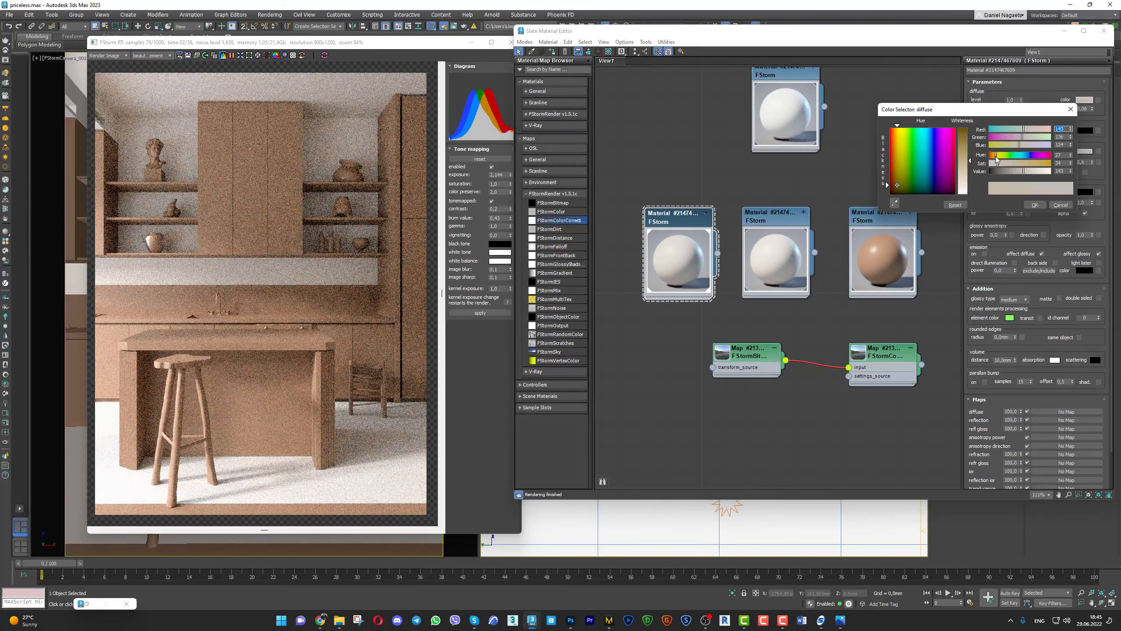
pyautogui.moveTo(1061, 155); pyautogui.dragTo(1015, 161)
pyautogui.write('22')
pyautogui.press('Return')
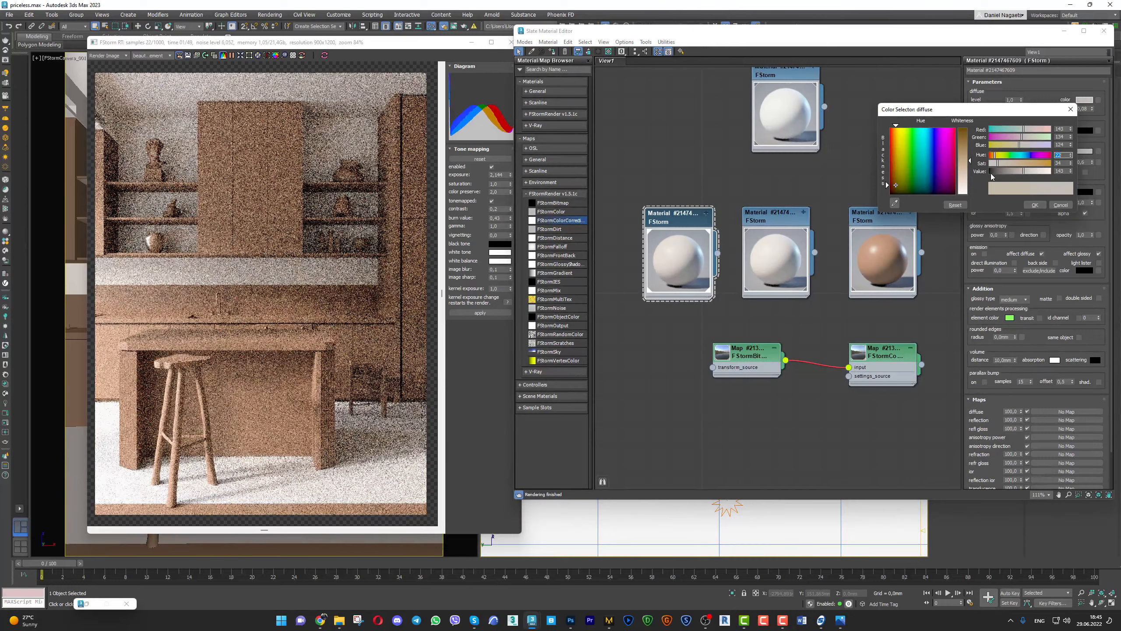
pyautogui.click(1034, 205)
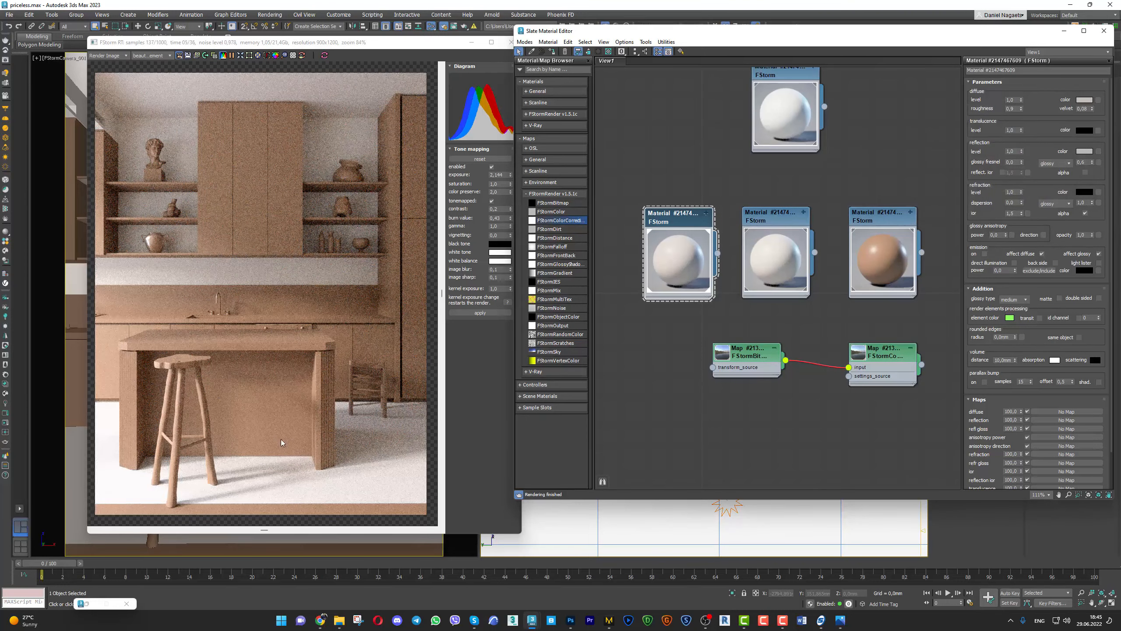
# Darken the floor material's diffuse color to a value of about 110
pyautogui.click(1084, 101)
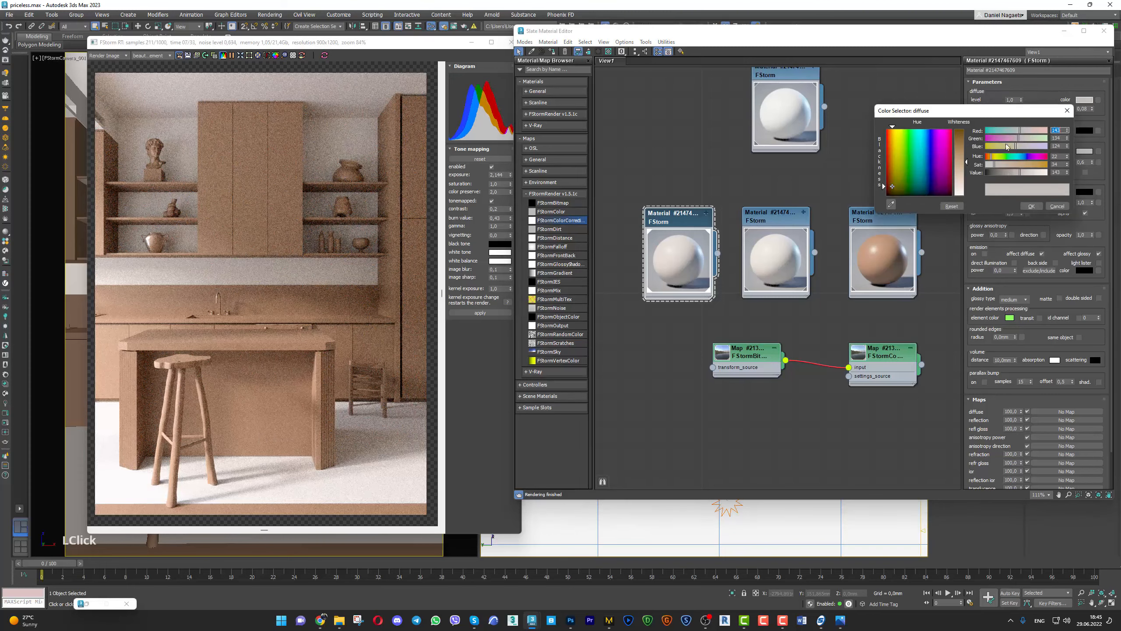
pyautogui.click(1012, 173)
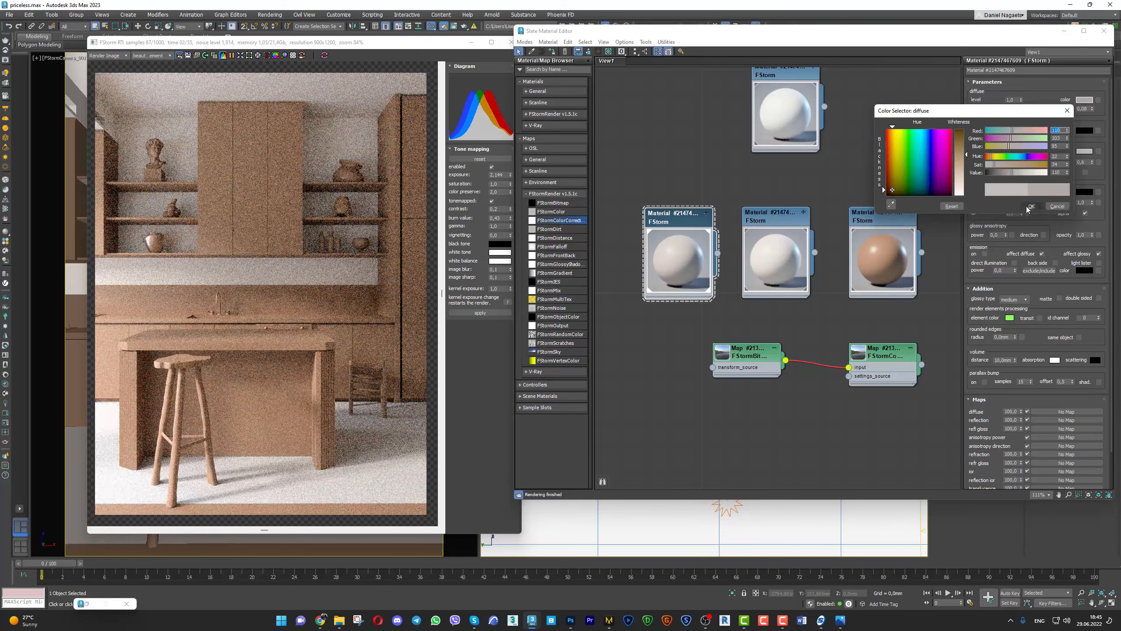
pyautogui.click(1052, 208)
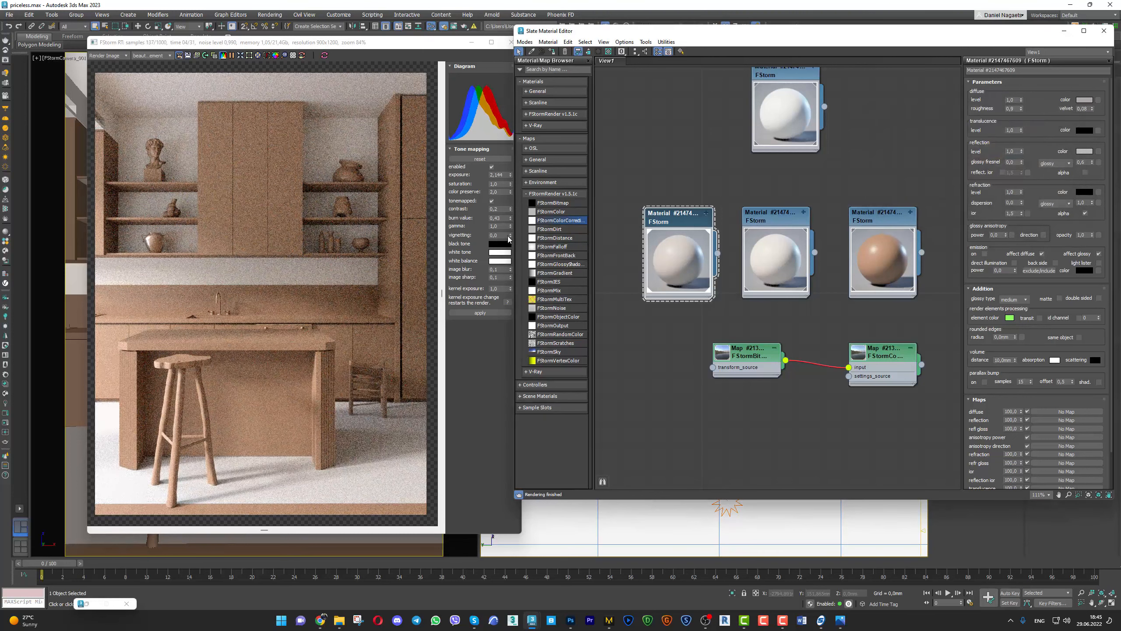
# Raise the render's vignetting to about 1.5 and increase its exposure in the tone mapping settings
pyautogui.moveTo(511, 235); pyautogui.dragTo(513, 212)
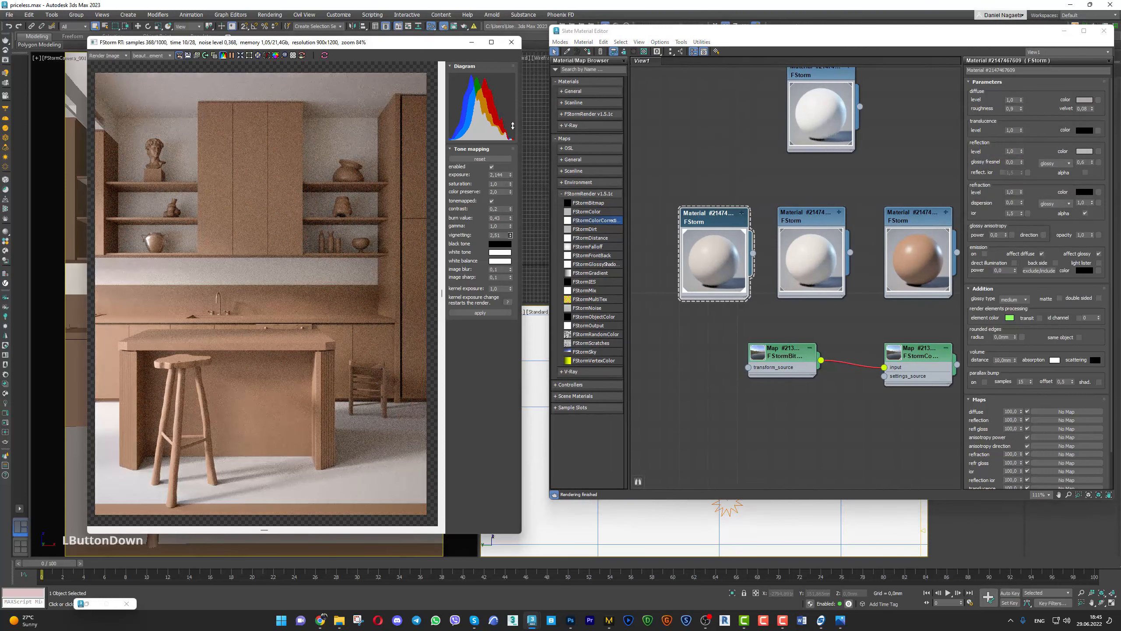
pyautogui.moveTo(512, 125); pyautogui.dragTo(506, 164)
pyautogui.moveTo(510, 174); pyautogui.dragTo(510, 157)
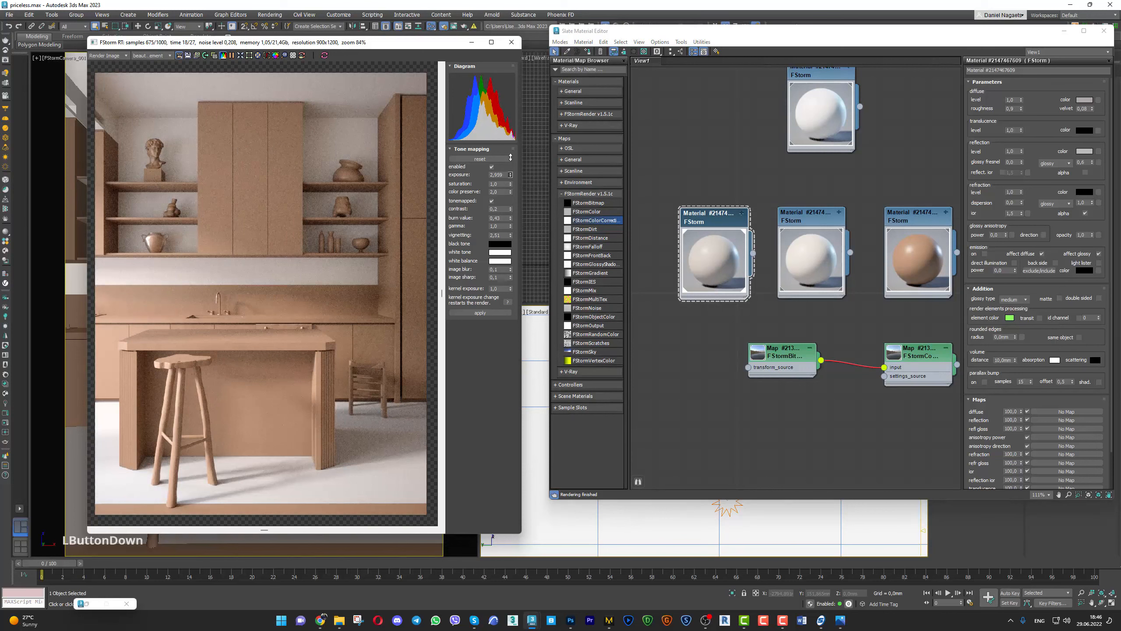
pyautogui.moveTo(510, 158); pyautogui.dragTo(510, 157)
# Lower the brown material's diffuse level to about 0.72 and raise the render exposure to about 3.225
pyautogui.click(913, 220)
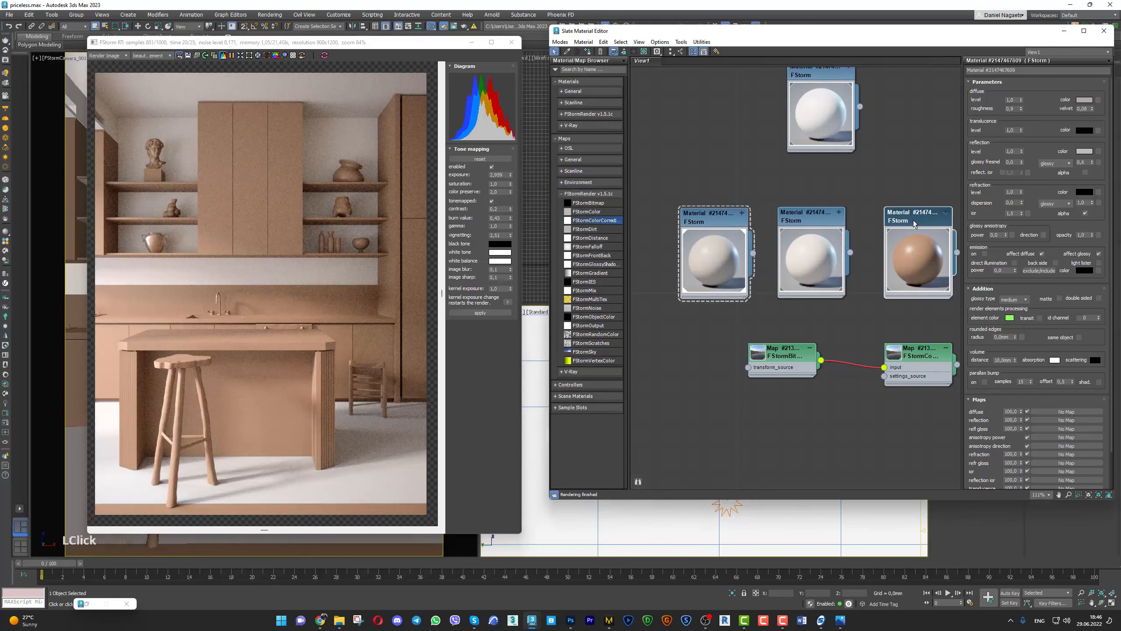
pyautogui.click(1081, 100)
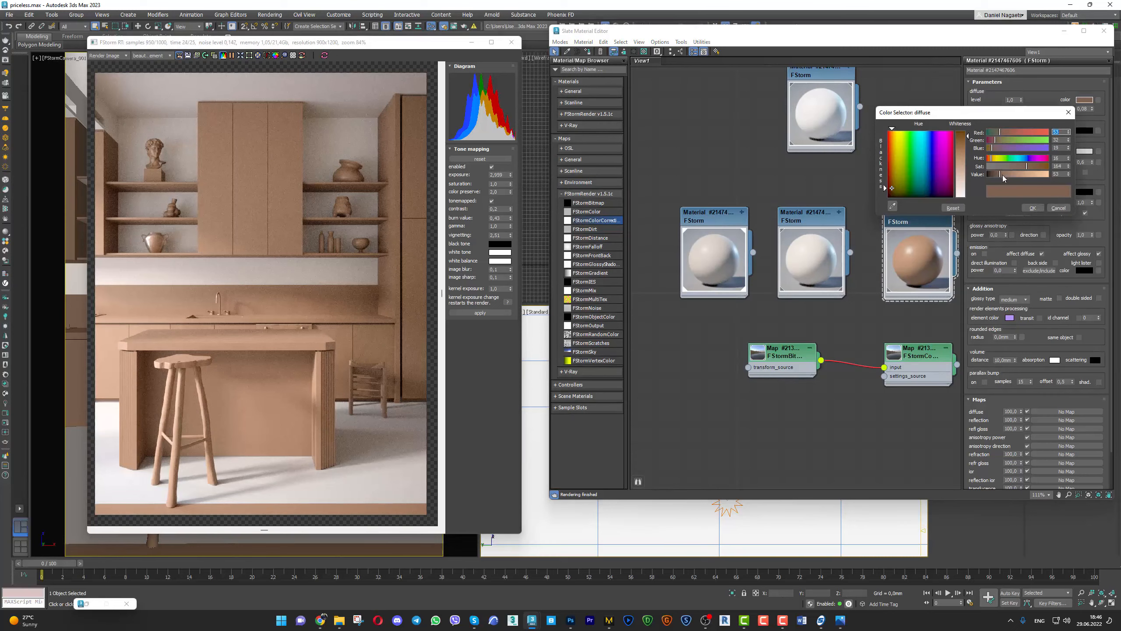
pyautogui.moveTo(1020, 100); pyautogui.dragTo(1021, 110)
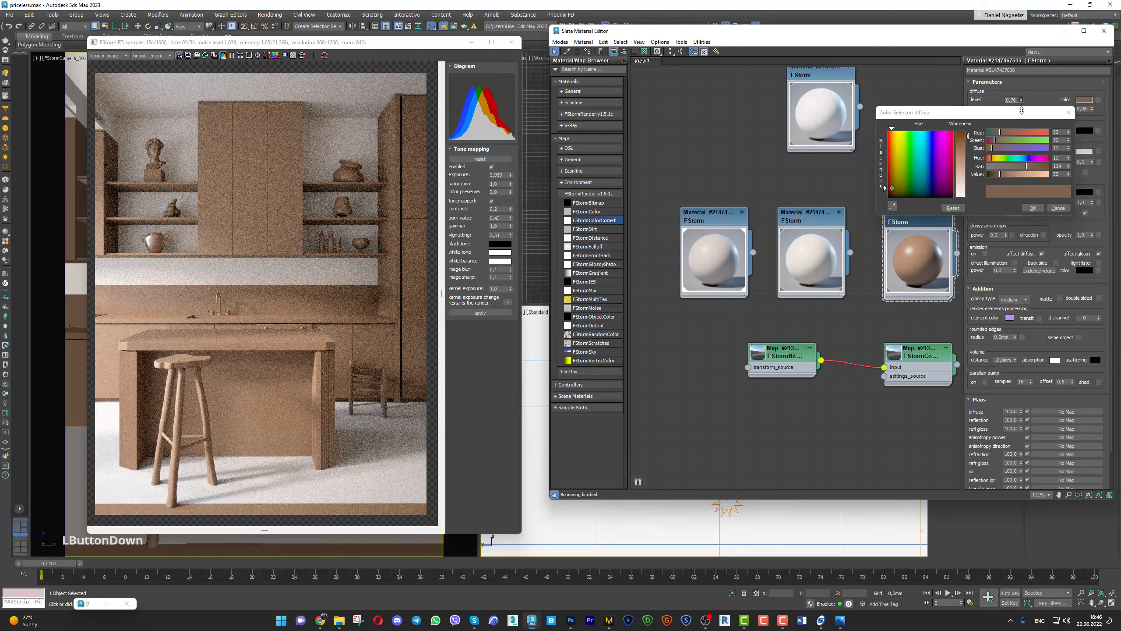
pyautogui.moveTo(1021, 111); pyautogui.dragTo(1021, 114)
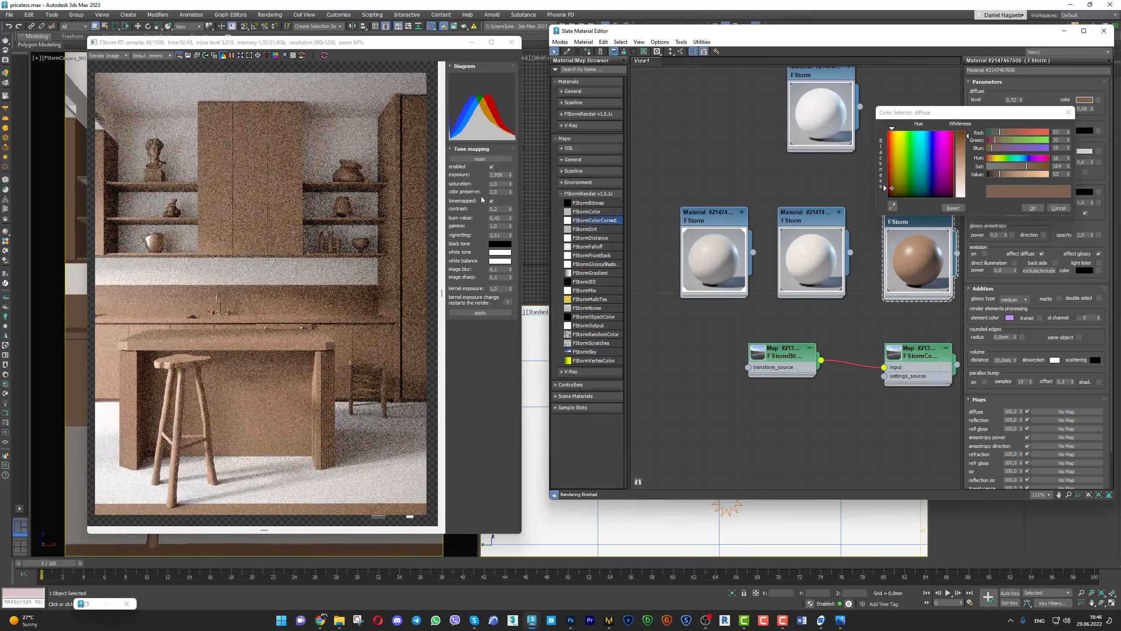
pyautogui.moveTo(511, 176); pyautogui.dragTo(511, 175)
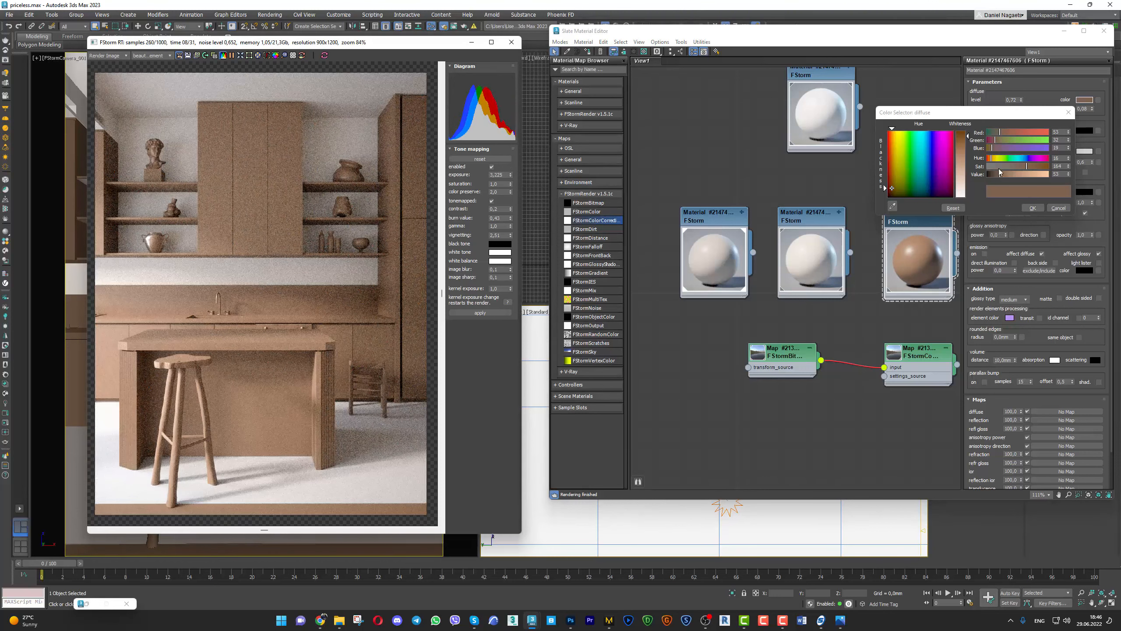
# Try hues 18 and 20 for the brown material's diffuse color, keep 18, and put the material editor away
pyautogui.click(1058, 158)
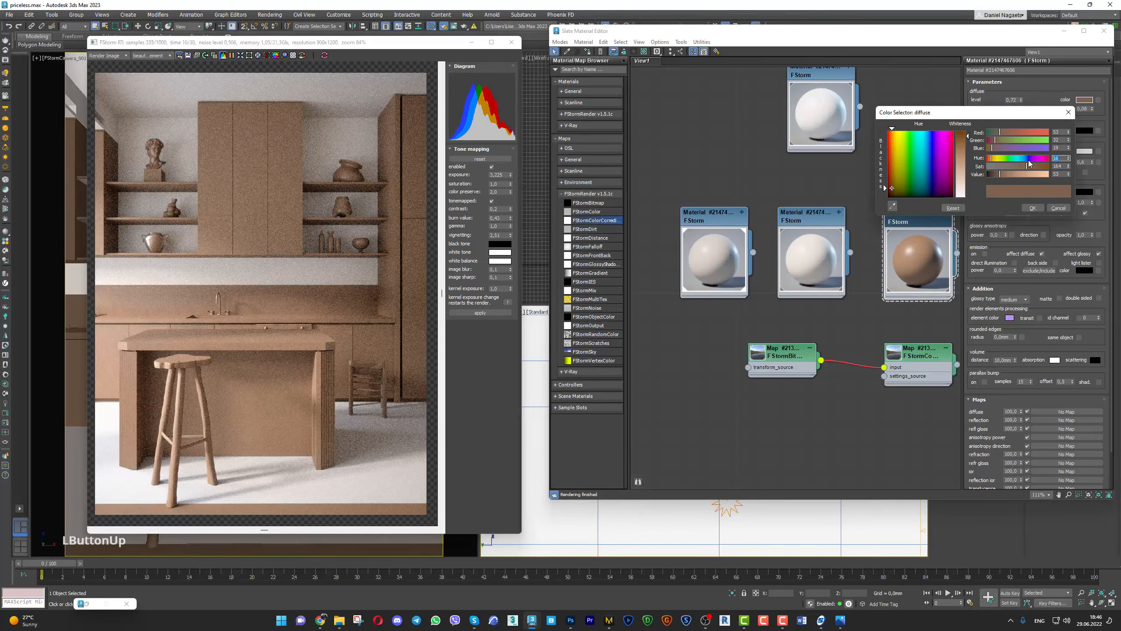
pyautogui.write('18')
pyautogui.press('Return')
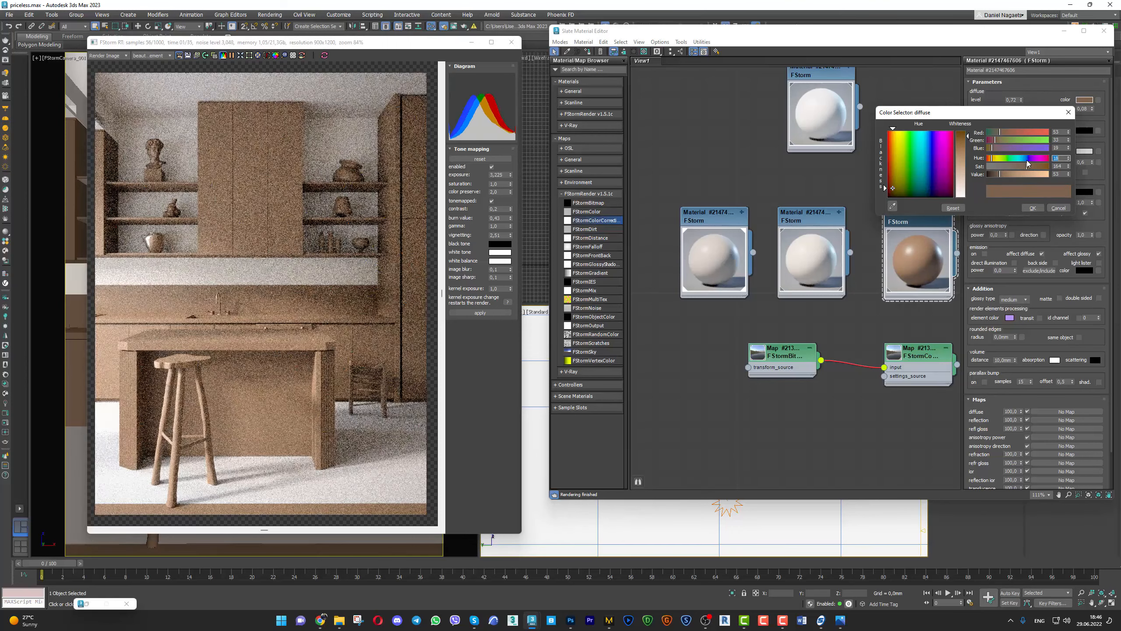
pyautogui.write('20')
pyautogui.press('Return')
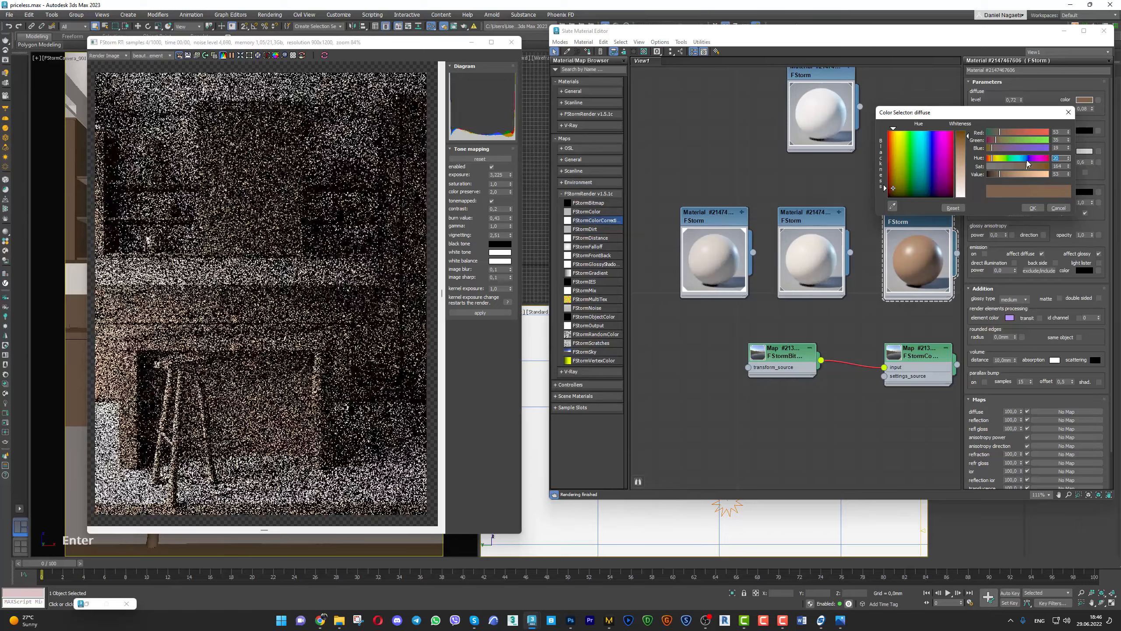
pyautogui.write('18')
pyautogui.press('Return')
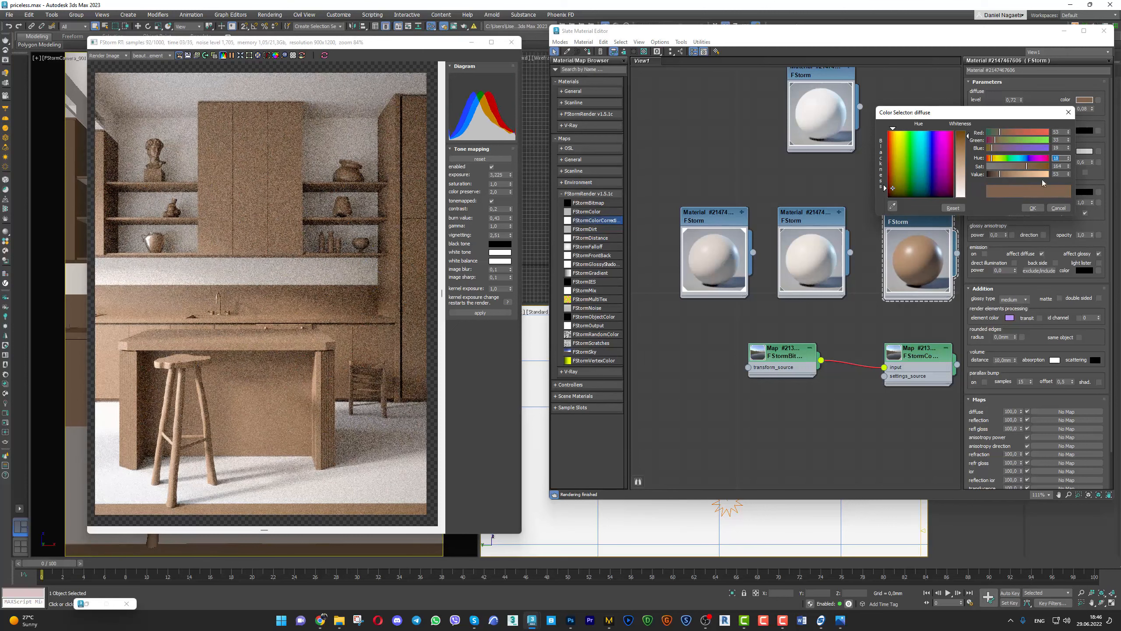
pyautogui.click(1032, 208)
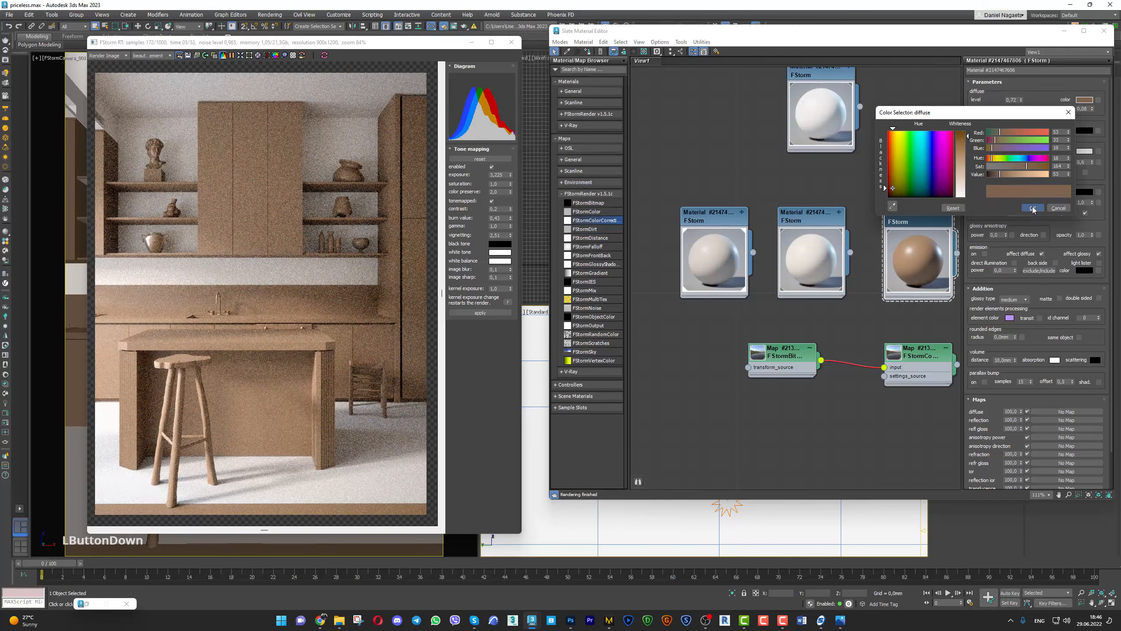
pyautogui.click(1032, 208)
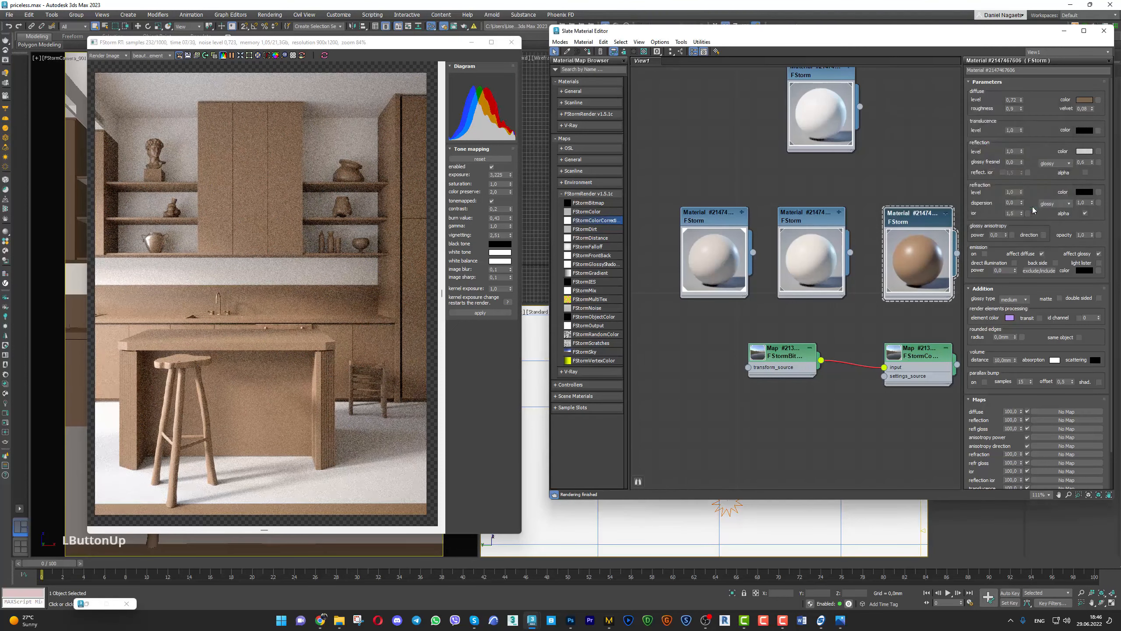
pyautogui.click(1064, 31)
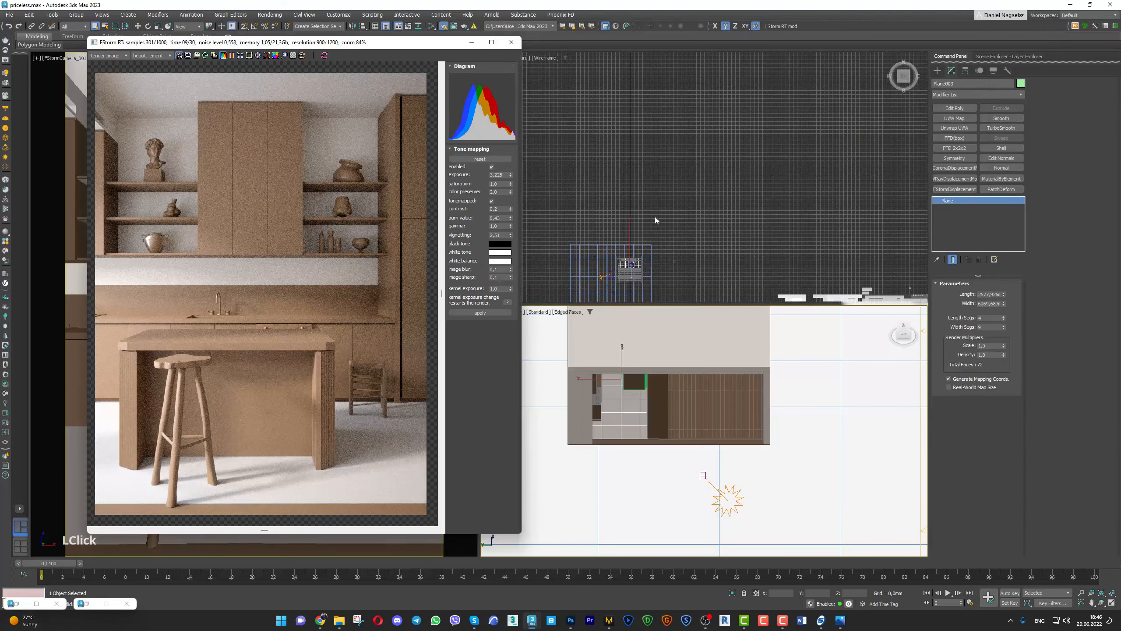
# Lower the FStorm sun light slightly to a Z position of about 1073.65
pyautogui.click(601, 278)
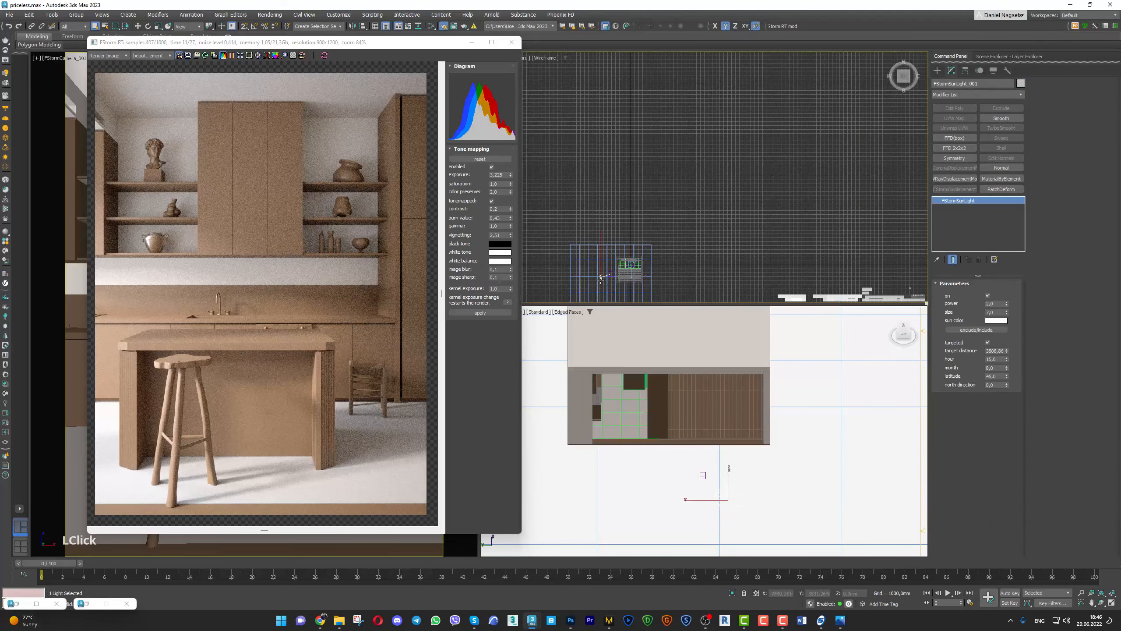
pyautogui.press('z')
pyautogui.keyDown('alt'); pyautogui.moveTo(714, 251); pyautogui.dragTo(690, 181, button='middle'); pyautogui.keyUp('alt')
pyautogui.press('w')
pyautogui.moveTo(646, 89); pyautogui.dragTo(645, 92)
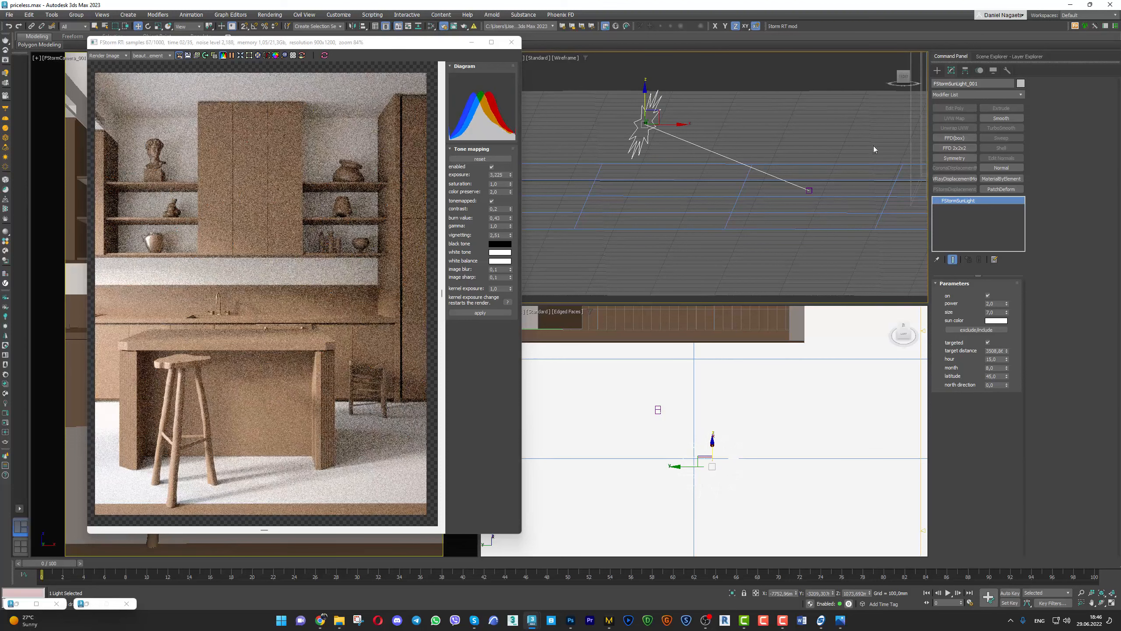
# Increase the sun light's power gradually to about 3.4
pyautogui.click(995, 304)
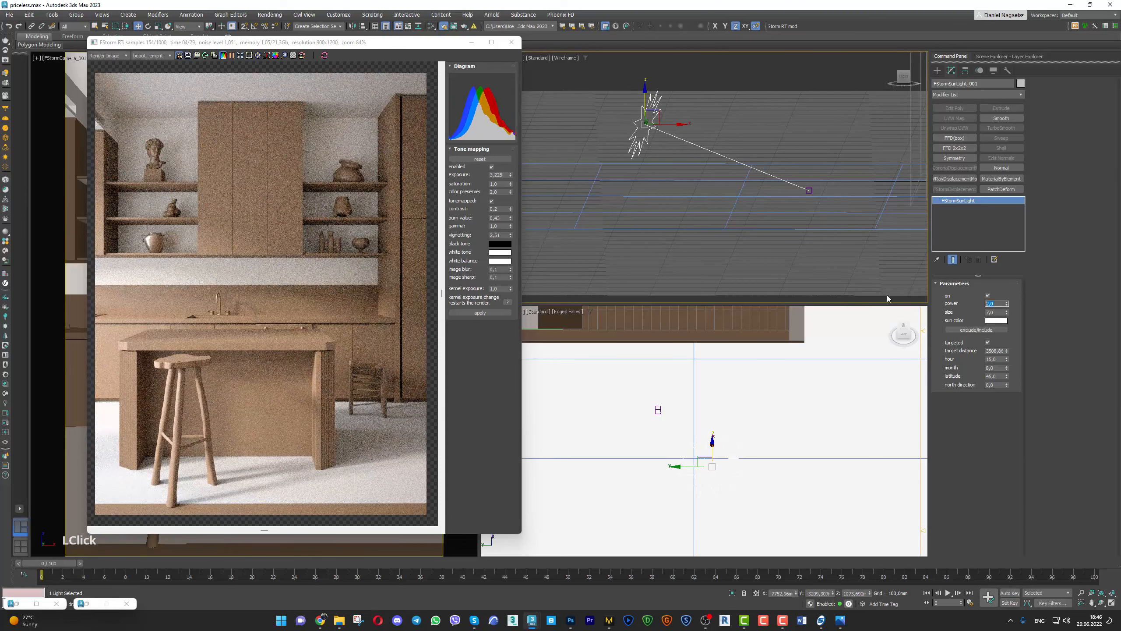
pyautogui.moveTo(1007, 303); pyautogui.dragTo(1007, 300)
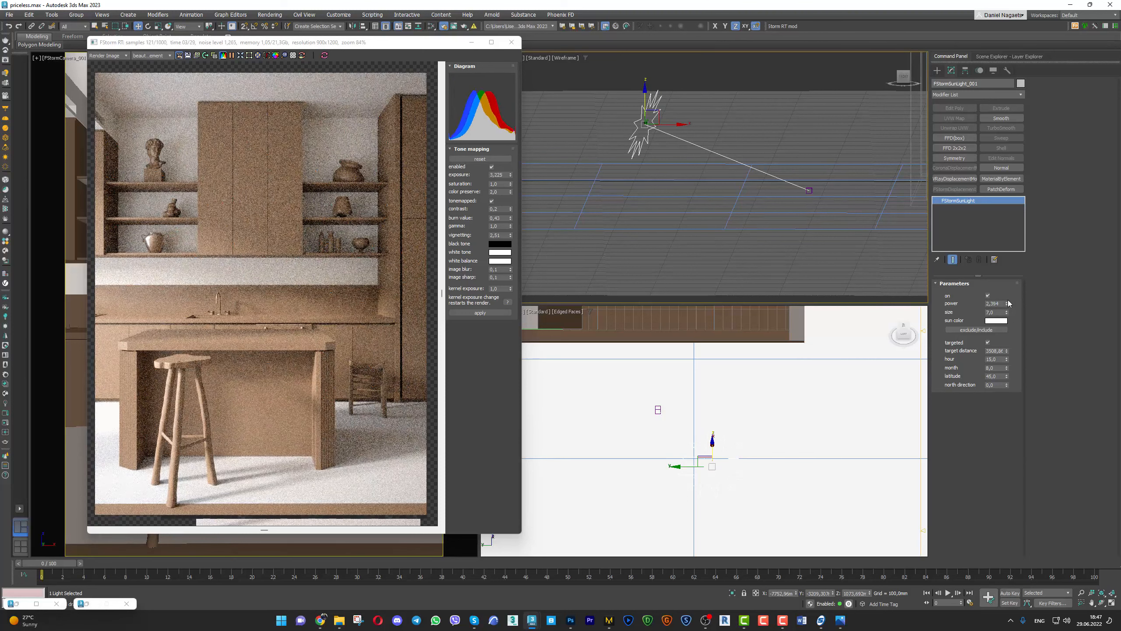
pyautogui.moveTo(1007, 300); pyautogui.dragTo(1009, 301)
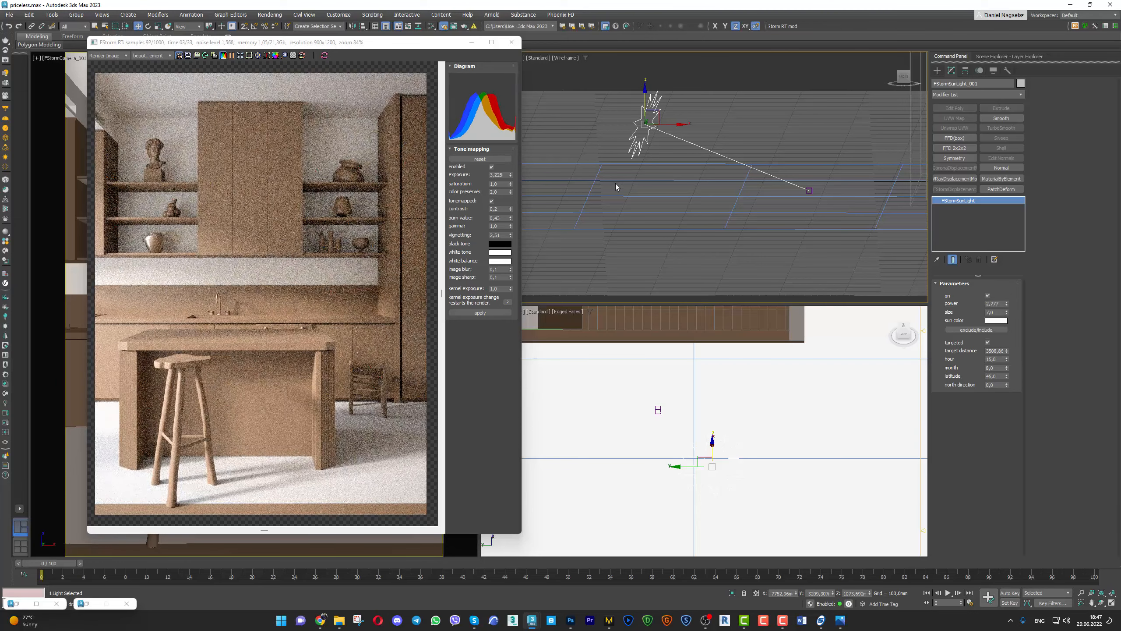
pyautogui.moveTo(1007, 304); pyautogui.dragTo(1005, 294)
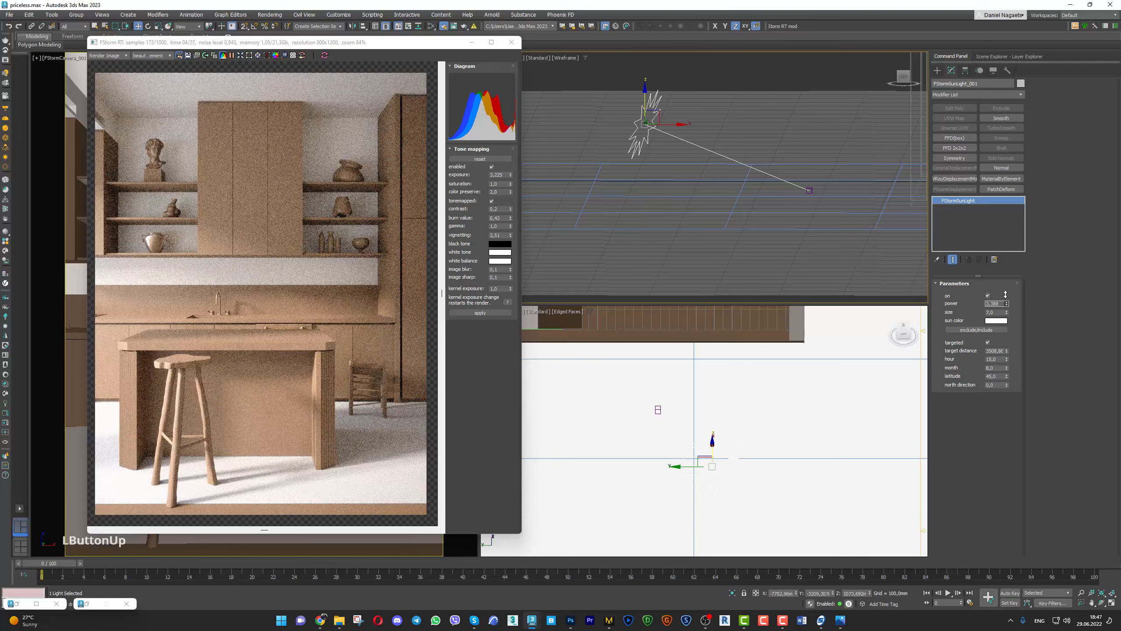
# Tint the sun color slightly blue by reducing red to about 225 and green to about 245
pyautogui.click(995, 321)
pyautogui.click(956, 231)
pyautogui.click(961, 239)
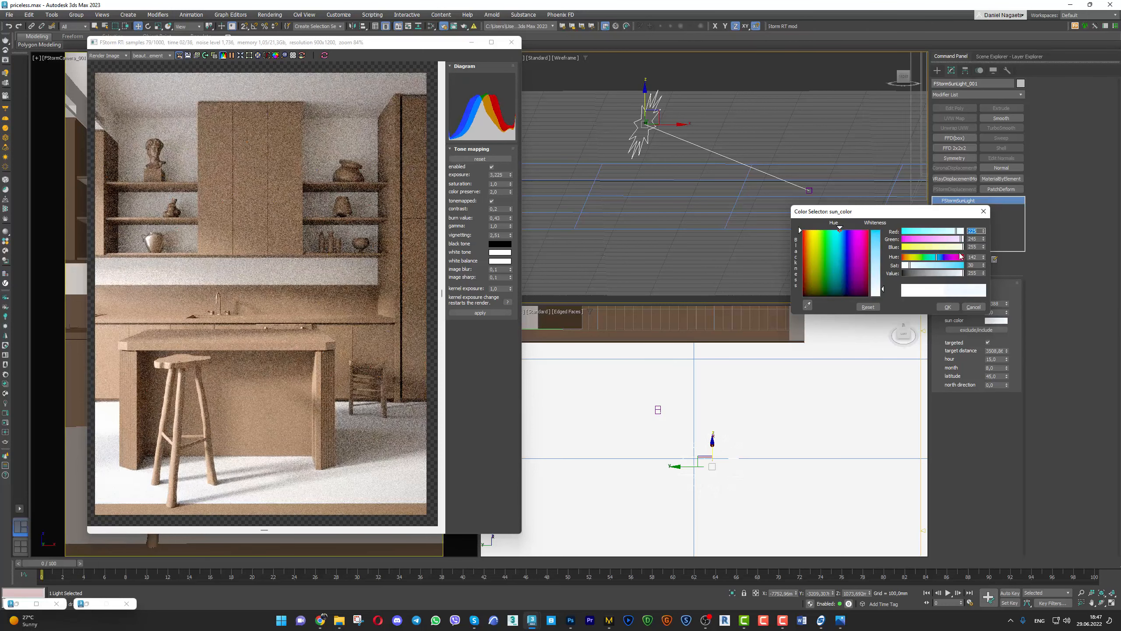
pyautogui.click(947, 308)
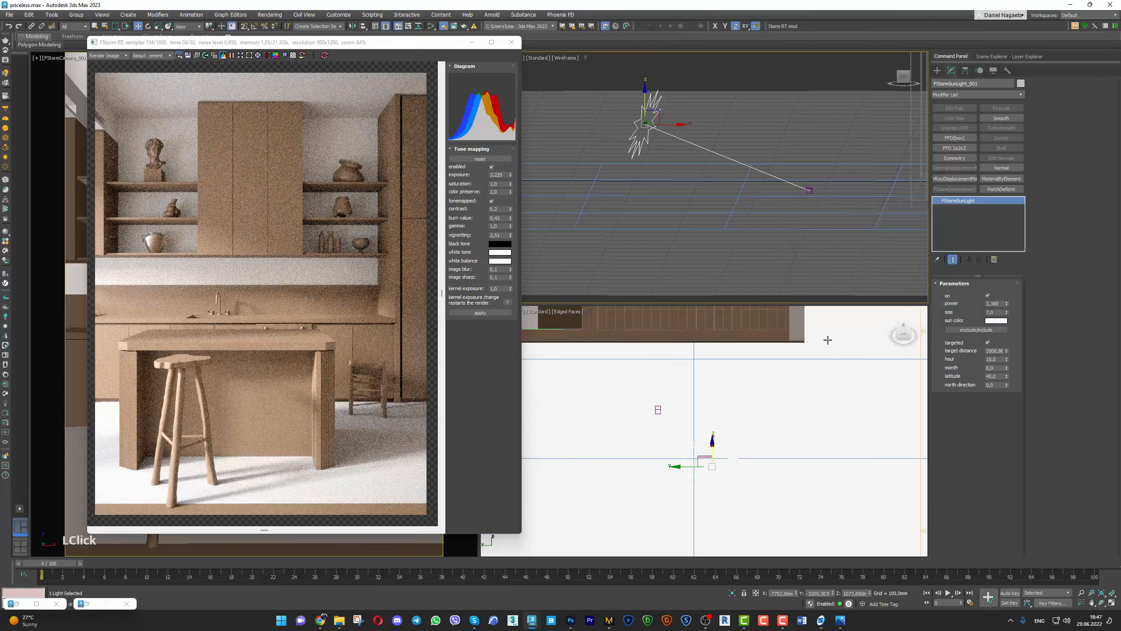
# Lower the brown material's diffuse level to about 0.64 in the material editor
pyautogui.press('m')
pyautogui.doubleClick(915, 225)
pyautogui.moveTo(1021, 101); pyautogui.dragTo(1020, 106)
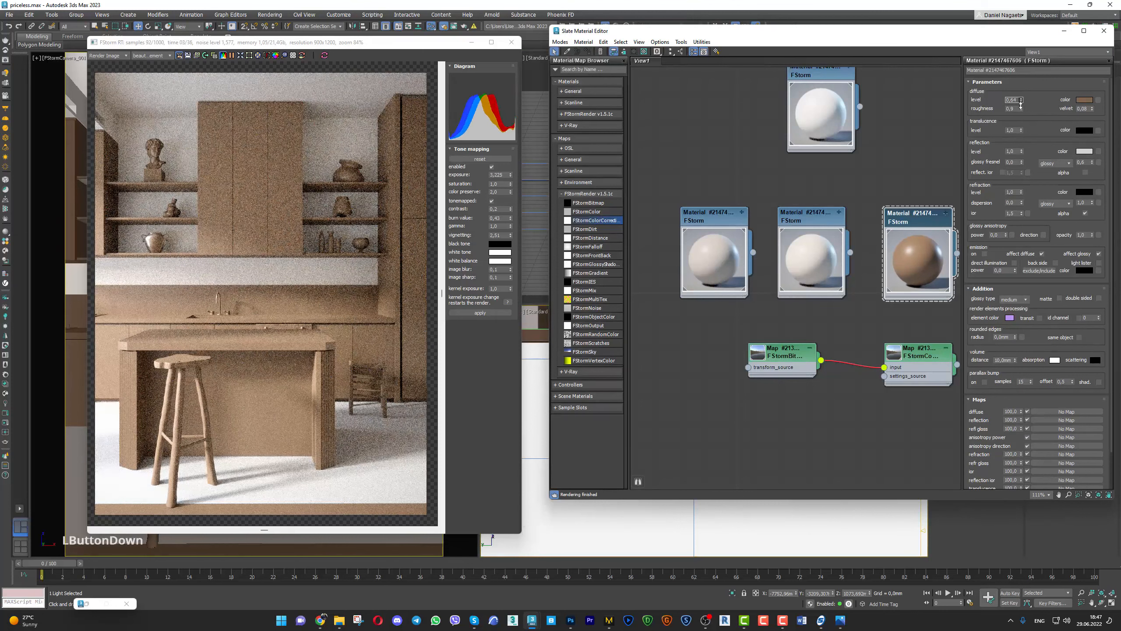
# Set the brown material's diffuse hue to 15 and its diffuse level to 0.7
pyautogui.click(1021, 106)
pyautogui.click(1084, 99)
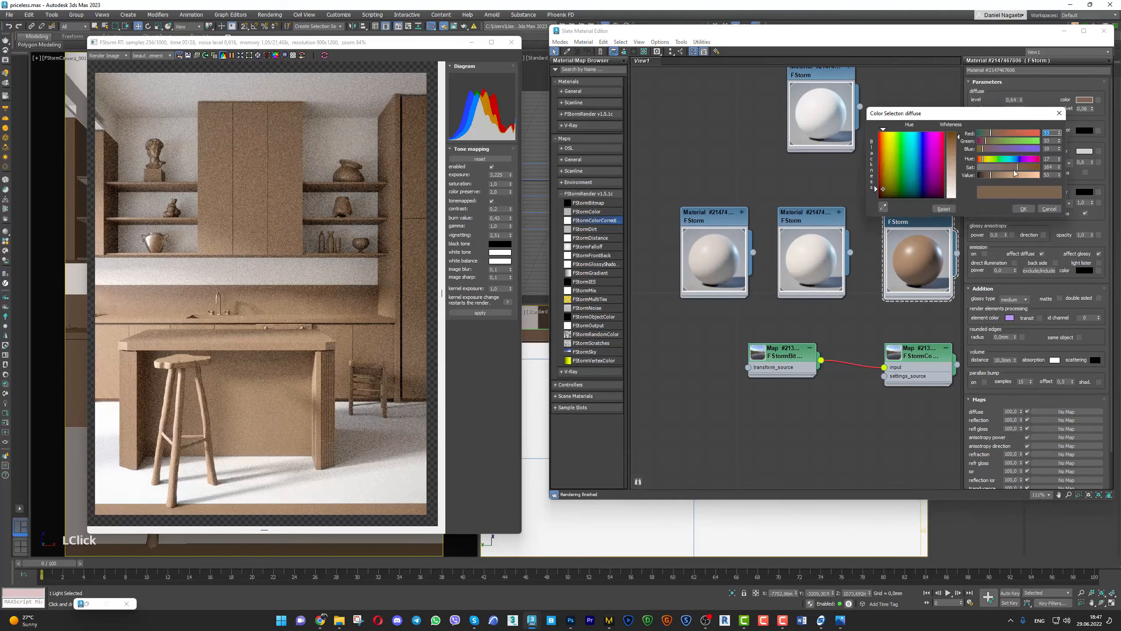
pyautogui.click(1024, 167)
pyautogui.write('15')
pyautogui.press('Return')
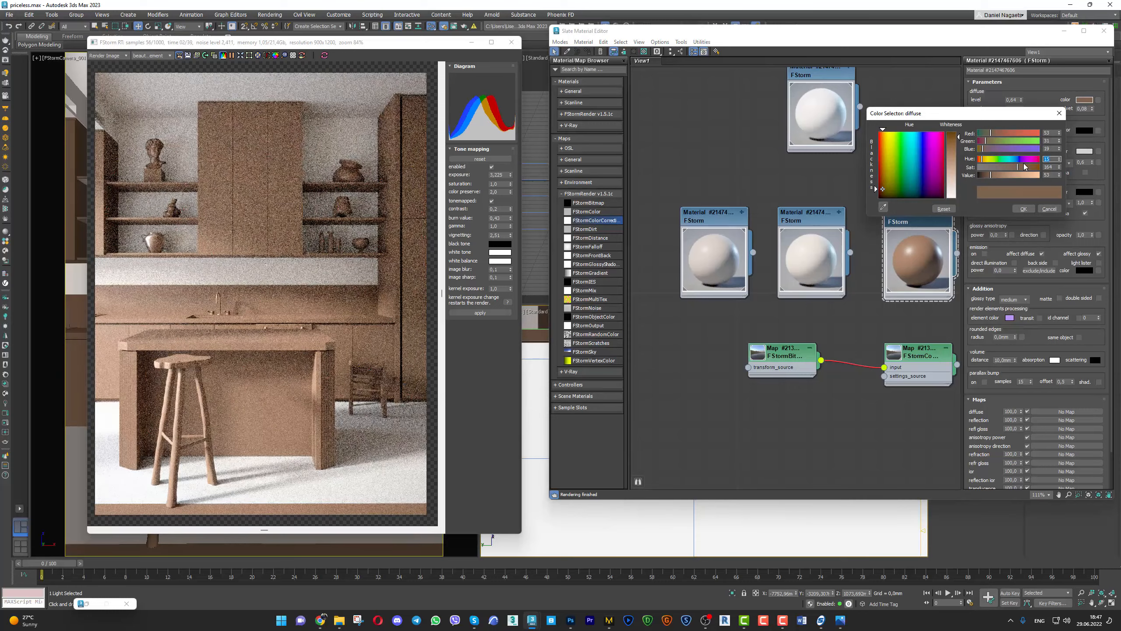
pyautogui.click(1023, 208)
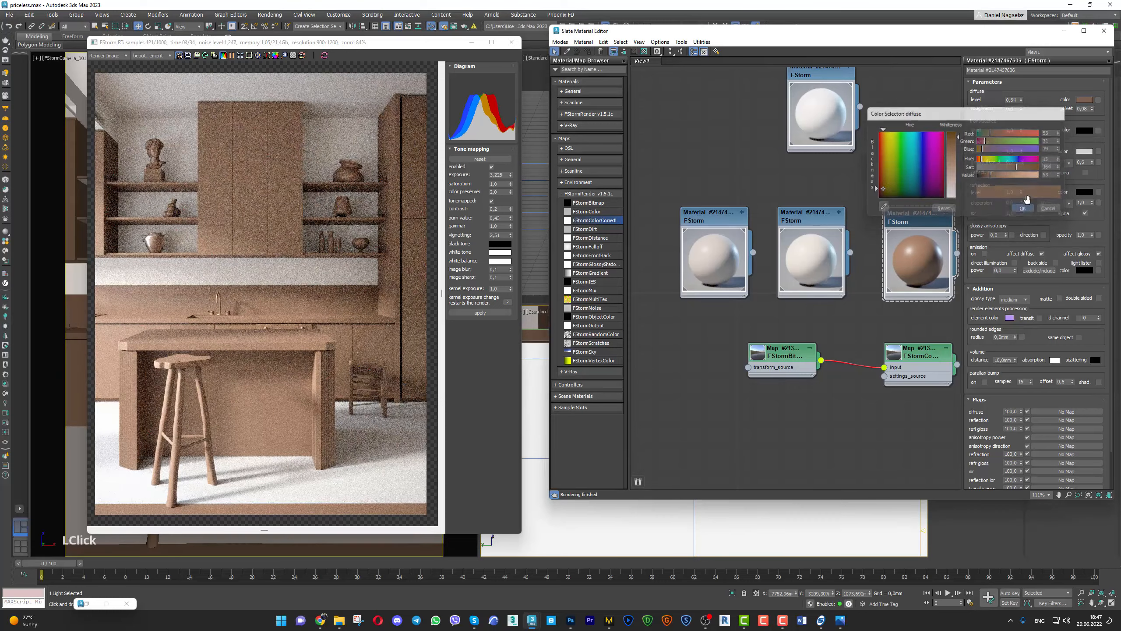
pyautogui.write('0,7')
pyautogui.press('Return')
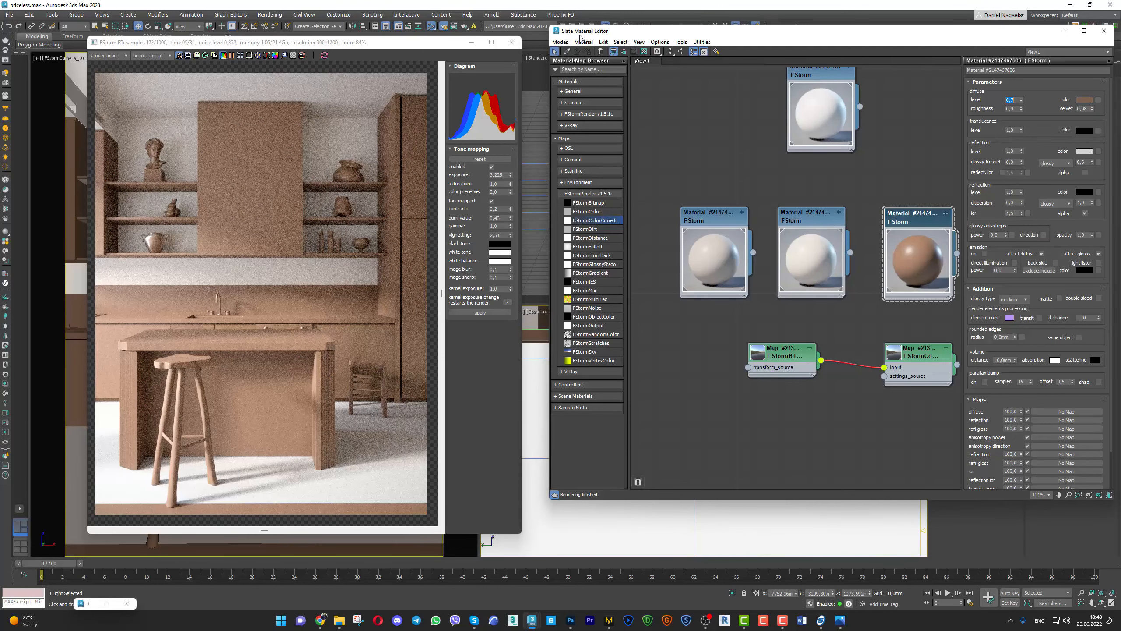
# Try a diffuse hue of 16 on the brown material and settle on 17
pyautogui.click(1084, 99)
pyautogui.moveTo(1064, 158); pyautogui.dragTo(1026, 151)
pyautogui.write('16')
pyautogui.press('Return')
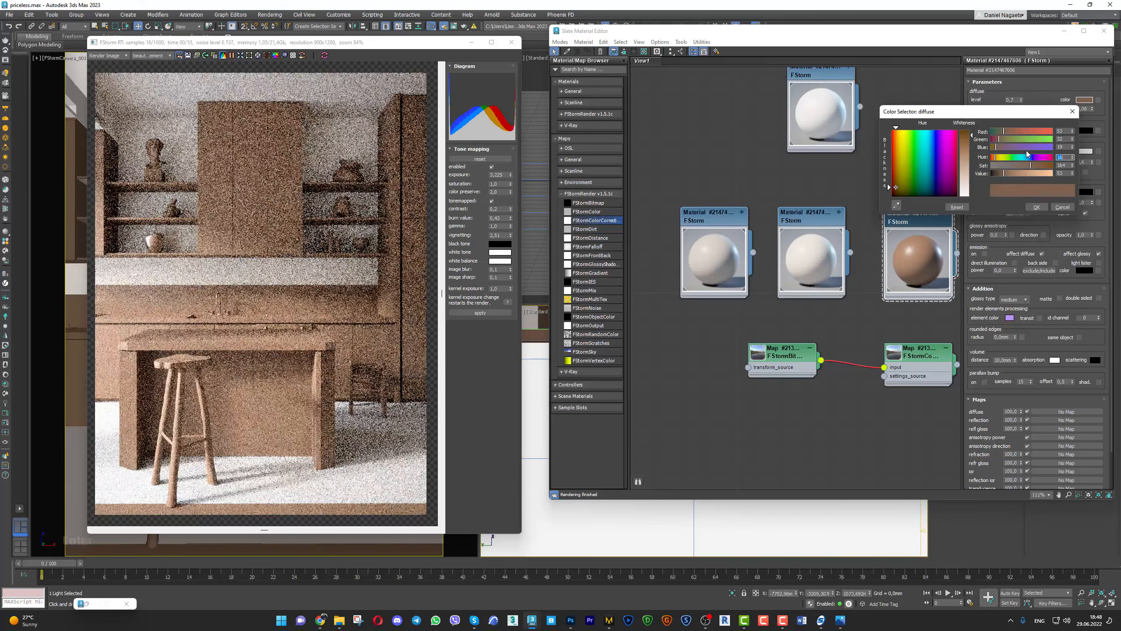
pyautogui.write('178')
pyautogui.press('BackSpace')
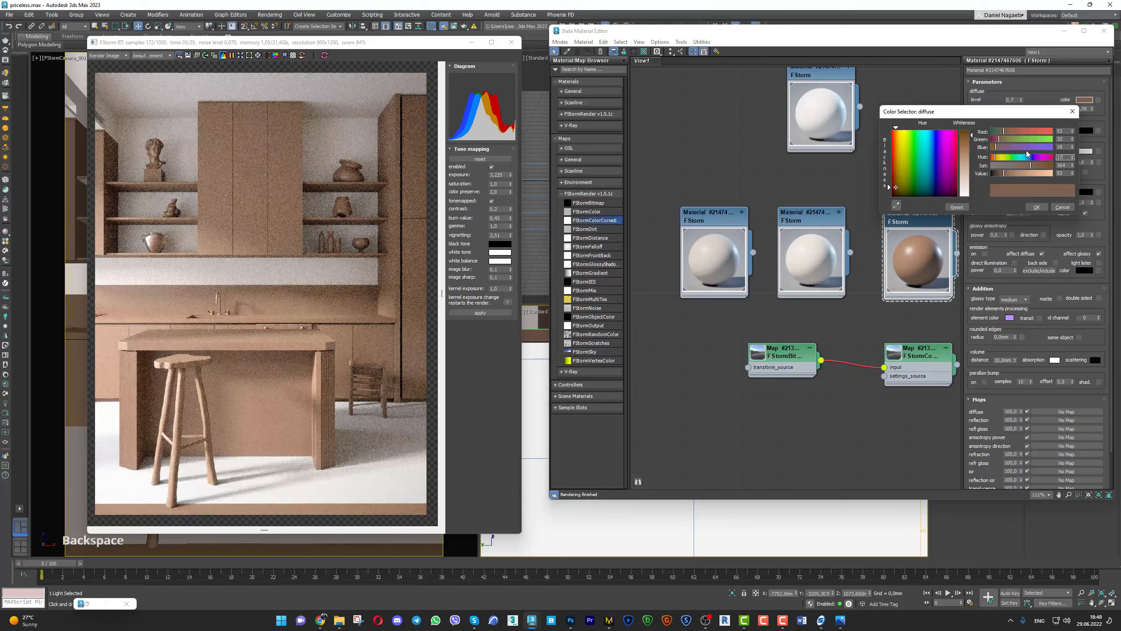
pyautogui.press('Return')
pyautogui.click(1034, 208)
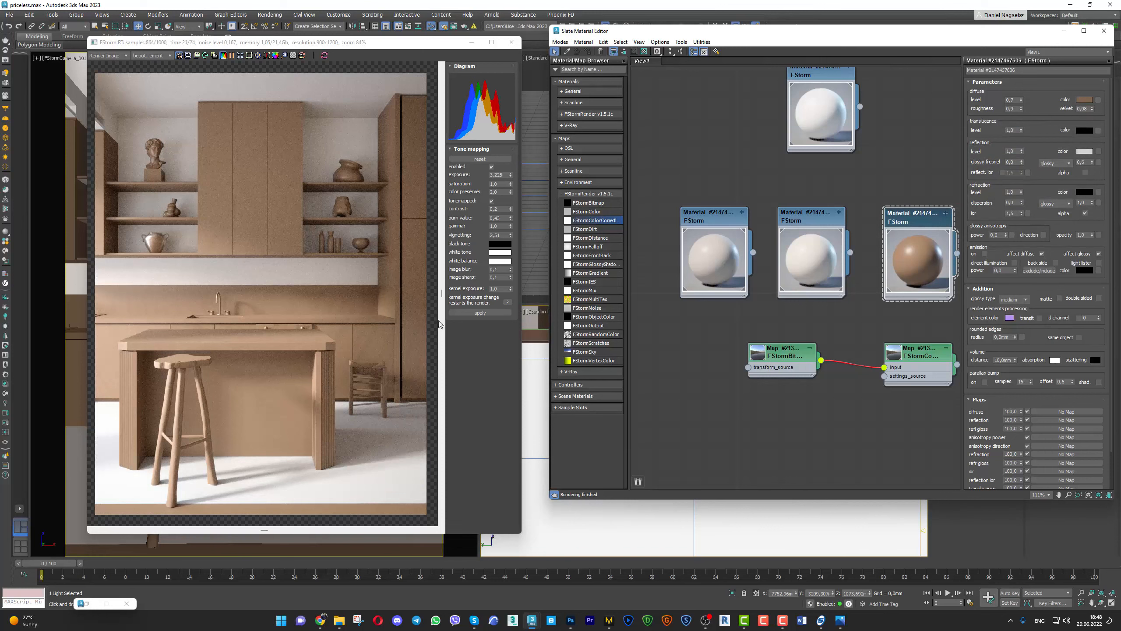
# Raise the tone mapping vignetting to about 3.891 and the exposure to about 5.031, checking against the reference photo
pyautogui.moveTo(511, 235); pyautogui.dragTo(511, 213)
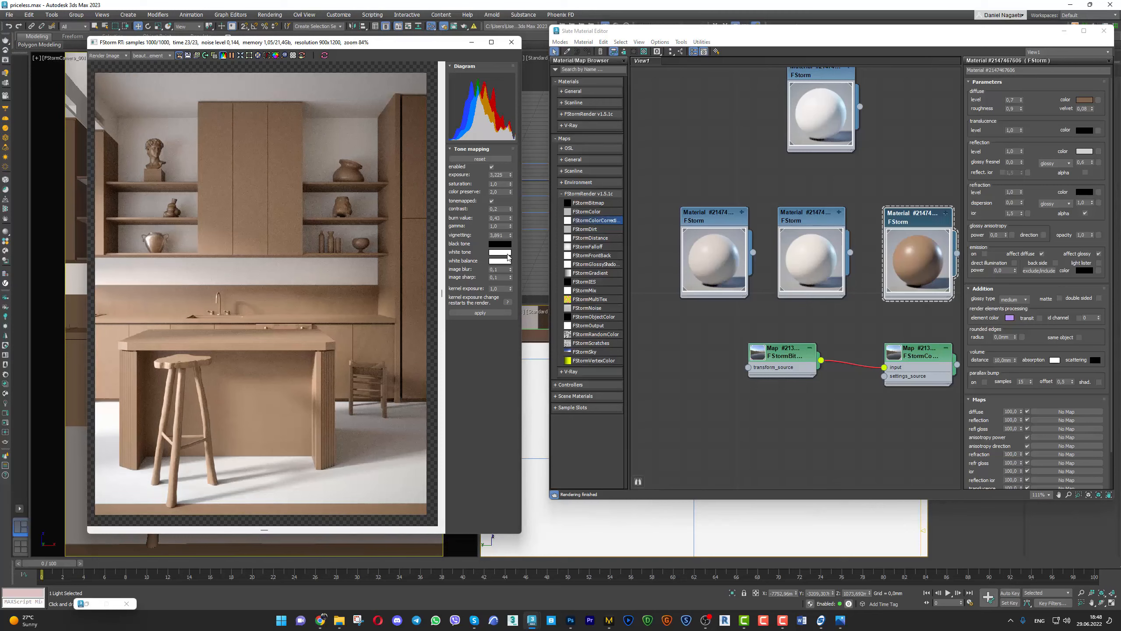
pyautogui.moveTo(1120, 49); pyautogui.dragTo(702, 12)
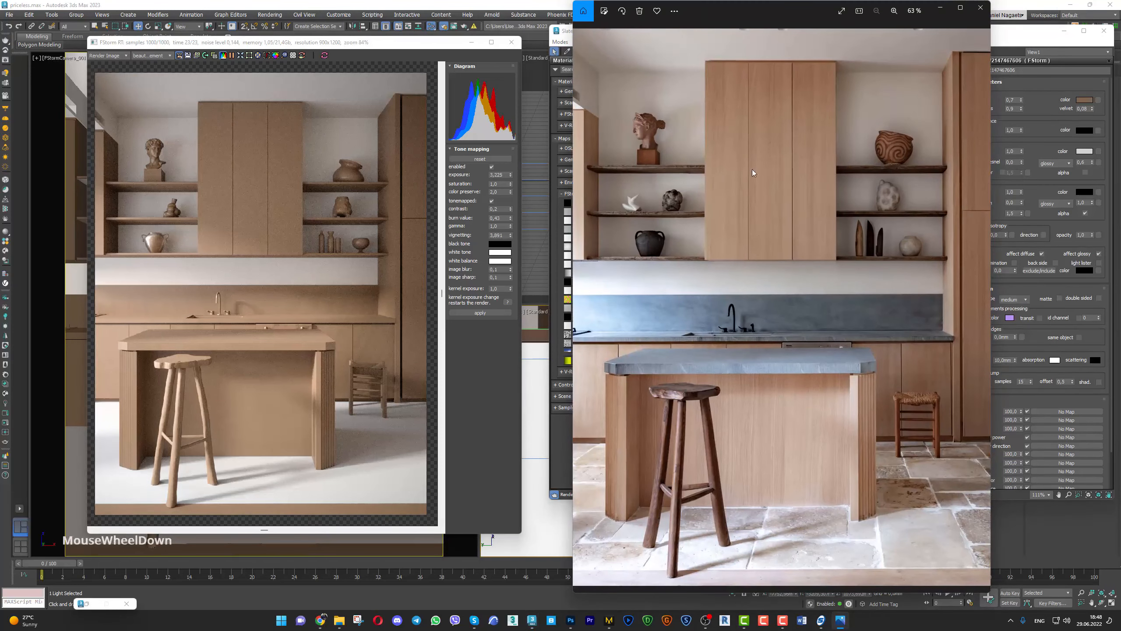
pyautogui.moveTo(511, 176); pyautogui.dragTo(511, 147)
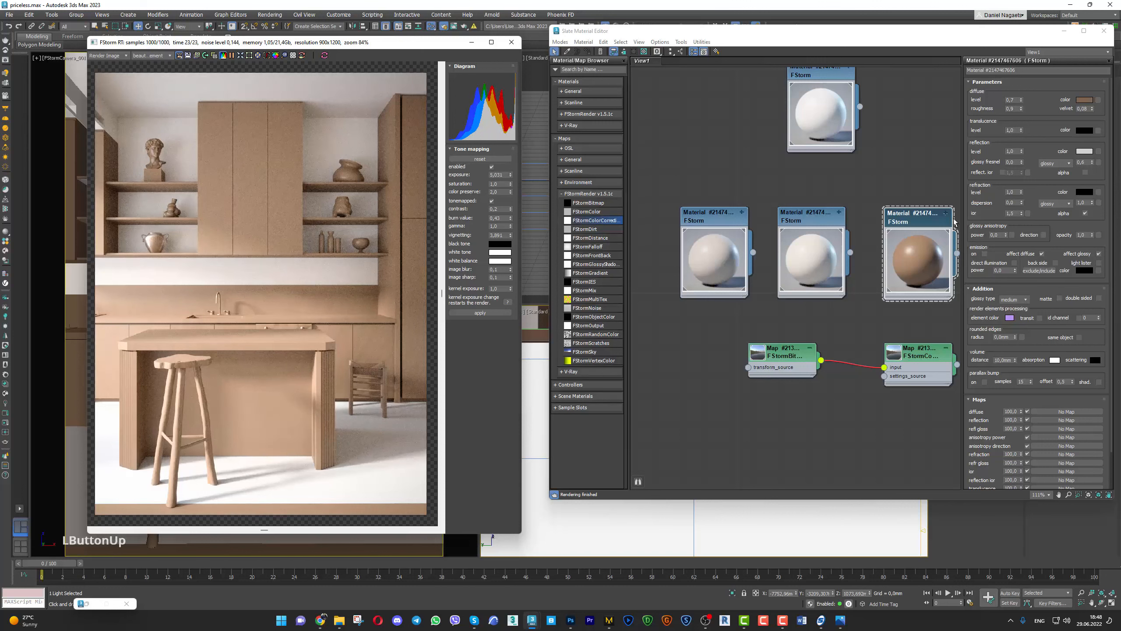
# Darken the brown material's diffuse color to a value of about 40 and set its diffuse level to 0.65
pyautogui.click(1084, 99)
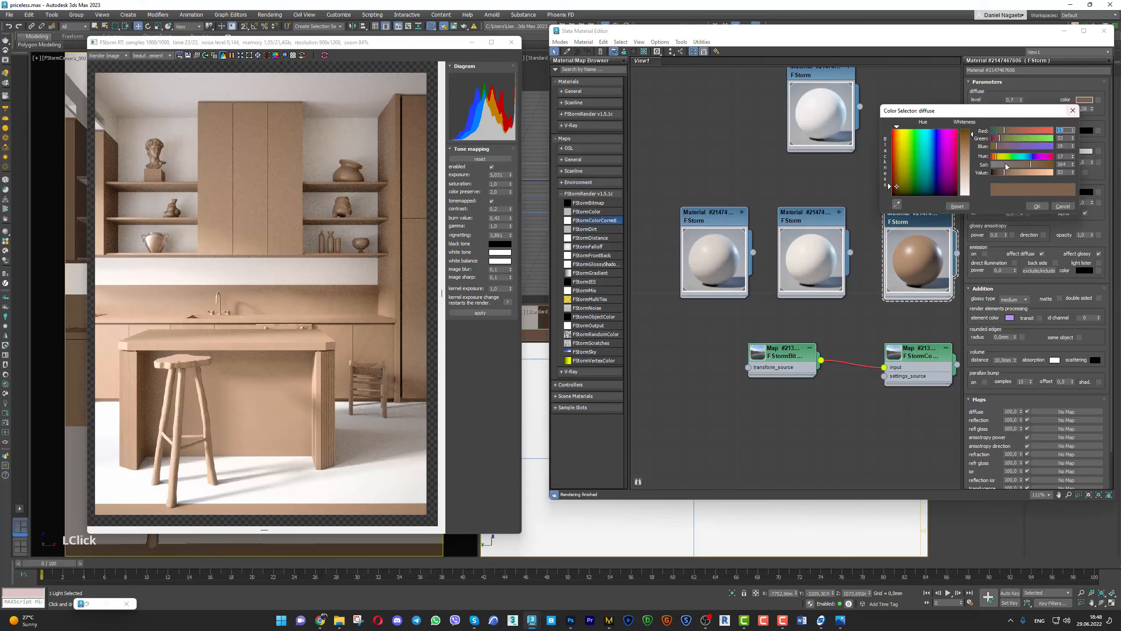
pyautogui.moveTo(1001, 172); pyautogui.dragTo(1001, 172)
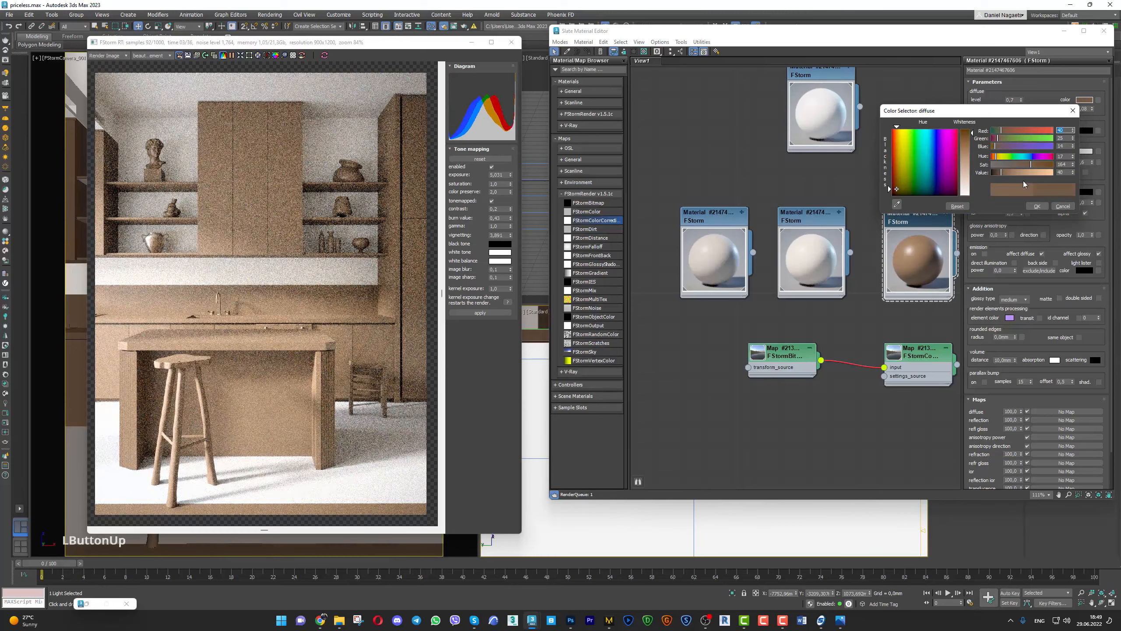
pyautogui.click(1035, 206)
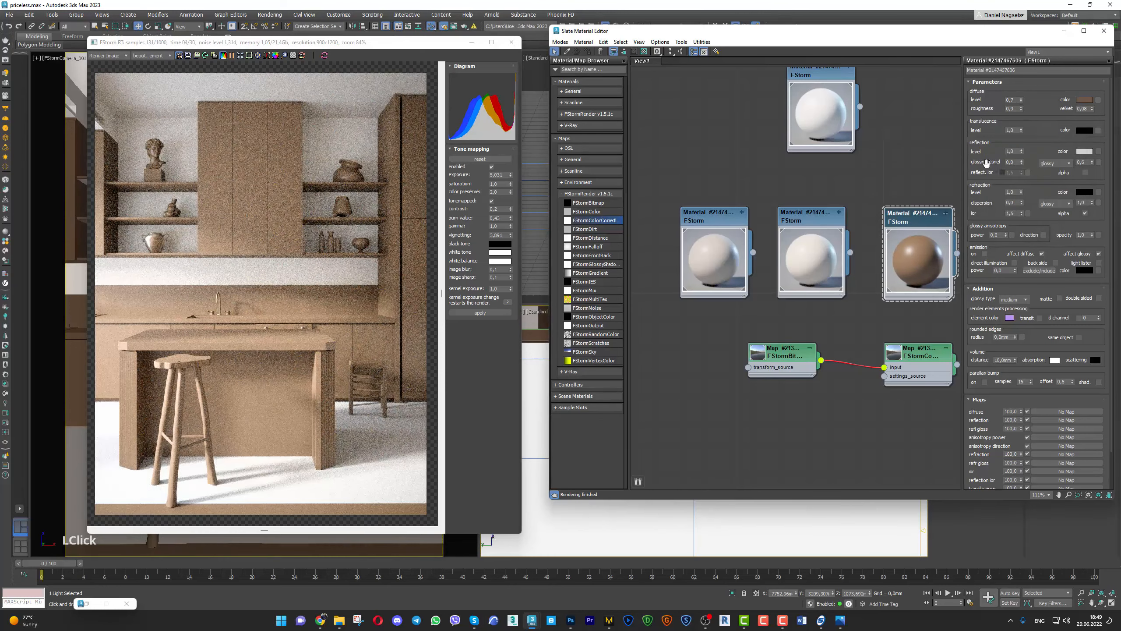
pyautogui.doubleClick(1012, 101)
pyautogui.write('0,65')
pyautogui.press('Return')
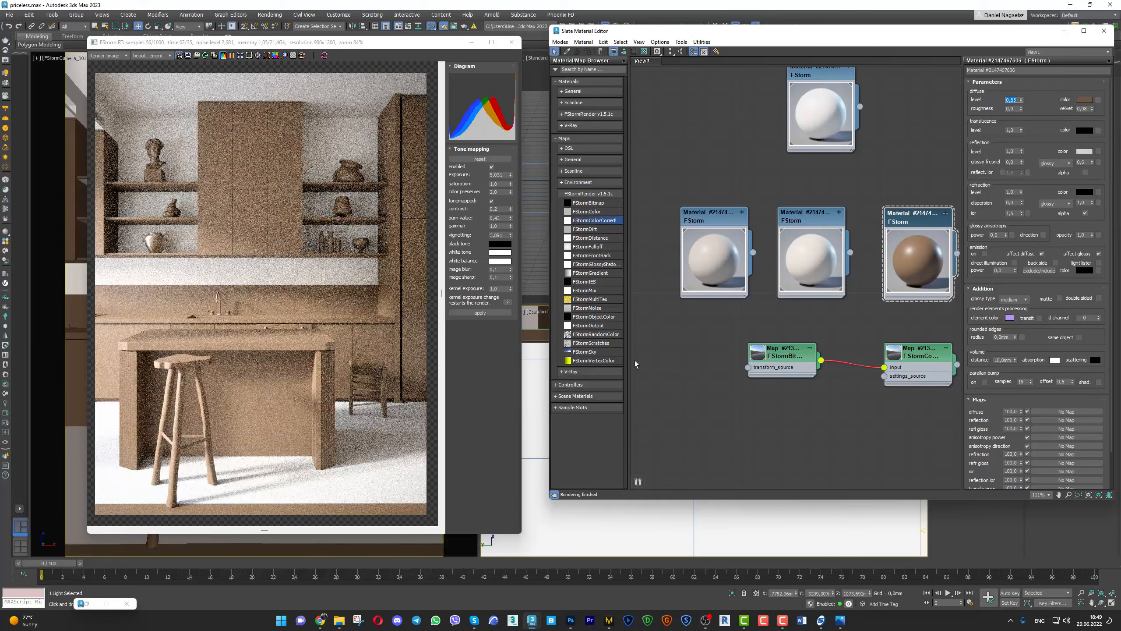
# Raise the brown diffuse color's saturation to about 174, comparing the render with the reference photo
pyautogui.click(841, 620)
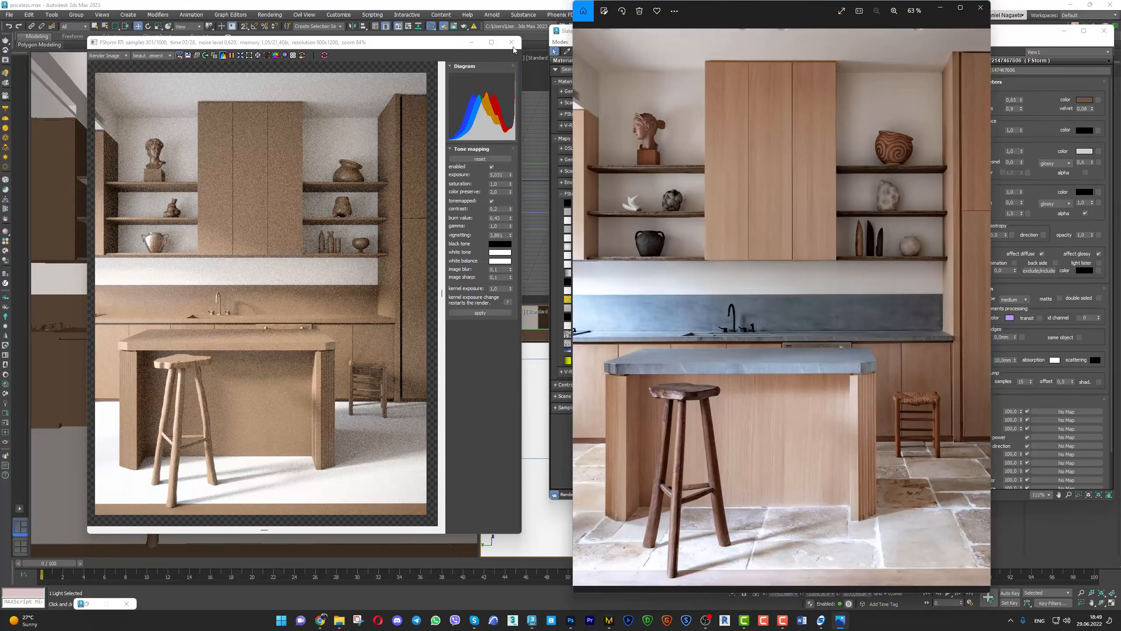
pyautogui.click(414, 45)
pyautogui.click(1084, 100)
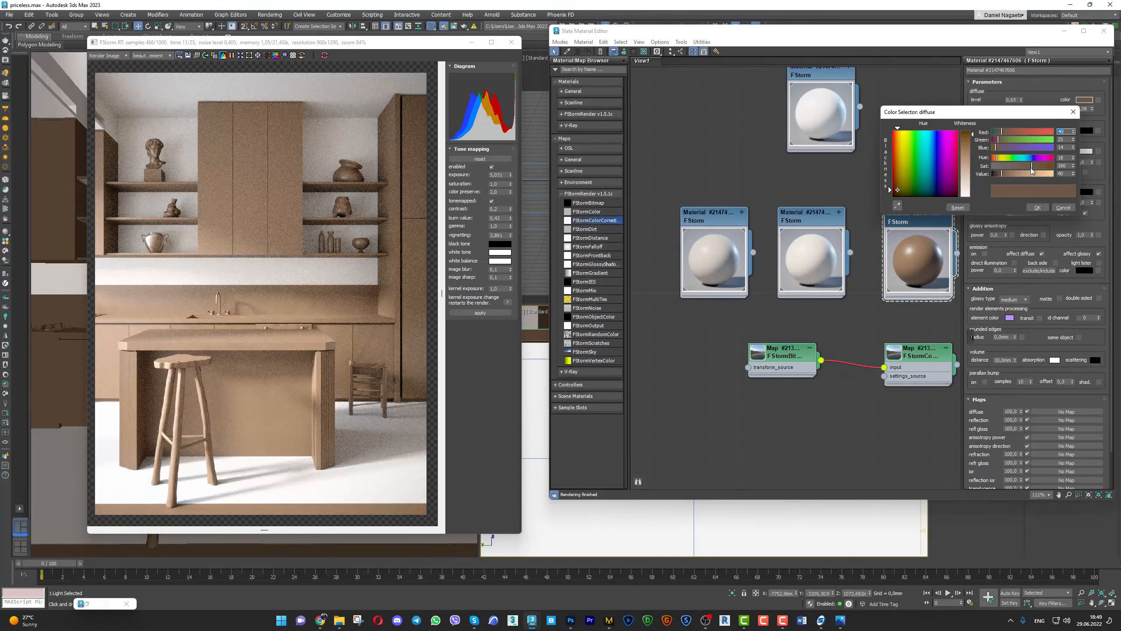
pyautogui.click(1033, 166)
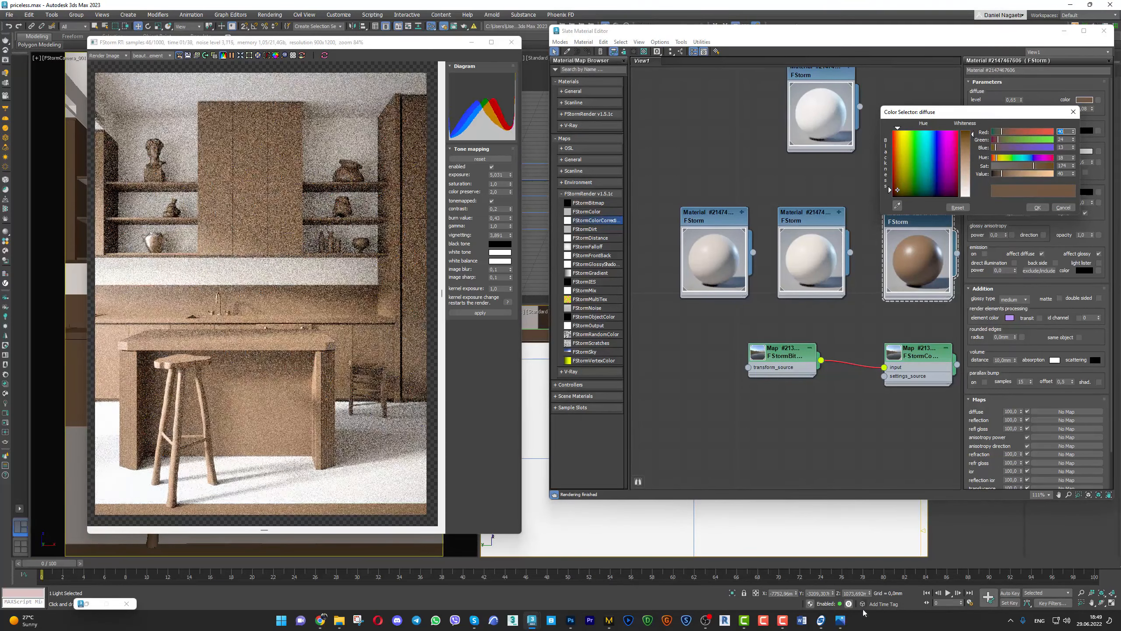
pyautogui.click(840, 620)
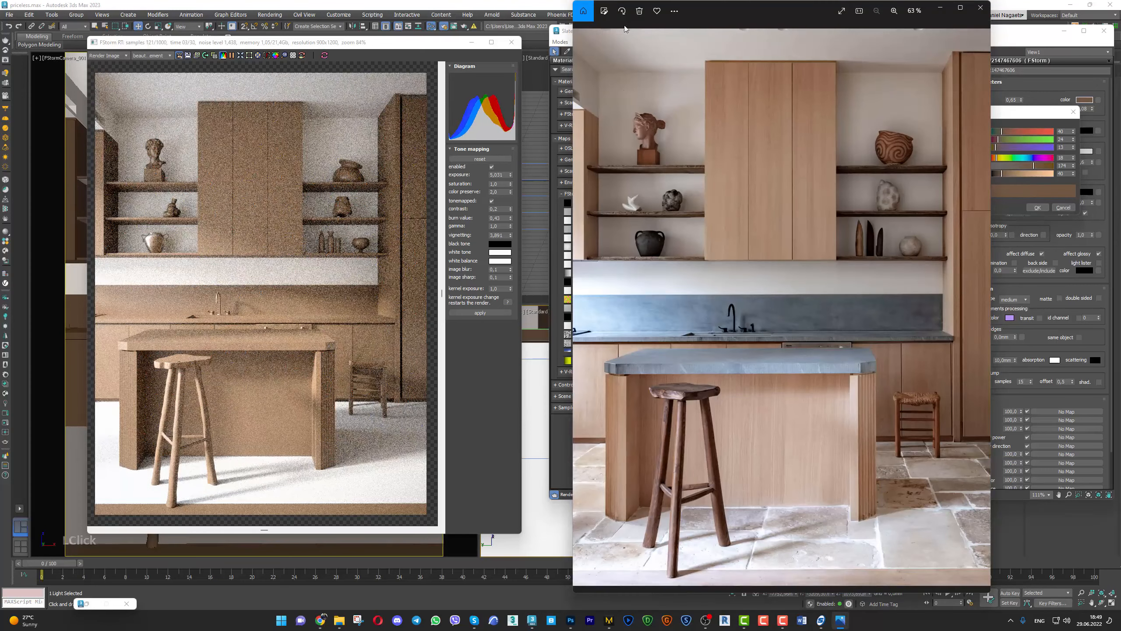
pyautogui.moveTo(715, 10); pyautogui.dragTo(718, 10)
pyautogui.click(506, 27)
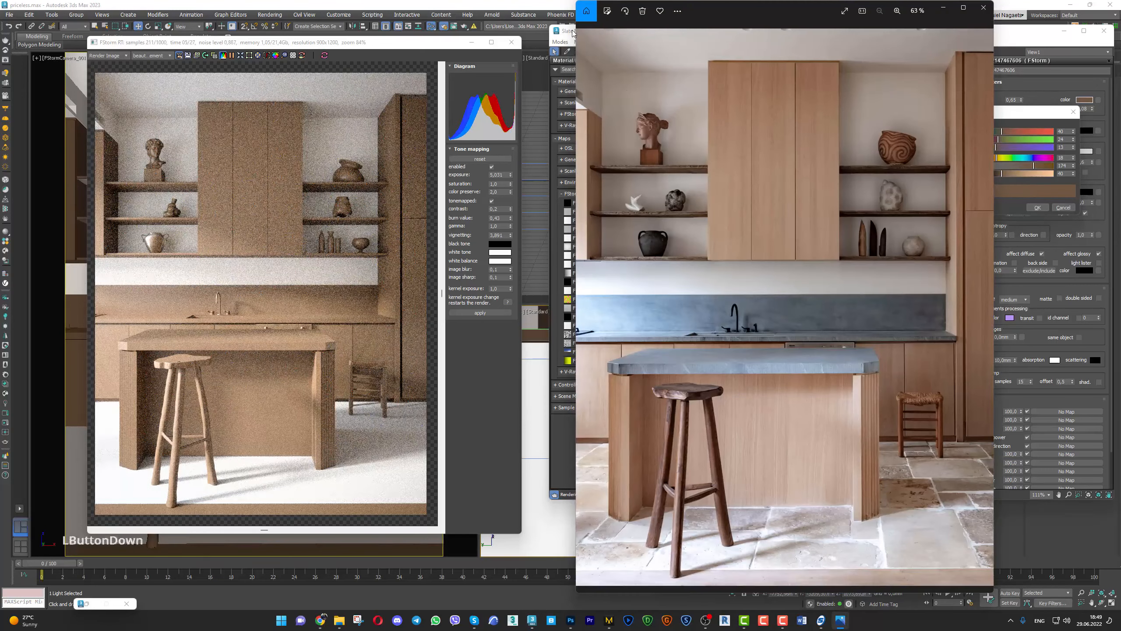
# Set the brown diffuse hue to 17 and then 16, compare the render with the reference photo, and accept the color
pyautogui.moveTo(1019, 167); pyautogui.dragTo(1043, 165)
pyautogui.write('17')
pyautogui.press('Return')
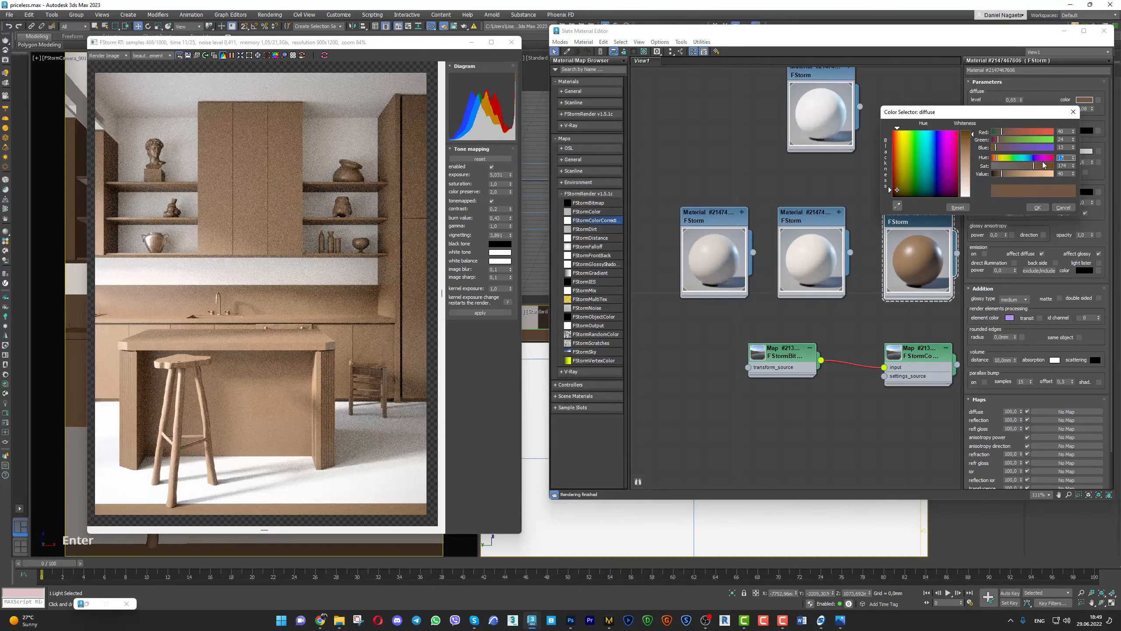
pyautogui.write('16')
pyautogui.press('Return')
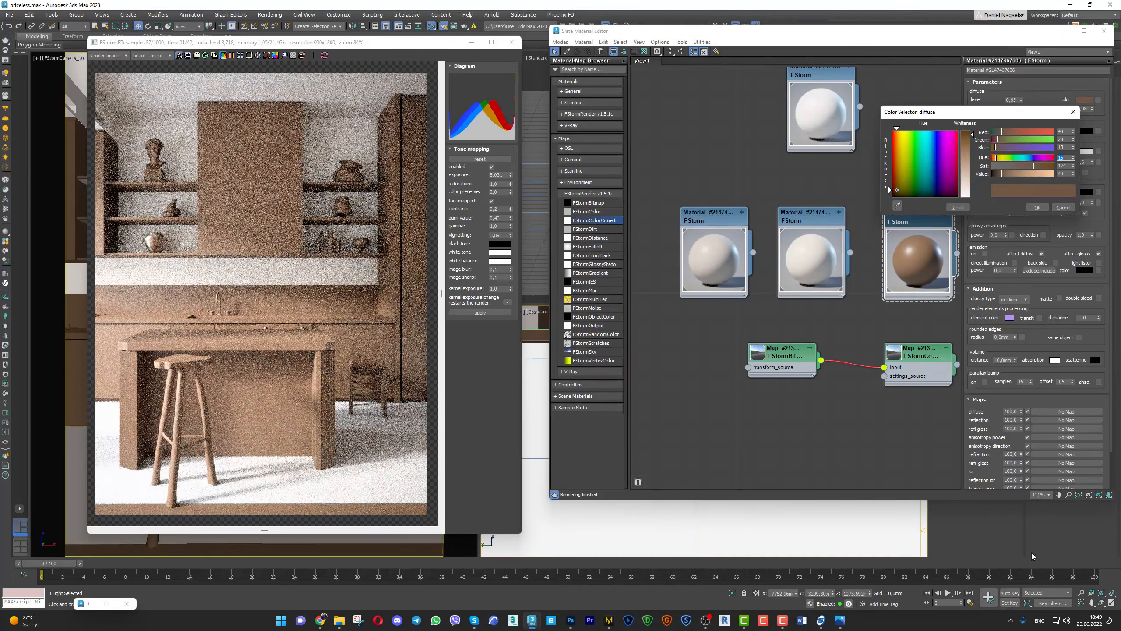
pyautogui.click(842, 624)
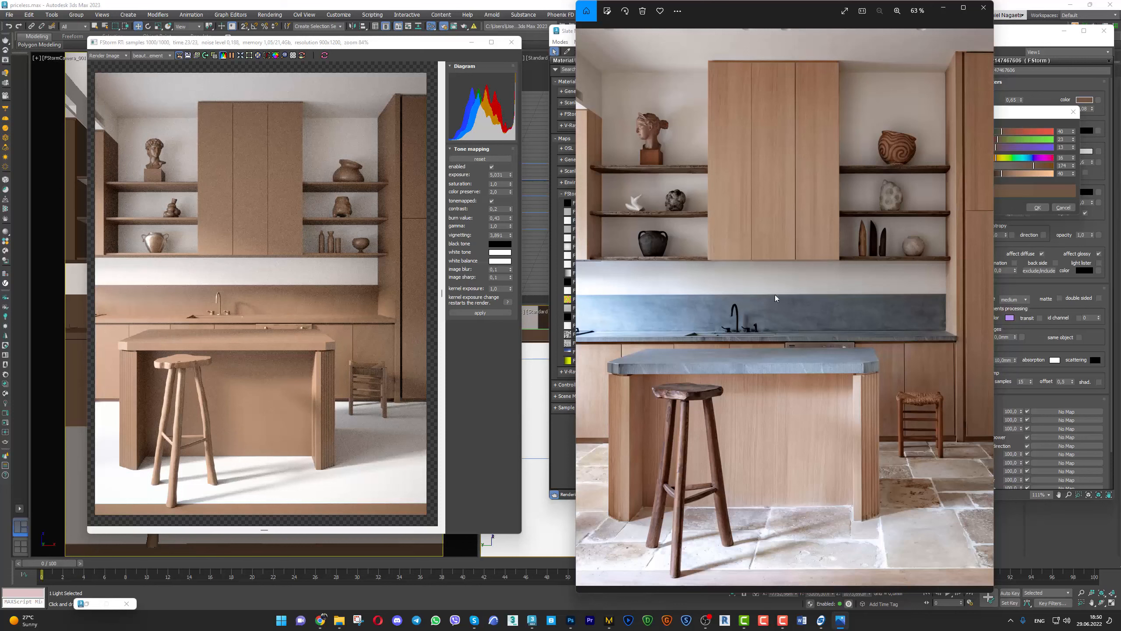
pyautogui.moveTo(738, 11); pyautogui.dragTo(1120, 50)
pyautogui.click(1037, 208)
# Duplicate the brown material node and place the copy below the map nodes
pyautogui.scroll(-2, 919, 320)
pyautogui.moveTo(919, 320); pyautogui.dragTo(820, 253, button='middle')
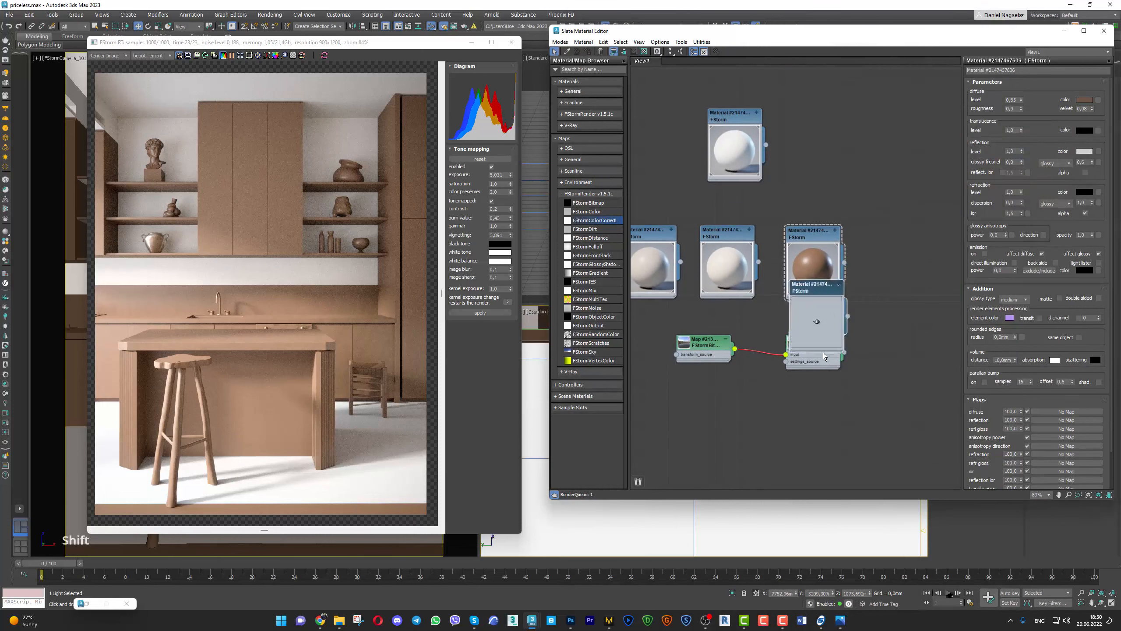
pyautogui.keyDown('shift'); pyautogui.moveTo(820, 265); pyautogui.dragTo(819, 436); pyautogui.keyUp('shift')
# Select the backsplash, worktop and island countertop in the camera view and assign the duplicated brown material to them
pyautogui.moveTo(616, 35); pyautogui.dragTo(742, 28)
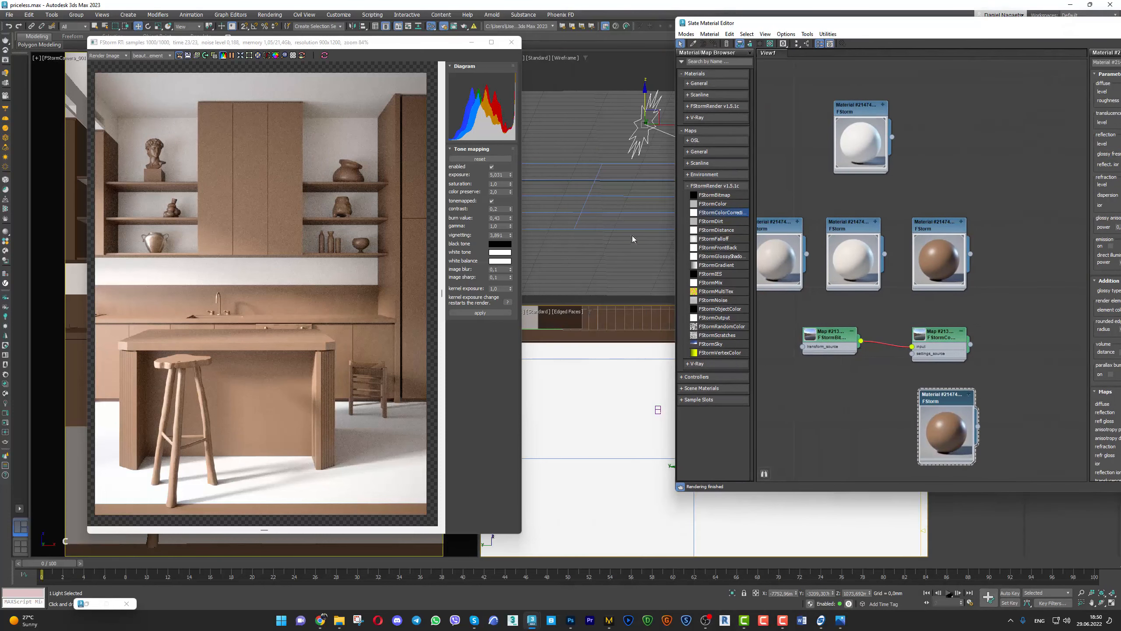
pyautogui.middleClick(627, 246)
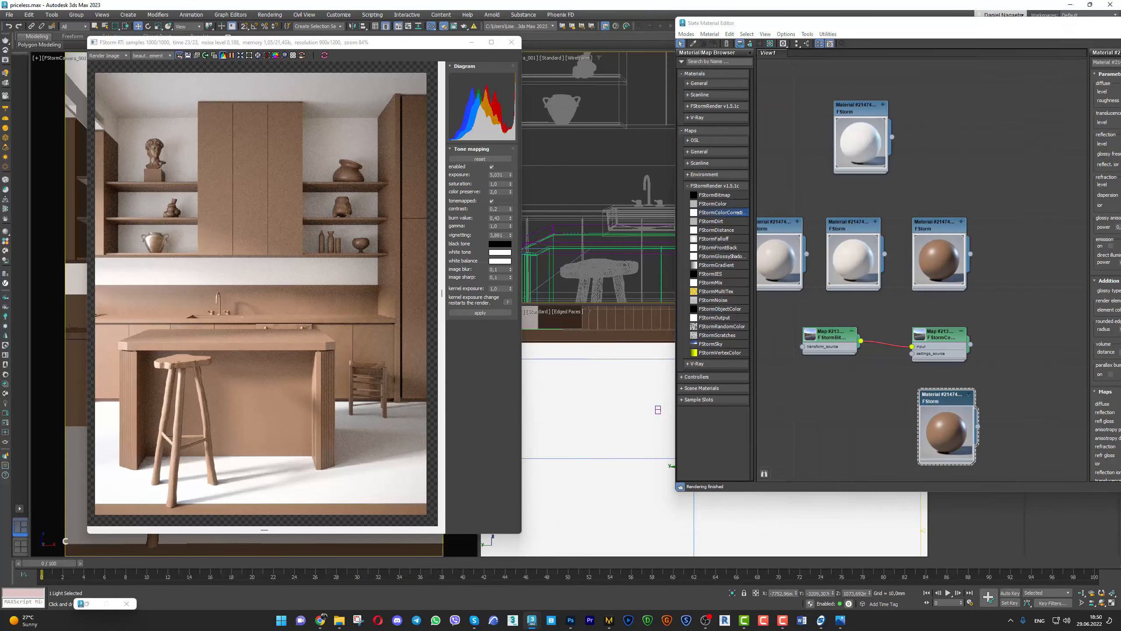
pyautogui.click(603, 243)
pyautogui.press('F4')
pyautogui.press('q')
pyautogui.keyDown('ctrl'); pyautogui.click(580, 211); pyautogui.keyUp('ctrl')
pyautogui.keyDown('ctrl'); pyautogui.click(580, 190); pyautogui.keyUp('ctrl')
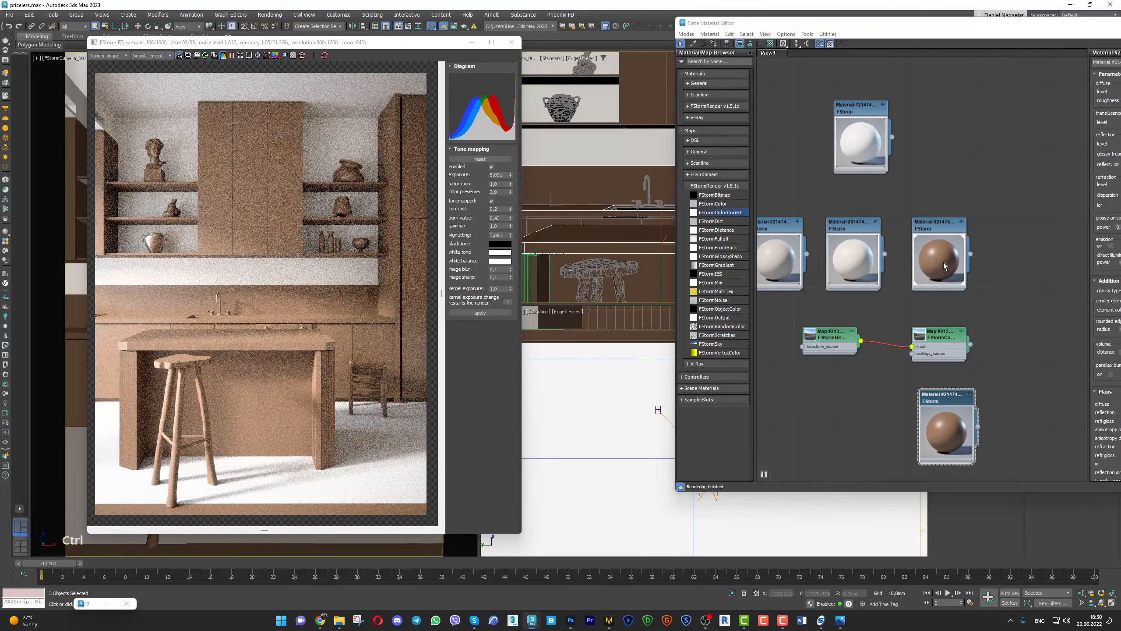
pyautogui.moveTo(914, 247); pyautogui.dragTo(891, 176, button='middle')
pyautogui.moveTo(917, 332); pyautogui.dragTo(911, 324)
pyautogui.click(714, 44)
# Change the duplicated material's diffuse color to a nearly neutral dark gray with a value of about 22
pyautogui.moveTo(750, 23); pyautogui.dragTo(609, 23)
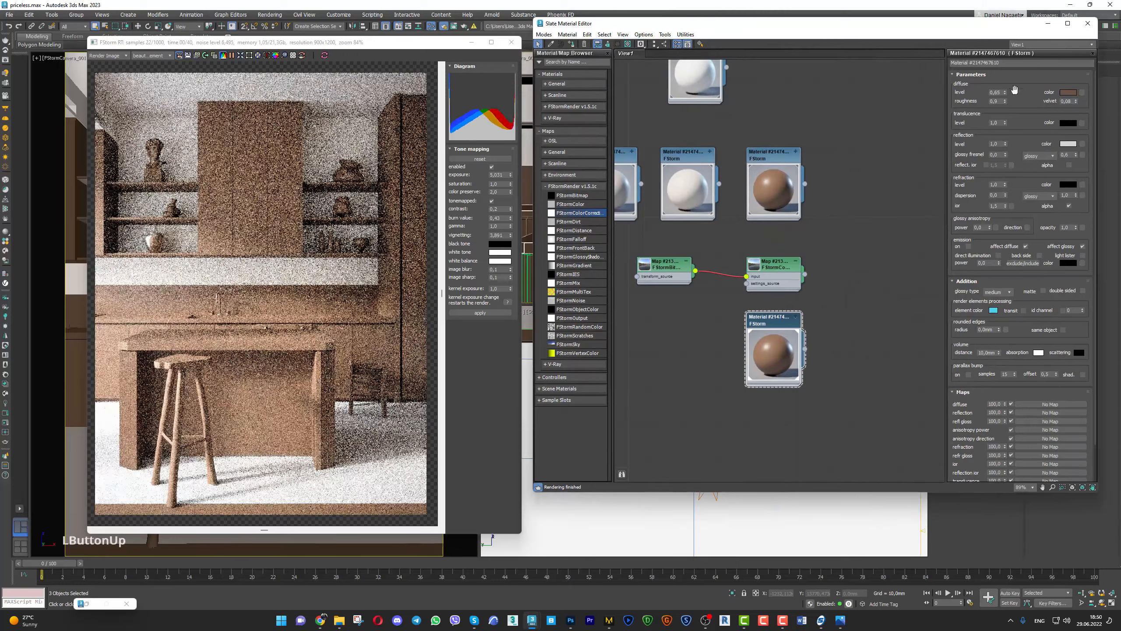
pyautogui.click(1061, 95)
pyautogui.moveTo(1001, 158); pyautogui.dragTo(977, 167)
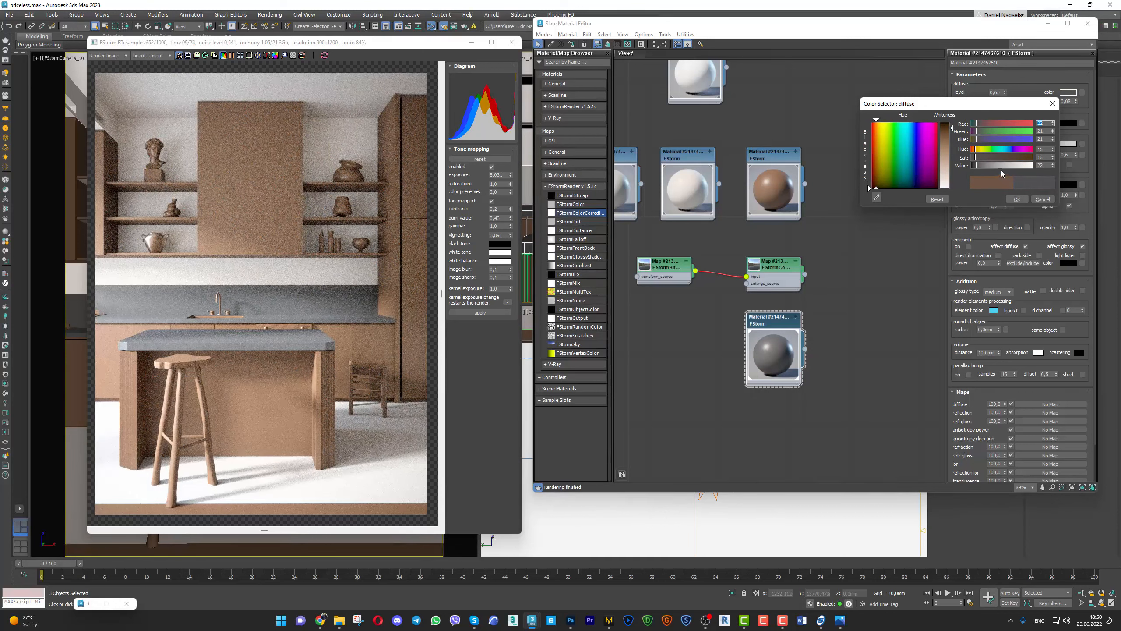
# Tint the gray countertop material slightly blue by raising blue to about 23 and shifting the hue to about 150
pyautogui.click(977, 140)
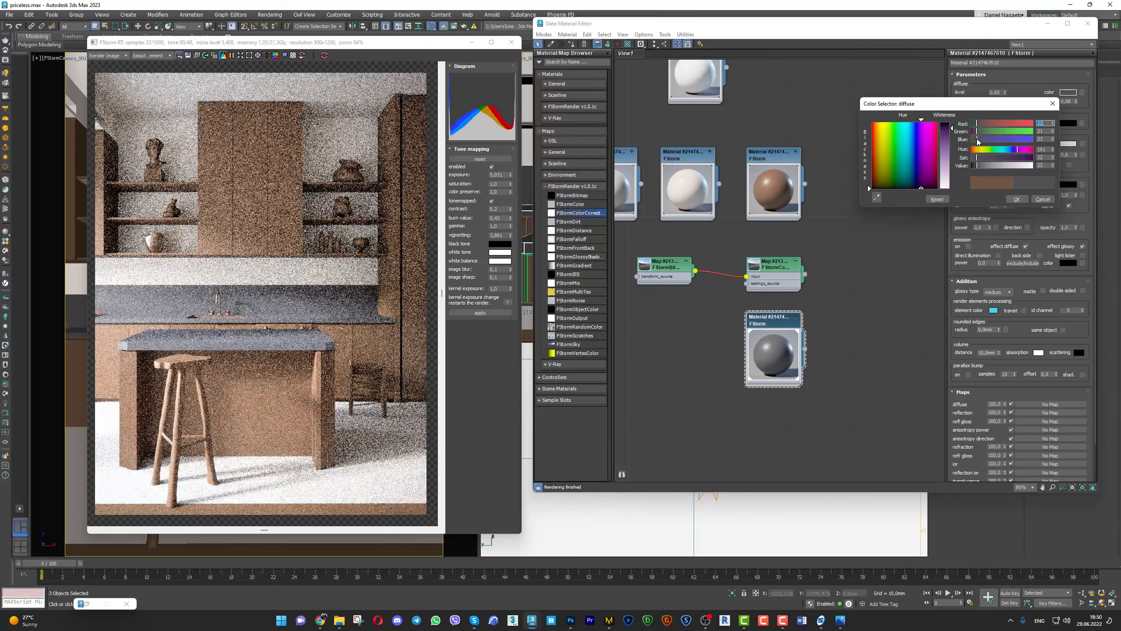
pyautogui.click(1014, 150)
pyautogui.moveTo(1014, 150); pyautogui.dragTo(1012, 151)
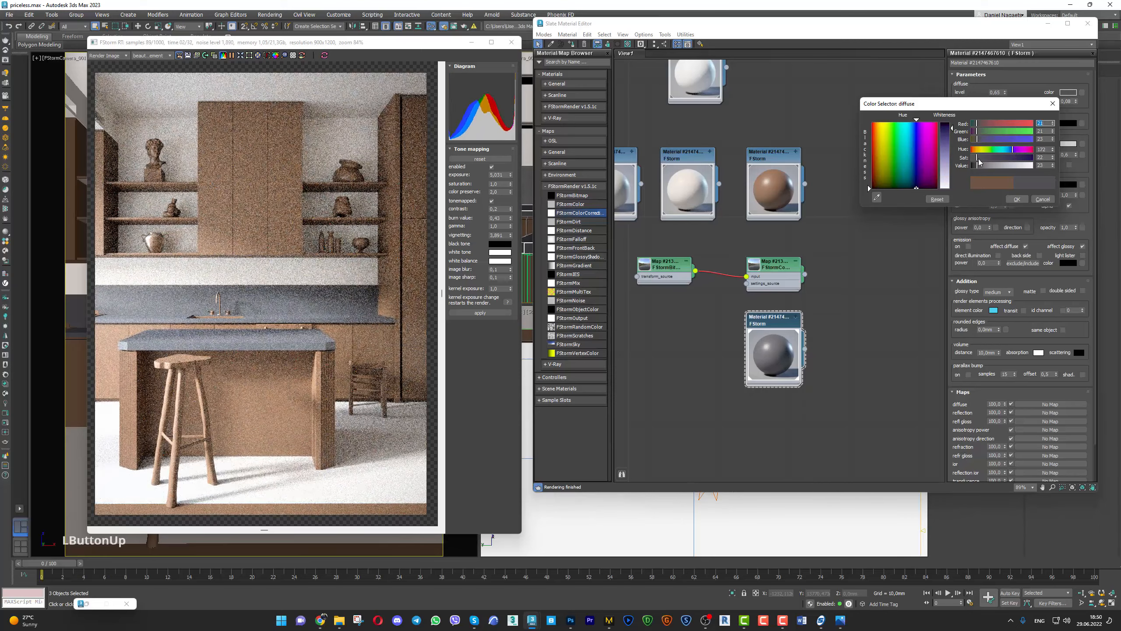
pyautogui.click(1011, 150)
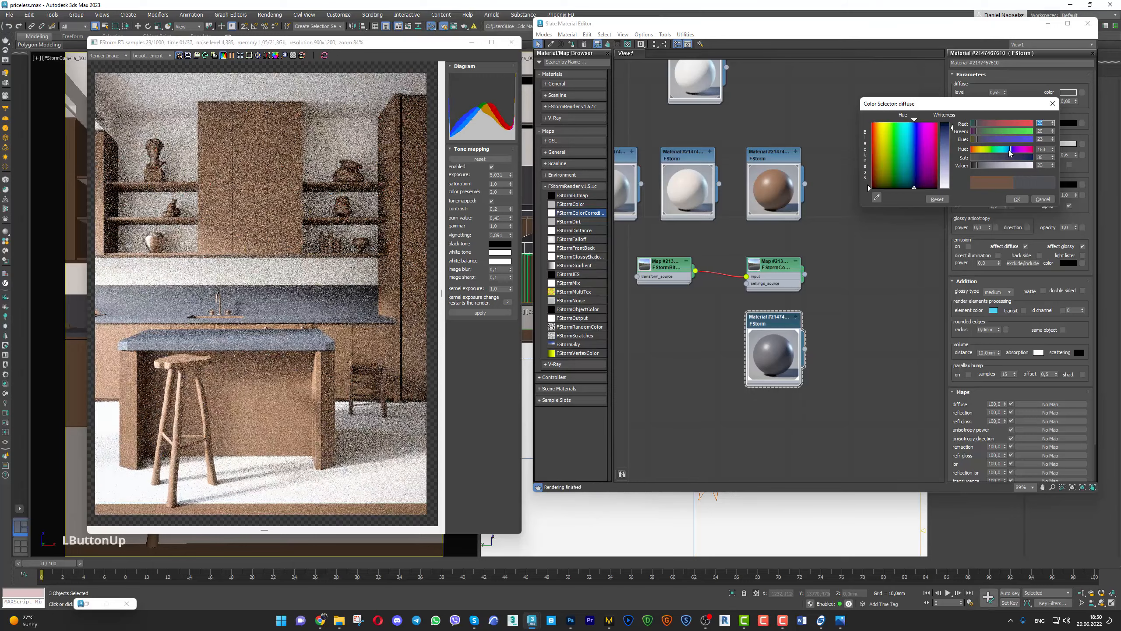
pyautogui.click(1009, 151)
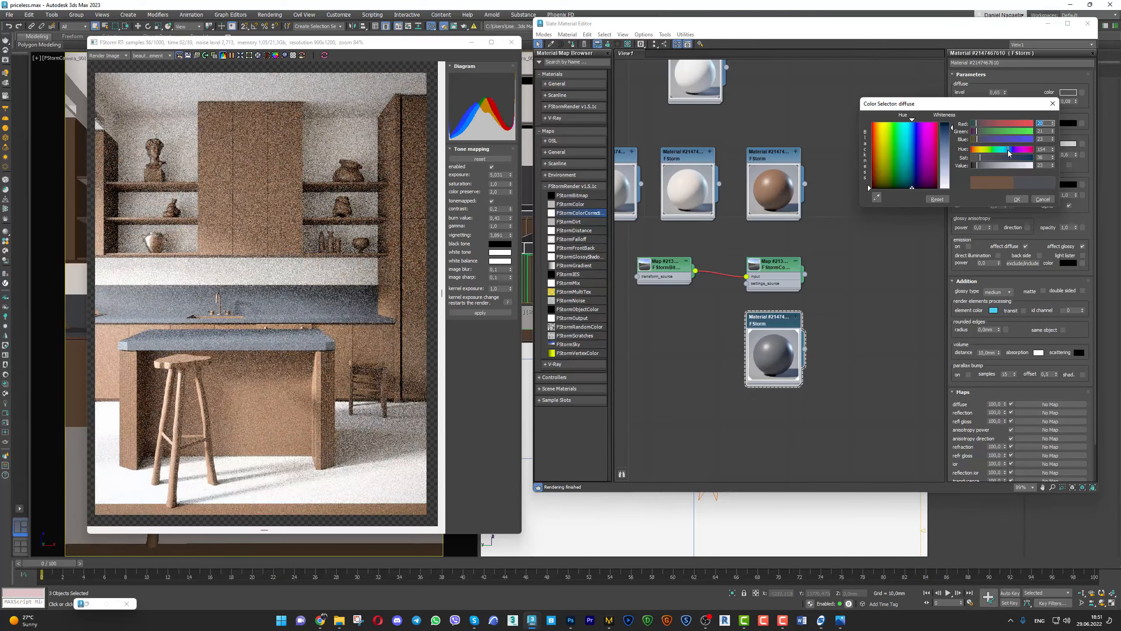
pyautogui.click(1007, 151)
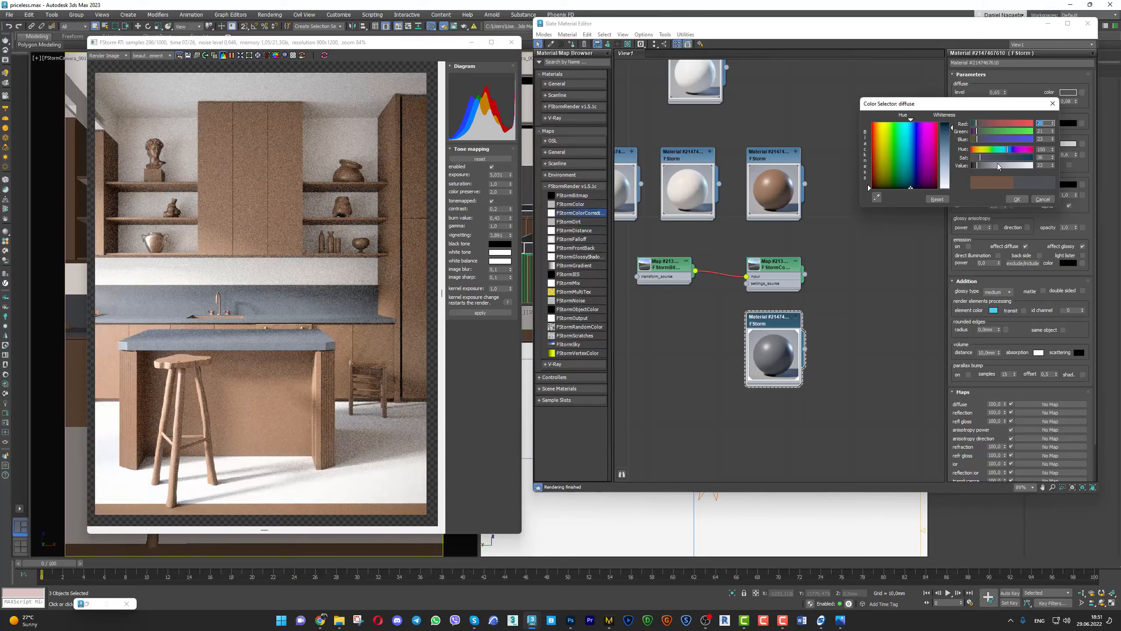
# Increase the countertop diffuse color's saturation to about 75 and its value to about 27
pyautogui.moveTo(985, 160); pyautogui.dragTo(987, 160)
pyautogui.click(987, 160)
pyautogui.click(978, 169)
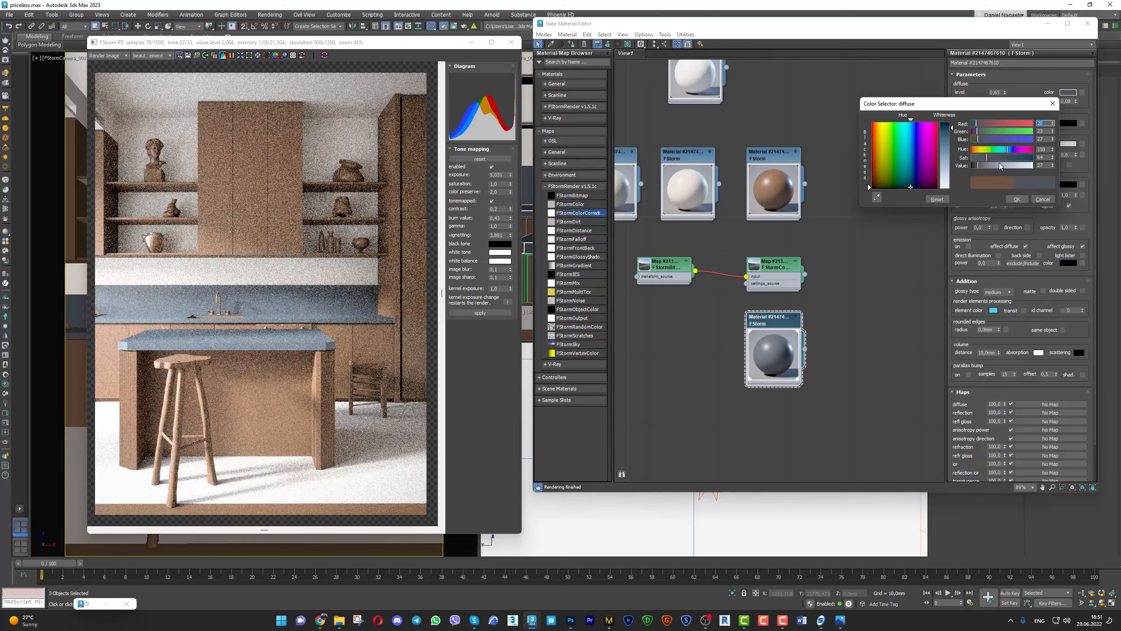
pyautogui.click(989, 158)
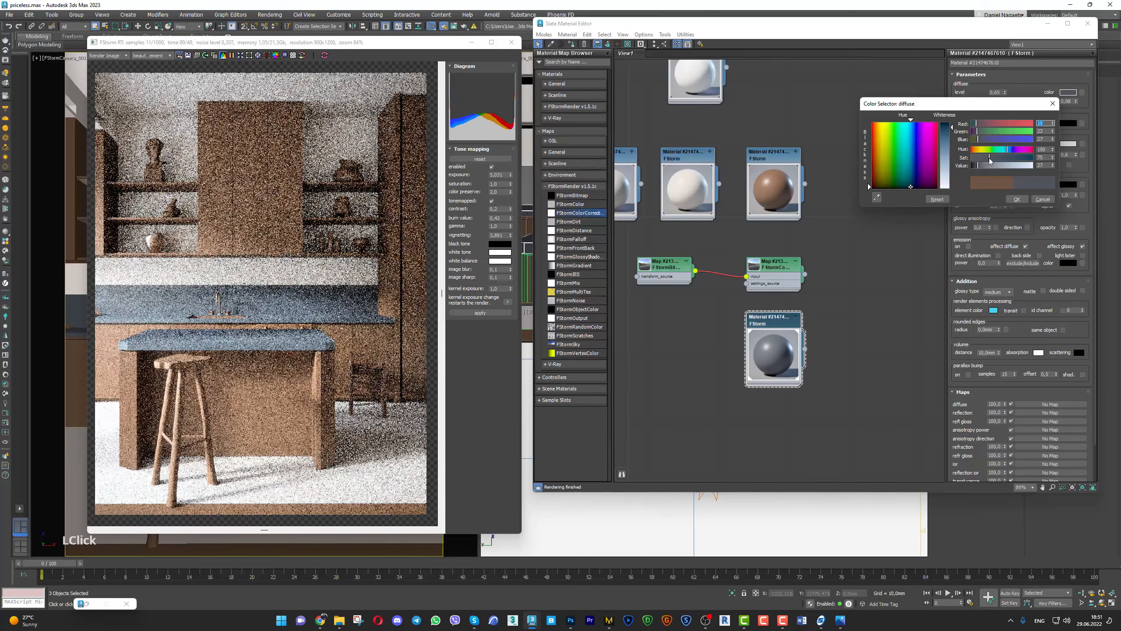
# Darken the countertop material's diffuse color to a value of about 23 and accept it
pyautogui.click(977, 170)
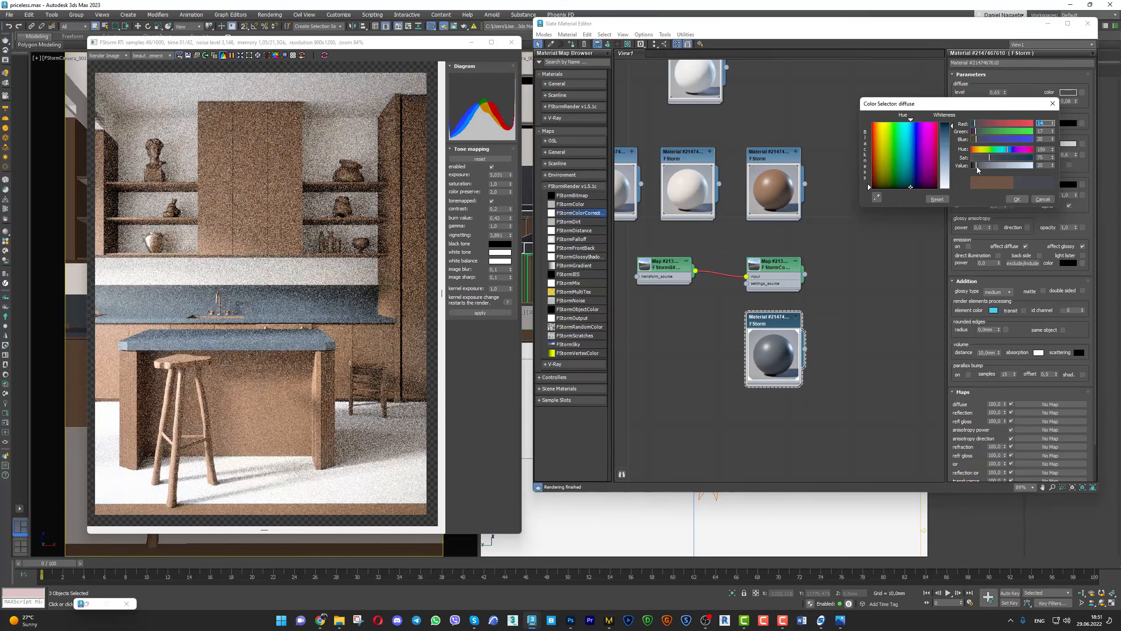
pyautogui.click(978, 167)
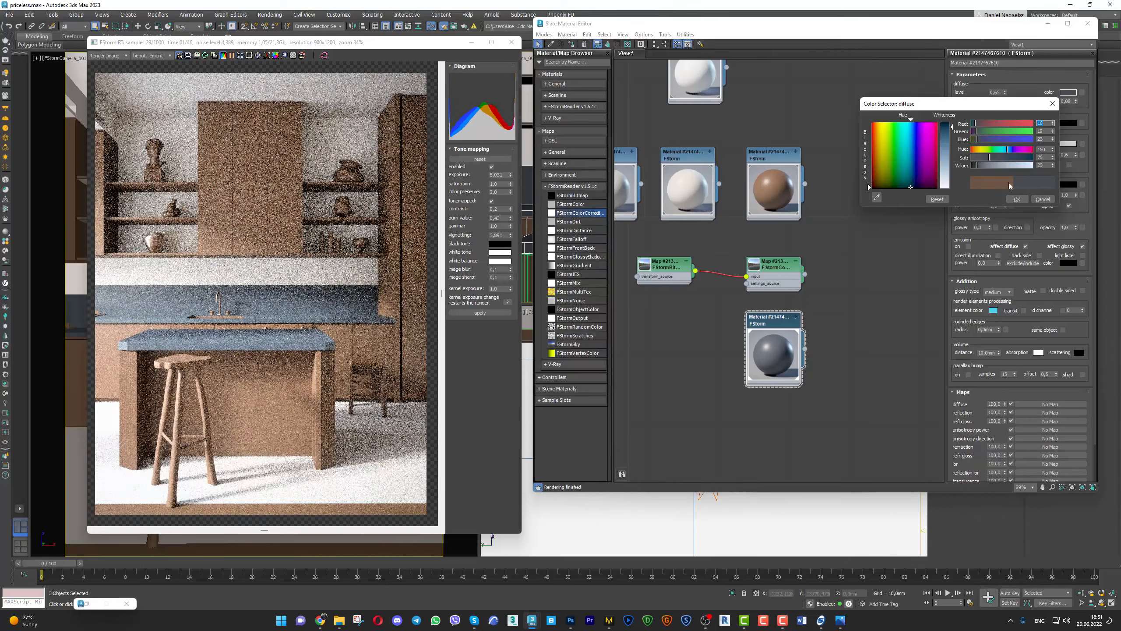
pyautogui.click(1017, 198)
# Check the countertop material's reflection color and set its reflection glossiness to 0.41
pyautogui.click(1068, 146)
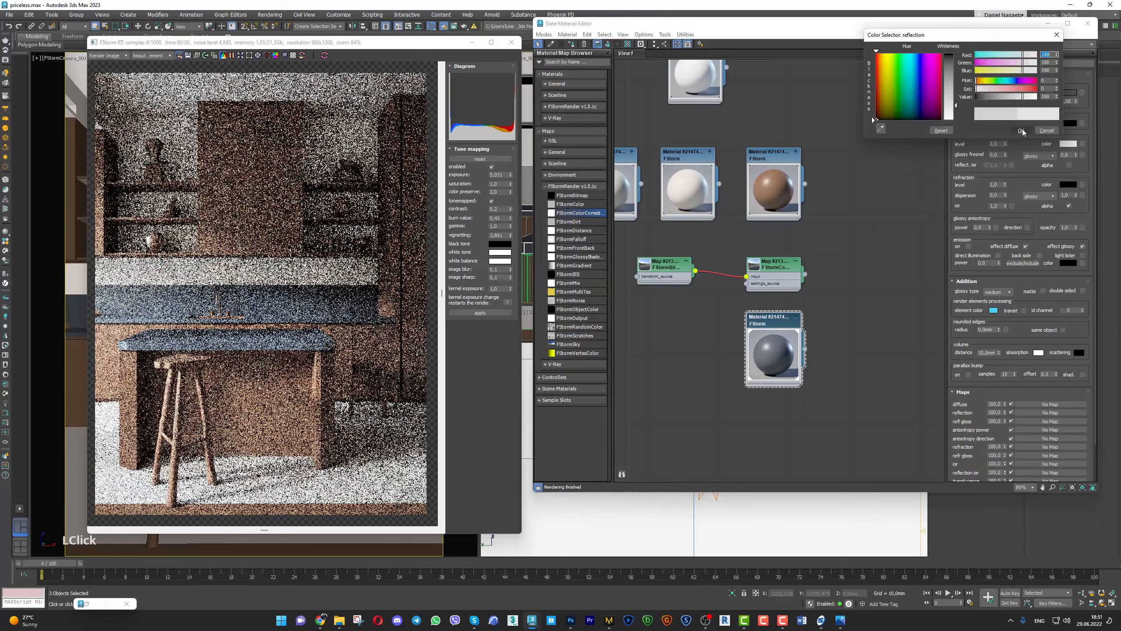
pyautogui.click(1021, 130)
pyautogui.moveTo(1075, 155)
pyautogui.mouseDown()
pyautogui.moveTo(1073, 133)
pyautogui.moveTo(1074, 162)
pyautogui.mouseUp()
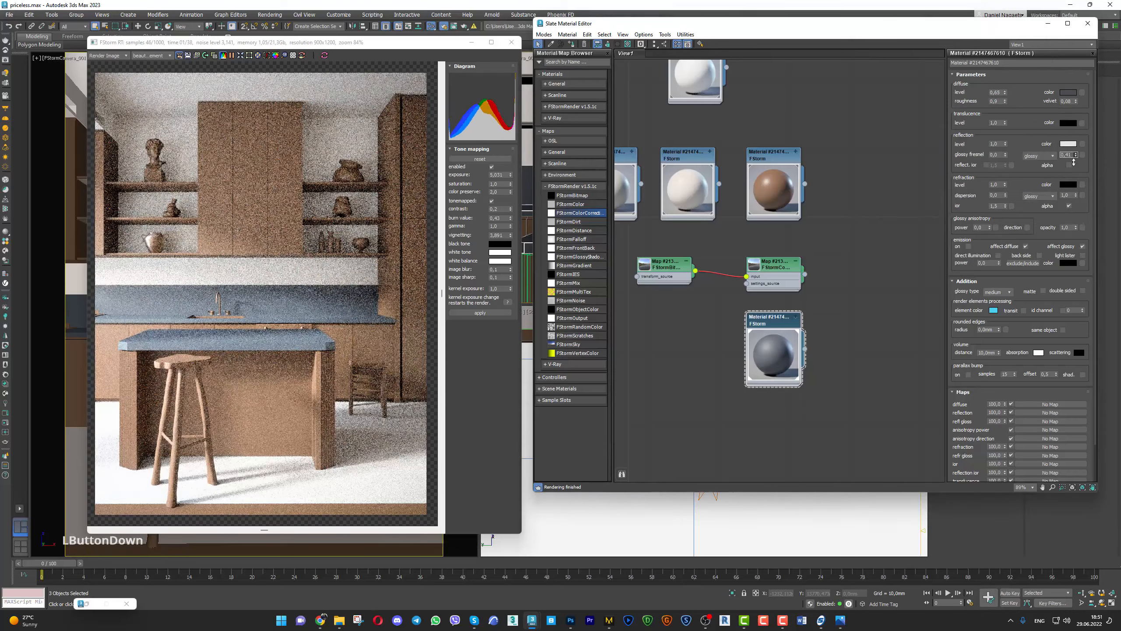
pyautogui.moveTo(1074, 162); pyautogui.dragTo(1074, 162)
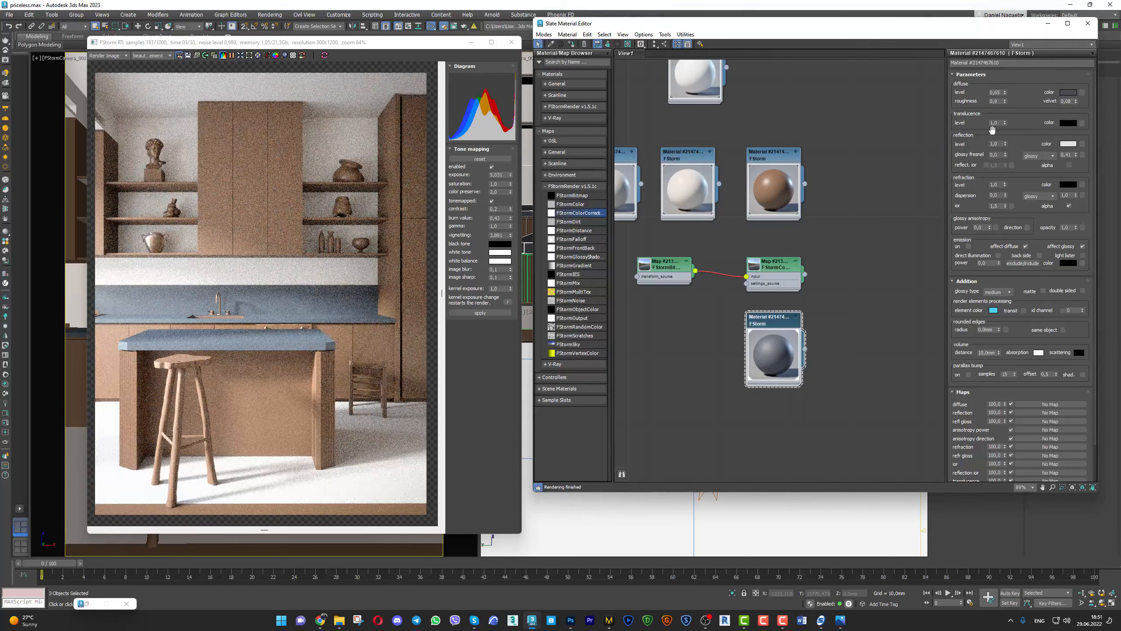
# Darken the countertop material's diffuse color further to a value of about 20
pyautogui.click(1069, 93)
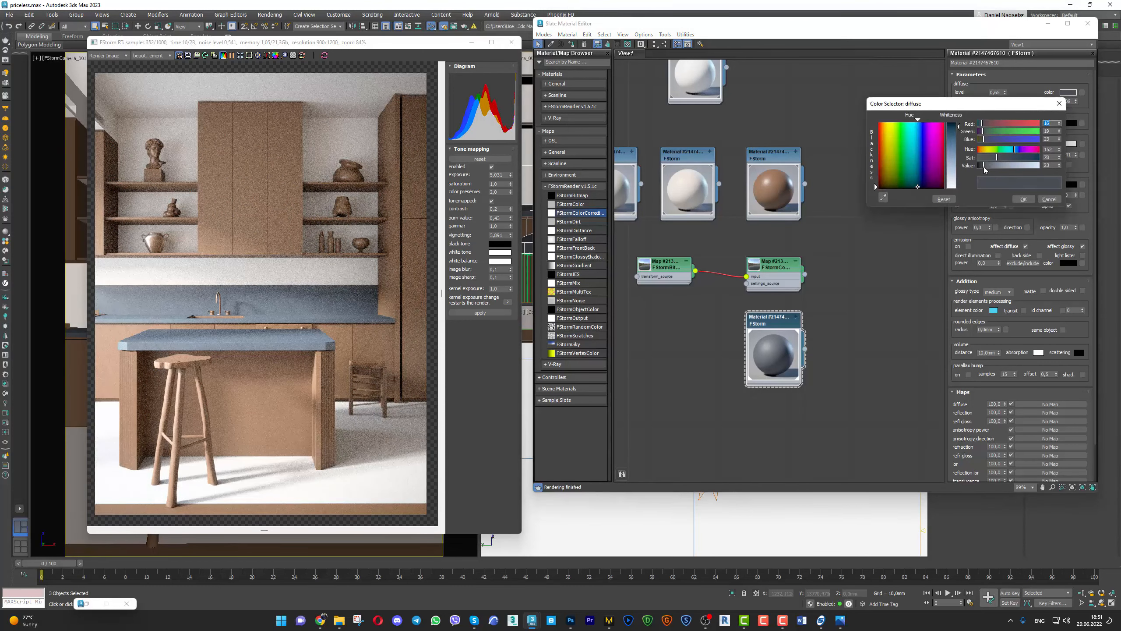
pyautogui.click(984, 170)
pyautogui.moveTo(983, 170); pyautogui.dragTo(980, 170)
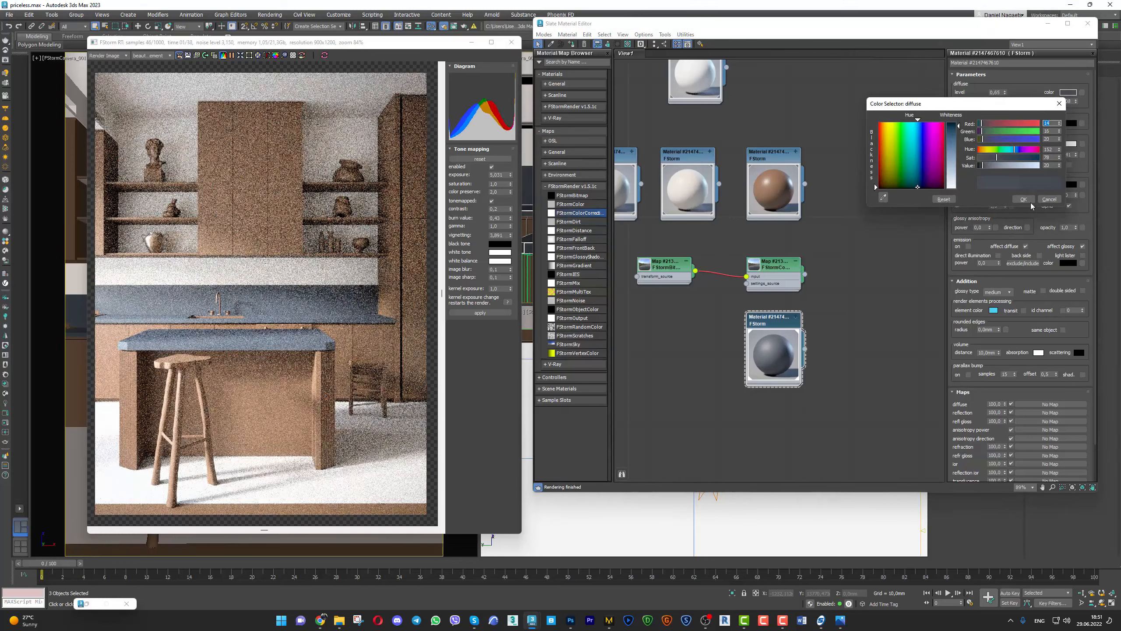
pyautogui.click(1021, 200)
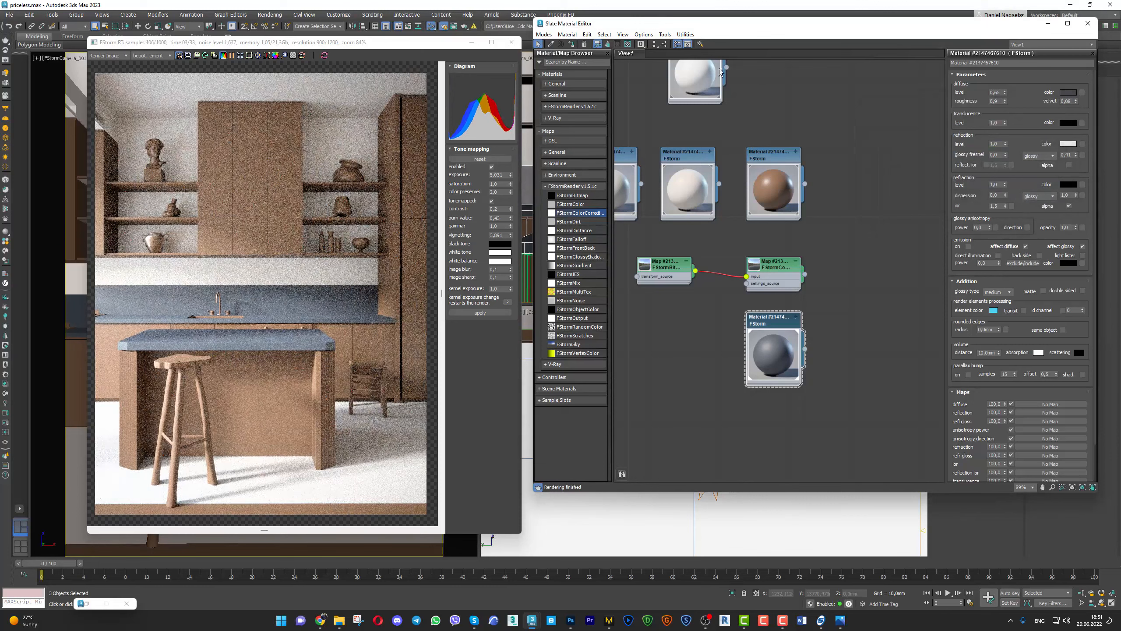
# Duplicate the blue-gray countertop material below the original and move the material editor aside to uncover the camera view
pyautogui.moveTo(732, 307); pyautogui.dragTo(735, 226, button='middle')
pyautogui.keyDown('shift'); pyautogui.moveTo(770, 286); pyautogui.dragTo(772, 387); pyautogui.keyUp('shift')
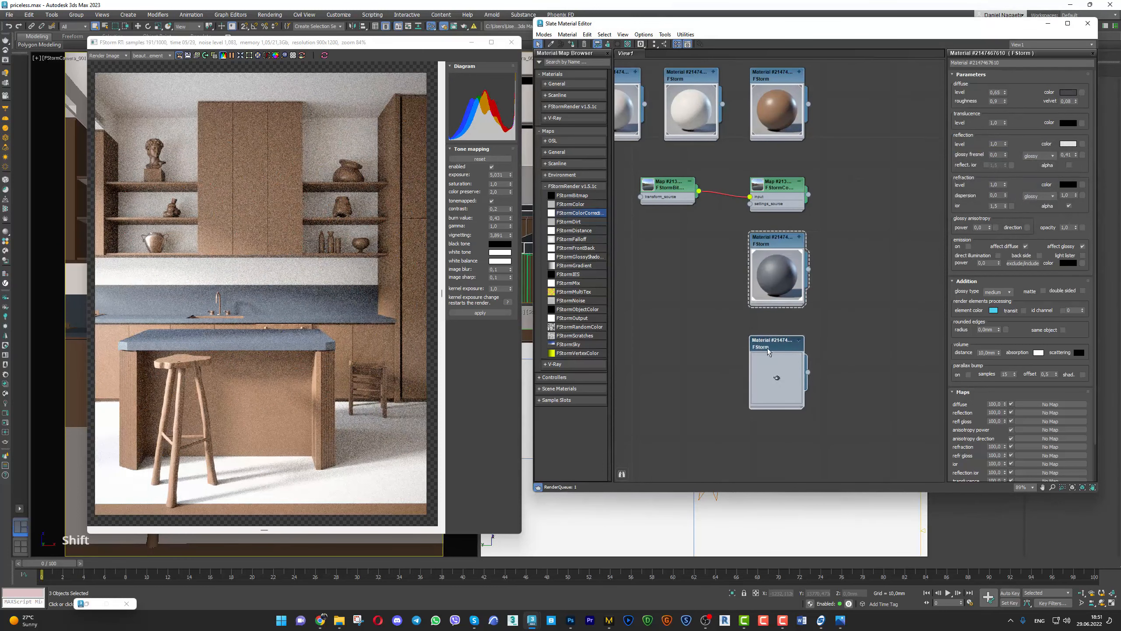
pyautogui.moveTo(641, 25); pyautogui.dragTo(897, 84)
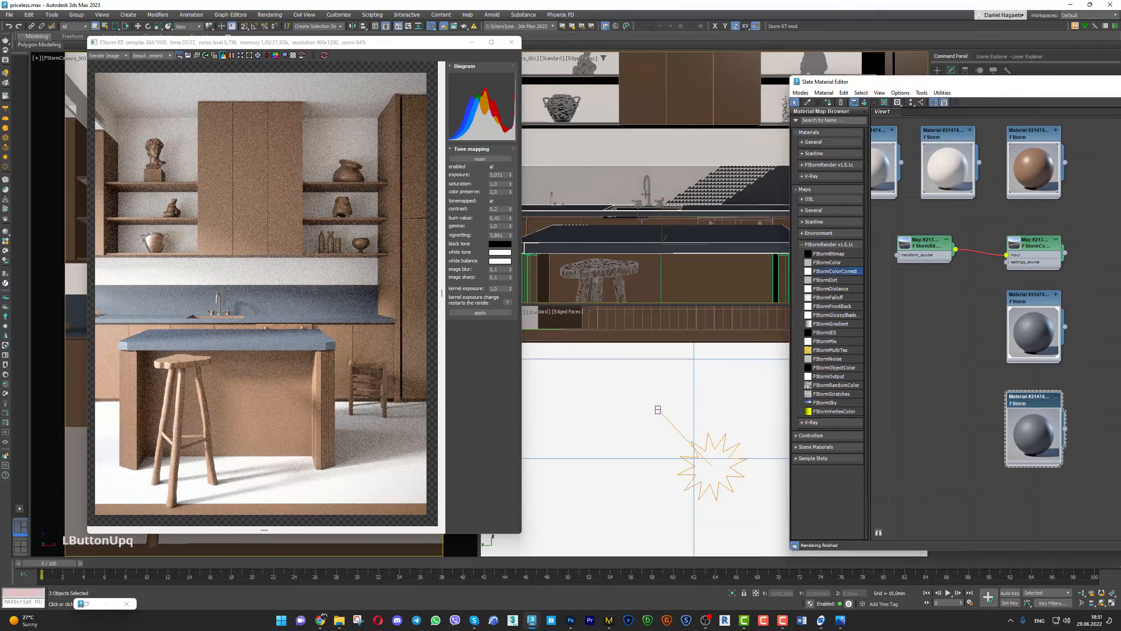
# Assign the duplicated dark material to the faucet parts, the two-handled vase and the shelf bottles, using the reference photo as a guide
pyautogui.click(644, 184)
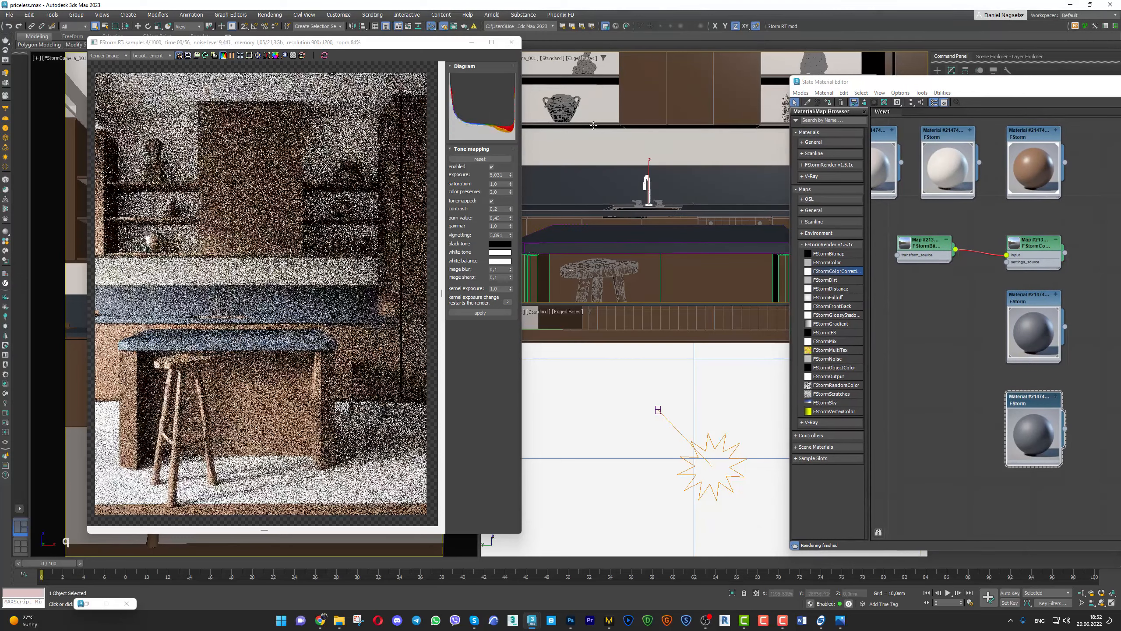
pyautogui.keyDown('ctrl'); pyautogui.click(637, 202); pyautogui.keyUp('ctrl')
pyautogui.keyDown('ctrl'); pyautogui.click(659, 202); pyautogui.keyUp('ctrl')
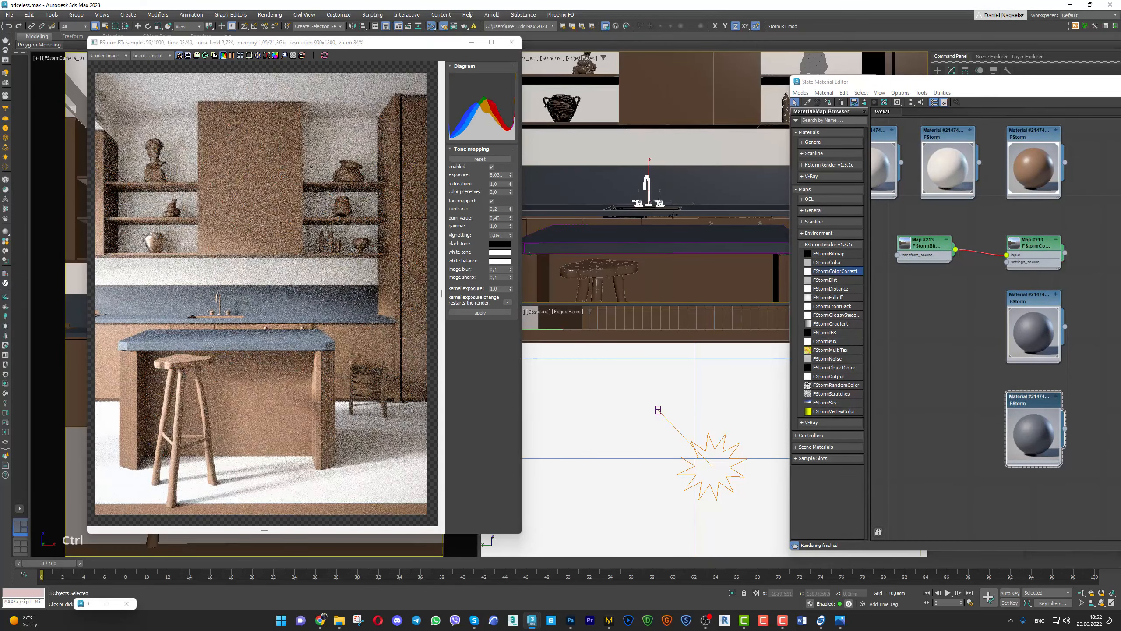
pyautogui.keyDown('ctrl'); pyautogui.click(561, 106); pyautogui.keyUp('ctrl')
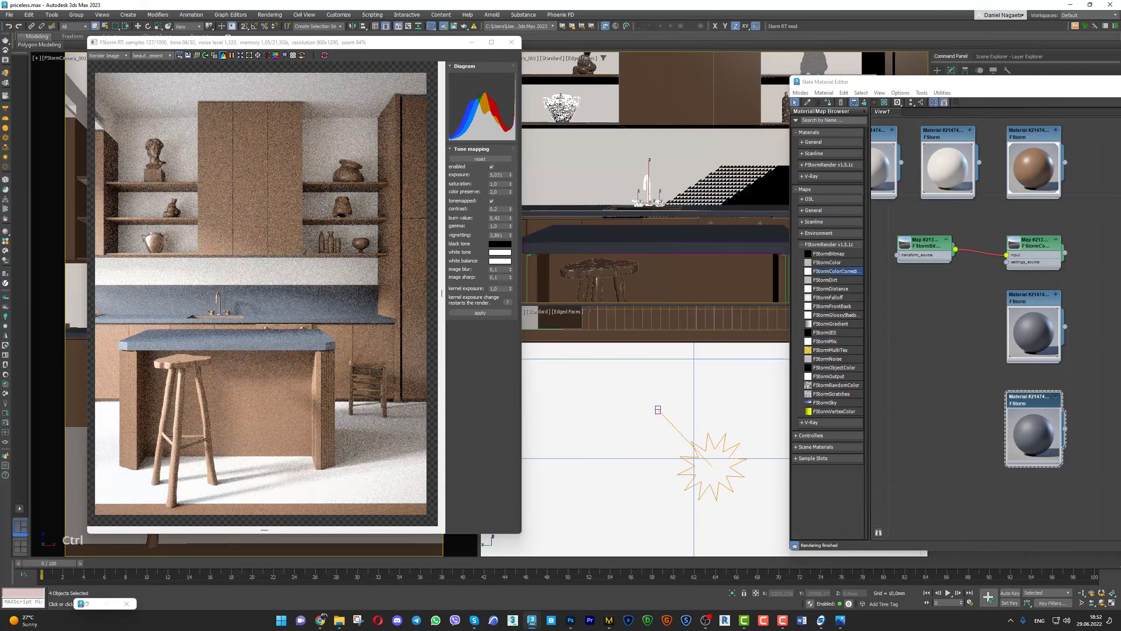
pyautogui.click(840, 619)
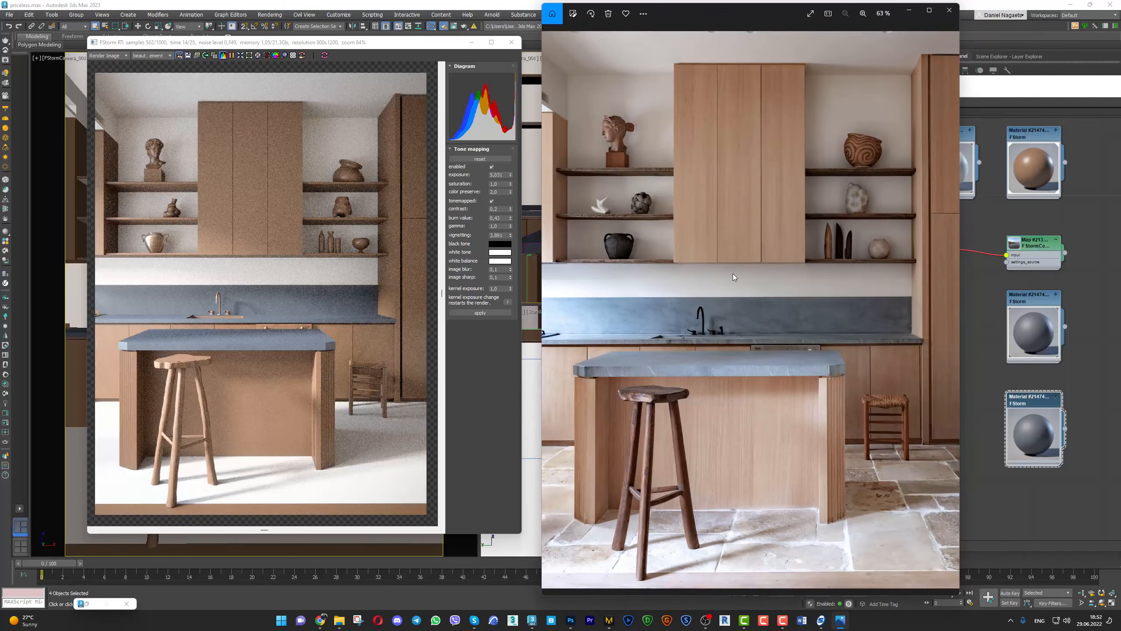
pyautogui.moveTo(683, 18); pyautogui.dragTo(1000, 126)
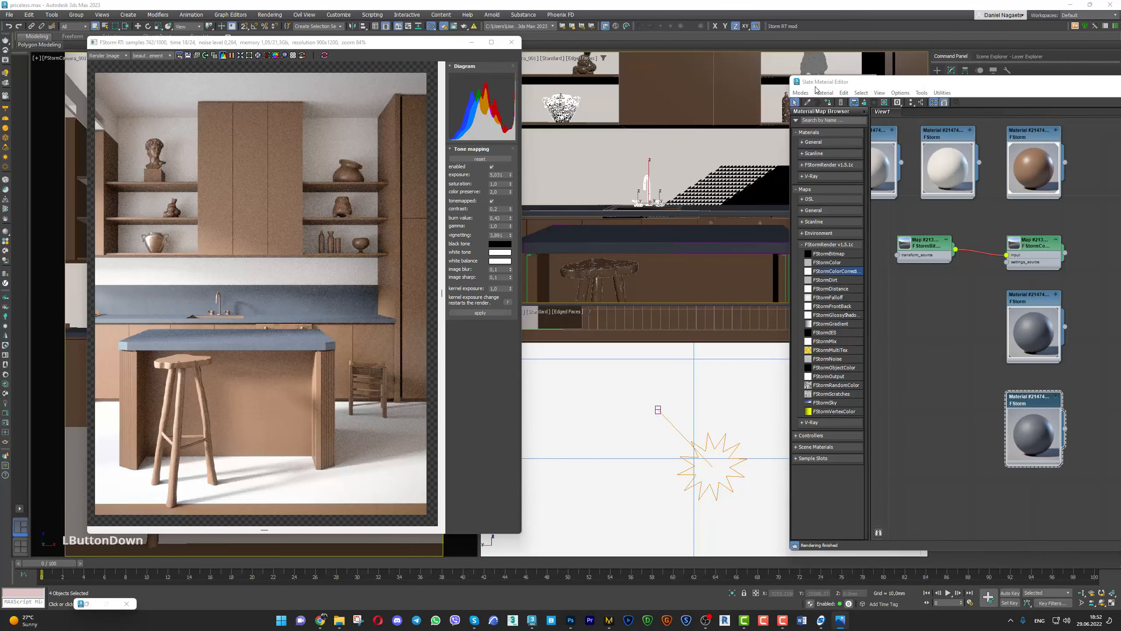
pyautogui.moveTo(814, 89); pyautogui.dragTo(839, 181)
pyautogui.press('F4')
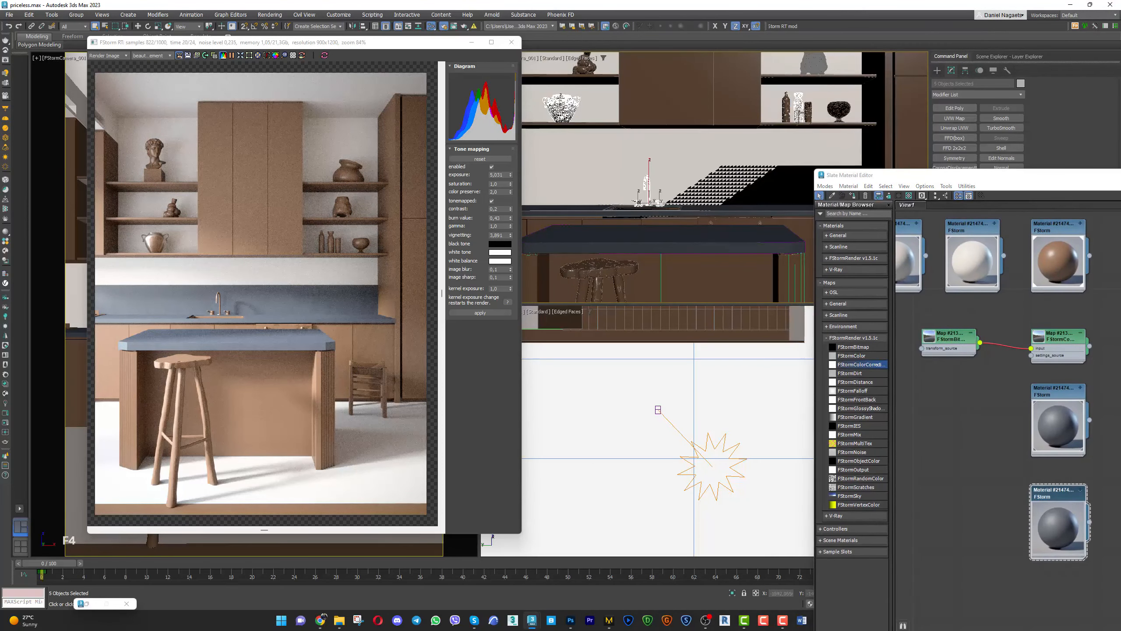
pyautogui.moveTo(910, 179); pyautogui.dragTo(592, 65)
pyautogui.click(534, 81)
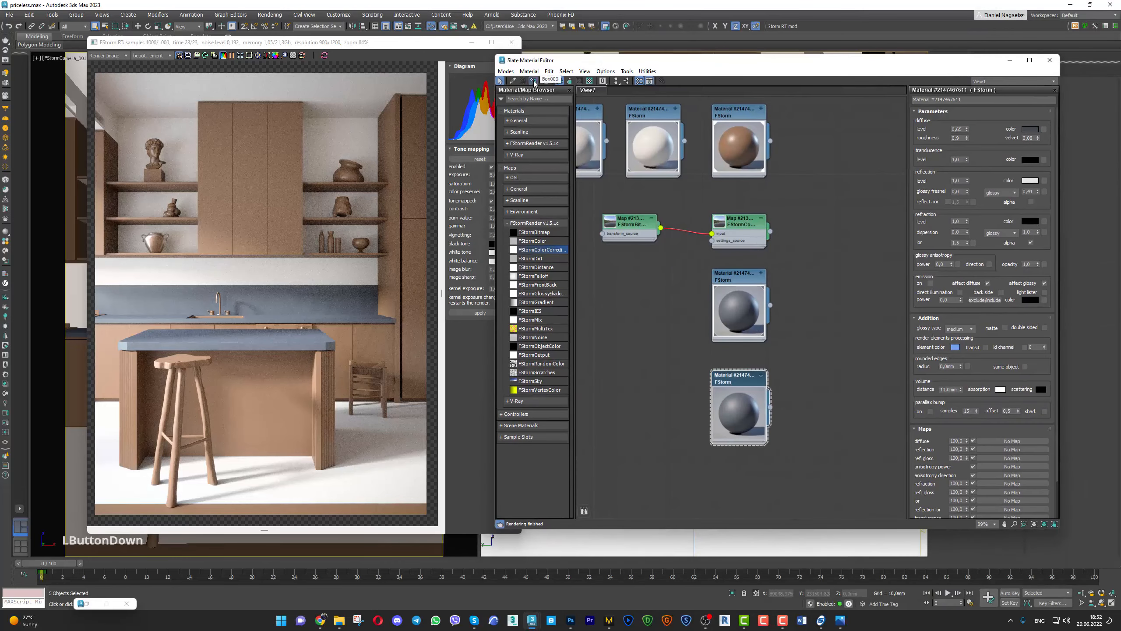
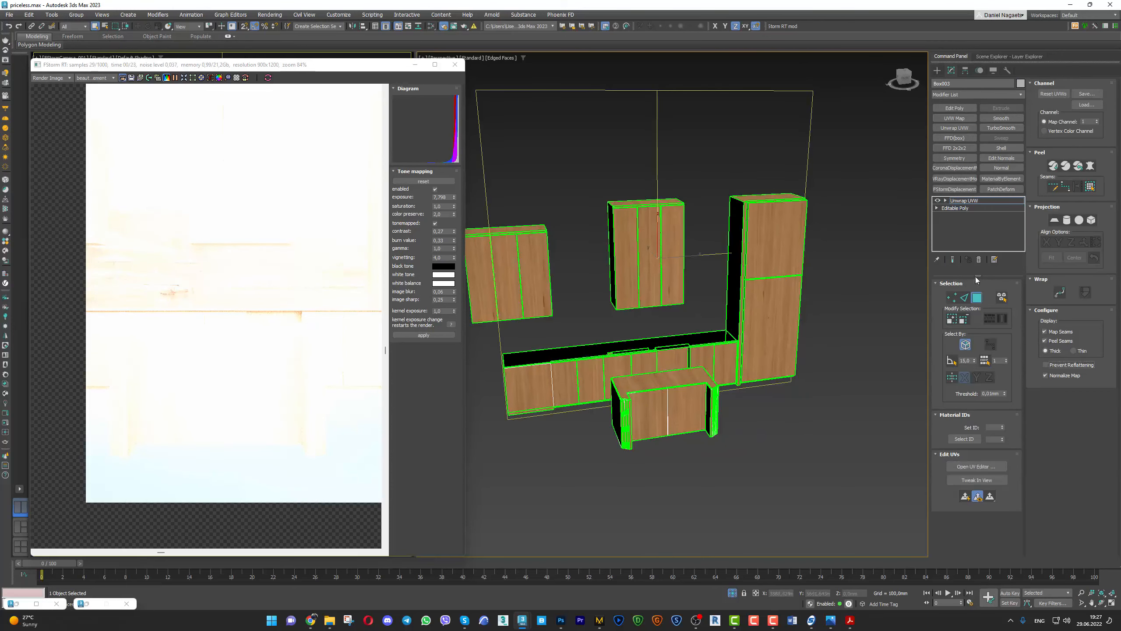
# Open the UV editor for the kitchen cabinets' Unwrap UVW modifier and close it again
pyautogui.click(976, 466)
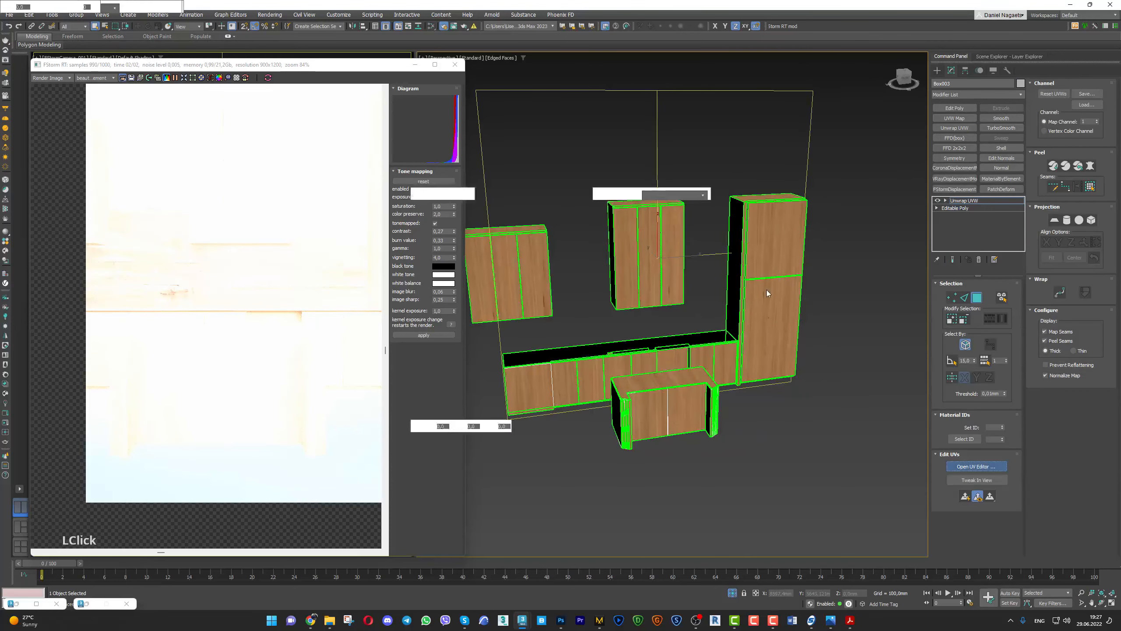
pyautogui.press('alt')
pyautogui.click(798, 69)
pyautogui.doubleClick(964, 200)
# Hide the edged faces and examine the wood grain on the island's fluted corner up close
pyautogui.scroll(-1, 591, 296)
pyautogui.moveTo(600, 302); pyautogui.dragTo(617, 311, button='middle')
pyautogui.keyDown('alt'); pyautogui.moveTo(617, 311); pyautogui.dragTo(665, 308, button='middle'); pyautogui.keyUp('alt')
pyautogui.moveTo(611, 369); pyautogui.dragTo(616, 338)
pyautogui.press('F4')
pyautogui.middleClick(697, 329)
pyautogui.press('/')
pyautogui.keyDown('alt'); pyautogui.moveTo(713, 341); pyautogui.dragTo(703, 344, button='middle'); pyautogui.keyUp('alt')
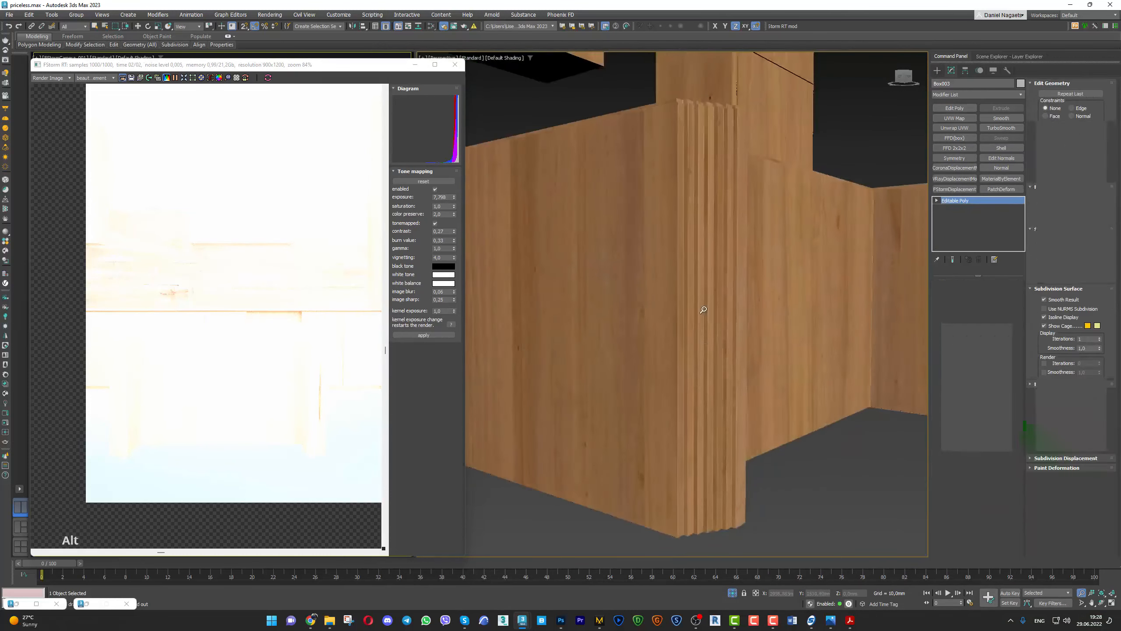
# Set the offset to 0.21 and the hue to 0.02 in the wood texture's FStormColorCorrection map
pyautogui.click(919, 227)
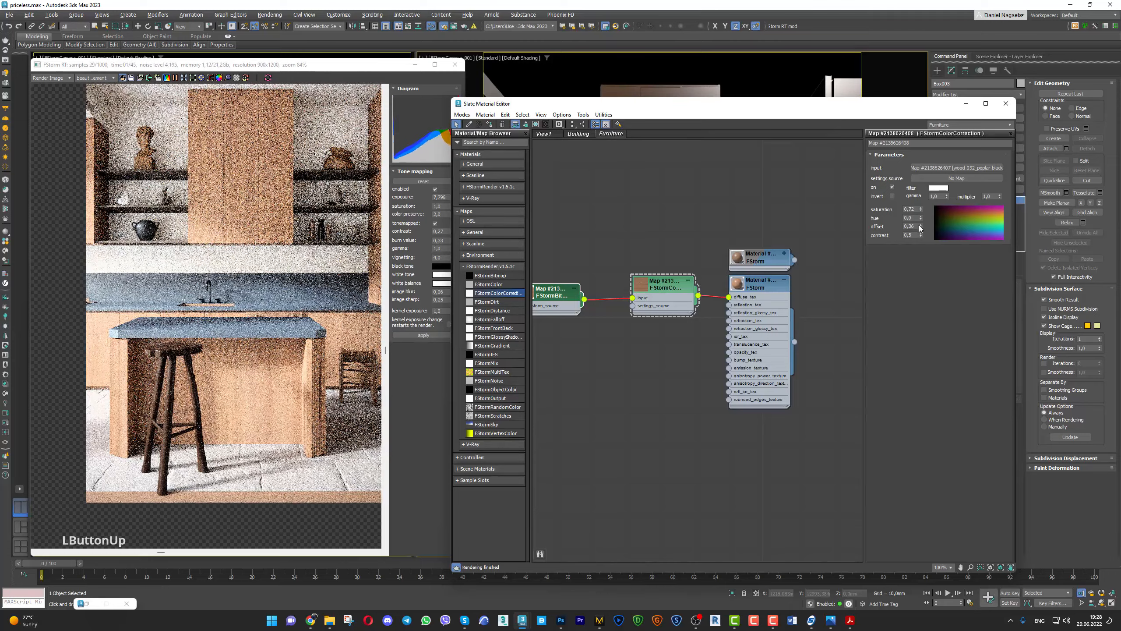
pyautogui.moveTo(920, 226); pyautogui.dragTo(920, 230)
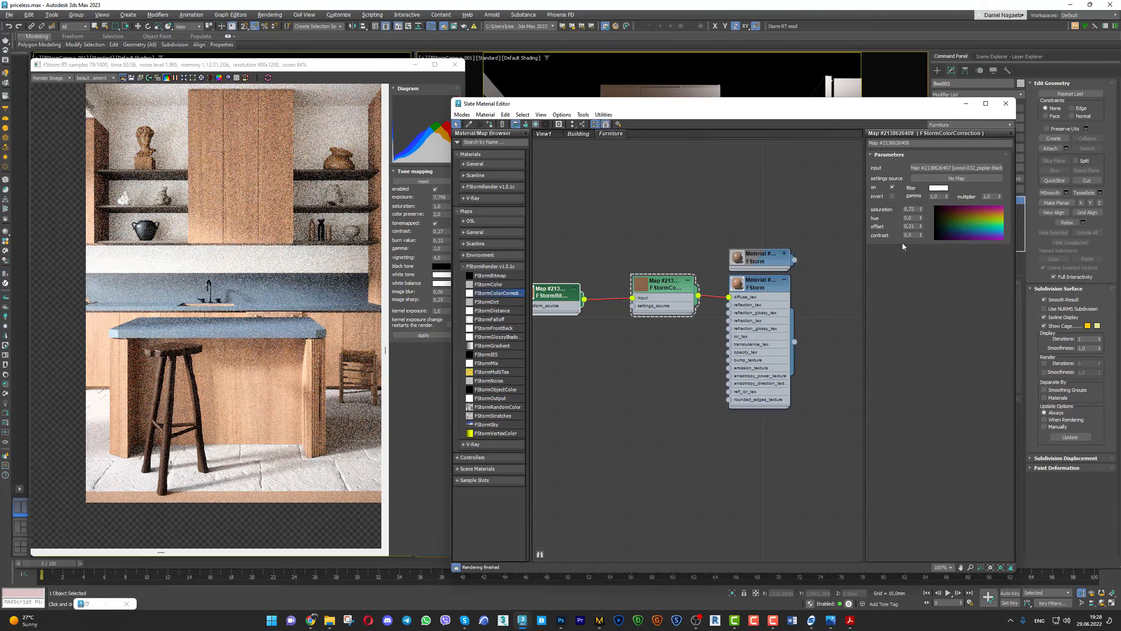
pyautogui.moveTo(921, 218); pyautogui.dragTo(922, 217)
pyautogui.click(922, 217)
pyautogui.moveTo(921, 218); pyautogui.dragTo(921, 218)
pyautogui.press('Return')
# Inspect the island's wood in the render, add an Unwrap UVW modifier to the cabinets and open its UV editor beside the render
pyautogui.moveTo(221, 65); pyautogui.dragTo(356, 78)
pyautogui.scroll(-2, 350, 478)
pyautogui.scroll(1, 350, 478)
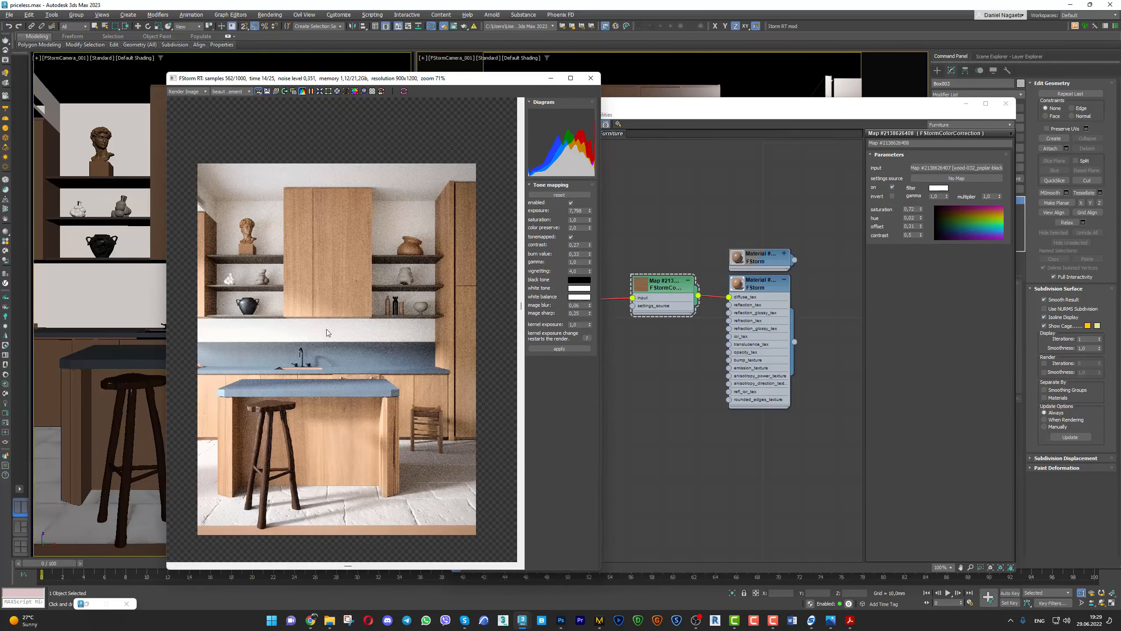
pyautogui.scroll(3, 379, 485)
pyautogui.click(965, 104)
pyautogui.click(954, 127)
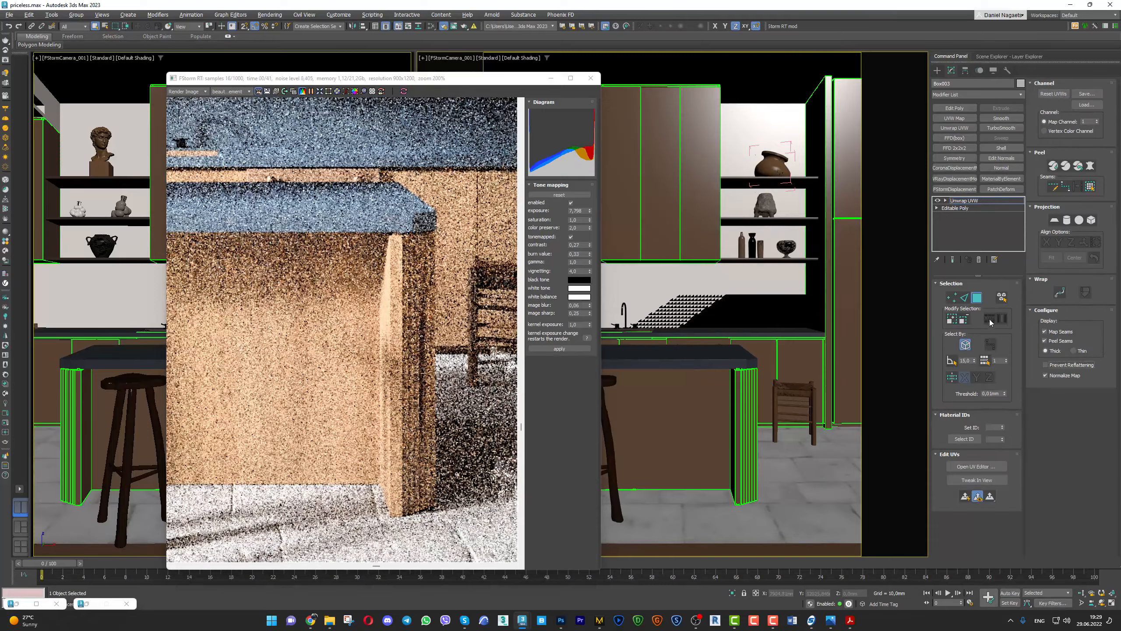
pyautogui.click(976, 467)
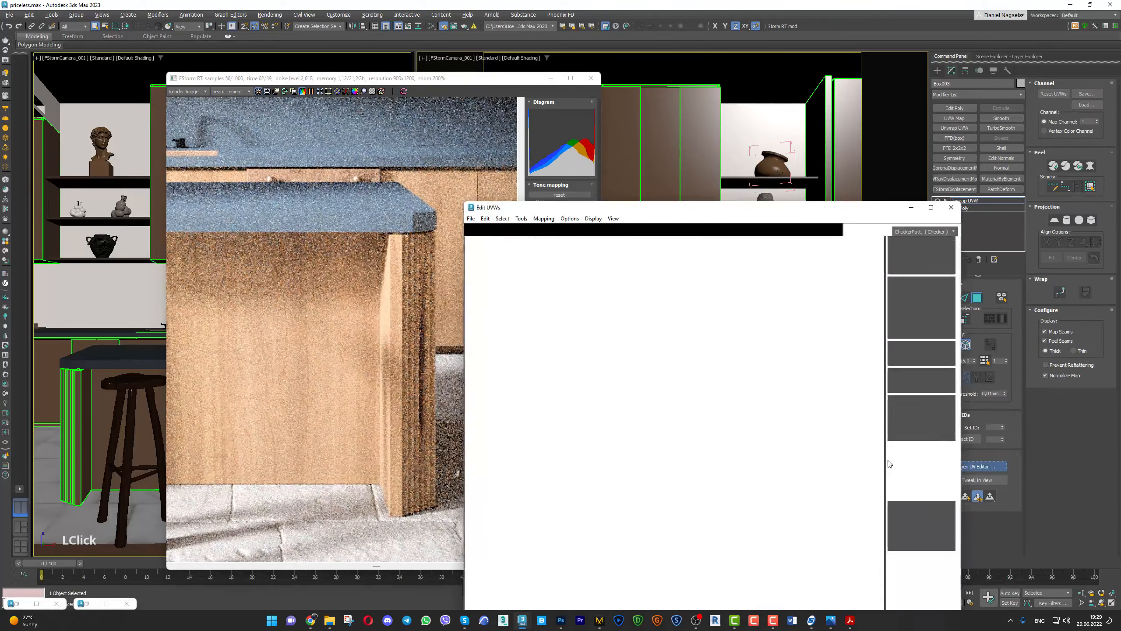
pyautogui.moveTo(653, 207); pyautogui.dragTo(777, 4)
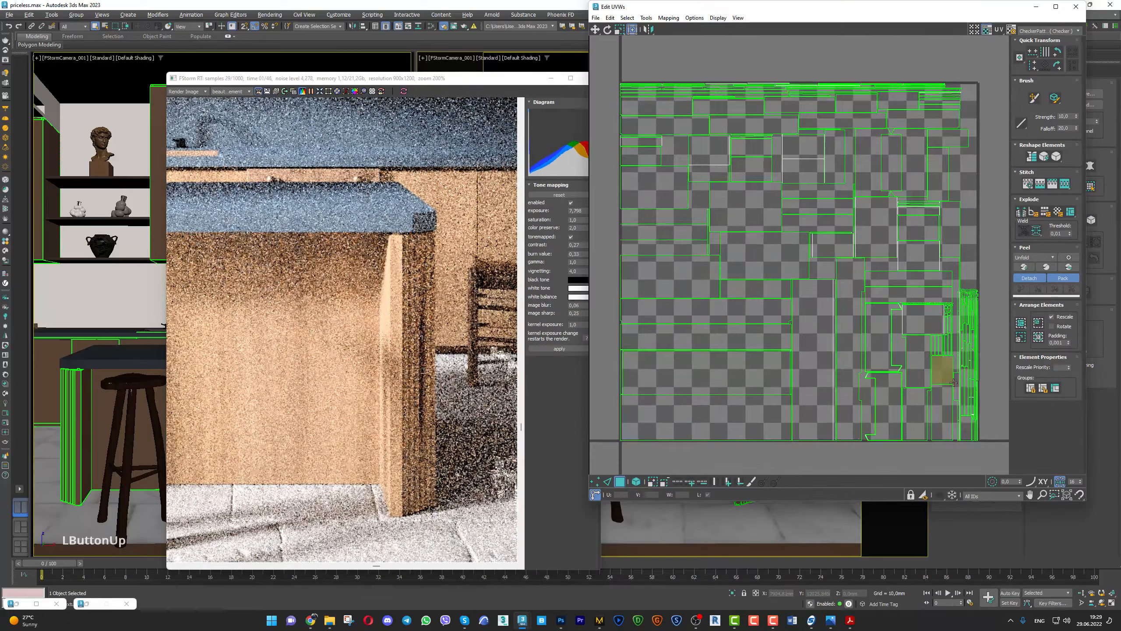
# Select all the cabinet UVs and shift them slightly in the negative U direction to reposition the wood grain
pyautogui.scroll(-2, 954, 378)
pyautogui.hotkey('ctrl', 'a')
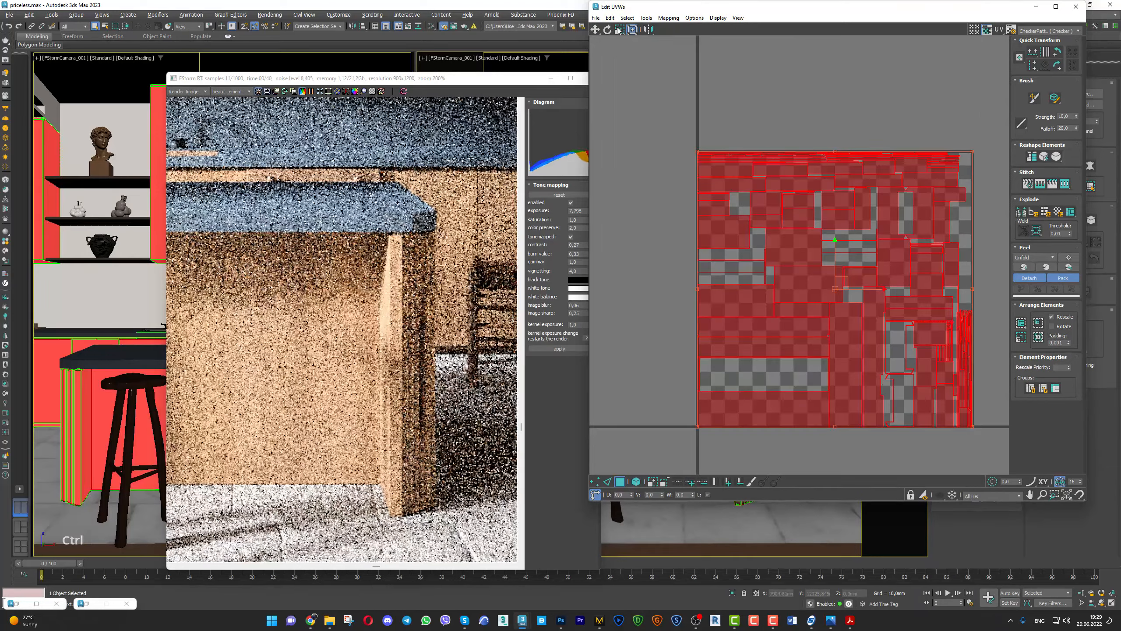
pyautogui.click(595, 30)
pyautogui.moveTo(743, 170); pyautogui.dragTo(737, 170)
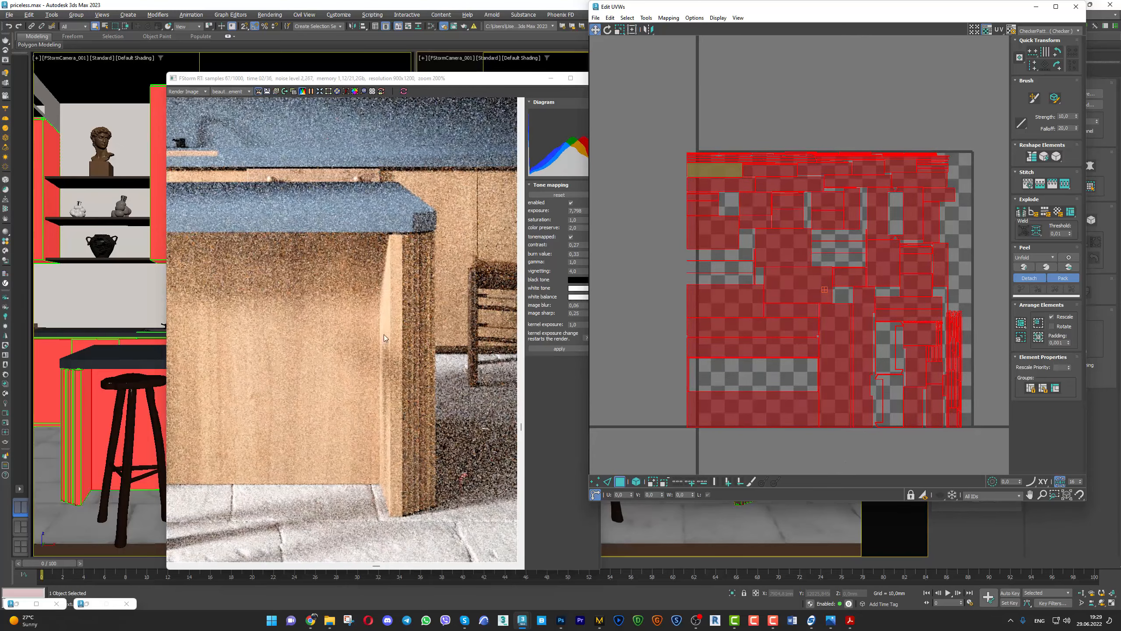
# Examine the shifted wood grain on the island, its fluted corner and the cabinets in the FStorm render
pyautogui.scroll(-4, 446, 392)
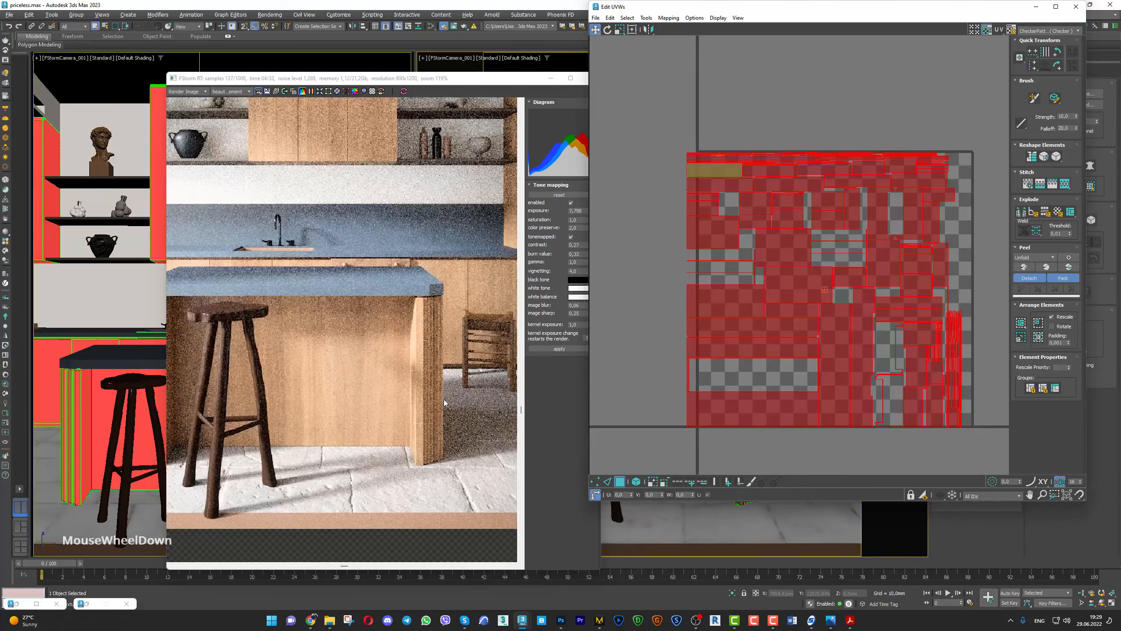
pyautogui.scroll(-1, 457, 387)
pyautogui.middleClick(412, 389)
pyautogui.scroll(1, 492, 256)
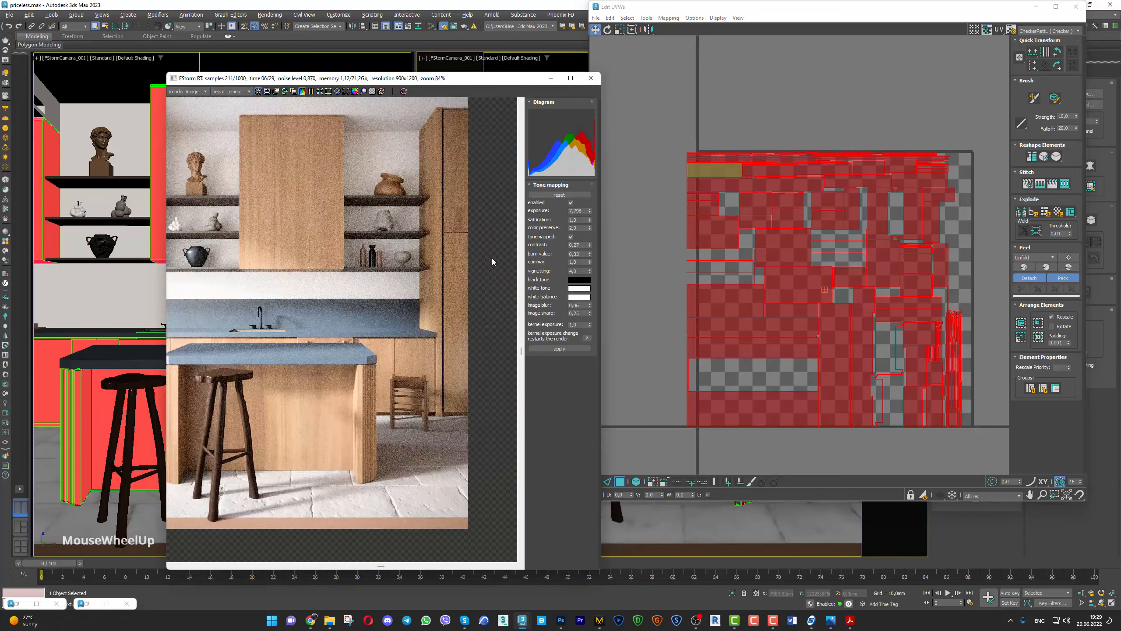
pyautogui.scroll(-1, 492, 265)
pyautogui.scroll(5, 389, 428)
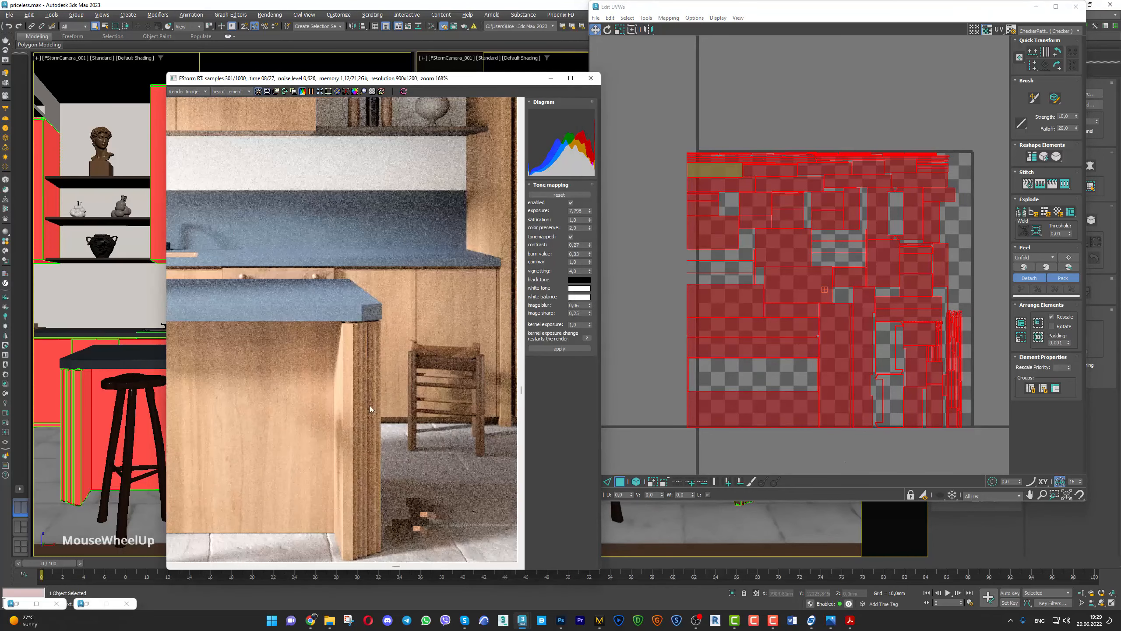
pyautogui.scroll(-5, 361, 420)
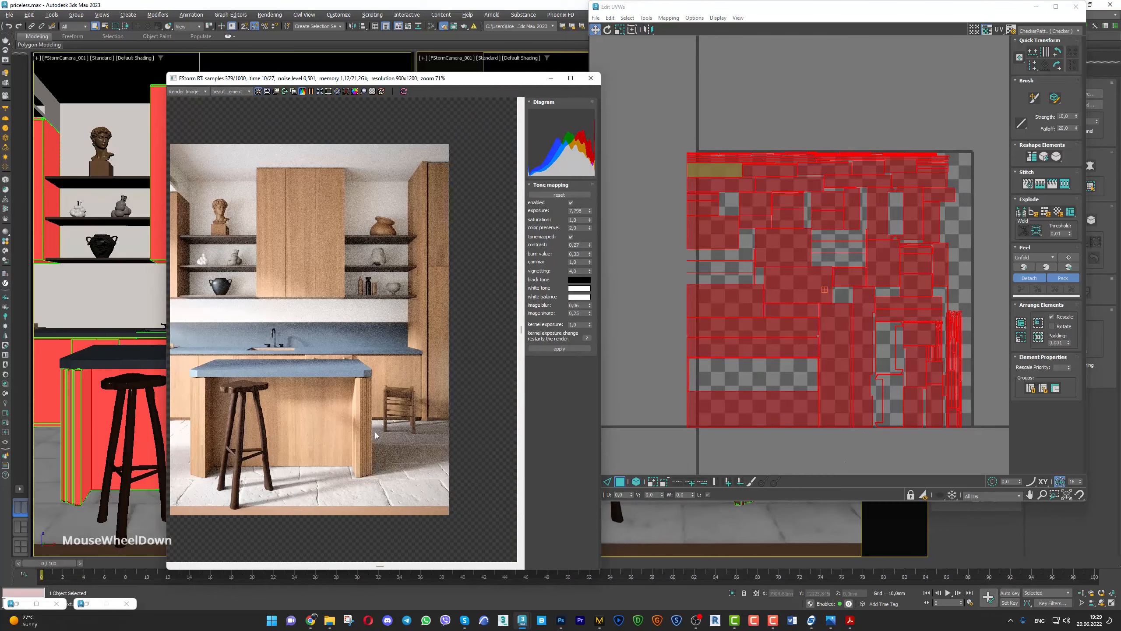
pyautogui.moveTo(375, 434); pyautogui.dragTo(400, 390, button='middle')
pyautogui.scroll(1, 388, 392)
# Set the render's image sharp to 0.37 and stop the interactive rendering
pyautogui.moveTo(590, 313); pyautogui.dragTo(591, 310)
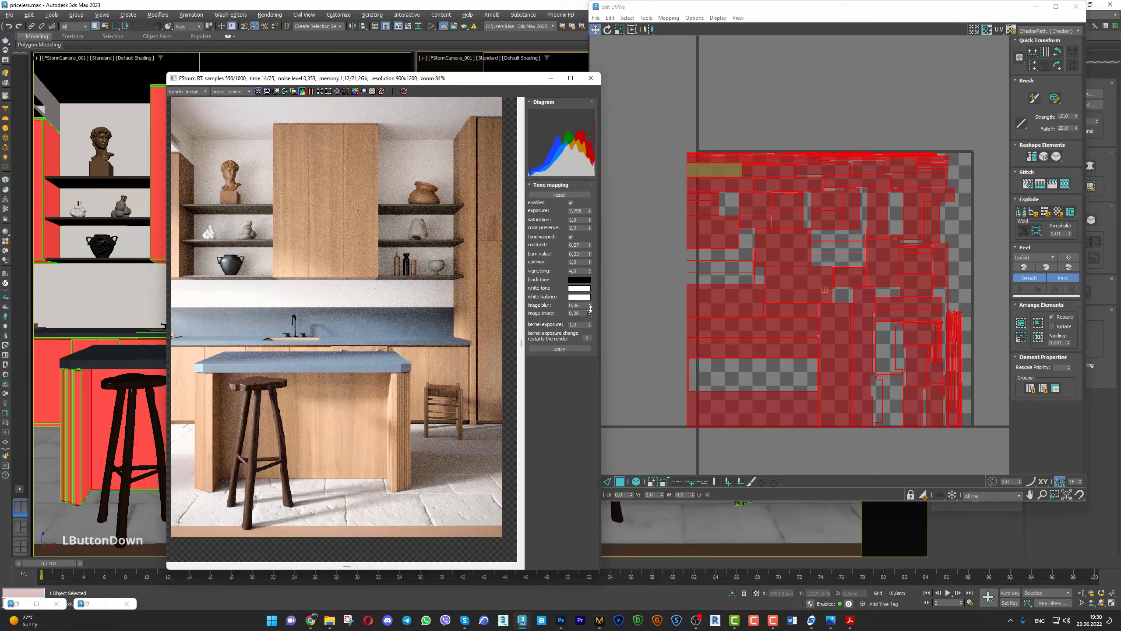
pyautogui.click(590, 315)
pyautogui.click(313, 91)
pyautogui.click(559, 349)
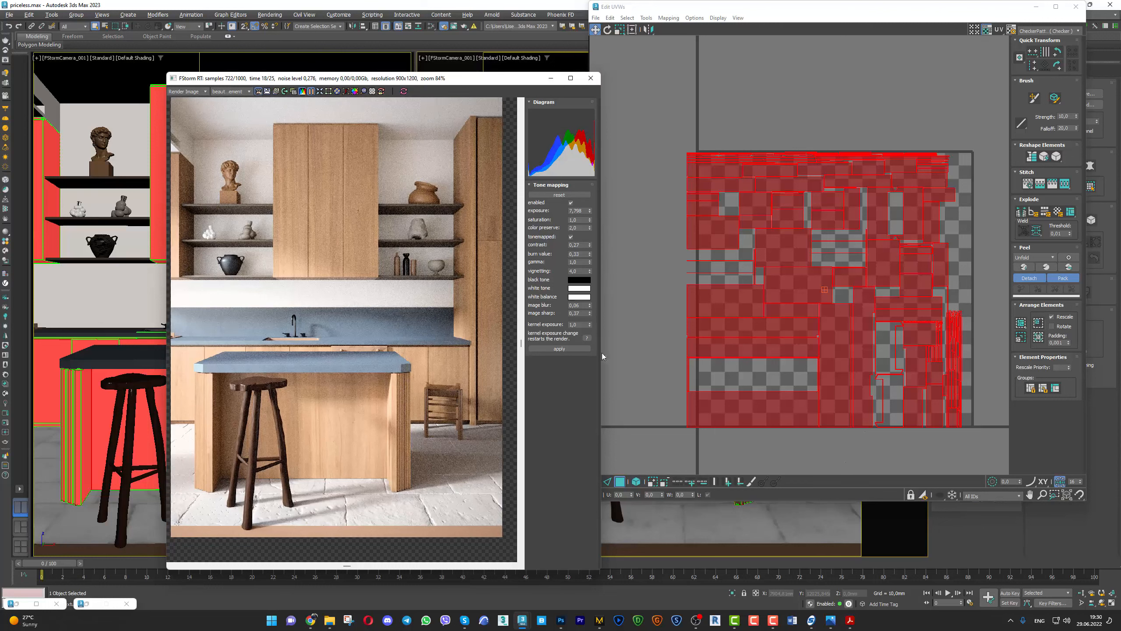
# Minimize the UV editor and leave face selection in the cabinets' Unwrap UVW modifier
pyautogui.click(1035, 7)
pyautogui.click(970, 200)
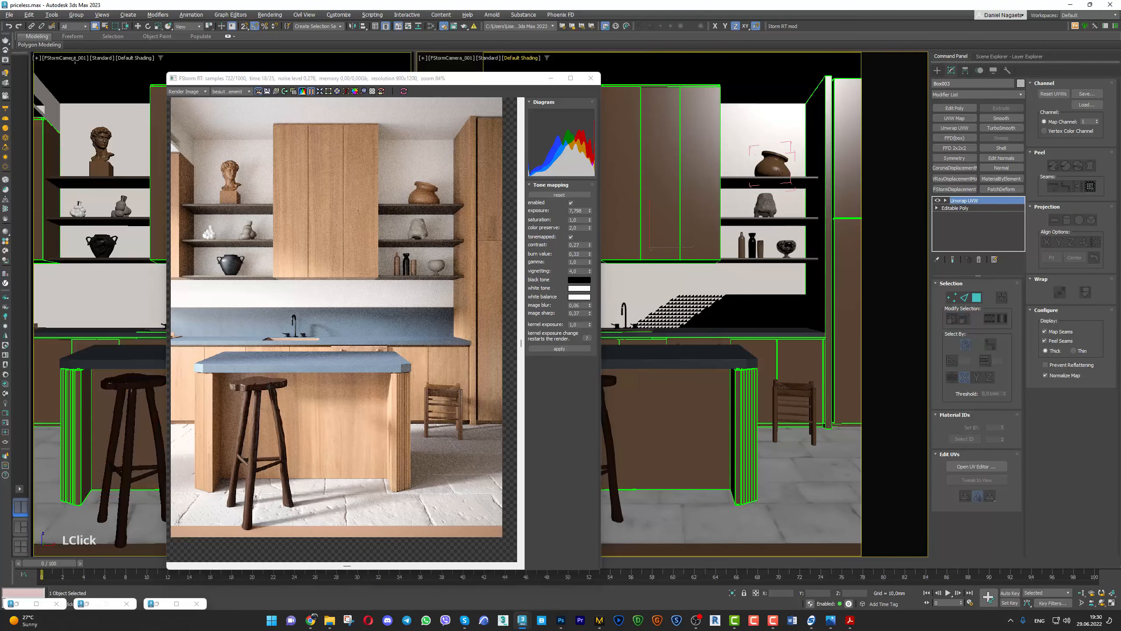
# Select the FStorm camera of the active camera view and open its tone mapping settings
pyautogui.click(75, 59)
pyautogui.click(70, 225)
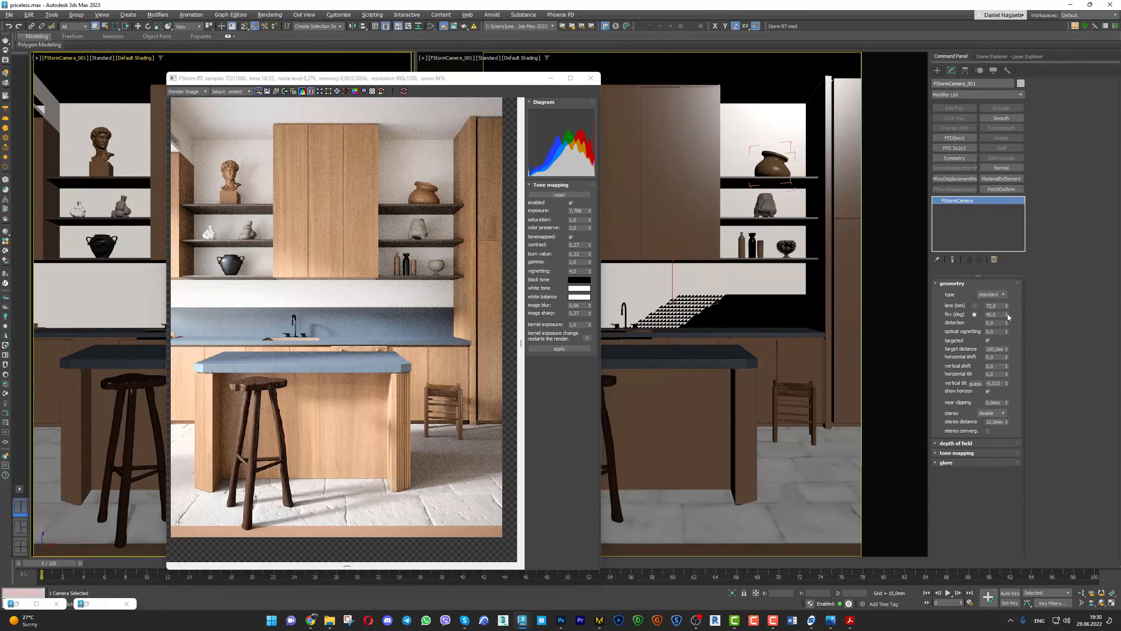
pyautogui.click(962, 453)
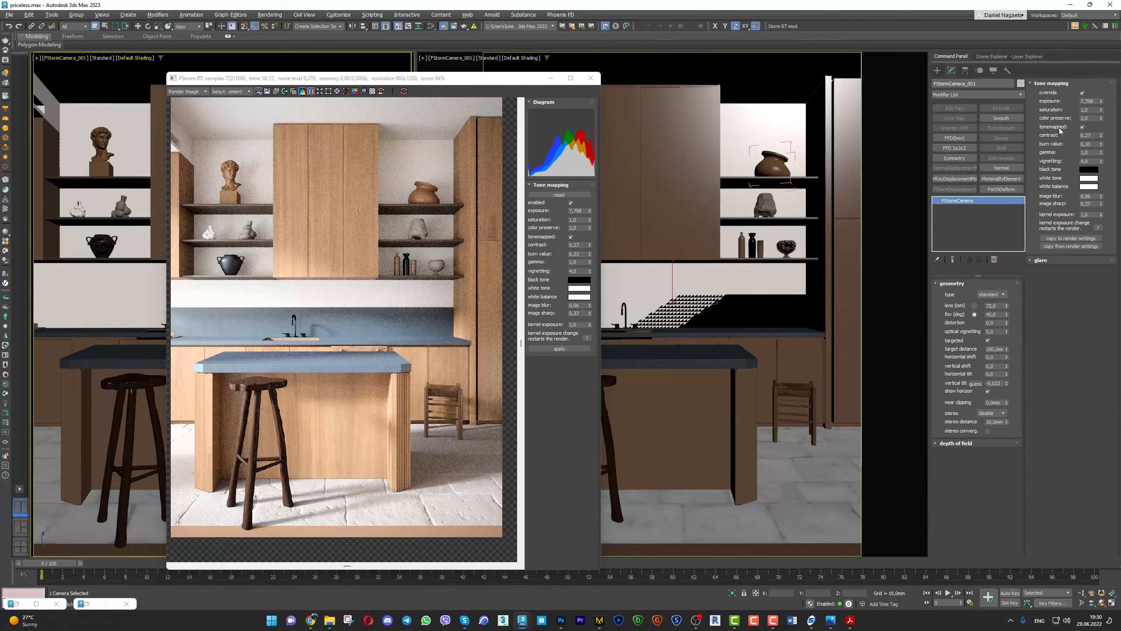
# Examine the finished kitchen render, including the tall cabinets and shelves up close
pyautogui.moveTo(462, 278); pyautogui.dragTo(464, 289, button='middle')
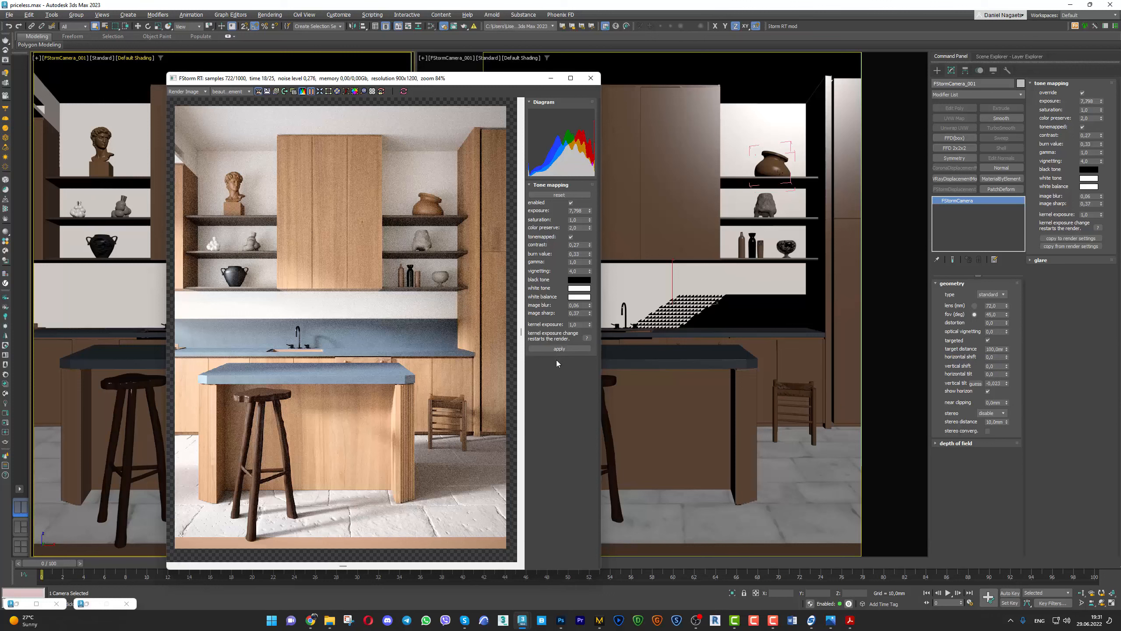
pyautogui.click(578, 351)
pyautogui.moveTo(230, 79); pyautogui.dragTo(277, 78)
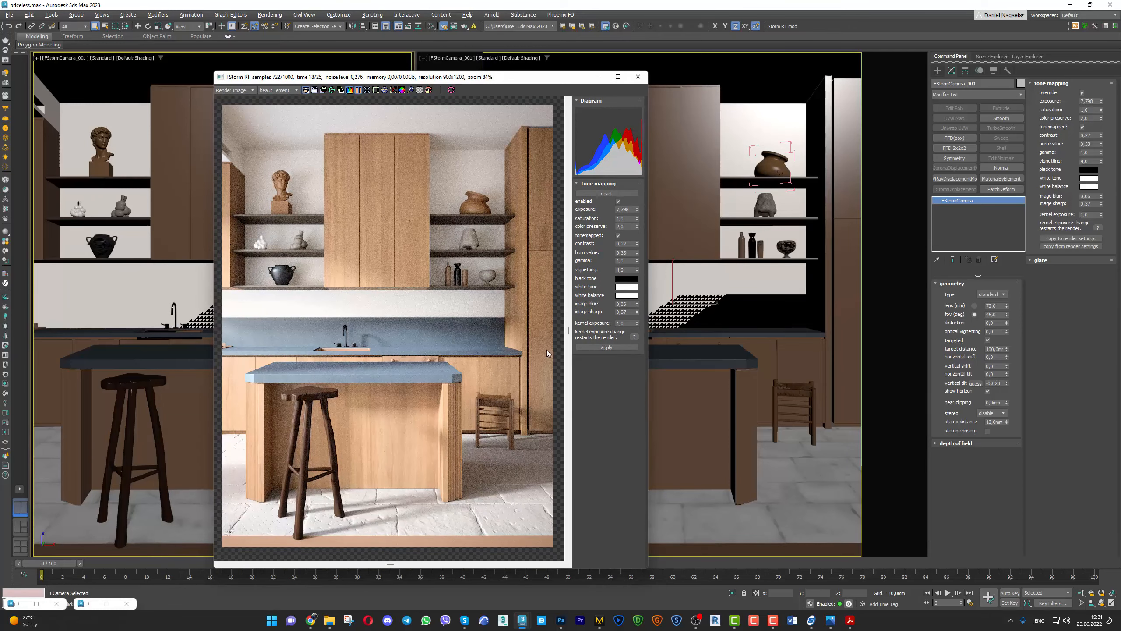
pyautogui.scroll(5, 537, 235)
pyautogui.moveTo(550, 217); pyautogui.dragTo(492, 228, button='middle')
pyautogui.scroll(-6, 425, 229)
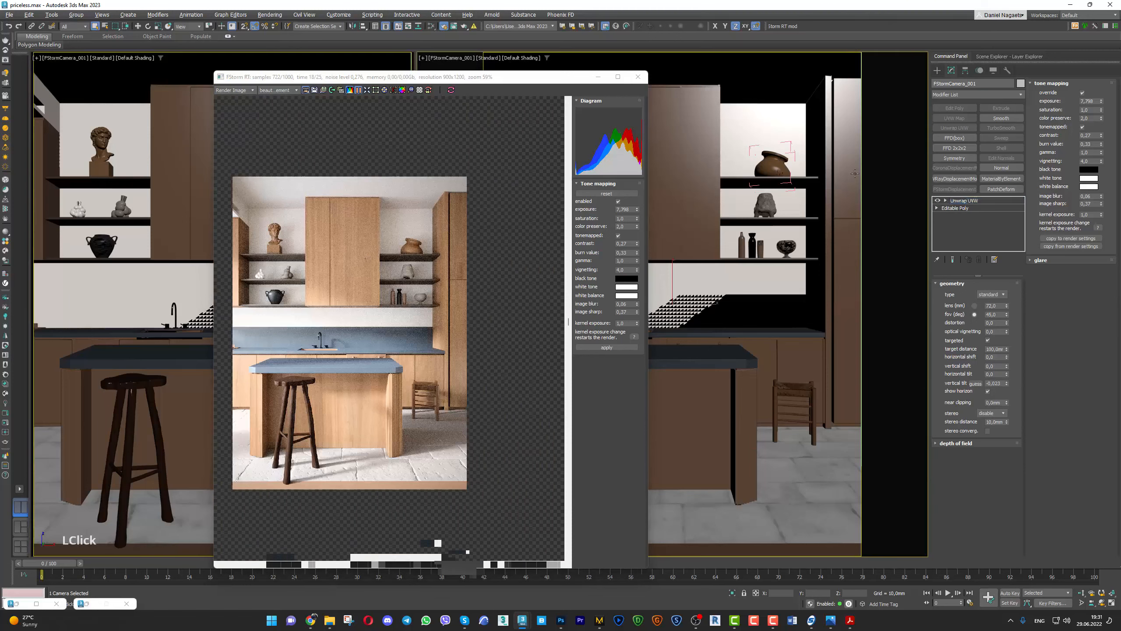
# Select the cabinets and open their Unwrap UVW mapping in the UV editor alongside the render
pyautogui.click(860, 216)
pyautogui.click(977, 466)
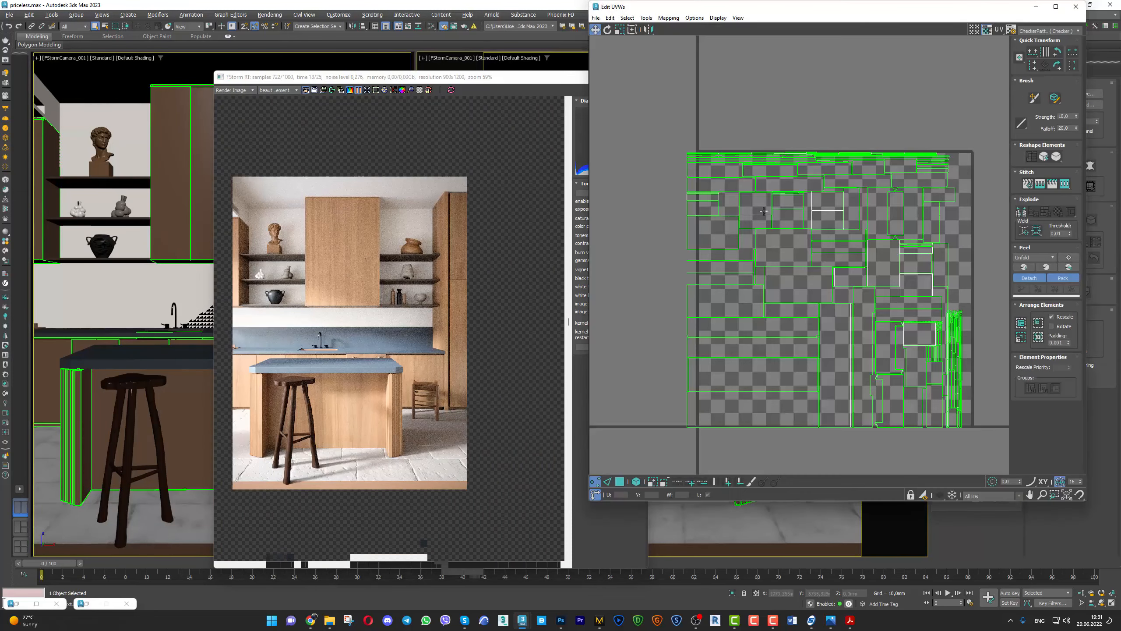
pyautogui.moveTo(698, 10); pyautogui.dragTo(805, 148)
pyautogui.scroll(1, 396, 194)
pyautogui.moveTo(396, 194); pyautogui.dragTo(458, 155, button='middle')
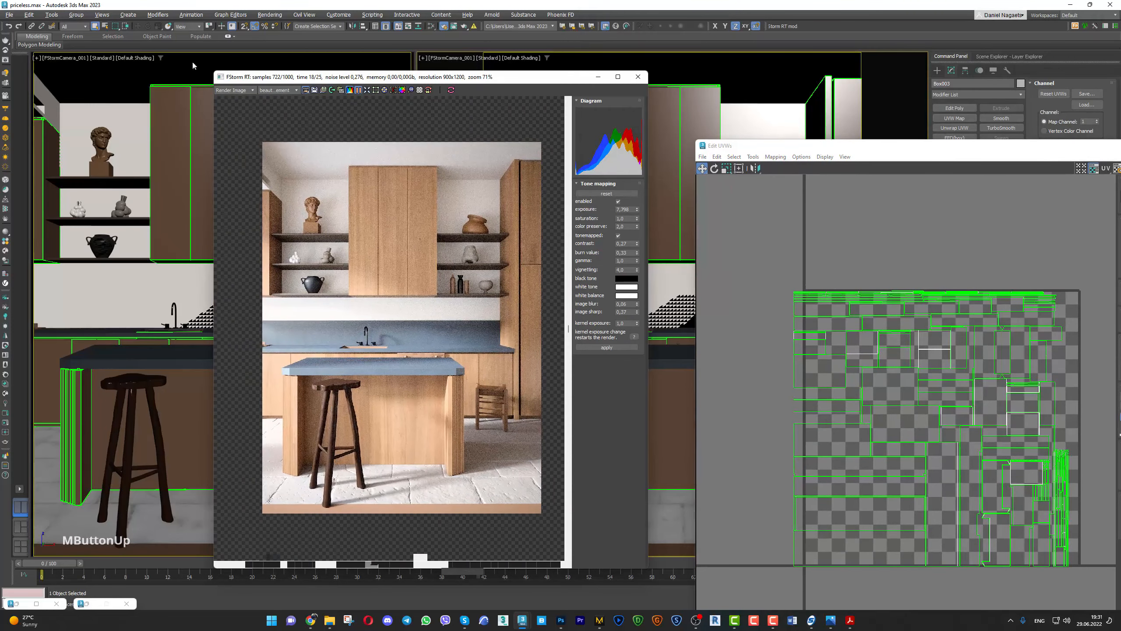
# Restart the interactive FStorm rendering and enable face selection for the cabinets' UVs
pyautogui.click(358, 90)
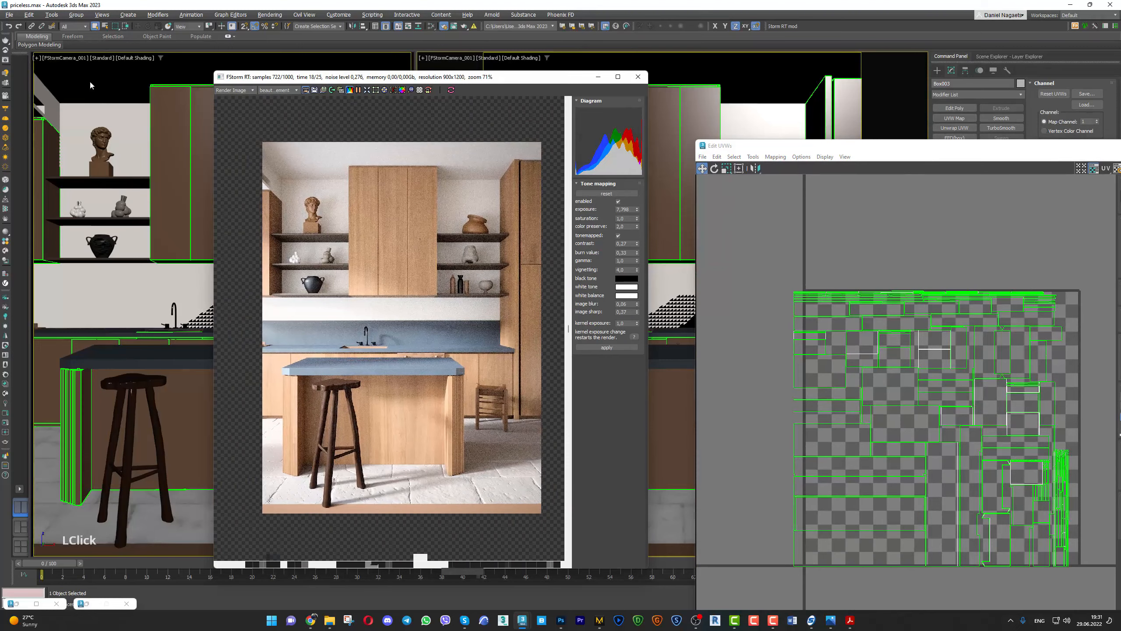
pyautogui.moveTo(876, 146); pyautogui.dragTo(905, 396)
pyautogui.click(974, 300)
pyautogui.click(849, 397)
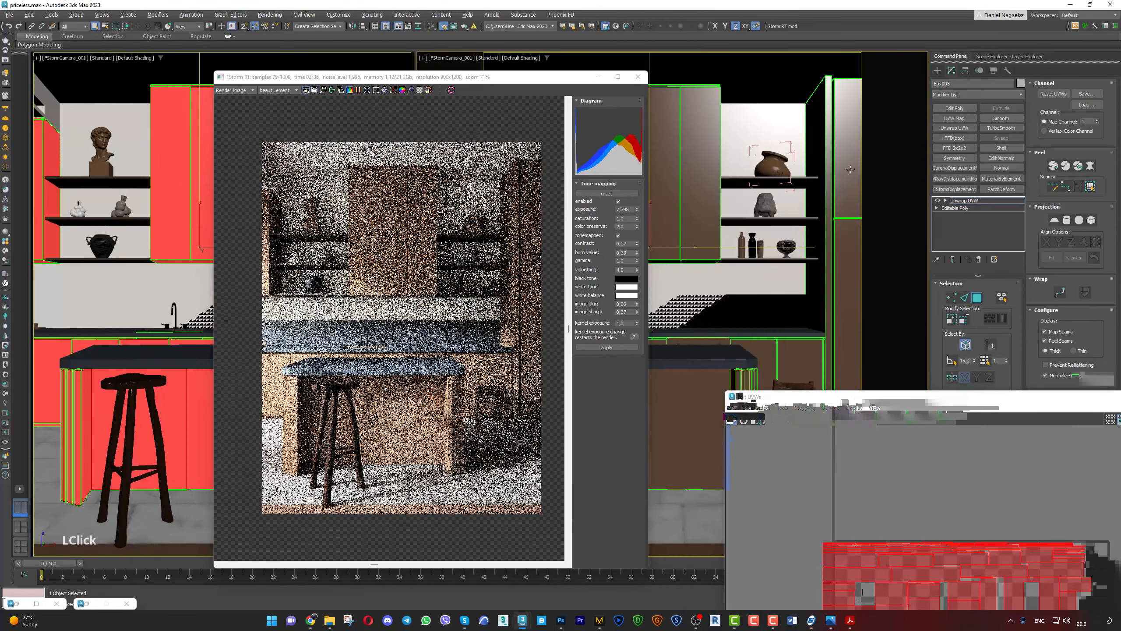
pyautogui.moveTo(850, 397); pyautogui.dragTo(671, 85)
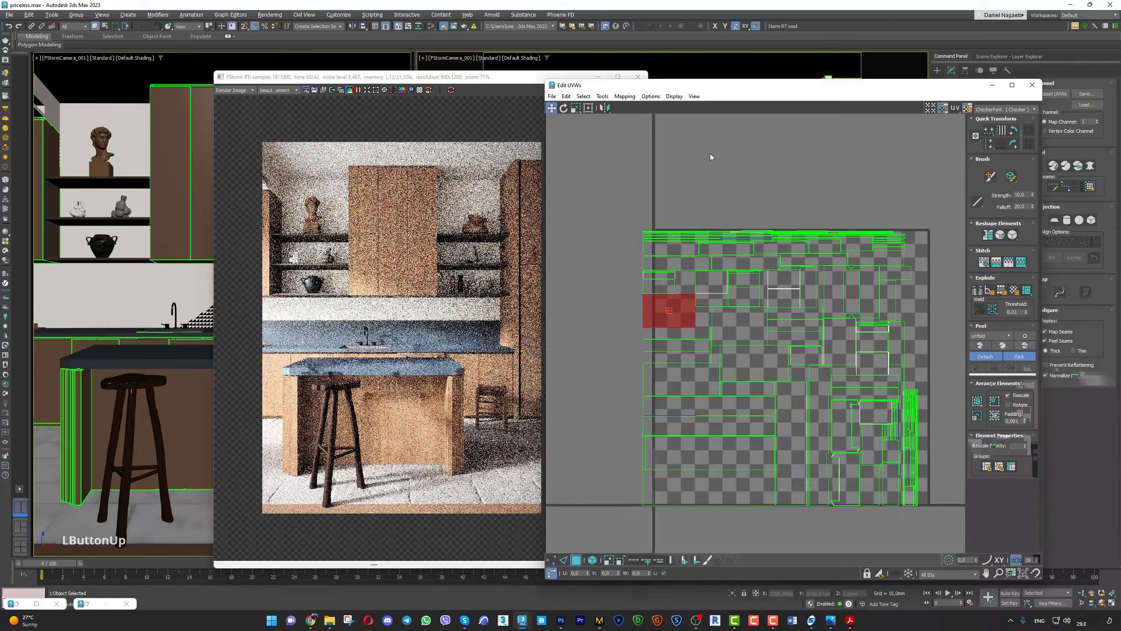
# Shift the cabinet UV islands that overhang the start of the U range in positive U so they lie inside the tile
pyautogui.moveTo(655, 526); pyautogui.dragTo(690, 305)
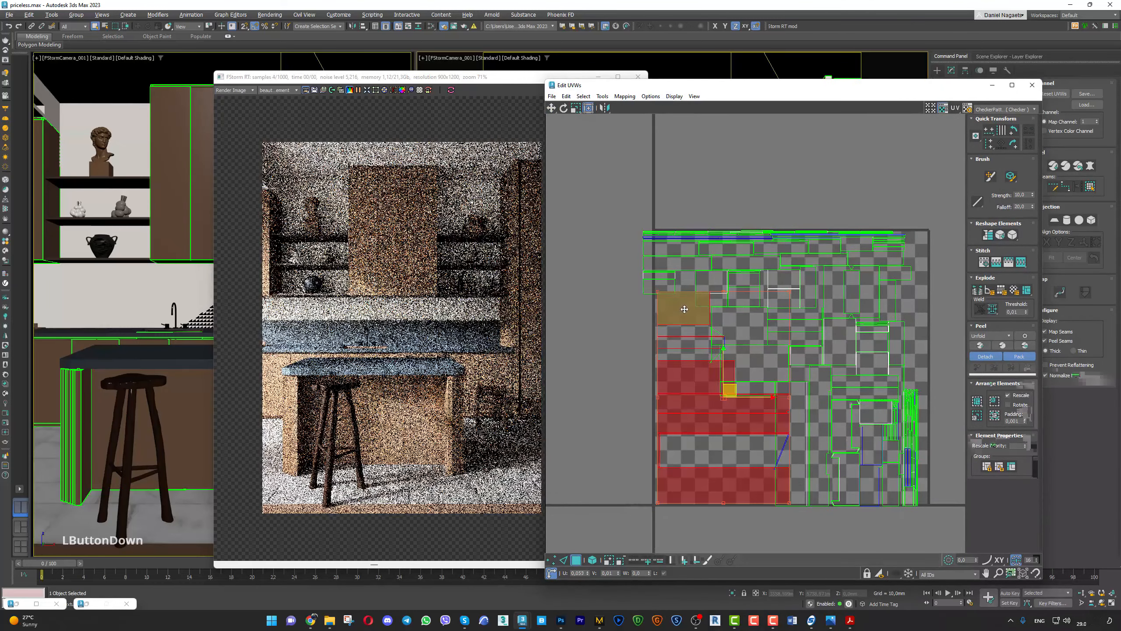
pyautogui.scroll(3, 649, 283)
pyautogui.click(652, 281)
pyautogui.moveTo(653, 281); pyautogui.dragTo(680, 287)
pyautogui.hotkey('ctrl', 'z')
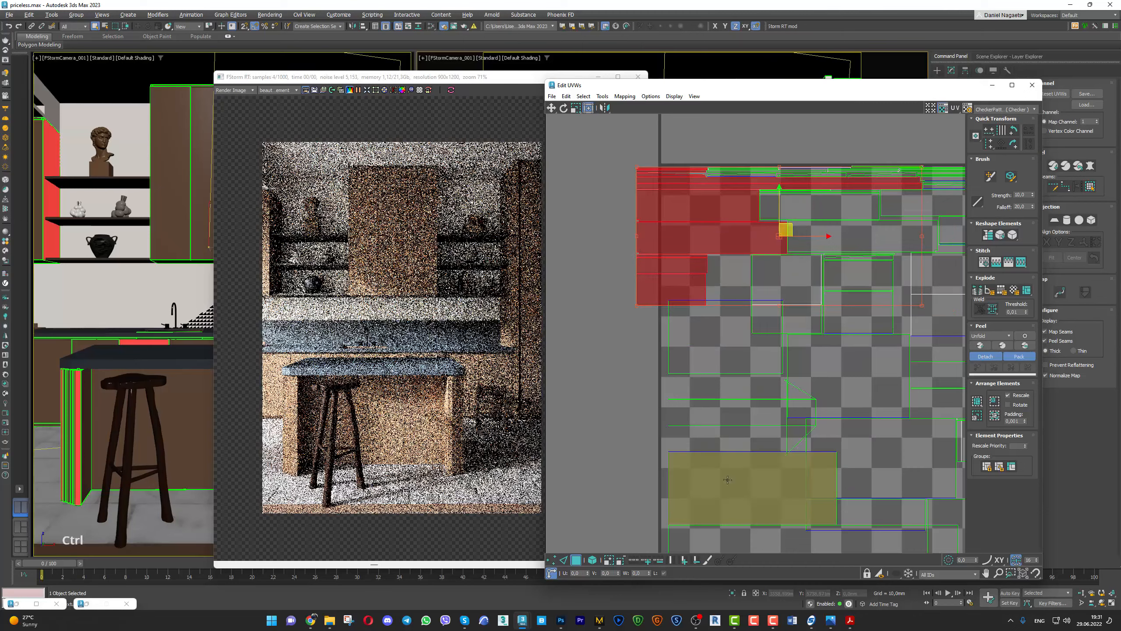
pyautogui.click(657, 259)
pyautogui.moveTo(651, 217); pyautogui.dragTo(677, 222)
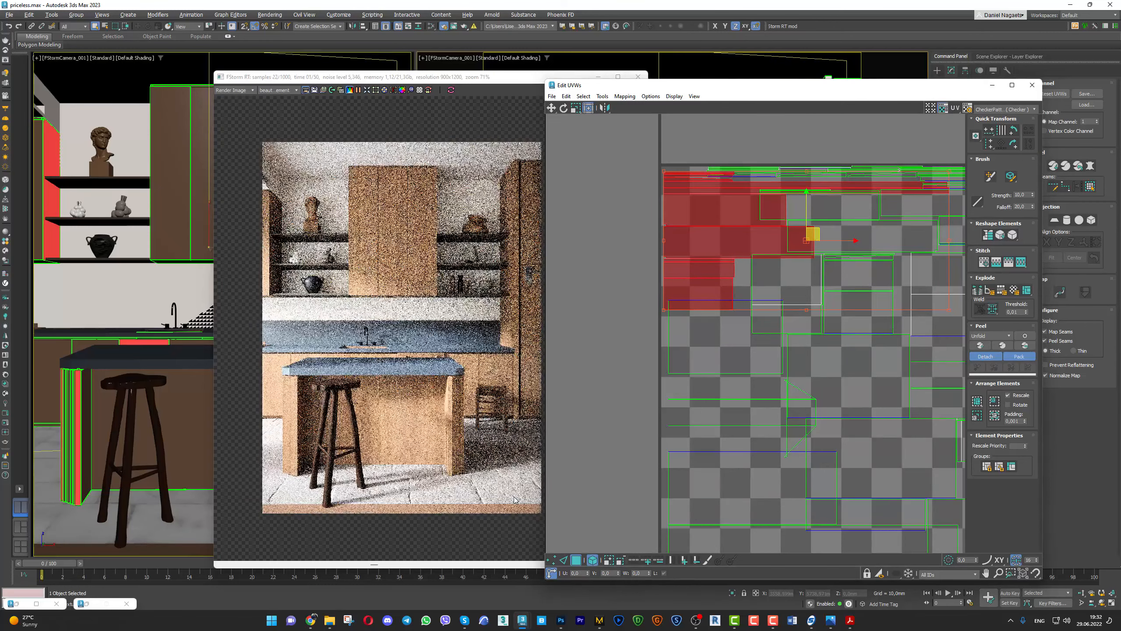
# Nudge the UV islands along the tile's lower edge, close the UV editor and leave face selection
pyautogui.scroll(-3, 816, 371)
pyautogui.moveTo(831, 381); pyautogui.dragTo(712, 268, button='middle')
pyautogui.scroll(4, 919, 451)
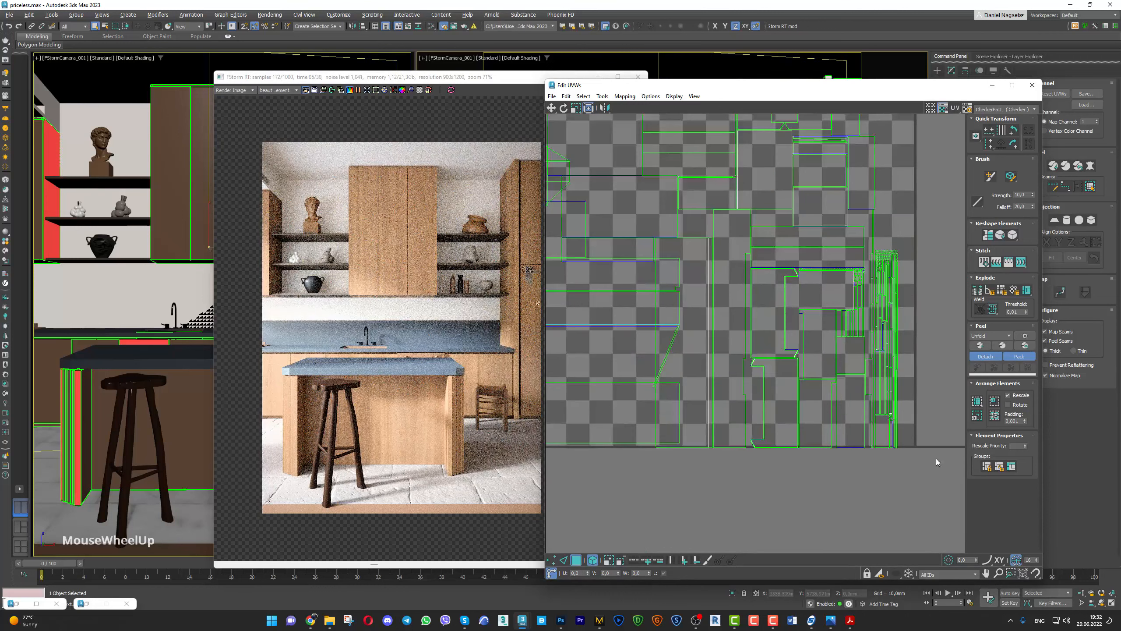
pyautogui.scroll(-4, 904, 441)
pyautogui.moveTo(805, 451); pyautogui.dragTo(789, 441)
pyautogui.scroll(5, 789, 437)
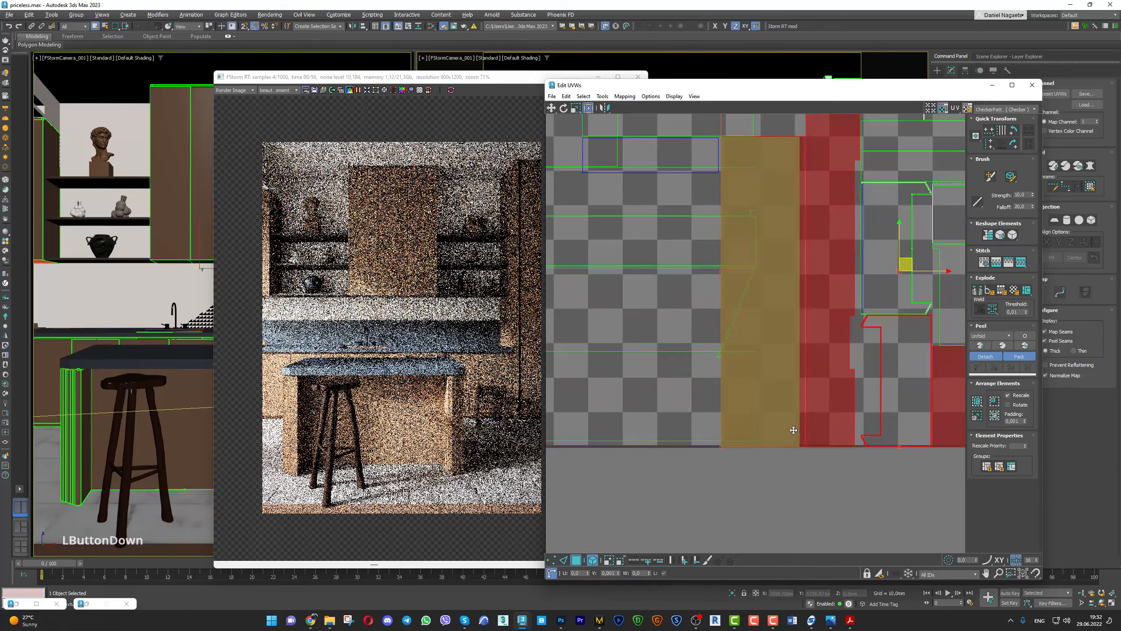
pyautogui.scroll(-4, 791, 430)
pyautogui.scroll(2, 805, 445)
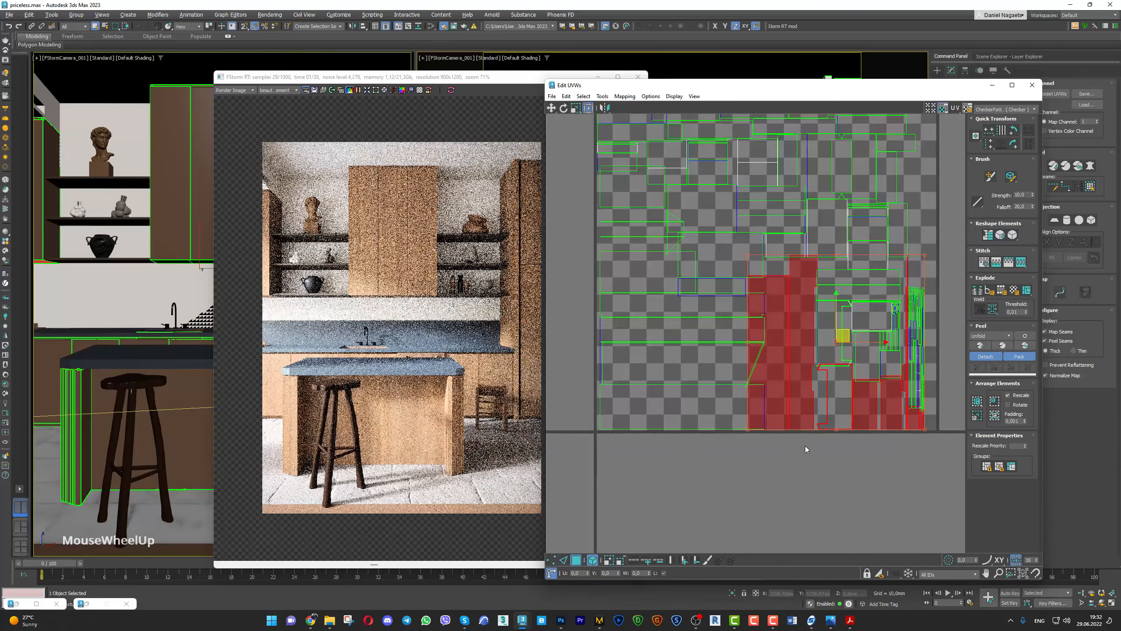
pyautogui.click(1032, 85)
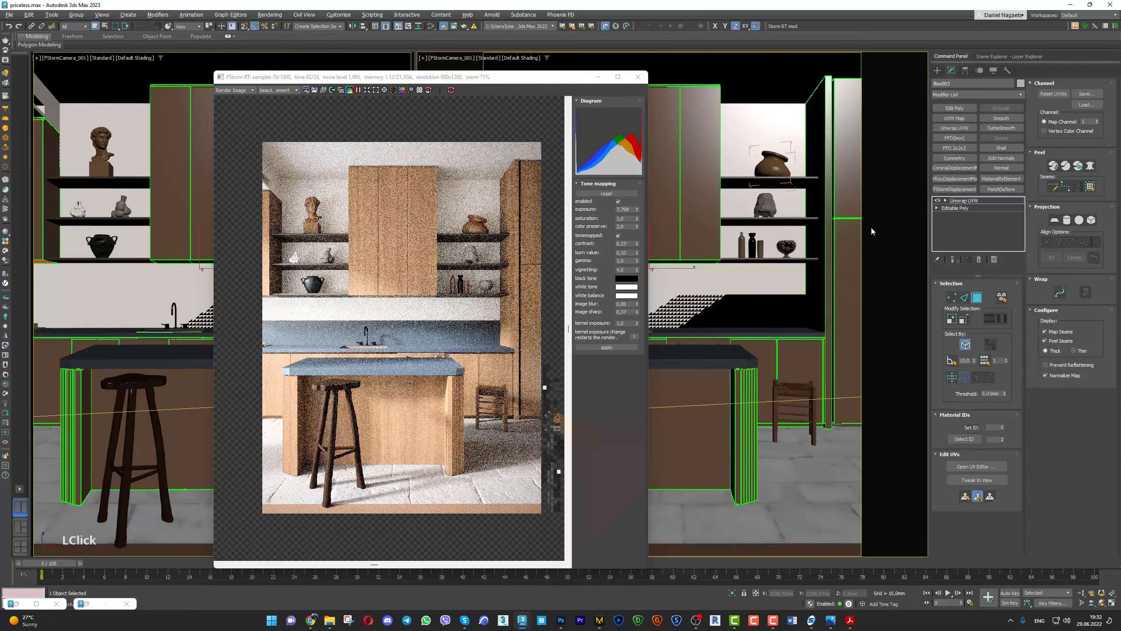
pyautogui.click(964, 201)
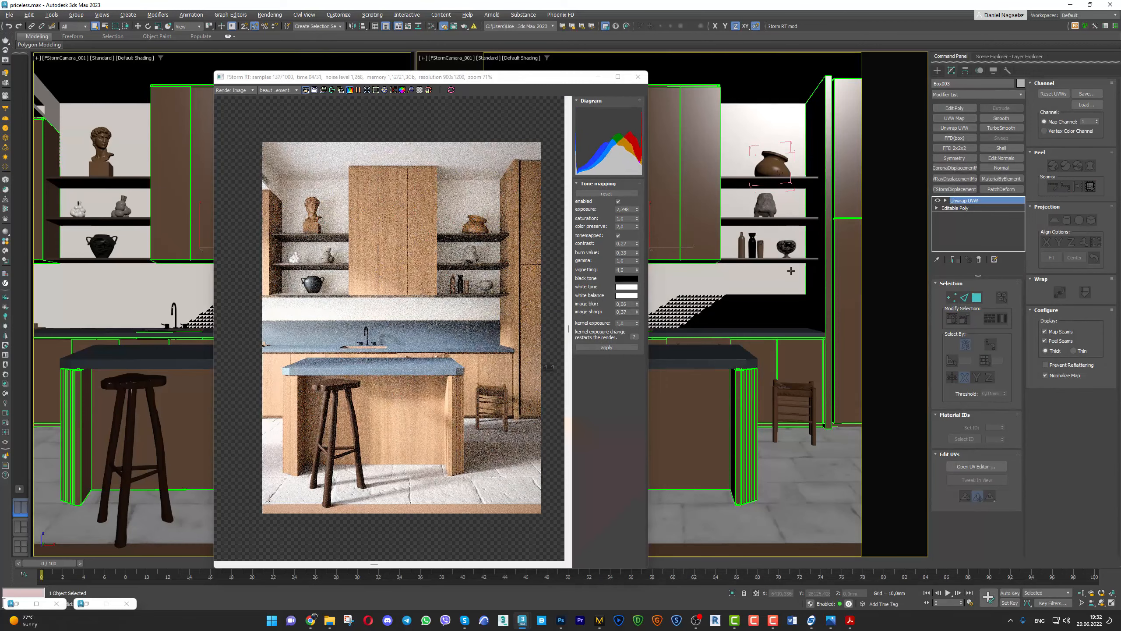
# Switch to Chrome and preview the downloaded 24K medieval cobblestone height texture
pyautogui.moveTo(312, 620)
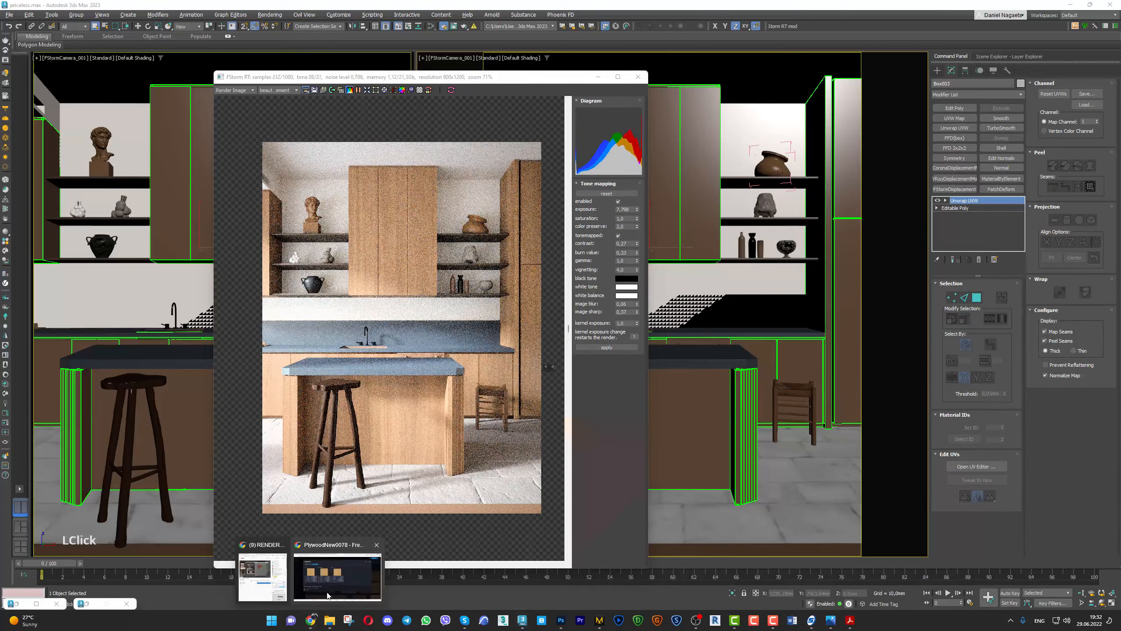
pyautogui.click(337, 568)
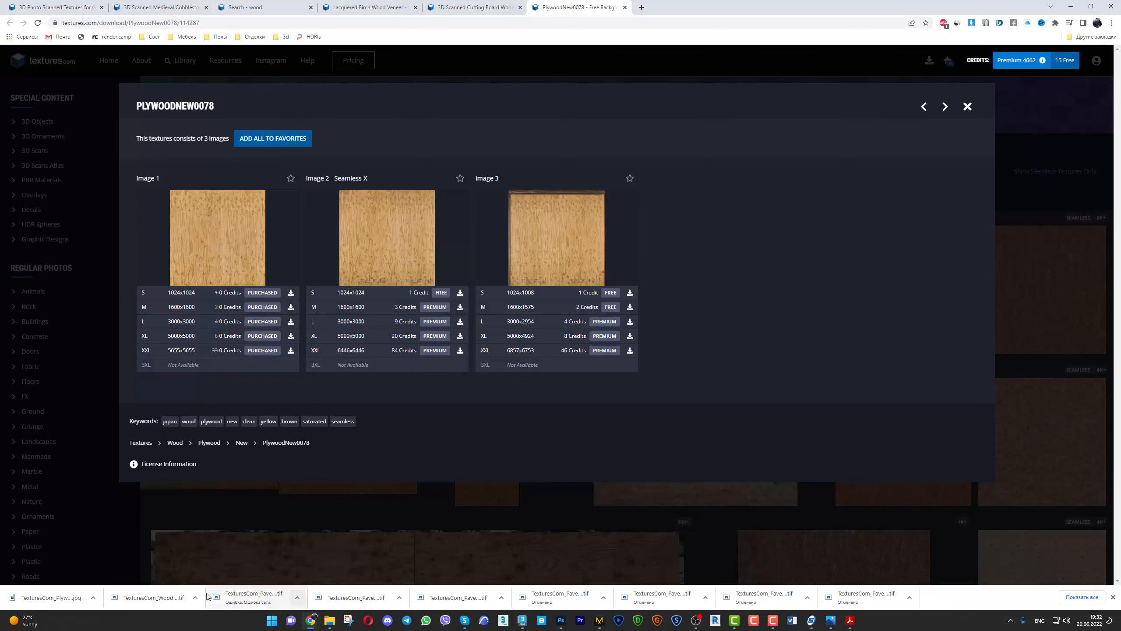
pyautogui.click(371, 598)
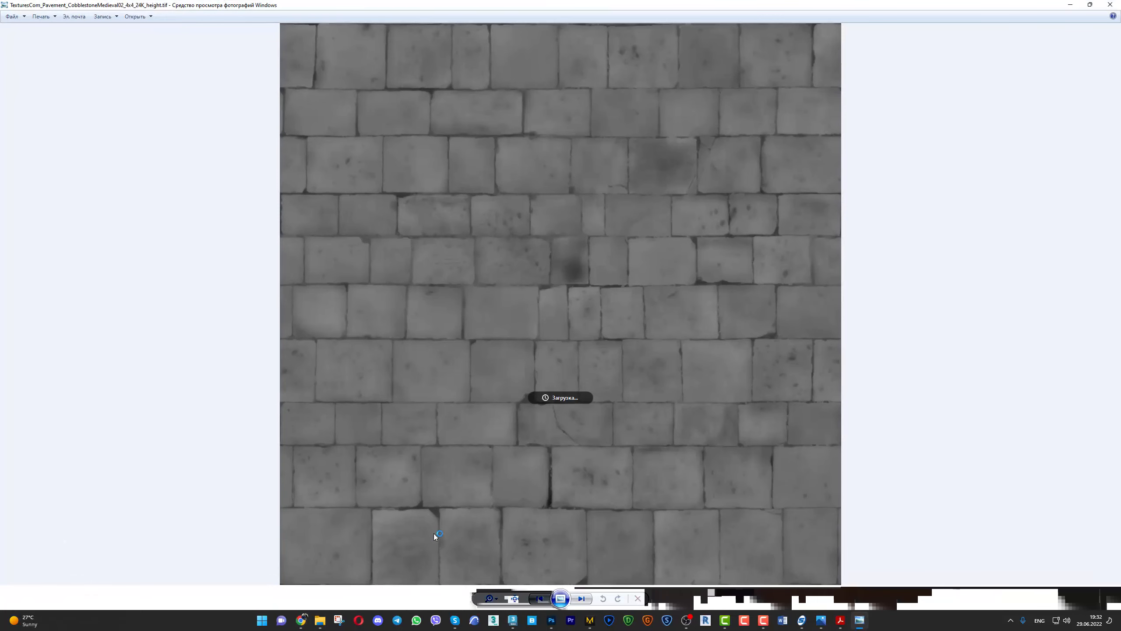
pyautogui.click(1110, 5)
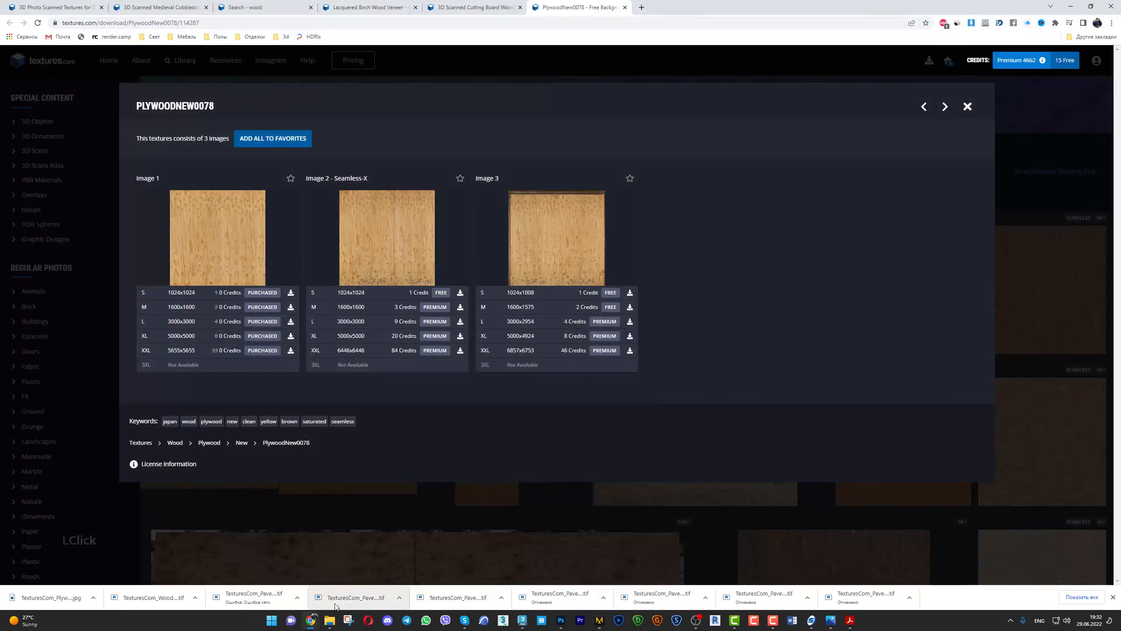
pyautogui.click(261, 603)
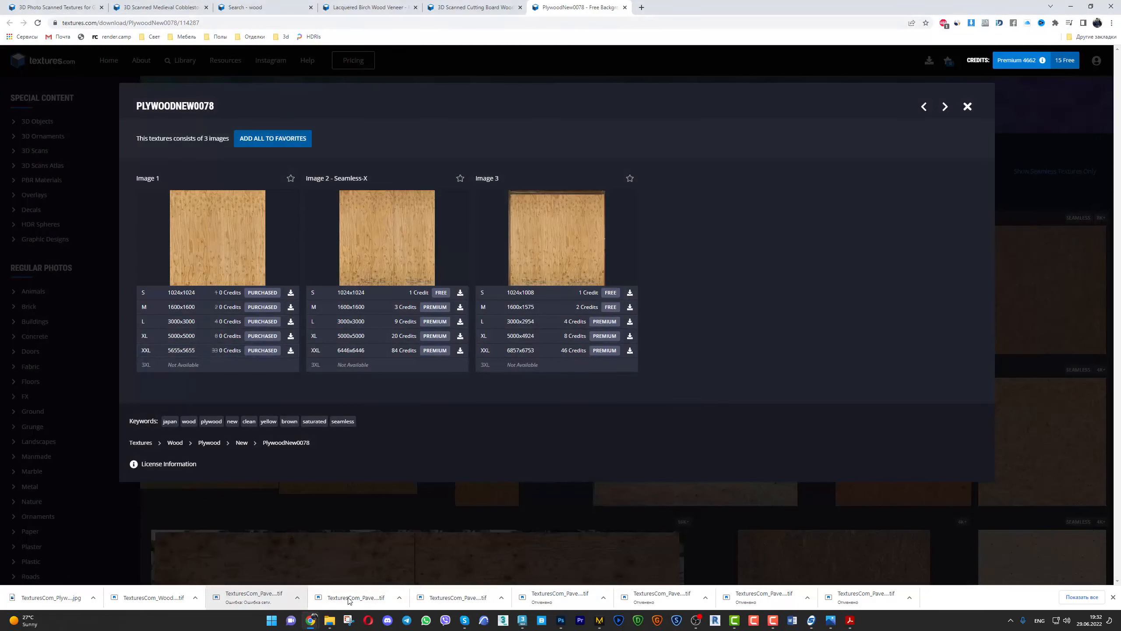
# Download the 25000x25000 albedo of 3D Scanned Medieval Cobblestone 2 to the desktop as a TIF and return to 3ds Max
pyautogui.click(150, 13)
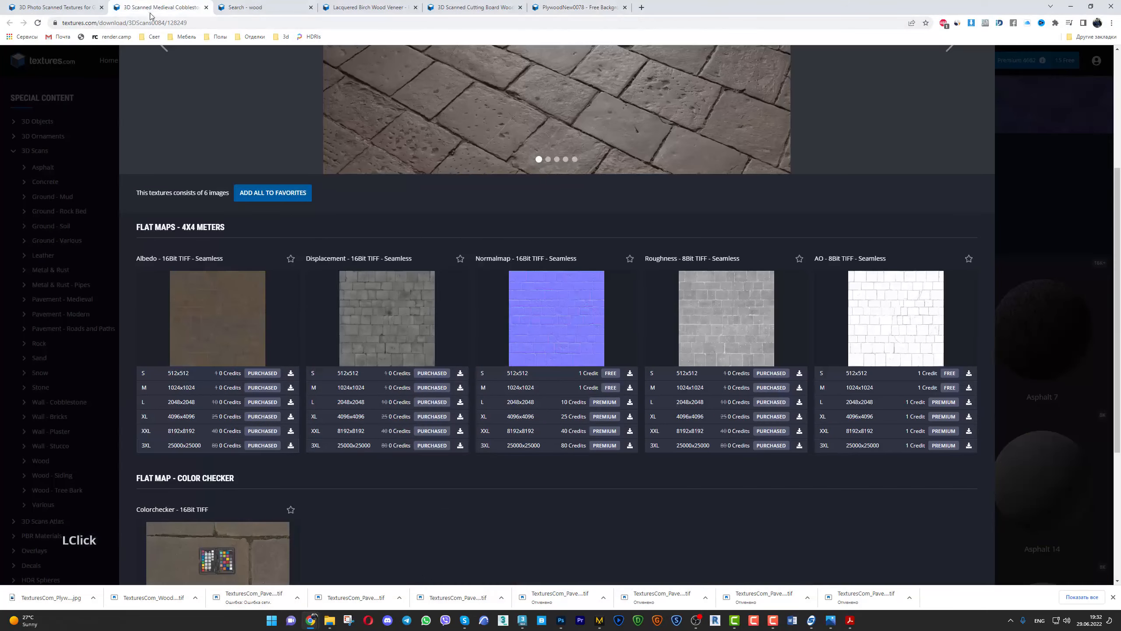
pyautogui.click(290, 445)
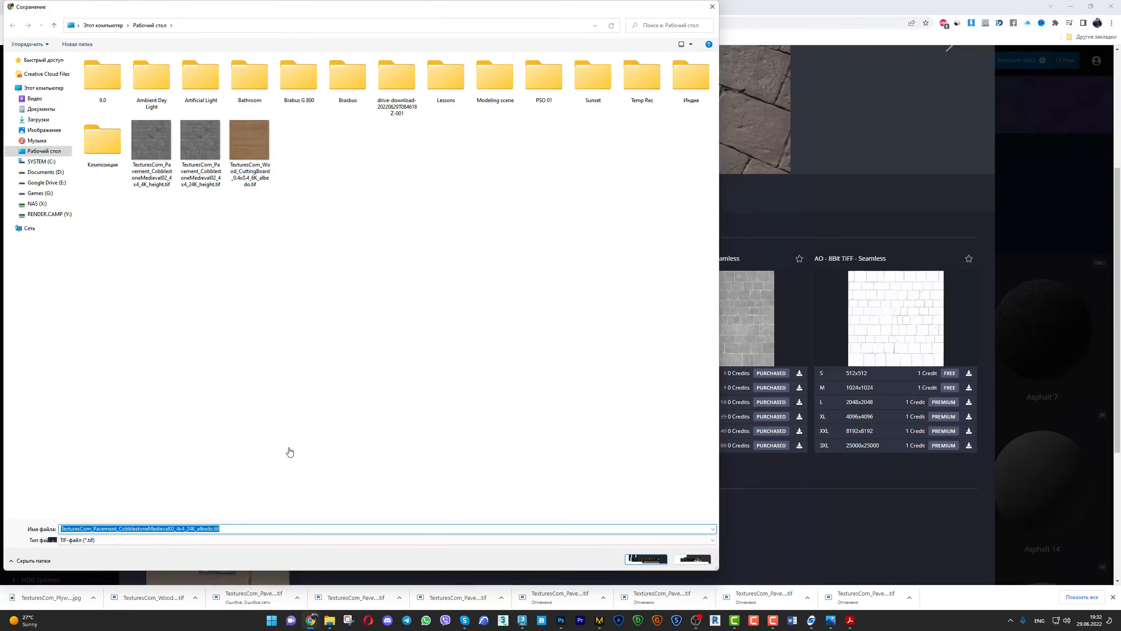
pyautogui.press('Return')
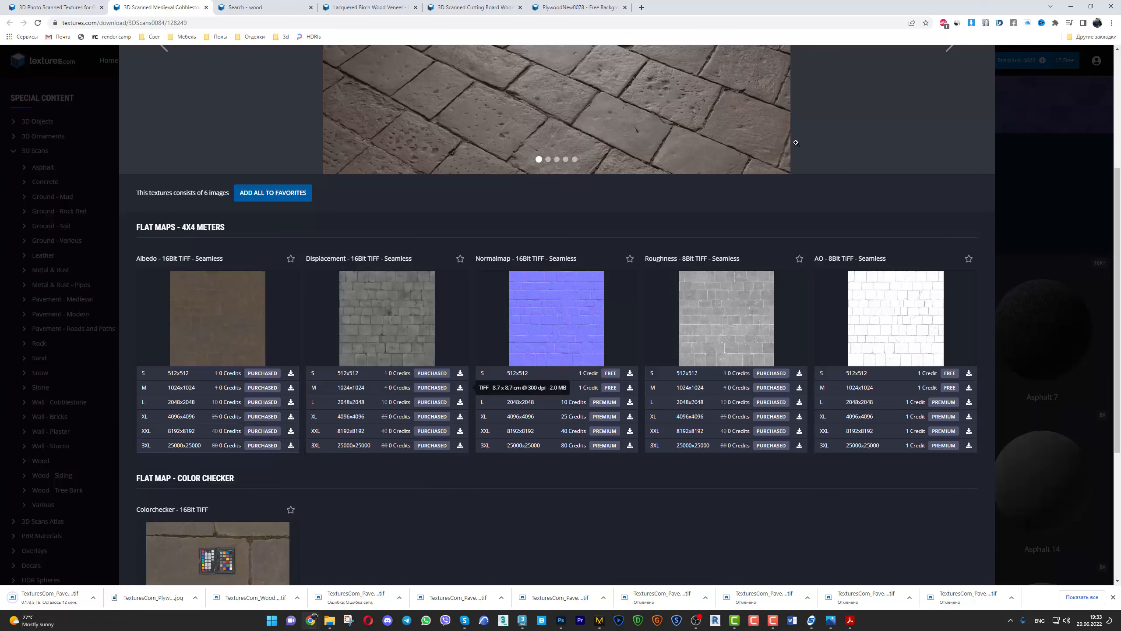
pyautogui.scroll(5, 945, 291)
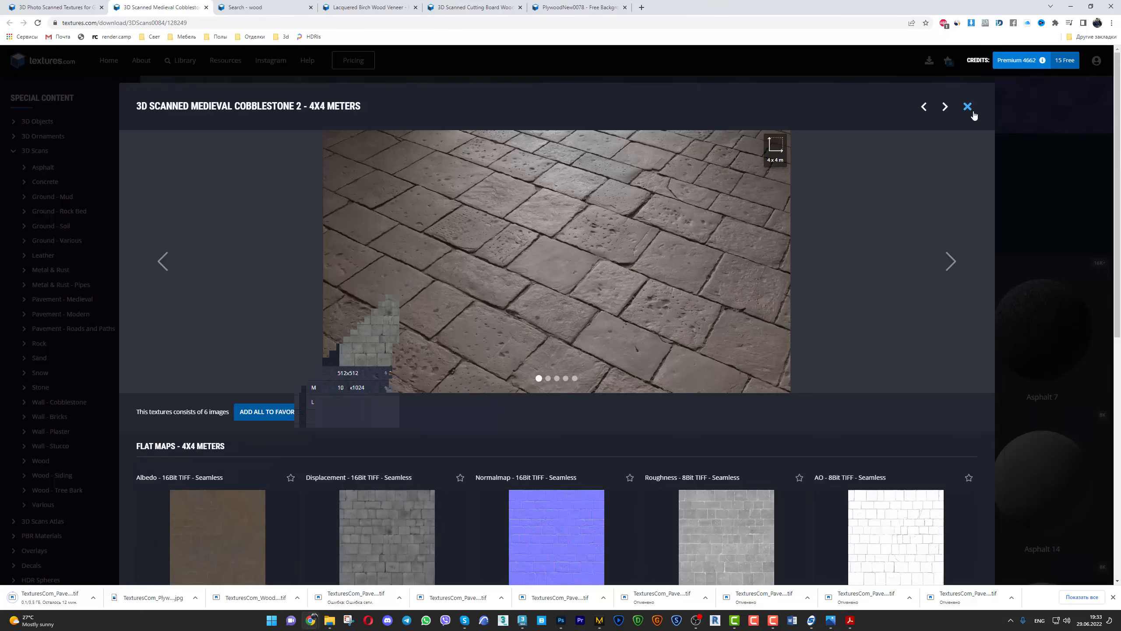
pyautogui.click(1064, 5)
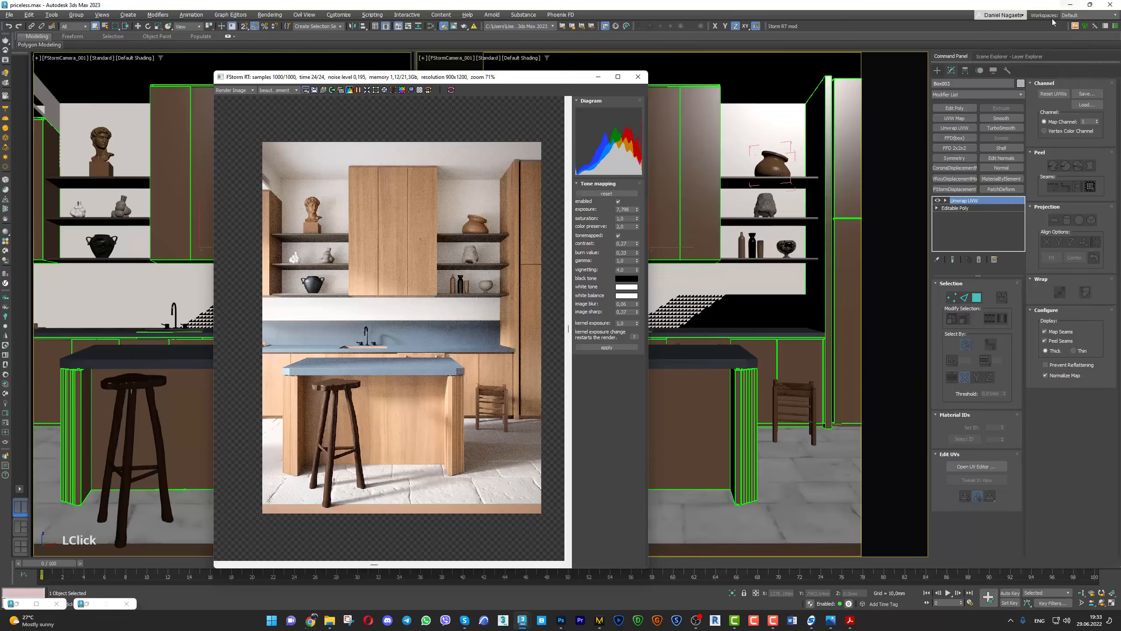
# Select the floor plane and add a VRayDisplacementMod above its UVW Map
pyautogui.click(776, 510)
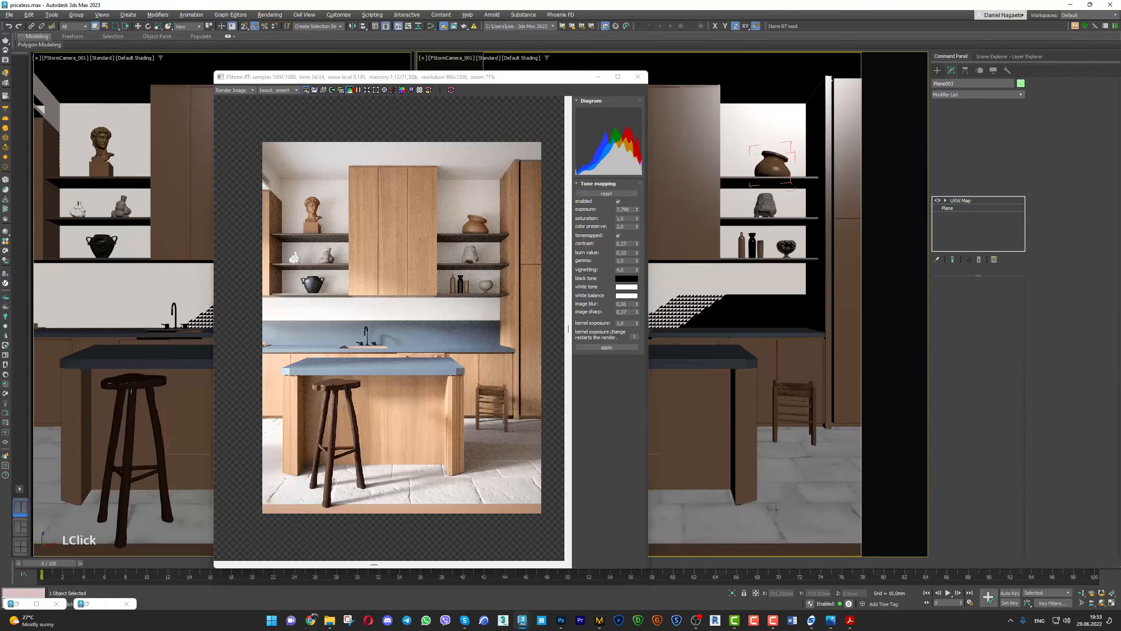
pyautogui.click(954, 117)
pyautogui.click(954, 178)
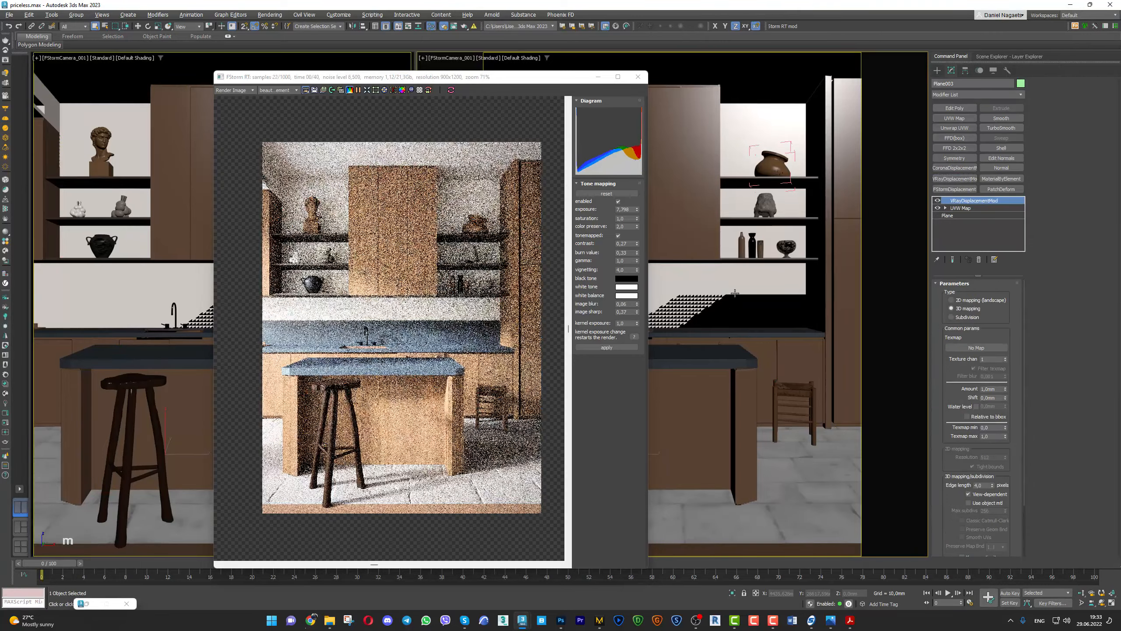
# Disconnect the height bitmap from bump_texture of the floor's FStorm material in the material editor's Building view
pyautogui.press('m')
pyautogui.scroll(3, 777, 318)
pyautogui.click(578, 134)
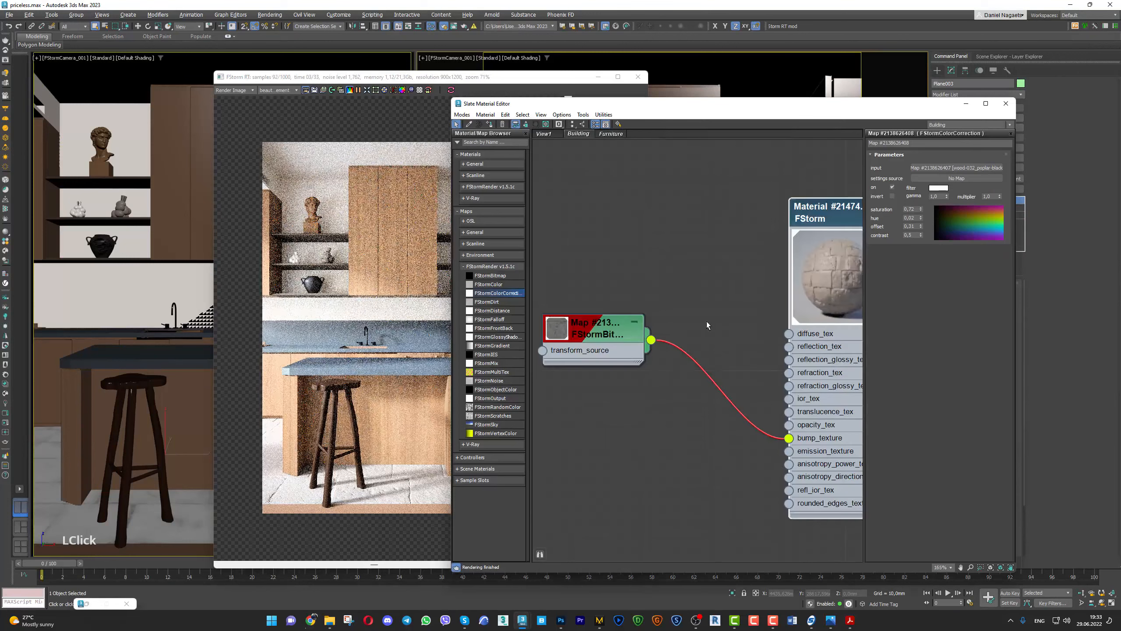
pyautogui.click(691, 351)
pyautogui.press('Delete')
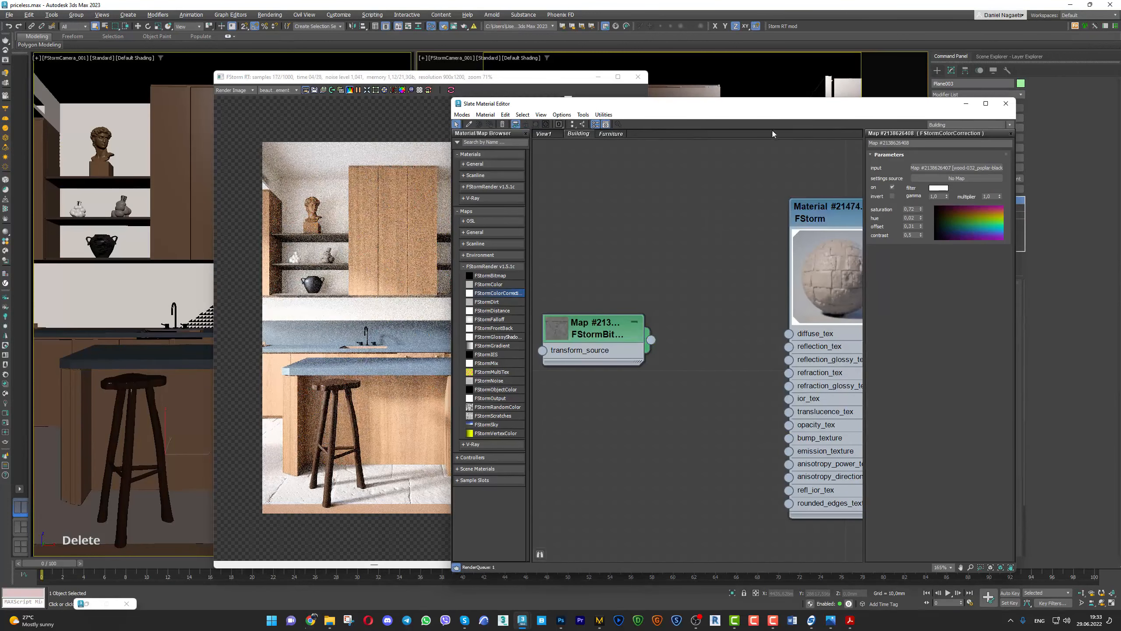
# Try the height bitmap as an instanced texmap in the floor's VRayDisplacementMod, and delete that modifier
pyautogui.moveTo(775, 107); pyautogui.dragTo(629, 100)
pyautogui.moveTo(507, 332); pyautogui.dragTo(976, 348)
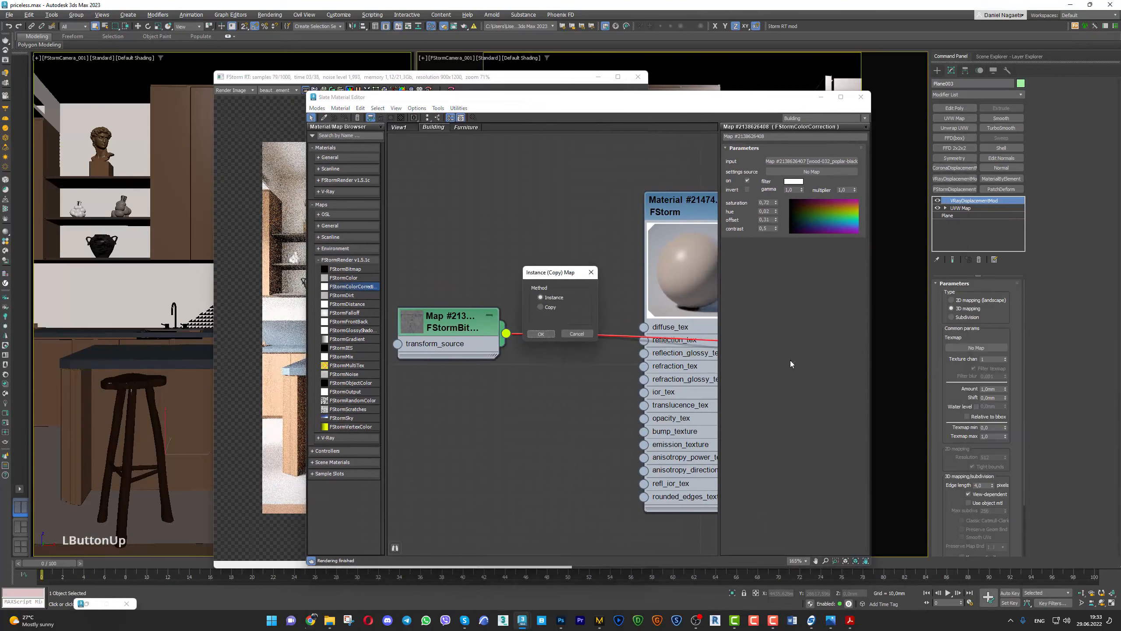
pyautogui.click(542, 334)
pyautogui.rightClick(986, 202)
pyautogui.click(1009, 215)
# Add an FStormDisplacement modifier to the floor plane and assign the height bitmap as its texture by instance
pyautogui.click(954, 189)
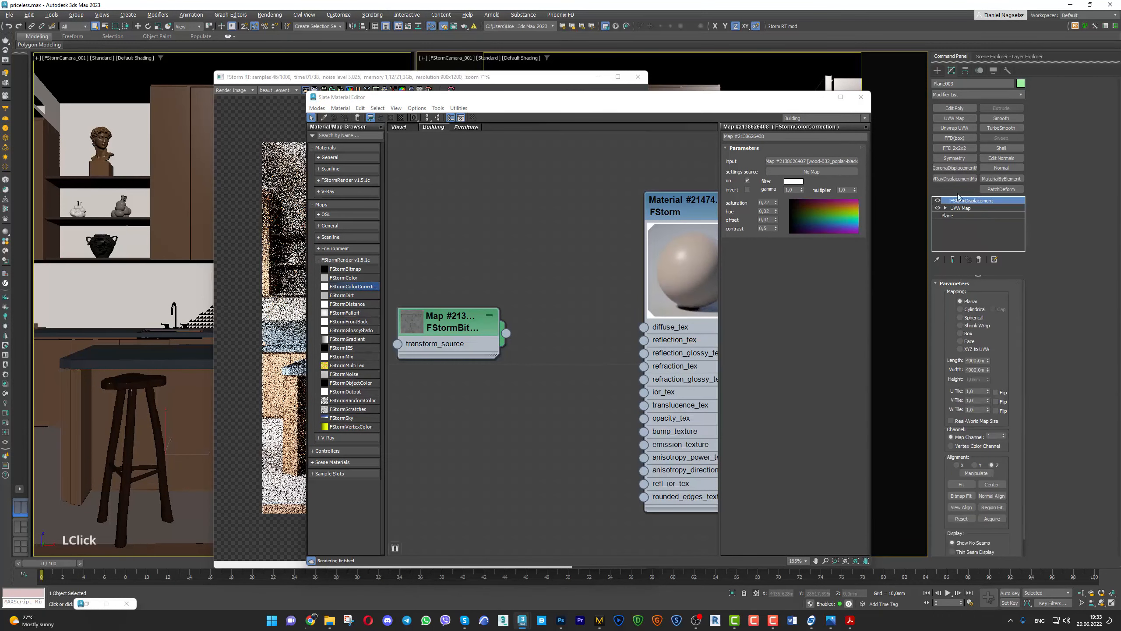
pyautogui.moveTo(506, 333); pyautogui.dragTo(992, 298)
pyautogui.click(540, 334)
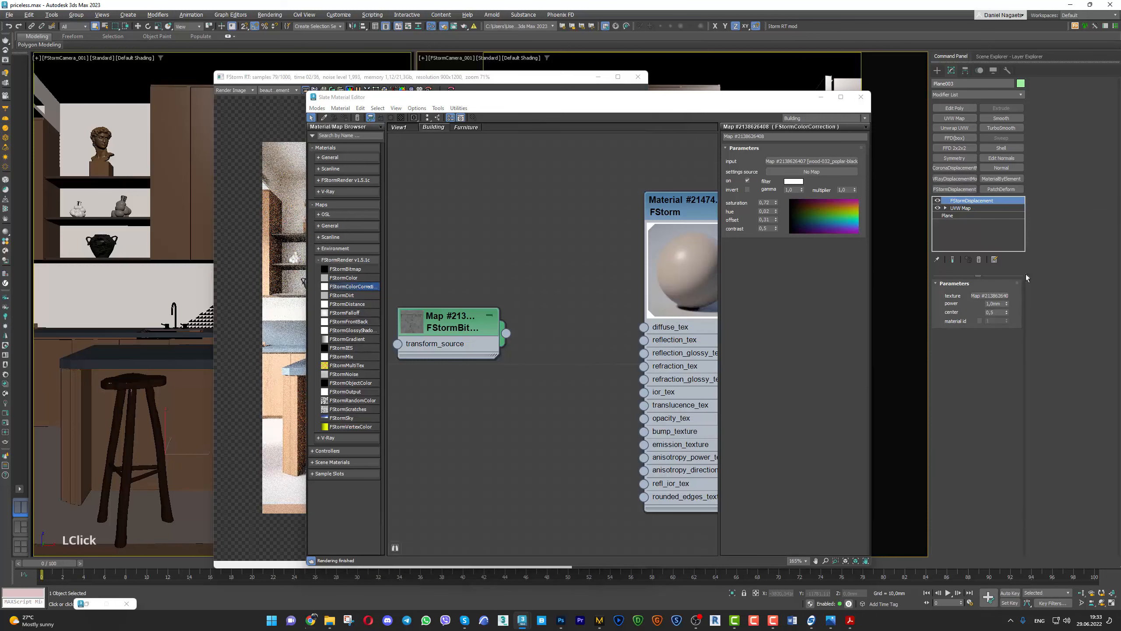
# Try power values of 15 mm and 60 mm in the floor's FStormDisplacement modifier, comparing the cobblestone relief in the render
pyautogui.moveTo(1003, 303); pyautogui.dragTo(939, 275)
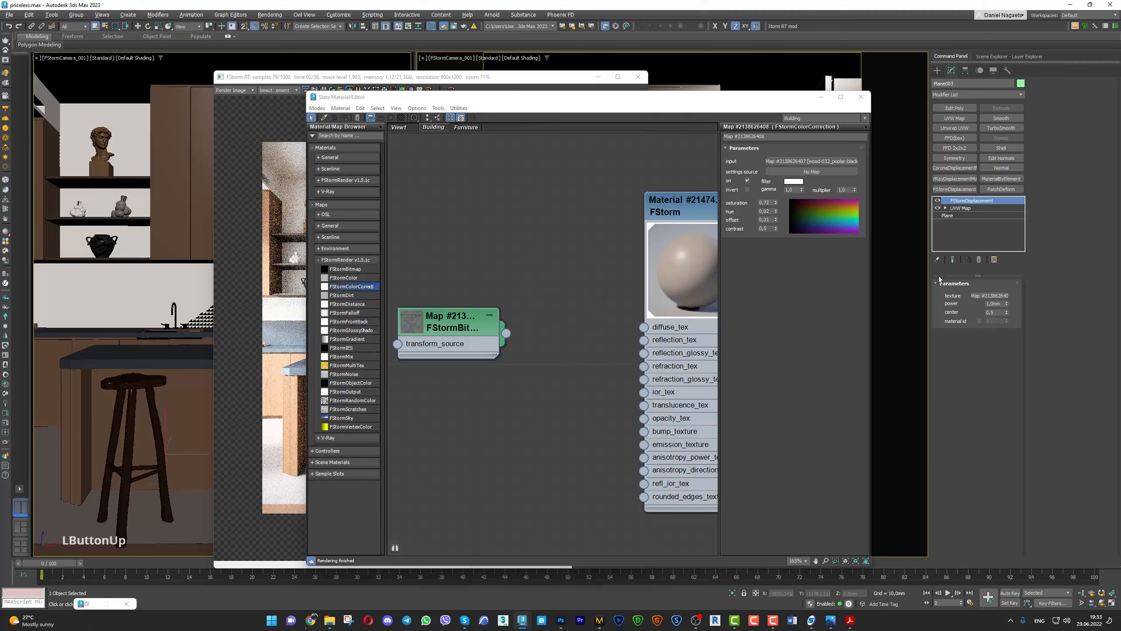
pyautogui.click(509, 80)
pyautogui.scroll(2, 512, 382)
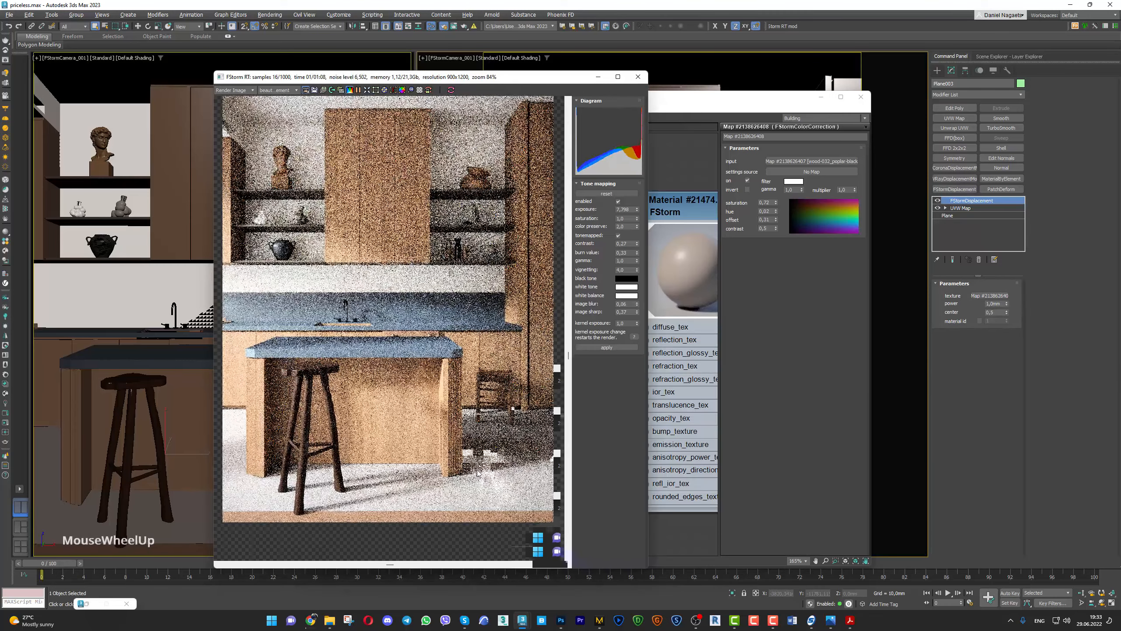
pyautogui.middleClick(487, 475)
pyautogui.click(1000, 313)
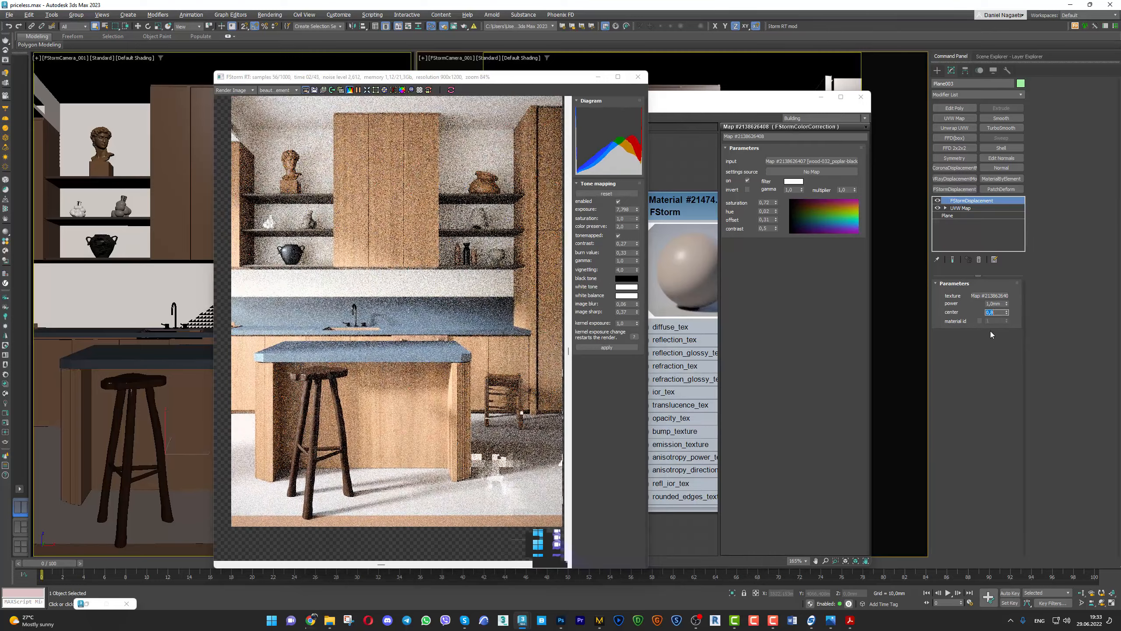
pyautogui.click(995, 304)
pyautogui.write('15')
pyautogui.press('Return')
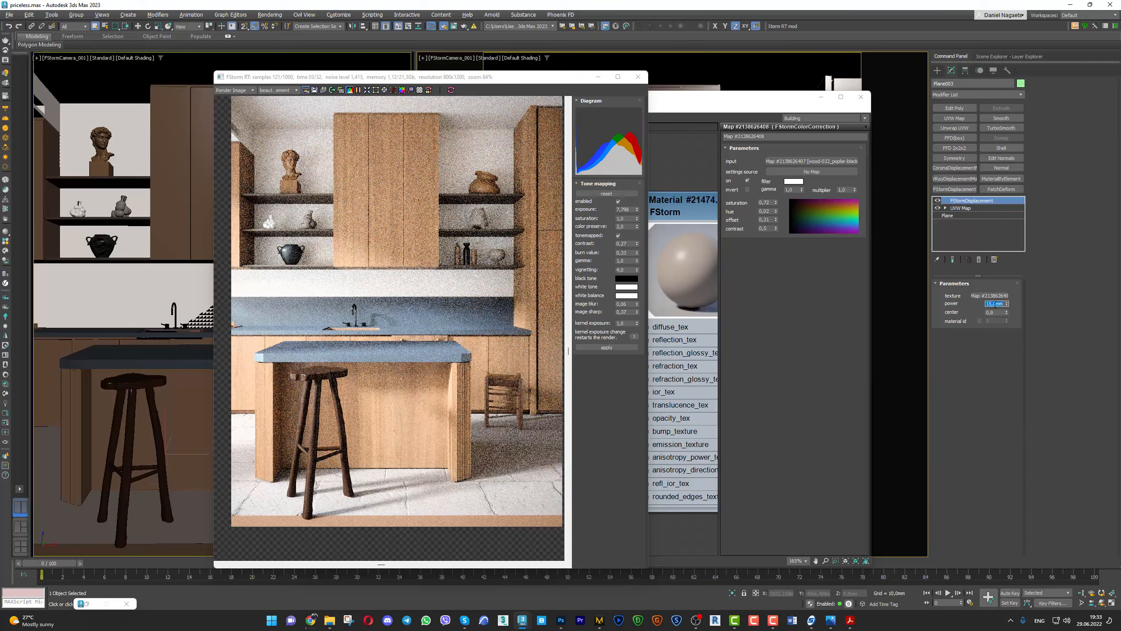
pyautogui.write('60')
pyautogui.press('Return')
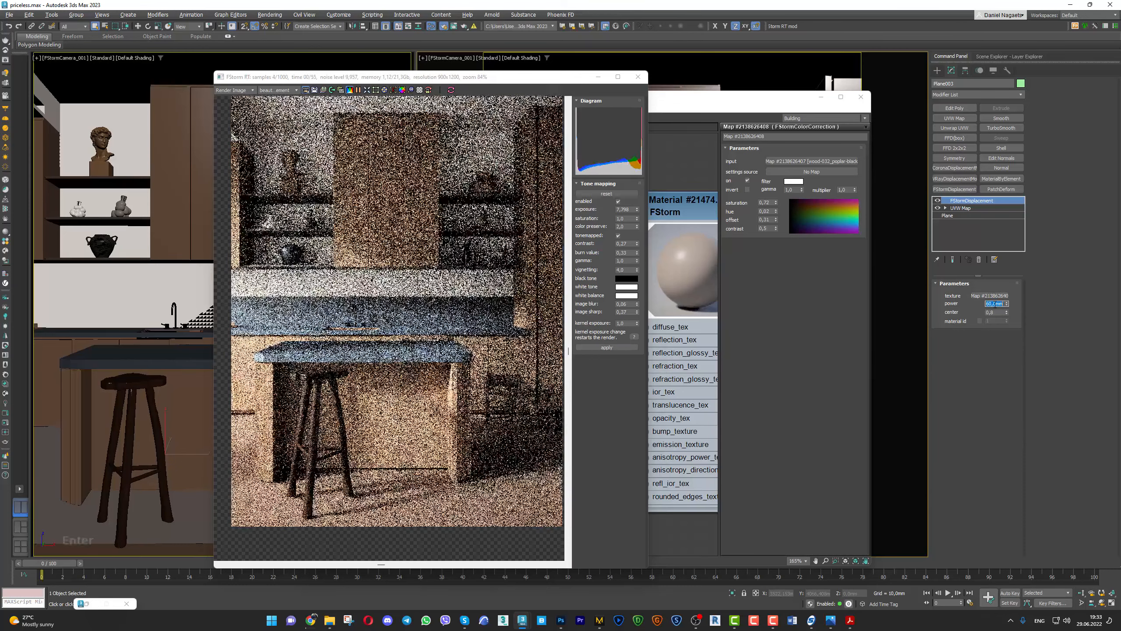
# Try different center values for the floor's FStormDisplacement modifier
pyautogui.click(994, 312)
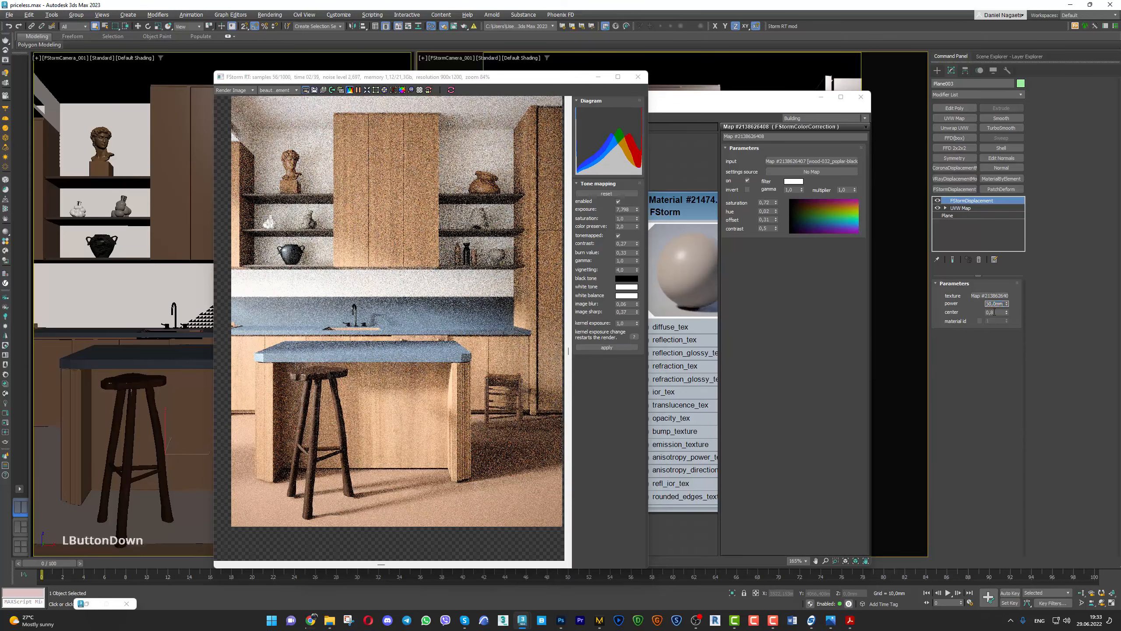
pyautogui.press('BackSpace')
pyautogui.write('6')
pyautogui.press('Return')
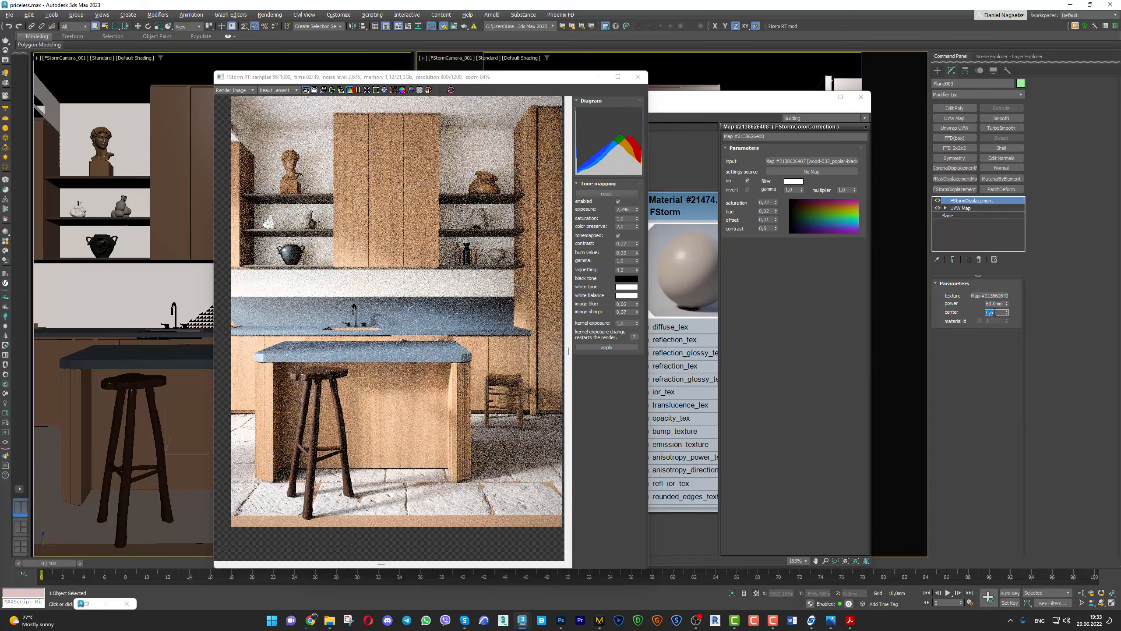
pyautogui.press('BackSpace')
pyautogui.write('5')
pyautogui.press('Return')
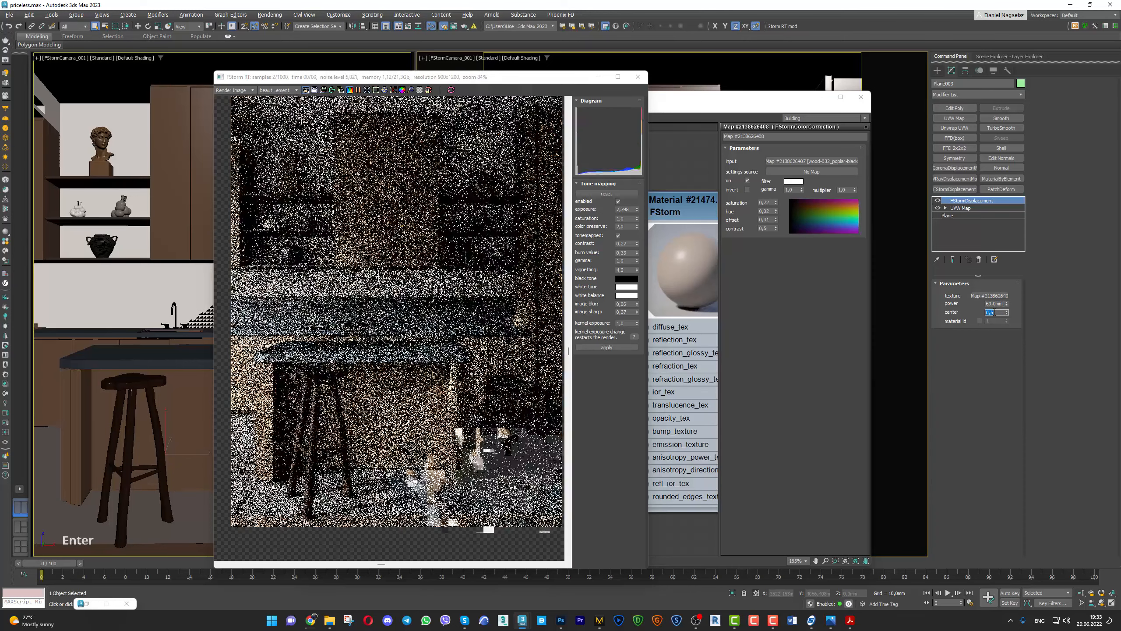
# Try a displacement center of 5 for the floor and examine the stone joints around the island's base in the render
pyautogui.write('5')
pyautogui.scroll(8, 487, 536)
pyautogui.scroll(3, 385, 387)
pyautogui.scroll(-3, 413, 392)
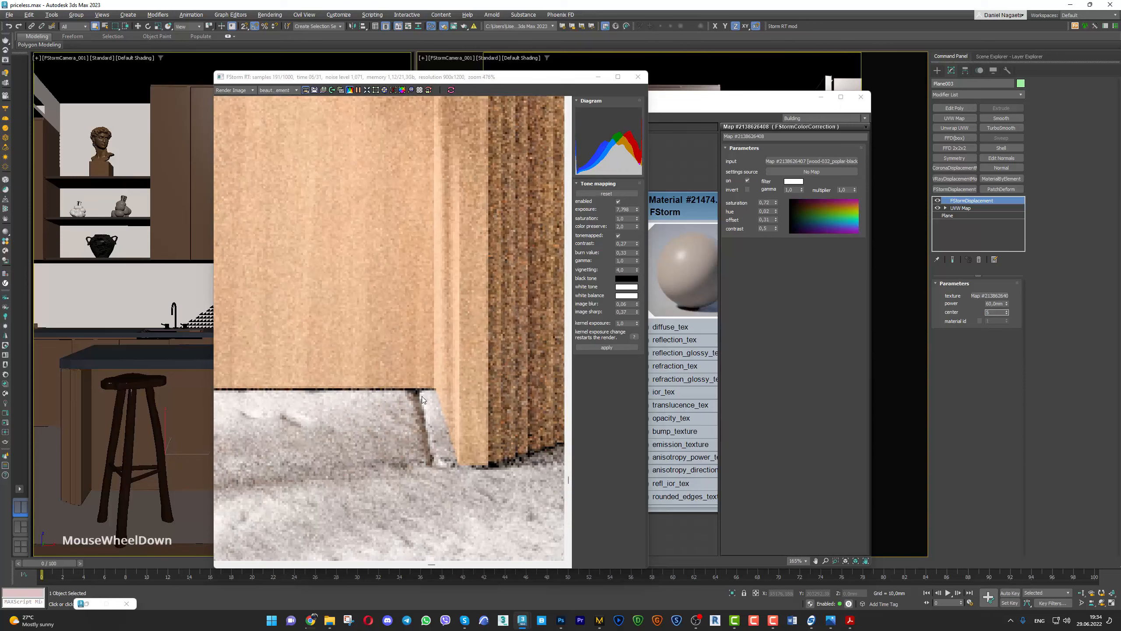
pyautogui.scroll(-7, 414, 398)
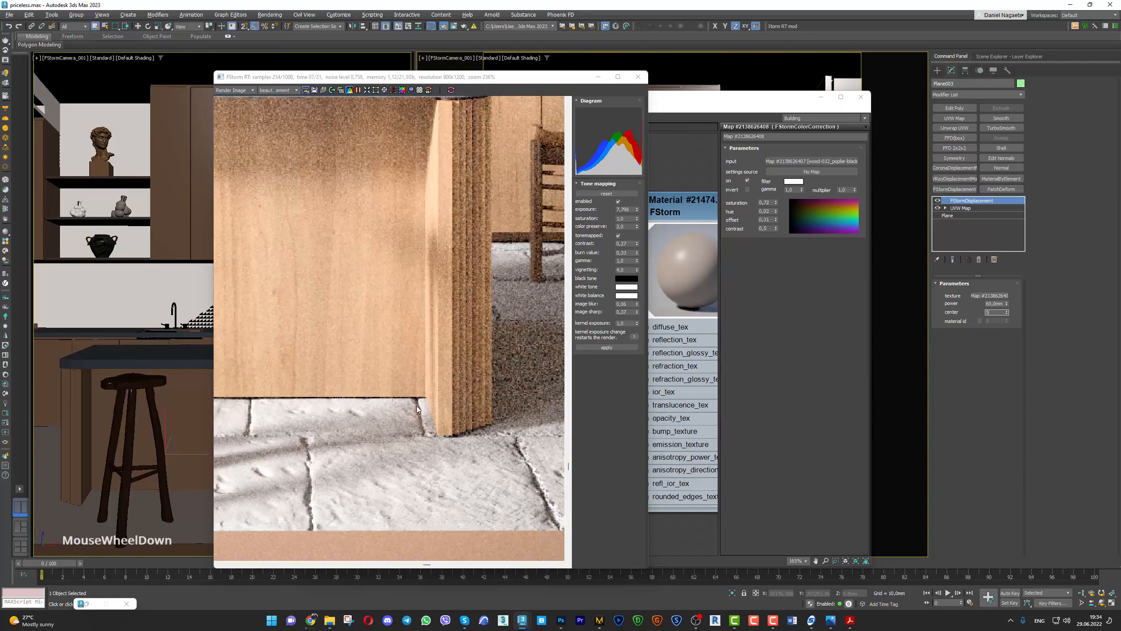
pyautogui.scroll(4, 487, 406)
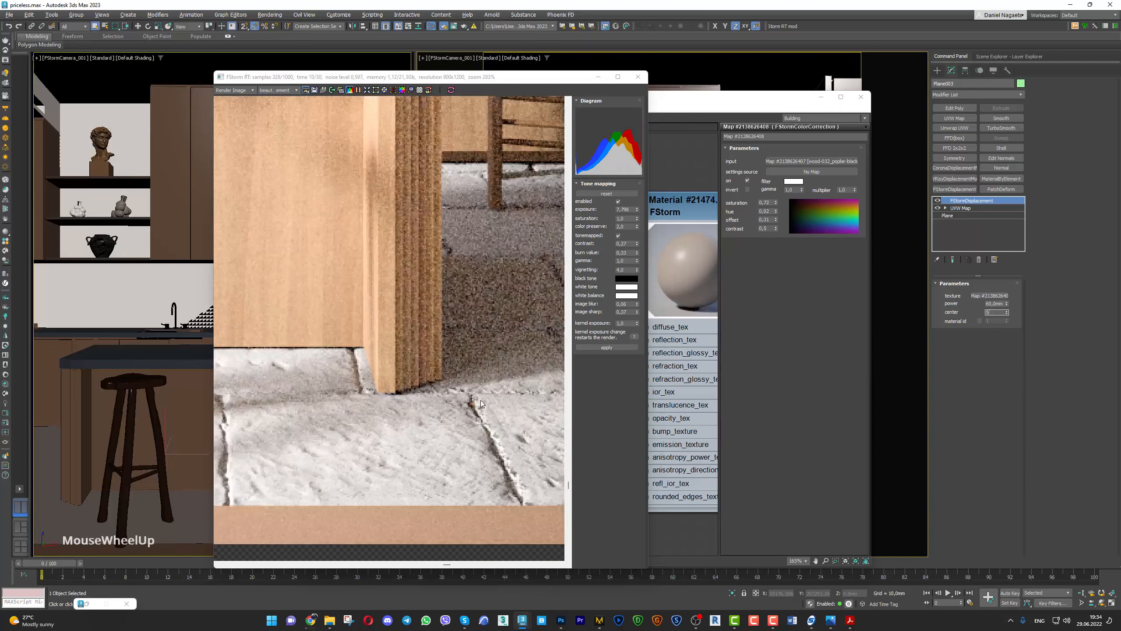
pyautogui.scroll(3, 468, 402)
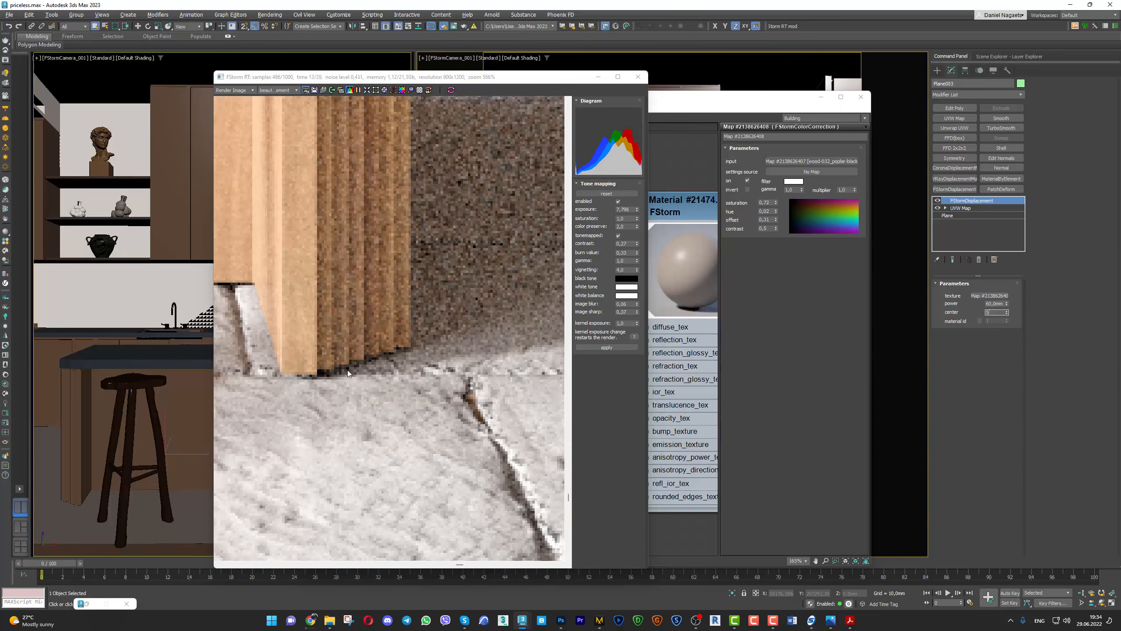
pyautogui.scroll(-7, 347, 370)
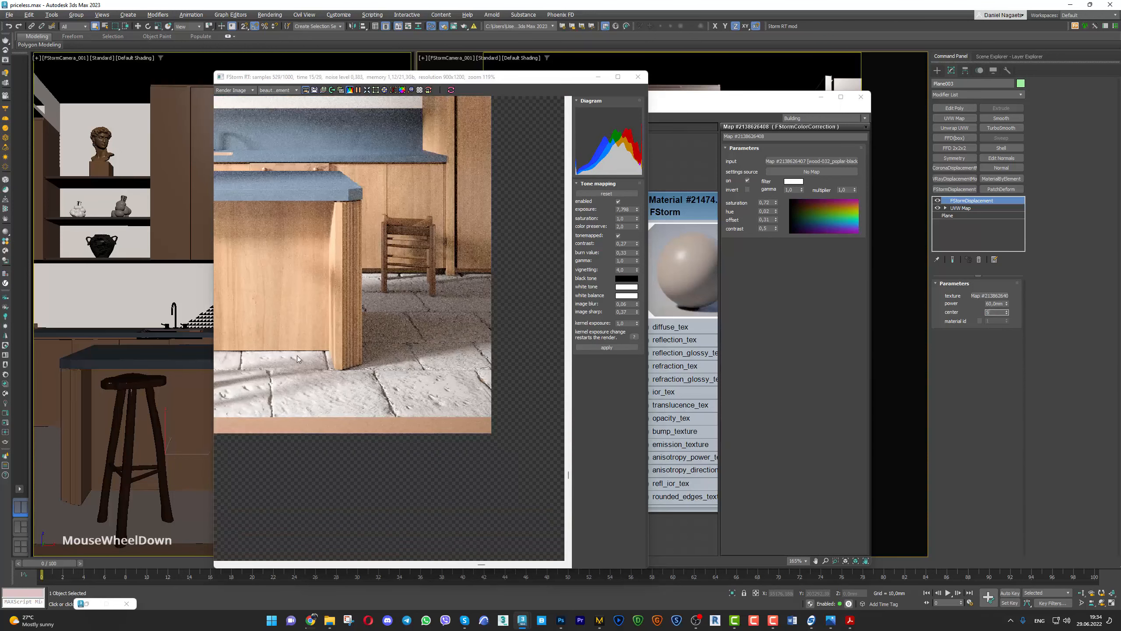
pyautogui.scroll(-2, 296, 353)
pyautogui.scroll(1, 304, 371)
pyautogui.moveTo(305, 371); pyautogui.dragTo(349, 370, button='middle')
pyautogui.scroll(-1, 348, 370)
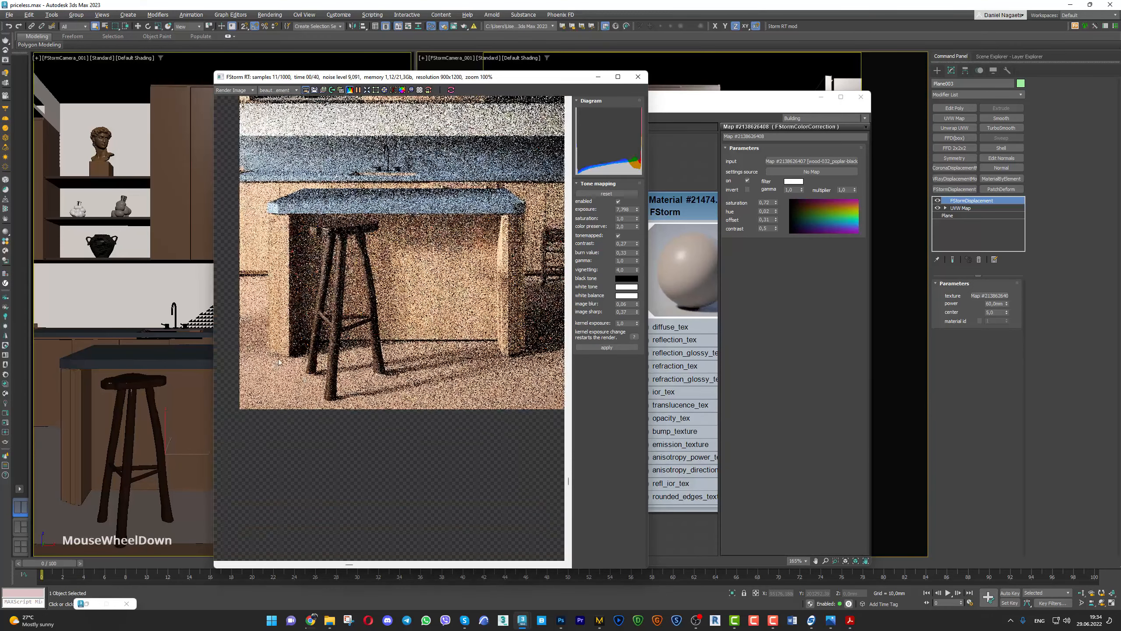
# Set the center of the floor's FStormDisplacement to 0.5
pyautogui.click(996, 311)
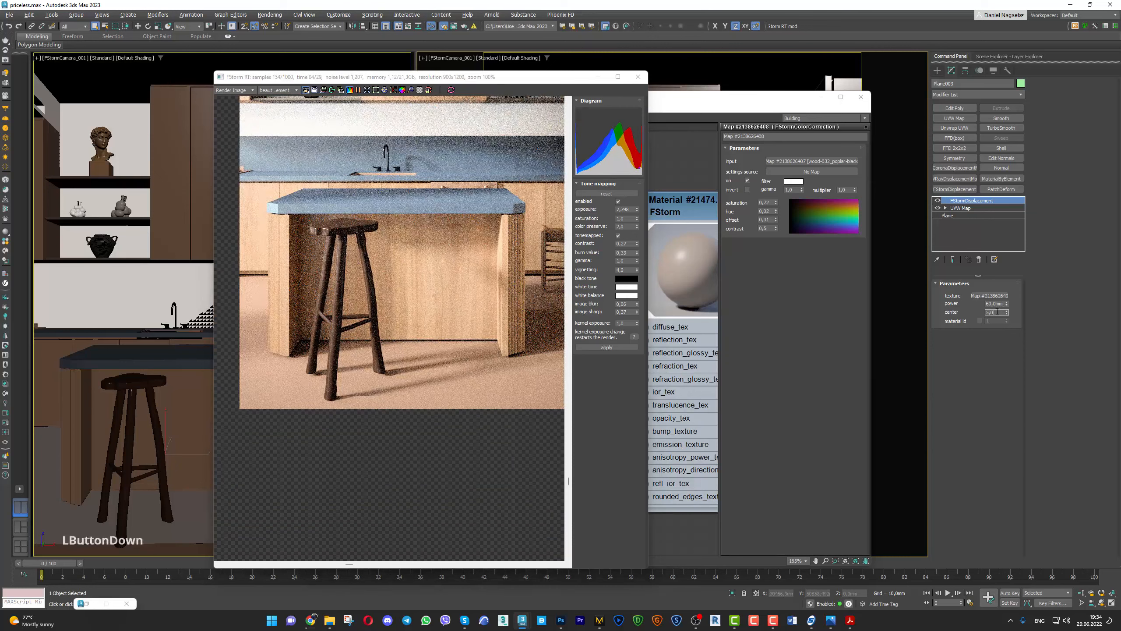
pyautogui.hotkey('shift', 'Left')
pyautogui.write('5')
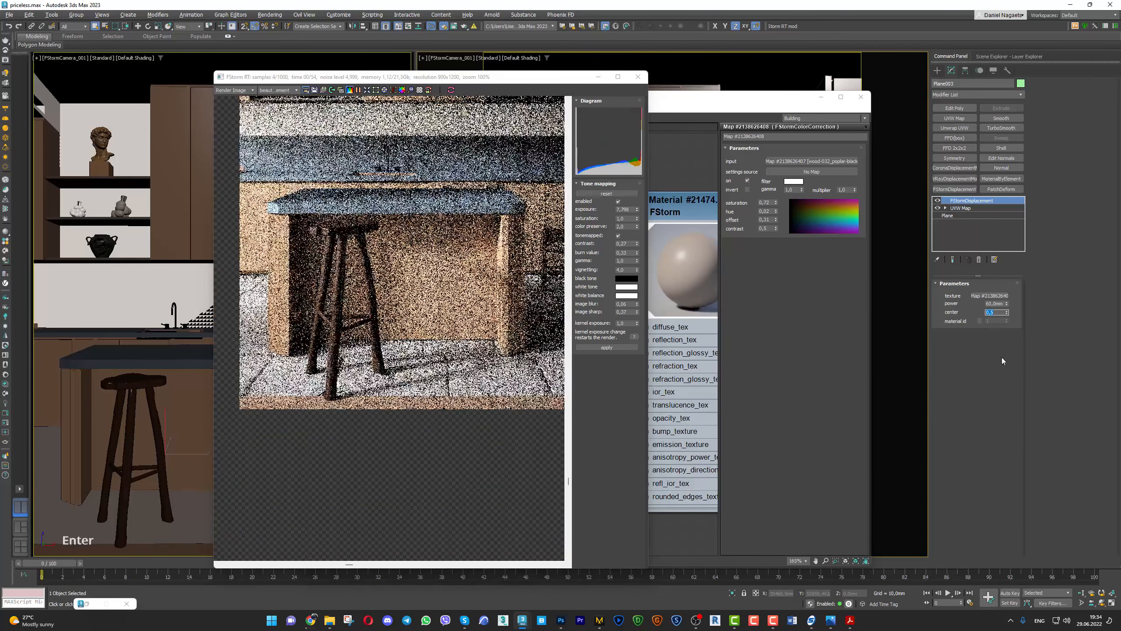
pyautogui.click(998, 355)
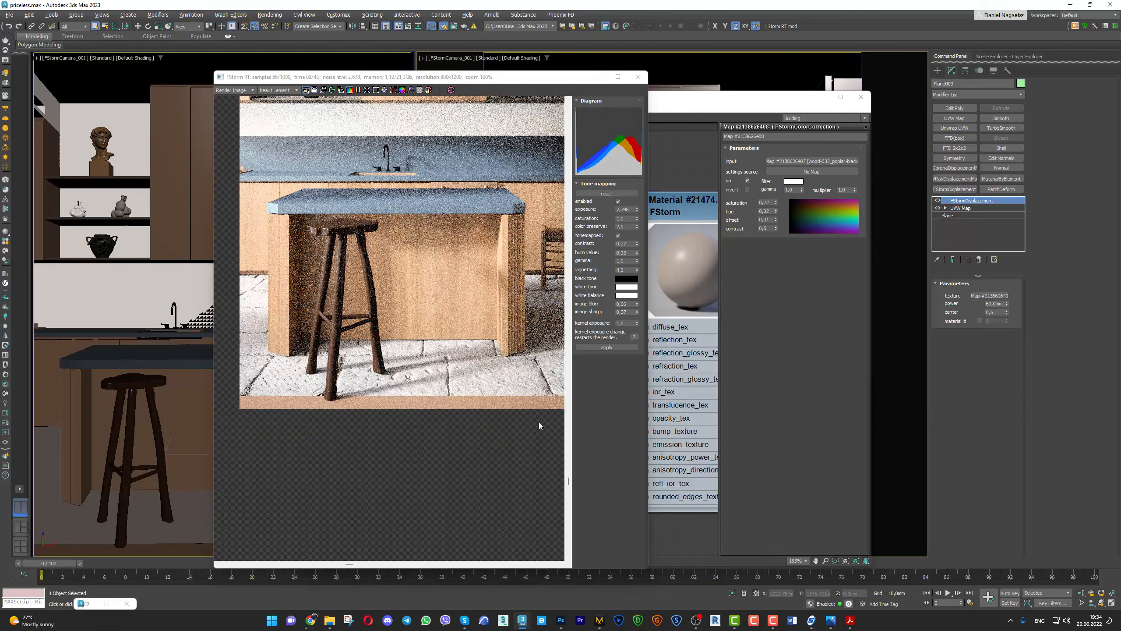
# Set the power of the floor's FStormDisplacement to 40 mm and check the stone relief in the render
pyautogui.scroll(-2, 446, 391)
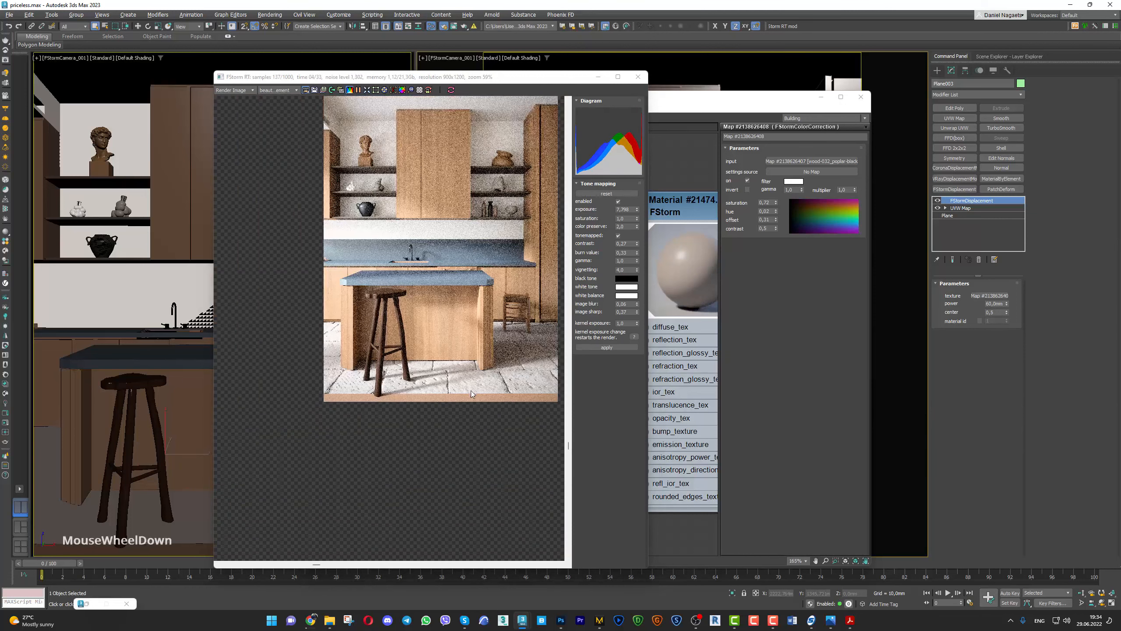
pyautogui.scroll(3, 523, 380)
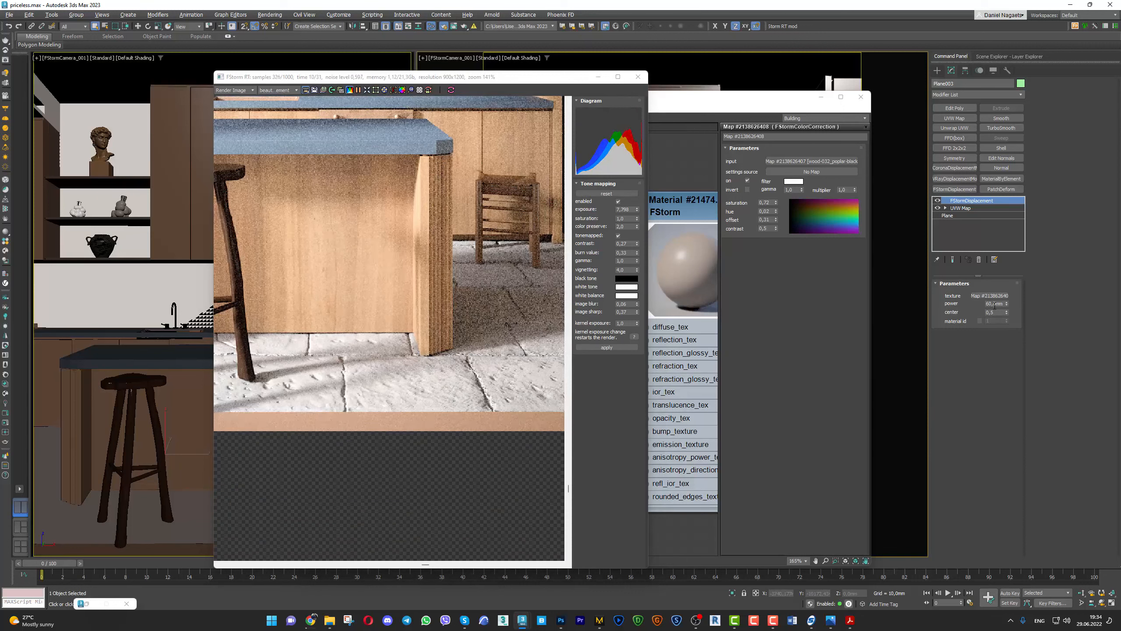
pyautogui.moveTo(1007, 304); pyautogui.dragTo(936, 317)
pyautogui.write('40')
pyautogui.press('Return')
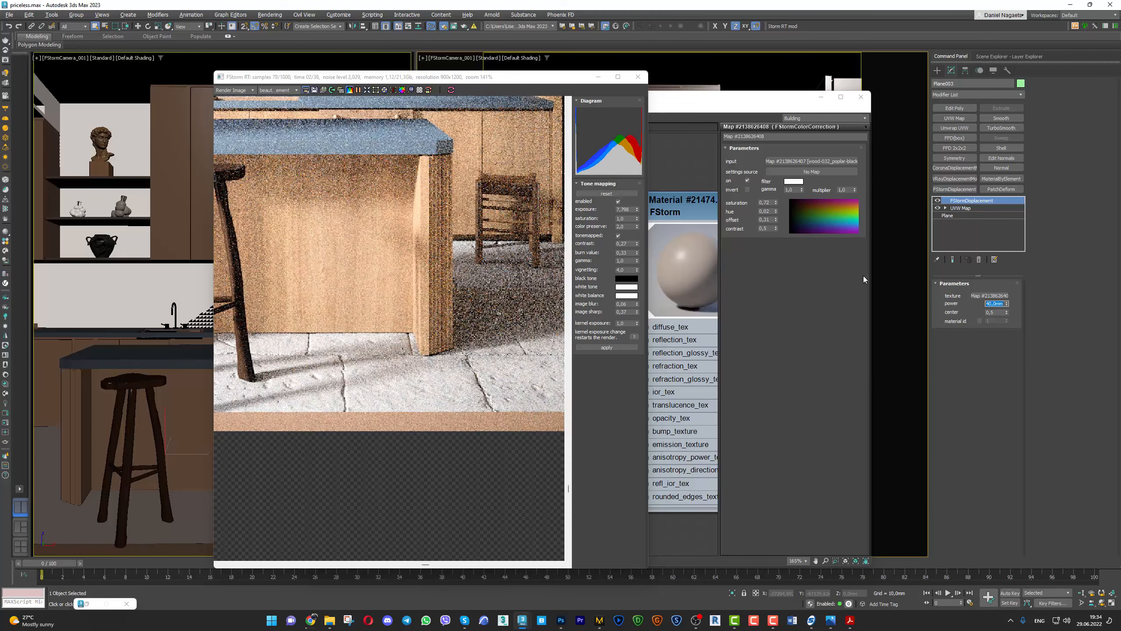
pyautogui.scroll(-4, 461, 409)
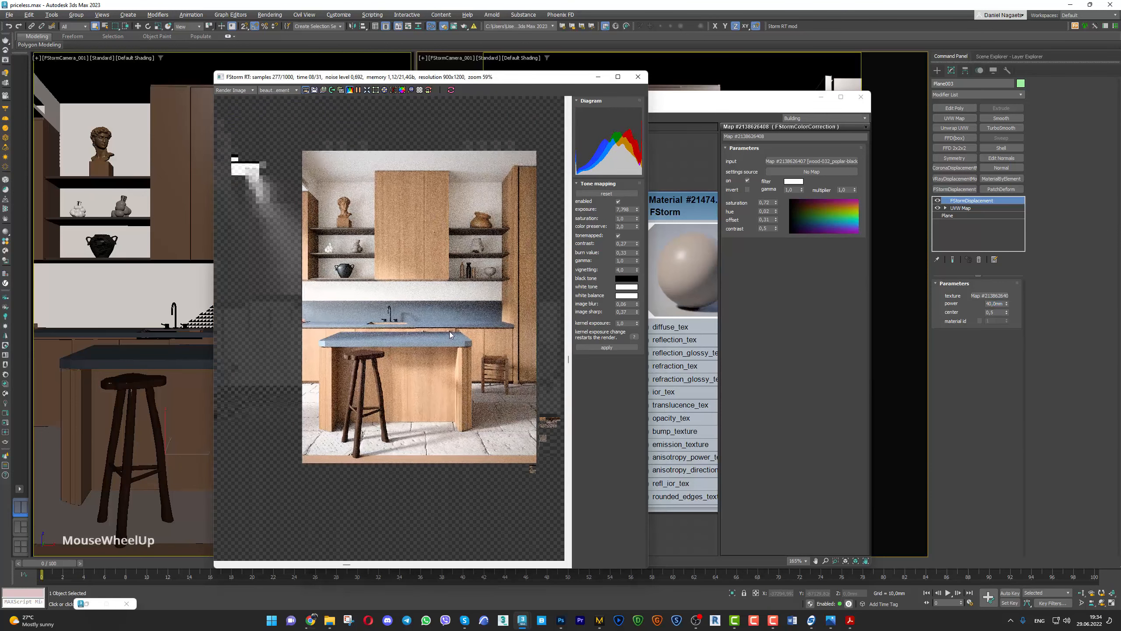
pyautogui.scroll(2, 451, 328)
pyautogui.moveTo(451, 329); pyautogui.dragTo(452, 333, button='middle')
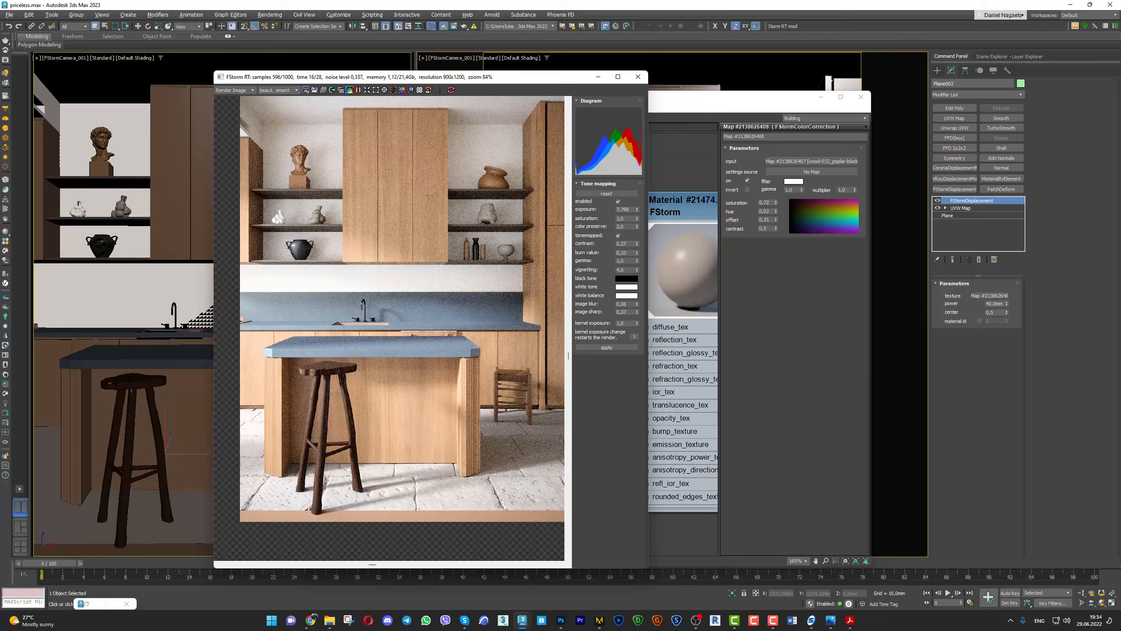
pyautogui.moveTo(454, 373); pyautogui.dragTo(449, 416, button='middle')
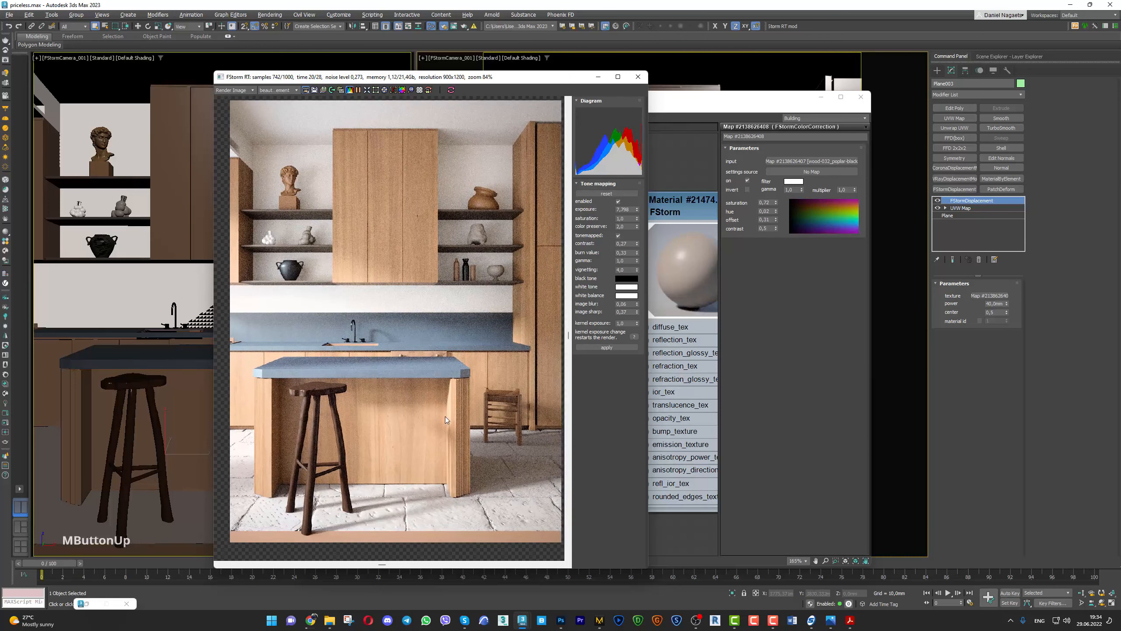
# Move the render window clear of the material editor and select the wood's FStormColorCorrection node in the Furniture view
pyautogui.middleClick(451, 123)
pyautogui.click(461, 126)
pyautogui.moveTo(370, 78); pyautogui.dragTo(210, 56)
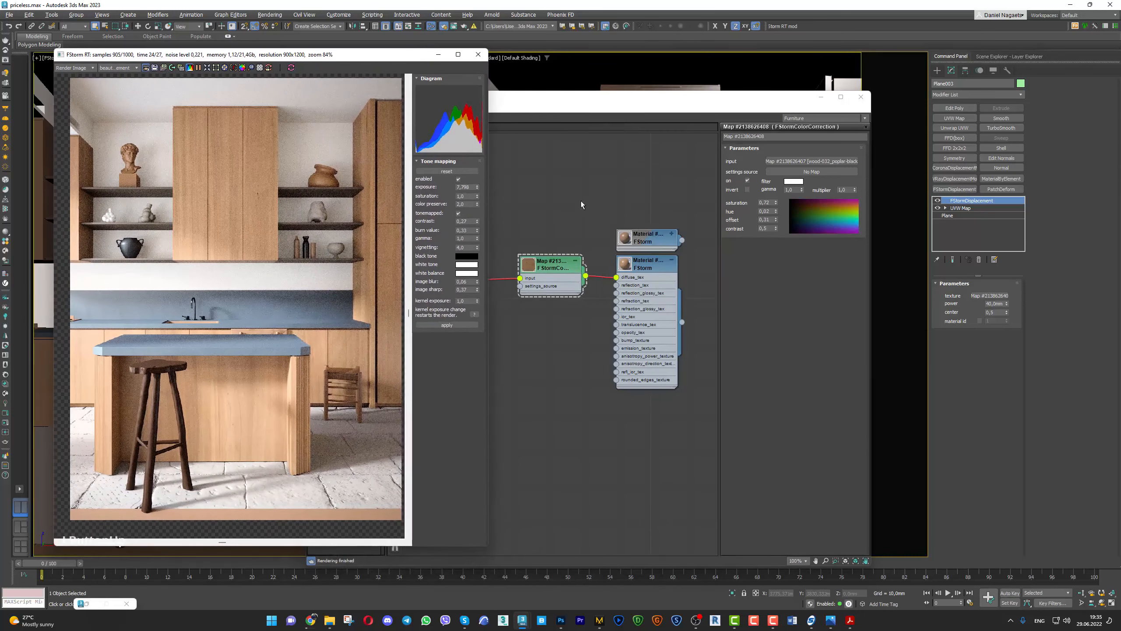
pyautogui.click(581, 200)
pyautogui.click(554, 270)
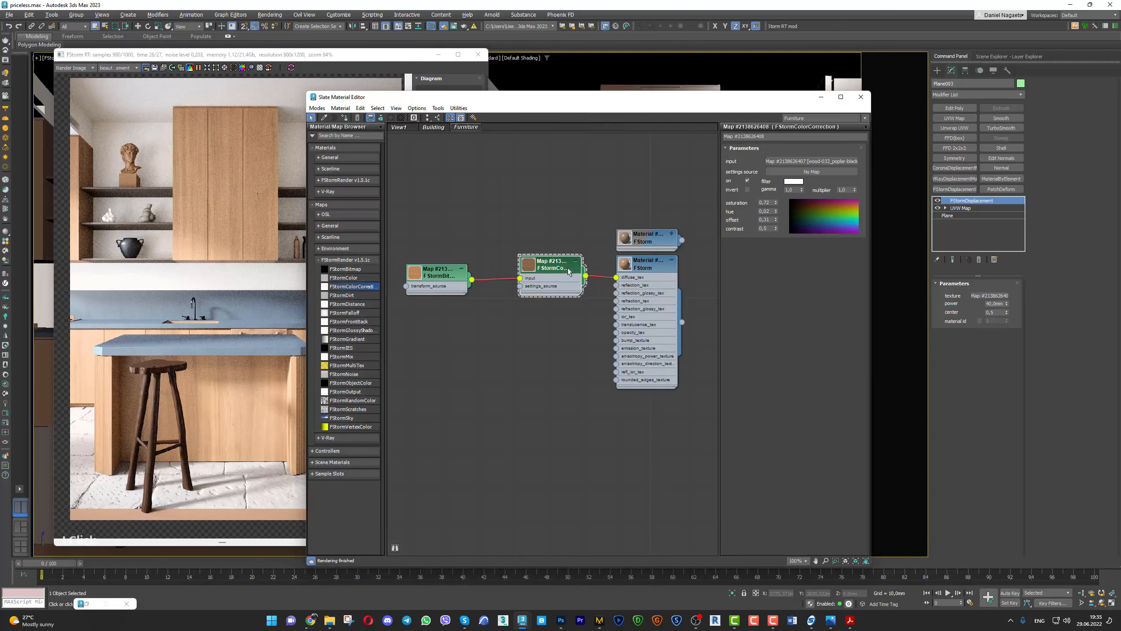
# Try saturation values of 0.6 and 0.66 in the wood's FStormColorCorrection map
pyautogui.click(775, 203)
pyautogui.click(267, 48)
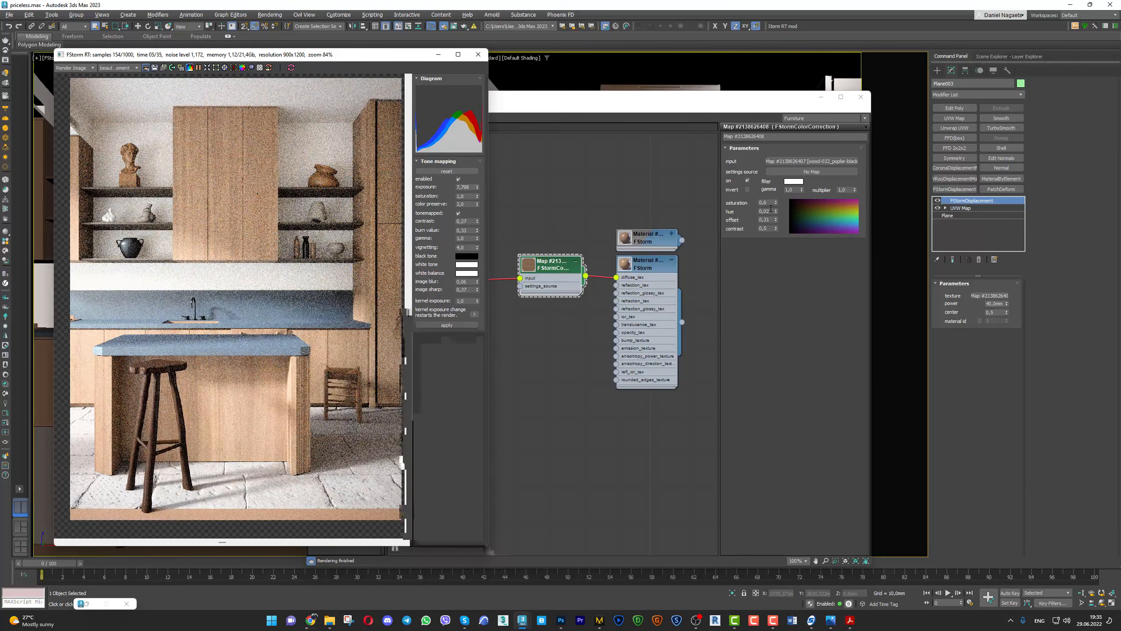
pyautogui.write('6')
pyautogui.press('Return')
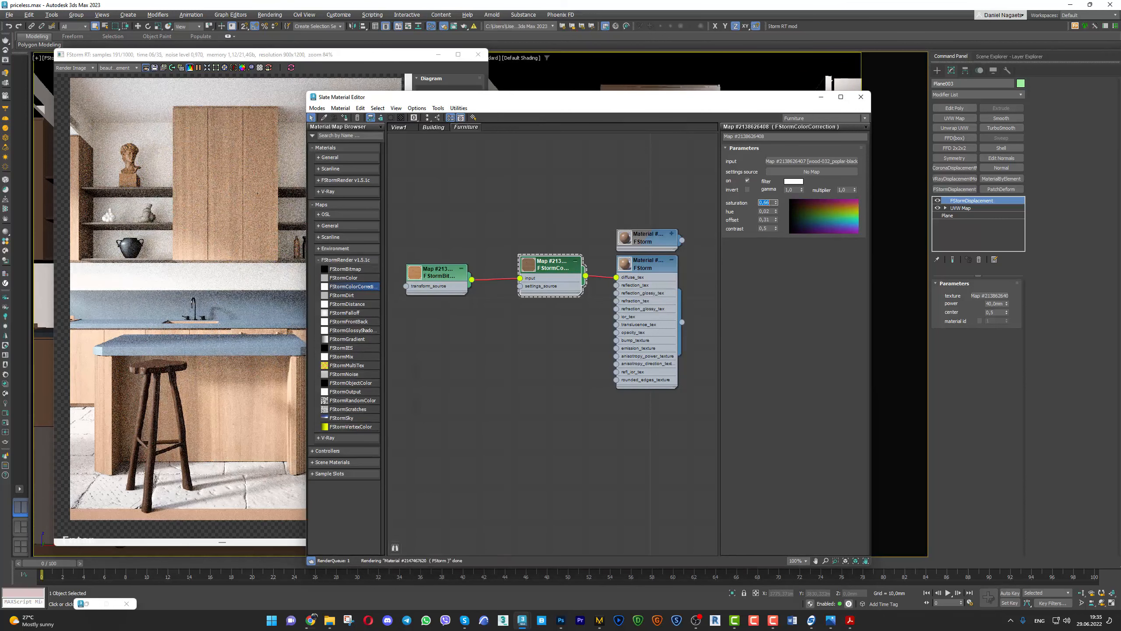
# Try different hue values, including 0.01, for the wood's color correction and compare the cabinet tone in the render
pyautogui.click(768, 211)
pyautogui.press('BackSpace')
pyautogui.write('4')
pyautogui.press('Return')
pyautogui.click(770, 211)
pyautogui.press('BackSpace')
pyautogui.press('BackSpace')
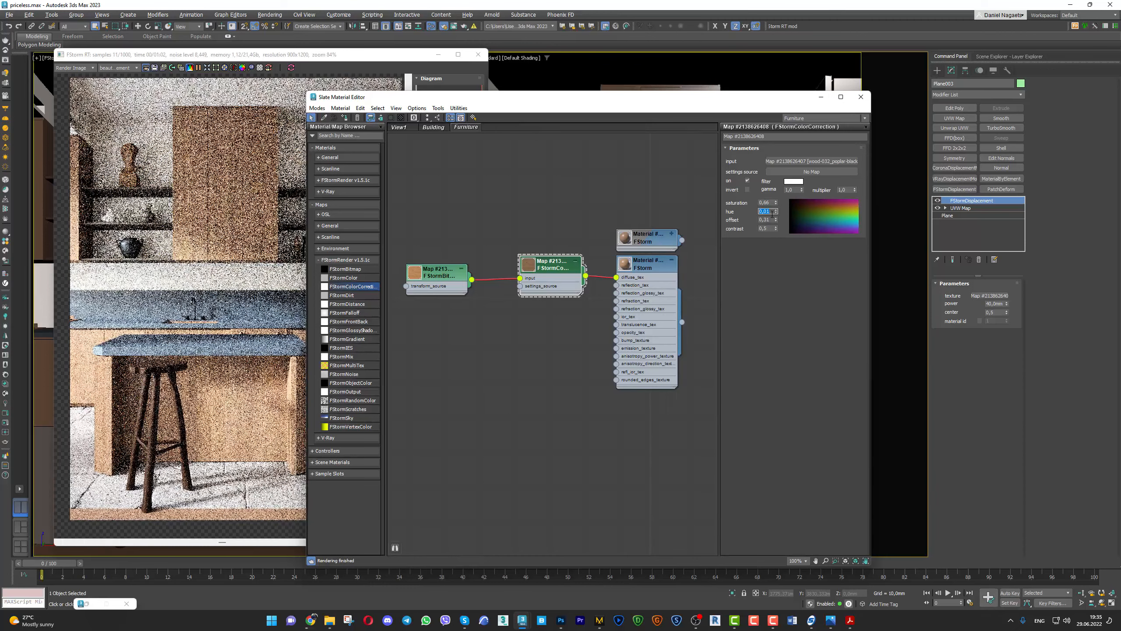
pyautogui.middleClick(185, 283)
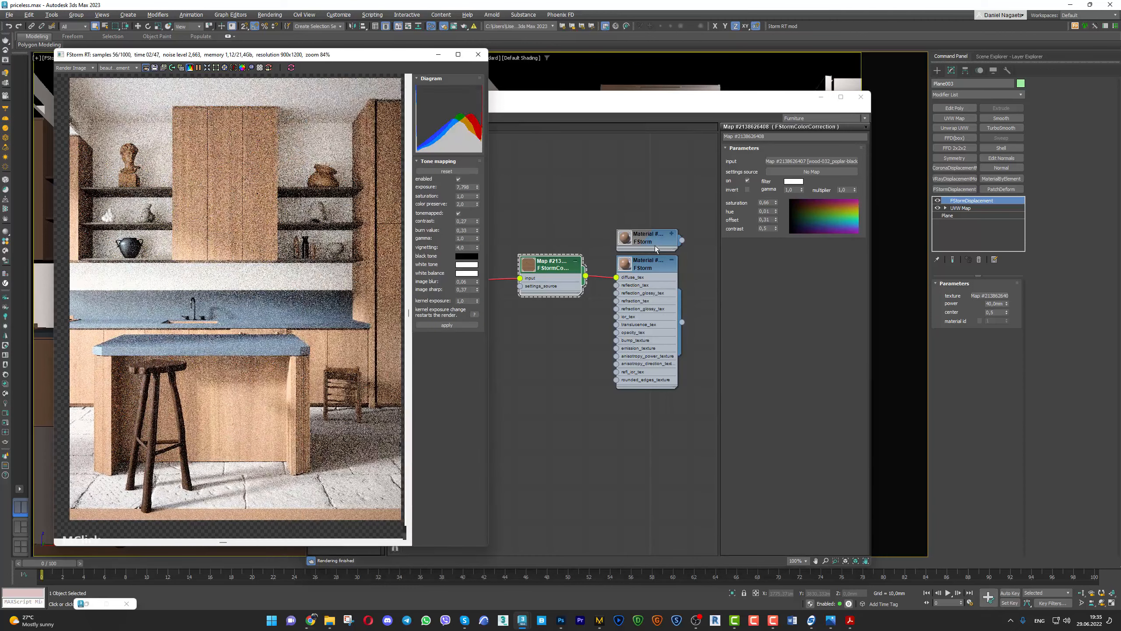
# Set the hue to 0.02 and the saturation to 0.6 in the wood's FStormColorCorrection map
pyautogui.click(768, 211)
pyautogui.press('Return')
pyautogui.click(767, 202)
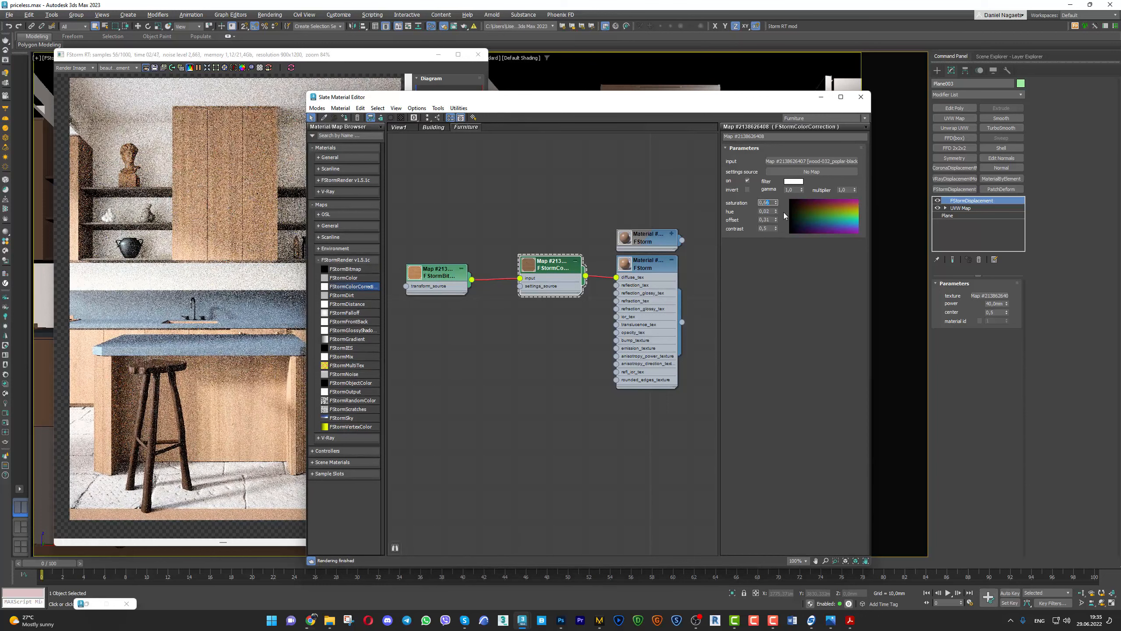
pyautogui.write('0,67')
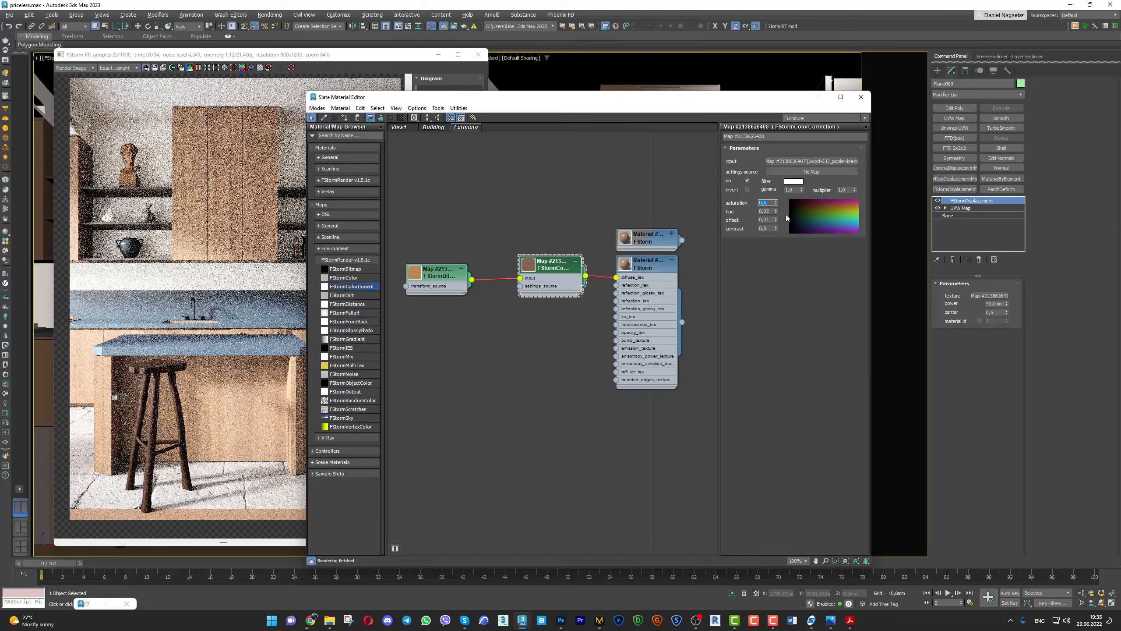
pyautogui.middleClick(175, 347)
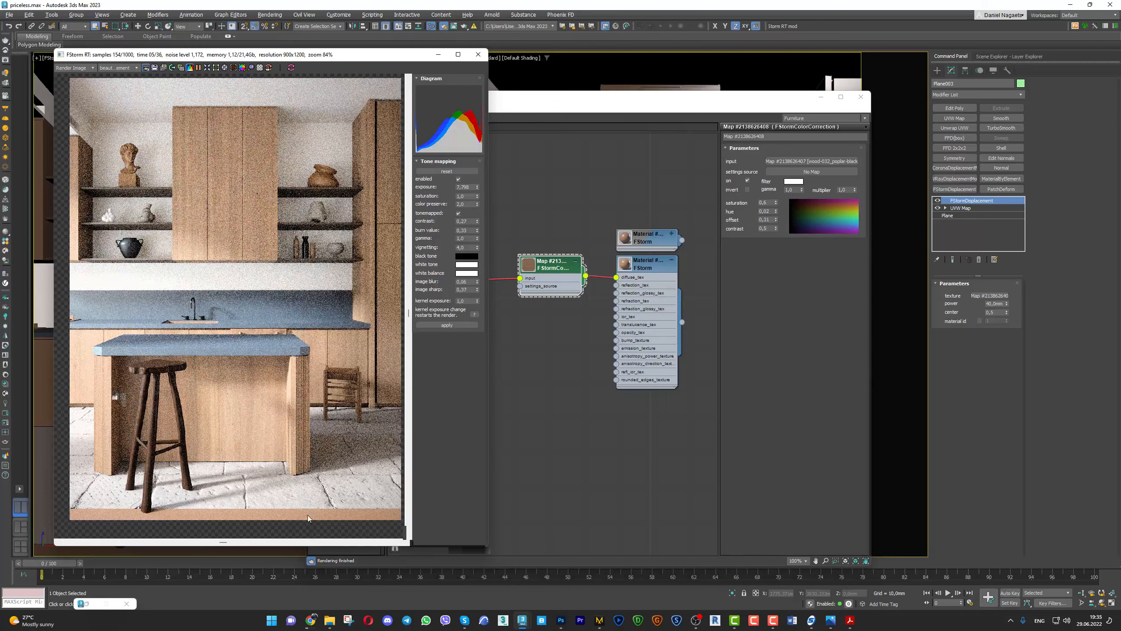
# Switch to textures.com in Chrome and close the Lacquered Birch Wood Veneer details to return to the PBR Materials catalogue
pyautogui.moveTo(311, 620)
pyautogui.moveTo(356, 583)
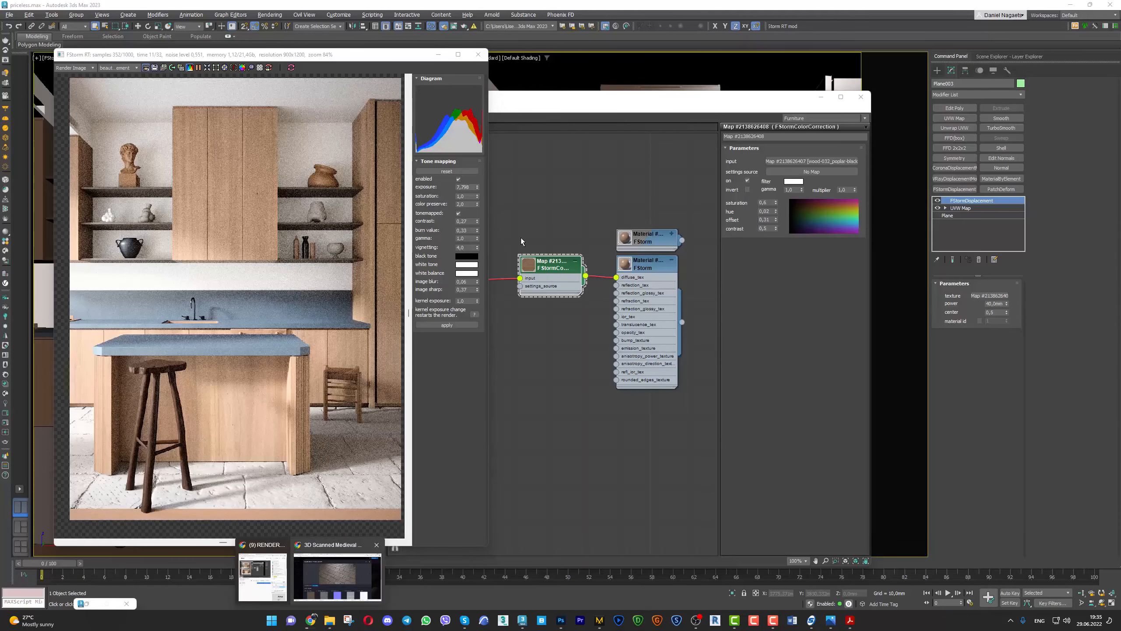
pyautogui.click(314, 582)
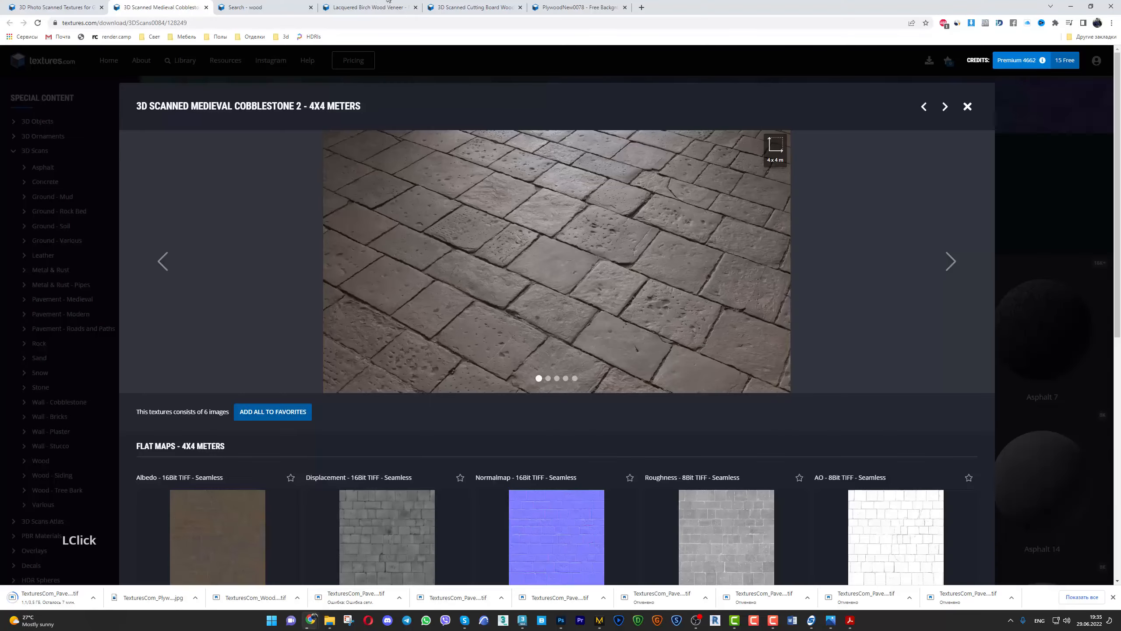
pyautogui.click(357, 7)
pyautogui.click(966, 107)
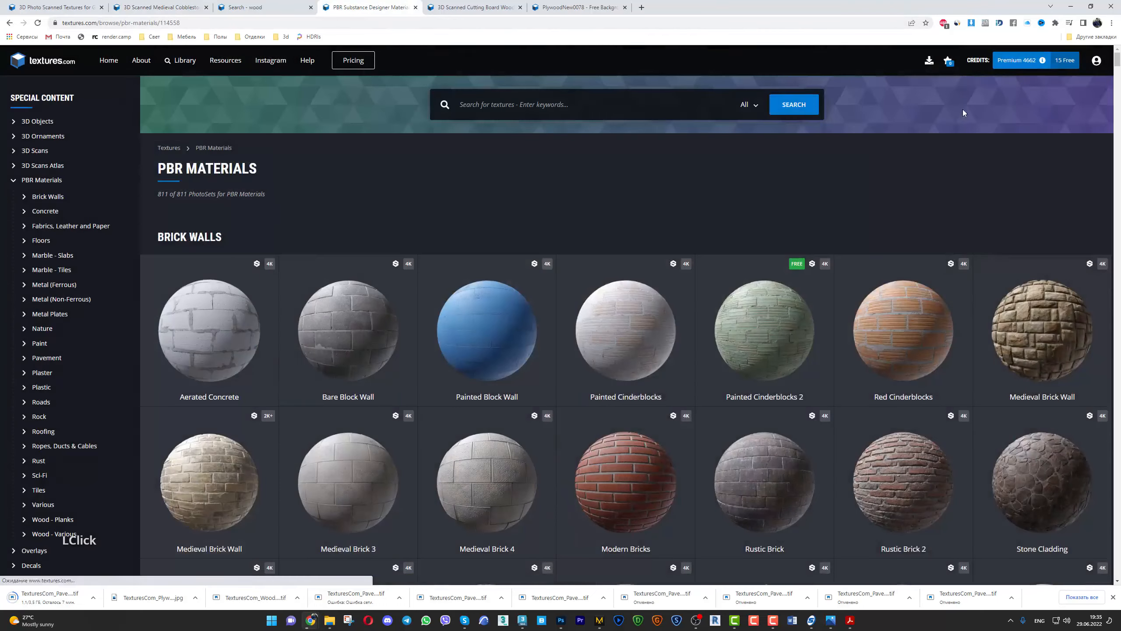
# Examine the stone countertop, its ribbed edge and the backsplash up close in the kitchen reference photo
pyautogui.click(830, 620)
pyautogui.scroll(8, 801, 368)
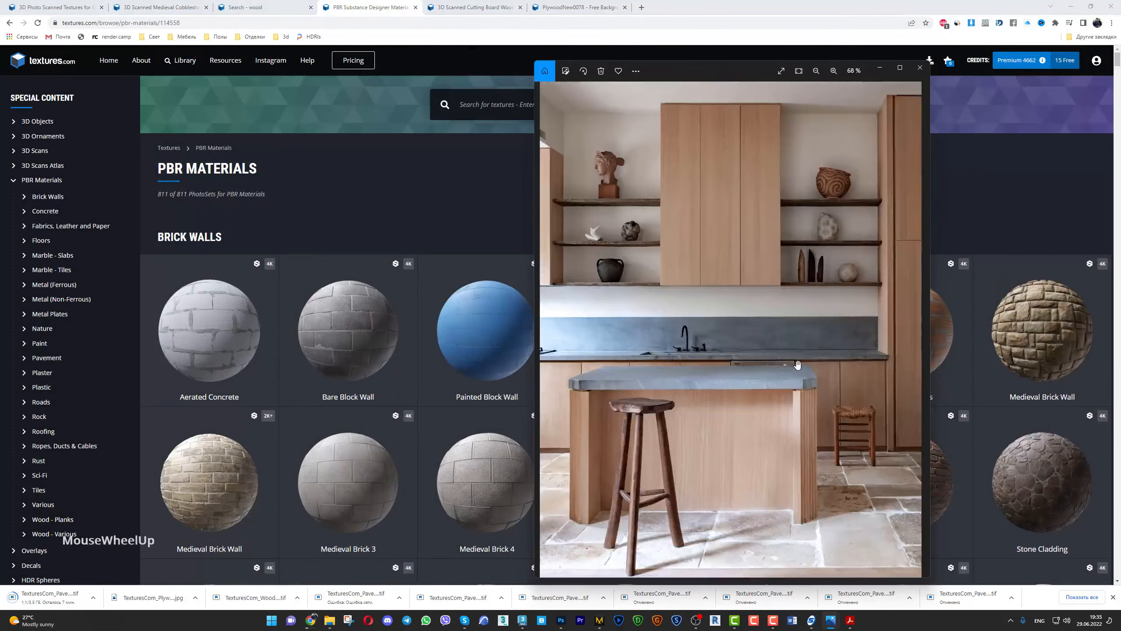
pyautogui.scroll(-3, 744, 346)
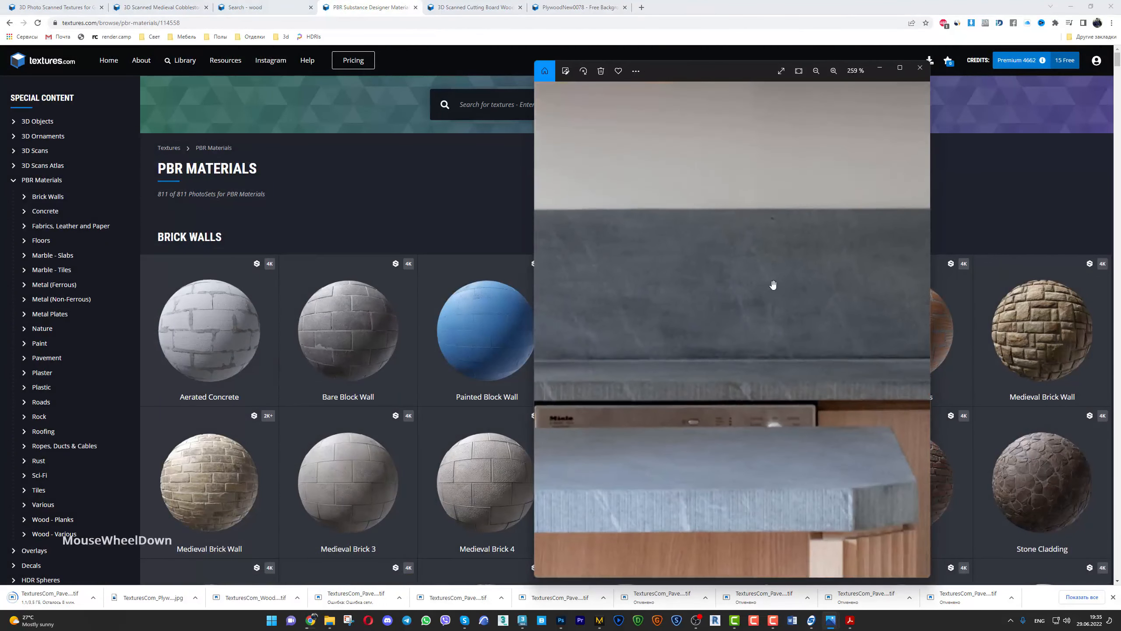
pyautogui.scroll(-10, 773, 284)
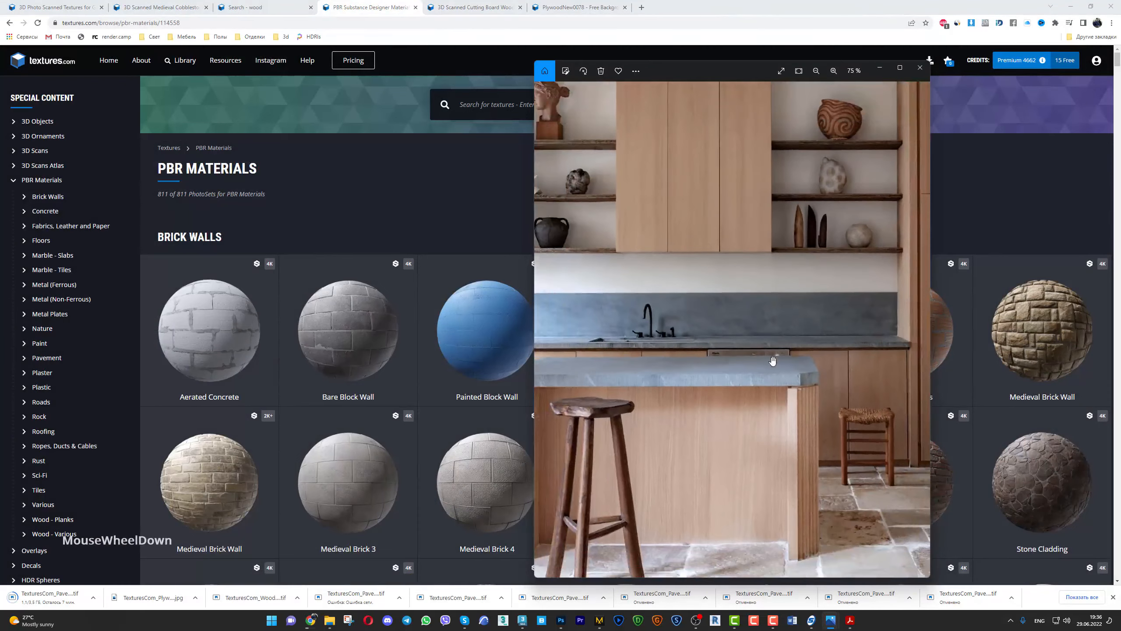
pyautogui.scroll(7, 780, 356)
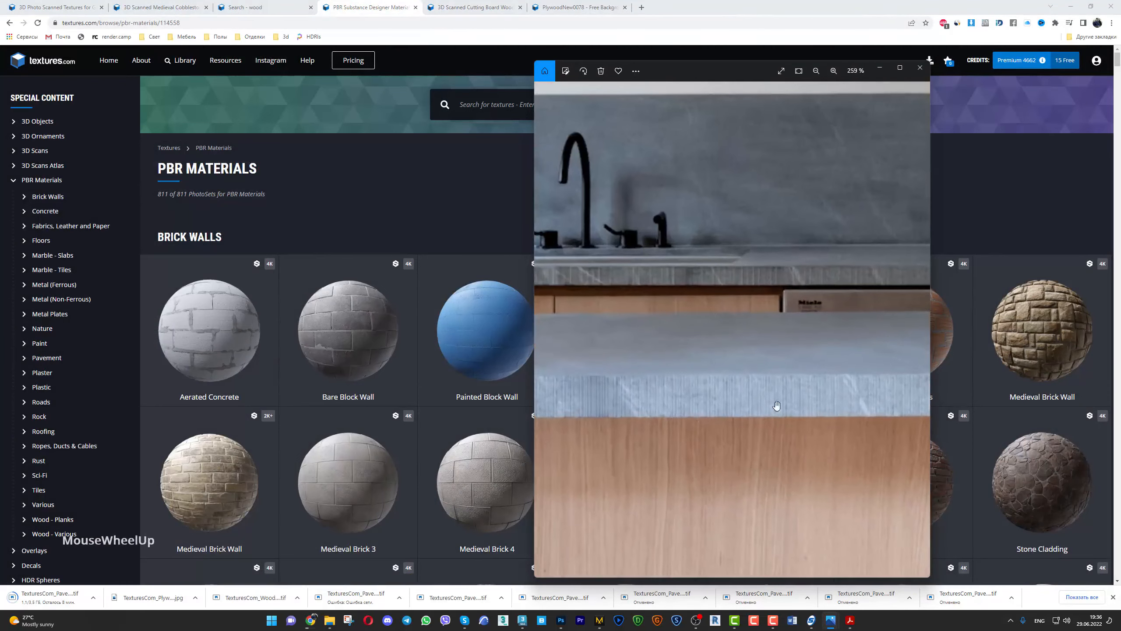
pyautogui.moveTo(824, 406); pyautogui.dragTo(730, 412, button='middle')
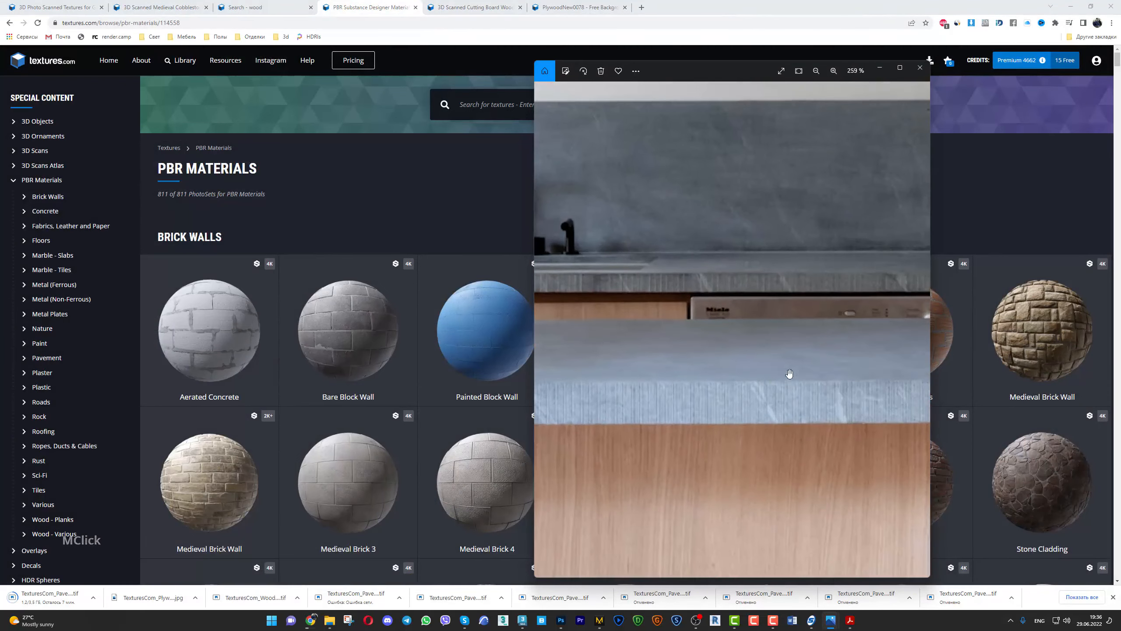
pyautogui.scroll(-3, 825, 417)
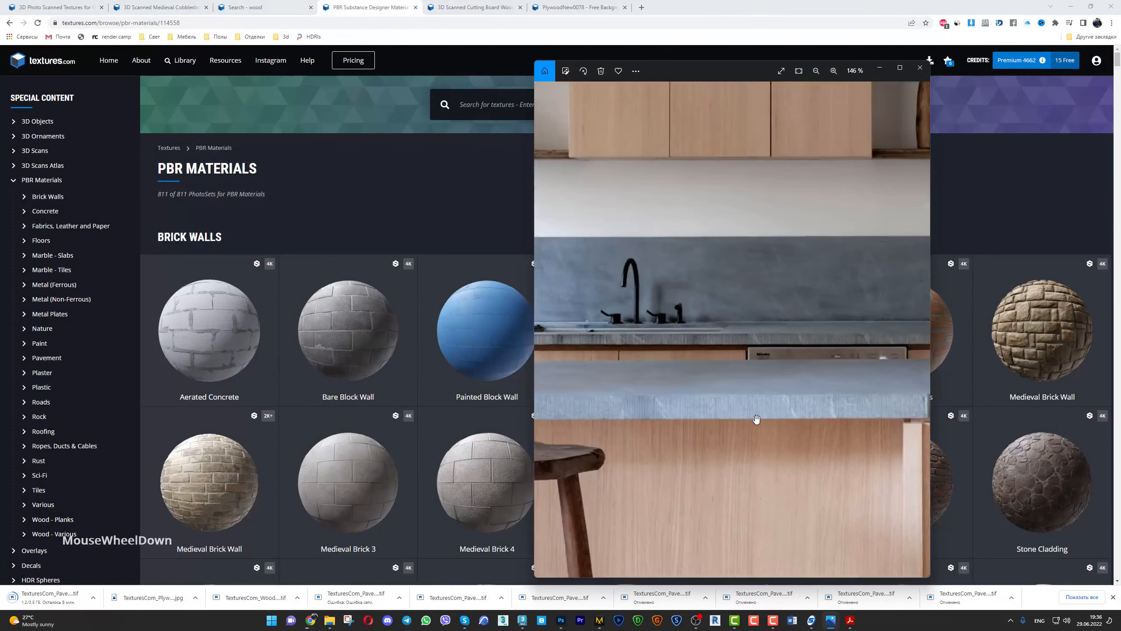
pyautogui.moveTo(806, 416); pyautogui.dragTo(602, 435)
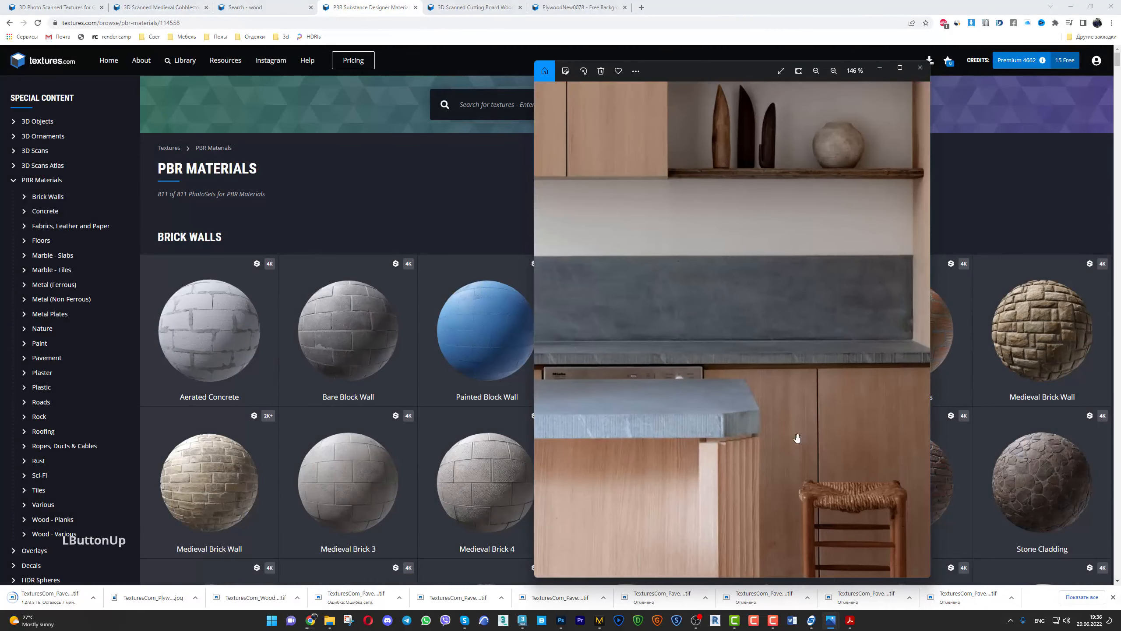
pyautogui.scroll(-2, 708, 446)
pyautogui.moveTo(704, 445); pyautogui.dragTo(841, 430)
pyautogui.scroll(1, 560, 439)
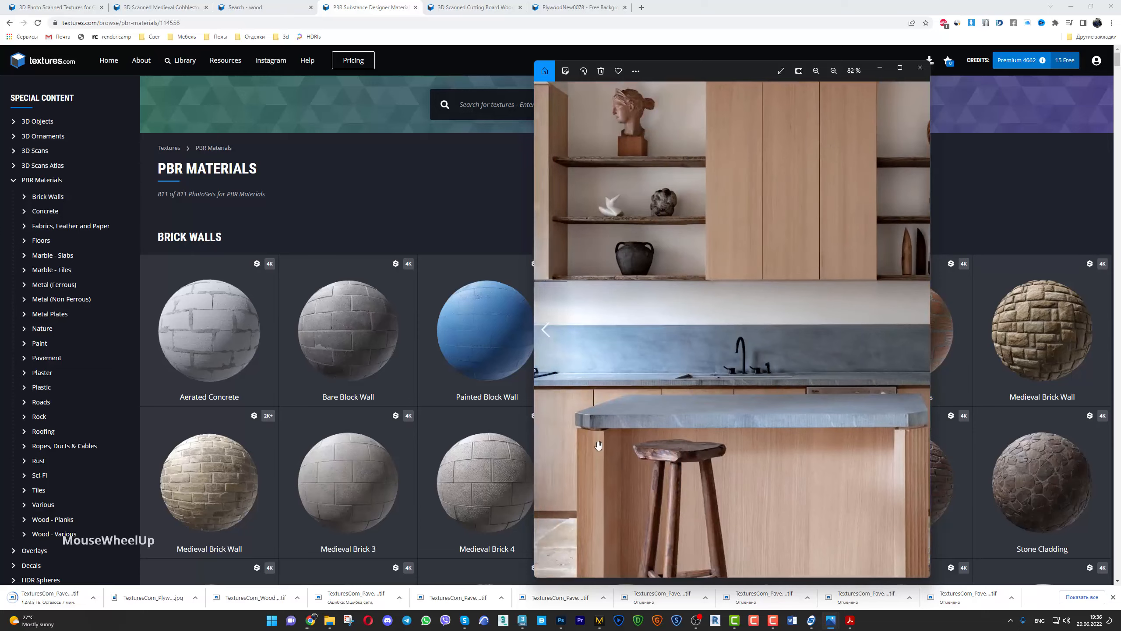
pyautogui.scroll(5, 561, 439)
pyautogui.scroll(-1, 698, 415)
pyautogui.scroll(-2, 698, 415)
pyautogui.scroll(-2, 768, 428)
pyautogui.scroll(-1, 789, 427)
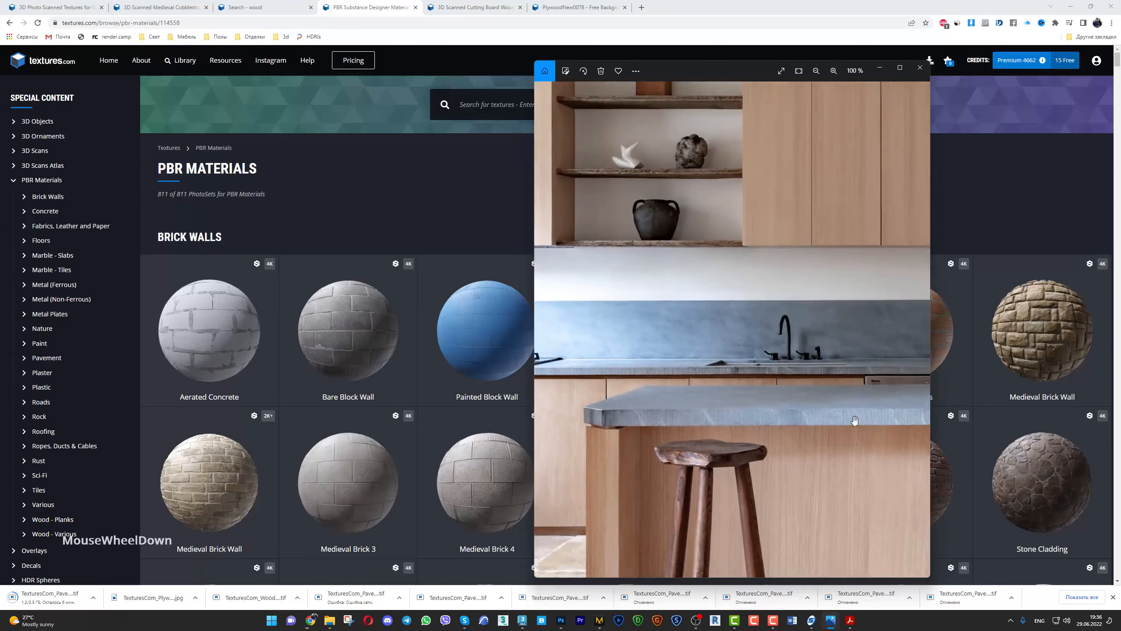
pyautogui.scroll(-2, 720, 349)
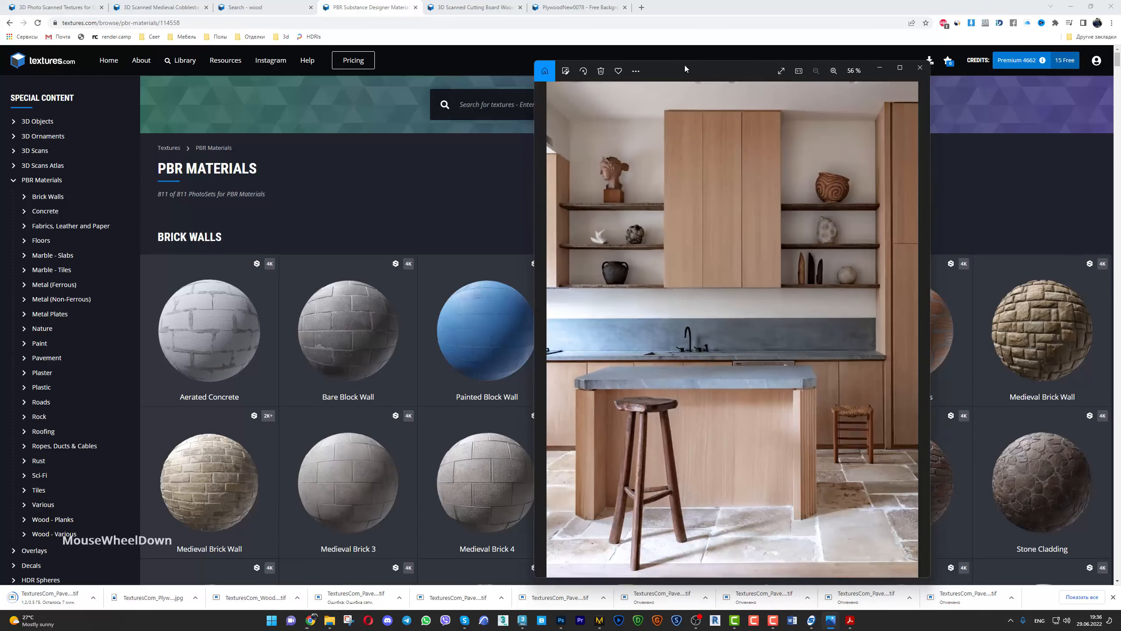
# Search the textures.com library for marble
pyautogui.click(603, 107)
pyautogui.click(603, 108)
pyautogui.click(603, 108)
pyautogui.write('marble')
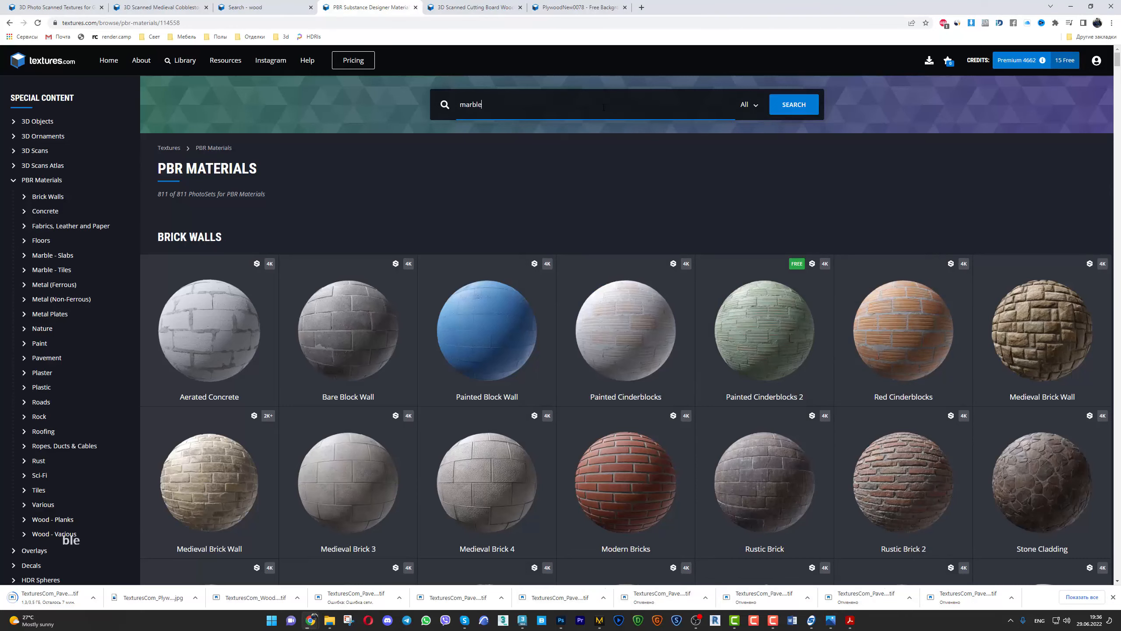
pyautogui.press('Return')
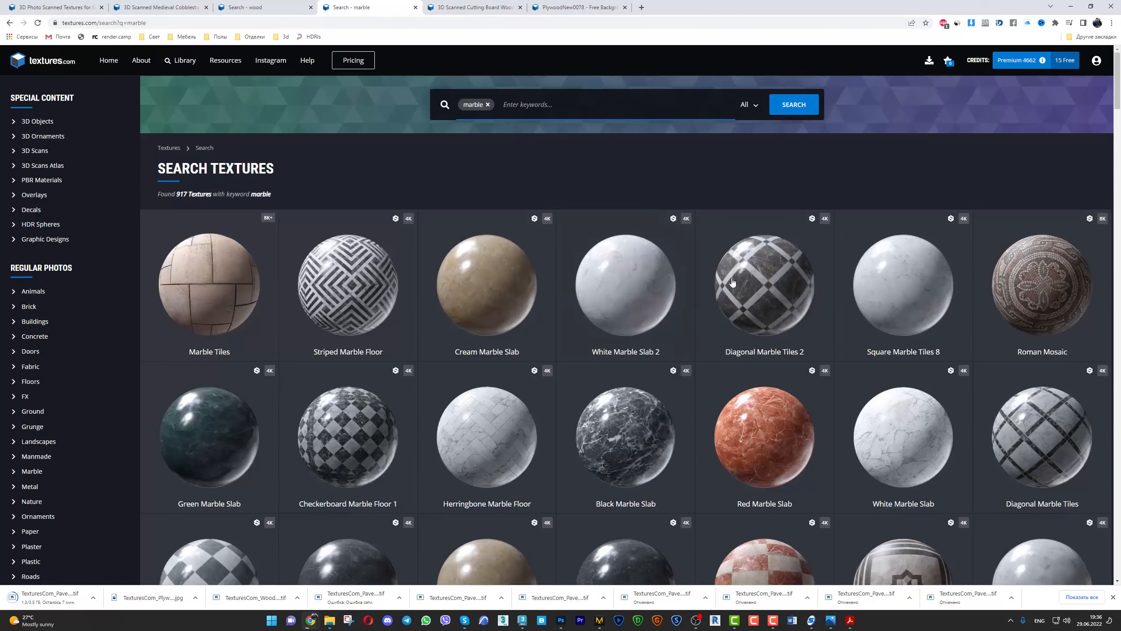
# Find Square Marble Tiles 7 in the marble results and open its details in a separate browser tab
pyautogui.scroll(-8, 751, 278)
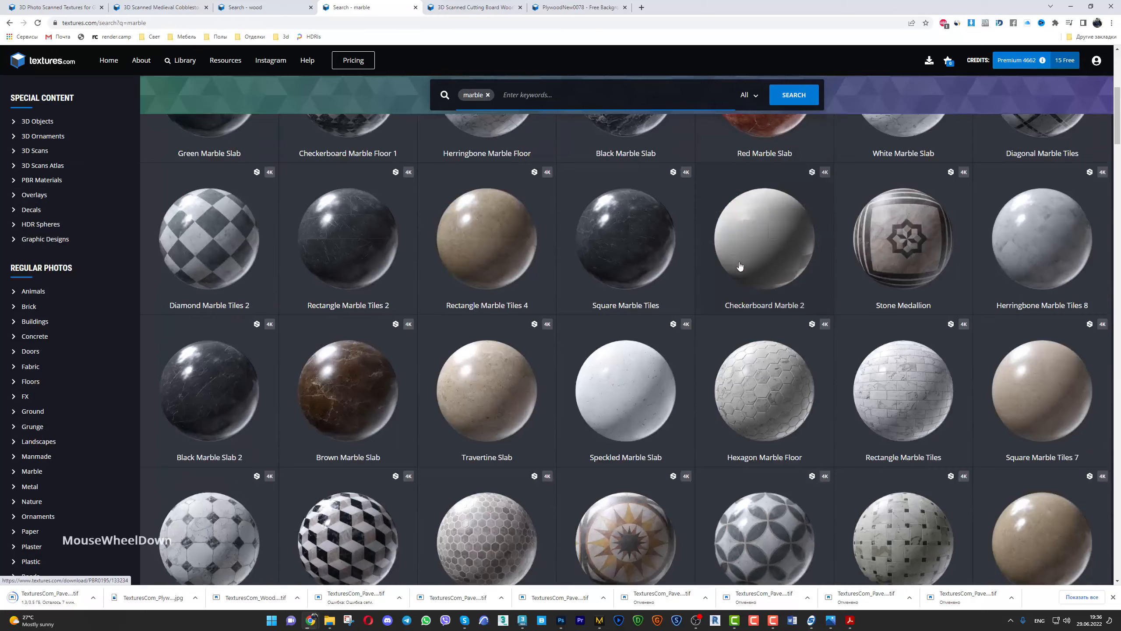
pyautogui.scroll(-5, 740, 267)
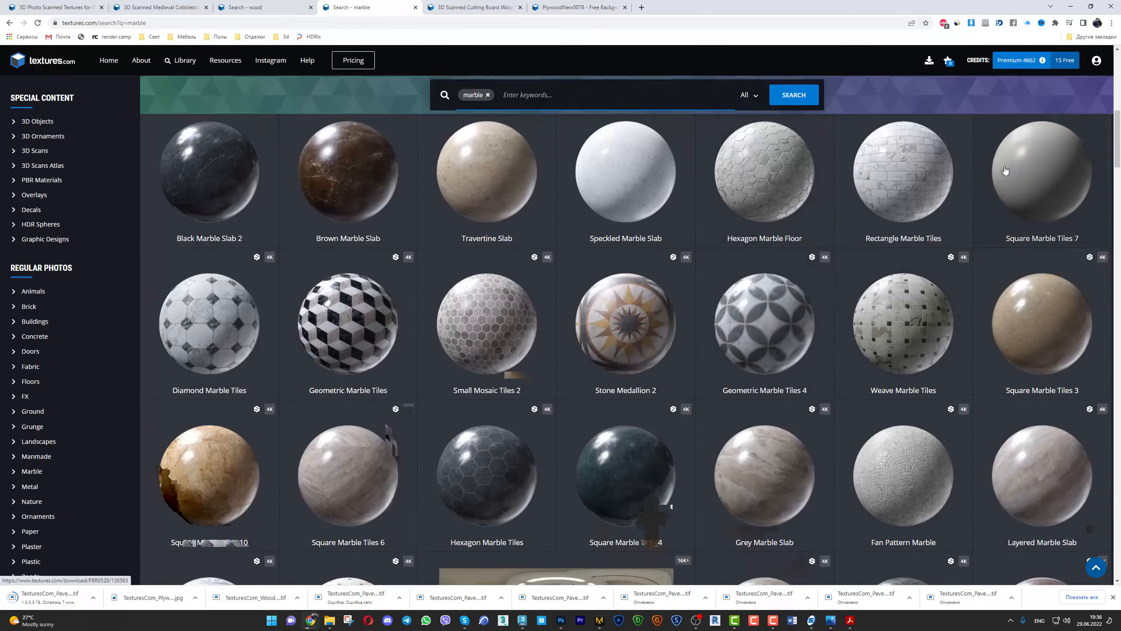
pyautogui.rightClick(1013, 186)
pyautogui.click(977, 193)
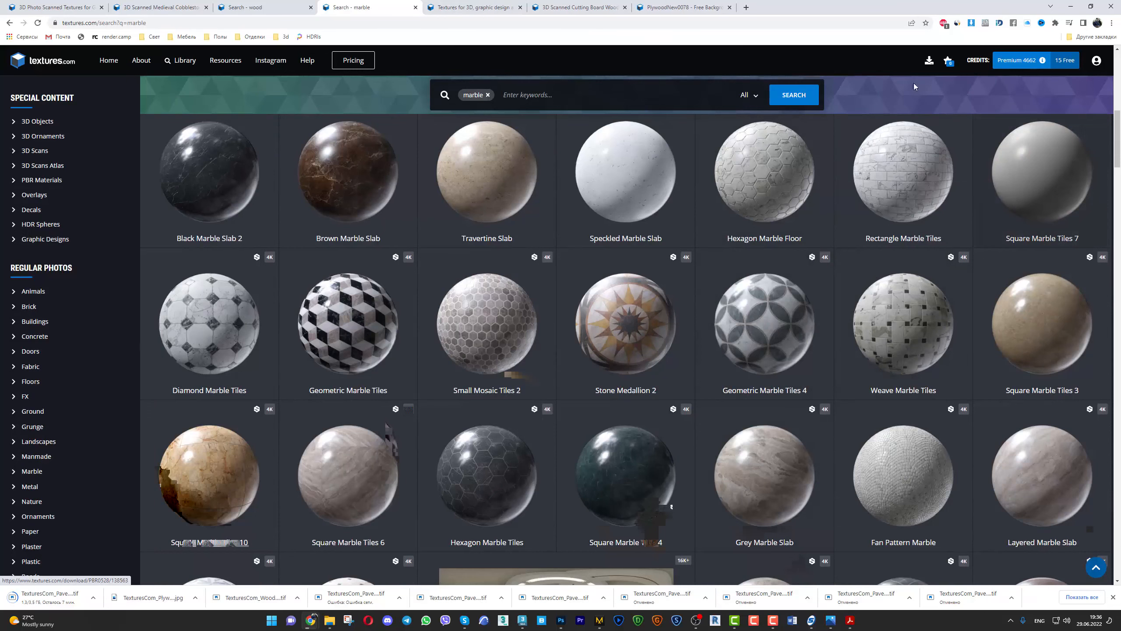
pyautogui.click(473, 7)
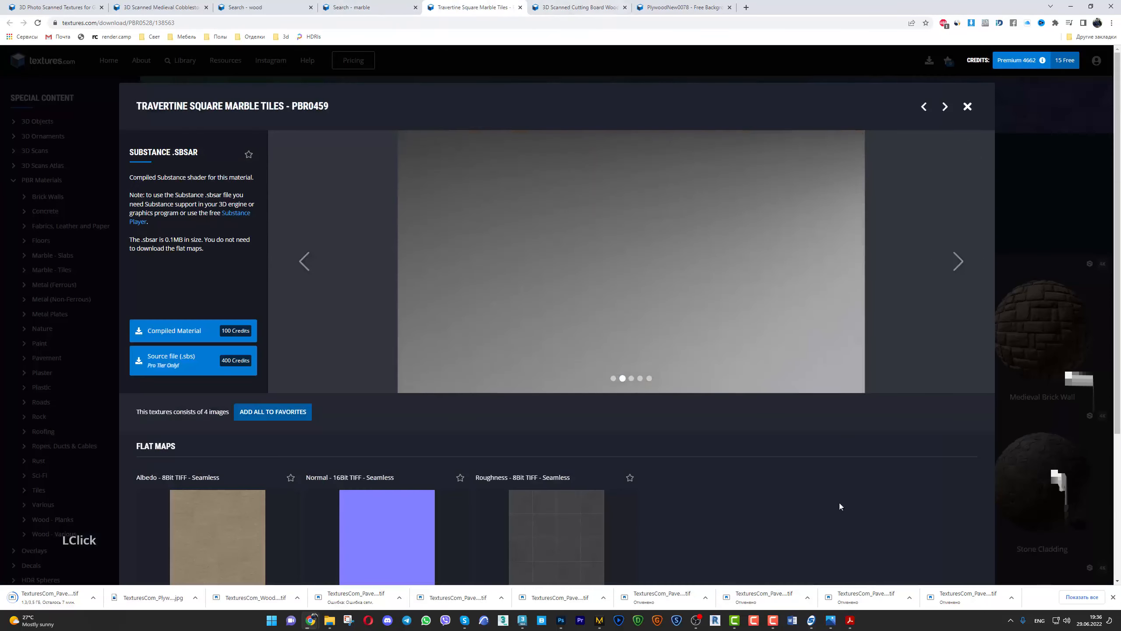
# Download the 4096x4096 albedo map of the travertine marble tiles to the desktop
pyautogui.scroll(-4, 667, 417)
pyautogui.click(291, 461)
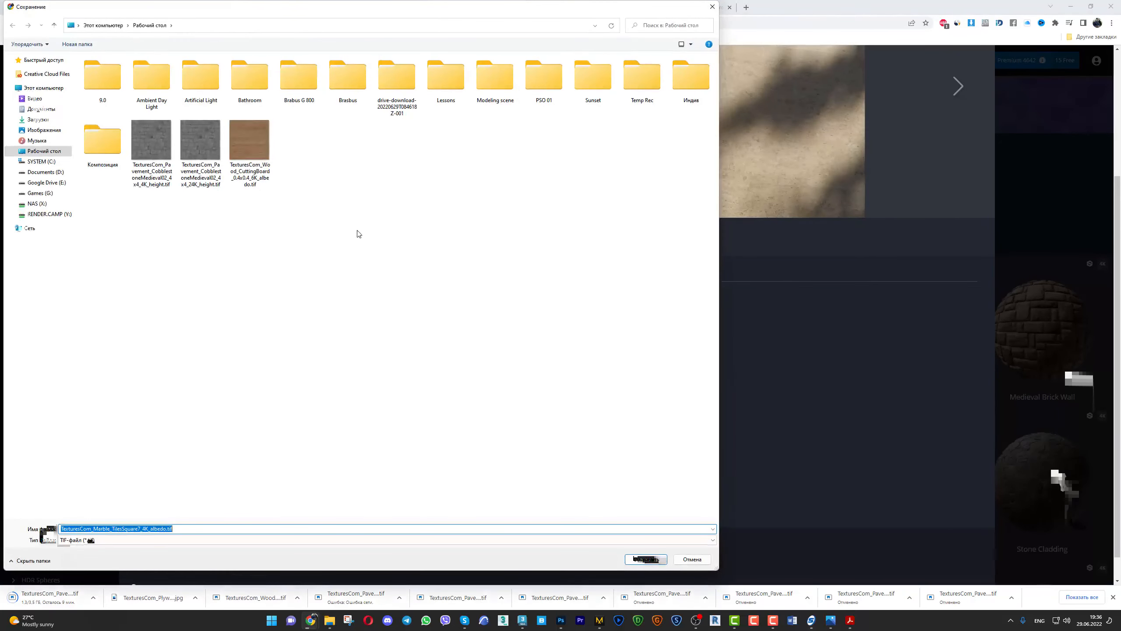
pyautogui.press('Return')
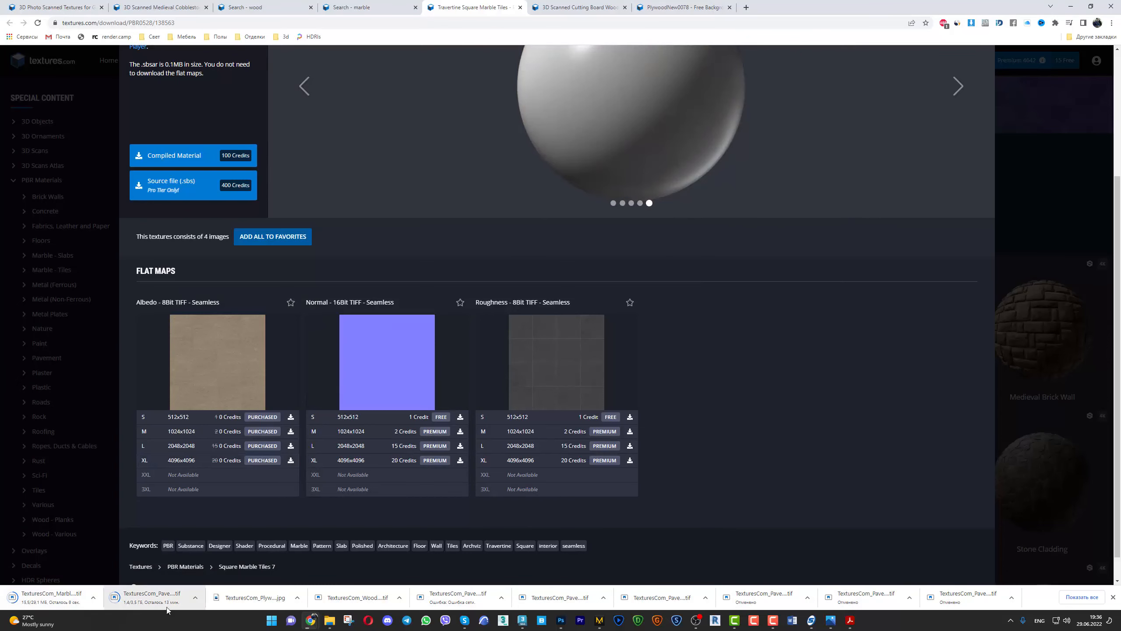
# Download the 8192x8192 albedo map of 3D Scanned Medieval Cobblestone 2 to the desktop
pyautogui.click(169, 7)
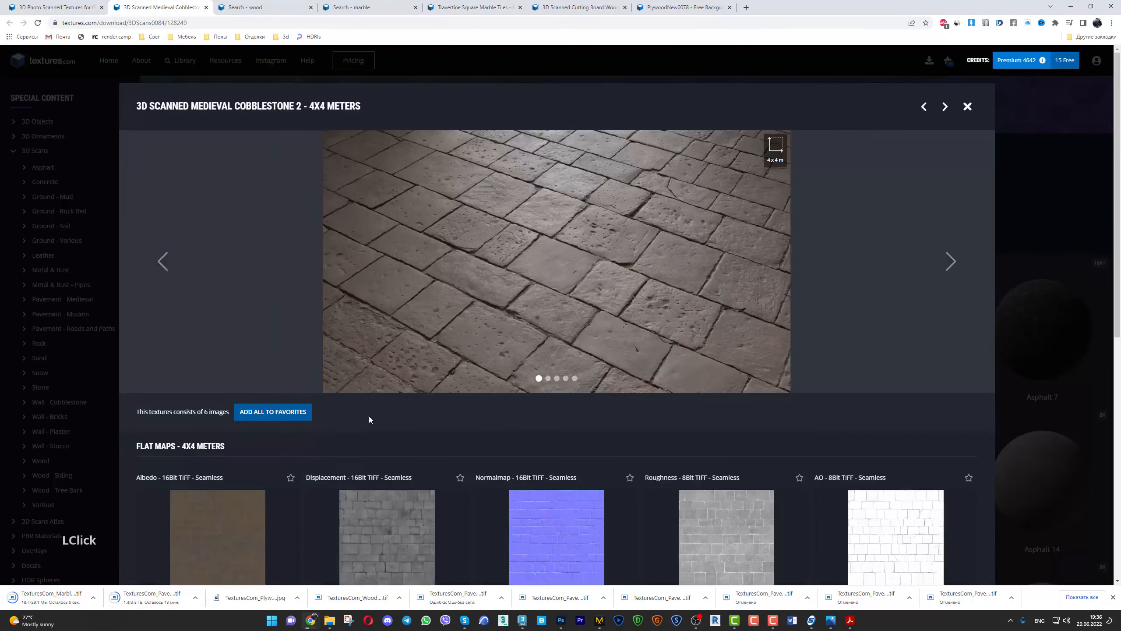
pyautogui.scroll(-4, 370, 403)
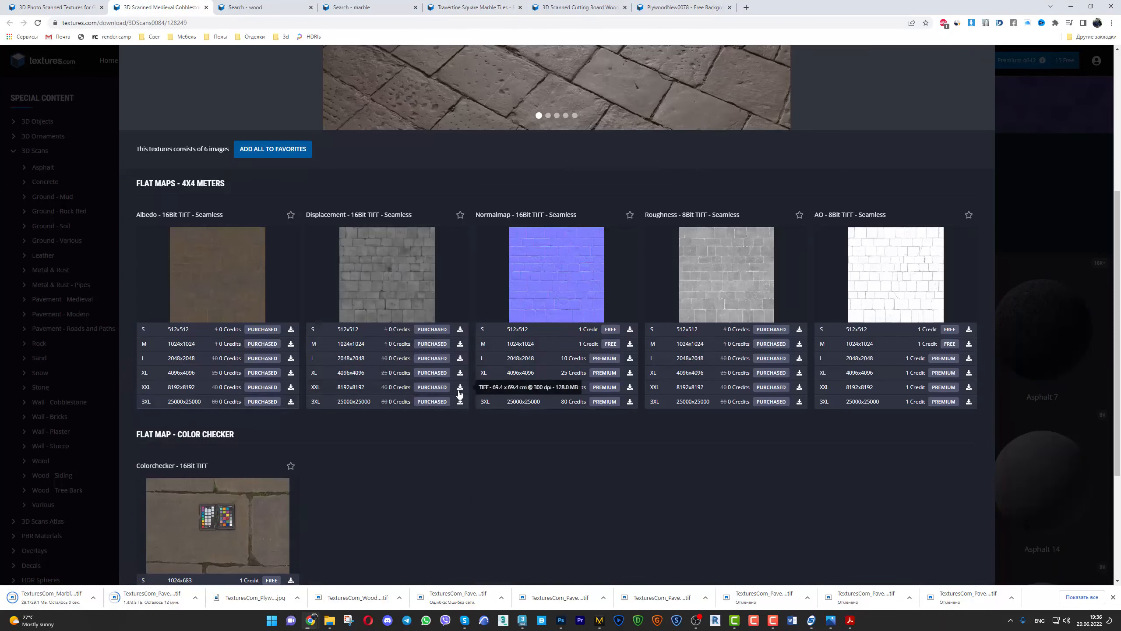
pyautogui.click(290, 389)
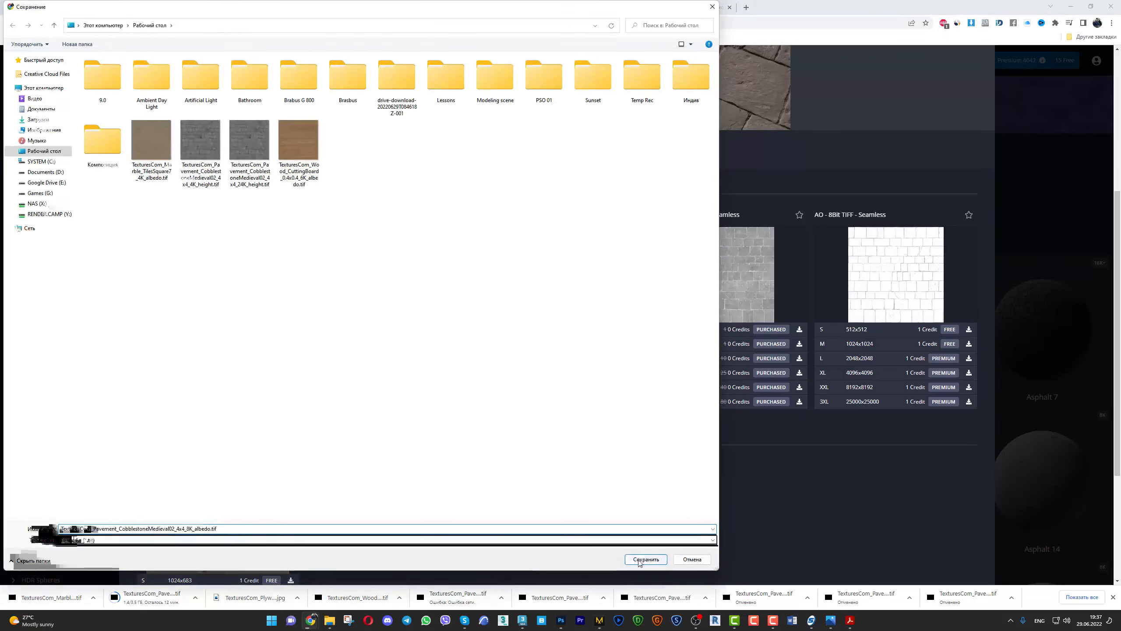
pyautogui.click(639, 560)
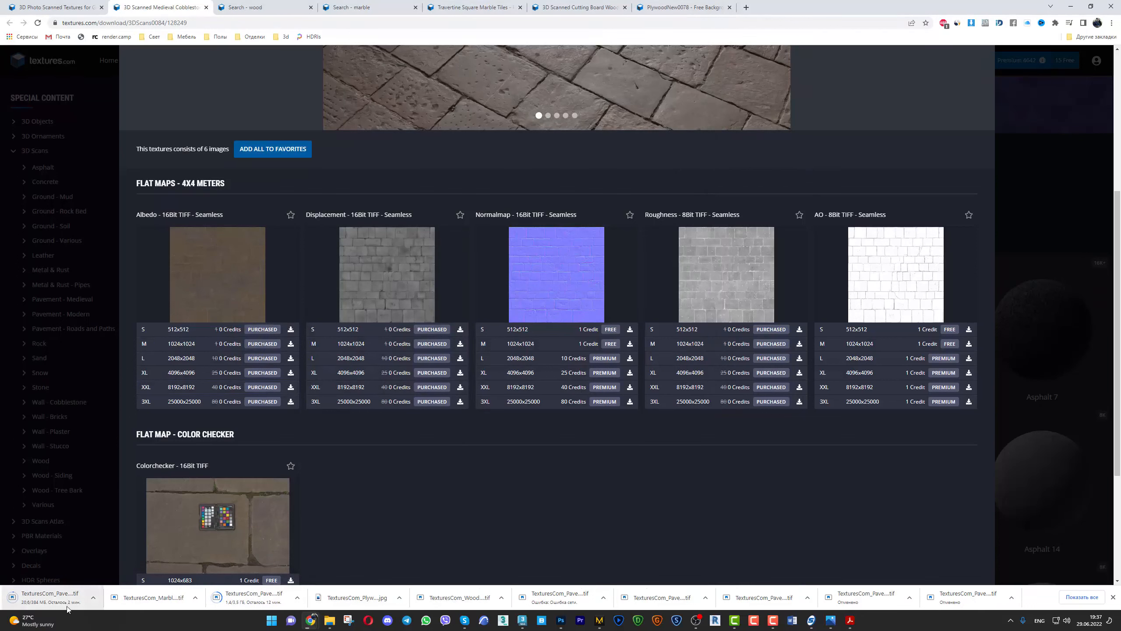
# Cancel the oversized pavement texture download that is still running
pyautogui.click(297, 597)
pyautogui.click(318, 587)
pyautogui.moveTo(296, 320)
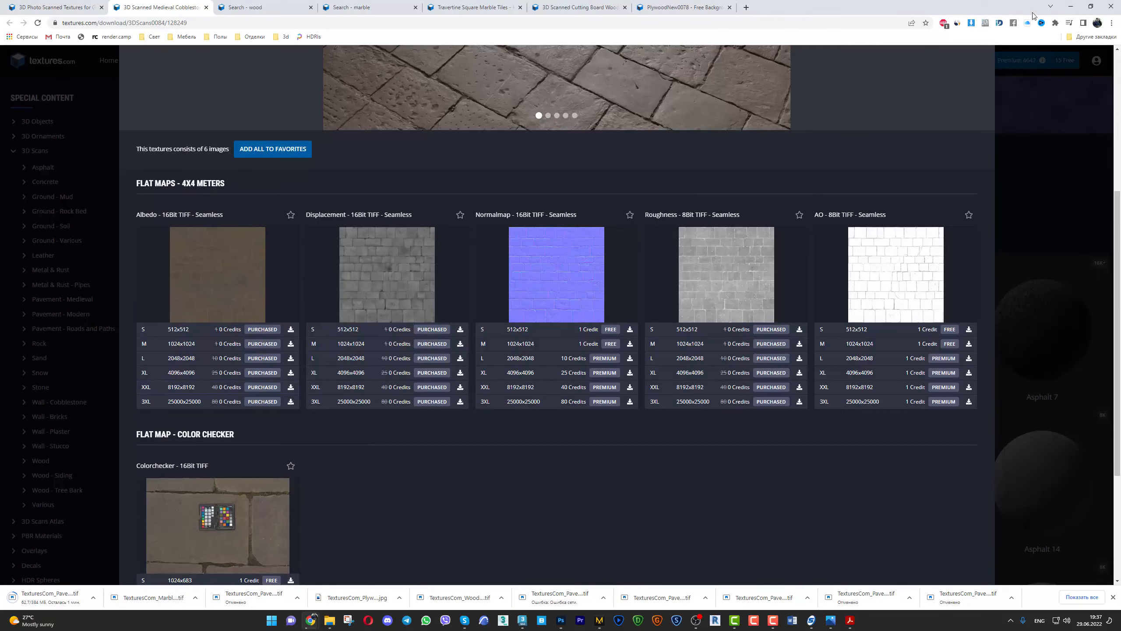
# Switch to 3ds Max and move the Slate Material Editor aside to uncover the render and the viewport
pyautogui.click(1070, 6)
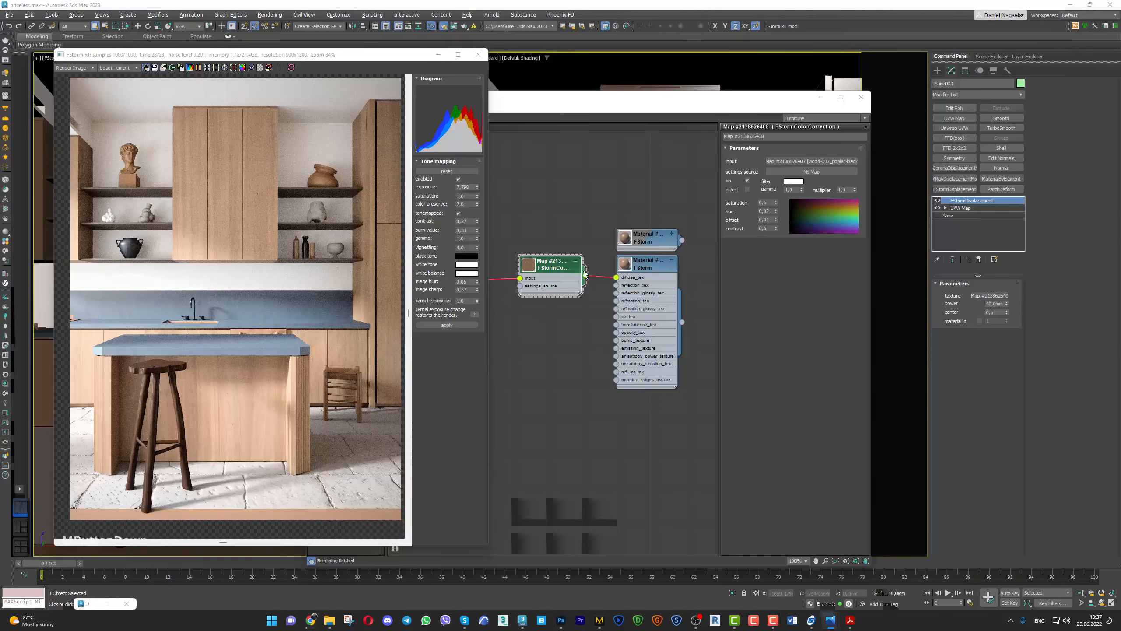
pyautogui.click(566, 267)
pyautogui.scroll(-2, 596, 283)
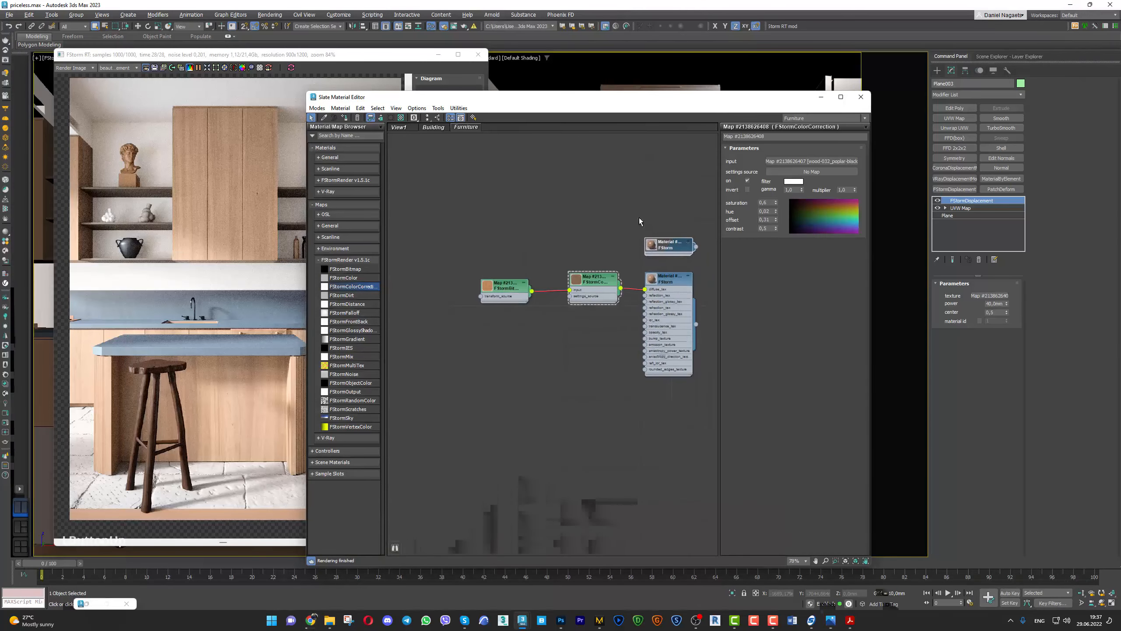
pyautogui.moveTo(466, 100); pyautogui.dragTo(792, 93)
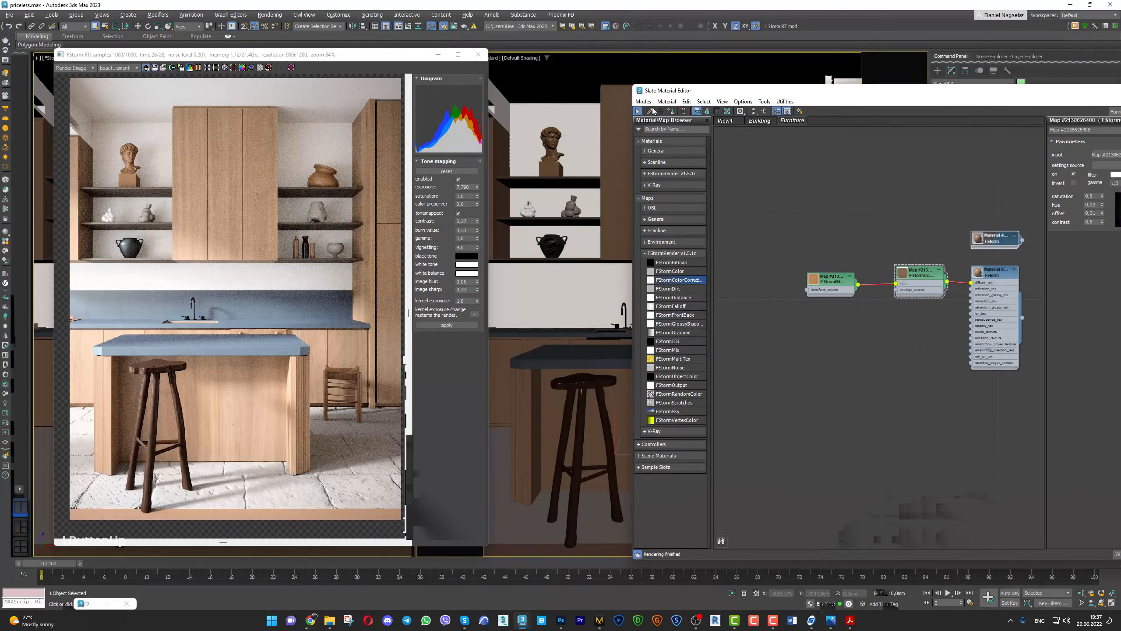
# Select the kitchen island countertop and load its FStorm material into the Furniture view, placed below the wood material
pyautogui.moveTo(993, 277); pyautogui.dragTo(874, 296, button='middle')
pyautogui.click(873, 295)
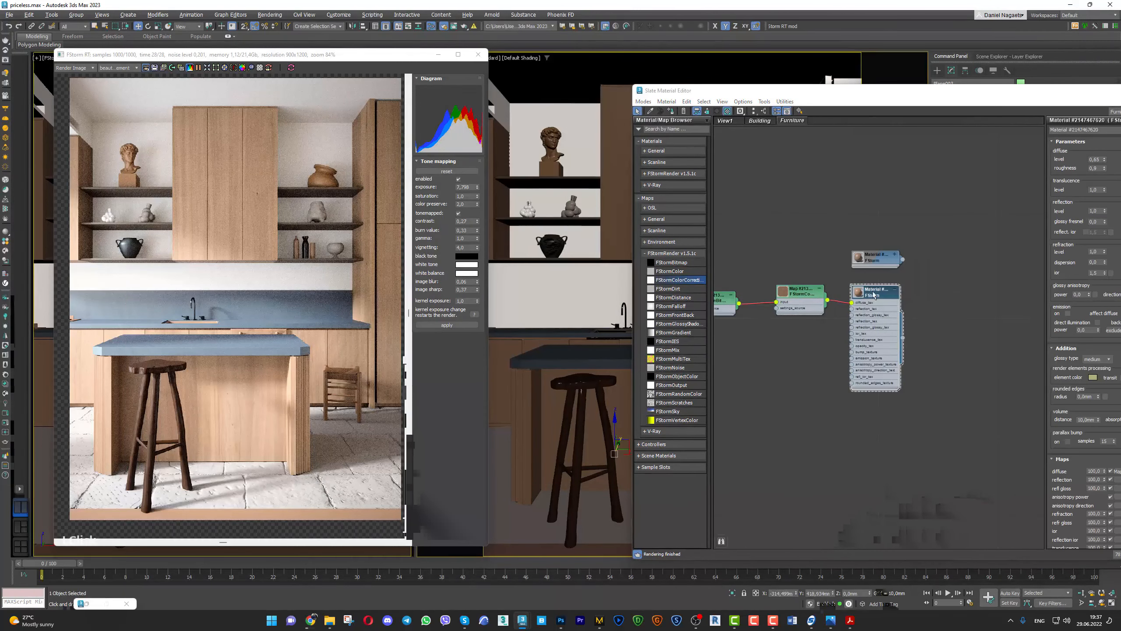
pyautogui.click(613, 353)
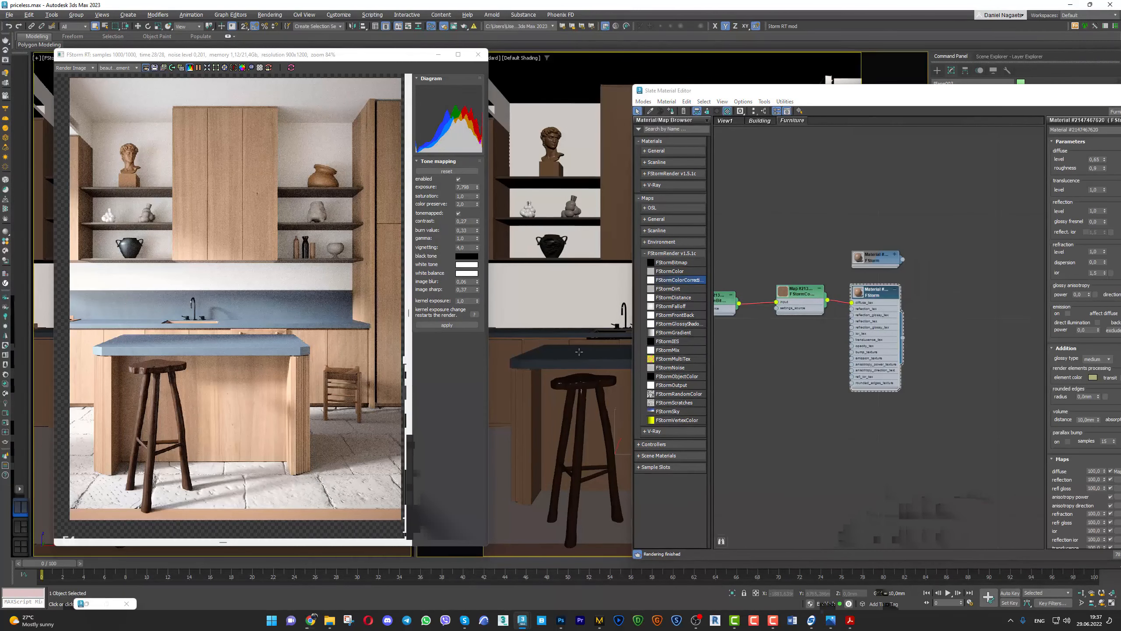
pyautogui.click(579, 351)
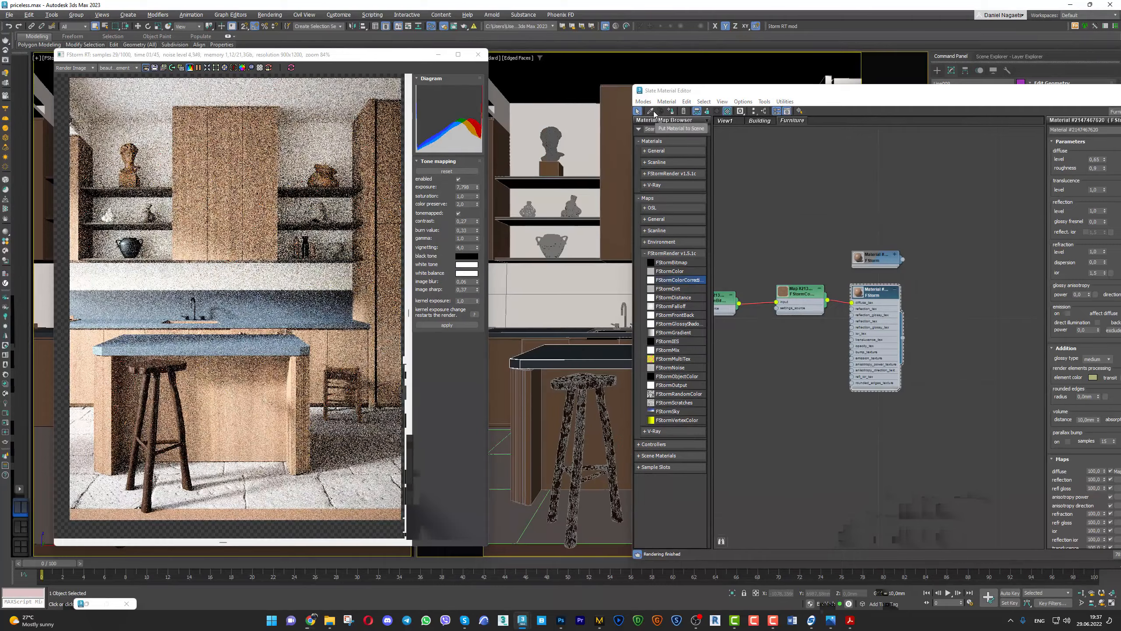
pyautogui.click(836, 345)
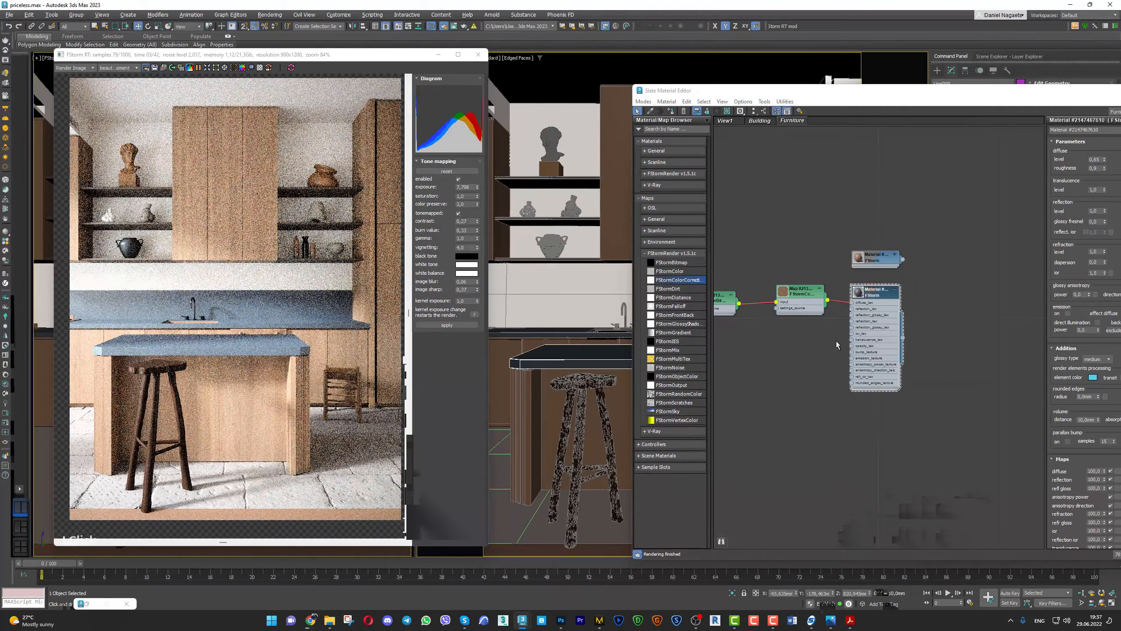
pyautogui.keyDown('shift'); pyautogui.moveTo(874, 295); pyautogui.dragTo(874, 436); pyautogui.keyUp('shift')
pyautogui.moveTo(873, 459); pyautogui.dragTo(880, 371, button='middle')
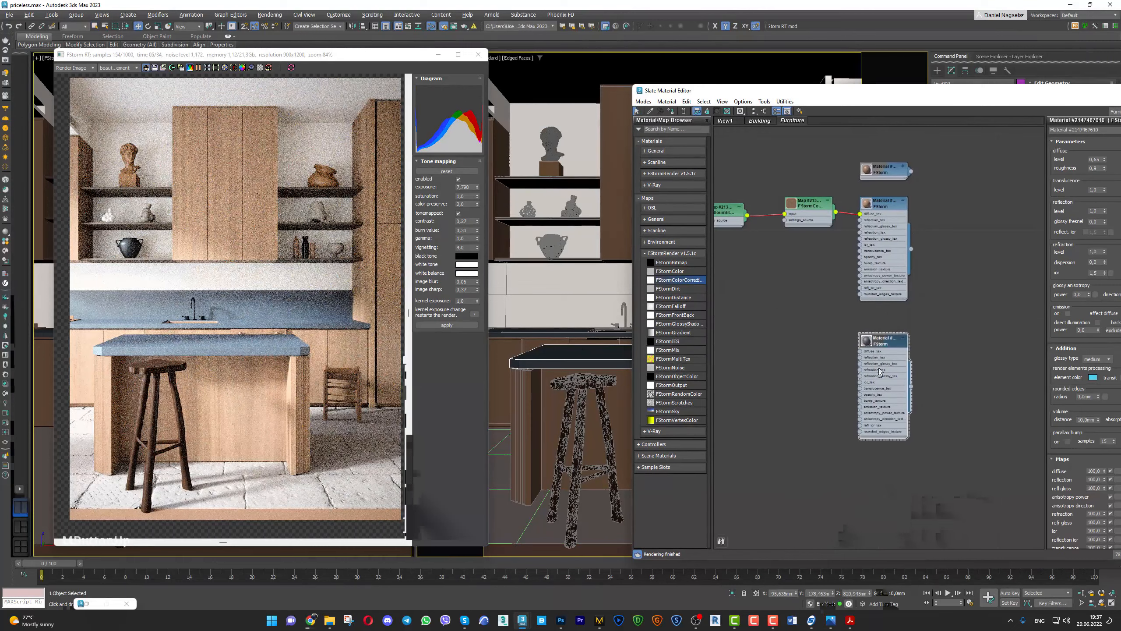
# Collapse the countertop's FStorm material node and place an expanded copy of it directly below
pyautogui.click(902, 337)
pyautogui.keyDown('shift'); pyautogui.moveTo(903, 340); pyautogui.dragTo(901, 370); pyautogui.keyUp('shift')
pyautogui.click(902, 366)
pyautogui.scroll(3, 880, 444)
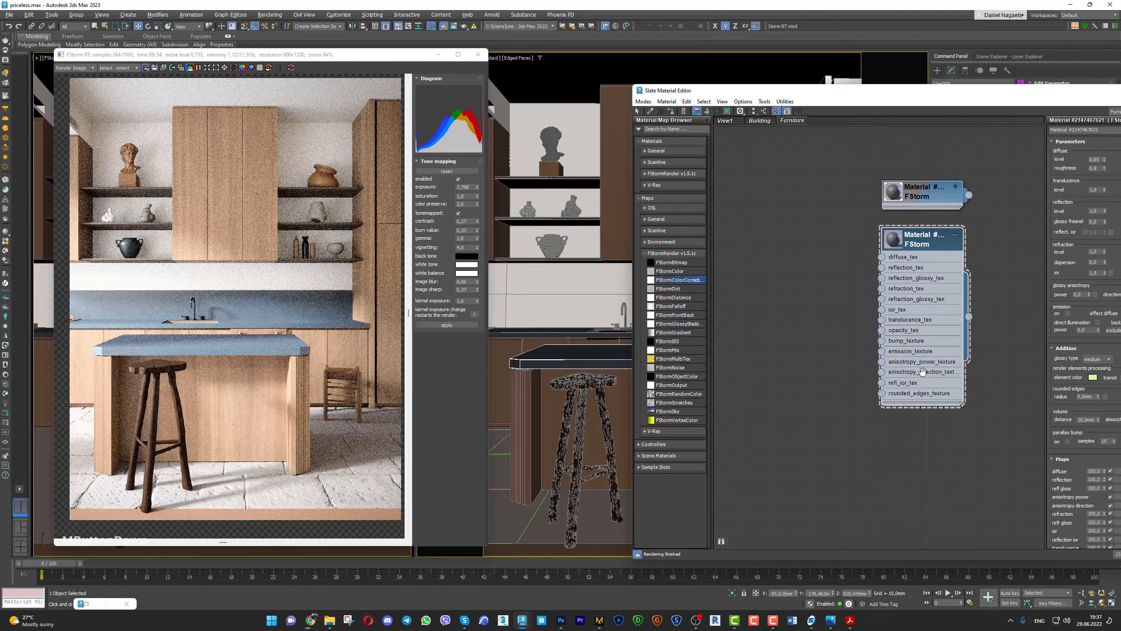
# Add an FStormBitmap map and connect it to the diffuse_tex input of the copied countertop material
pyautogui.moveTo(880, 380); pyautogui.dragTo(904, 403, button='middle')
pyautogui.moveTo(661, 264); pyautogui.dragTo(733, 283)
pyautogui.moveTo(812, 299); pyautogui.dragTo(911, 295)
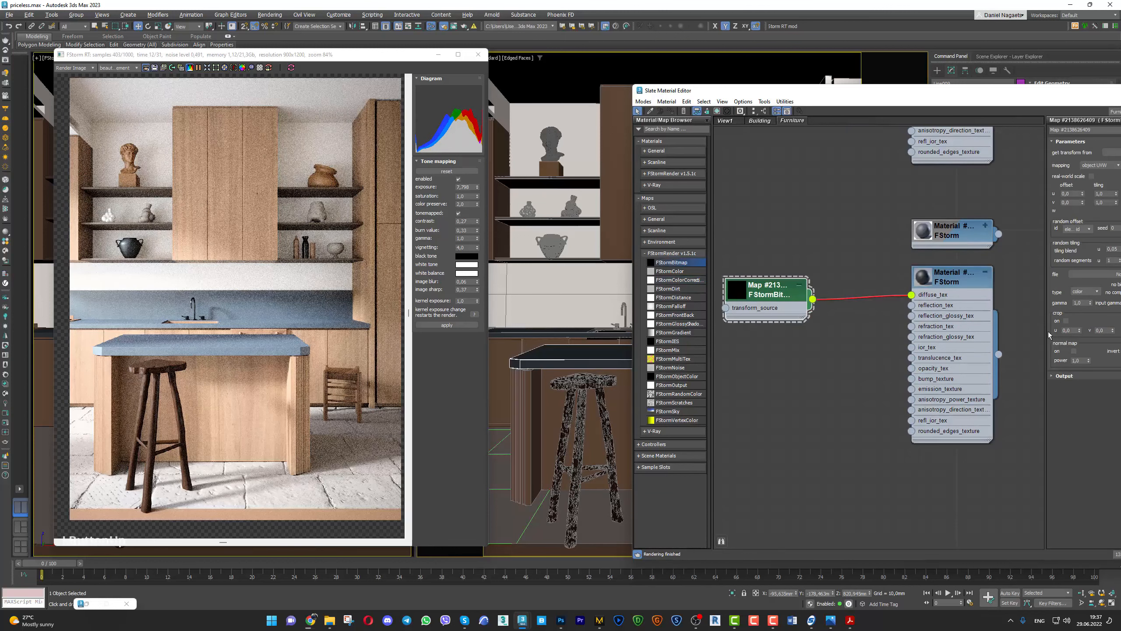
# Load TexturesCom_Marble_TilesSquare7_4K_albedo.tif from the Desktop folder into the FStormBitmap map of the copied countertop material
pyautogui.moveTo(954, 98); pyautogui.dragTo(851, 54)
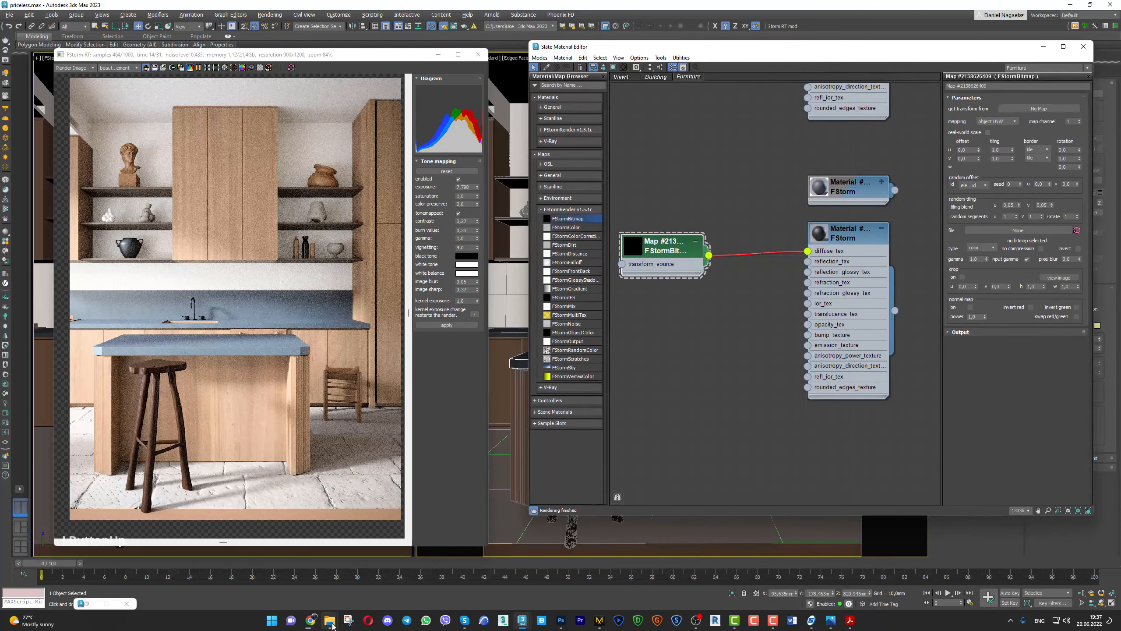
pyautogui.moveTo(377, 587)
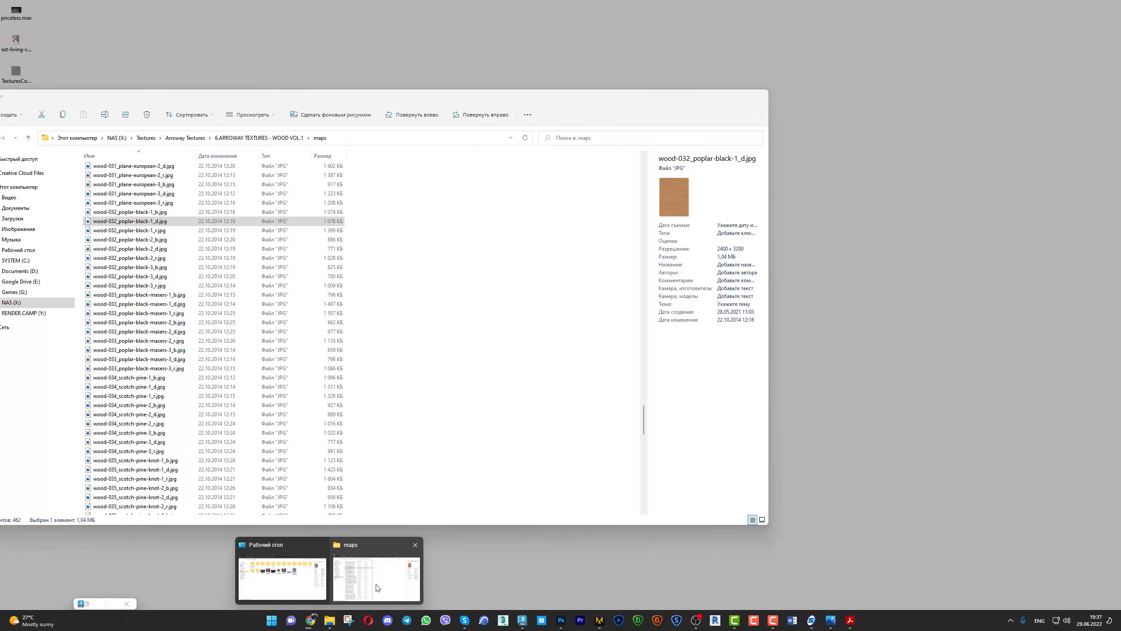
pyautogui.moveTo(296, 587)
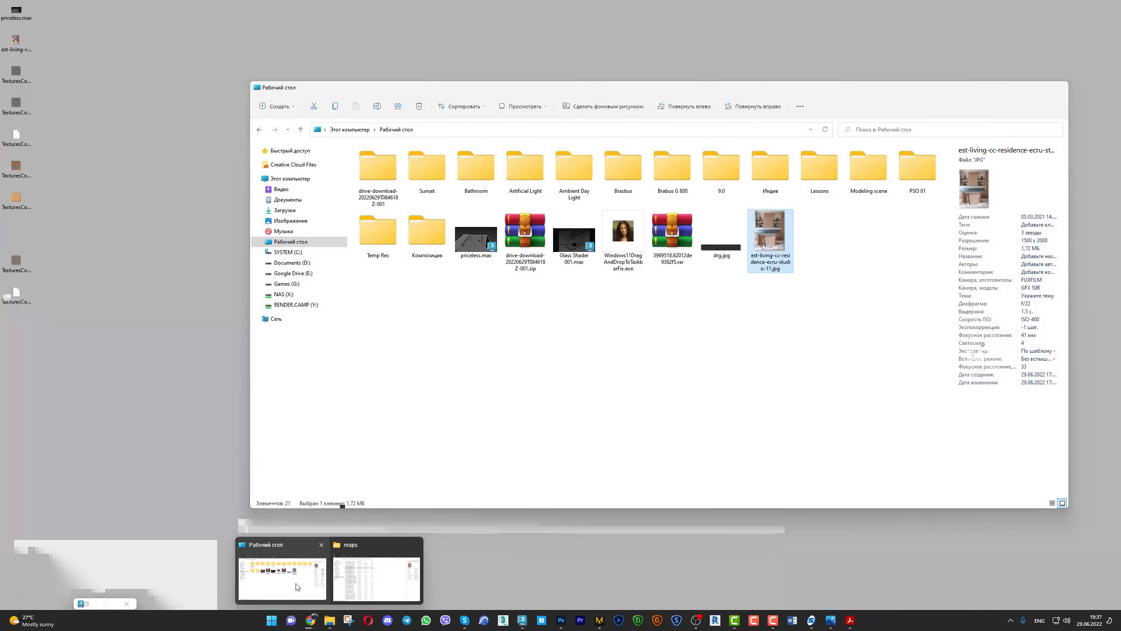
pyautogui.click(296, 584)
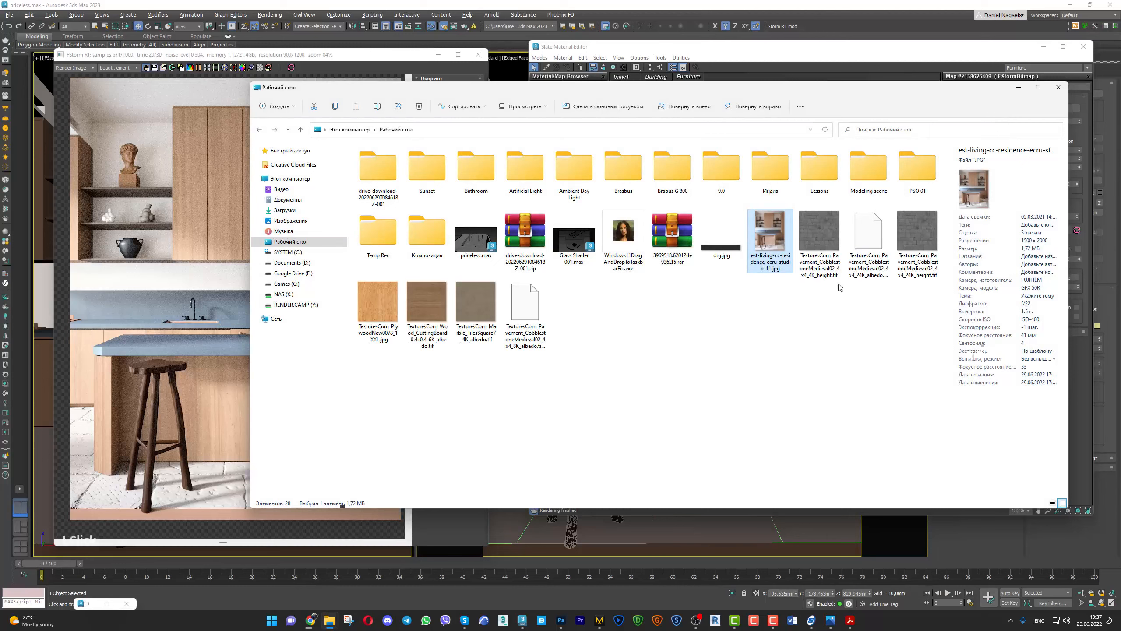
pyautogui.moveTo(676, 93); pyautogui.dragTo(414, 62)
pyautogui.moveTo(213, 267); pyautogui.dragTo(1021, 232)
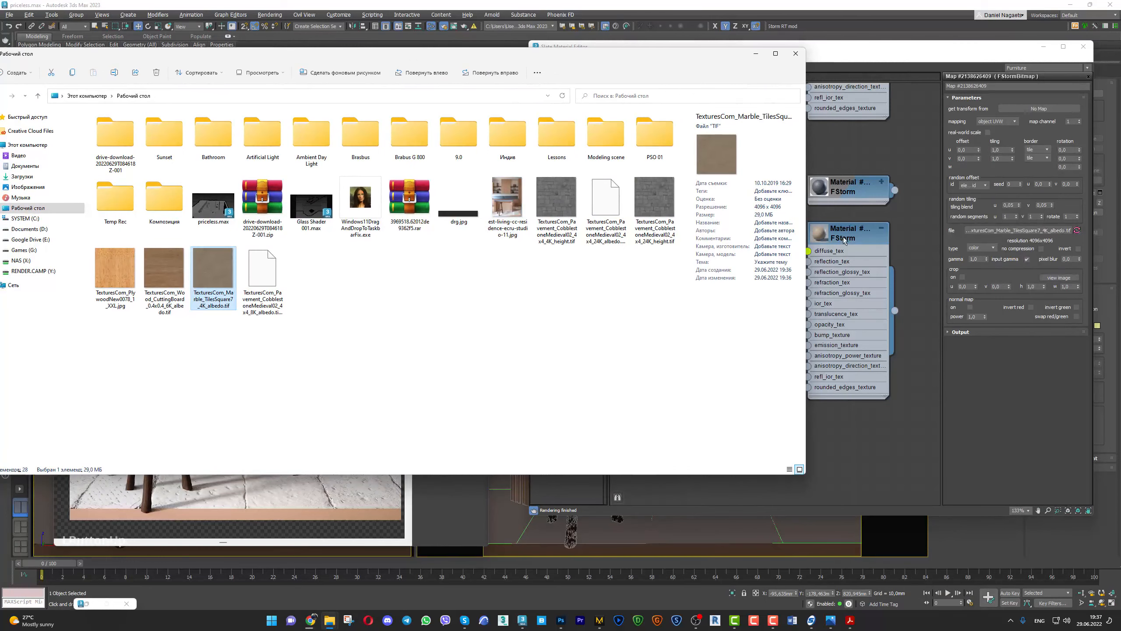
pyautogui.click(842, 241)
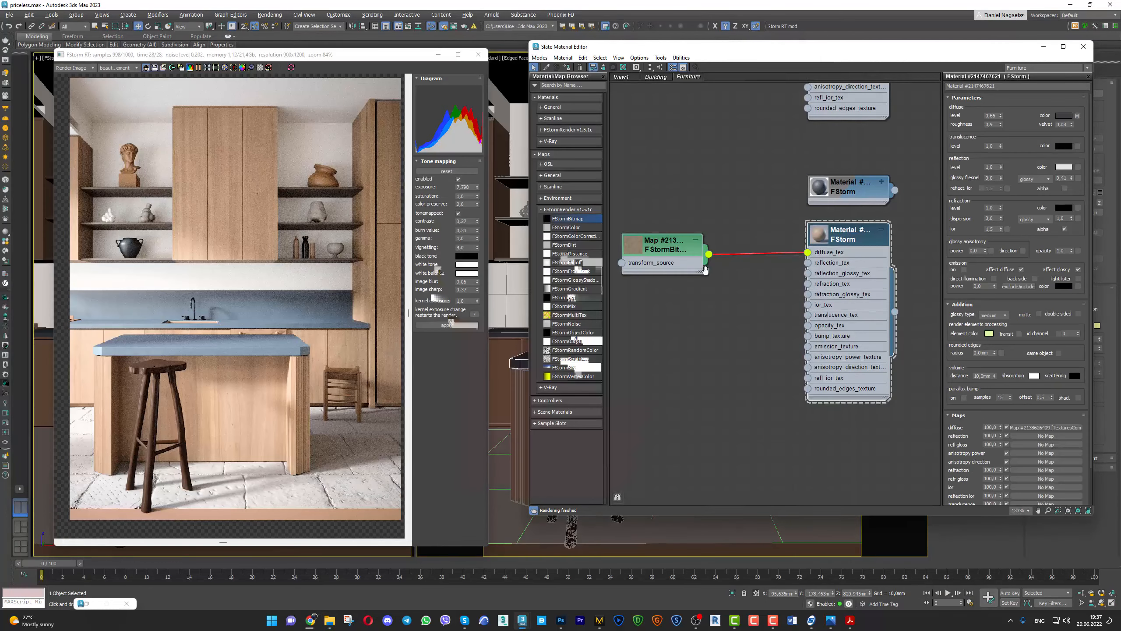
pyautogui.moveTo(691, 273); pyautogui.dragTo(715, 274, button='middle')
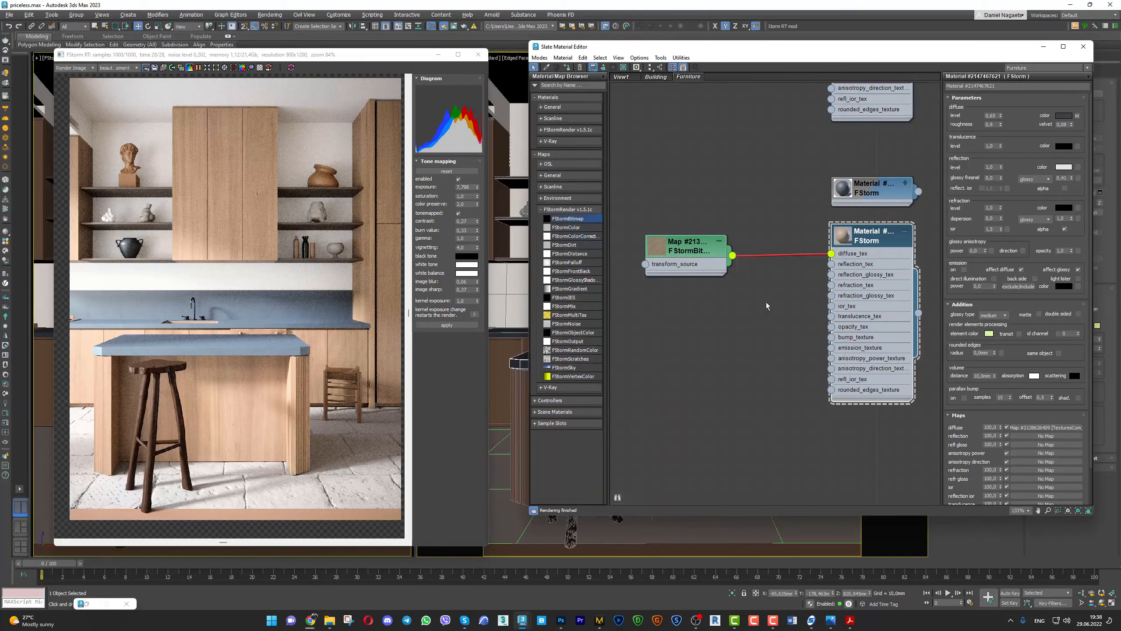
# Insert an FStormMix map between the marble bitmap and diffuse_tex, with the bitmap as texture1, and move the bitmap node further away
pyautogui.moveTo(707, 254); pyautogui.dragTo(660, 254)
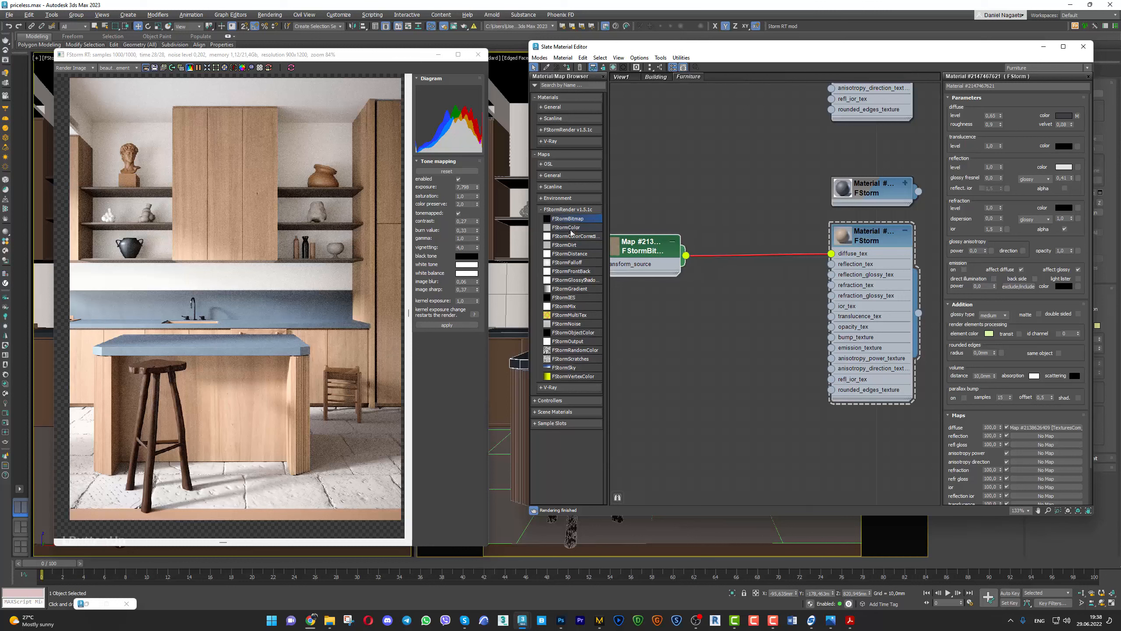
pyautogui.moveTo(569, 307); pyautogui.dragTo(746, 264)
pyautogui.click(760, 269)
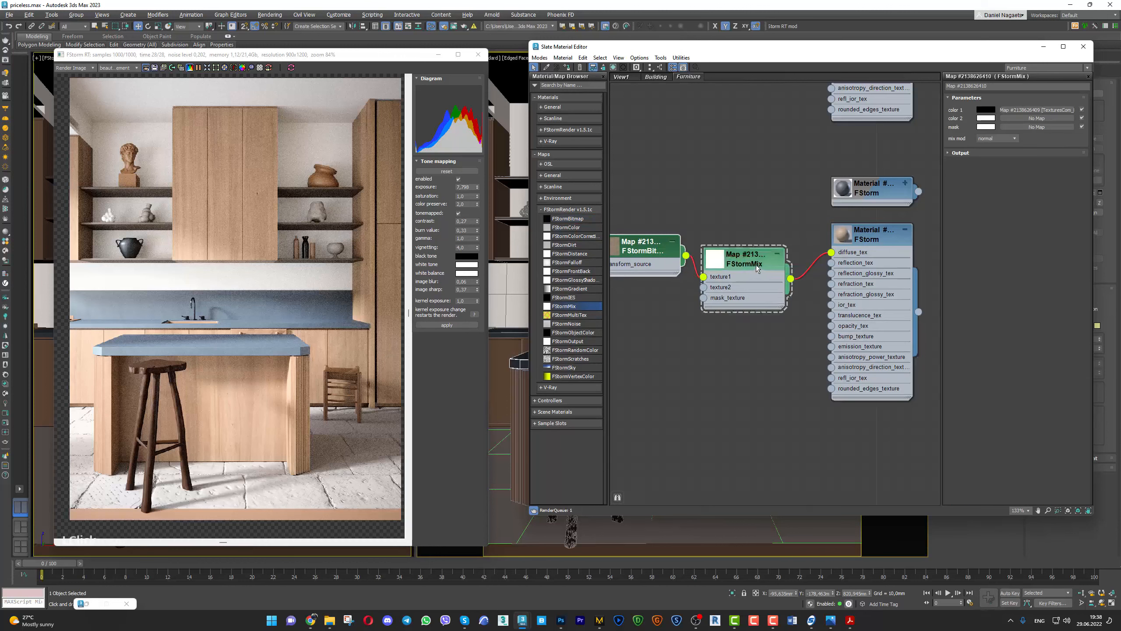
pyautogui.moveTo(737, 283); pyautogui.dragTo(763, 286, button='middle')
pyautogui.rightClick(913, 240)
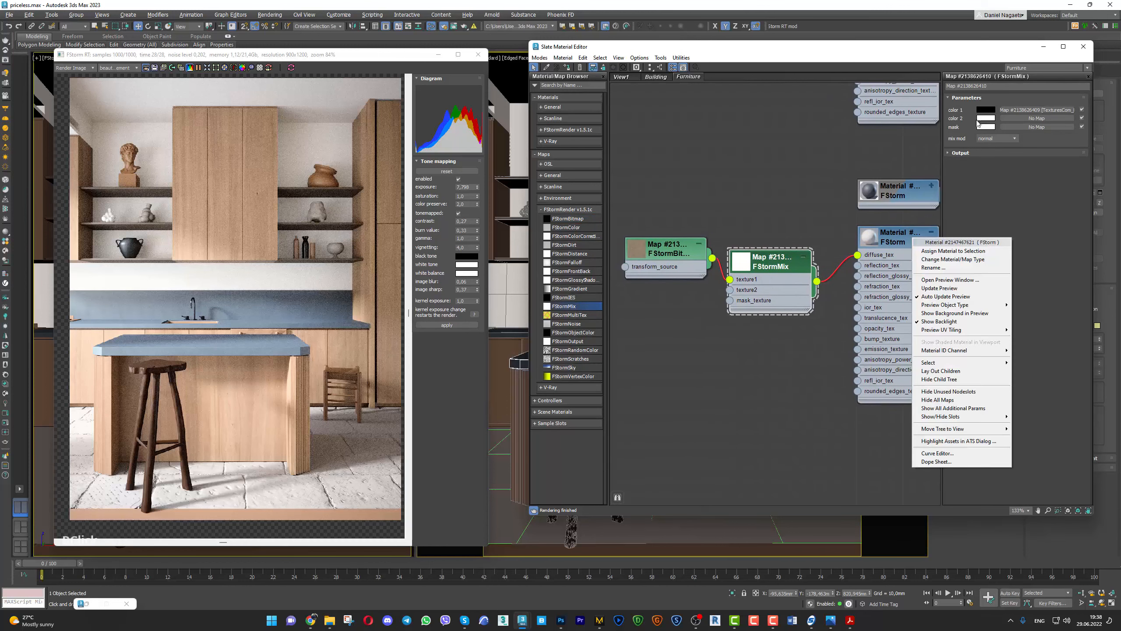
pyautogui.moveTo(686, 261); pyautogui.dragTo(616, 261)
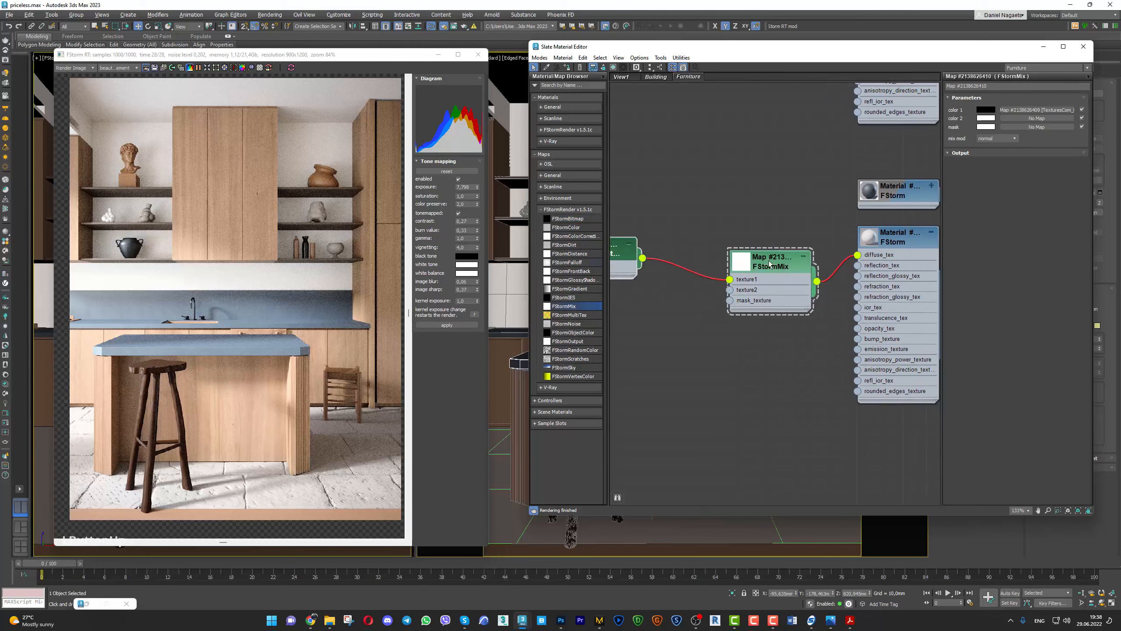
# Reposition the FStormMix node and add an FStormColor map below the marble bitmap
pyautogui.moveTo(774, 261); pyautogui.dragTo(740, 238)
pyautogui.moveTo(740, 238); pyautogui.dragTo(790, 239, button='middle')
pyautogui.moveTo(568, 229); pyautogui.dragTo(637, 292)
pyautogui.moveTo(654, 274); pyautogui.dragTo(740, 291, button='middle')
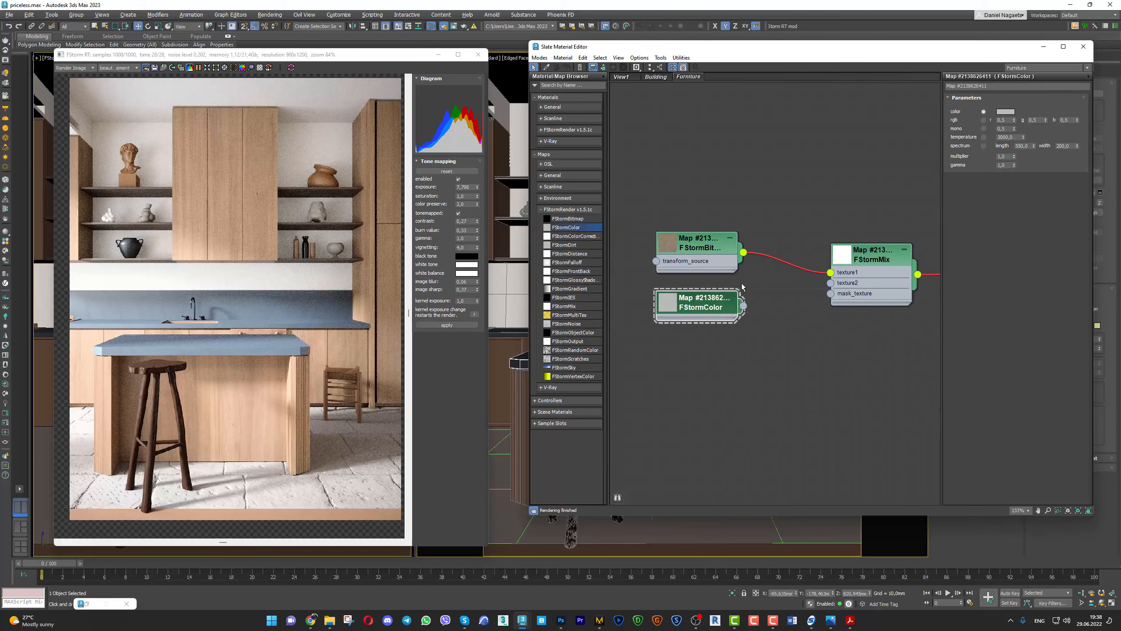
pyautogui.moveTo(879, 218); pyautogui.dragTo(738, 211, button='middle')
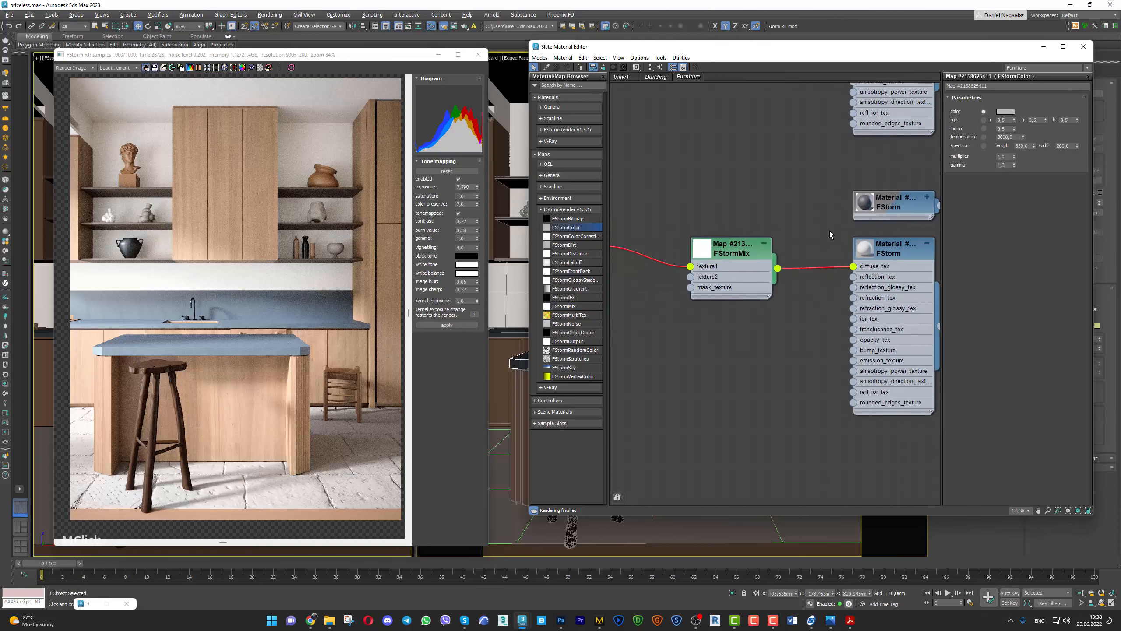
# Spread out the FStormMix and FStormColor nodes to leave more room in the copied countertop material's node tree
pyautogui.click(725, 274)
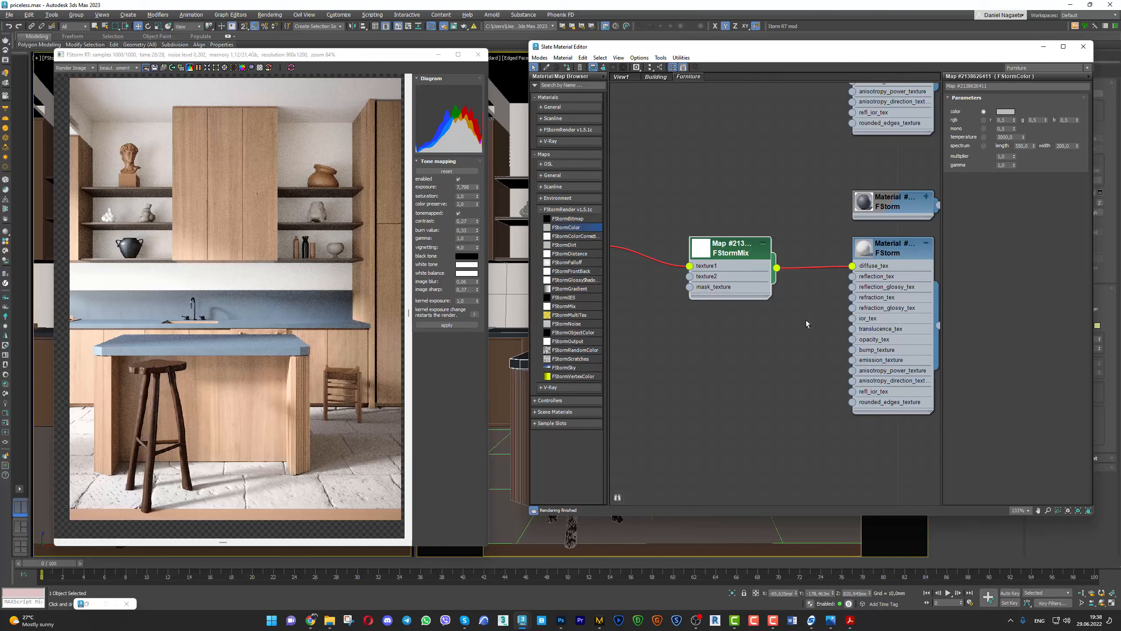
pyautogui.moveTo(747, 258); pyautogui.dragTo(641, 222)
pyautogui.click(676, 234)
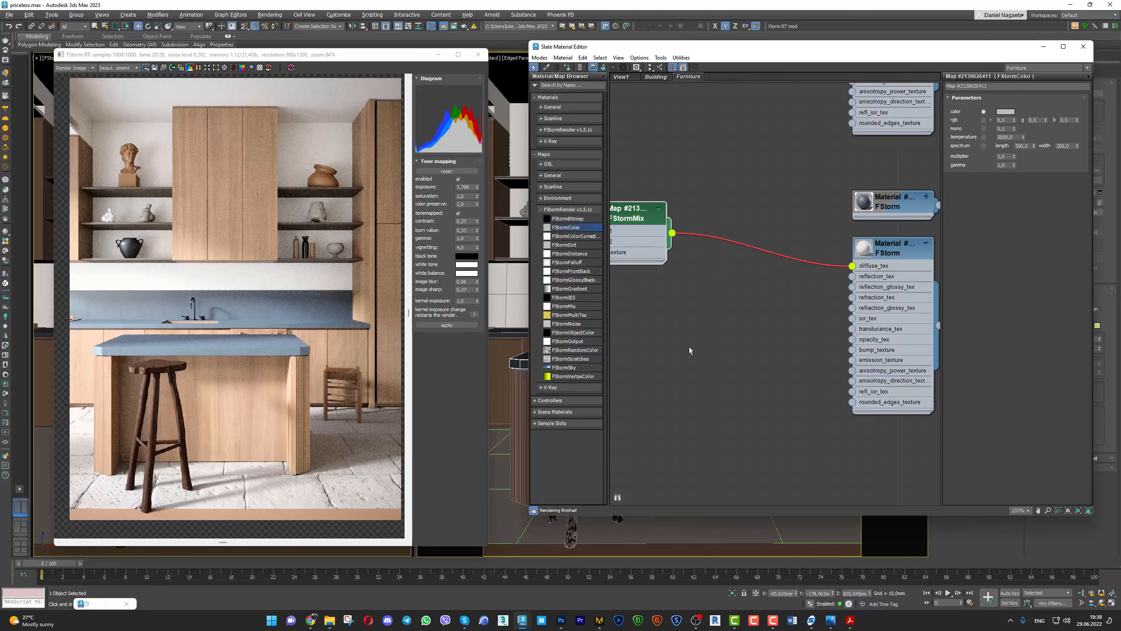
pyautogui.scroll(-1, 704, 303)
pyautogui.scroll(-1, 705, 301)
pyautogui.moveTo(659, 240); pyautogui.dragTo(750, 241, button='middle')
pyautogui.moveTo(751, 241); pyautogui.dragTo(796, 262)
pyautogui.moveTo(680, 305); pyautogui.dragTo(646, 328)
pyautogui.moveTo(883, 209); pyautogui.dragTo(838, 212, button='middle')
# Copy the diffuse color of the copied countertop material and paste it into the FStormColor map
pyautogui.doubleClick(918, 256)
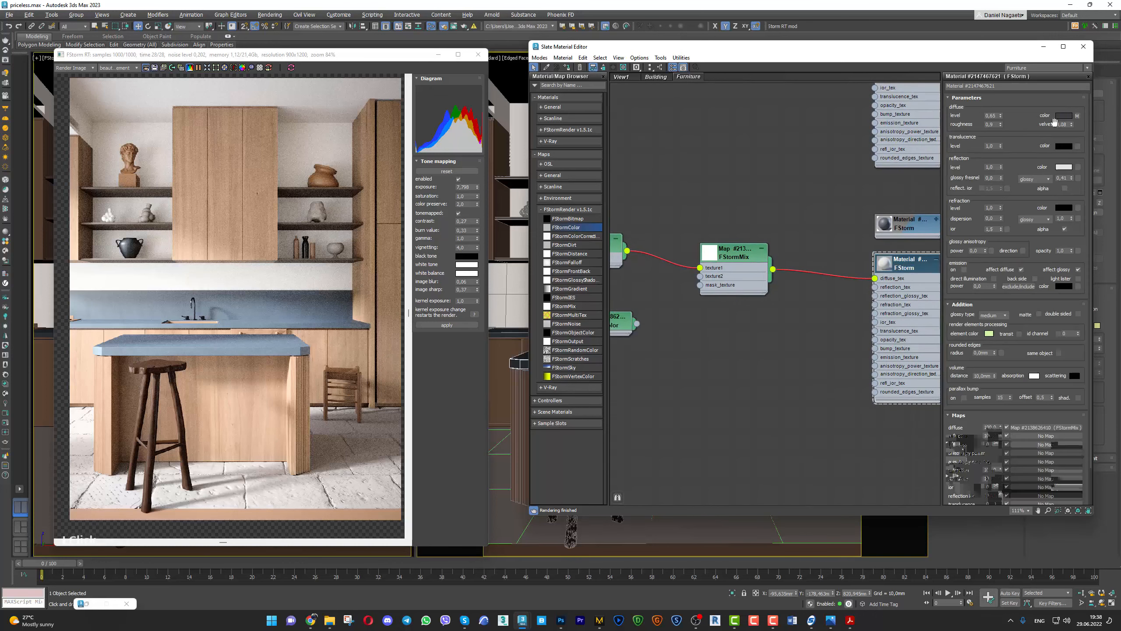
pyautogui.rightClick(1065, 119)
pyautogui.click(1079, 124)
pyautogui.moveTo(747, 314); pyautogui.dragTo(810, 317, button='middle')
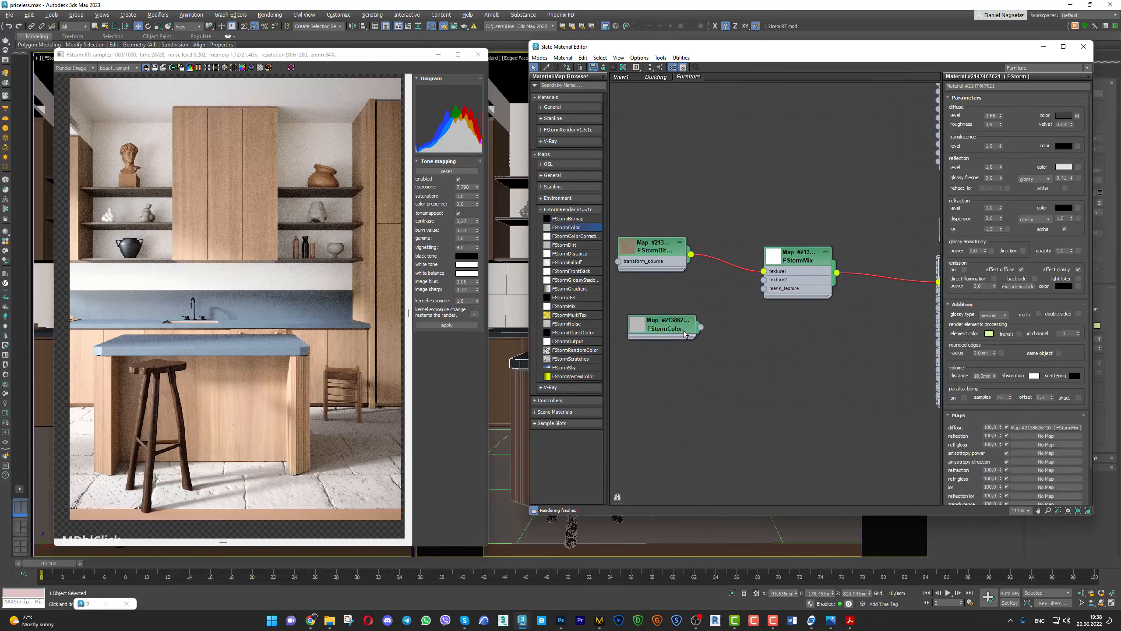
pyautogui.doubleClick(684, 328)
pyautogui.rightClick(1003, 115)
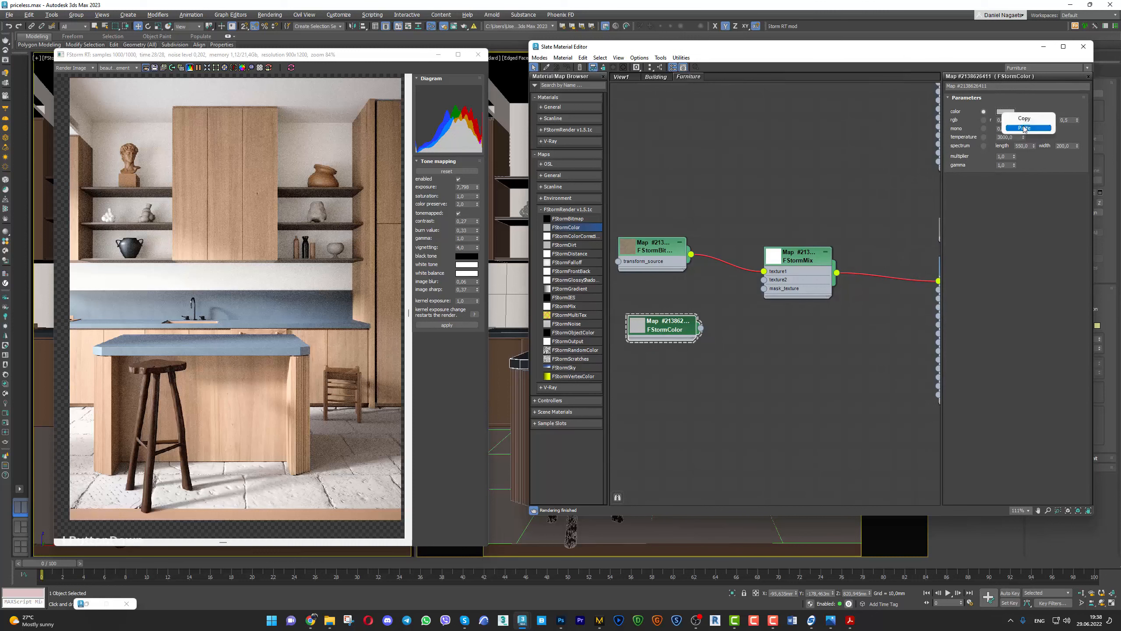
pyautogui.click(1012, 128)
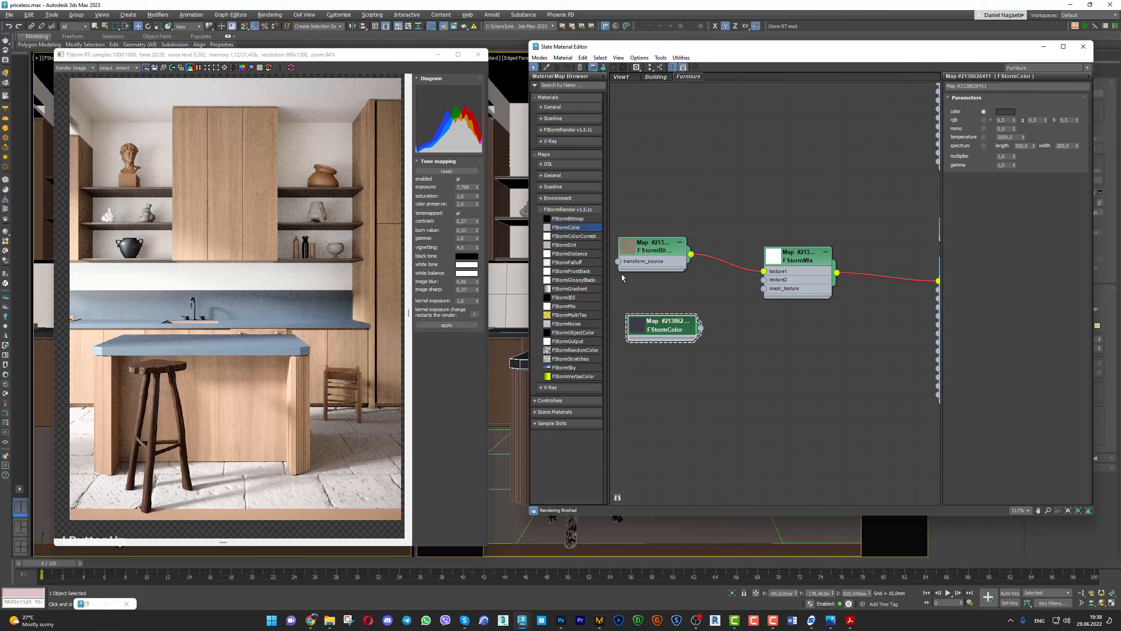
# Insert an FStormColorCorrection map between the marble bitmap and the mix's texture1 input, and space the nodes apart
pyautogui.moveTo(577, 236); pyautogui.dragTo(599, 244)
pyautogui.moveTo(733, 260); pyautogui.dragTo(670, 234)
pyautogui.click(738, 273)
pyautogui.moveTo(750, 262); pyautogui.dragTo(826, 273, button='middle')
pyautogui.moveTo(664, 221); pyautogui.dragTo(615, 250)
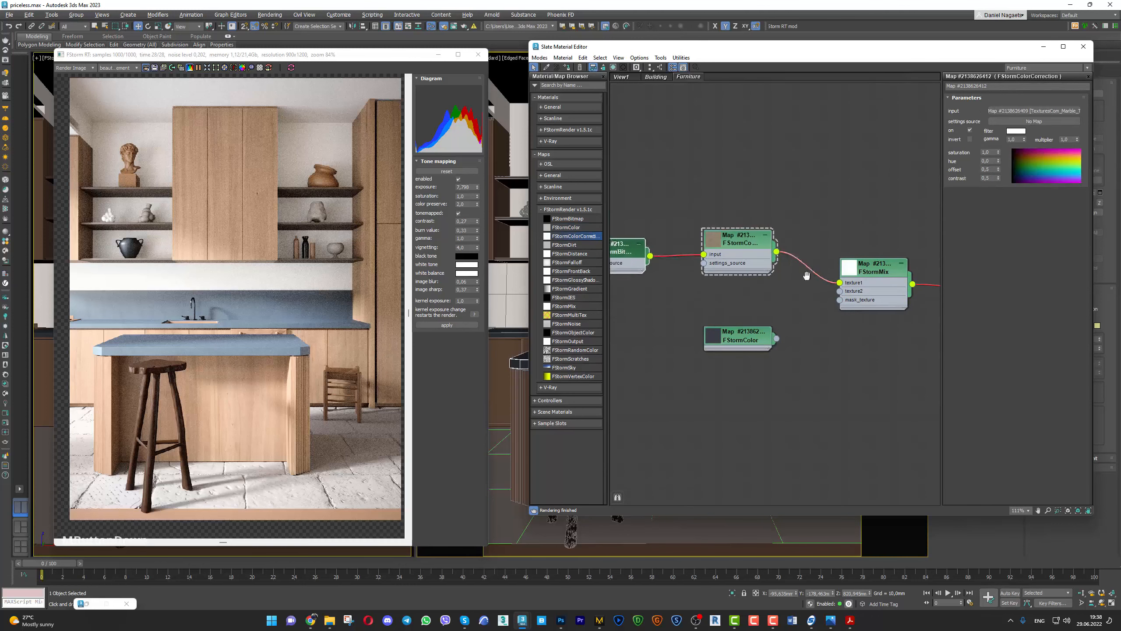
# Assign the copied countertop material to the island countertop, the back counter and the backsplash
pyautogui.moveTo(821, 278); pyautogui.dragTo(623, 267, button='middle')
pyautogui.scroll(-3, 804, 272)
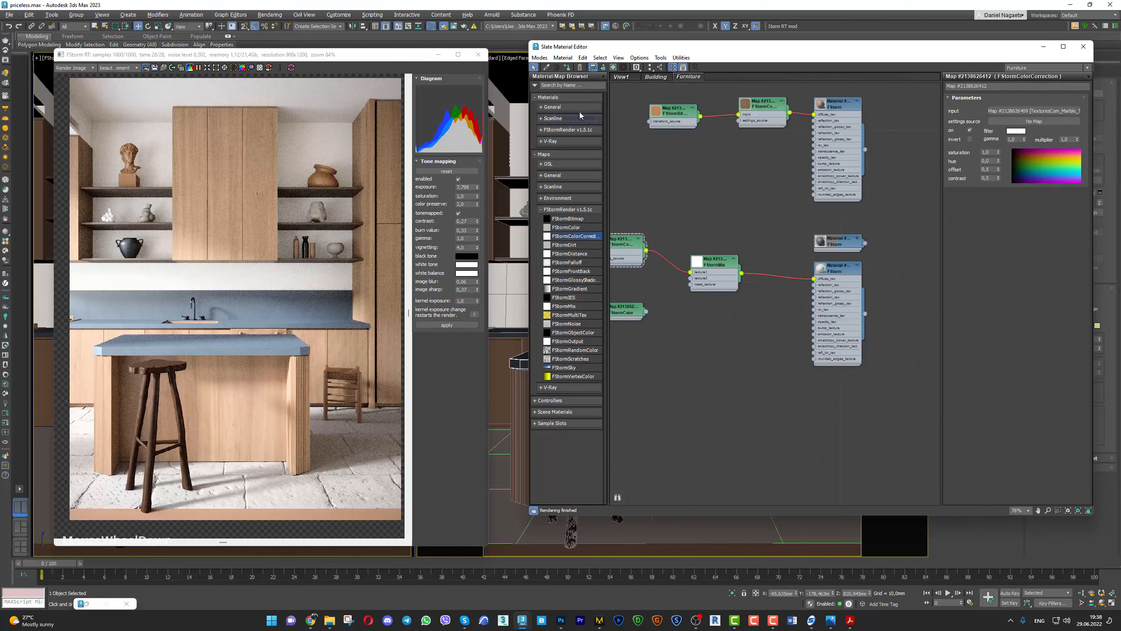
pyautogui.doubleClick(841, 273)
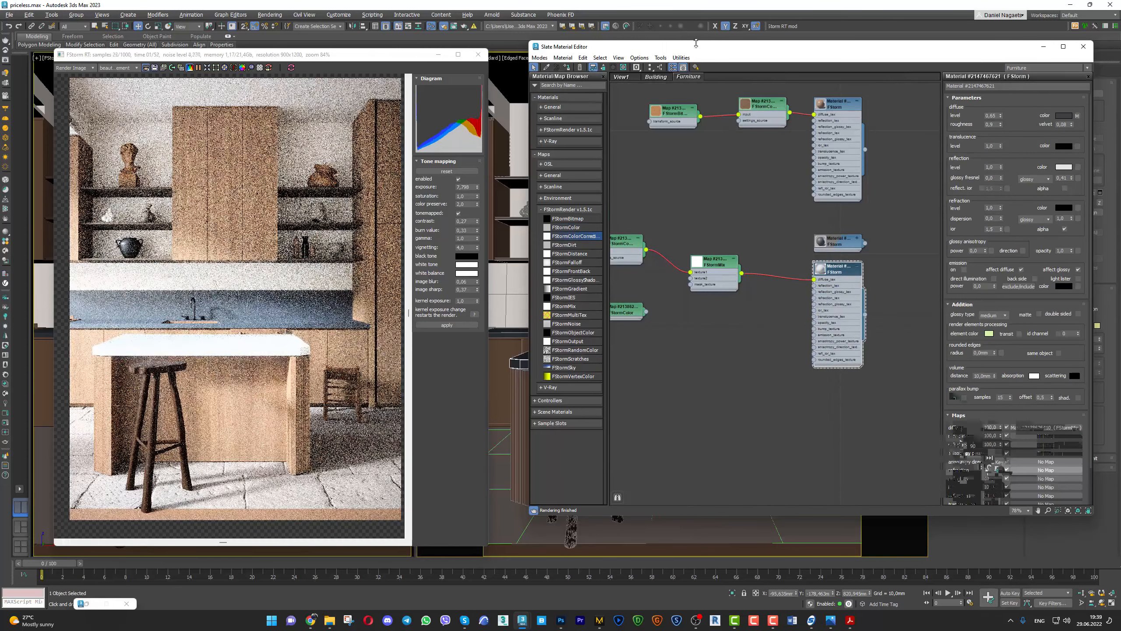
pyautogui.moveTo(693, 49); pyautogui.dragTo(877, 71)
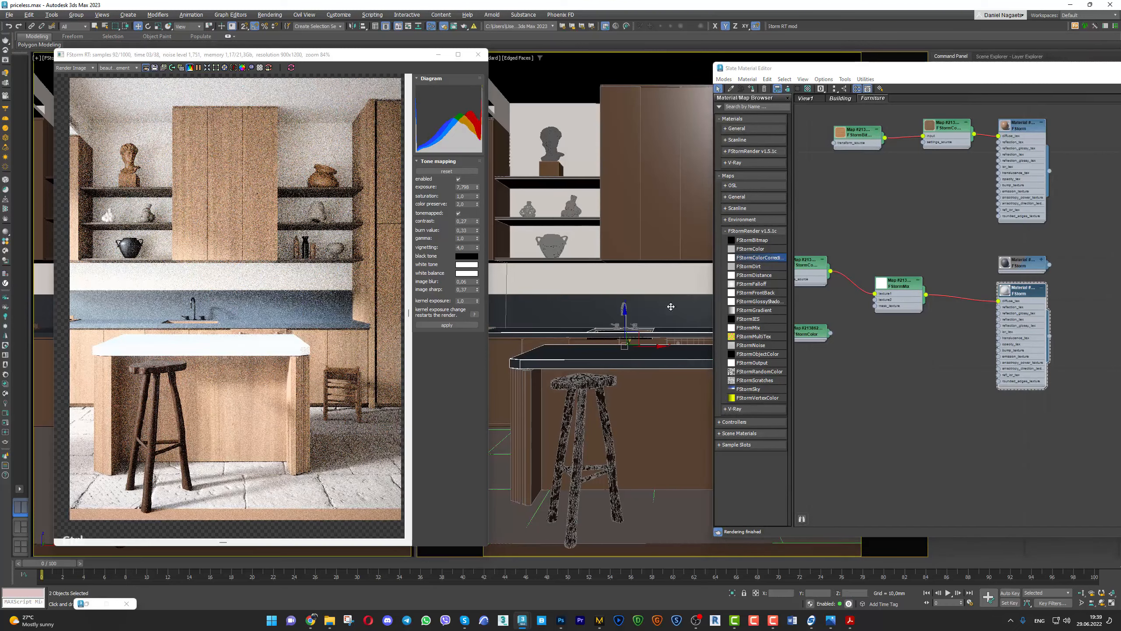
pyautogui.click(751, 89)
pyautogui.keyDown('ctrl'); pyautogui.click(514, 319); pyautogui.keyUp('ctrl')
pyautogui.click(753, 88)
# Connect the marble's color correction directly to the material's diffuse_tex and lower its offset to darken the texture
pyautogui.moveTo(776, 67); pyautogui.dragTo(606, 52)
pyautogui.moveTo(658, 255); pyautogui.dragTo(829, 283)
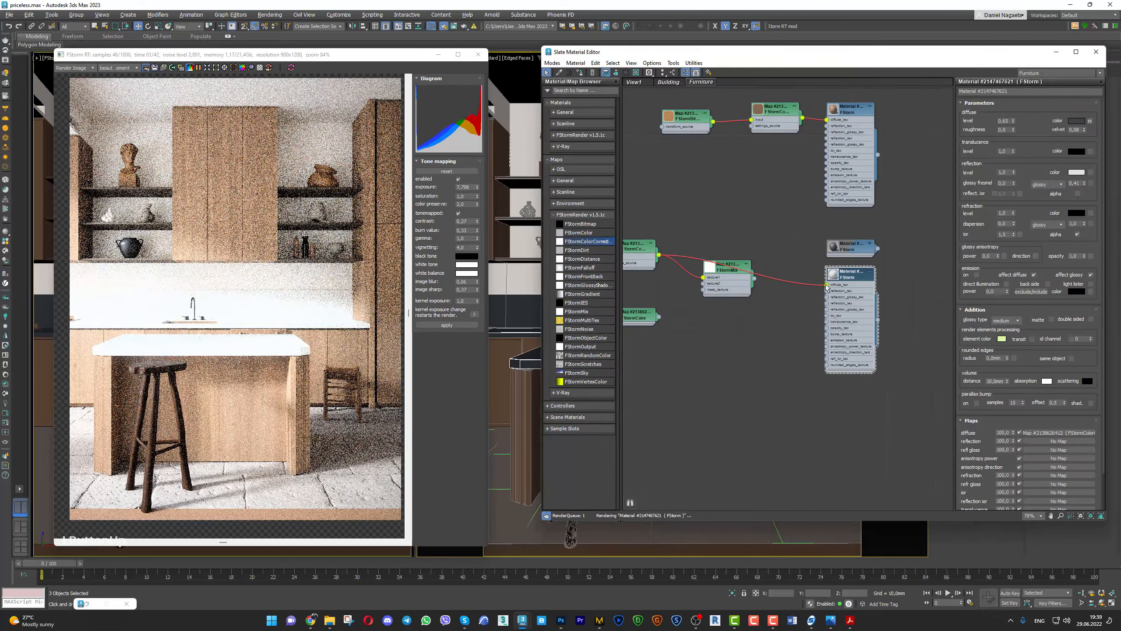
pyautogui.moveTo(744, 320); pyautogui.dragTo(760, 323, button='middle')
pyautogui.scroll(2, 760, 323)
pyautogui.doubleClick(713, 245)
pyautogui.moveTo(1010, 176); pyautogui.dragTo(1012, 197)
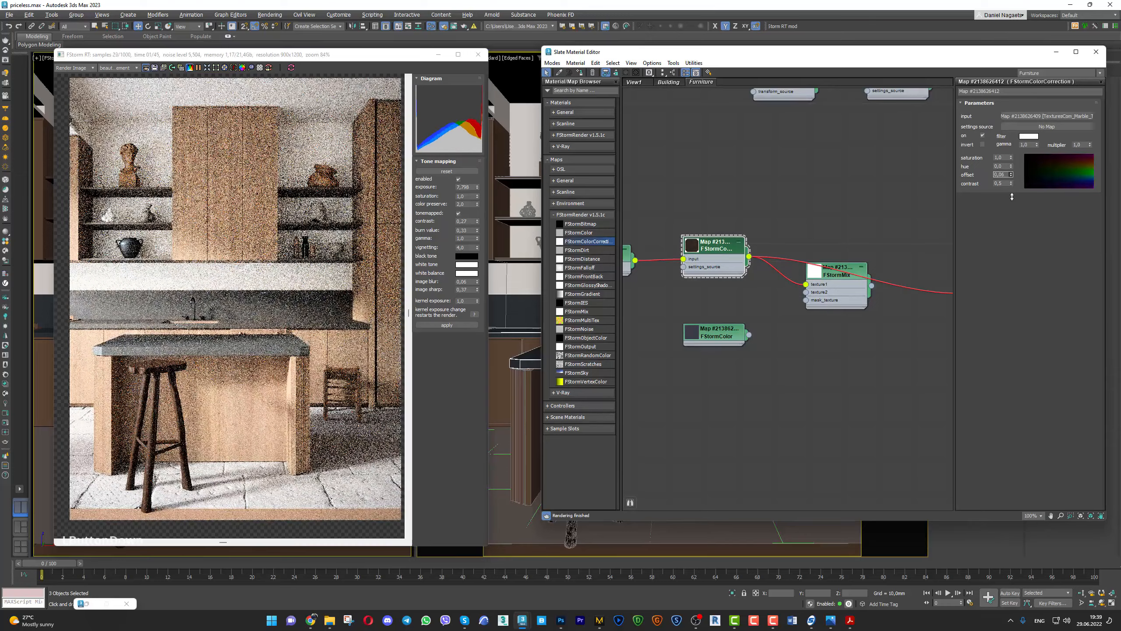
# Connect the FStormColor map to the mix's texture2 input and set the mix mode to color burn
pyautogui.moveTo(749, 335); pyautogui.dragTo(806, 292)
pyautogui.click(823, 281)
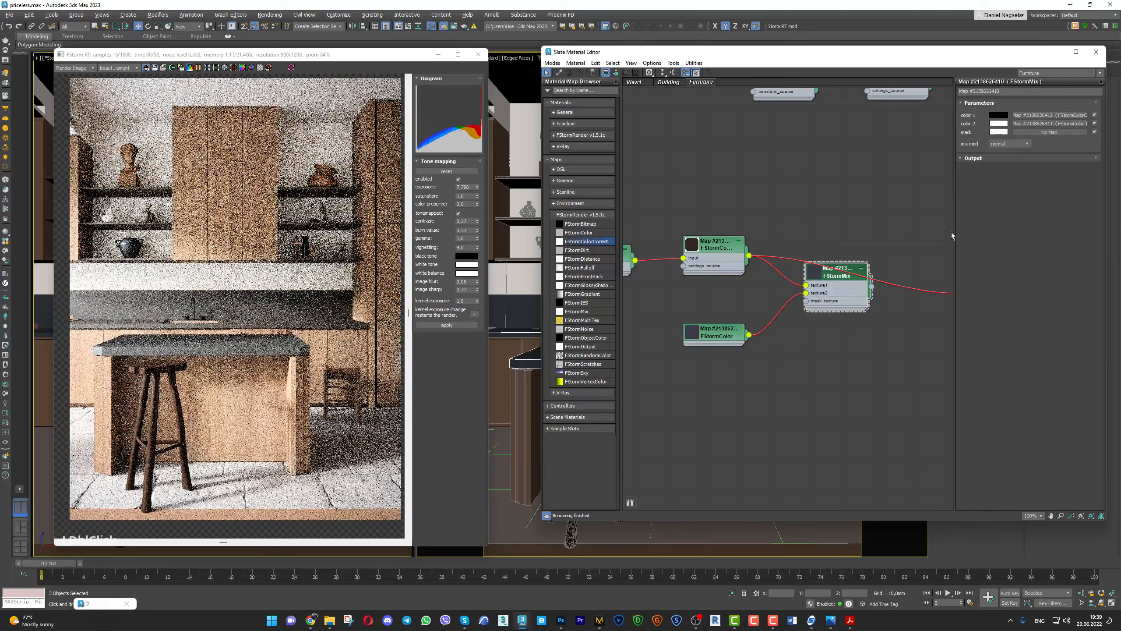
pyautogui.click(1002, 144)
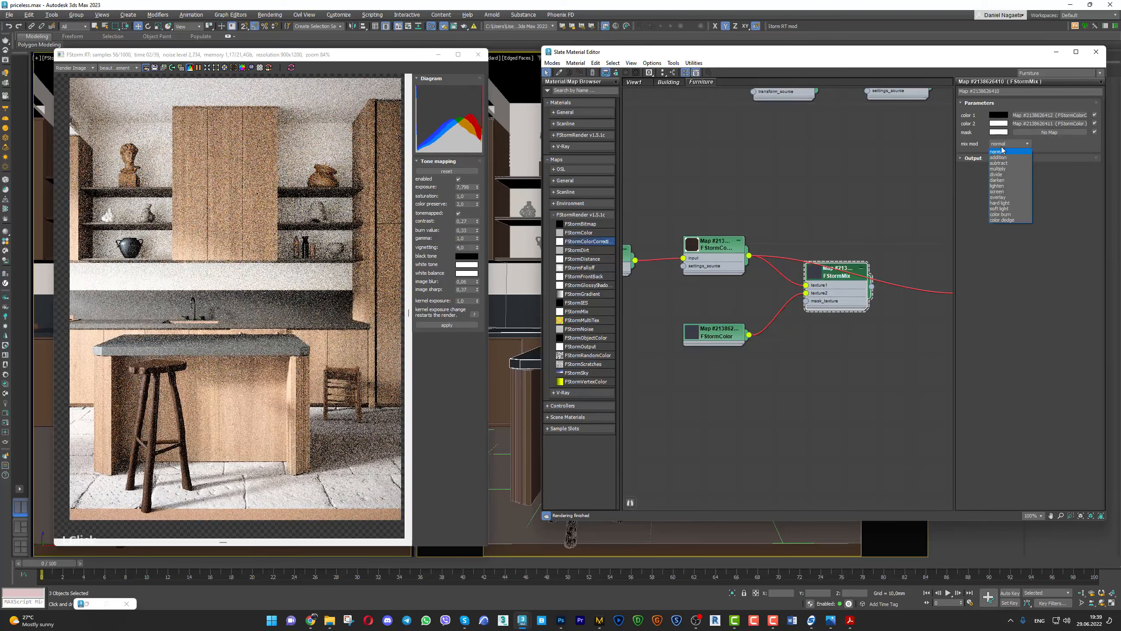
pyautogui.click(1006, 215)
# Connect the FStormMix output to the countertop material's diffuse_tex, then open the FStormColor map's parameters
pyautogui.moveTo(922, 298); pyautogui.dragTo(854, 304, button='middle')
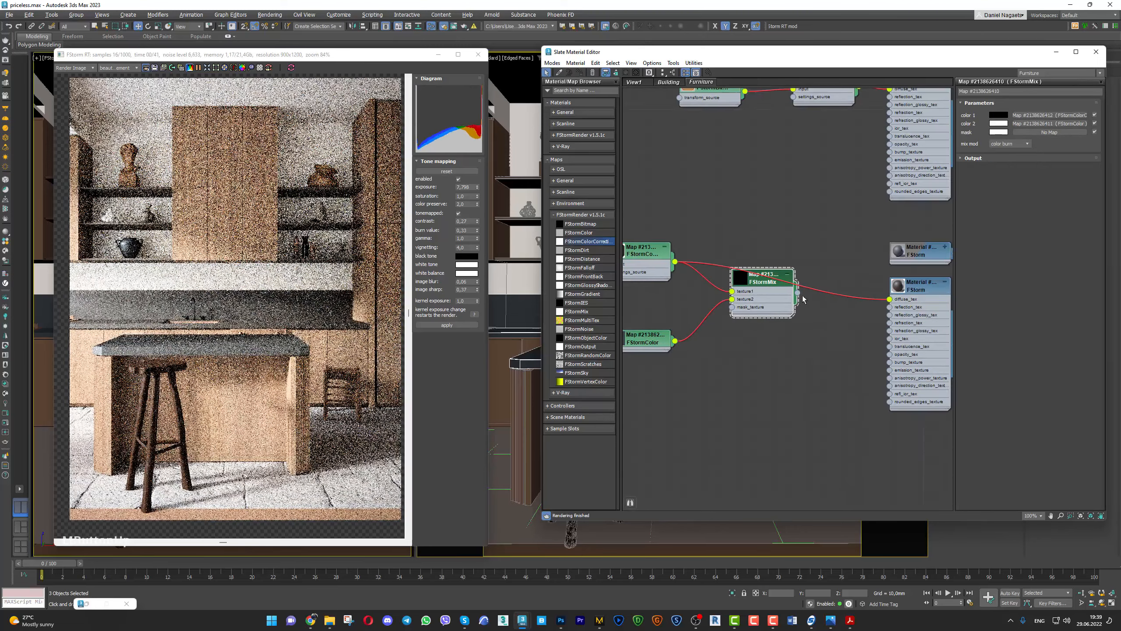
pyautogui.moveTo(854, 305)
pyautogui.mouseDown()
pyautogui.moveTo(883, 303)
pyautogui.moveTo(871, 309)
pyautogui.mouseUp()
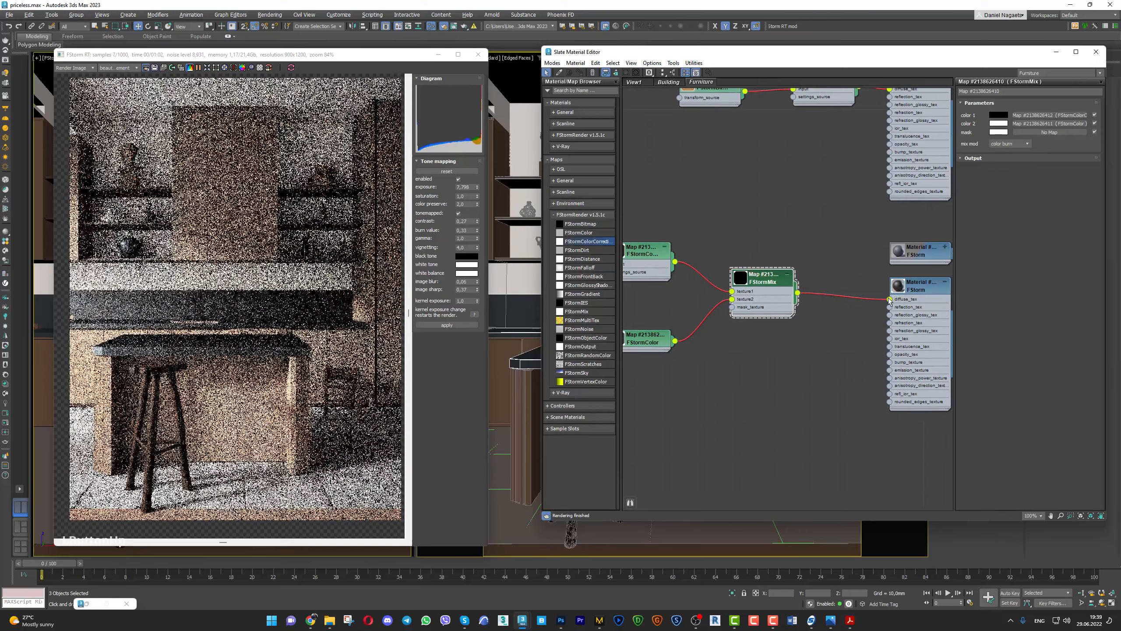
pyautogui.moveTo(655, 371); pyautogui.dragTo(788, 336, button='middle')
pyautogui.scroll(3, 856, 271)
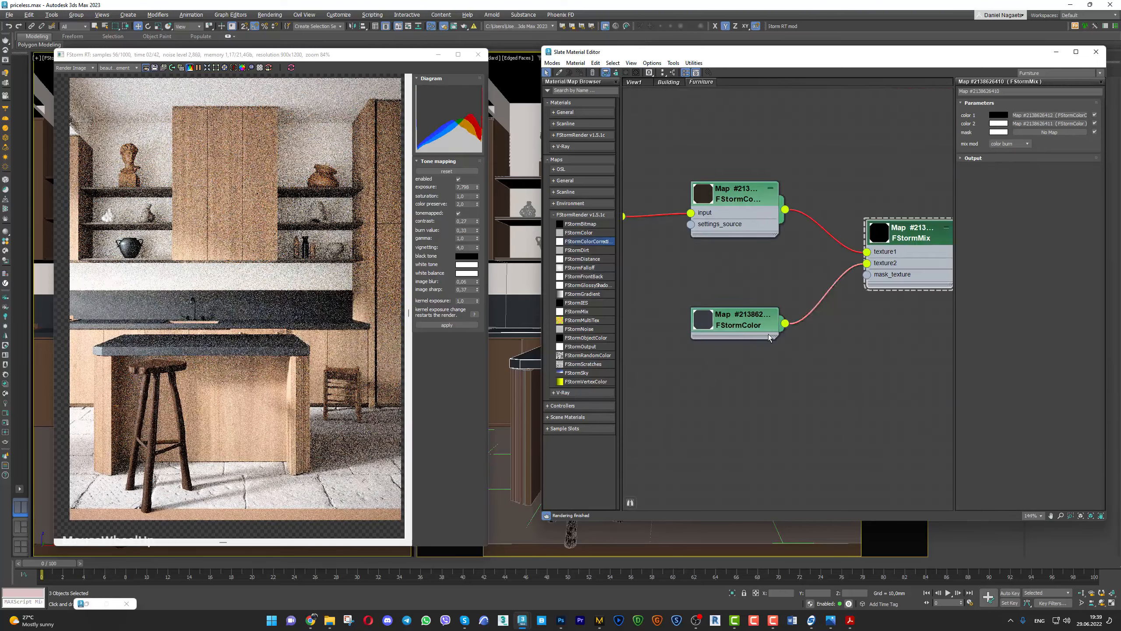
pyautogui.doubleClick(736, 325)
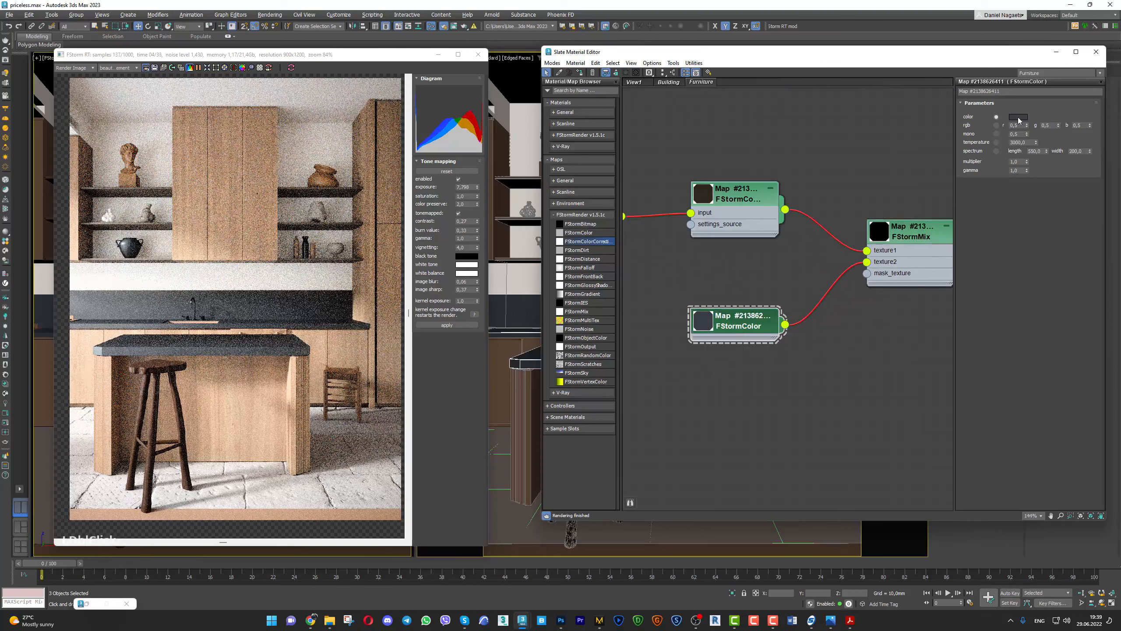
# Try the color dodge, color burn and addition mix modes on the countertop's FStormMix and compare them in the render
pyautogui.doubleClick(929, 235)
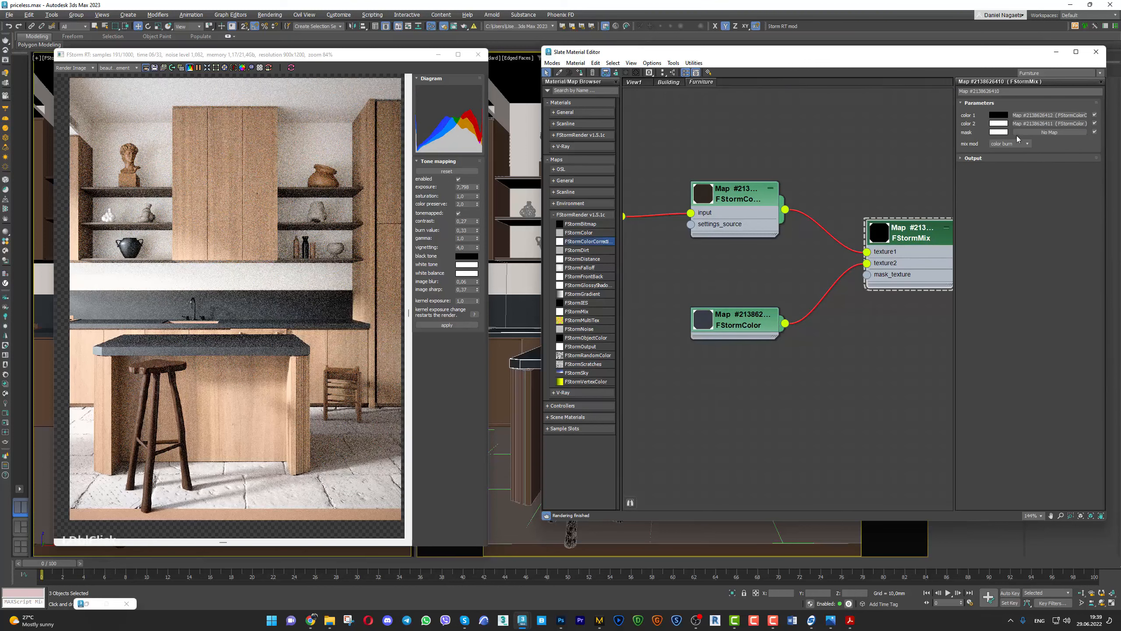
pyautogui.click(1006, 144)
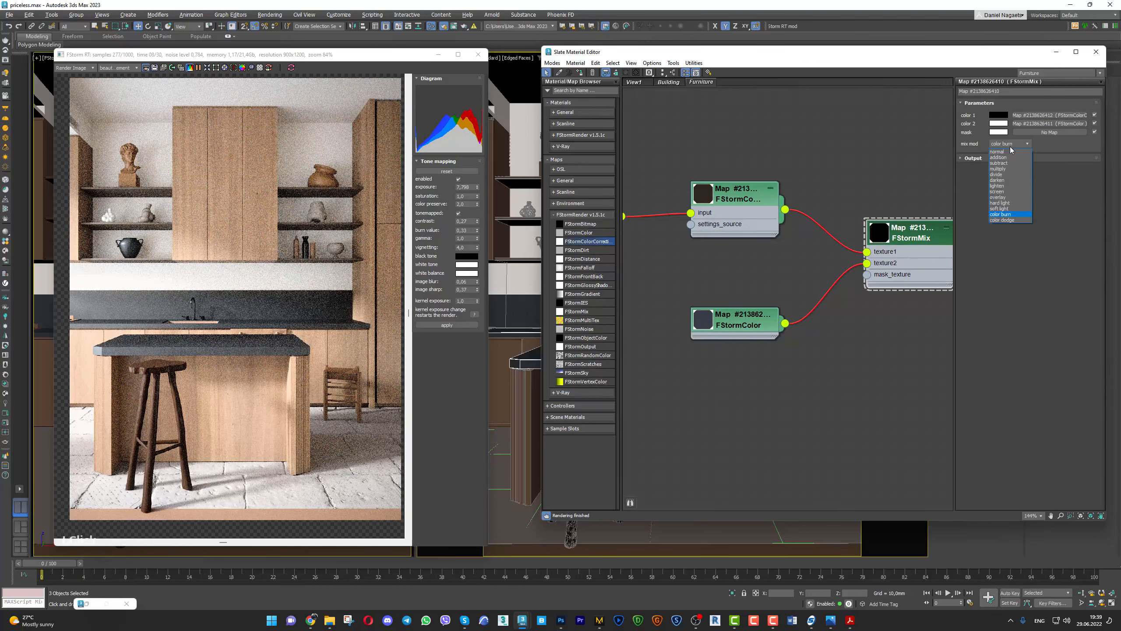
pyautogui.click(1010, 220)
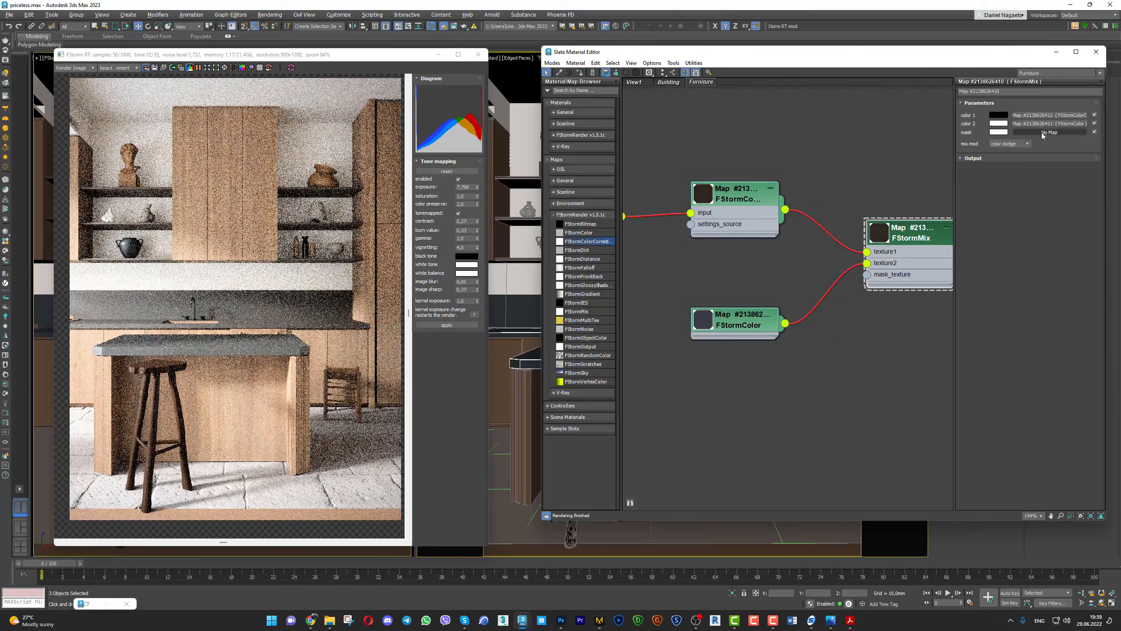
pyautogui.click(1023, 145)
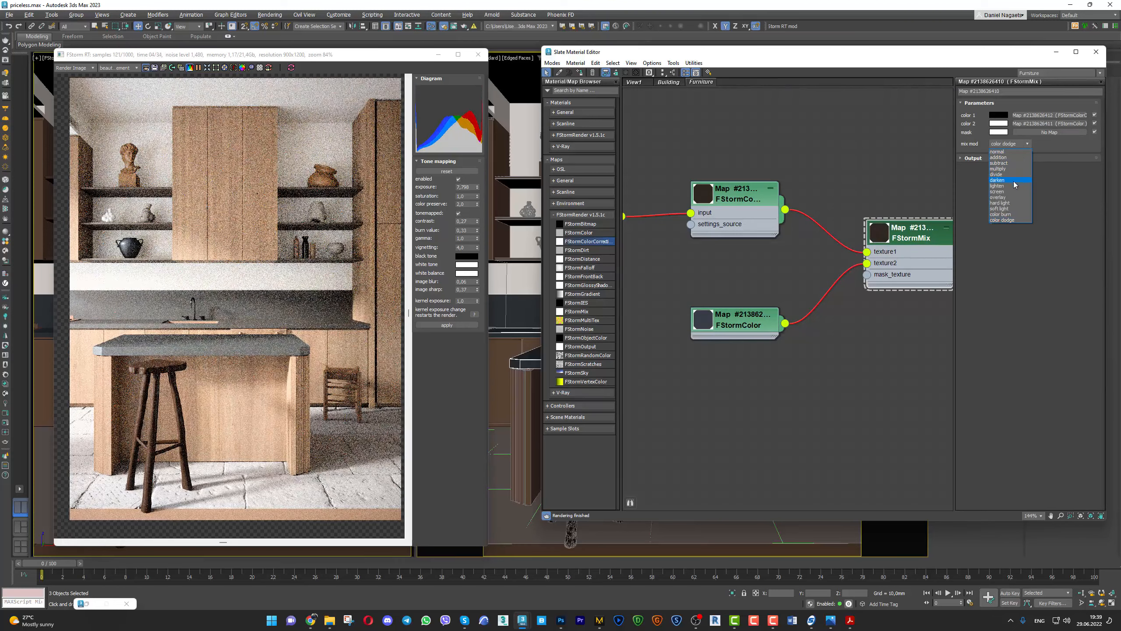
pyautogui.click(1014, 215)
pyautogui.click(1008, 158)
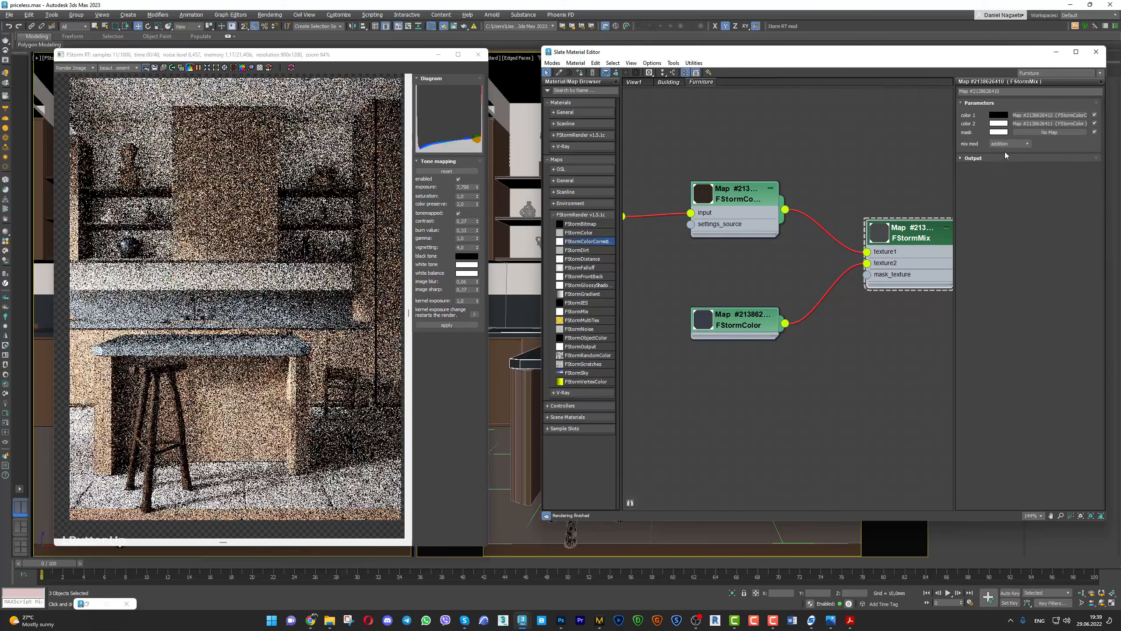
pyautogui.moveTo(982, 254); pyautogui.dragTo(679, 259, button='middle')
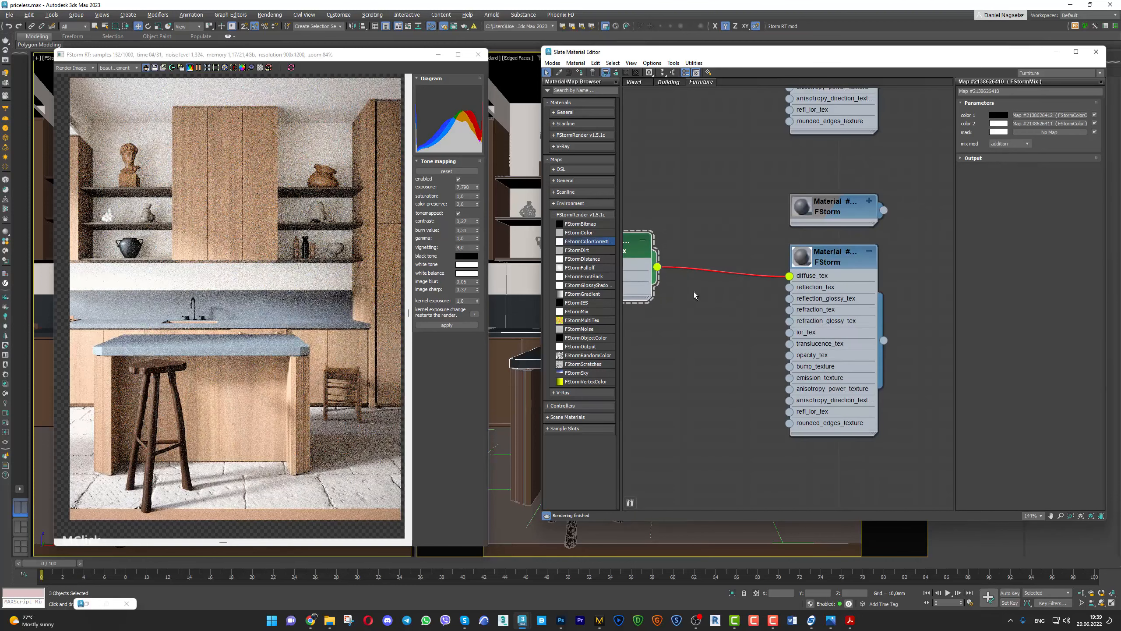
pyautogui.scroll(1, 225, 359)
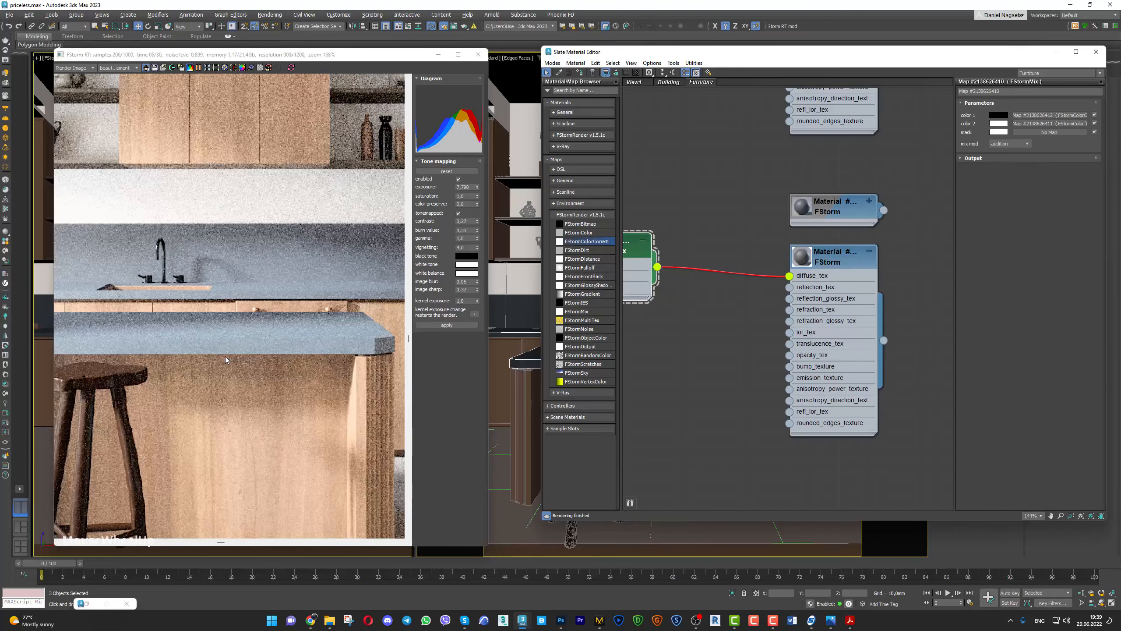
pyautogui.moveTo(706, 303); pyautogui.dragTo(815, 285, button='middle')
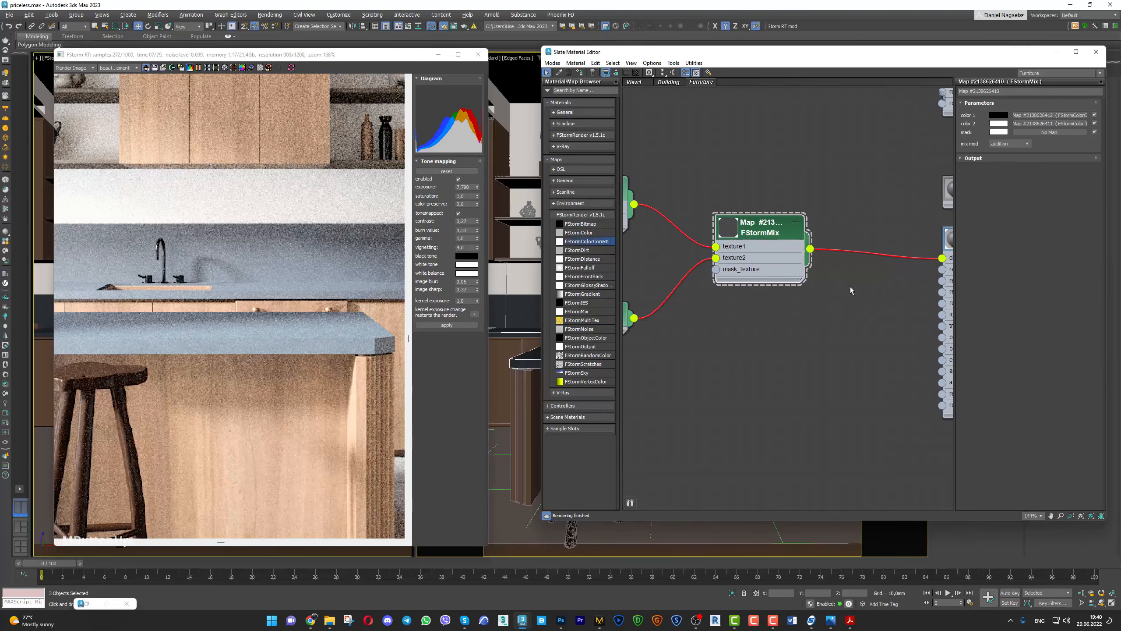
# Cycle the FStormMix mix mode through subtract, multiply and divide to lighten, and check the countertop in the render
pyautogui.click(1015, 145)
pyautogui.click(1012, 163)
pyautogui.click(1010, 146)
pyautogui.press('Down')
pyautogui.press('Return')
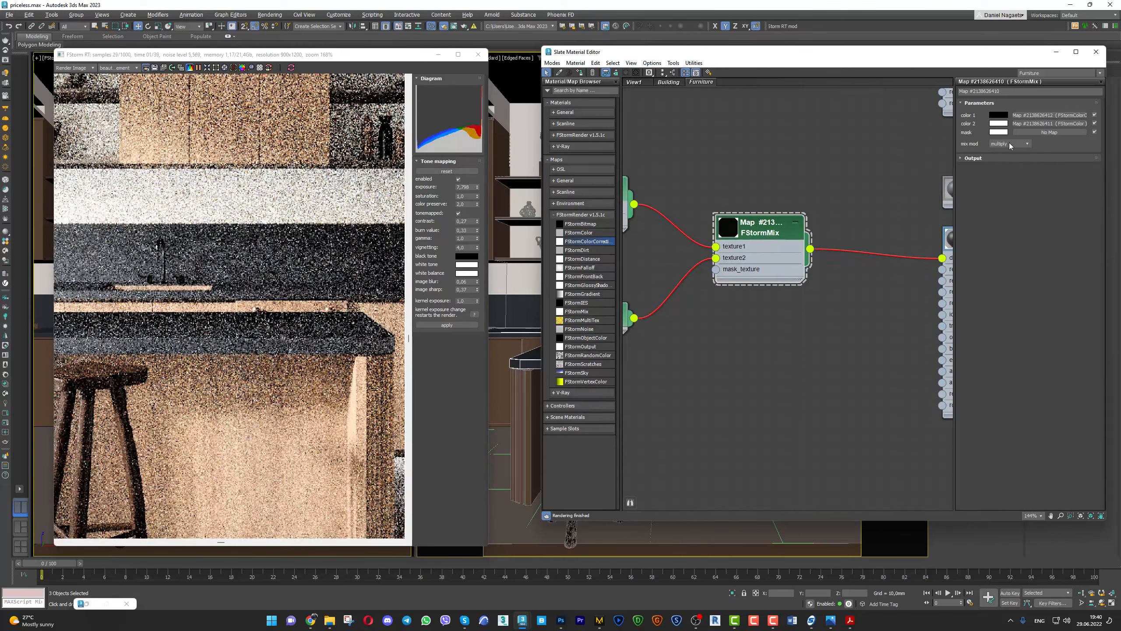
pyautogui.press('Down')
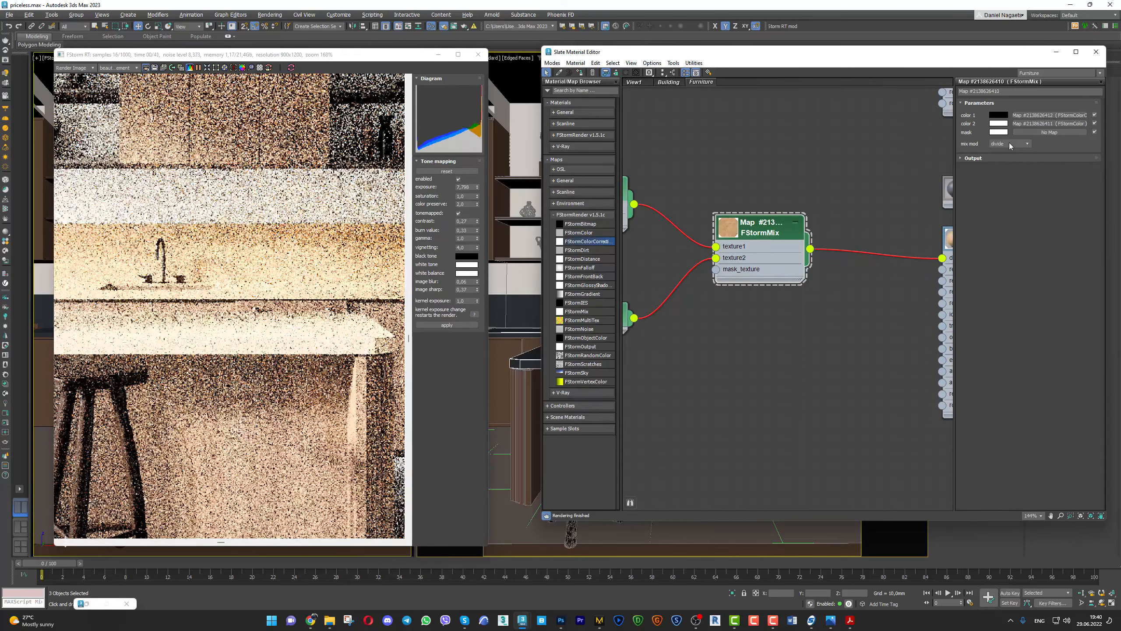
pyautogui.press('Down')
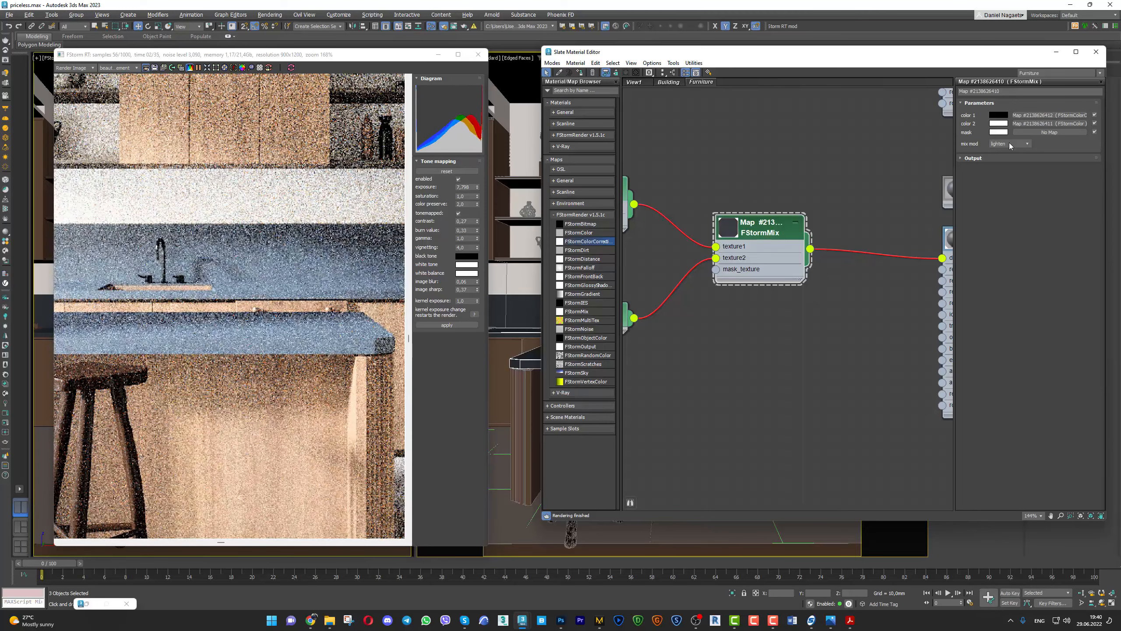
pyautogui.scroll(-3, 292, 353)
pyautogui.scroll(2, 244, 355)
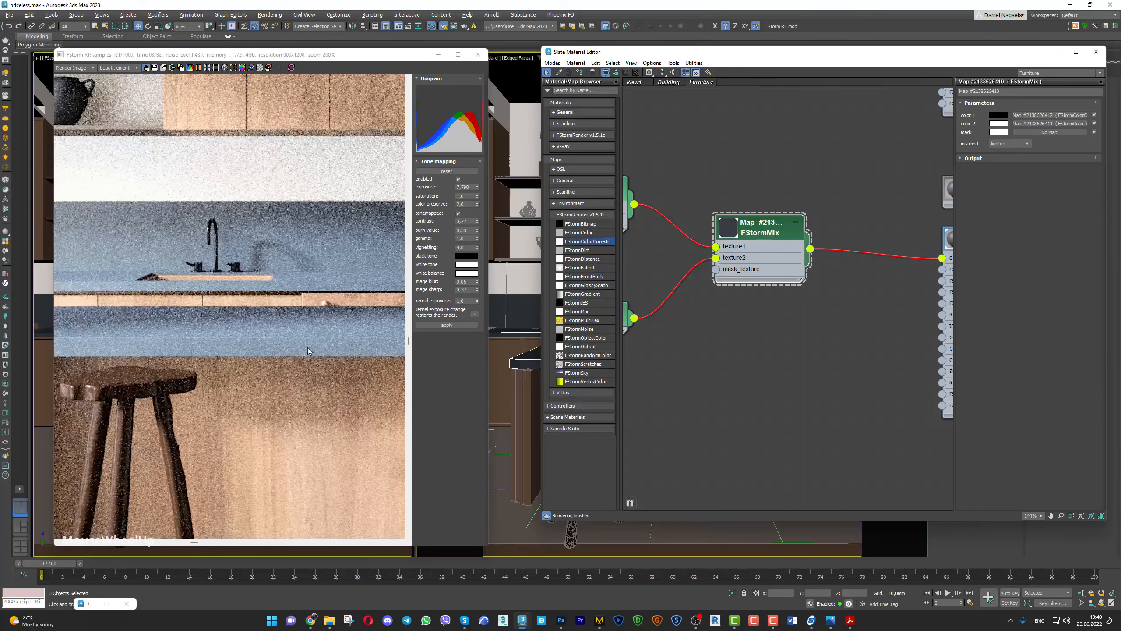
pyautogui.scroll(-2, 319, 328)
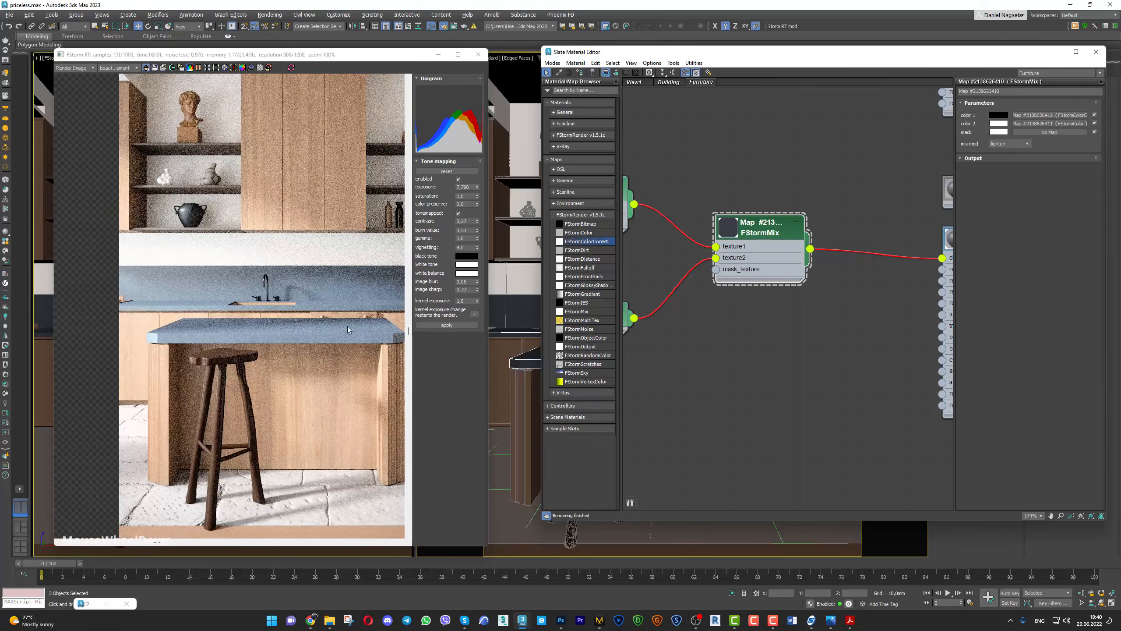
pyautogui.moveTo(332, 326); pyautogui.dragTo(287, 326, button='middle')
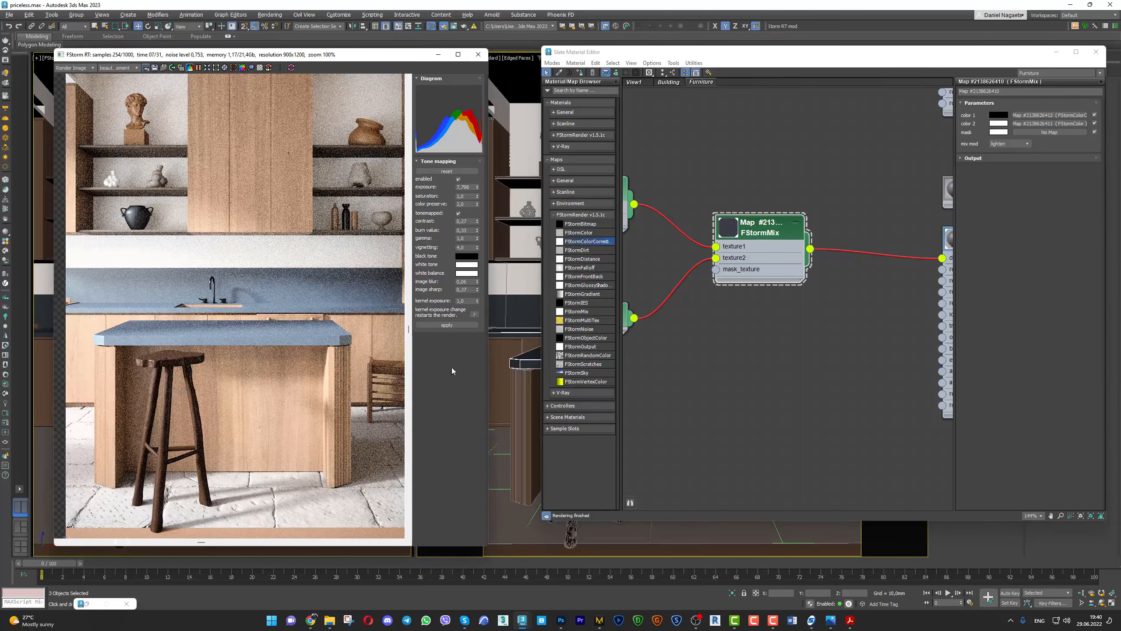
# Close the current render, set the output size to 1500 × 2000, and restart the FStorm interactive render
pyautogui.click(478, 55)
pyautogui.press('F10')
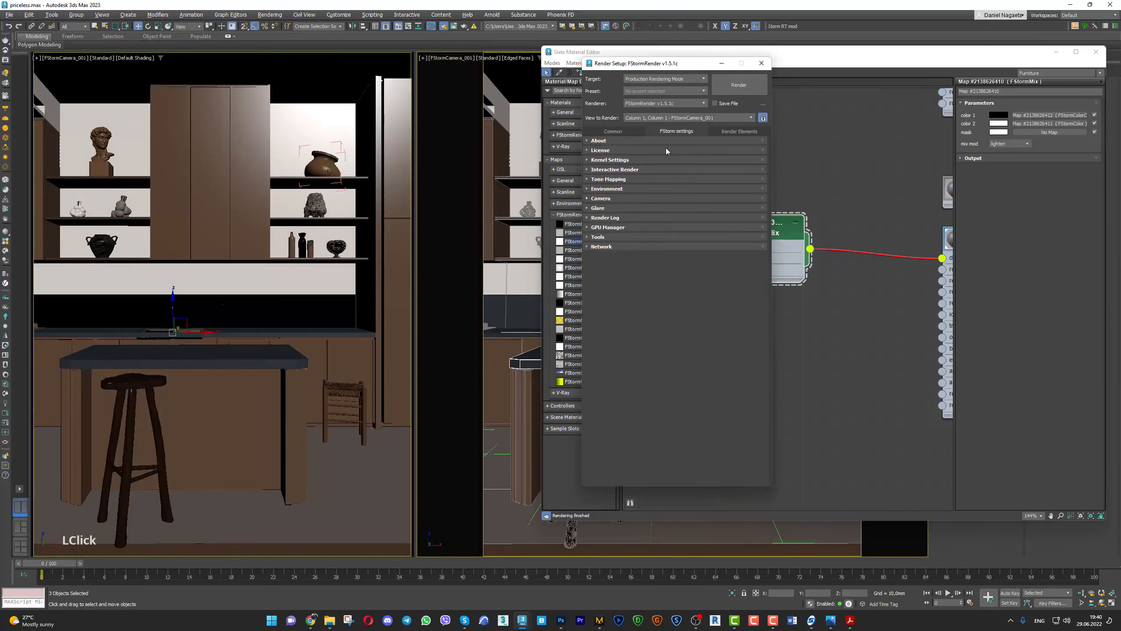
pyautogui.click(598, 132)
pyautogui.doubleClick(650, 260)
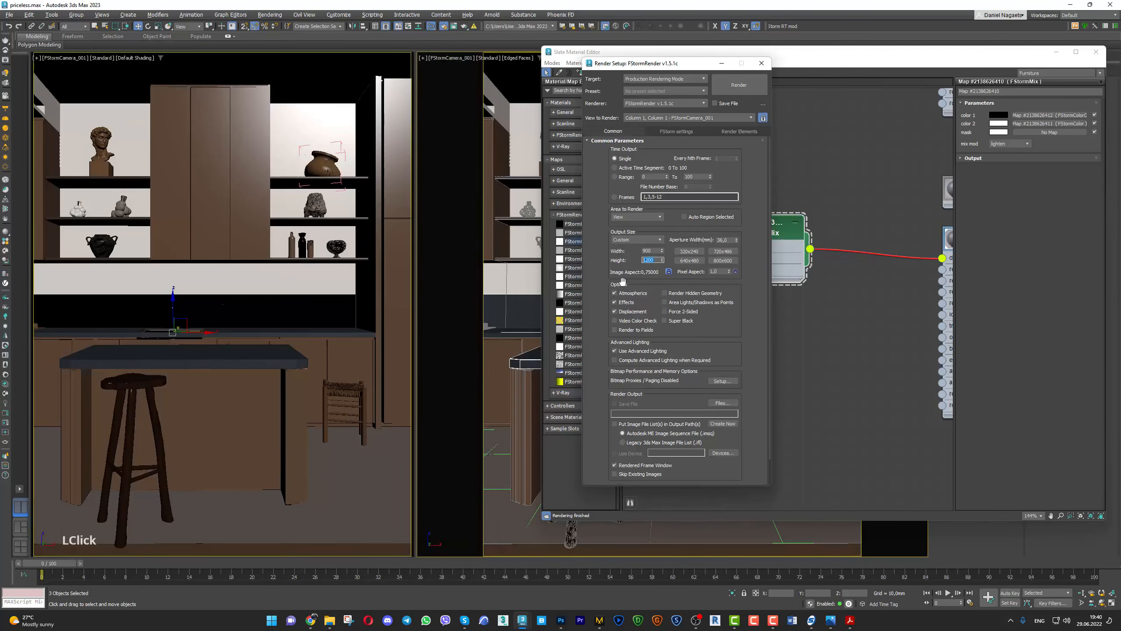
pyautogui.write('20')
pyautogui.press('Return')
pyautogui.write('2000')
pyautogui.press('Return')
pyautogui.click(782, 26)
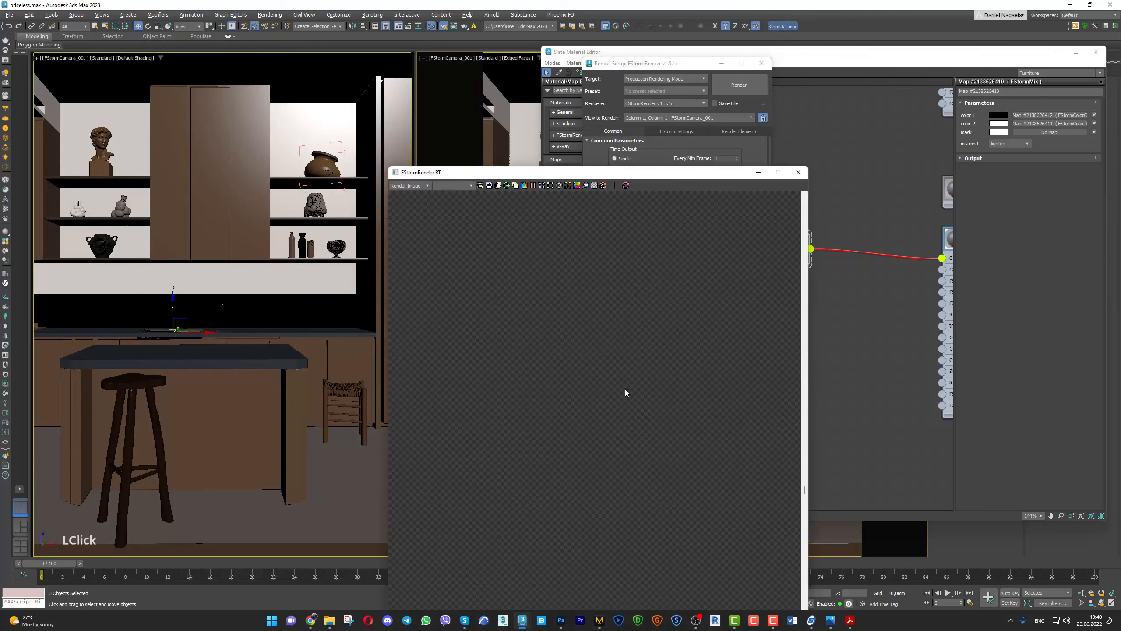
# Reposition the render window over the viewport and widen it to fit the diagram and tone mapping settings beside the image
pyautogui.click(664, 175)
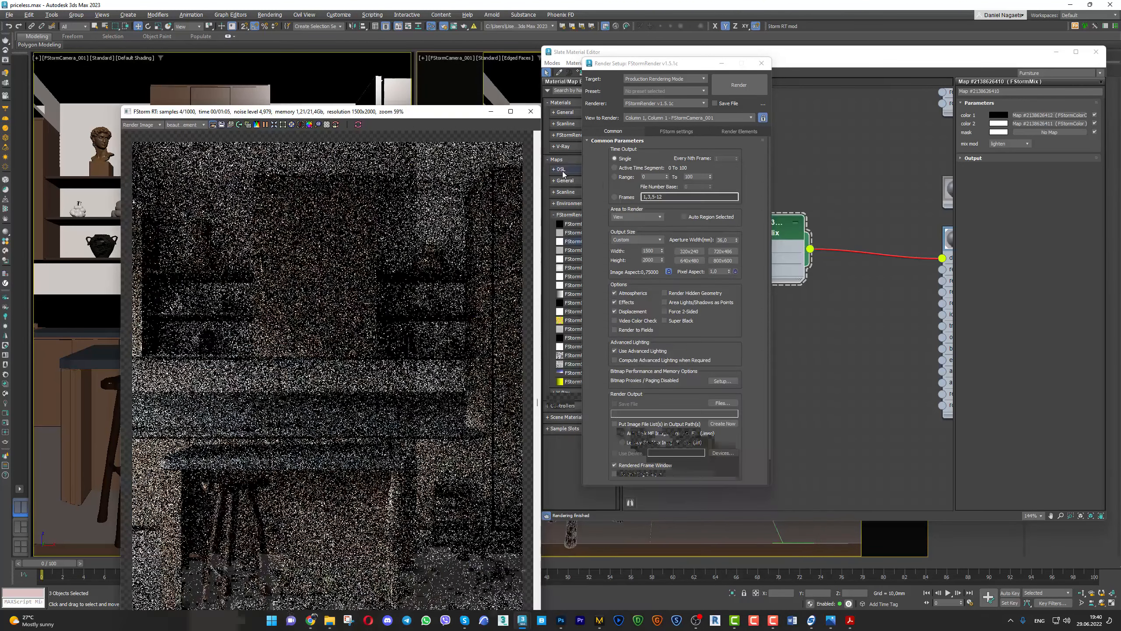
pyautogui.moveTo(459, 117); pyautogui.dragTo(401, 14)
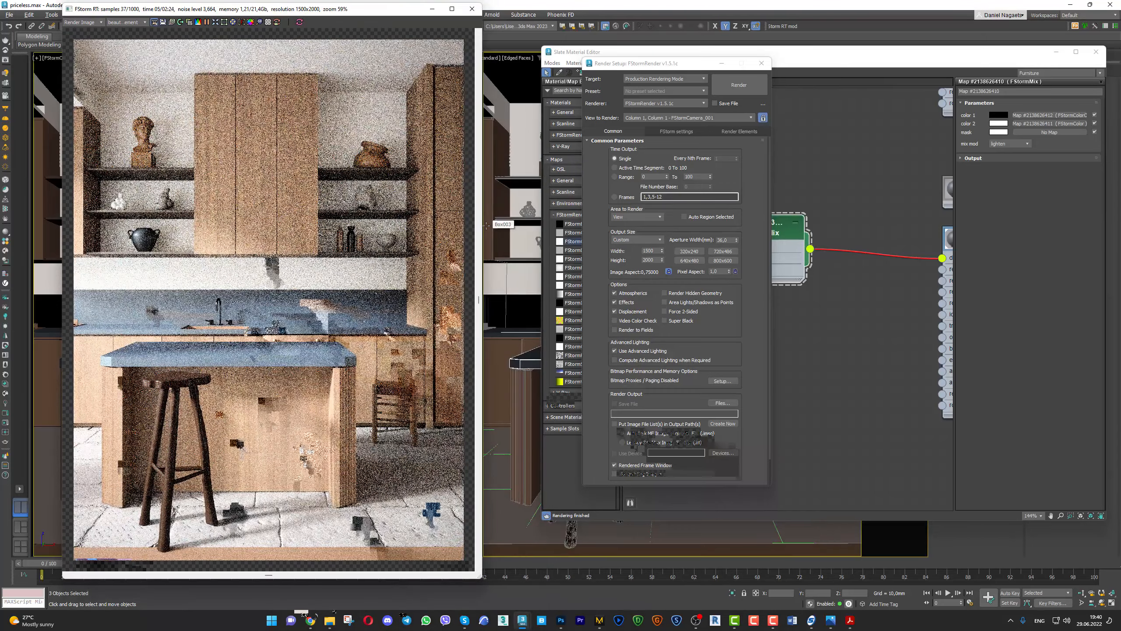
pyautogui.moveTo(484, 225); pyautogui.dragTo(594, 226)
pyautogui.click(197, 22)
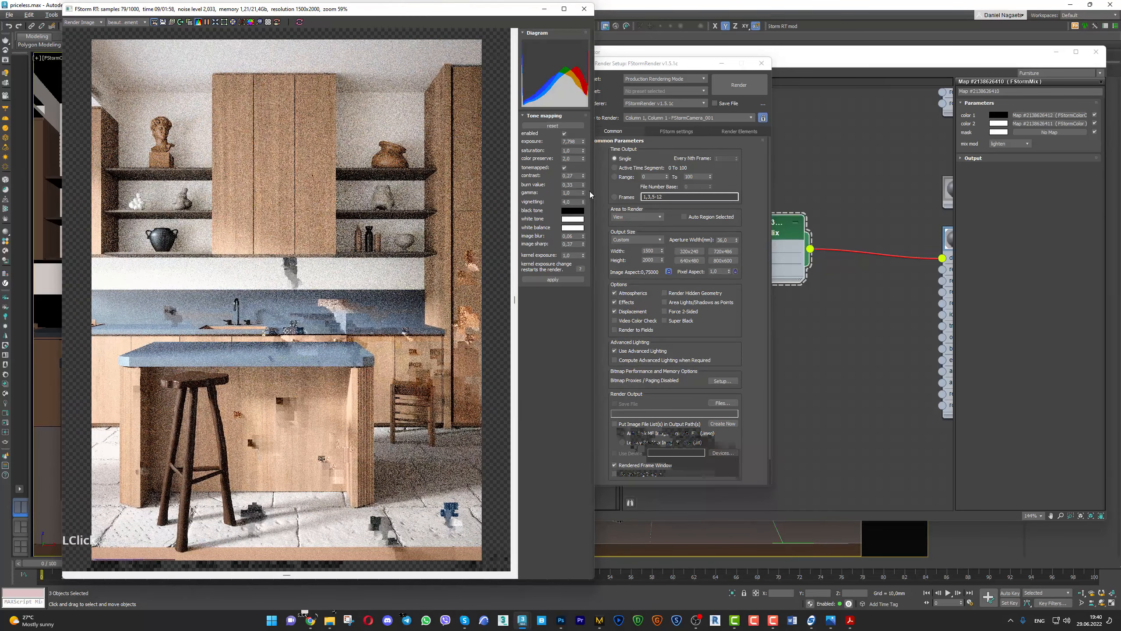
pyautogui.moveTo(590, 44); pyautogui.dragTo(555, 42)
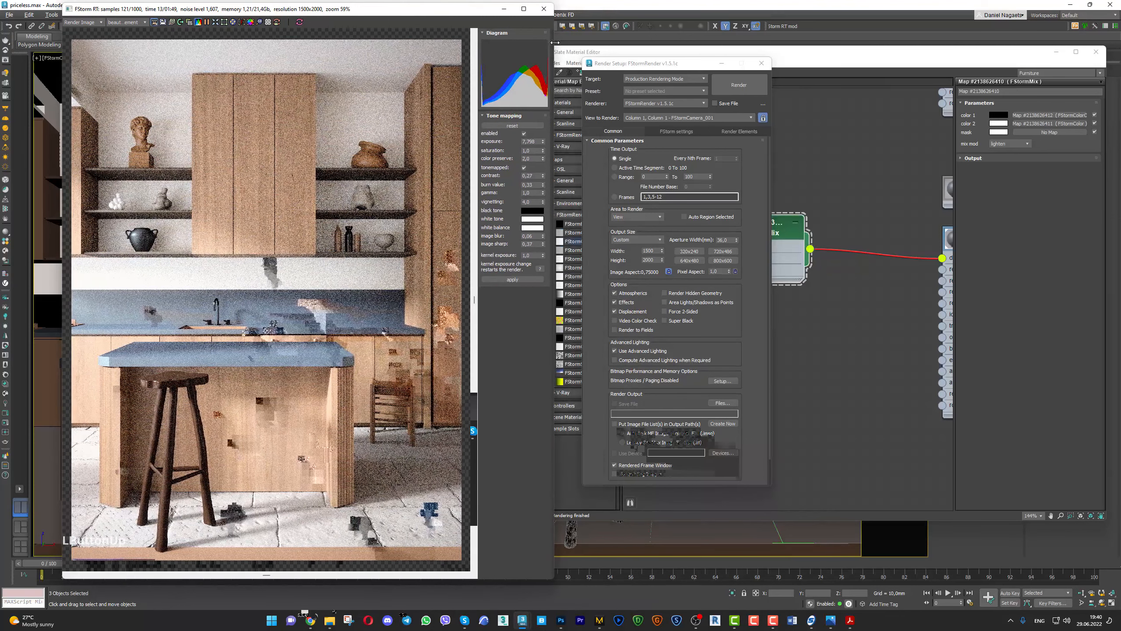
# Lower the tone mapping burn value to -0.12, and redo the undone mix mode change to keep lighten
pyautogui.moveTo(543, 186); pyautogui.dragTo(546, 198)
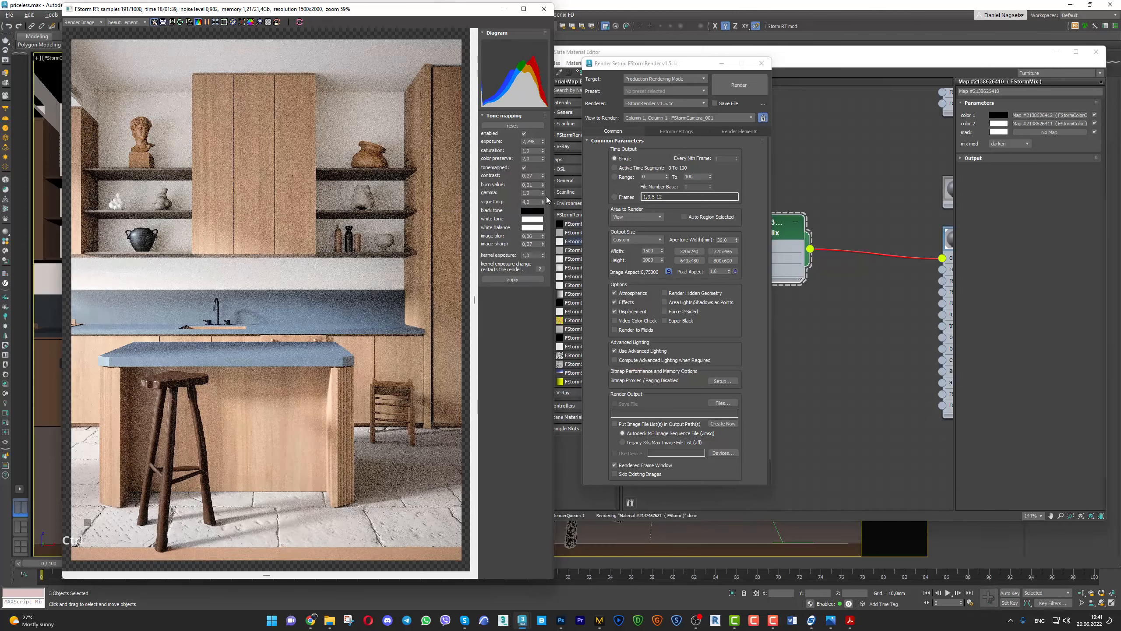
pyautogui.hotkey('ctrl', 'z')
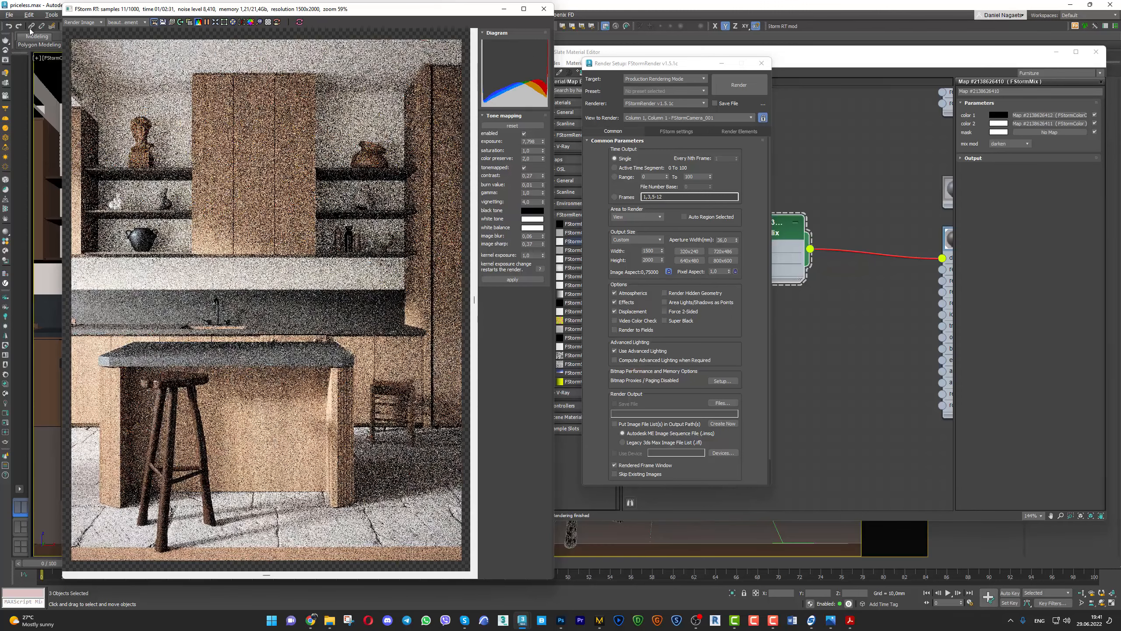
pyautogui.click(466, 232)
pyautogui.hotkey('ctrl', 'y')
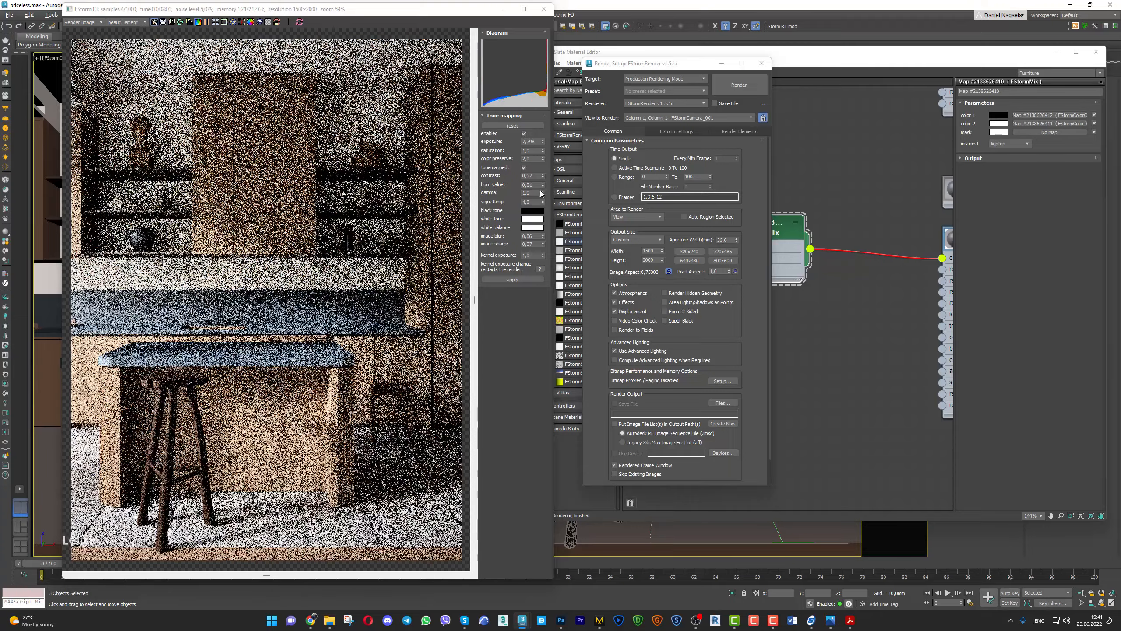
pyautogui.moveTo(543, 185)
pyautogui.mouseDown()
pyautogui.moveTo(543, 170)
pyautogui.moveTo(544, 193)
pyautogui.mouseUp()
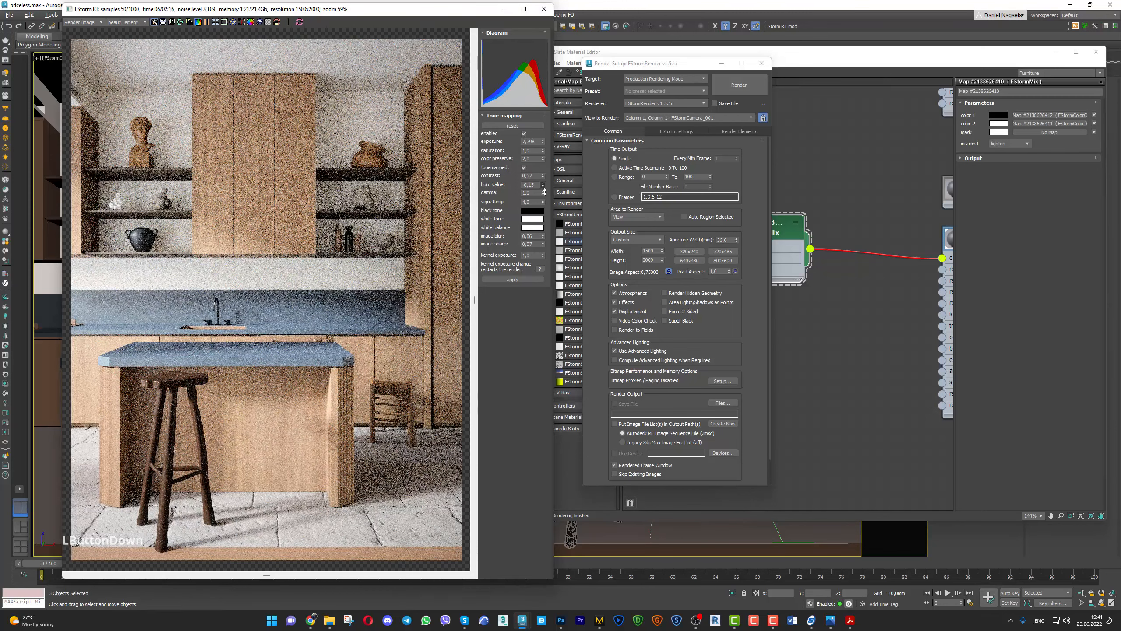
pyautogui.moveTo(545, 190); pyautogui.dragTo(546, 193)
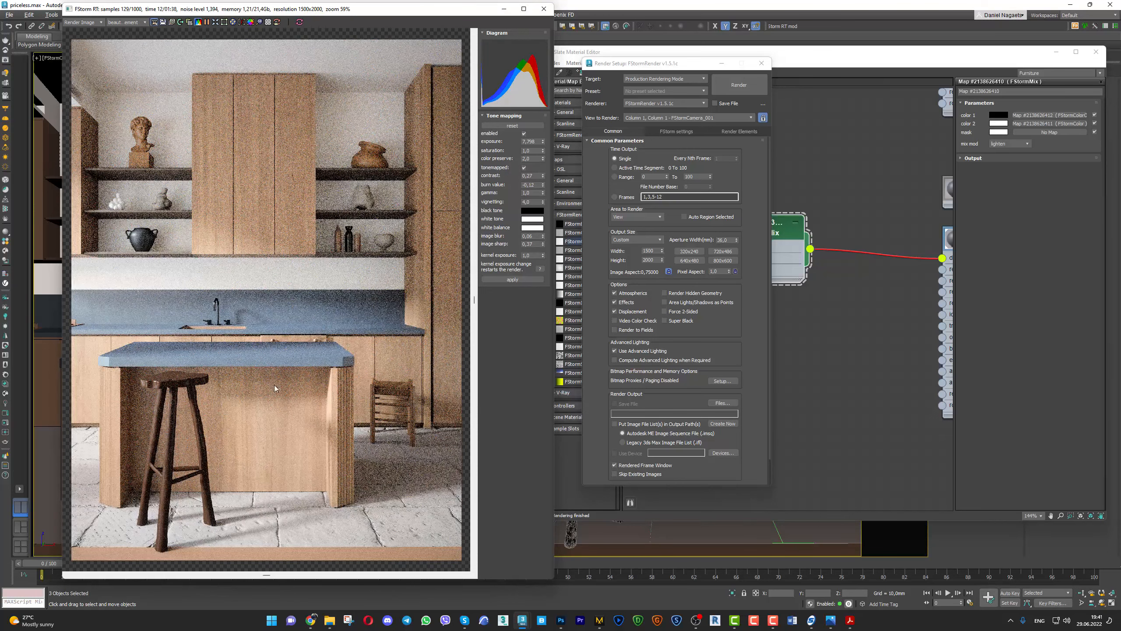
# Inspect the floor, island, stool, countertop and backsplash up close in the render to judge their textures
pyautogui.scroll(3, 294, 360)
pyautogui.scroll(-2, 288, 357)
pyautogui.scroll(1, 366, 375)
pyautogui.scroll(-3, 366, 375)
pyautogui.scroll(1, 315, 499)
pyautogui.moveTo(315, 498); pyautogui.dragTo(346, 395, button='middle')
pyautogui.scroll(2, 322, 452)
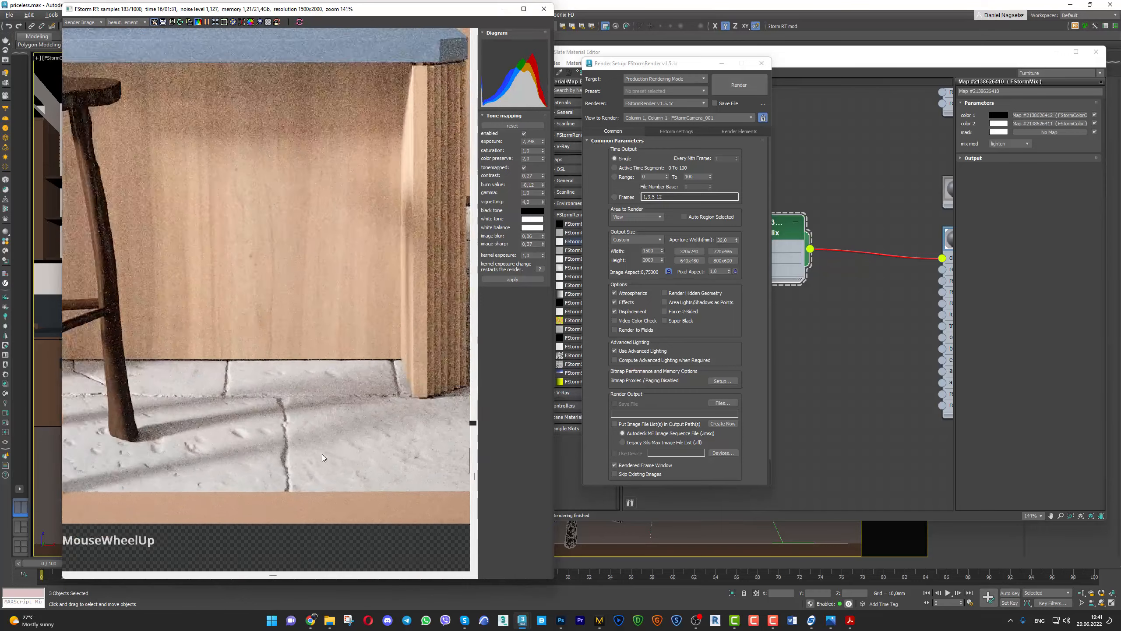
pyautogui.scroll(-2, 322, 452)
pyautogui.scroll(2, 230, 254)
pyautogui.scroll(1, 228, 306)
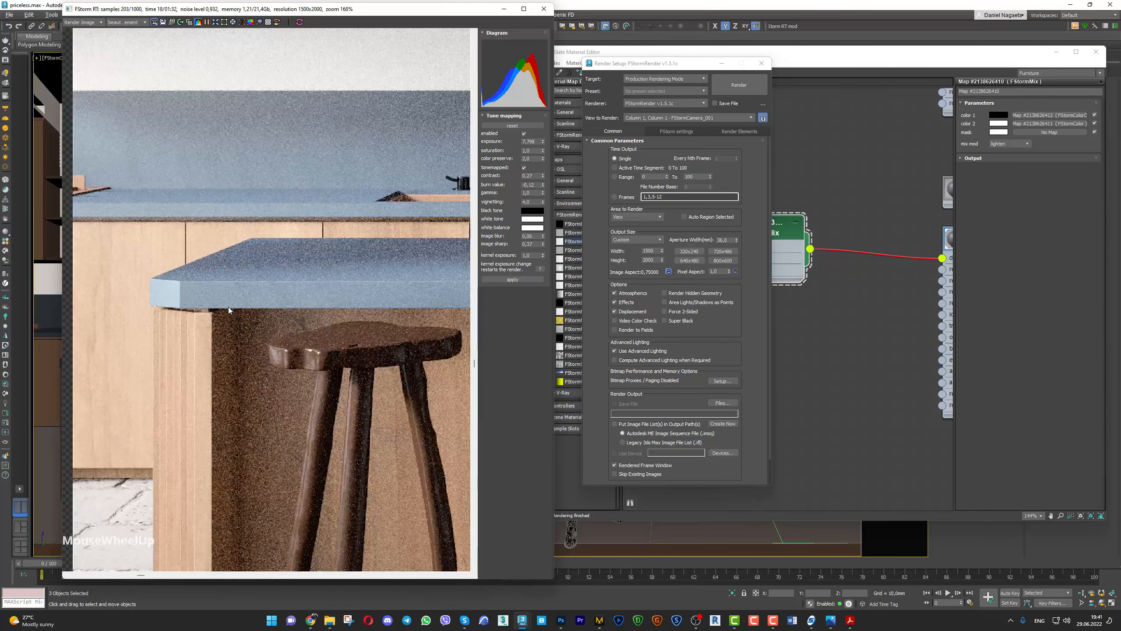
pyautogui.scroll(-1, 230, 311)
pyautogui.scroll(-3, 230, 311)
pyautogui.scroll(1, 362, 306)
pyautogui.moveTo(361, 307); pyautogui.dragTo(308, 330, button='middle')
pyautogui.scroll(-1, 300, 331)
pyautogui.scroll(3, 269, 411)
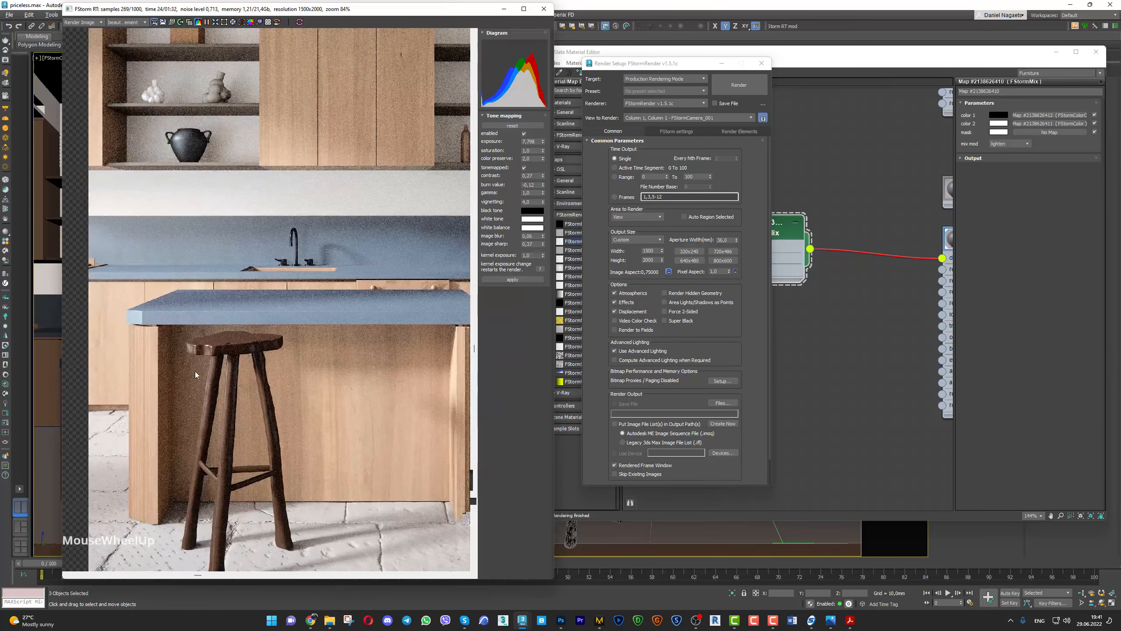
pyautogui.scroll(-2, 192, 373)
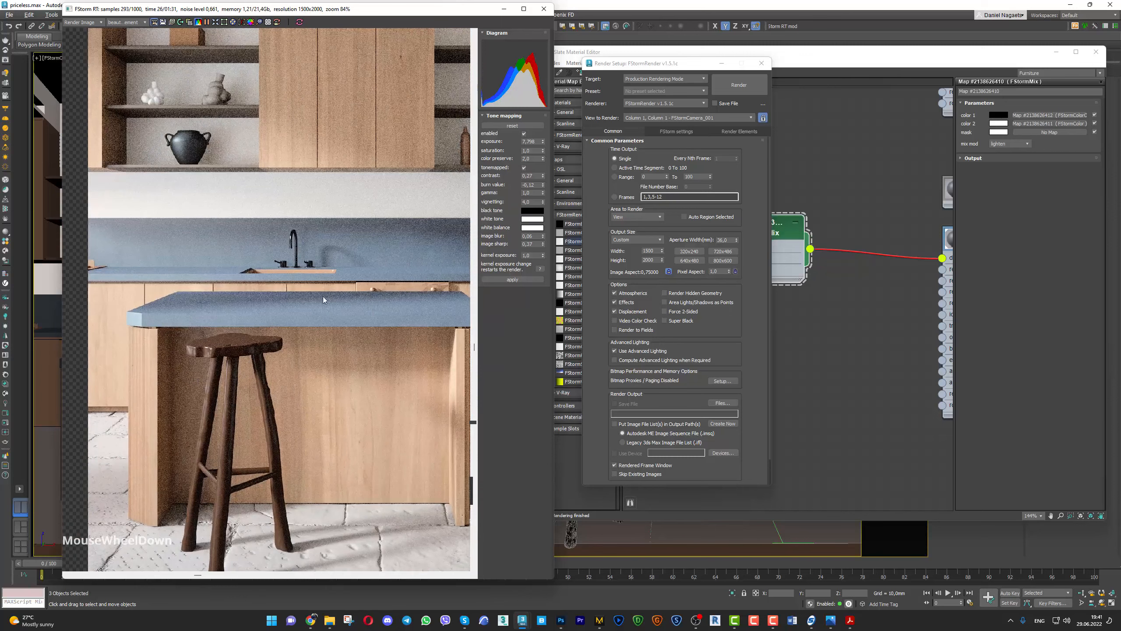
pyautogui.scroll(2, 214, 244)
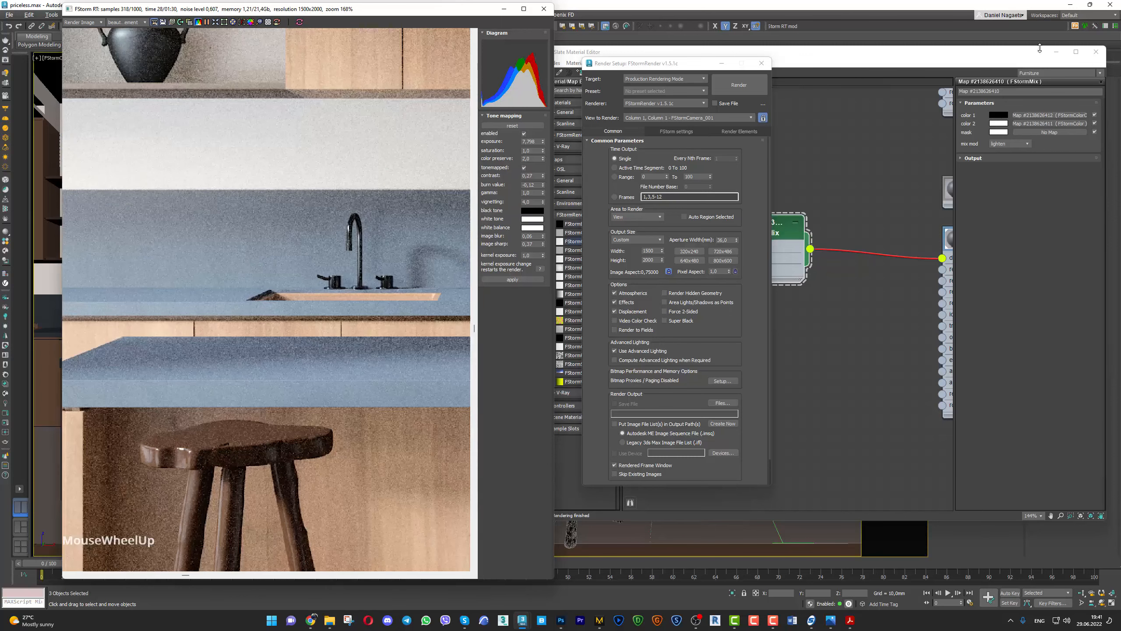
# Minimize the render setup, then select the marble FStormBitmap in the material editor and toggle its shaded display in the viewport
pyautogui.click(1056, 52)
pyautogui.click(722, 63)
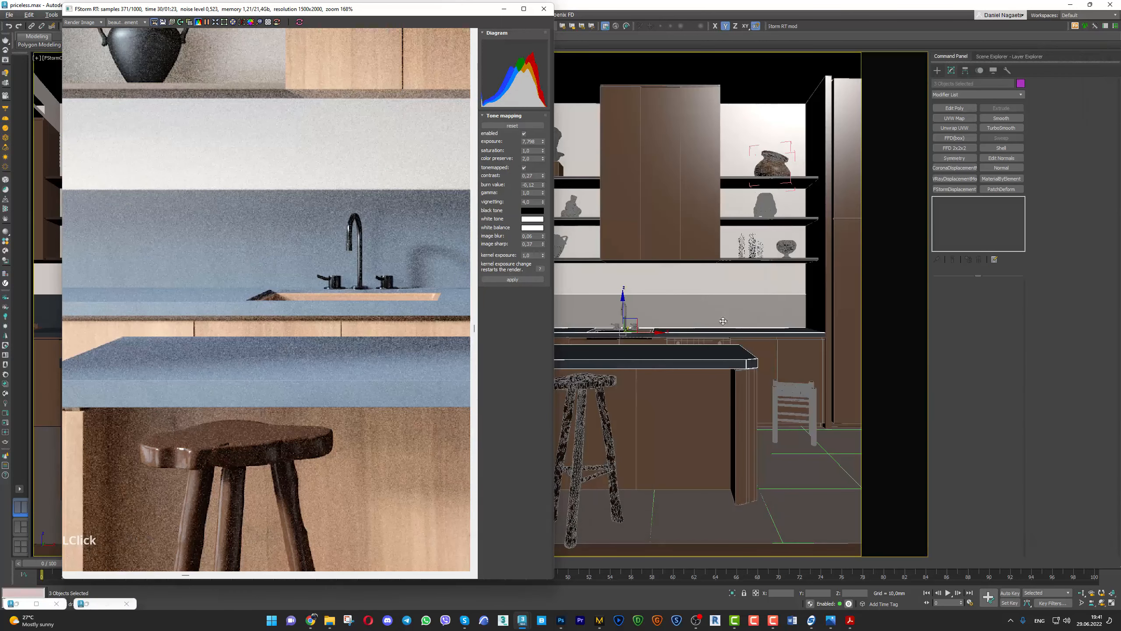
pyautogui.press('m')
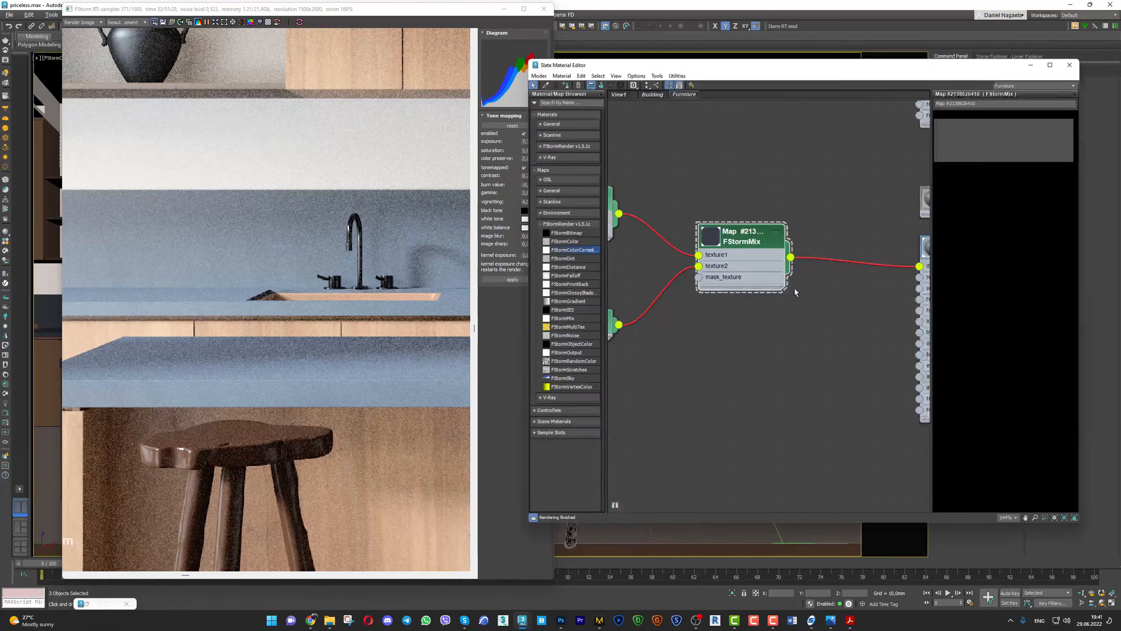
pyautogui.moveTo(863, 263); pyautogui.dragTo(931, 284, button='middle')
pyautogui.click(660, 252)
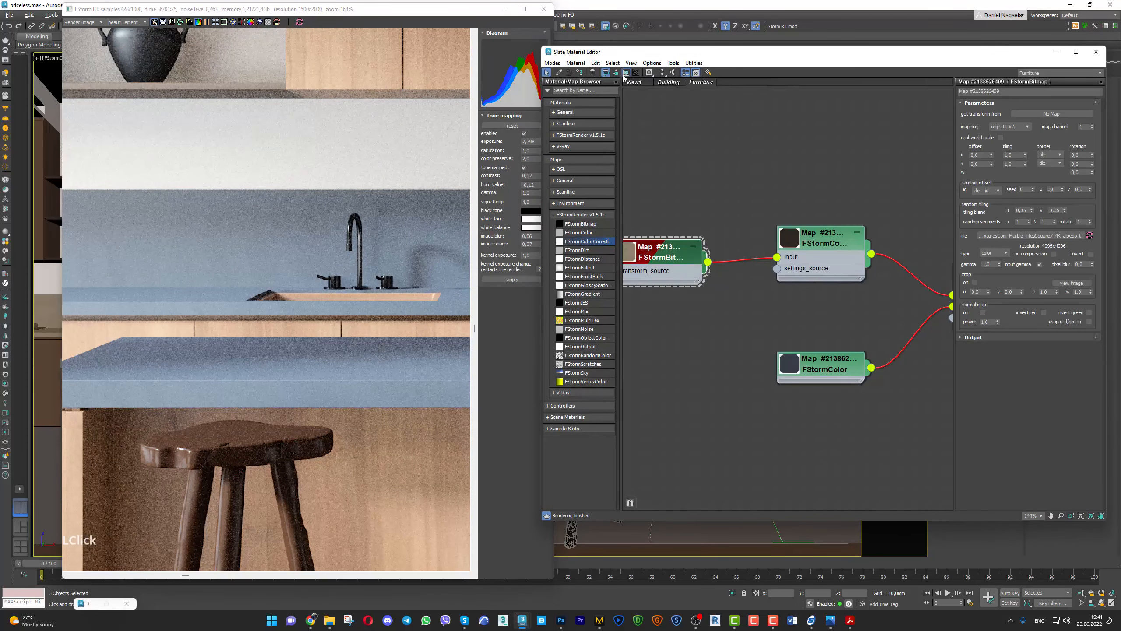
pyautogui.click(626, 72)
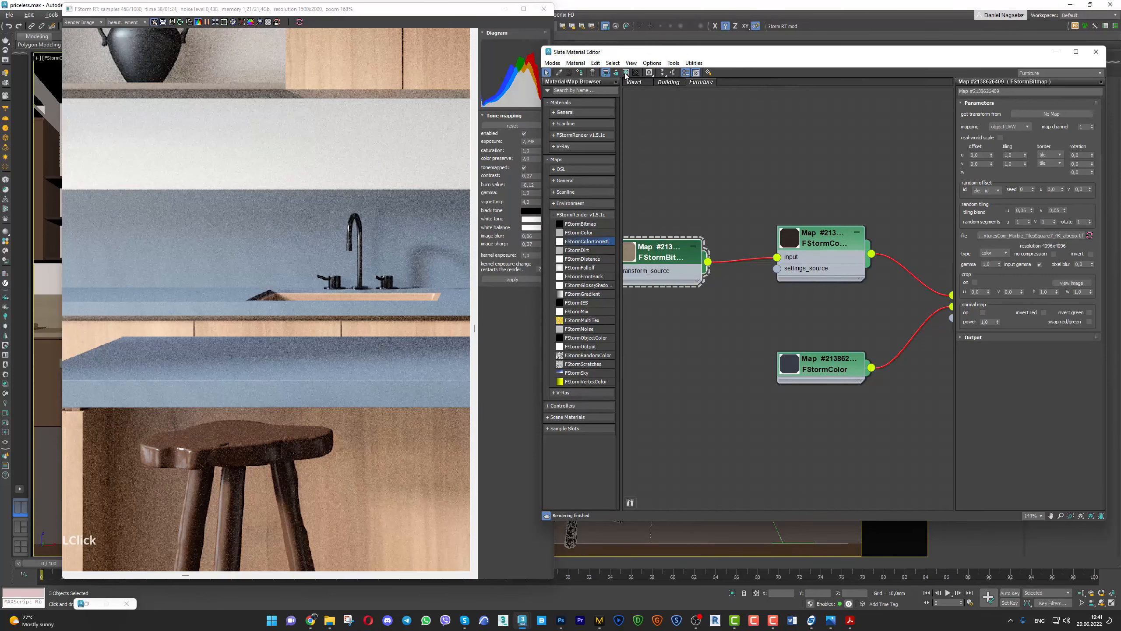
# Minimize the material editor and add a UVW Map modifier with box mapping to the selected countertop objects, sized 3000 × 3000 × 3000
pyautogui.click(1056, 52)
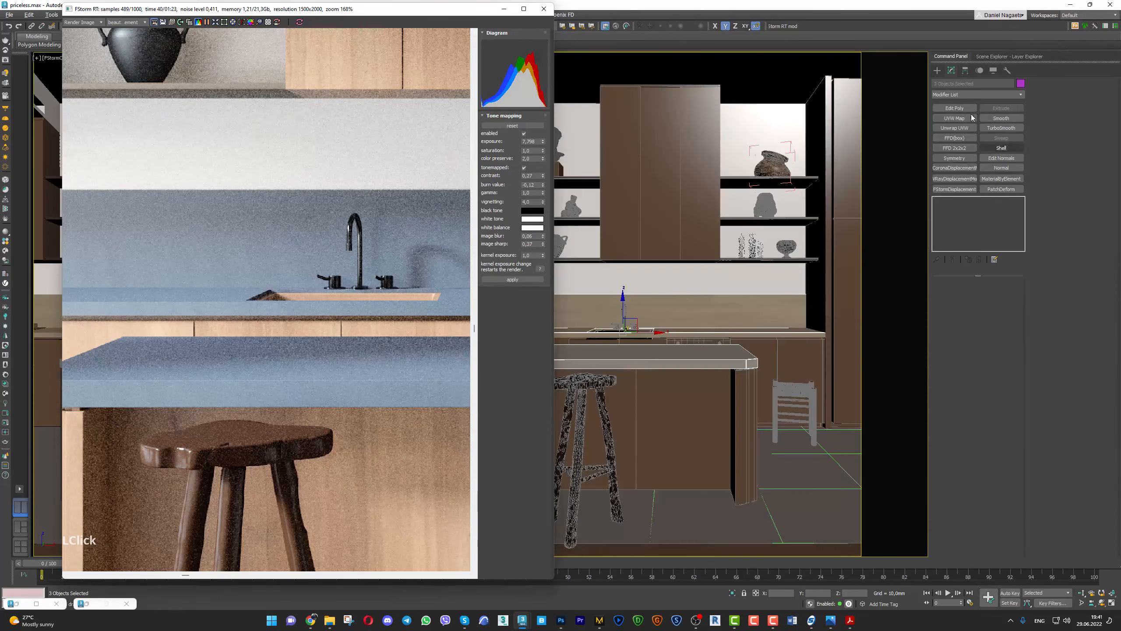
pyautogui.click(954, 118)
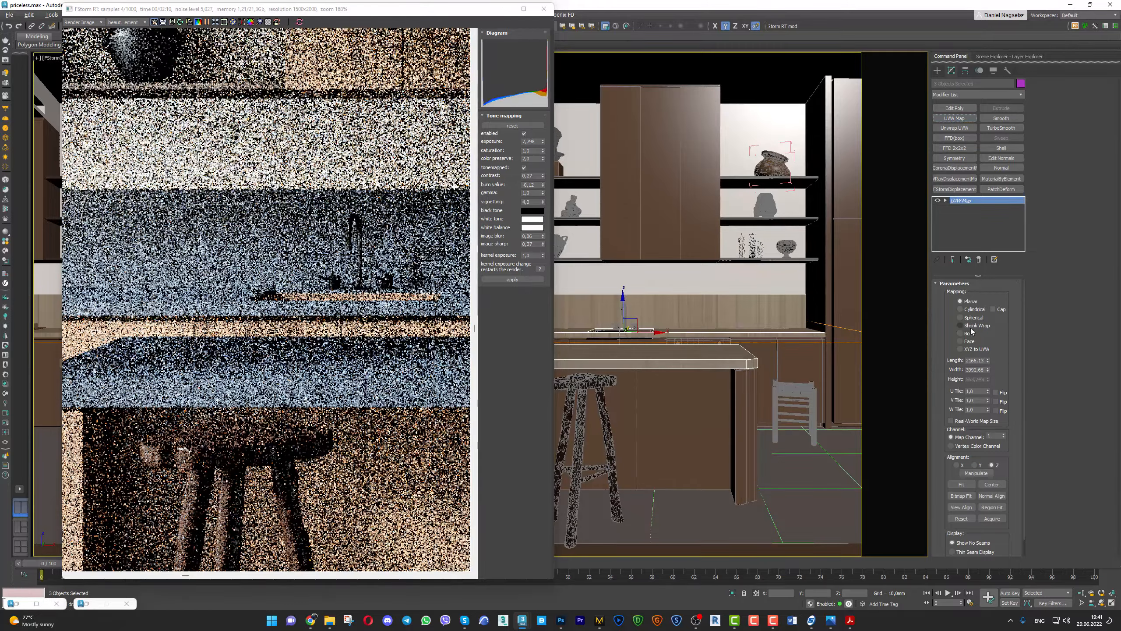
pyautogui.click(960, 333)
pyautogui.doubleClick(974, 360)
pyautogui.write('3000')
pyautogui.press('Tab')
pyautogui.write('3000')
pyautogui.press('Tab')
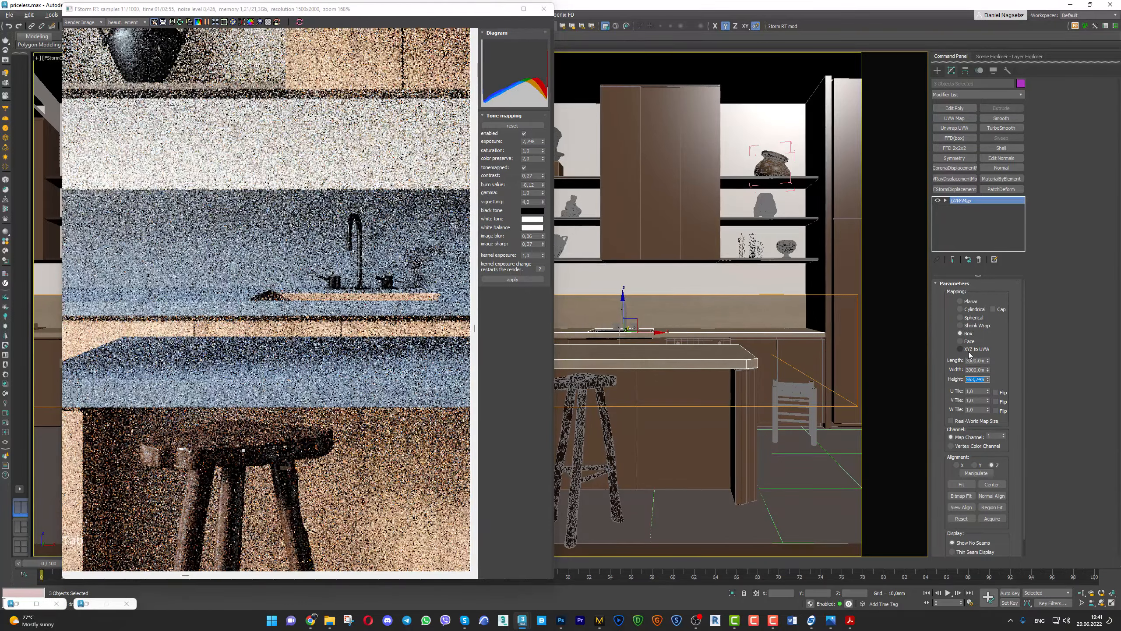
pyautogui.write('3000')
pyautogui.press('Return')
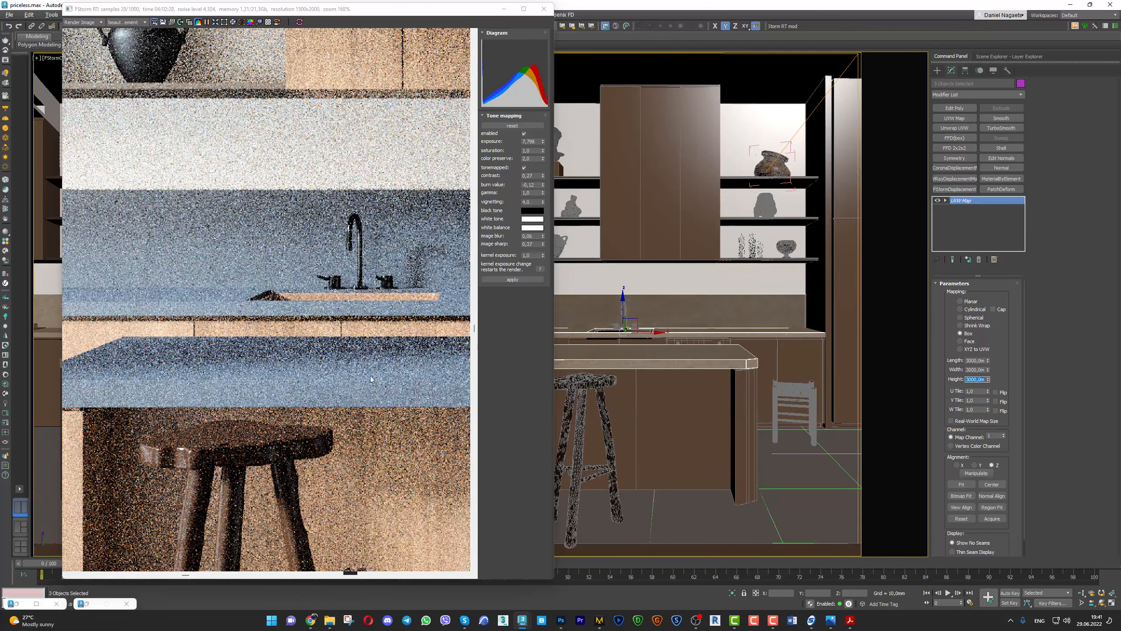
# Draw a render region around the countertops and backsplash, framed so the island's corner shows up close
pyautogui.scroll(-1, 189, 335)
pyautogui.scroll(-3, 419, 271)
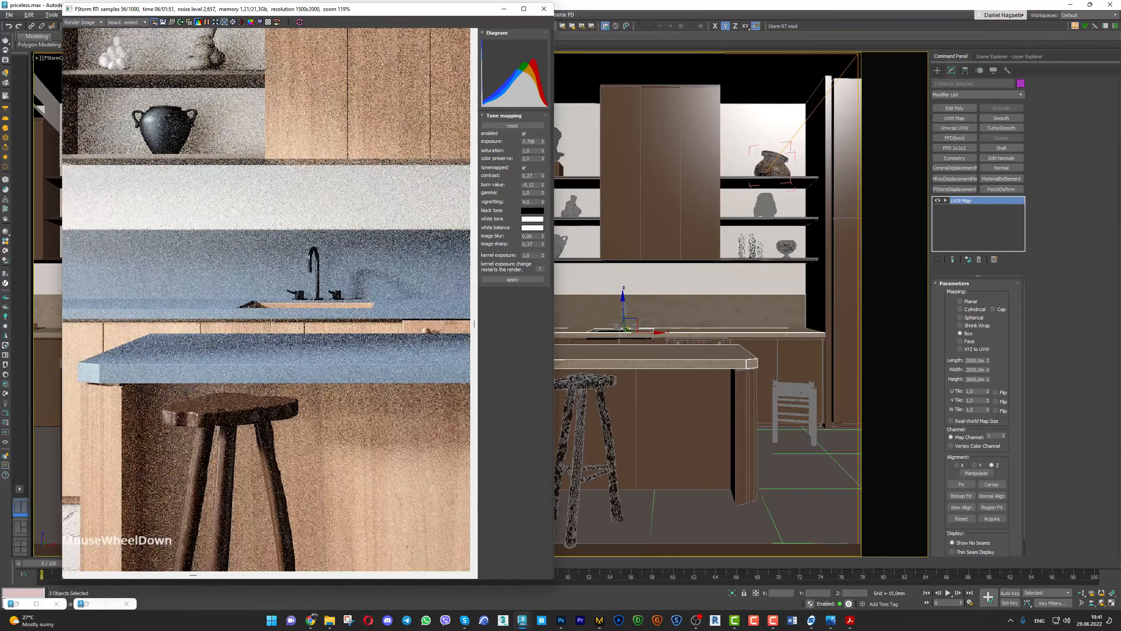
pyautogui.scroll(-2, 419, 271)
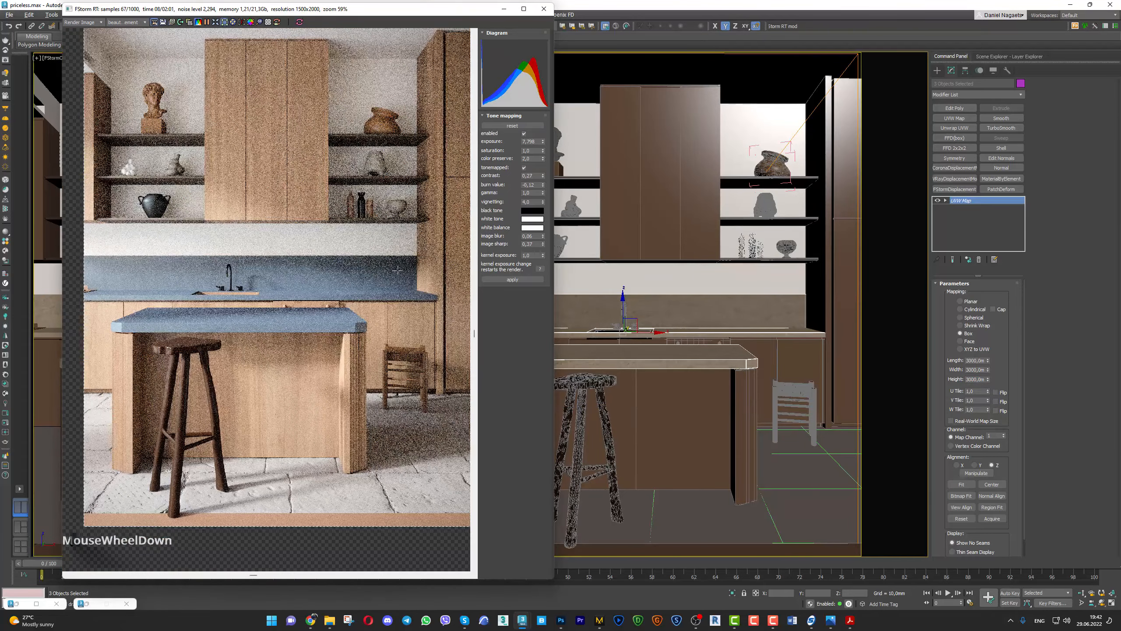
pyautogui.moveTo(436, 252); pyautogui.dragTo(49, 346)
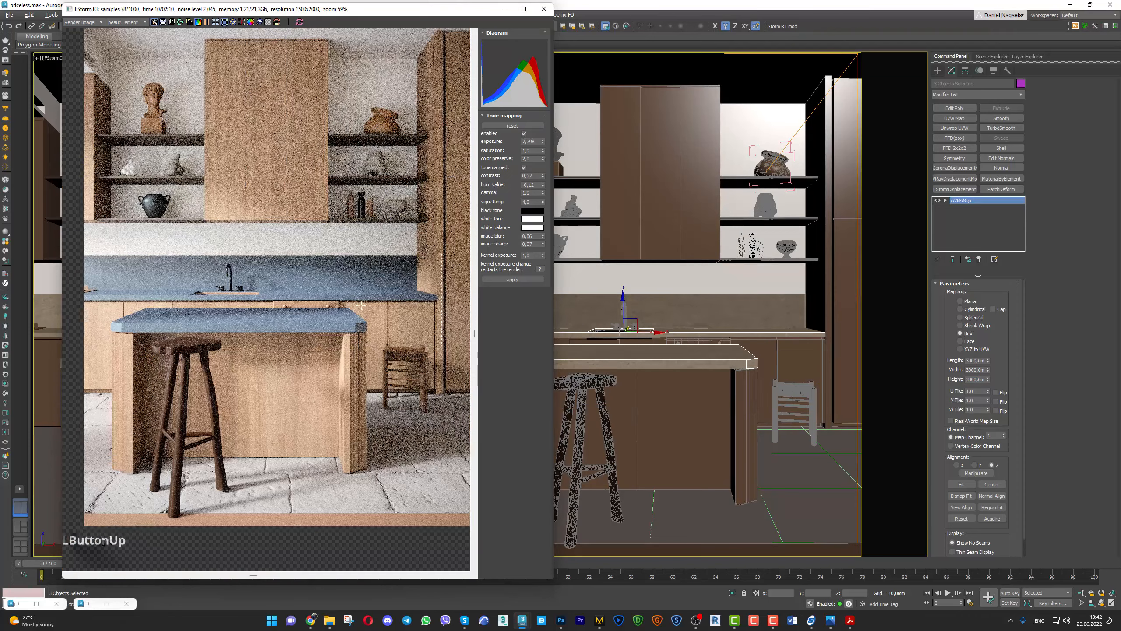
pyautogui.scroll(8, 351, 275)
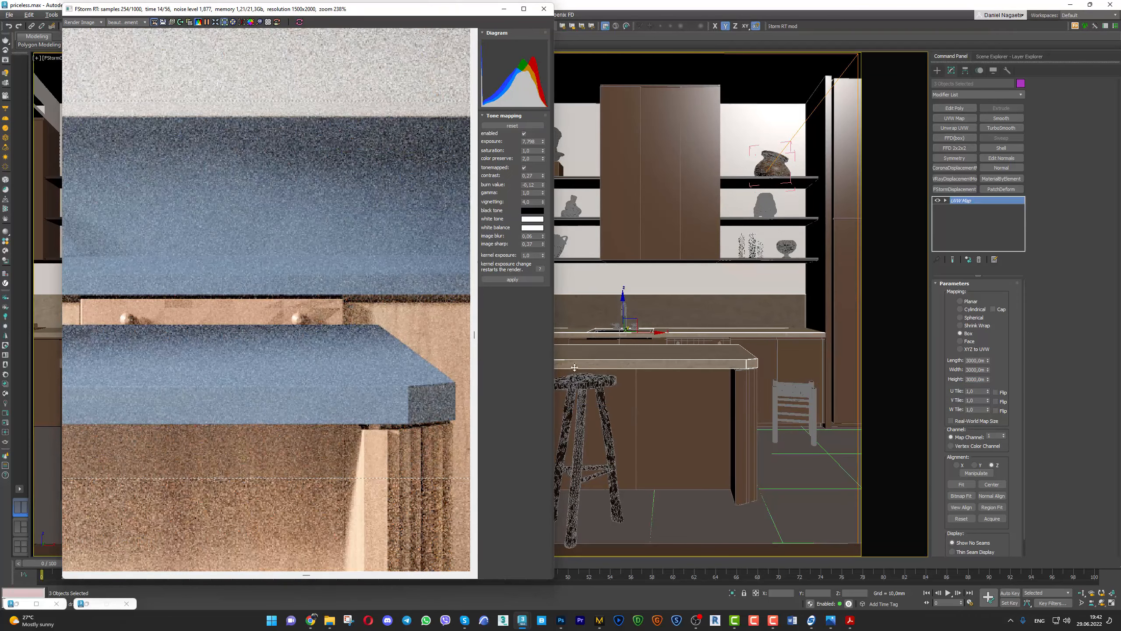
# Reopen the material editor and set the marble FStormColorCorrection's offset to 0.72 and contrast to 0.72
pyautogui.middleClick(634, 272)
pyautogui.press('m')
pyautogui.moveTo(755, 294); pyautogui.dragTo(860, 324, button='middle')
pyautogui.moveTo(773, 281); pyautogui.dragTo(701, 283)
pyautogui.moveTo(925, 276); pyautogui.dragTo(845, 270, button='middle')
pyautogui.click(844, 270)
pyautogui.moveTo(1011, 183); pyautogui.dragTo(1015, 144)
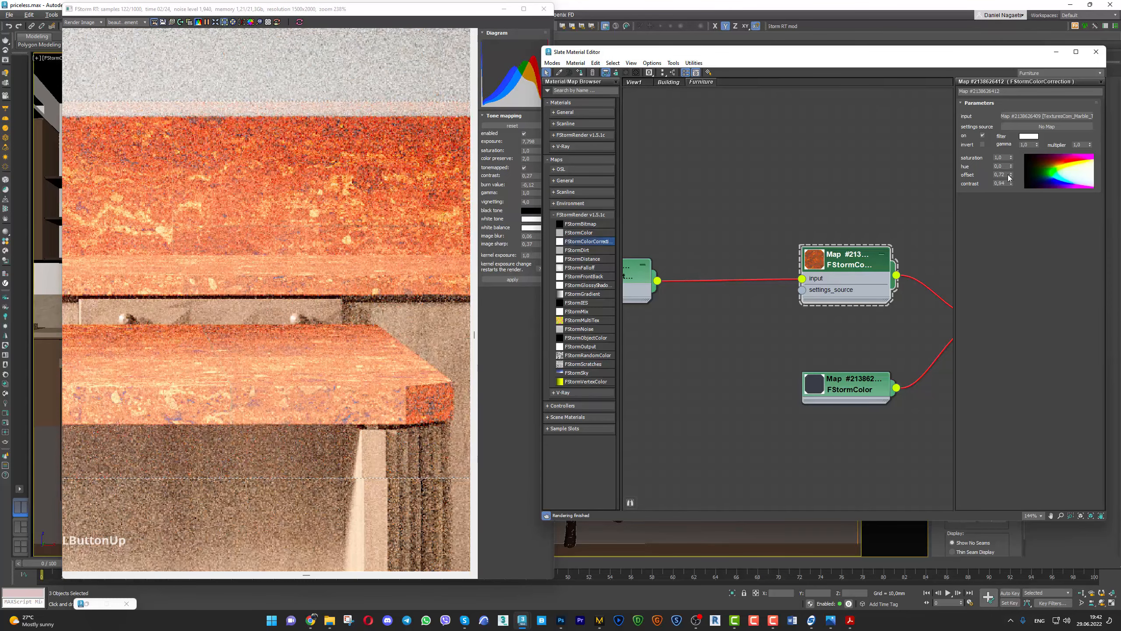
pyautogui.moveTo(1012, 185); pyautogui.dragTo(1012, 190)
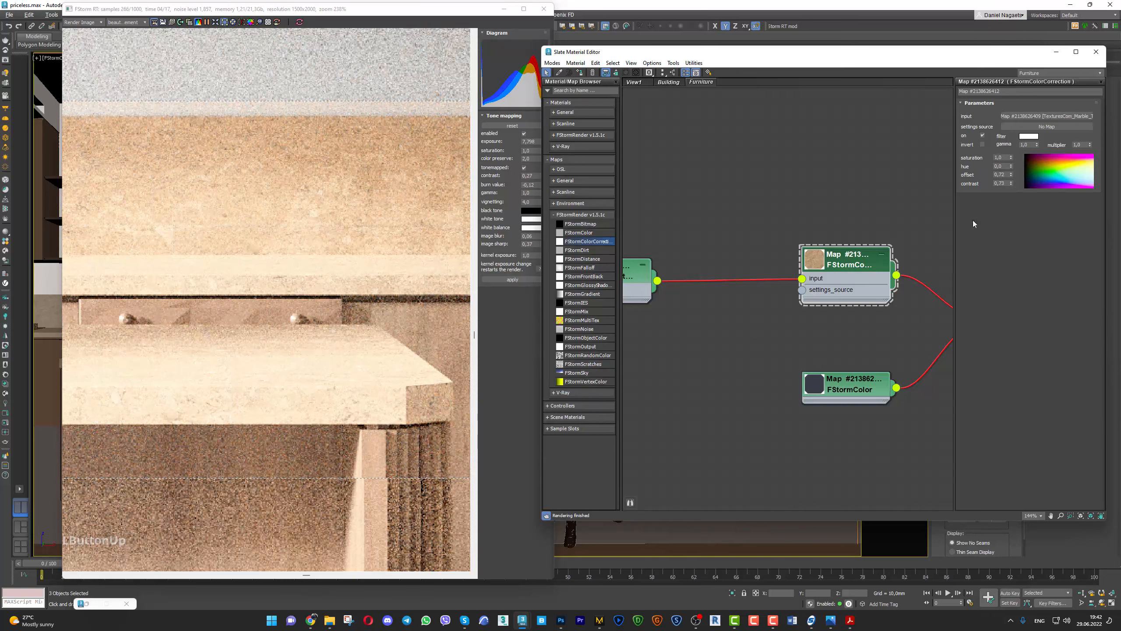
# Set the FStormMix mode to normal and rewire the marble color correction into texture2 in place of the FStormColor
pyautogui.scroll(-4, 759, 241)
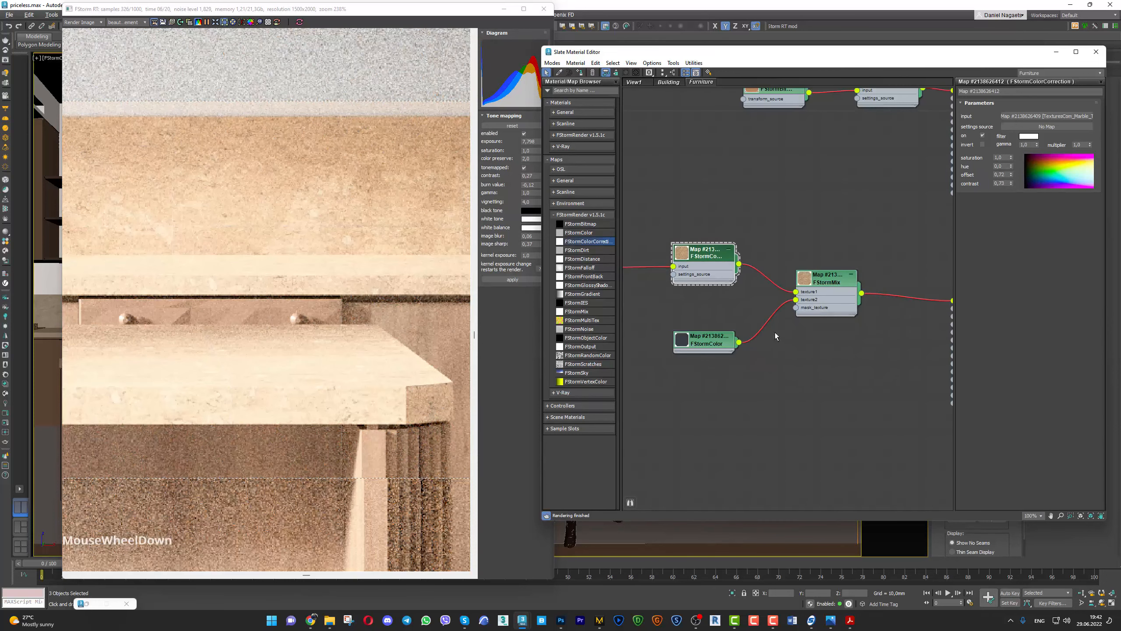
pyautogui.click(706, 341)
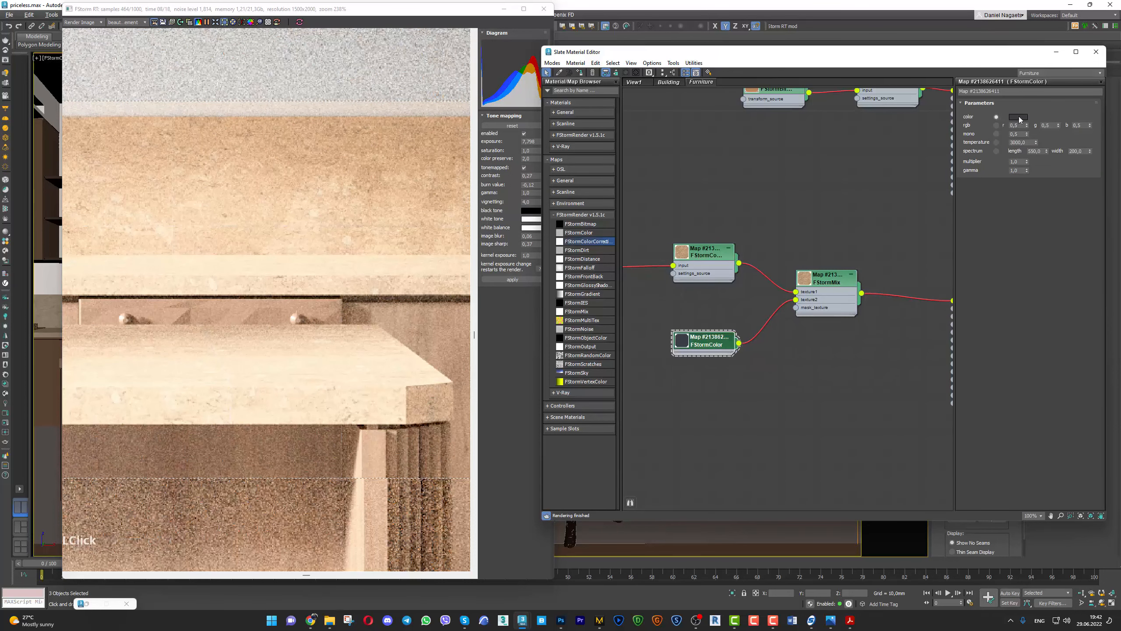
pyautogui.click(827, 278)
pyautogui.click(1017, 144)
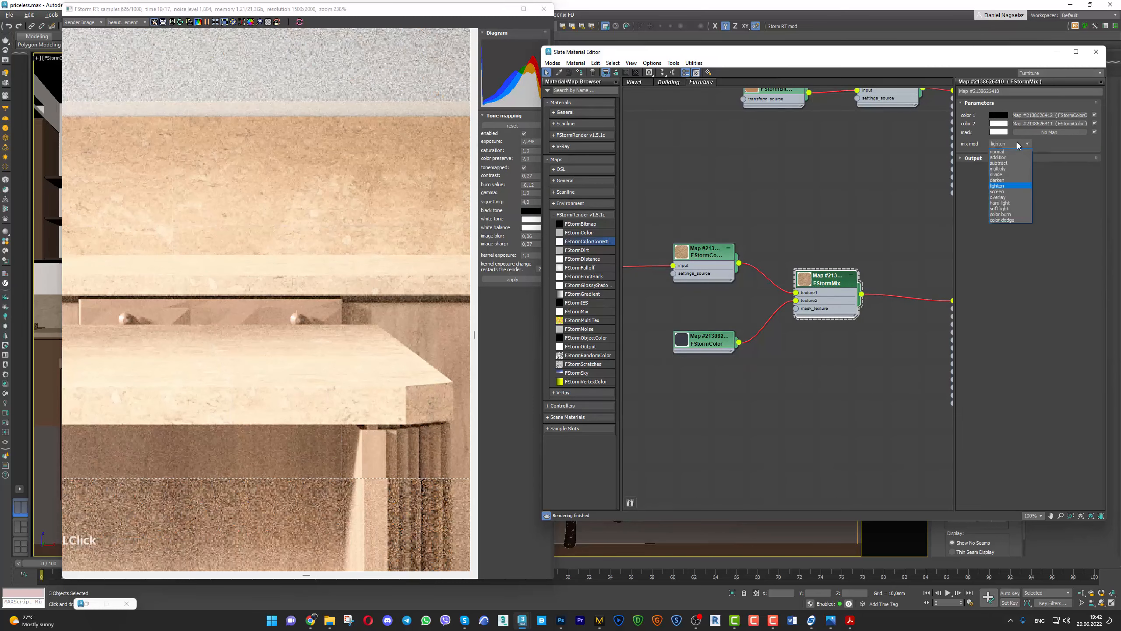
pyautogui.click(1005, 151)
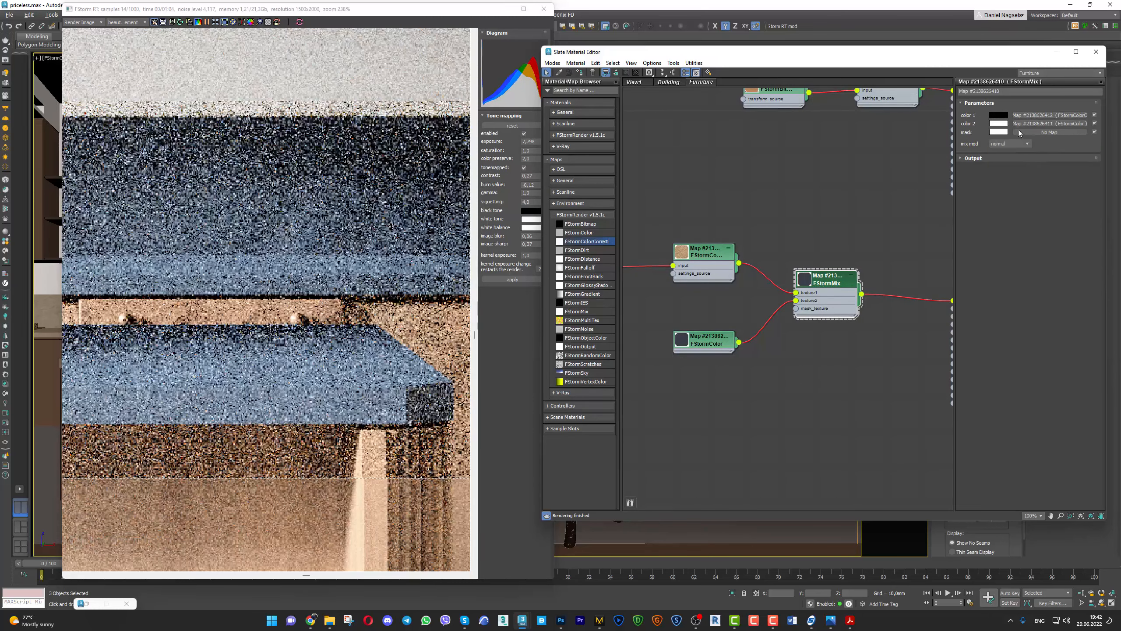
pyautogui.moveTo(750, 316); pyautogui.dragTo(774, 351)
pyautogui.moveTo(796, 293); pyautogui.dragTo(796, 300)
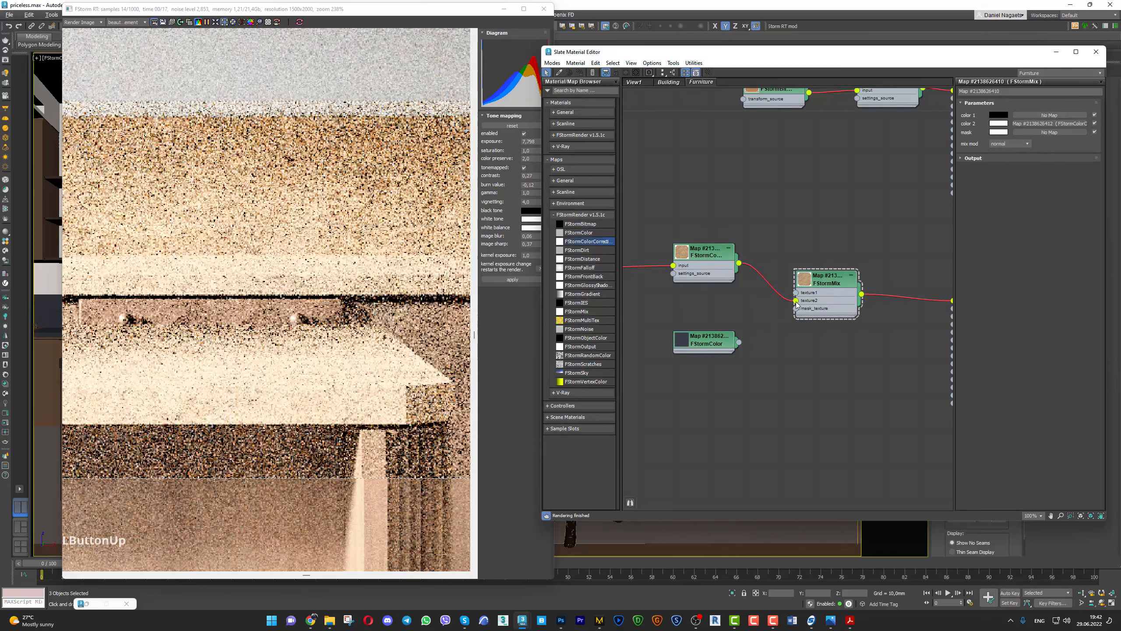
# Insert a second FStormColorCorrection between the marble color correction and the FStormMix, and space the nodes out in a row
pyautogui.moveTo(719, 286); pyautogui.dragTo(775, 301, button='middle')
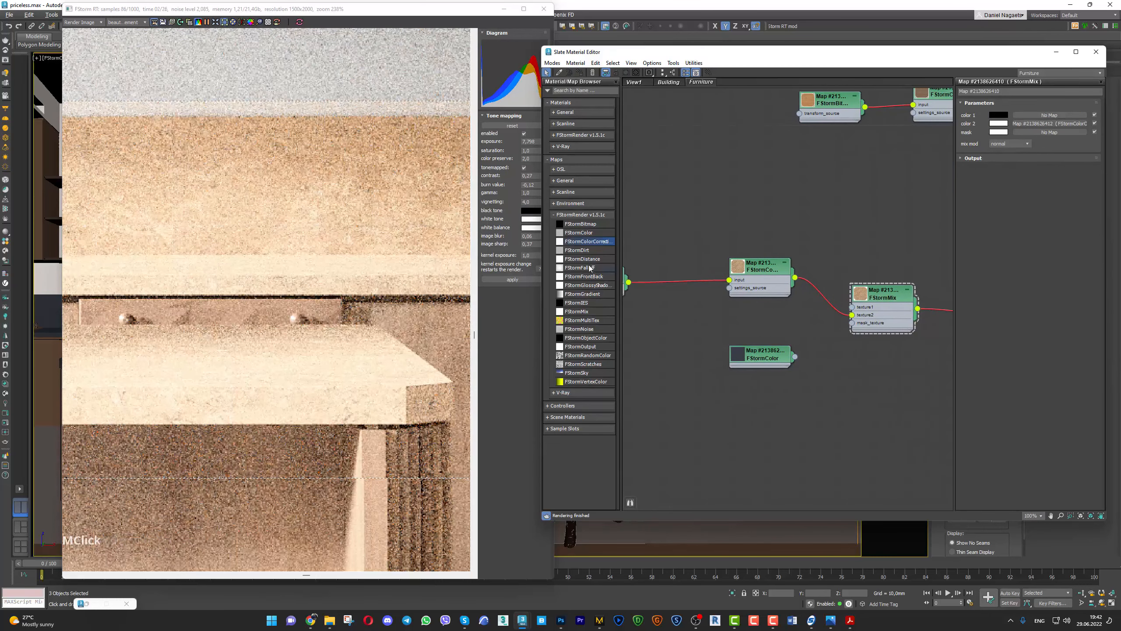
pyautogui.moveTo(591, 244); pyautogui.dragTo(739, 284)
pyautogui.moveTo(820, 292); pyautogui.dragTo(820, 292)
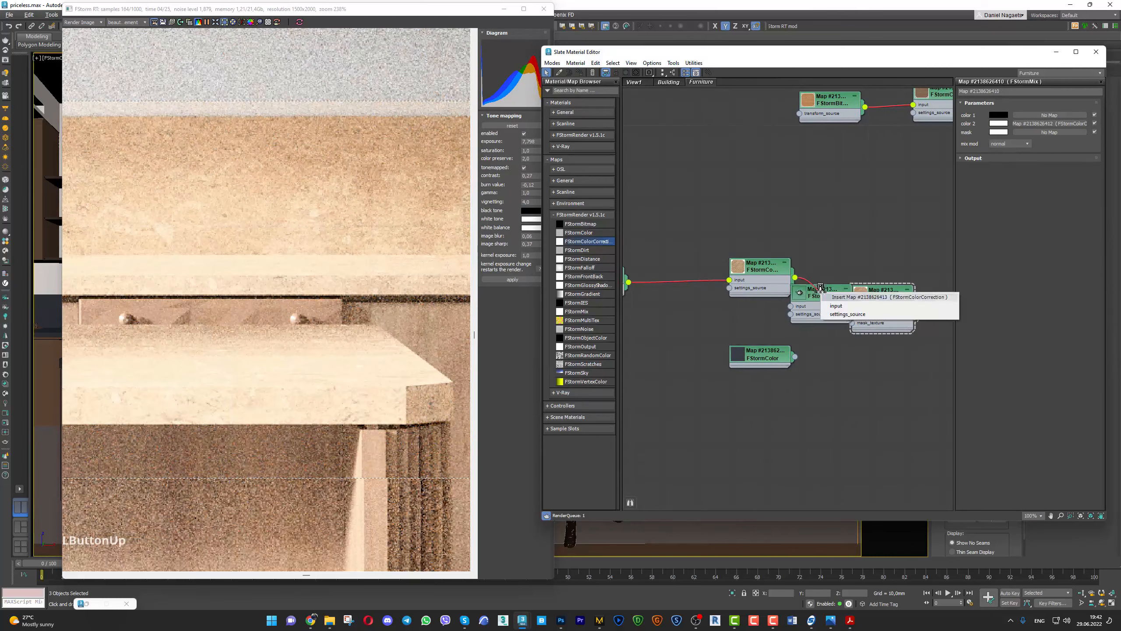
pyautogui.click(839, 305)
pyautogui.moveTo(758, 274); pyautogui.dragTo(678, 301)
pyautogui.moveTo(822, 293); pyautogui.dragTo(778, 284)
pyautogui.moveTo(645, 284); pyautogui.dragTo(689, 285)
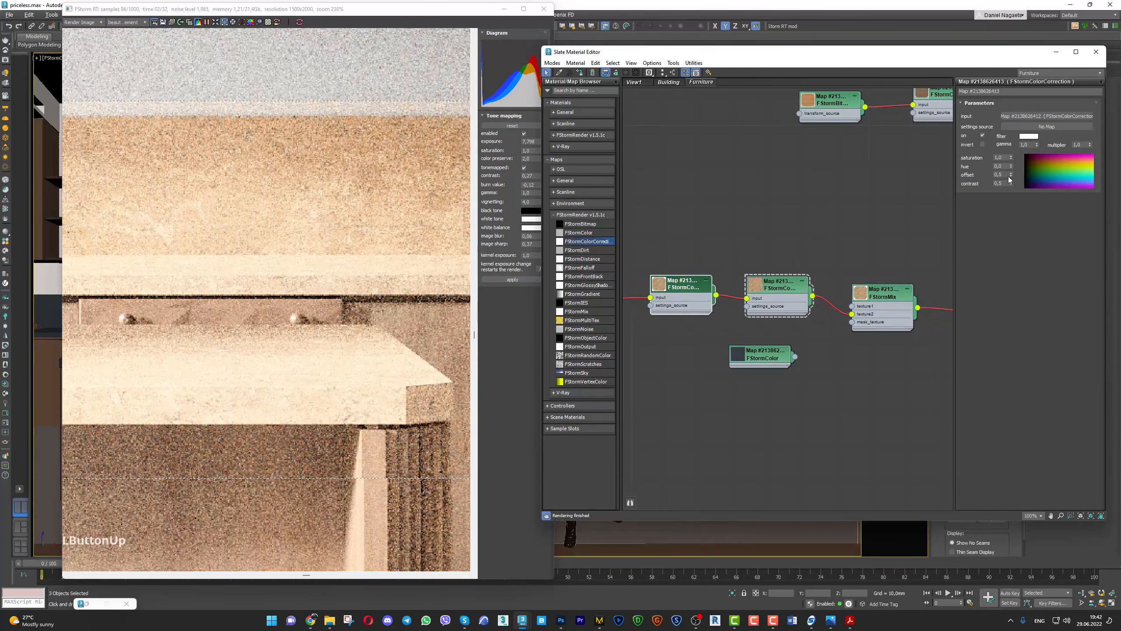
# Tint the marble dark gray-blue in the second color correction with saturation 0.26, hue -1.55 and offset 0.03
pyautogui.moveTo(1010, 179); pyautogui.dragTo(1015, 124)
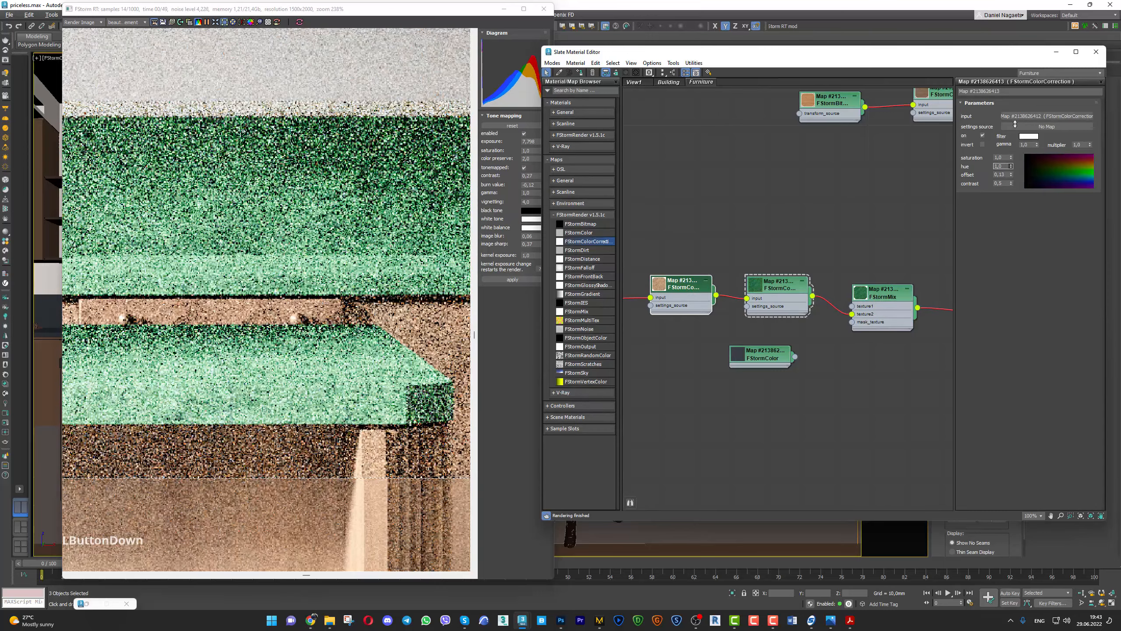
pyautogui.rightClick(1011, 167)
pyautogui.moveTo(1011, 167); pyautogui.dragTo(1018, 211)
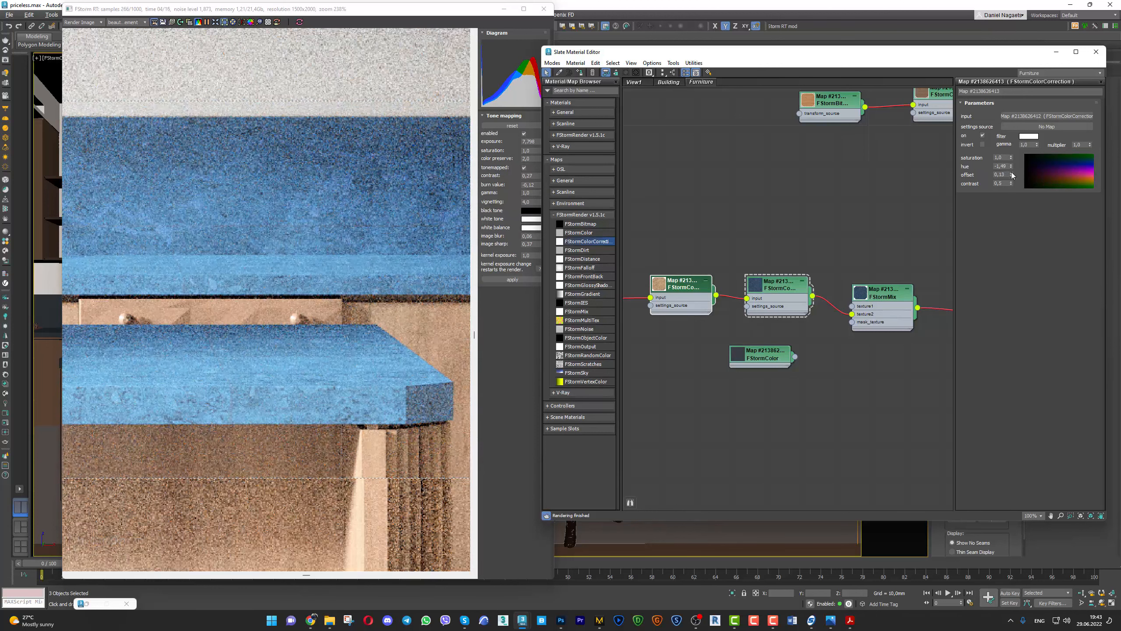
pyautogui.moveTo(1011, 159)
pyautogui.mouseDown()
pyautogui.moveTo(1014, 193)
pyautogui.moveTo(1011, 166)
pyautogui.moveTo(1010, 175)
pyautogui.mouseUp()
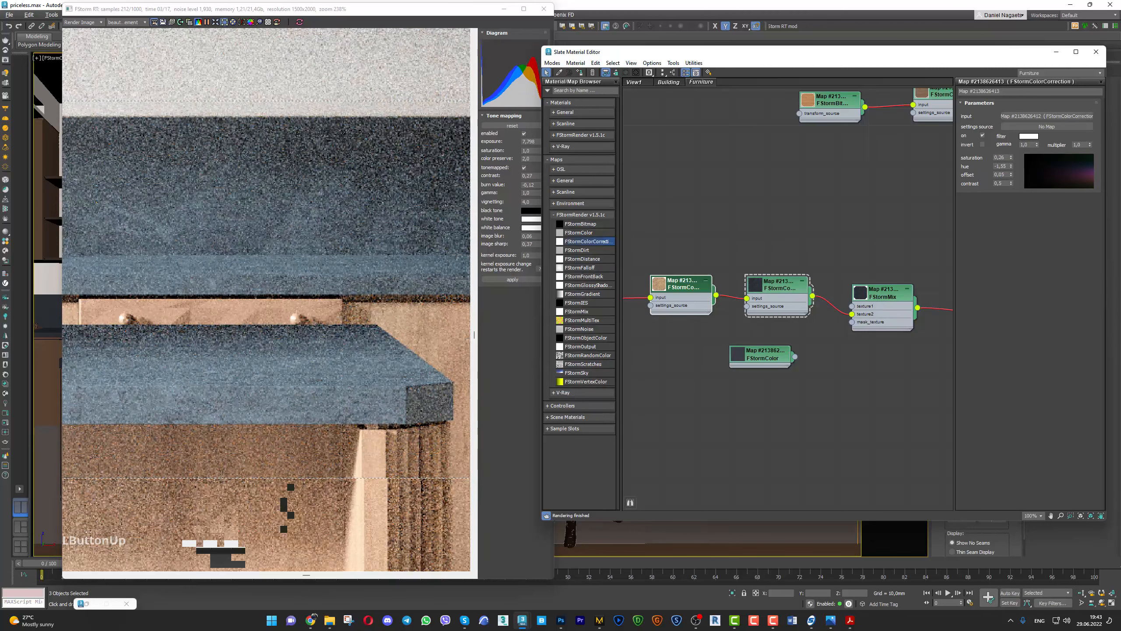
# Examine the countertop, island and backsplash in the render at several zoom levels to judge the marble's texture and tint
pyautogui.middleClick(404, 255)
pyautogui.scroll(-3, 405, 255)
pyautogui.moveTo(282, 287); pyautogui.dragTo(389, 286, button='middle')
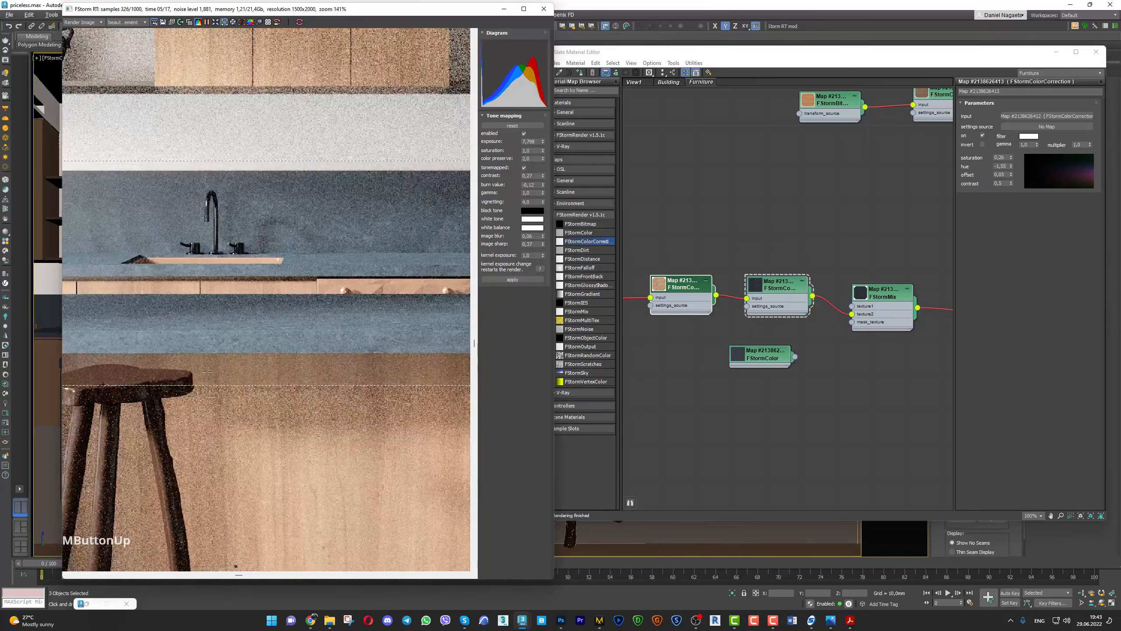
pyautogui.scroll(4, 221, 357)
pyautogui.scroll(5, 236, 304)
pyautogui.scroll(-5, 324, 345)
pyautogui.moveTo(187, 235); pyautogui.dragTo(347, 370, button='middle')
pyautogui.scroll(-4, 347, 370)
pyautogui.scroll(1, 219, 331)
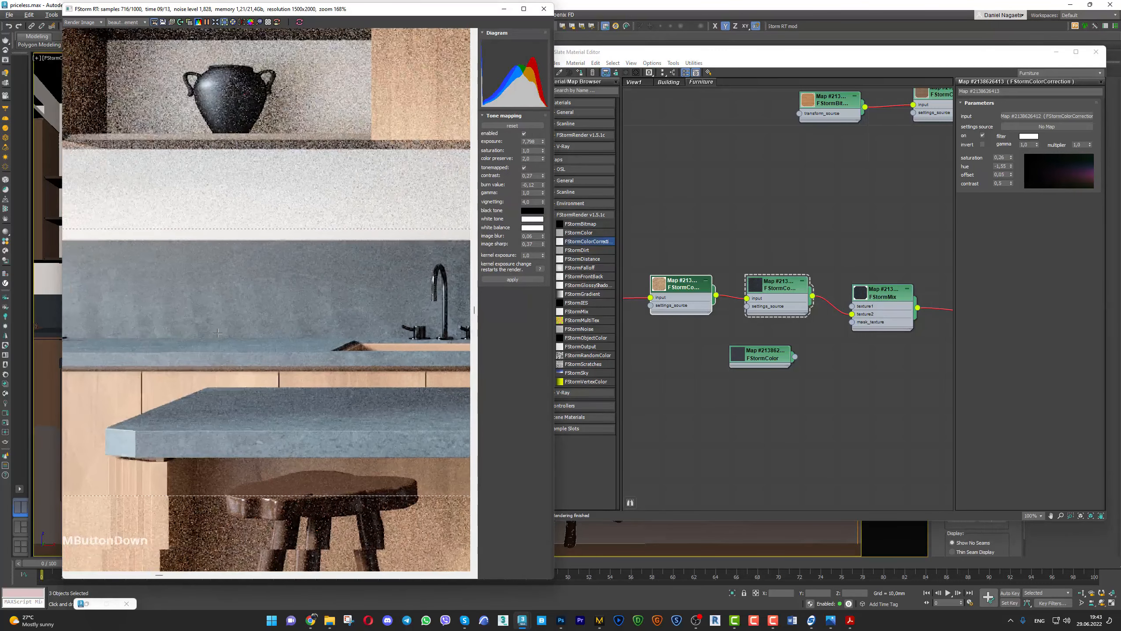
pyautogui.moveTo(142, 306); pyautogui.dragTo(270, 308, button='middle')
pyautogui.scroll(4, 270, 308)
pyautogui.scroll(-3, 297, 340)
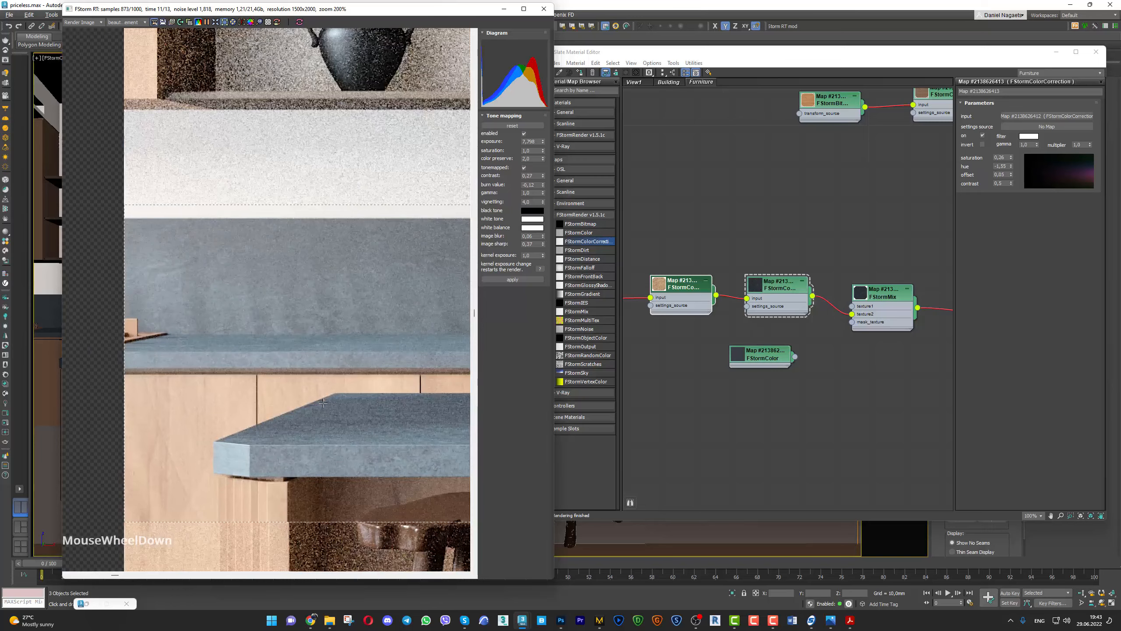
pyautogui.moveTo(320, 401); pyautogui.dragTo(291, 392, button='middle')
pyautogui.scroll(-3, 292, 392)
pyautogui.scroll(4, 421, 408)
pyautogui.scroll(-1, 422, 408)
pyautogui.scroll(4, 388, 409)
pyautogui.scroll(-1, 358, 410)
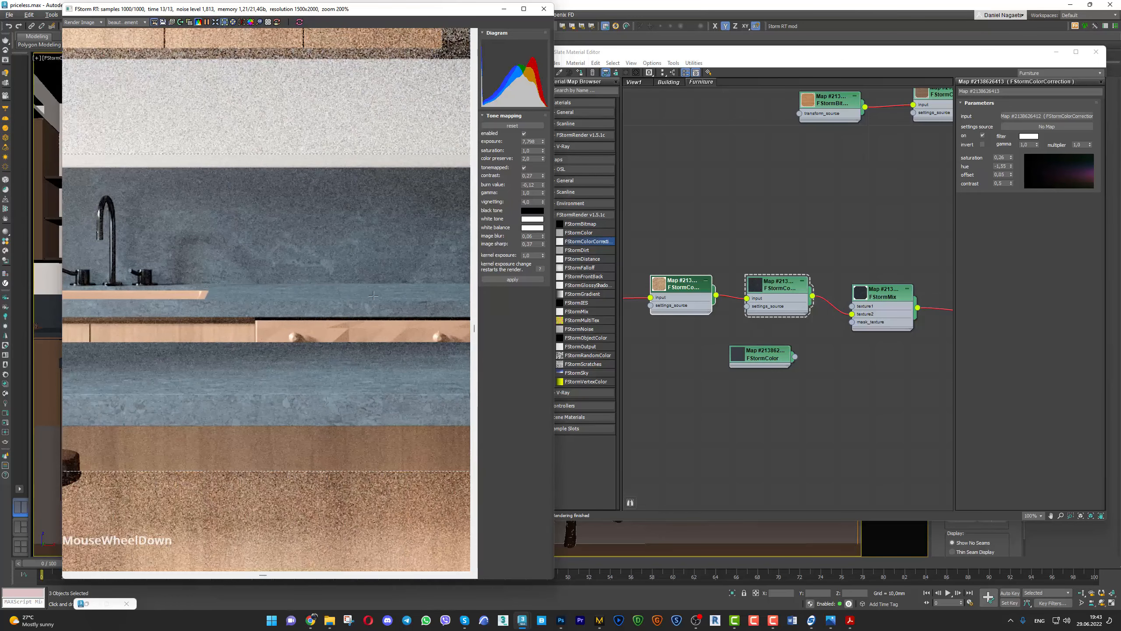
pyautogui.scroll(-2, 403, 210)
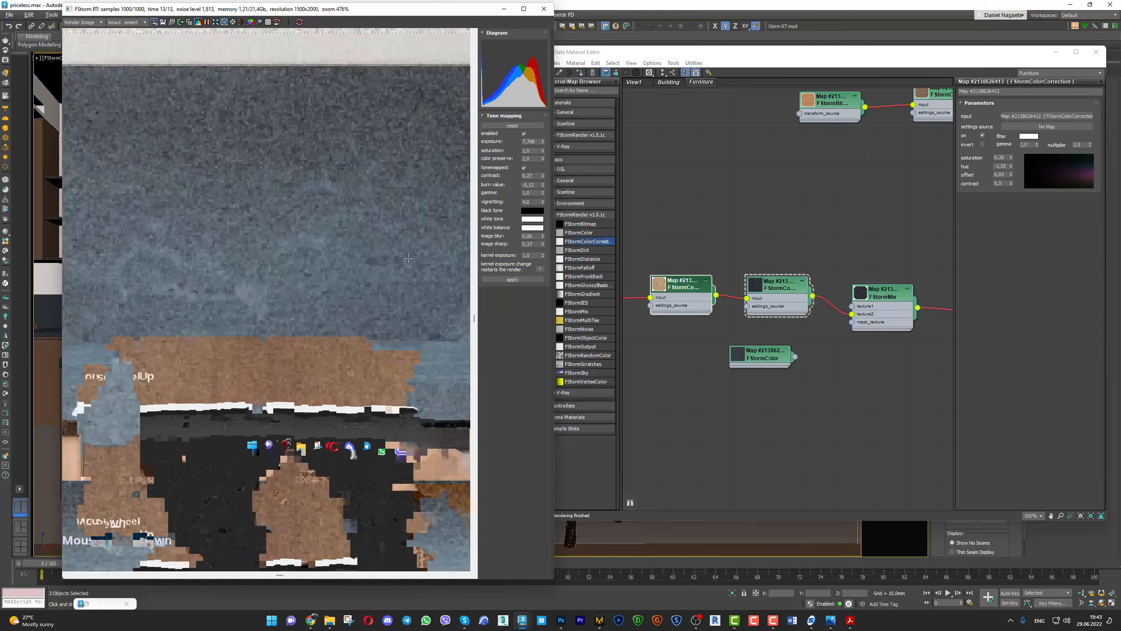
pyautogui.scroll(-1, 335, 309)
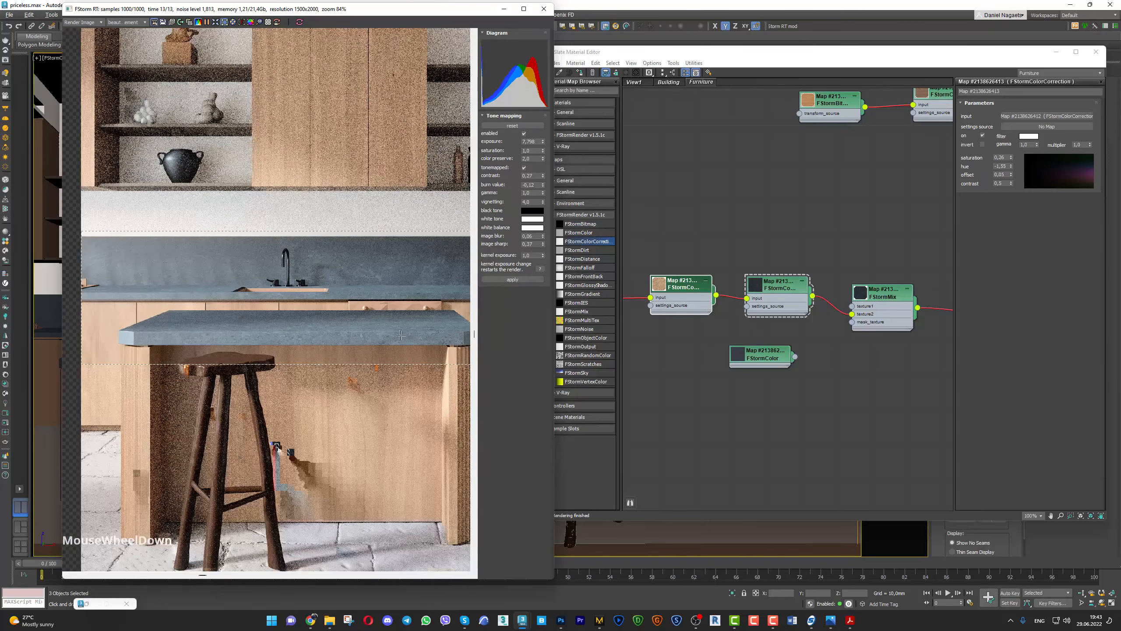
pyautogui.moveTo(379, 318); pyautogui.dragTo(404, 361, button='middle')
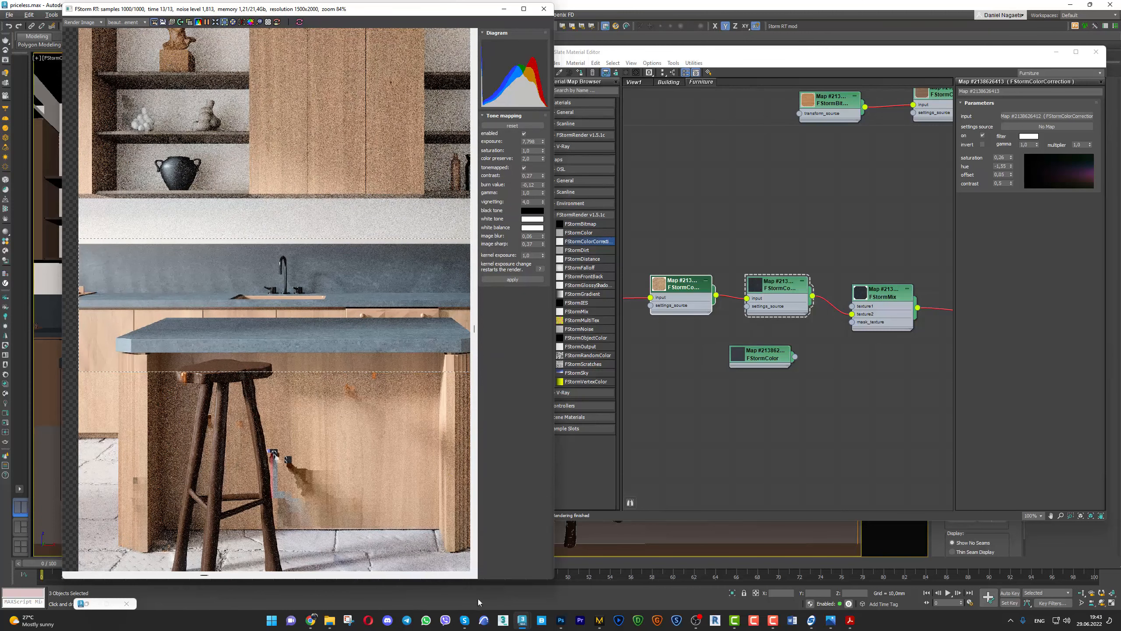
# Switch to the browser with textures.com and look through the open cobblestone, travertine, cutting board wood and plywood texture pages
pyautogui.click(311, 621)
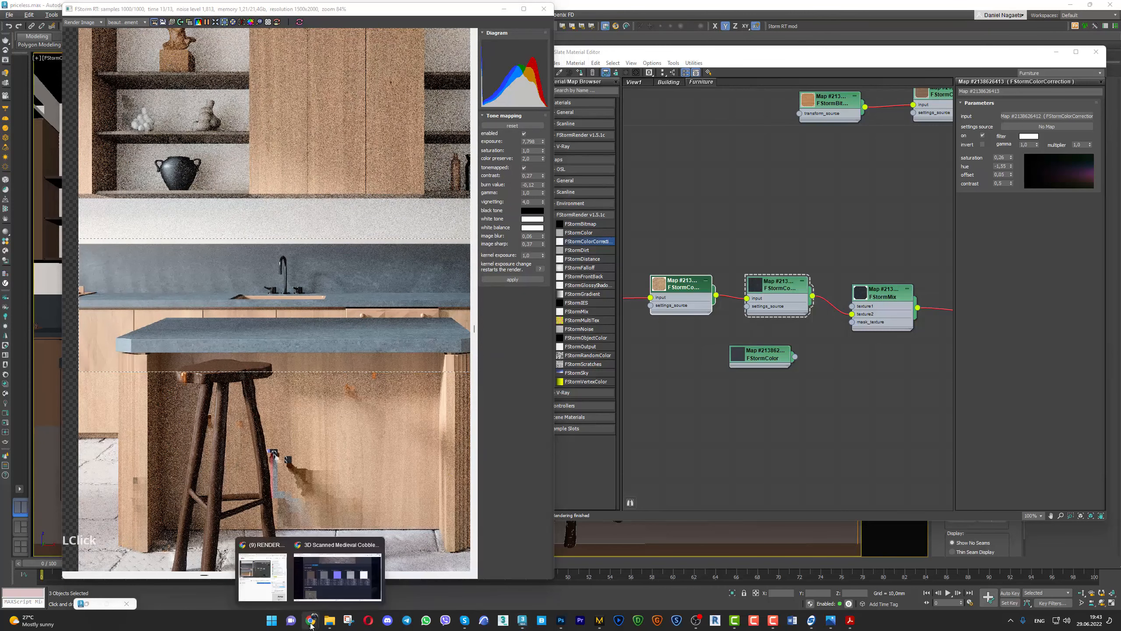
pyautogui.click(337, 576)
pyautogui.scroll(5, 509, 227)
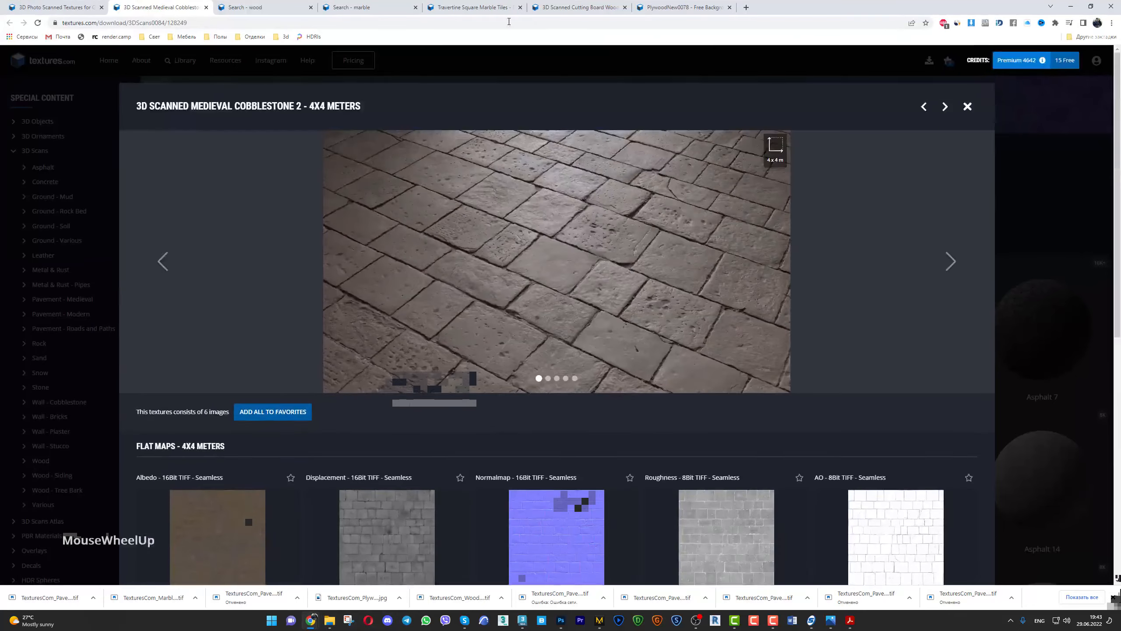
pyautogui.click(494, 4)
pyautogui.scroll(4, 706, 371)
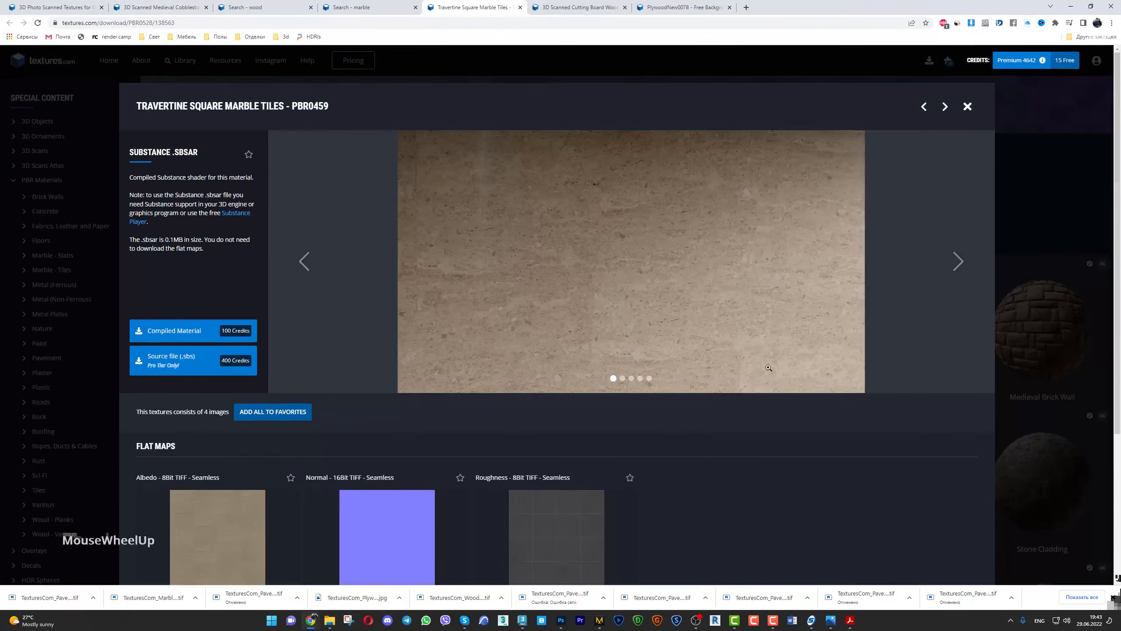
pyautogui.click(1032, 243)
pyautogui.scroll(-5, 834, 217)
pyautogui.scroll(5, 594, 55)
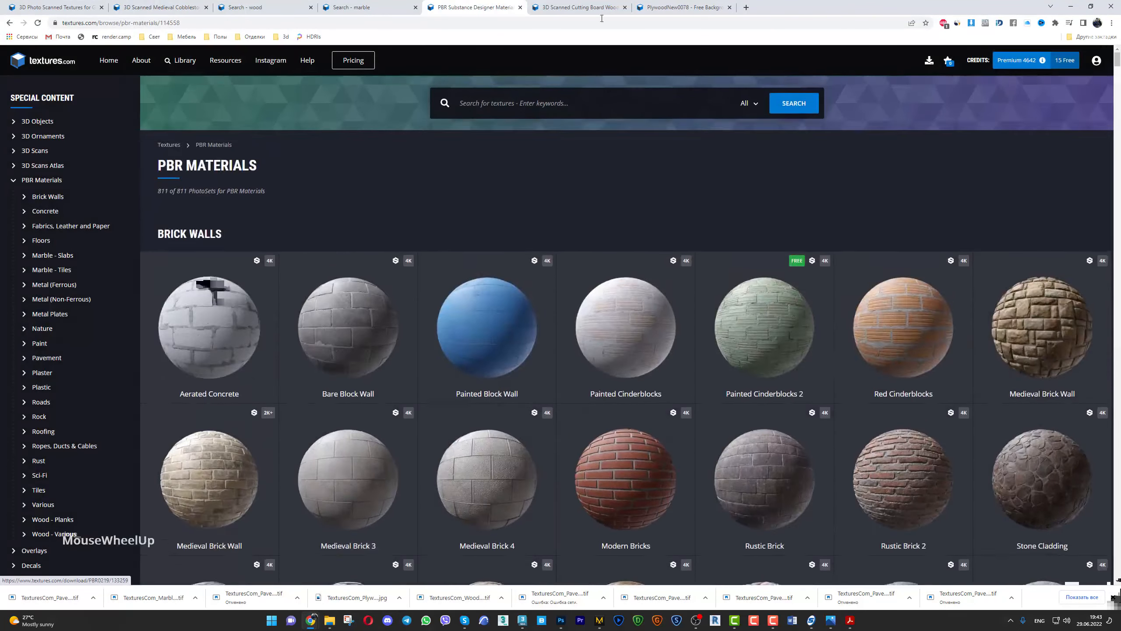
pyautogui.click(581, 7)
pyautogui.scroll(3, 744, 336)
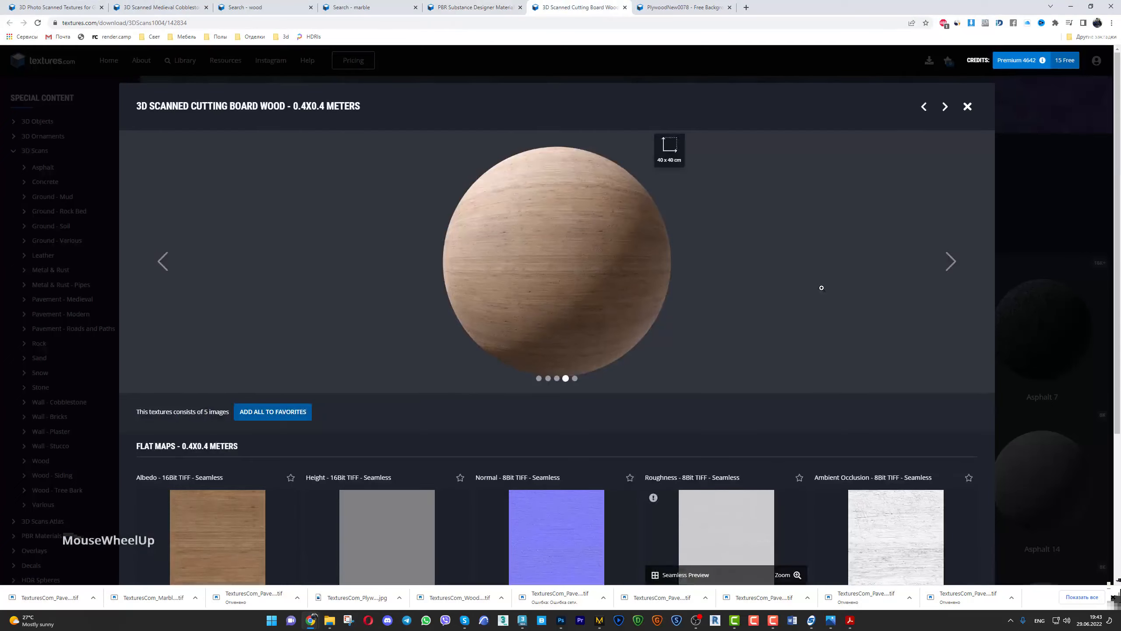
pyautogui.click(670, 3)
pyautogui.click(705, 47)
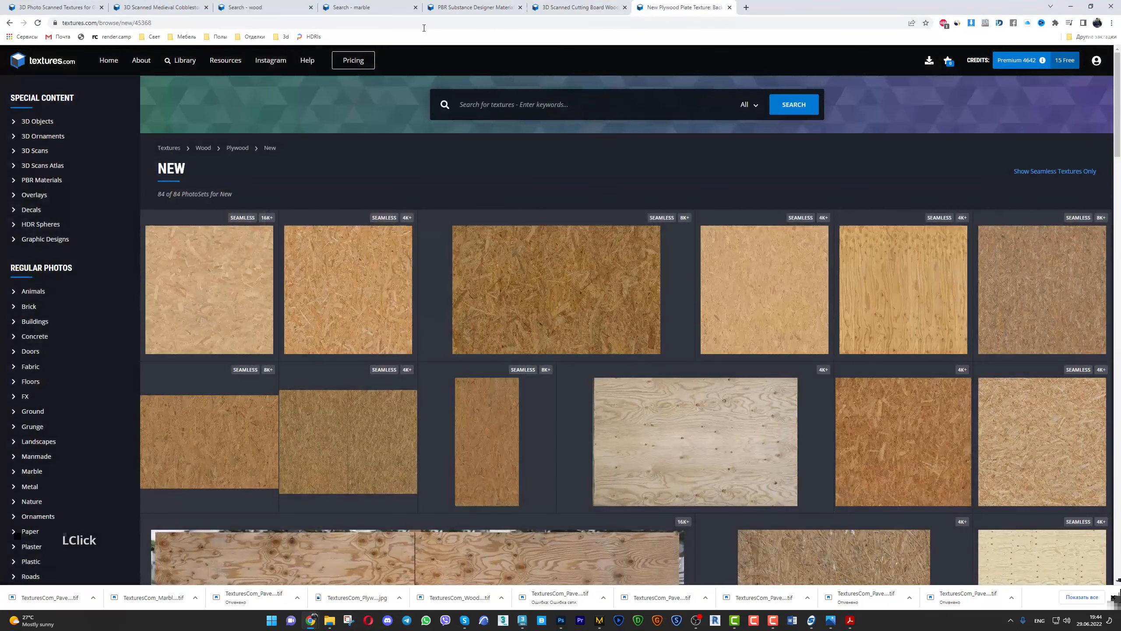
# Browse the marble search results for a countertop texture and open the MarbleGranite0037 page
pyautogui.click(367, 8)
pyautogui.scroll(-5, 654, 299)
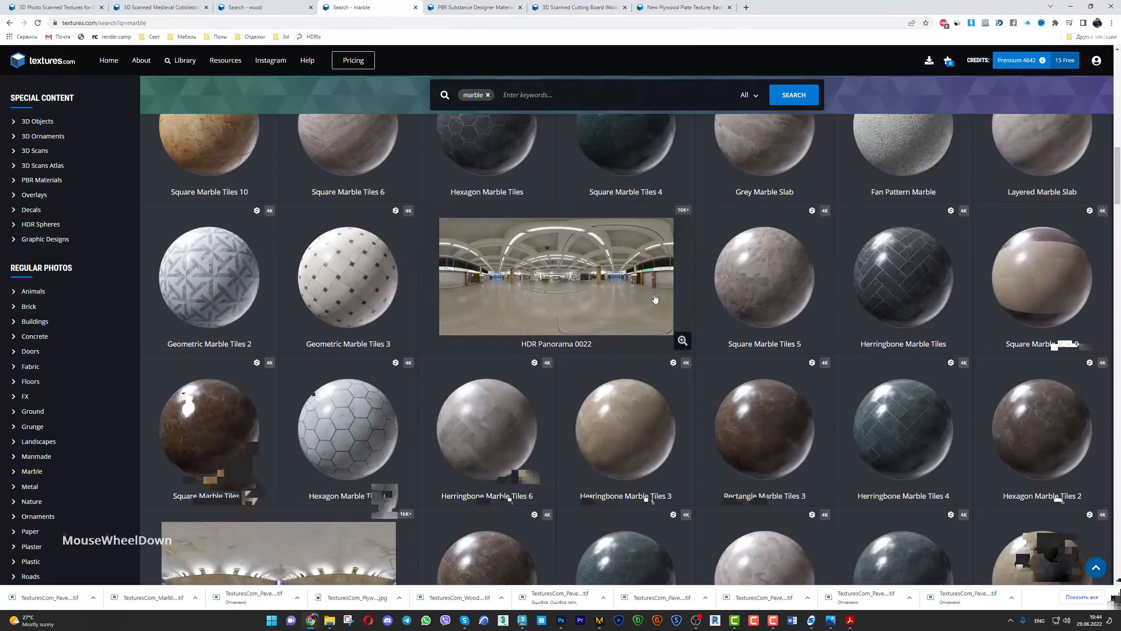
pyautogui.scroll(-5, 653, 299)
pyautogui.scroll(-4, 976, 300)
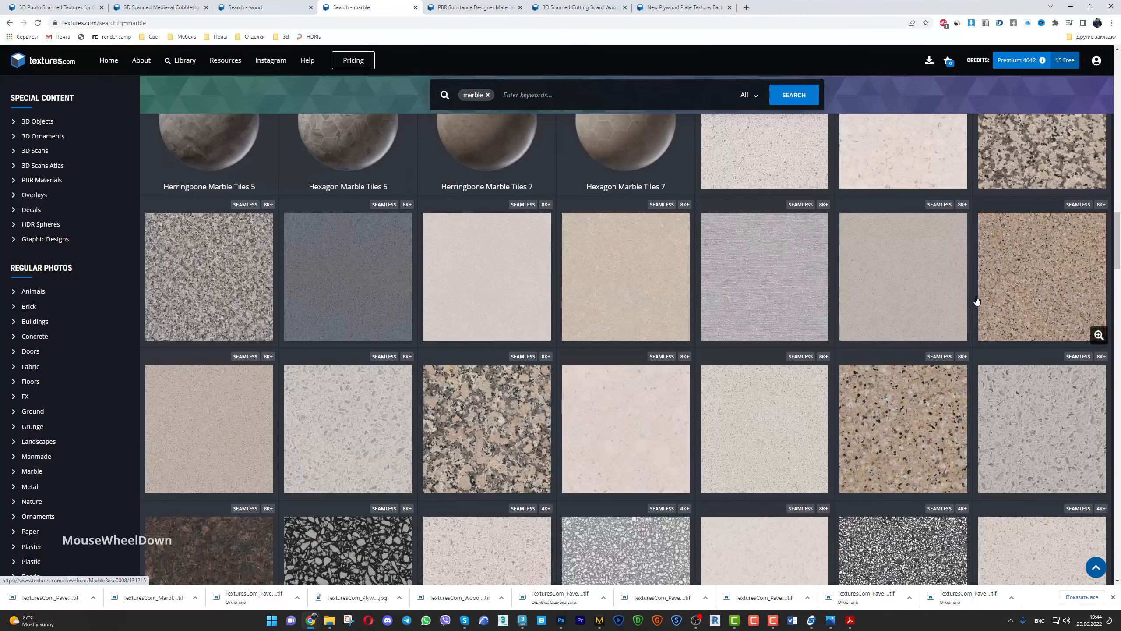
pyautogui.scroll(-5, 976, 300)
pyautogui.scroll(-5, 962, 297)
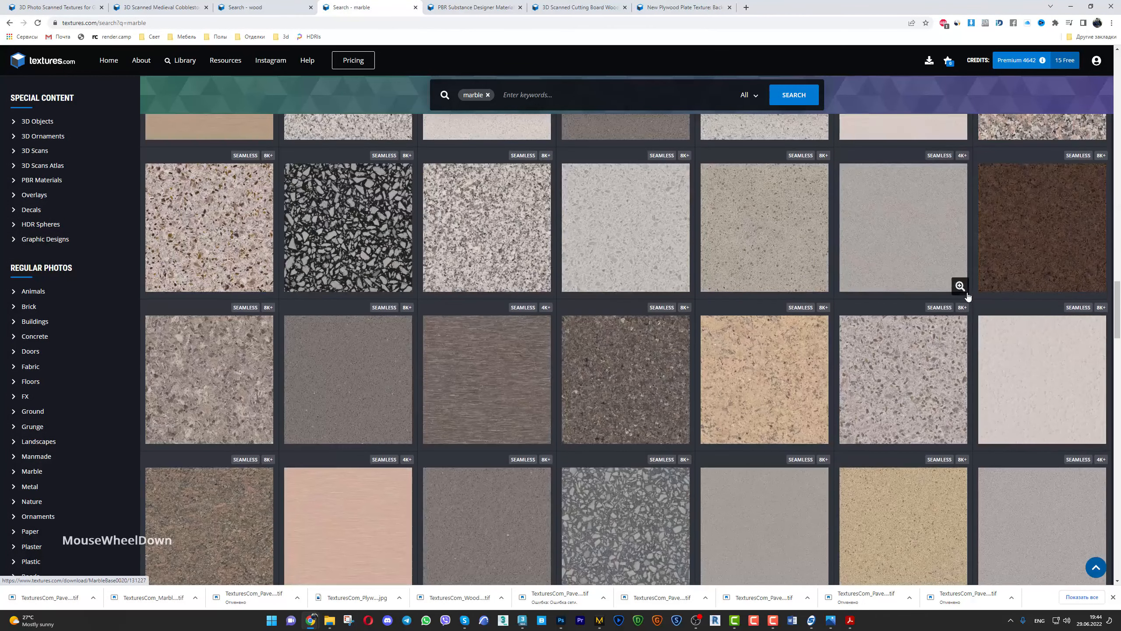
pyautogui.scroll(-5, 960, 297)
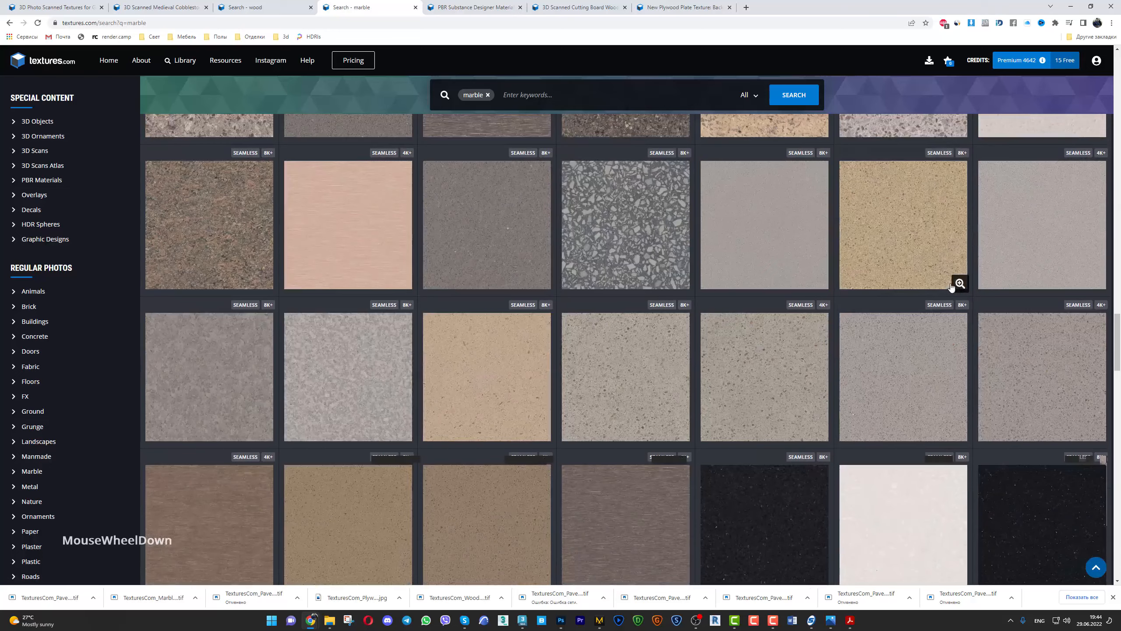
pyautogui.scroll(-5, 951, 287)
pyautogui.click(893, 364)
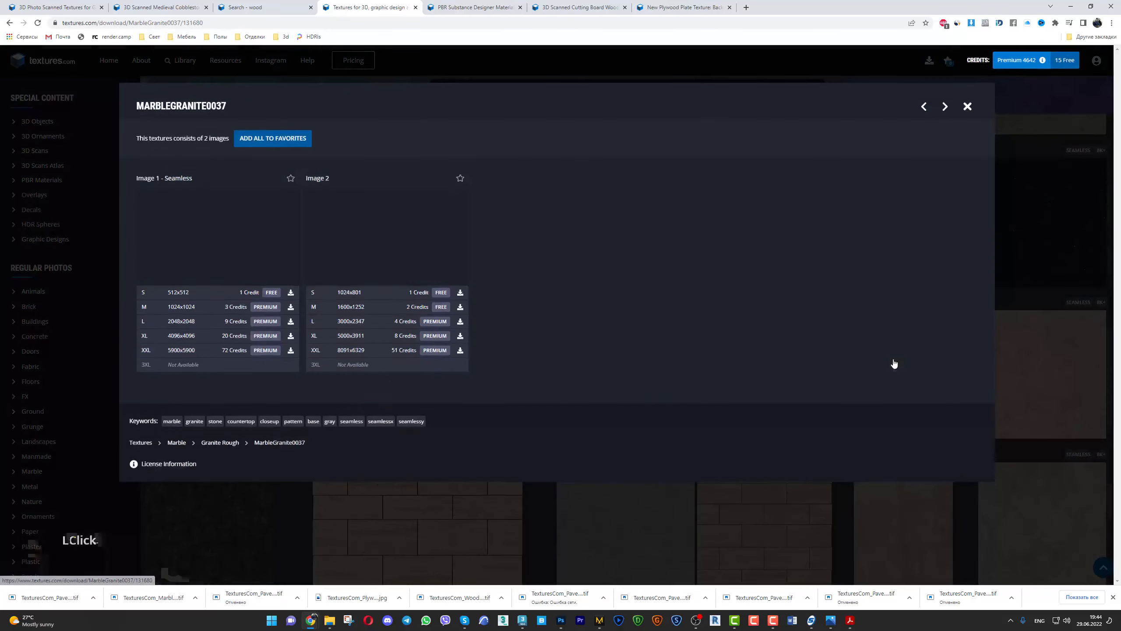
pyautogui.click(417, 252)
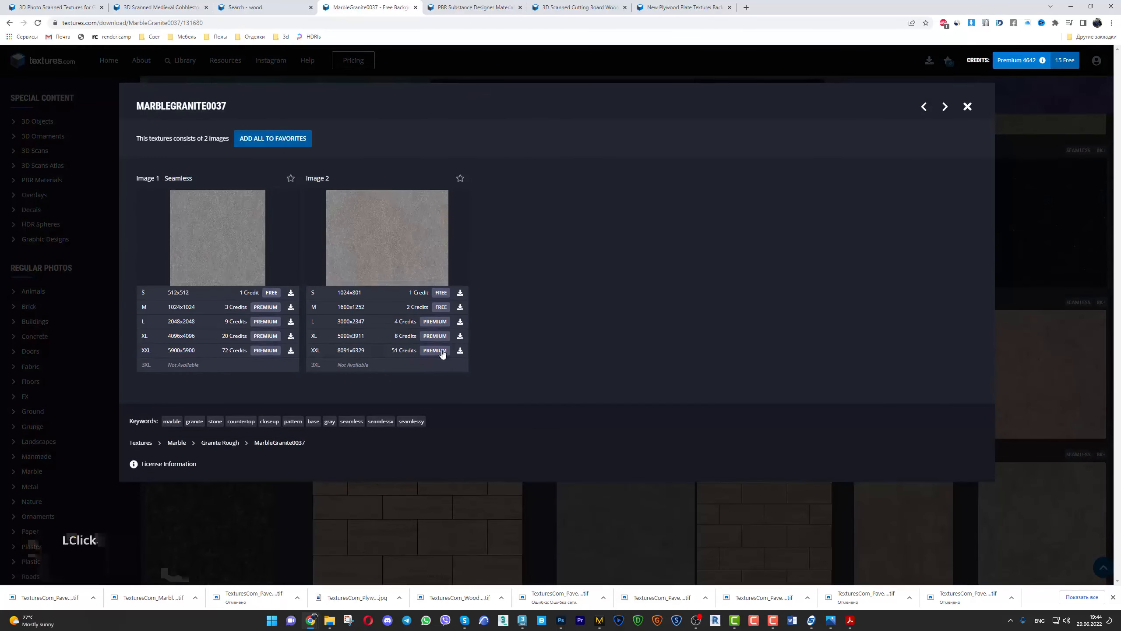
# Download the XXL 8091x6329 version of MarbleGranite0037 Image 2 and save it as a PNG on the desktop
pyautogui.click(431, 270)
pyautogui.click(402, 238)
pyautogui.click(459, 351)
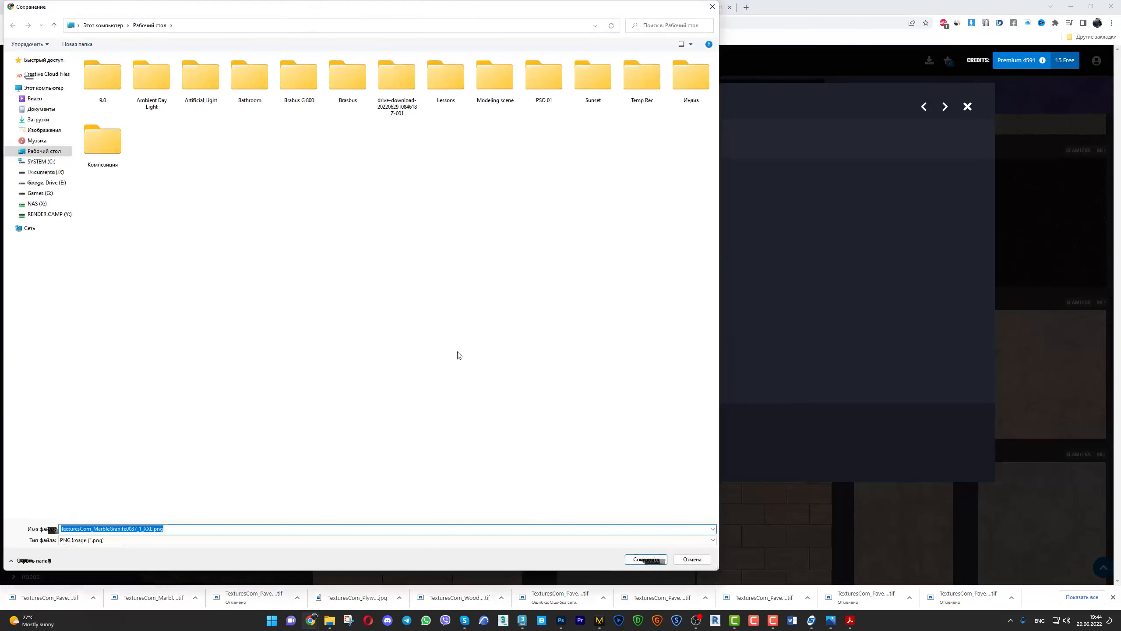
pyautogui.press('Return')
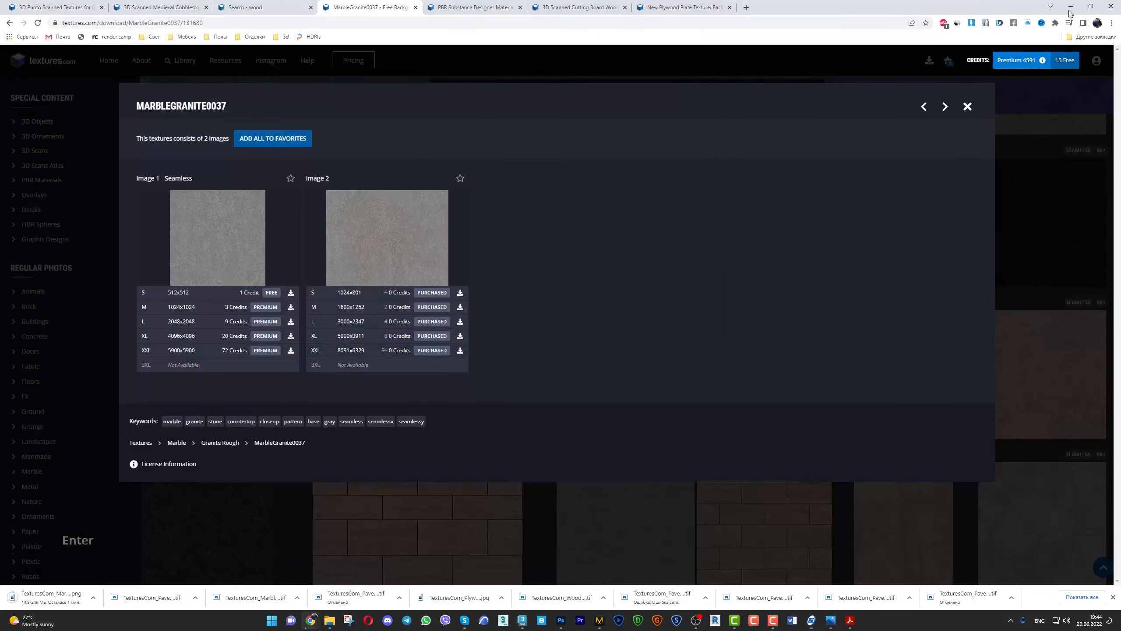
# Switch to 3ds Max and add an FStormBitmap map beside the countertop material, moving the FStormMix node down to make room
pyautogui.click(1070, 7)
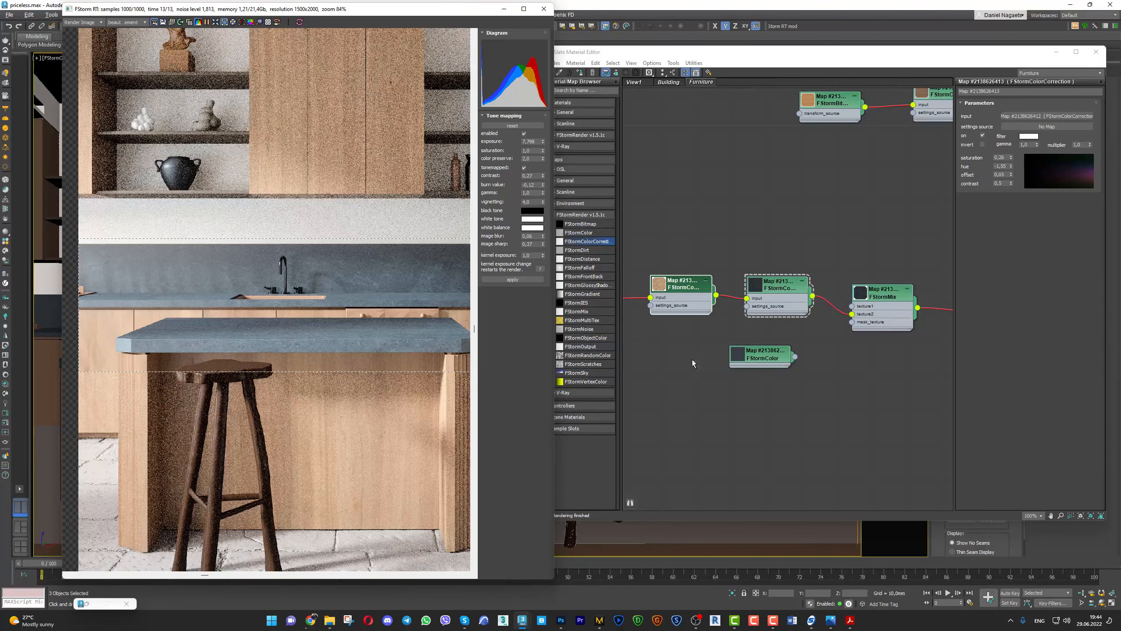
pyautogui.scroll(-5, 790, 327)
pyautogui.click(793, 335)
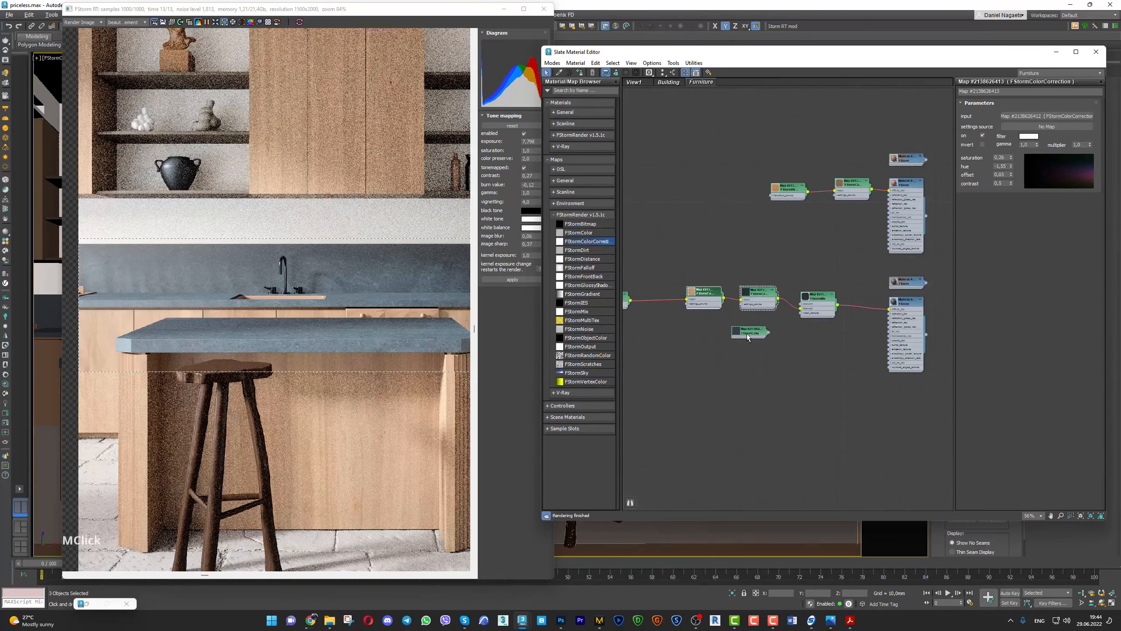
pyautogui.scroll(5, 826, 328)
pyautogui.moveTo(922, 275); pyautogui.dragTo(838, 297, button='middle')
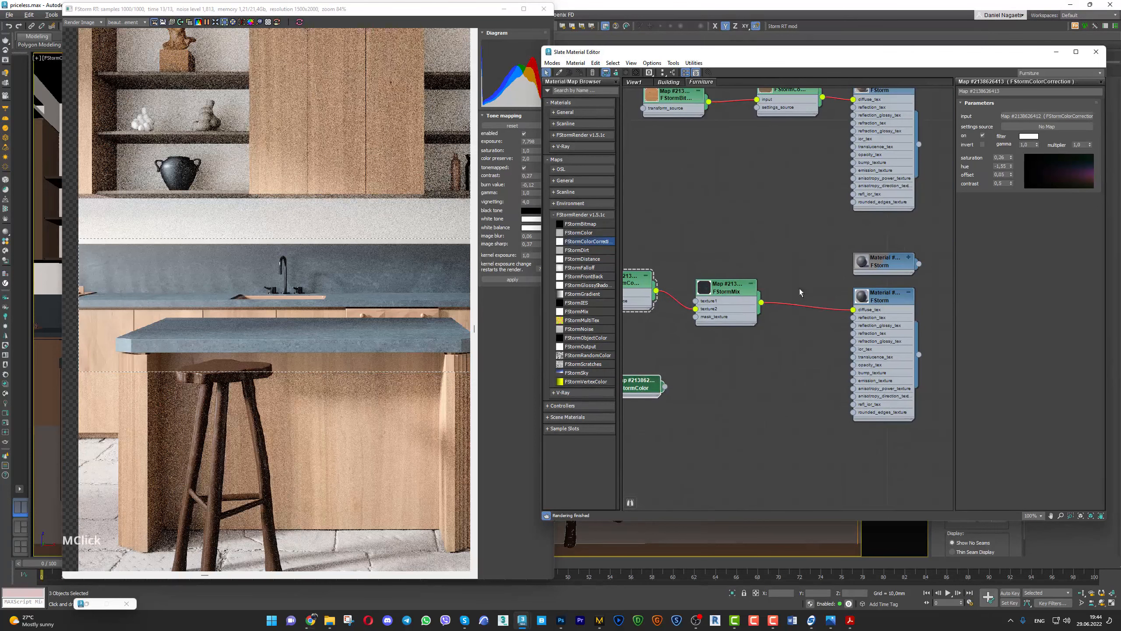
pyautogui.moveTo(741, 290); pyautogui.dragTo(747, 335)
pyautogui.moveTo(579, 223); pyautogui.dragTo(739, 270)
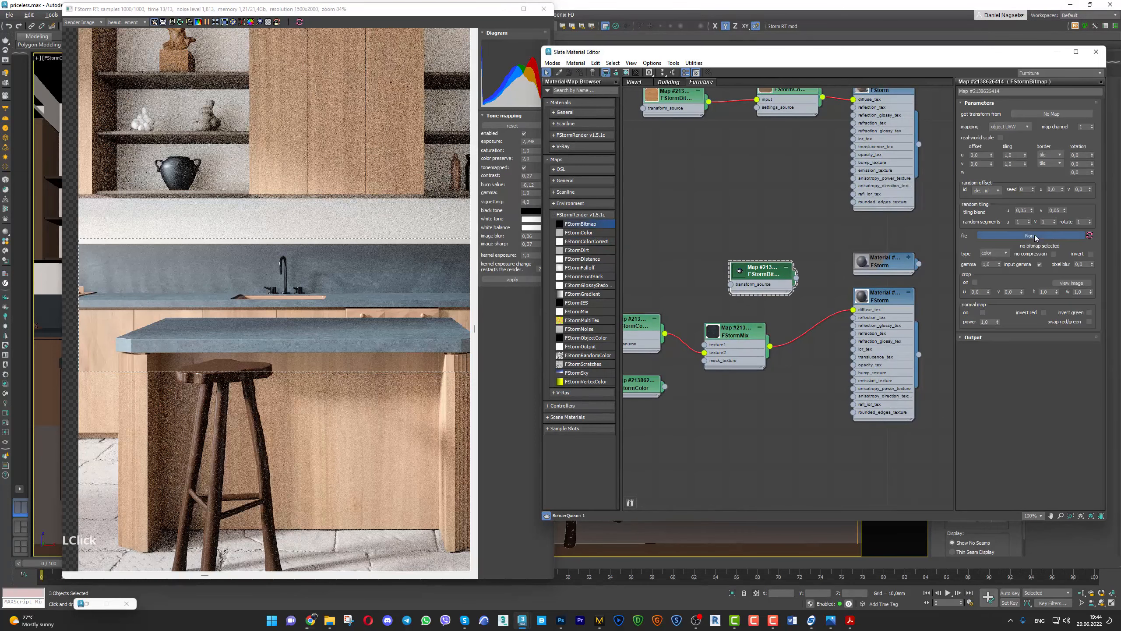
# Load TexturesCom_MarbleGranite0037_1_XXL.png into the new bitmap map once its browser download has finished
pyautogui.click(1032, 236)
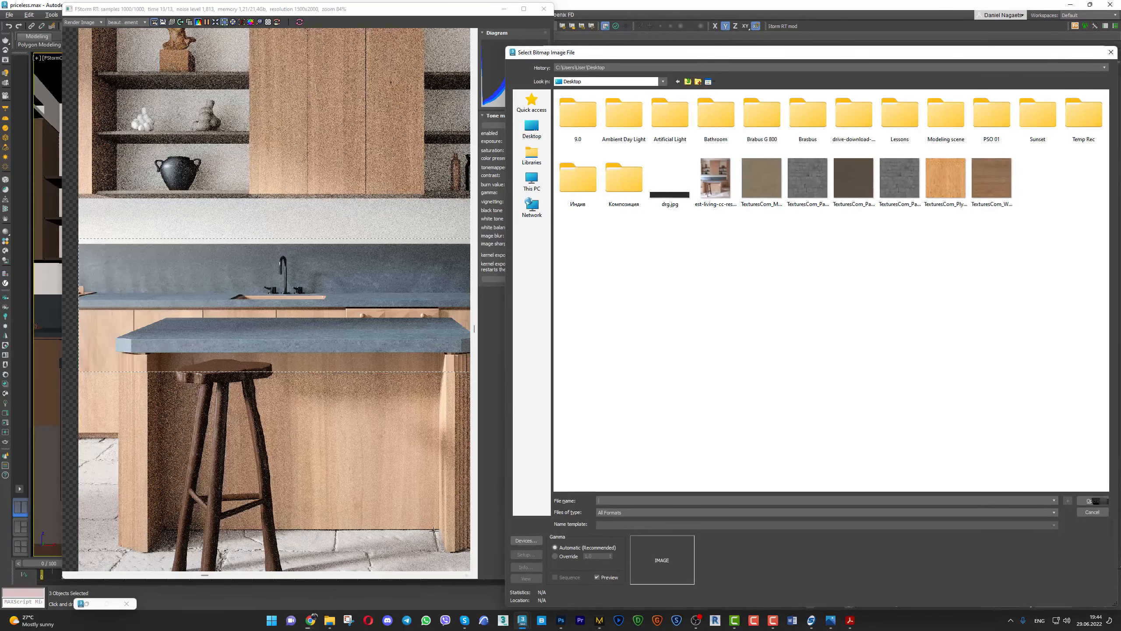
pyautogui.click(312, 618)
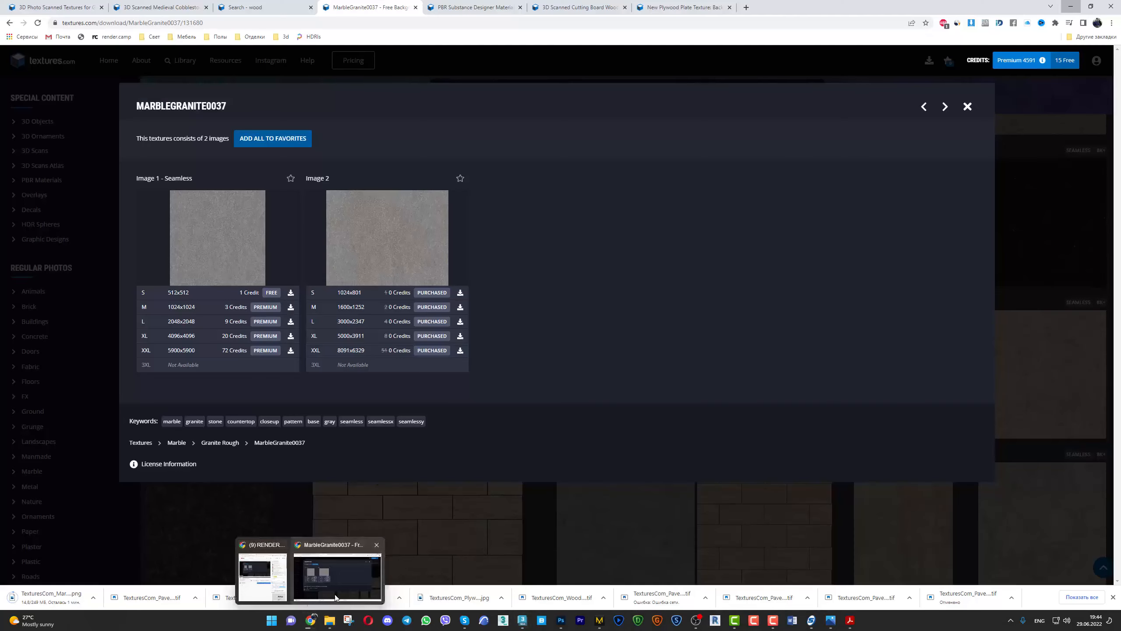
pyautogui.click(333, 592)
pyautogui.click(397, 382)
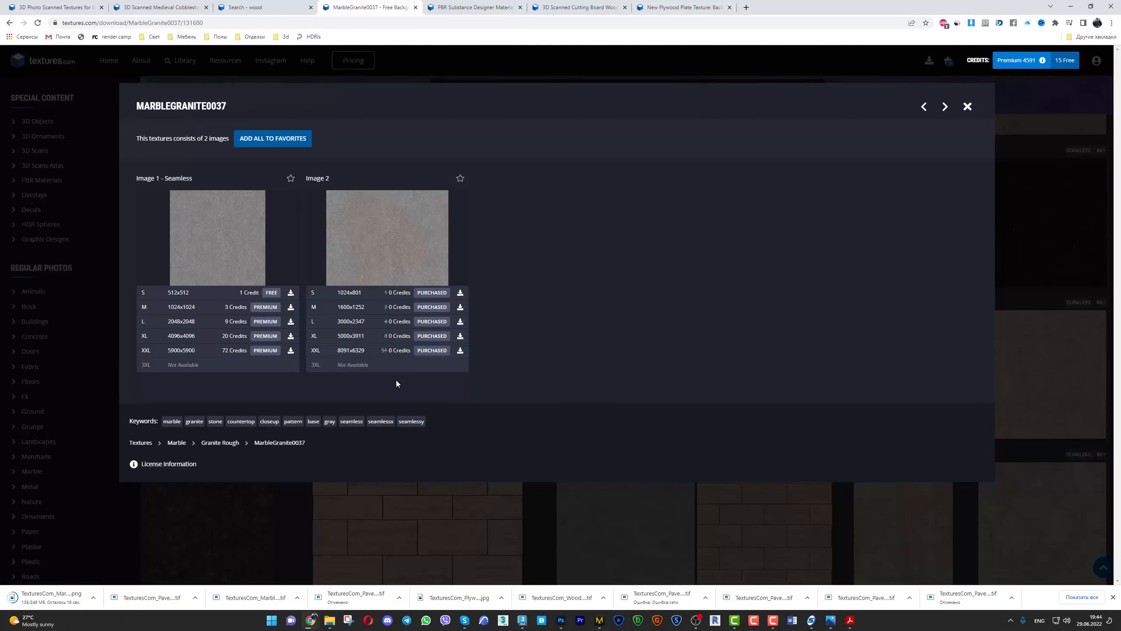
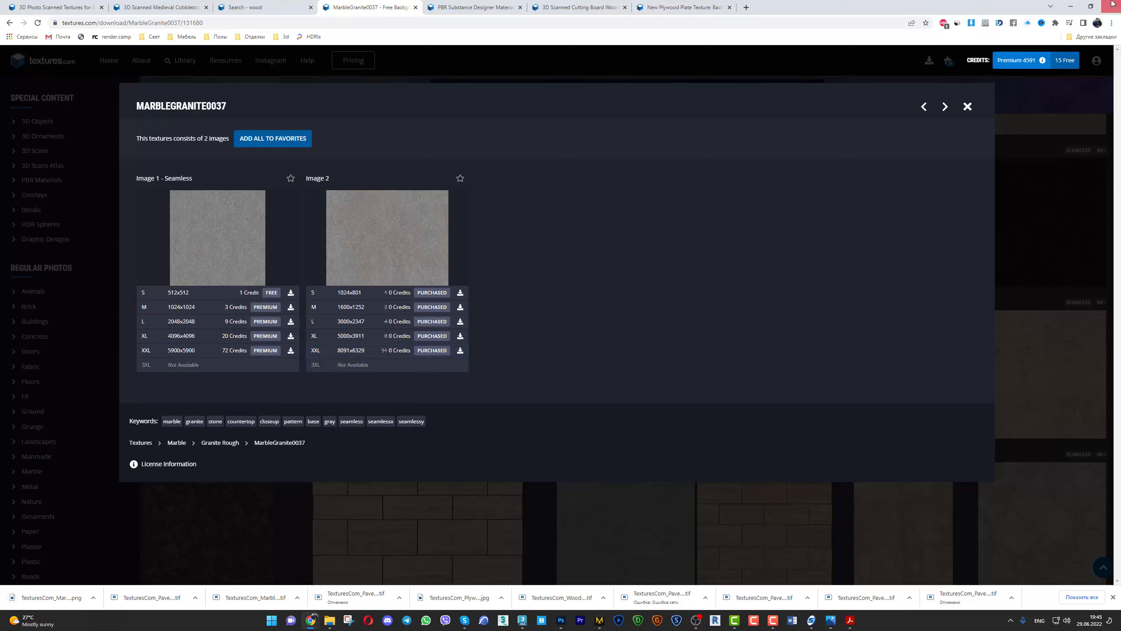
pyautogui.click(1070, 6)
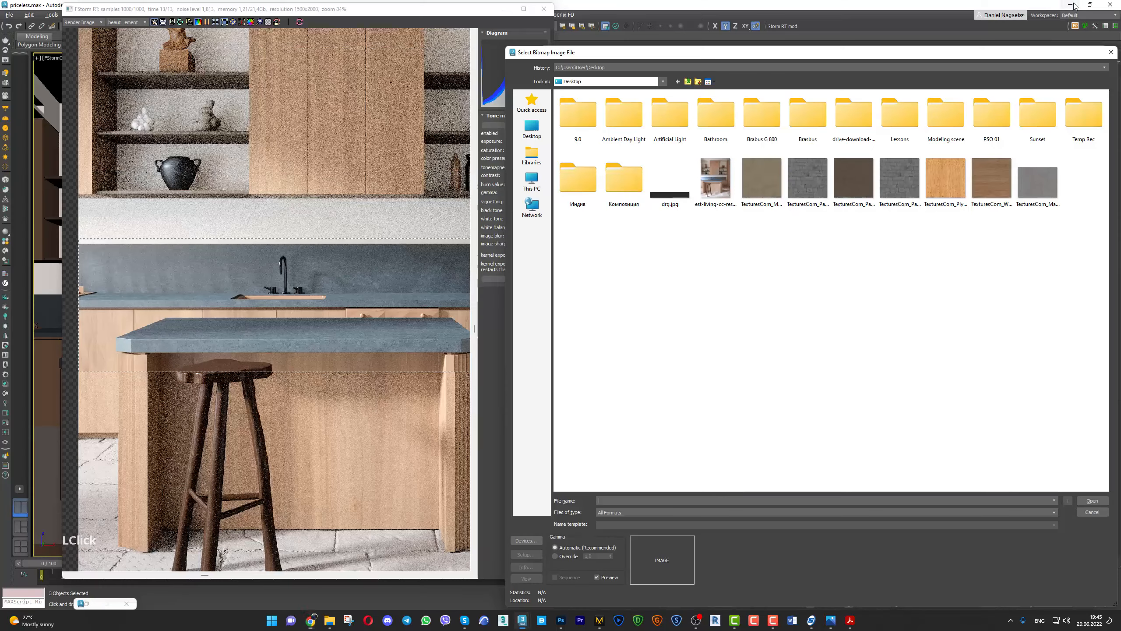
pyautogui.doubleClick(1047, 180)
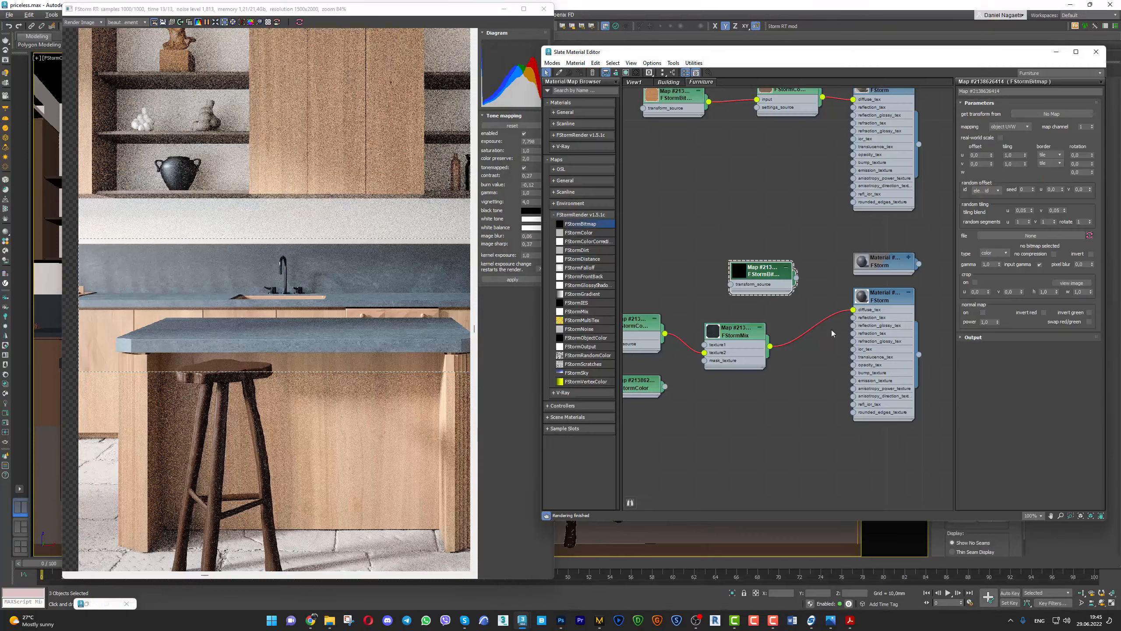
# Reposition the granite bitmap node and connect it to the countertop material's diffuse_tex input in place of the mix map
pyautogui.click(738, 275)
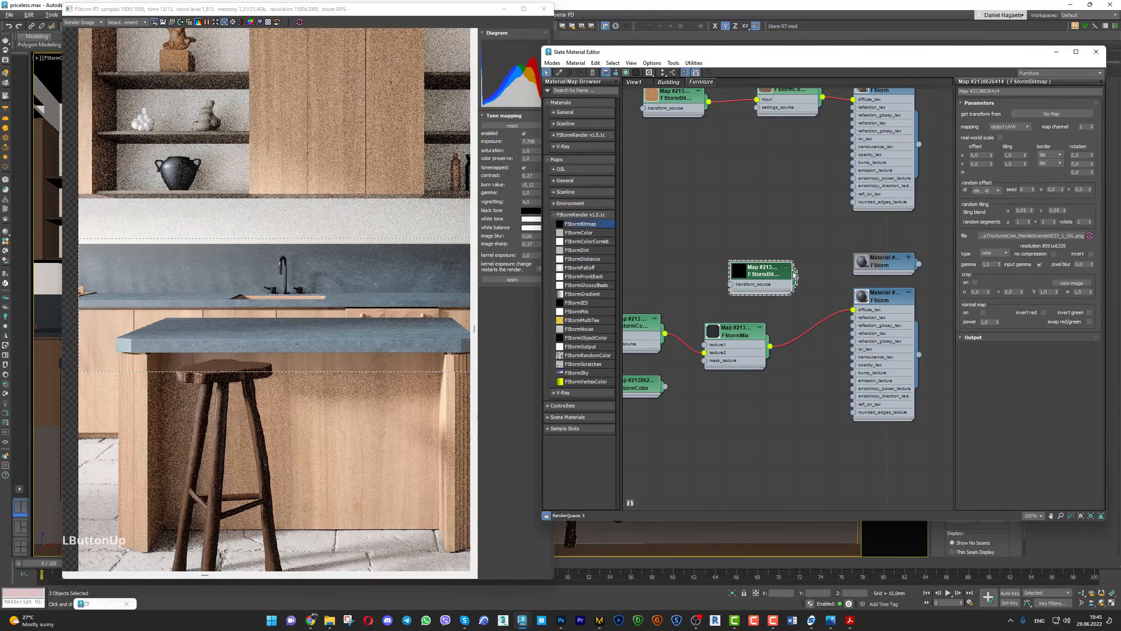
pyautogui.moveTo(792, 275); pyautogui.dragTo(764, 275)
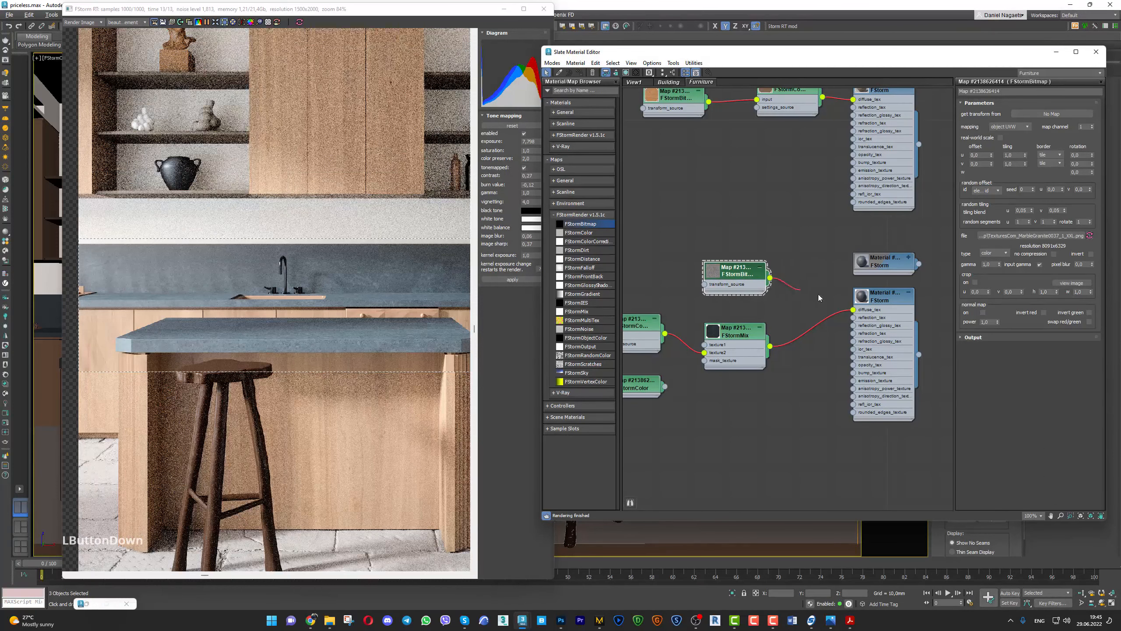
pyautogui.moveTo(856, 313); pyautogui.dragTo(854, 309)
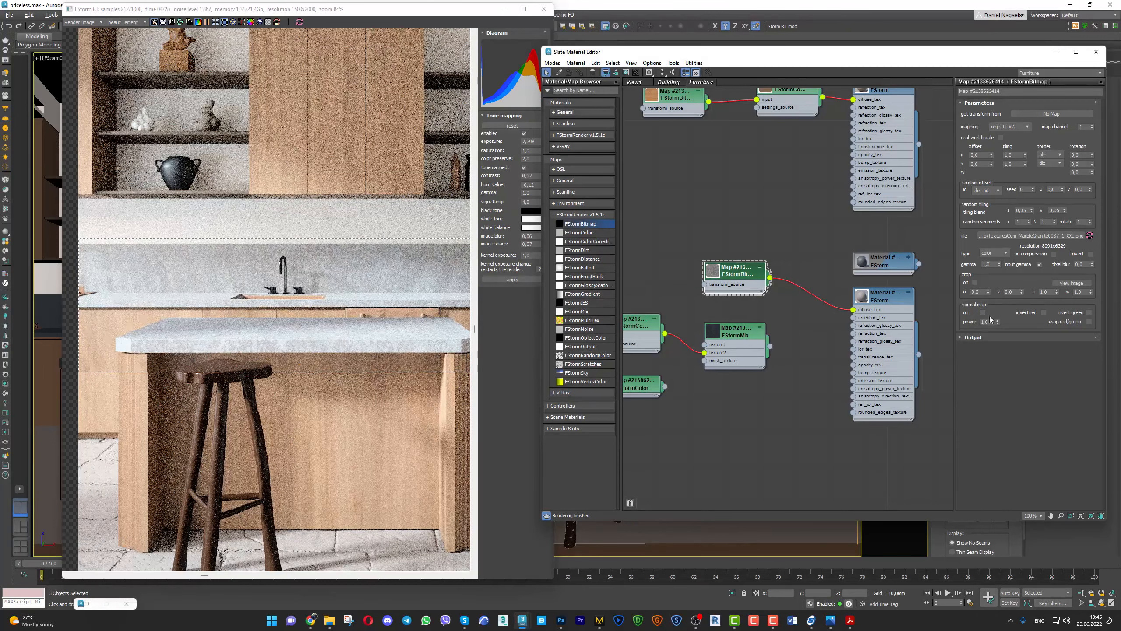
# Reselect the granite texture file and examine the image's surface detail enlarged in the cropping viewer
pyautogui.click(1030, 235)
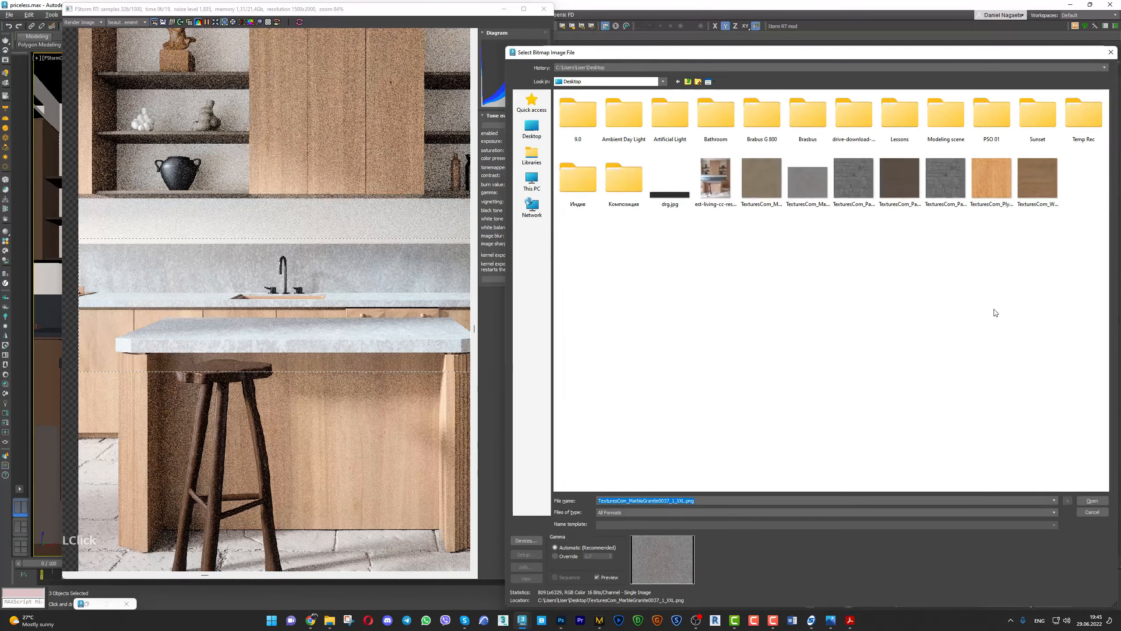
pyautogui.doubleClick(820, 186)
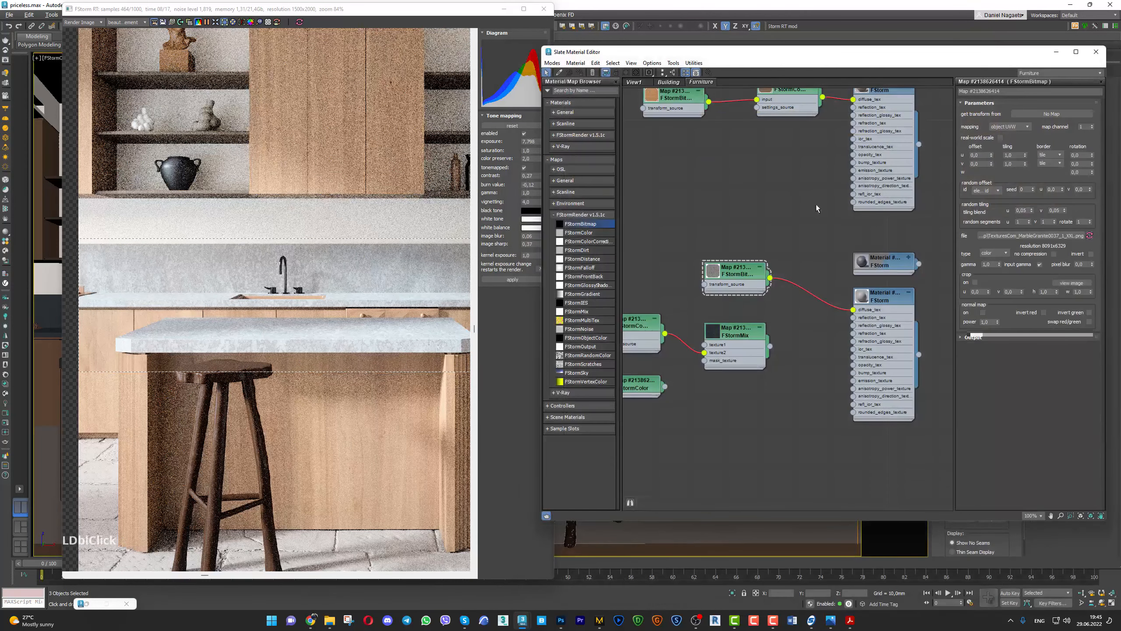
pyautogui.click(1071, 282)
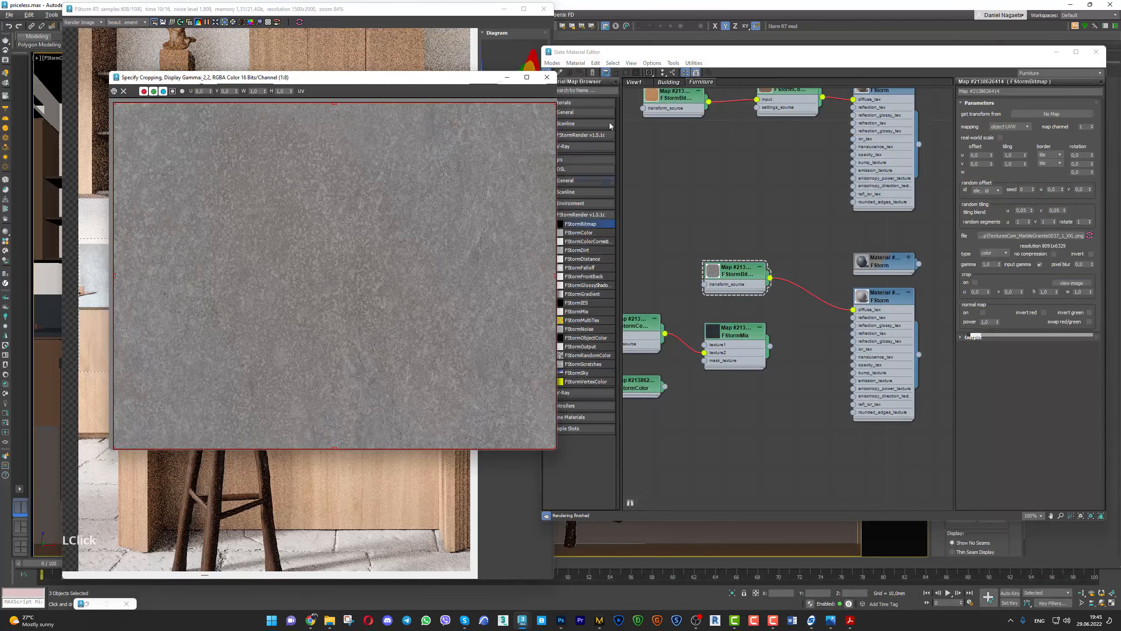
pyautogui.click(526, 77)
pyautogui.scroll(1, 644, 349)
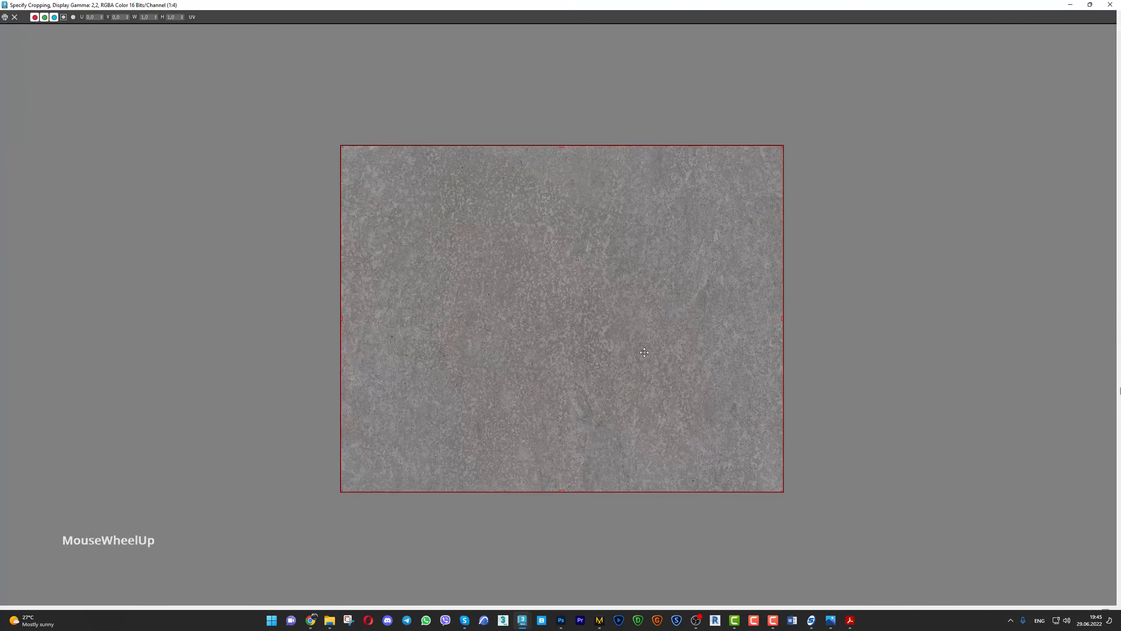
pyautogui.scroll(2, 661, 349)
pyautogui.moveTo(661, 348); pyautogui.dragTo(620, 348, button='middle')
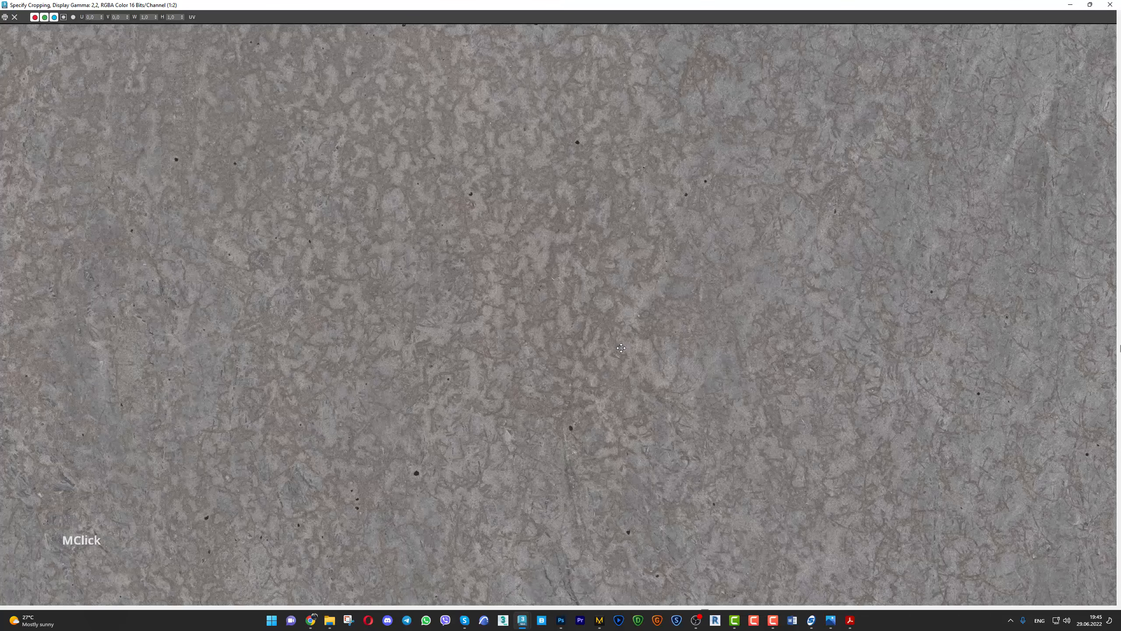
pyautogui.click(1110, 4)
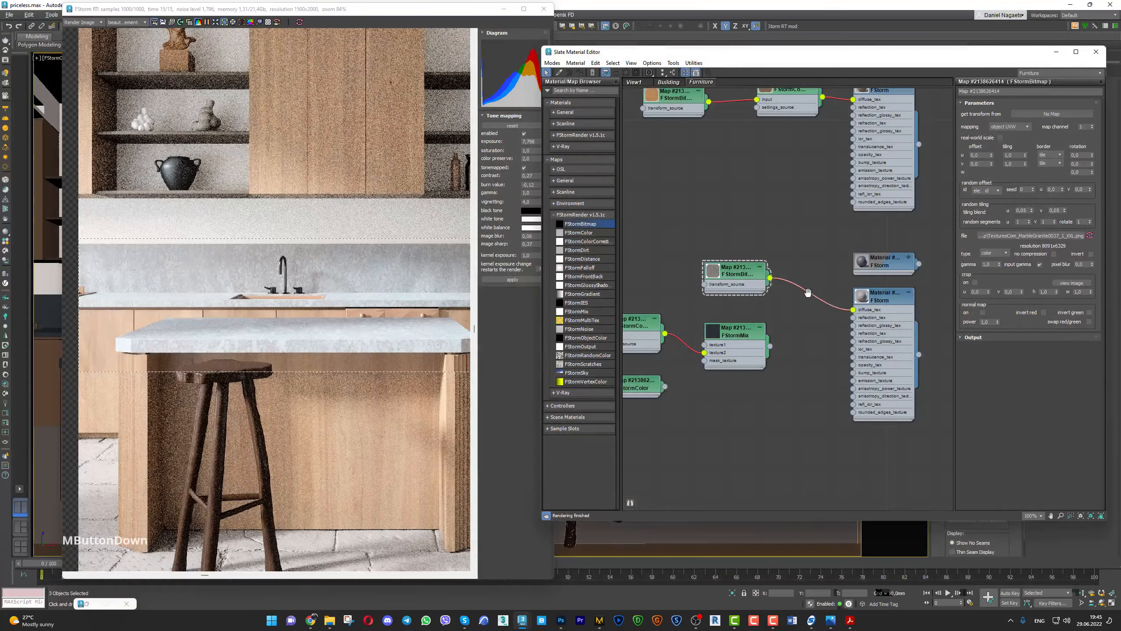
# Insert an FStormColorCorrection map between the granite bitmap and diffuse_tex, and set its offset to 0,14
pyautogui.moveTo(800, 297); pyautogui.dragTo(789, 295, button='middle')
pyautogui.moveTo(722, 293); pyautogui.dragTo(619, 293)
pyautogui.moveTo(586, 241); pyautogui.dragTo(741, 287)
pyautogui.click(759, 303)
pyautogui.moveTo(1011, 176); pyautogui.dragTo(1013, 190)
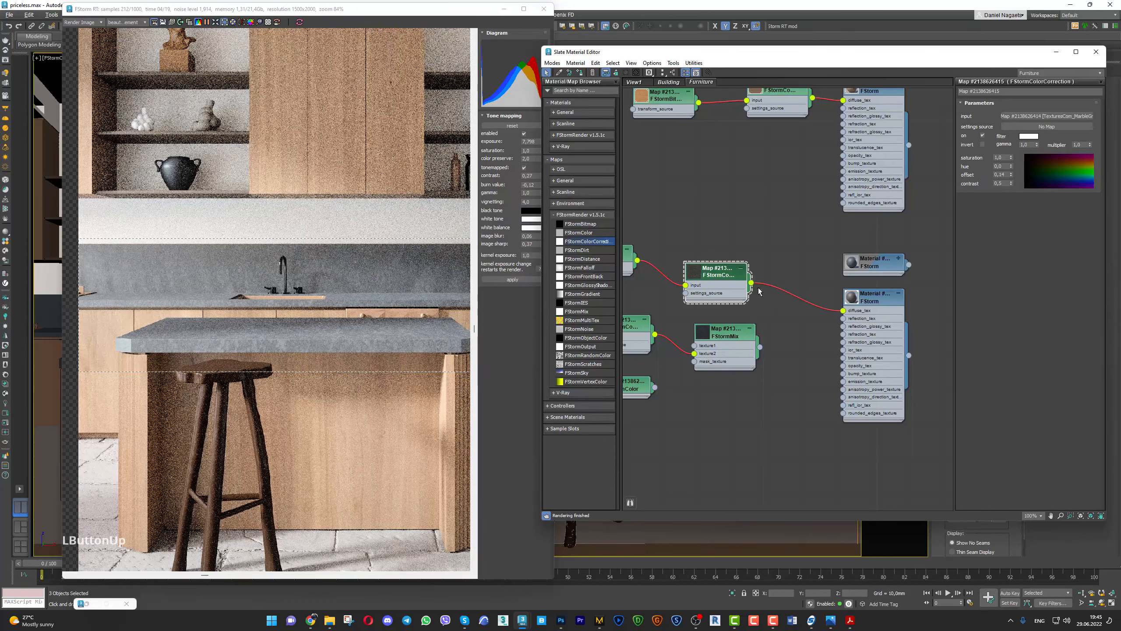
# Connect the color correction map to the material's bump_texture as well, and open the material's parameters
pyautogui.moveTo(727, 332); pyautogui.dragTo(718, 428)
pyautogui.moveTo(750, 283); pyautogui.dragTo(839, 371)
pyautogui.scroll(3, 848, 376)
pyautogui.doubleClick(907, 254)
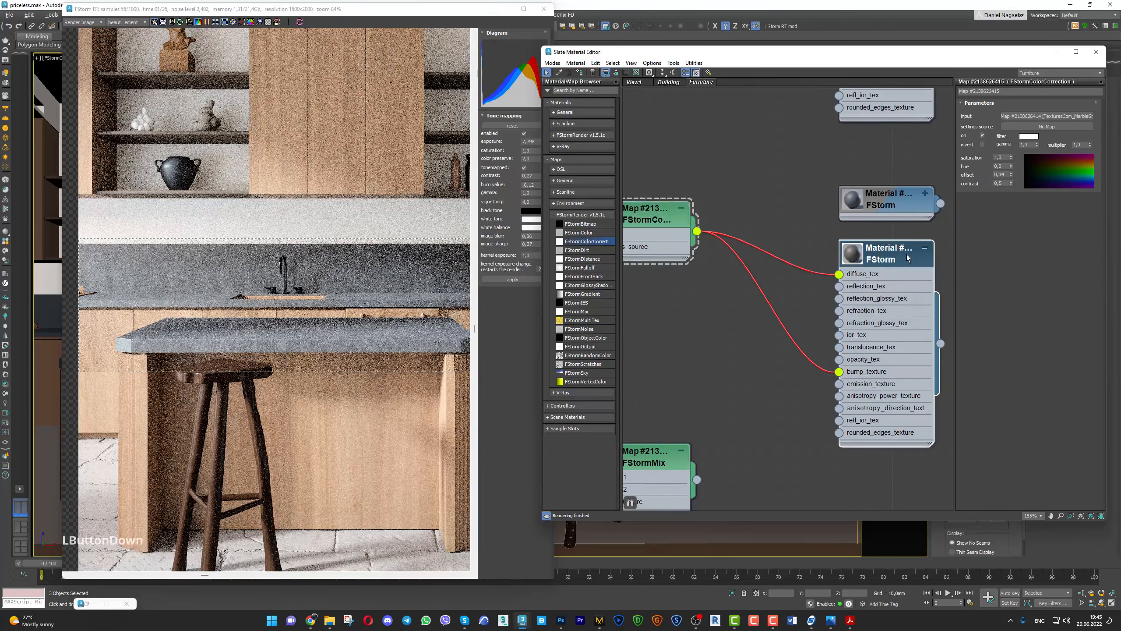
# Enable parallax bump on the countertop material and reduce its bump amount, checking the effect in the render
pyautogui.click(1090, 403)
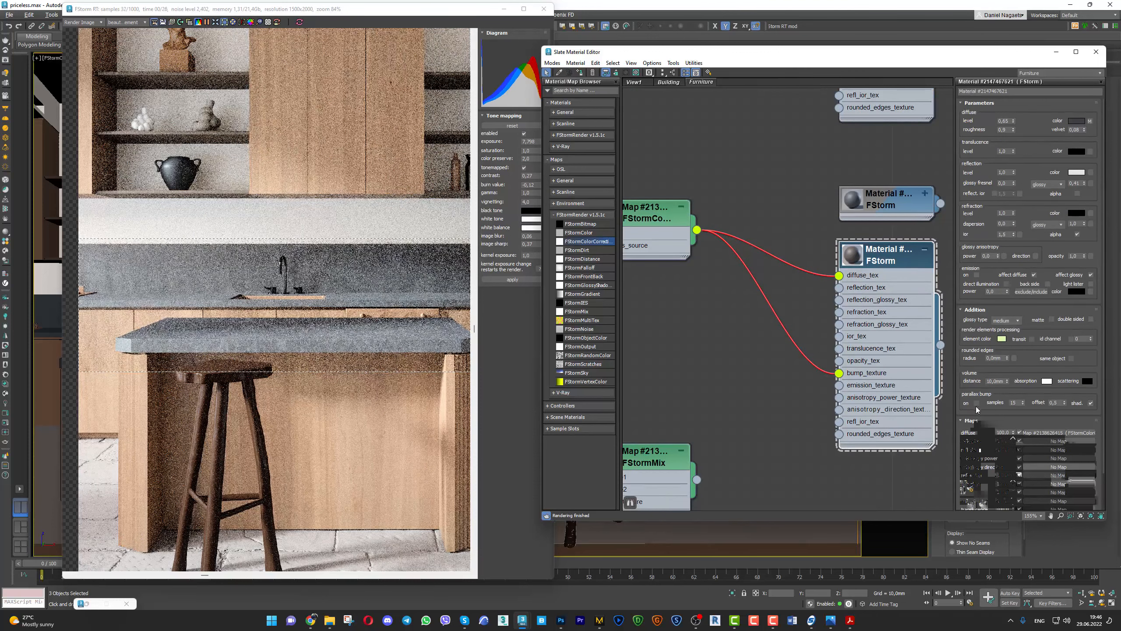
pyautogui.click(1071, 183)
pyautogui.moveTo(1072, 183); pyautogui.dragTo(1071, 143)
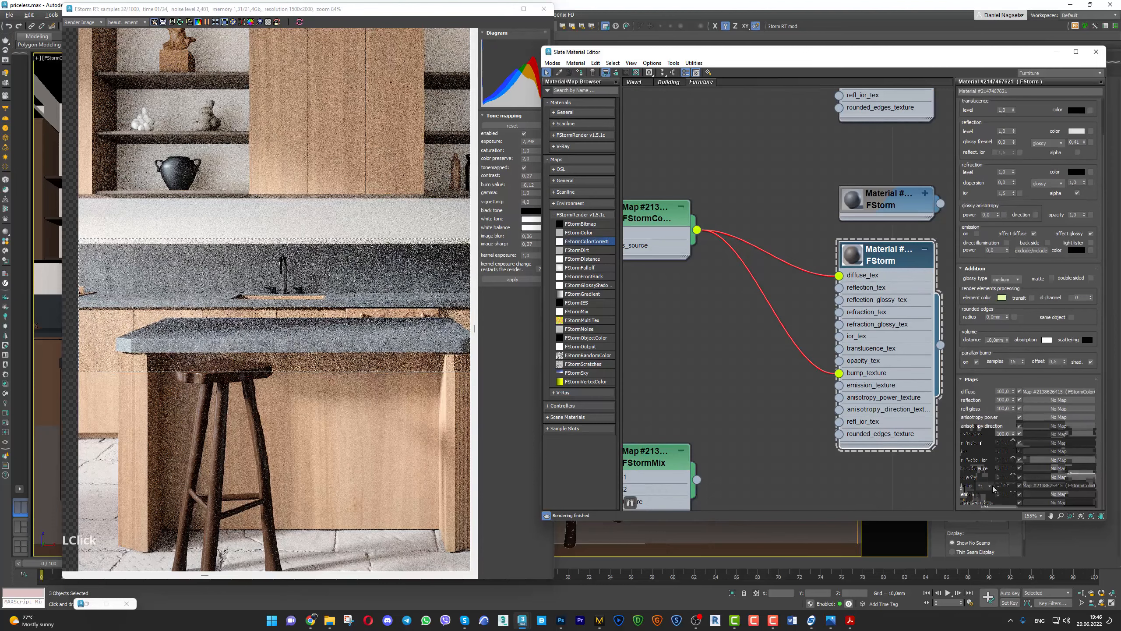
pyautogui.moveTo(1014, 486); pyautogui.dragTo(1014, 516)
pyautogui.scroll(8, 380, 379)
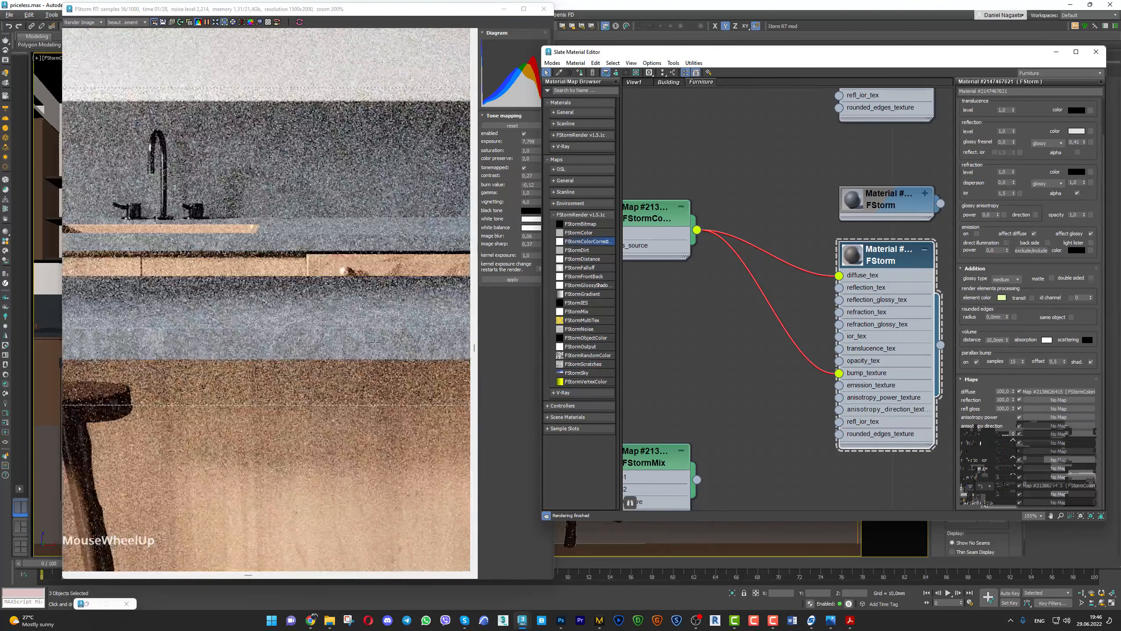
pyautogui.scroll(-5, 379, 379)
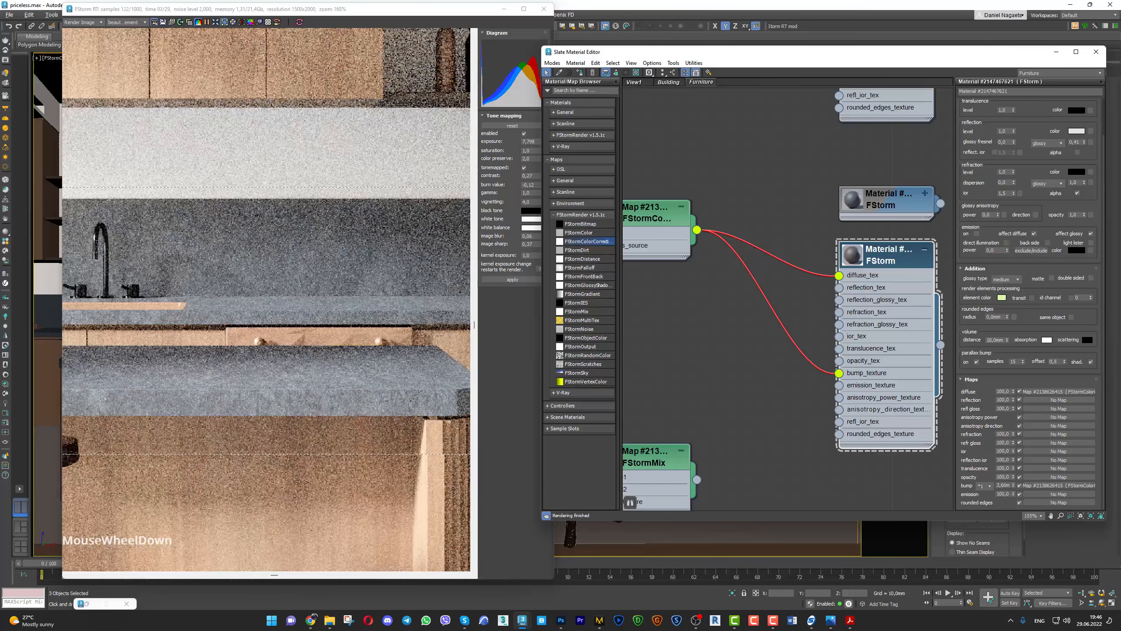
# Disconnect the color correction map from diffuse_tex and raise the material's bump amount to 10,34
pyautogui.click(819, 269)
pyautogui.press('Delete')
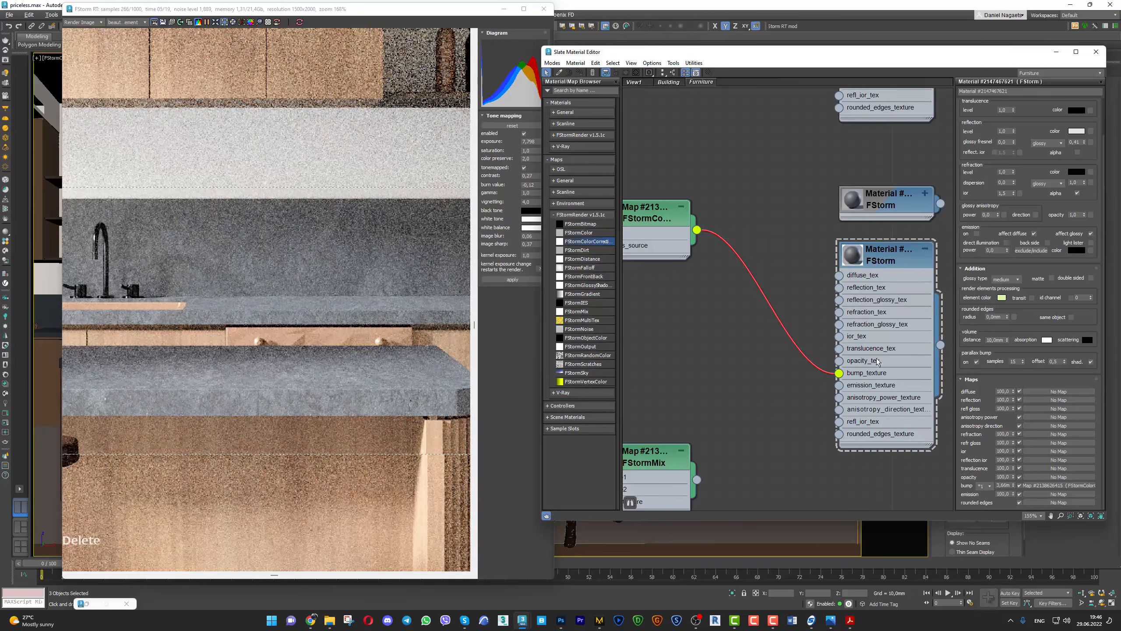
pyautogui.moveTo(1013, 485); pyautogui.dragTo(1013, 460)
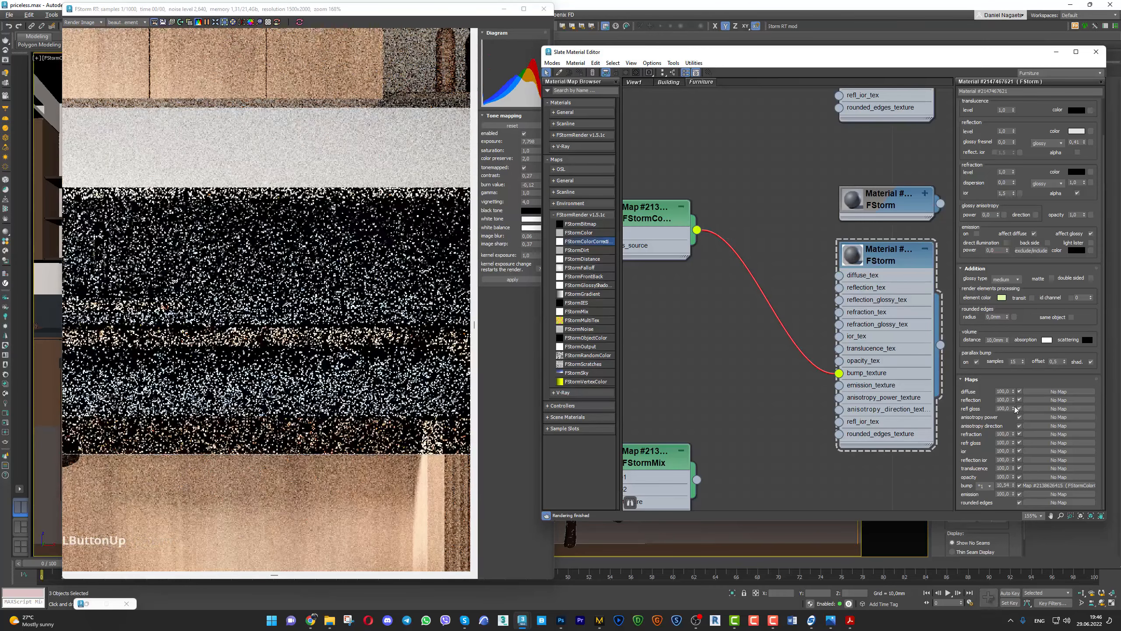
# Examine the bump relief on the countertop and backsplash up close in the interactive render
pyautogui.scroll(-6, 357, 395)
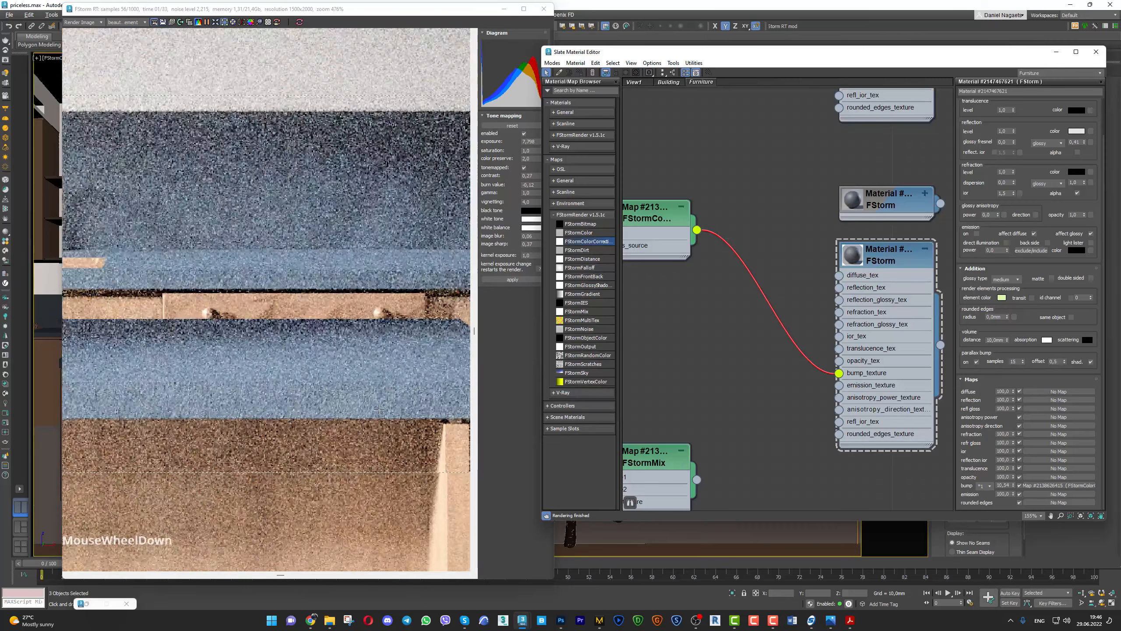
pyautogui.scroll(5, 357, 395)
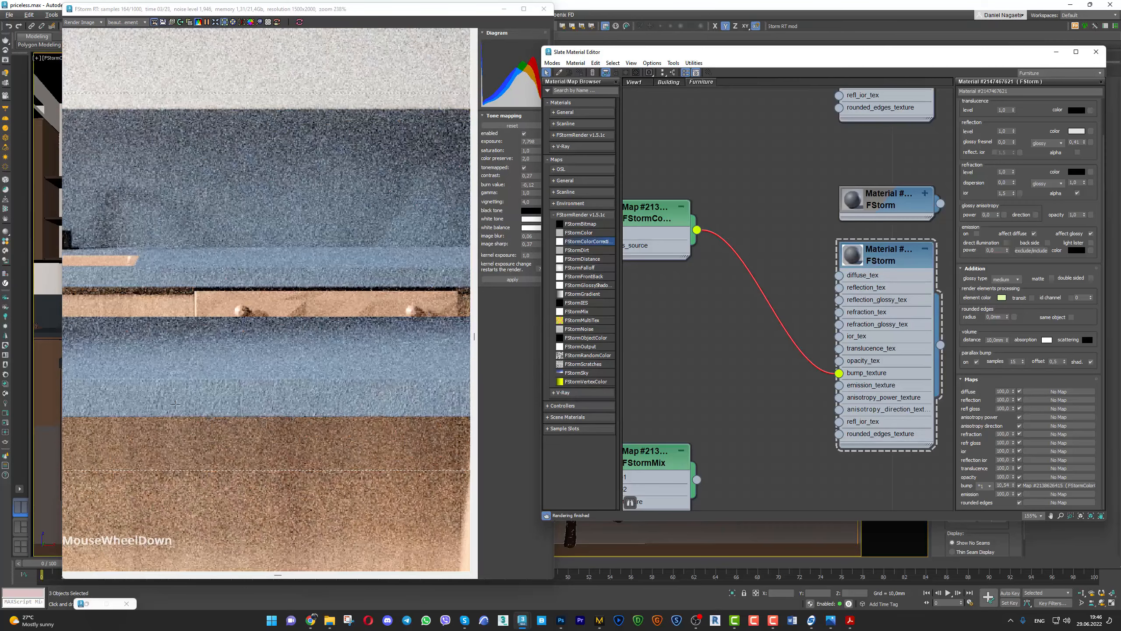
pyautogui.moveTo(171, 374); pyautogui.dragTo(336, 367, button='middle')
pyautogui.scroll(1, 250, 229)
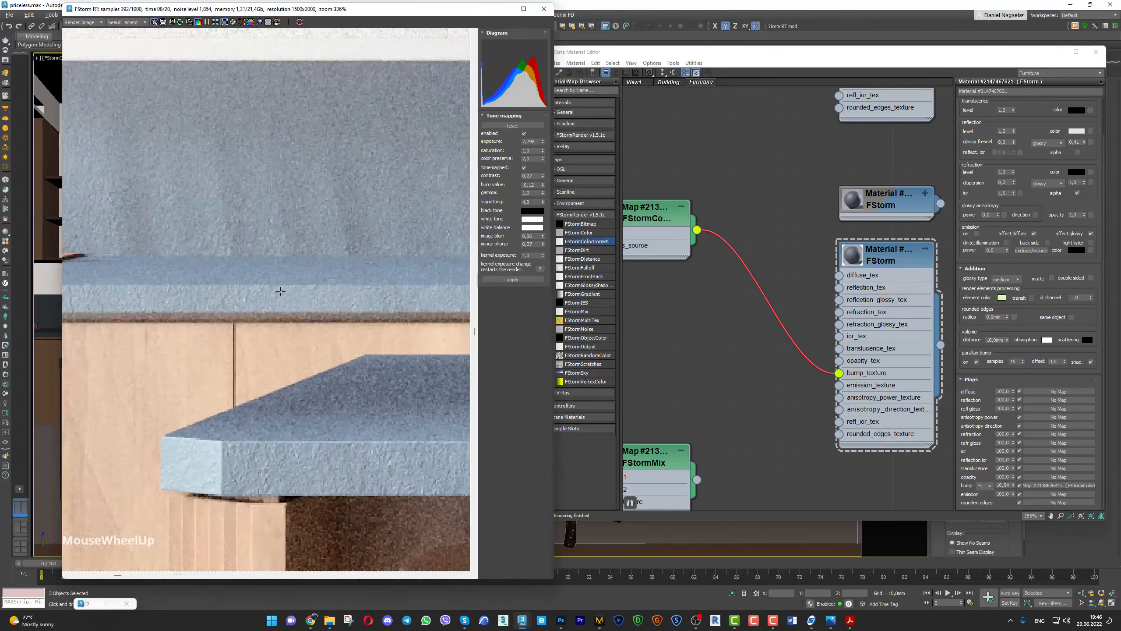
pyautogui.scroll(-3, 250, 229)
pyautogui.moveTo(225, 264); pyautogui.dragTo(179, 287, button='middle')
pyautogui.scroll(5, 213, 283)
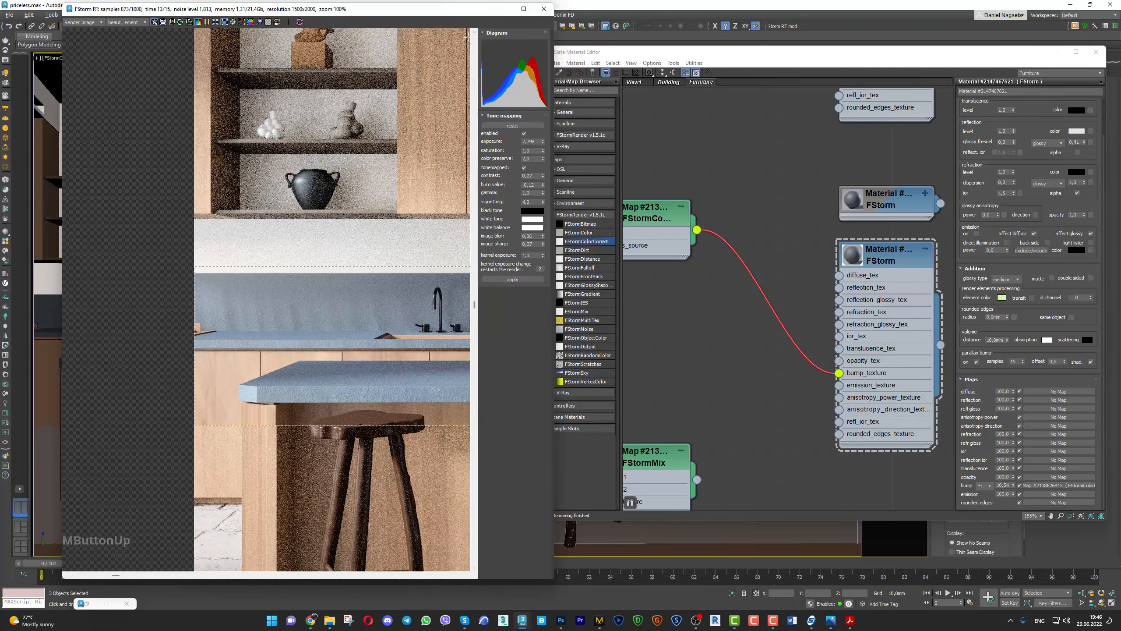
# Reposition the render window, restore the Render Setup dialog, and fit the full kitchen render in view
pyautogui.moveTo(469, 9); pyautogui.dragTo(450, 81)
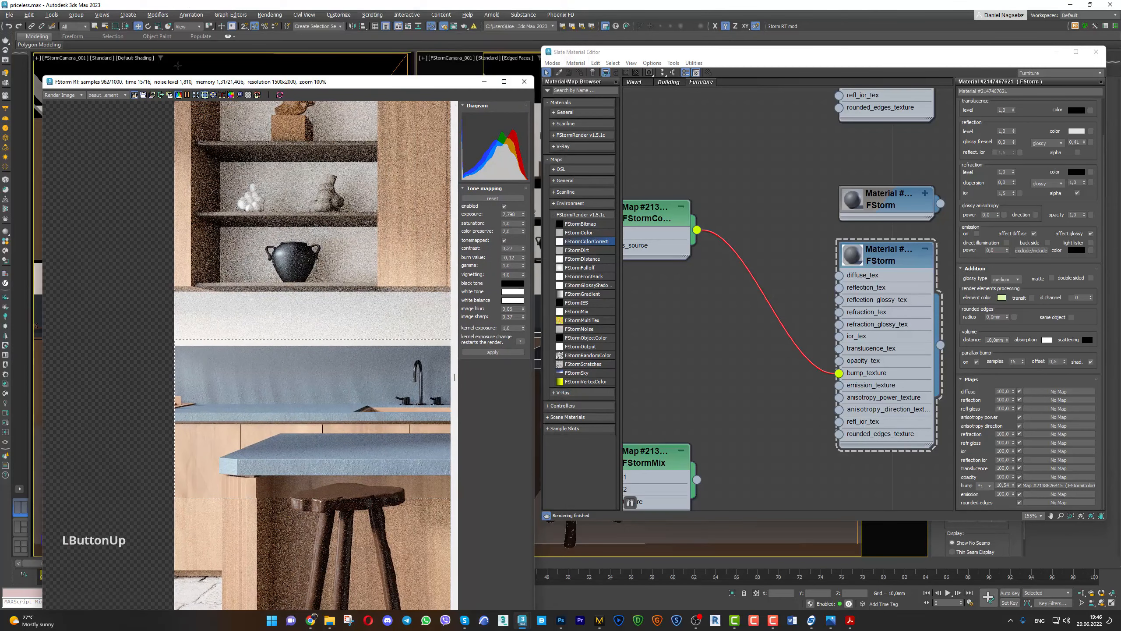
pyautogui.moveTo(222, 83); pyautogui.dragTo(197, 19)
pyautogui.click(95, 603)
pyautogui.scroll(-3, 344, 230)
pyautogui.moveTo(344, 230); pyautogui.dragTo(232, 253, button='middle')
pyautogui.scroll(-2, 238, 247)
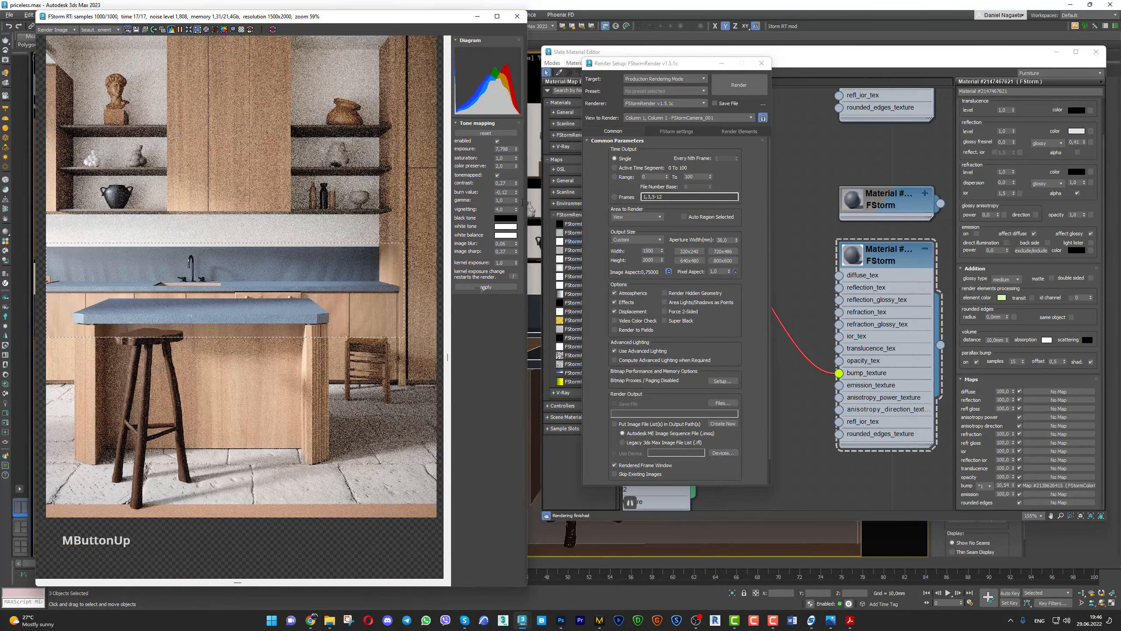
# Set the FStorm kernel ray threshold to 0,01 mm and check the countertop edge up close in the render
pyautogui.click(676, 132)
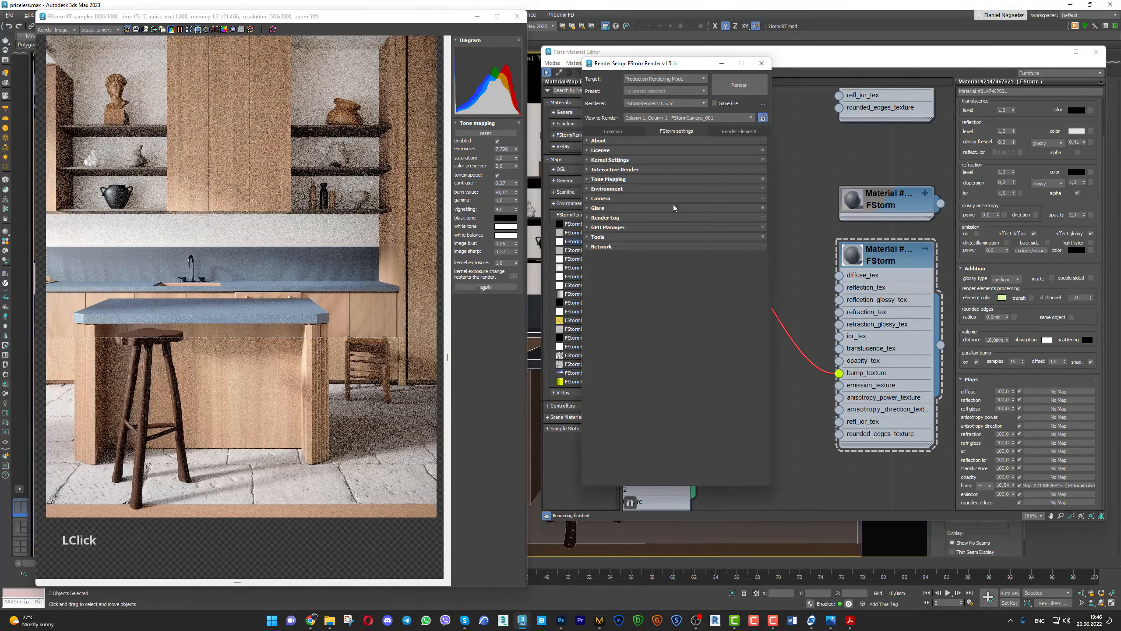
pyautogui.click(609, 160)
pyautogui.moveTo(652, 189); pyautogui.dragTo(822, 210)
pyautogui.write('0,01')
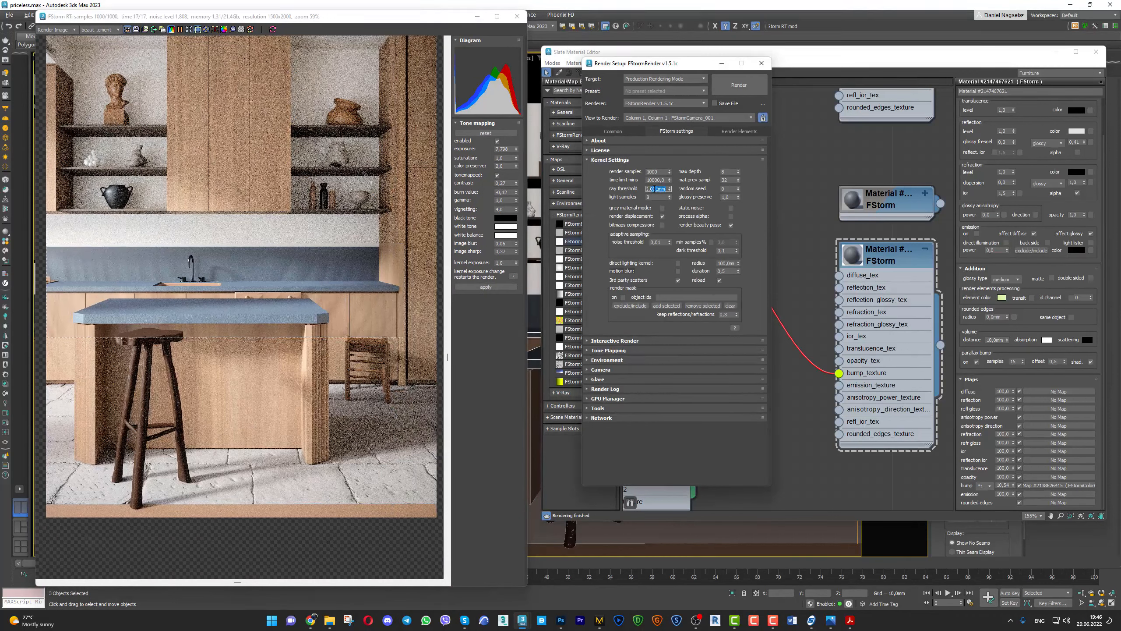
pyautogui.press('Return')
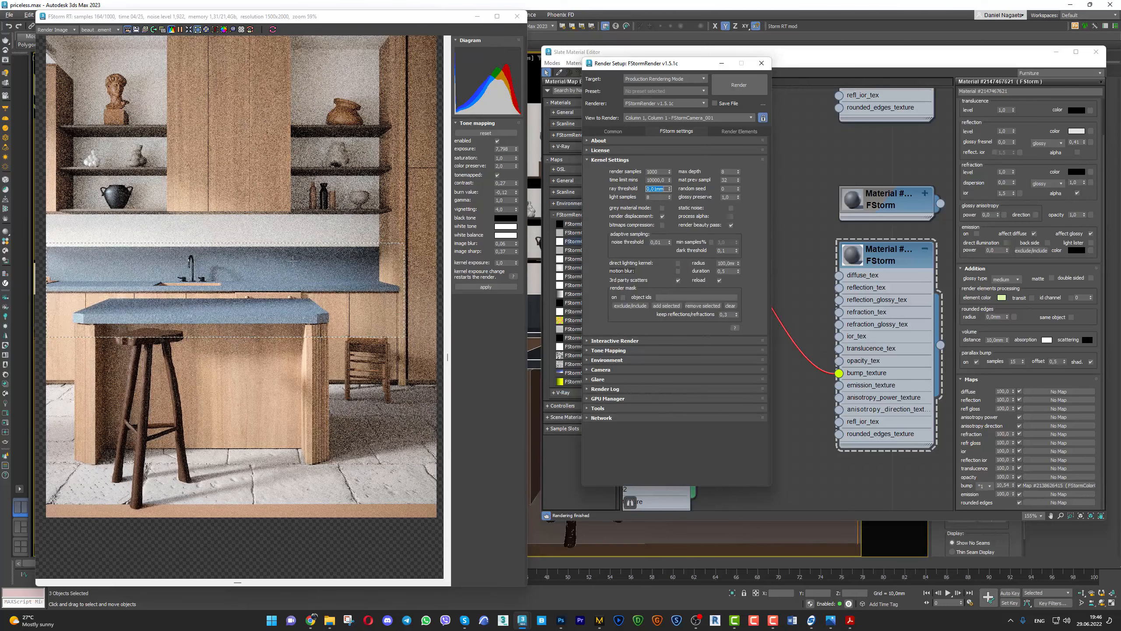
pyautogui.scroll(4, 331, 267)
pyautogui.moveTo(267, 471); pyautogui.dragTo(370, 422, button='middle')
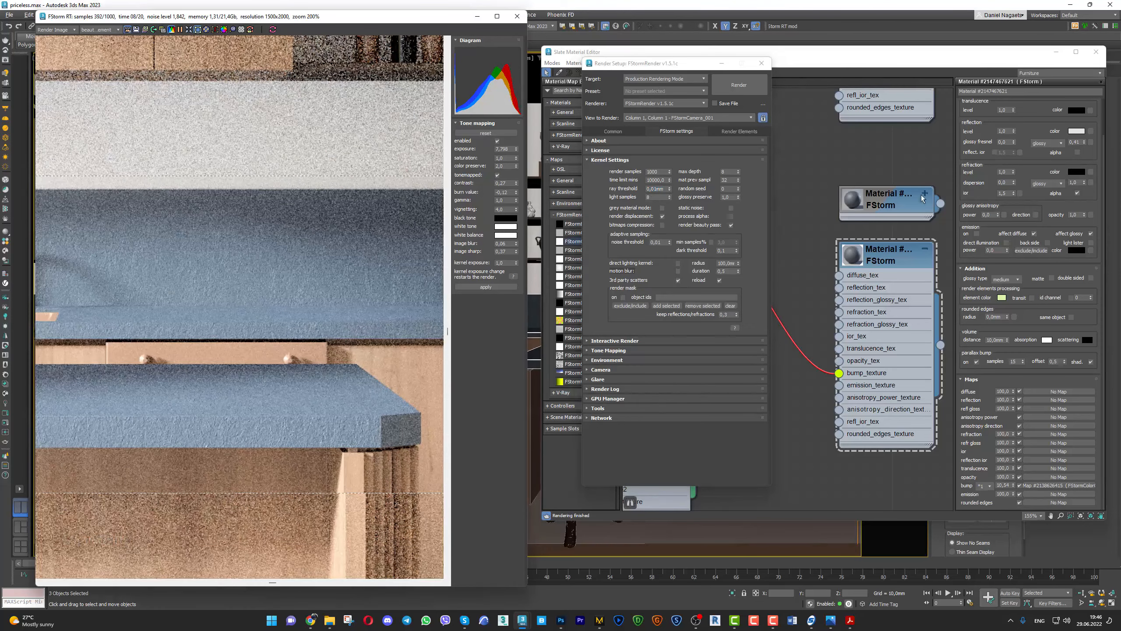
pyautogui.scroll(-2, 877, 310)
# Add an FStormDisplacement modifier to the selected countertop objects and assign the color correction map as an instance to its texture
pyautogui.click(1096, 52)
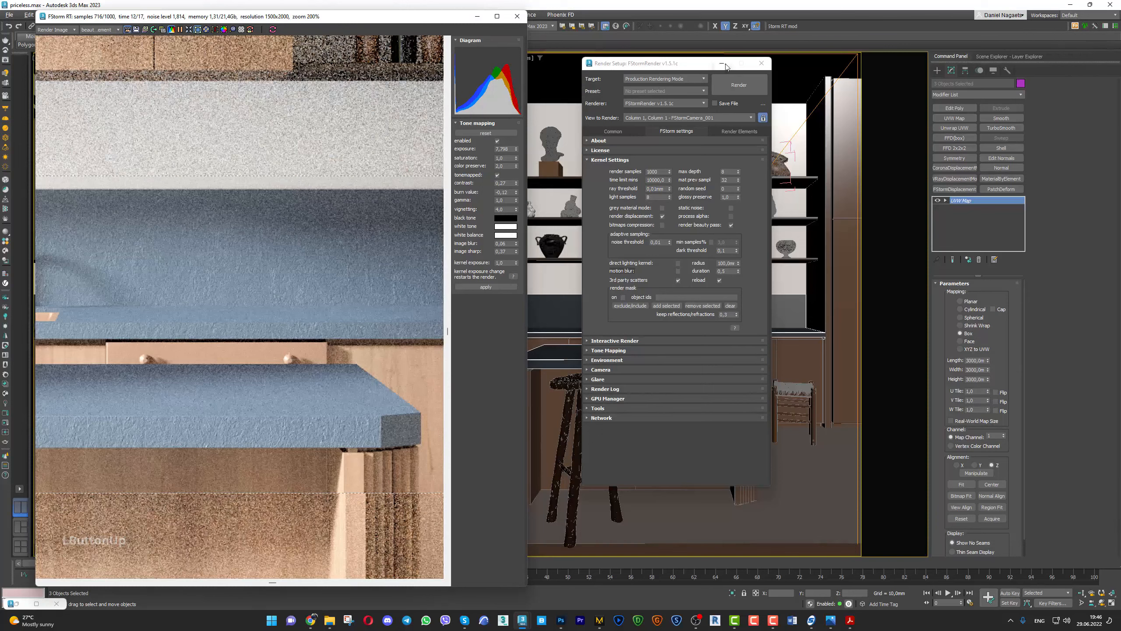
pyautogui.click(949, 189)
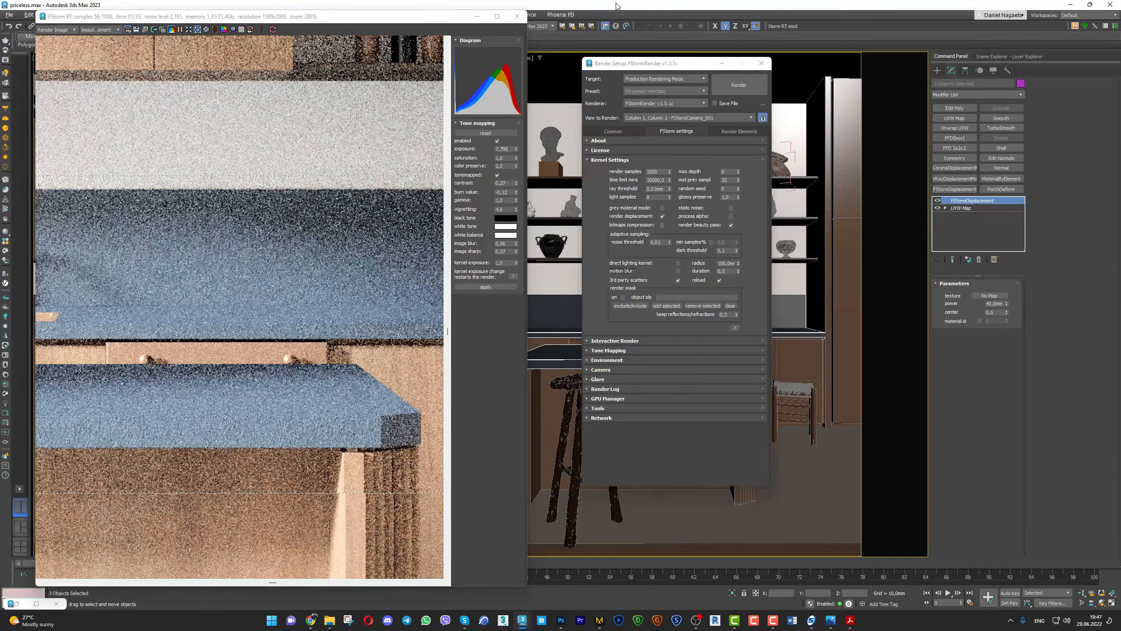
pyautogui.press('m')
pyautogui.moveTo(869, 55); pyautogui.dragTo(625, 160)
pyautogui.moveTo(488, 347); pyautogui.dragTo(989, 296)
pyautogui.click(541, 334)
# Disconnect the map from the countertop material's bump_texture and inspect the countertop edge in the render
pyautogui.click(571, 451)
pyautogui.press('Delete')
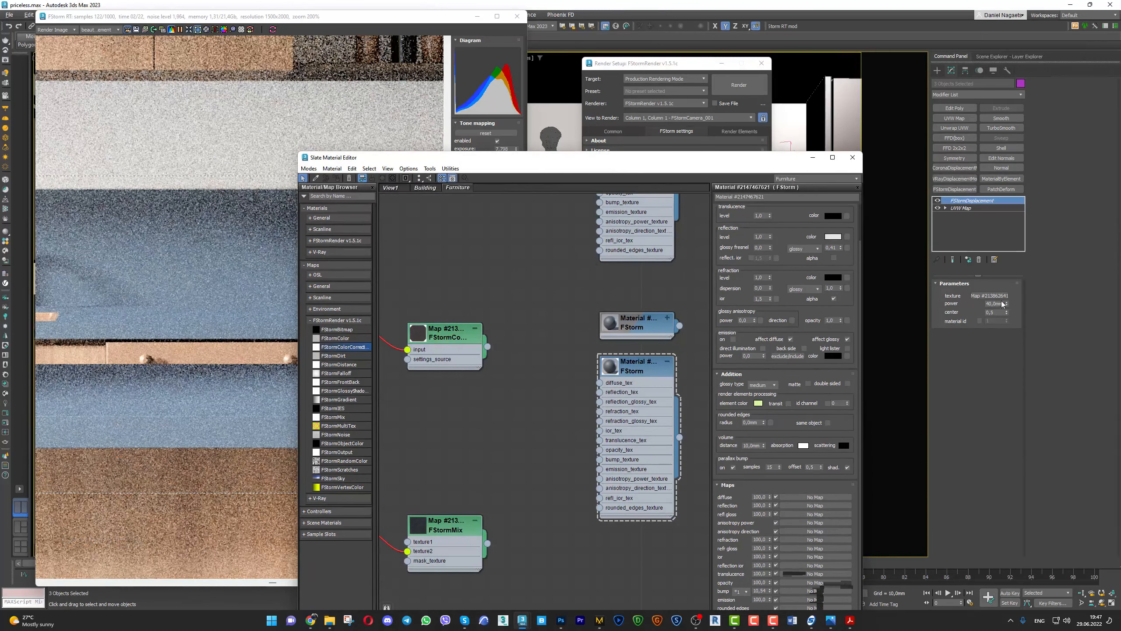
pyautogui.click(266, 36)
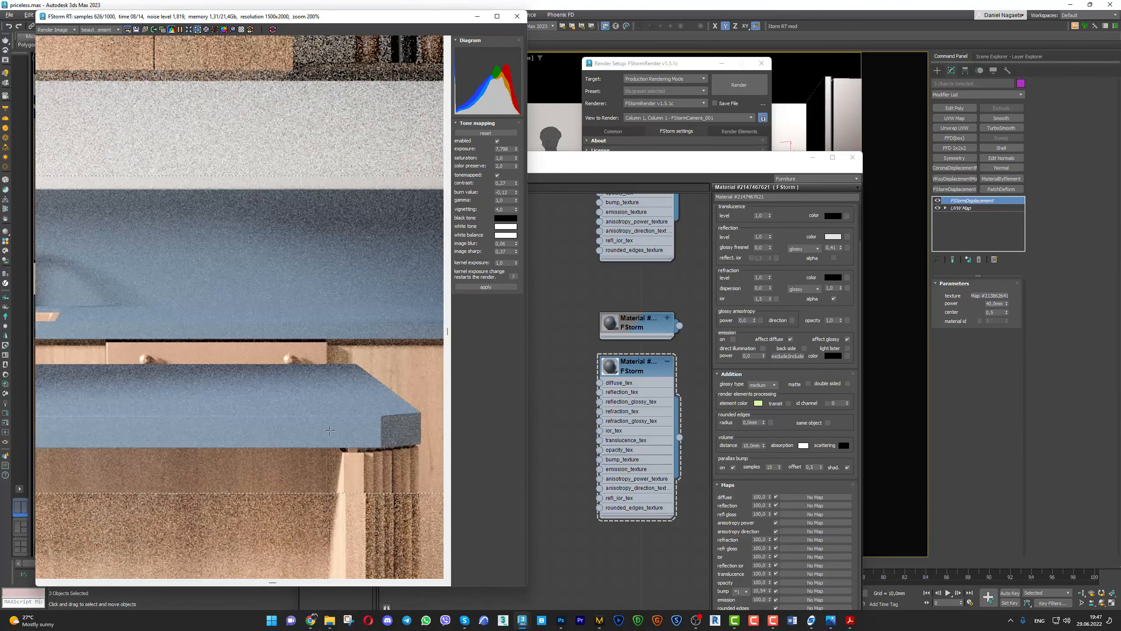
pyautogui.scroll(5, 322, 385)
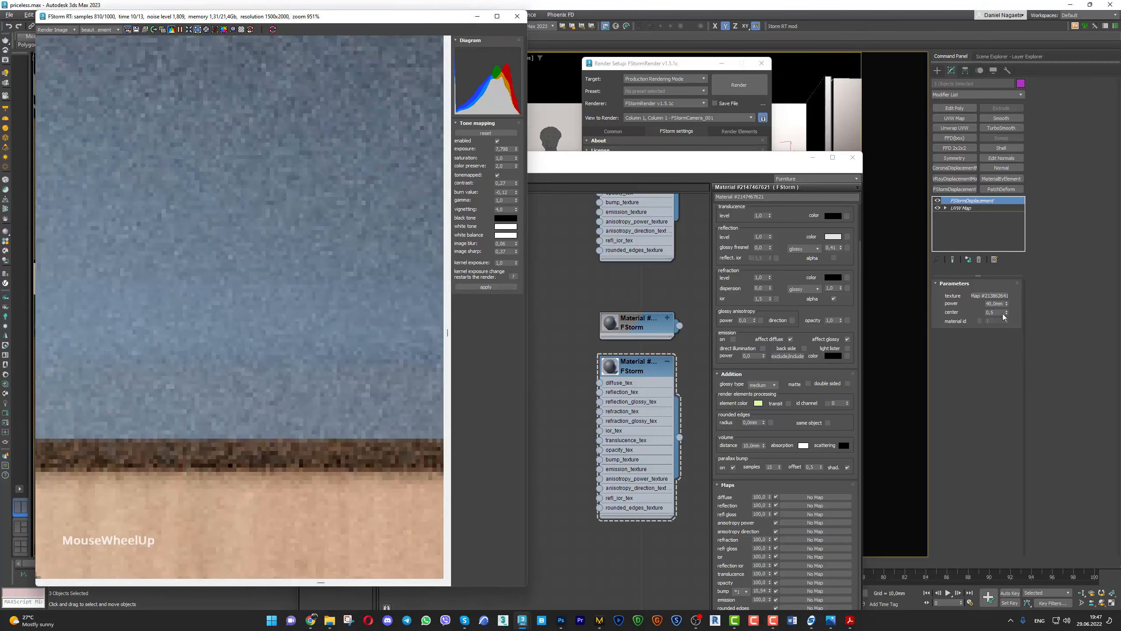
# Set the displacement power to 400 mm and examine the countertop and backsplash in the render
pyautogui.click(992, 304)
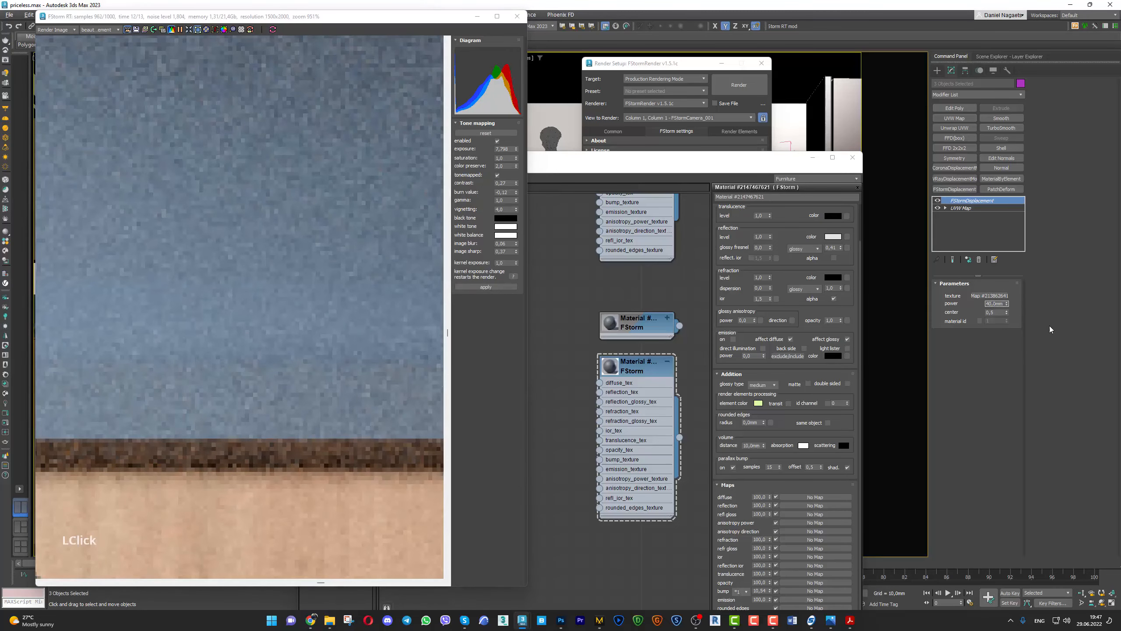
pyautogui.write('0')
pyautogui.press('Return')
pyautogui.scroll(-2, 309, 399)
pyautogui.scroll(-6, 309, 400)
pyautogui.scroll(4, 221, 432)
pyautogui.scroll(-4, 157, 462)
pyautogui.scroll(-2, 157, 462)
pyautogui.scroll(4, 185, 463)
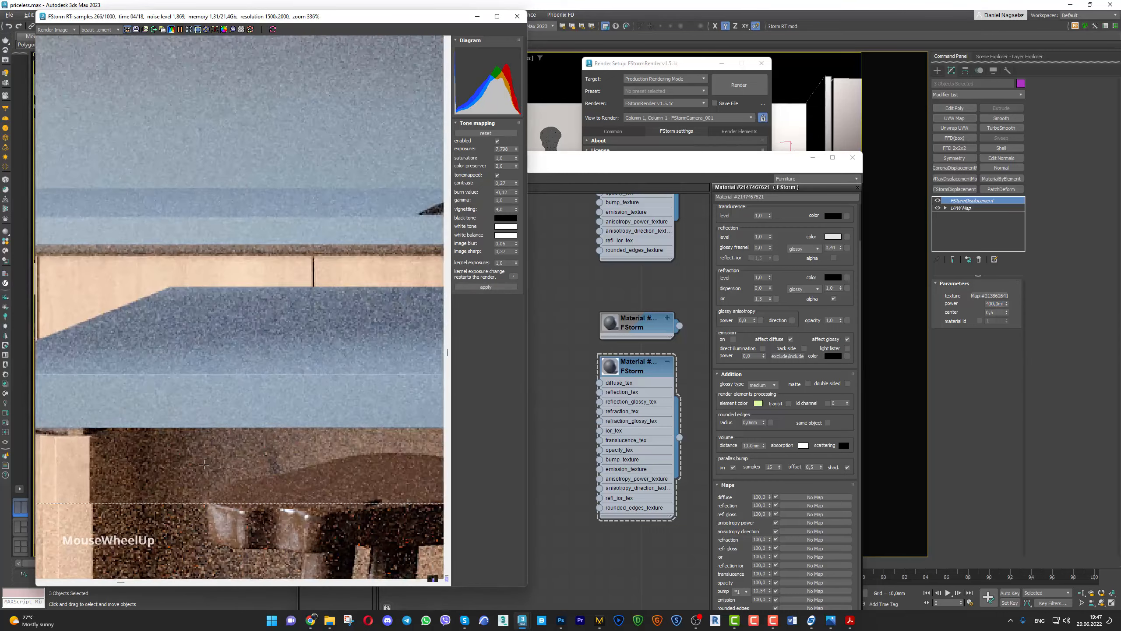
pyautogui.scroll(-3, 204, 464)
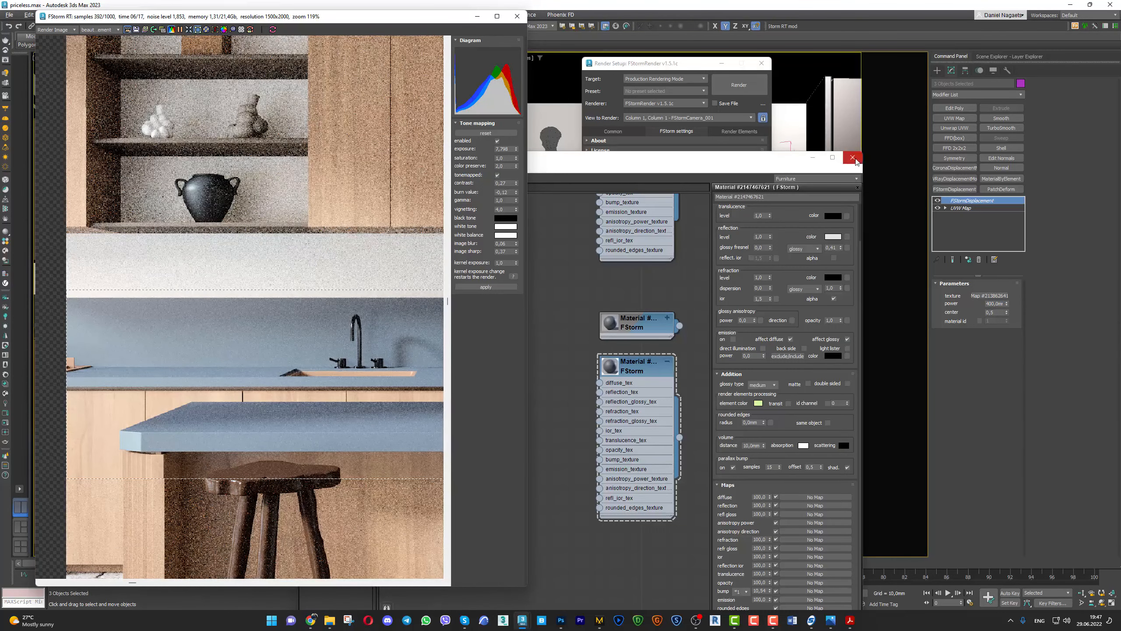
# Close the Material Editor, Render Setup and render windows, and relaunch the FStorm interactive render
pyautogui.click(852, 157)
pyautogui.click(761, 63)
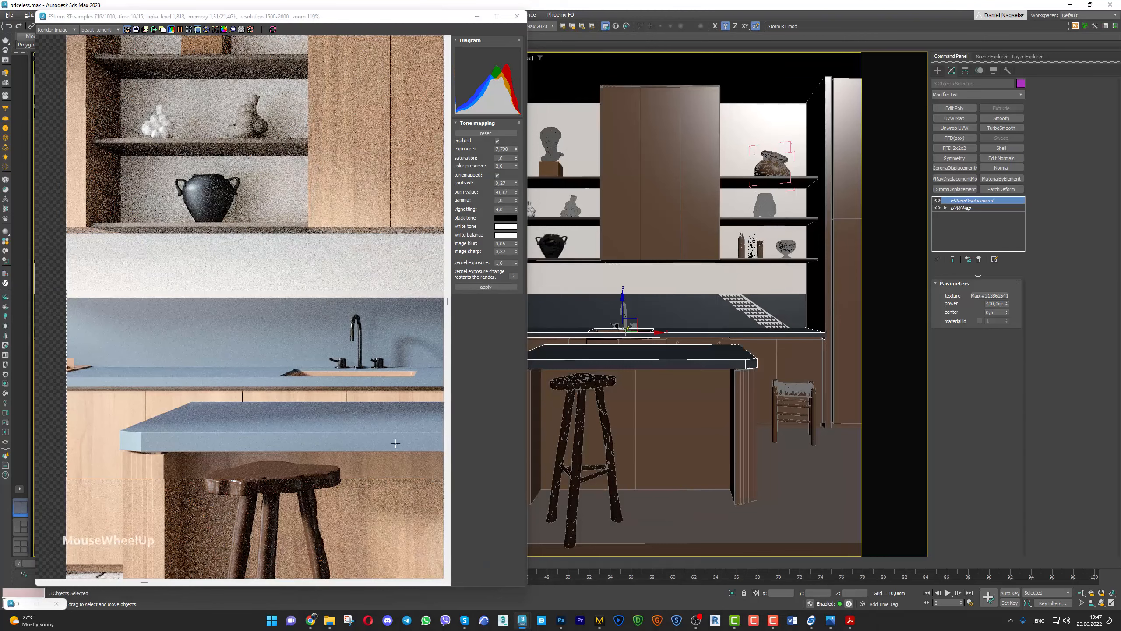
pyautogui.scroll(3, 386, 437)
pyautogui.scroll(-2, 397, 437)
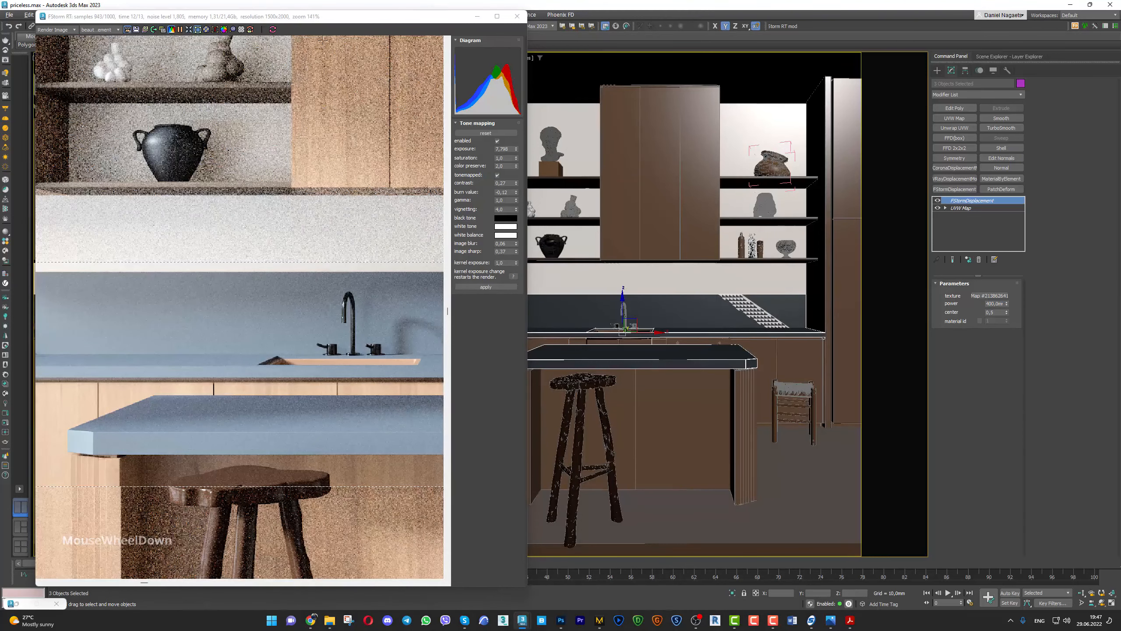
pyautogui.click(522, 20)
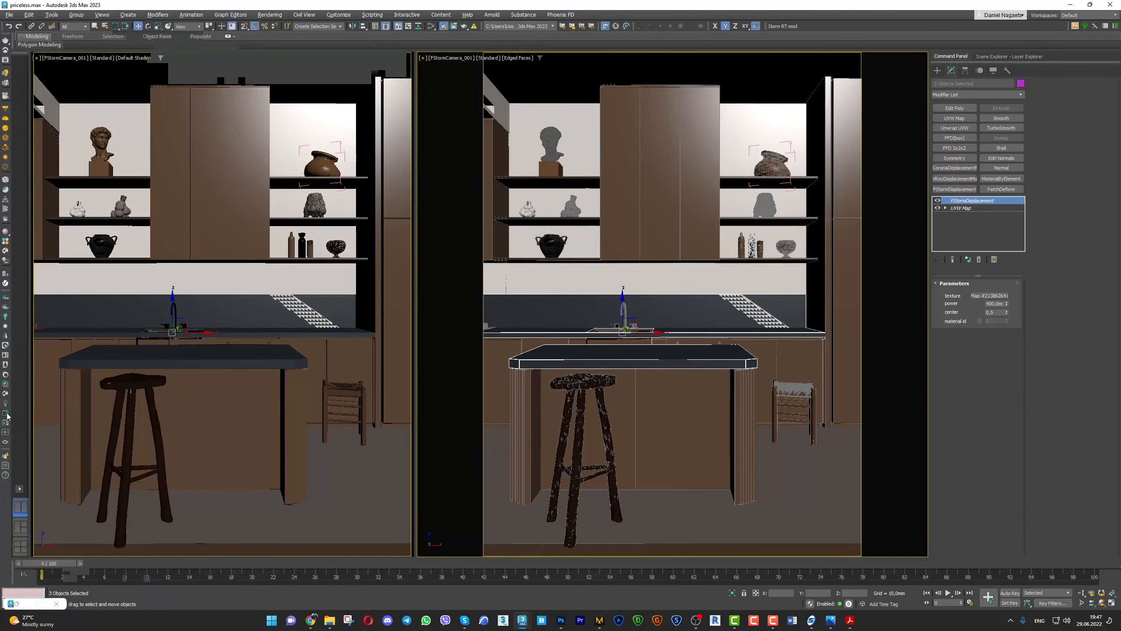
pyautogui.rightClick(176, 345)
pyautogui.click(784, 28)
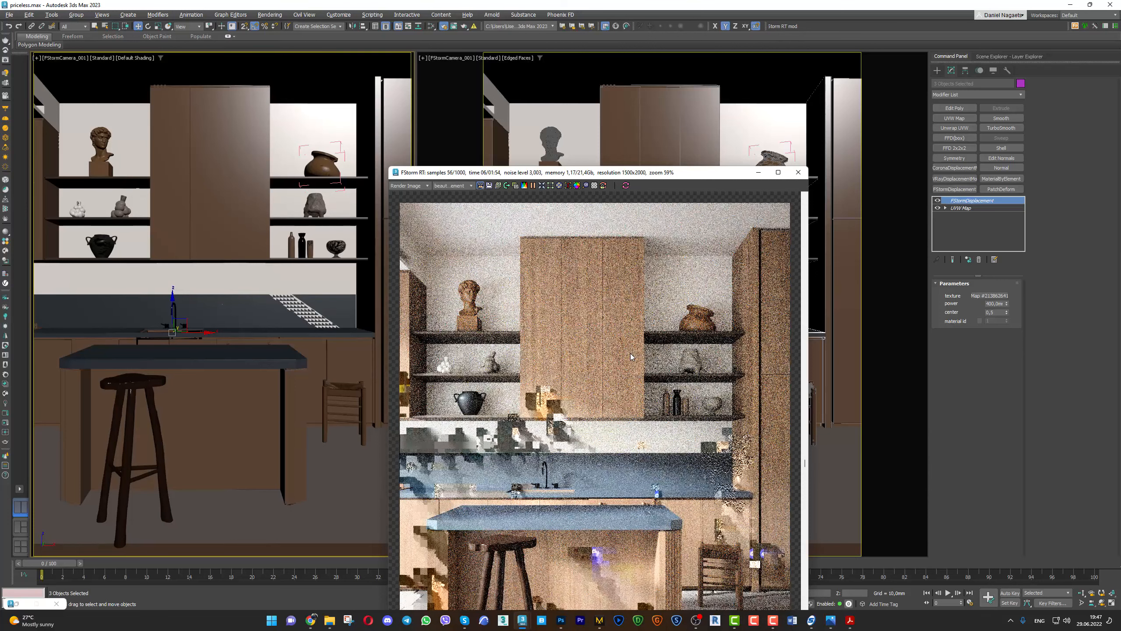
# Draw a render region over the sink backsplash and countertop front, and move the render window clear of the modifier parameters
pyautogui.scroll(3, 631, 353)
pyautogui.scroll(-2, 622, 483)
pyautogui.scroll(-2, 622, 482)
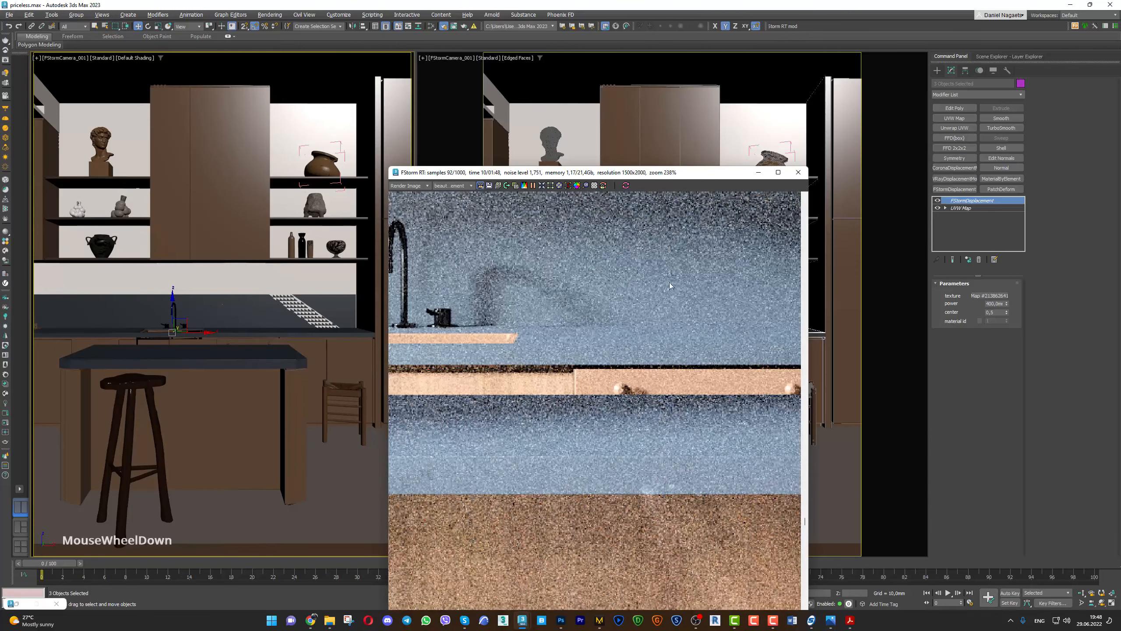
pyautogui.click(551, 186)
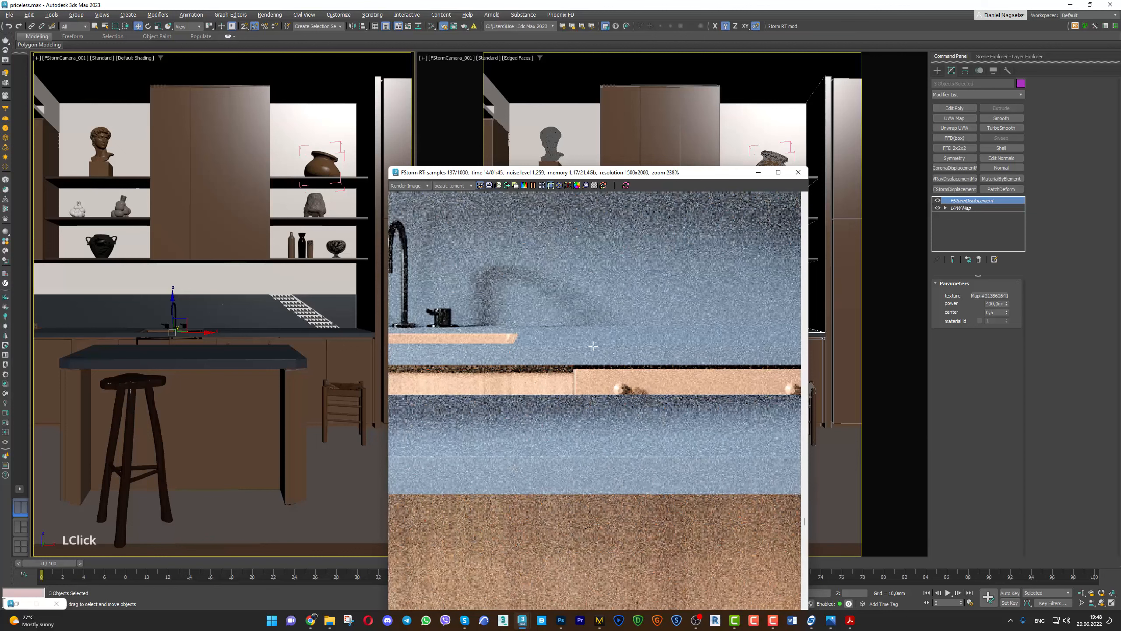
pyautogui.moveTo(447, 275)
pyautogui.mouseDown()
pyautogui.moveTo(680, 489)
pyautogui.moveTo(367, 236)
pyautogui.moveTo(375, 216)
pyautogui.mouseUp()
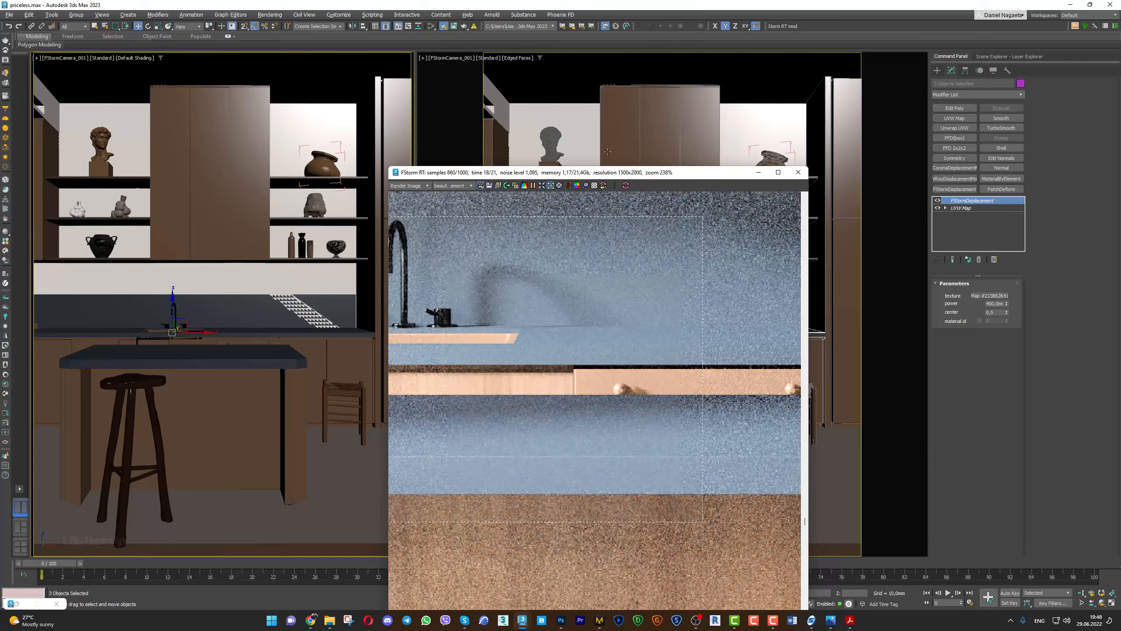
pyautogui.moveTo(591, 176); pyautogui.dragTo(305, 68)
pyautogui.scroll(-2, 293, 310)
pyautogui.moveTo(294, 311); pyautogui.dragTo(377, 321, button='middle')
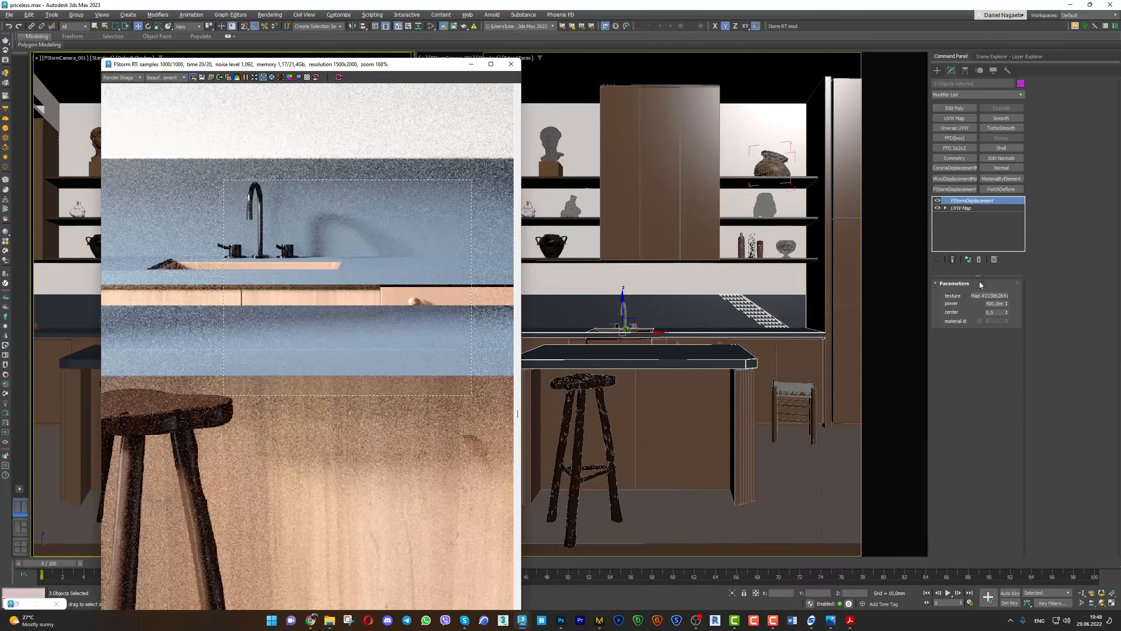
# Set the displacement power to 100 mm
pyautogui.click(988, 304)
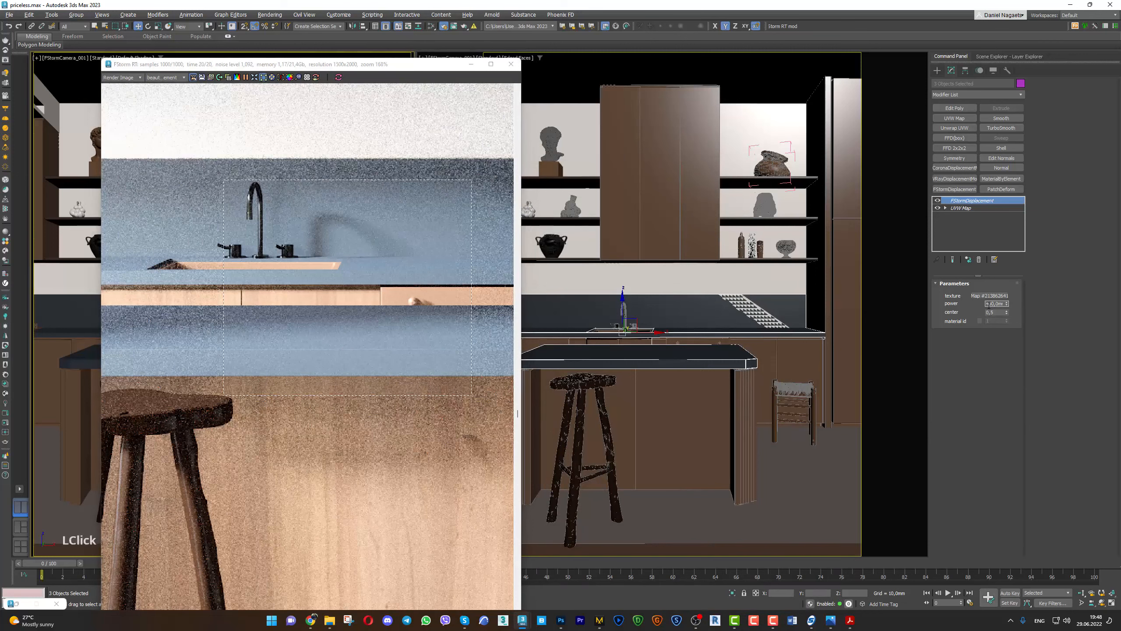
pyautogui.write('000')
pyautogui.press('Return')
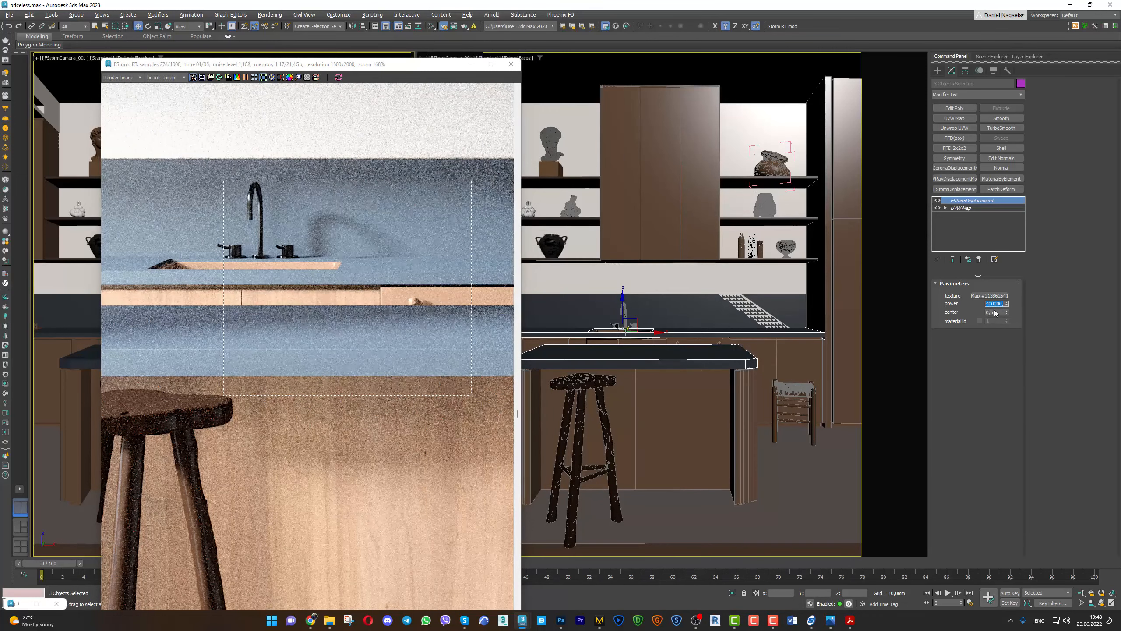
pyautogui.click(964, 315)
pyautogui.press('Return')
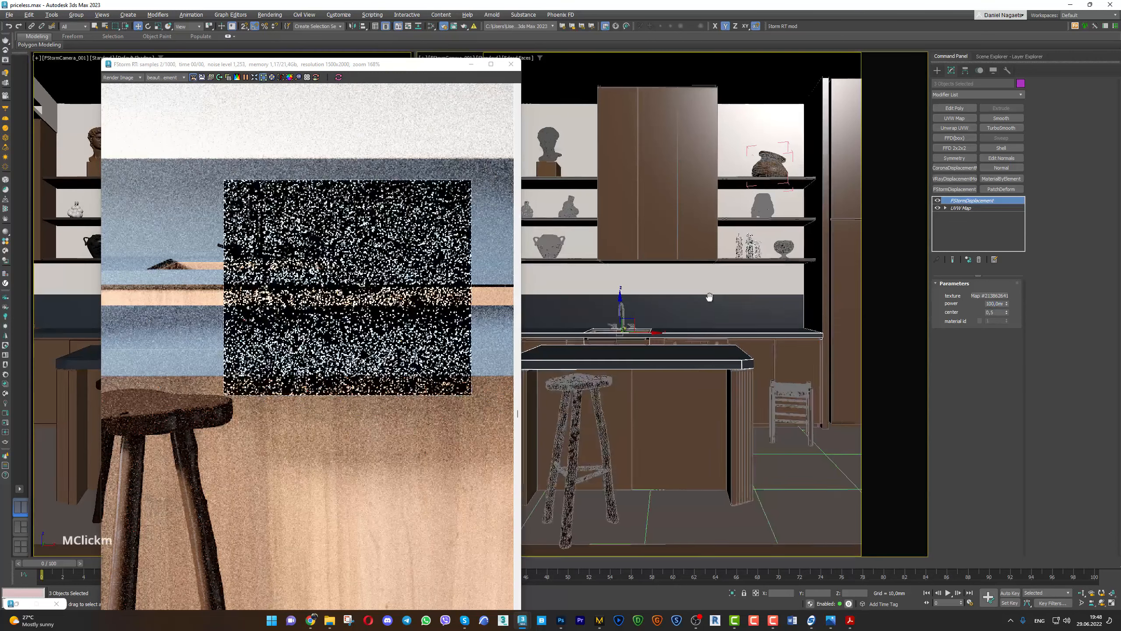
# Assign the FStormBitmap that feeds the color correction map to the displacement texture as an instance
pyautogui.press('m')
pyautogui.scroll(-4, 630, 463)
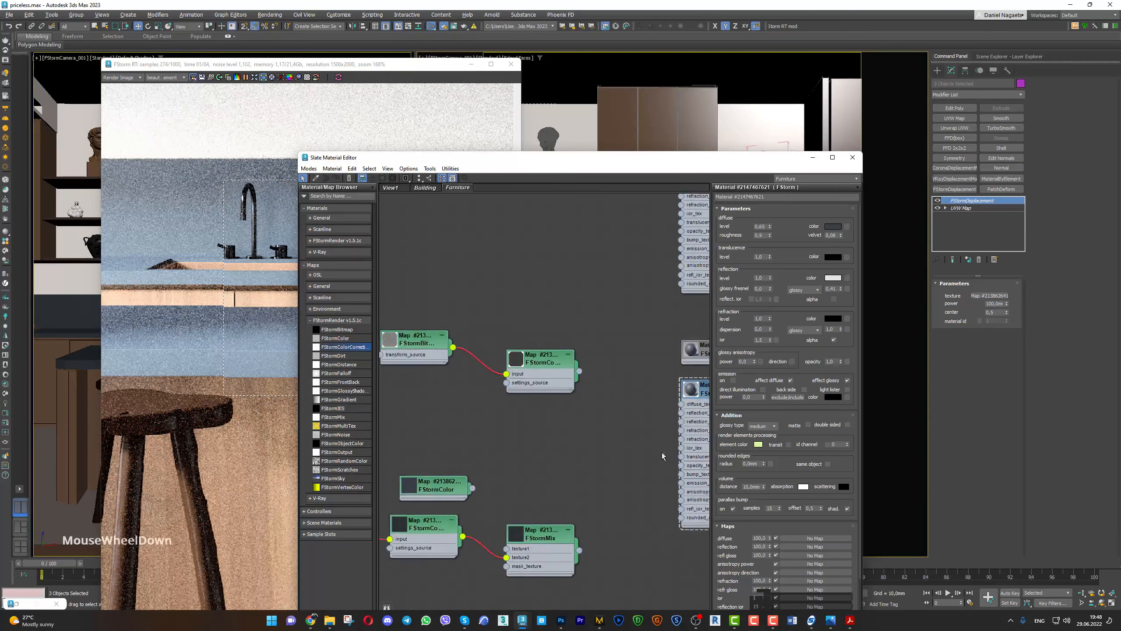
pyautogui.moveTo(516, 422); pyautogui.dragTo(539, 391, button='middle')
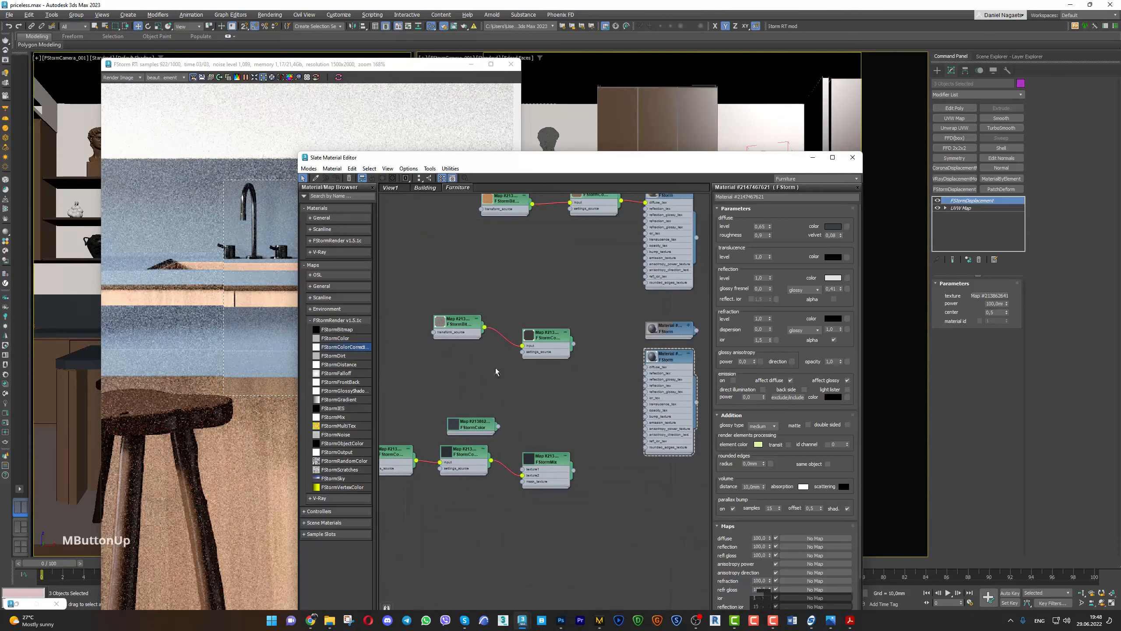
pyautogui.moveTo(485, 327); pyautogui.dragTo(995, 296)
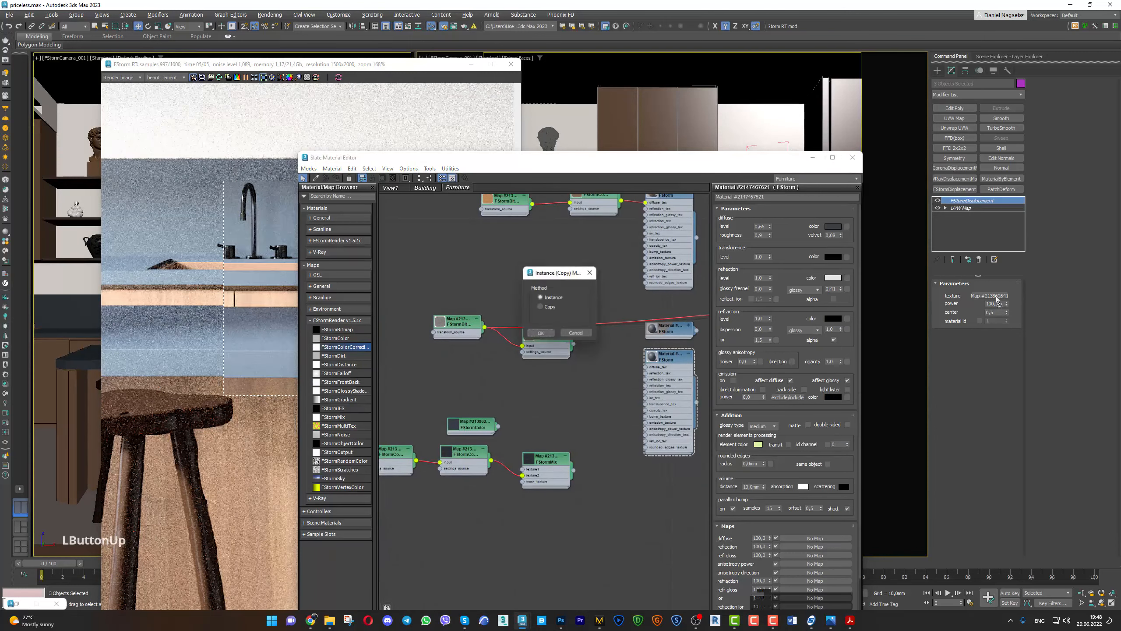
pyautogui.click(541, 334)
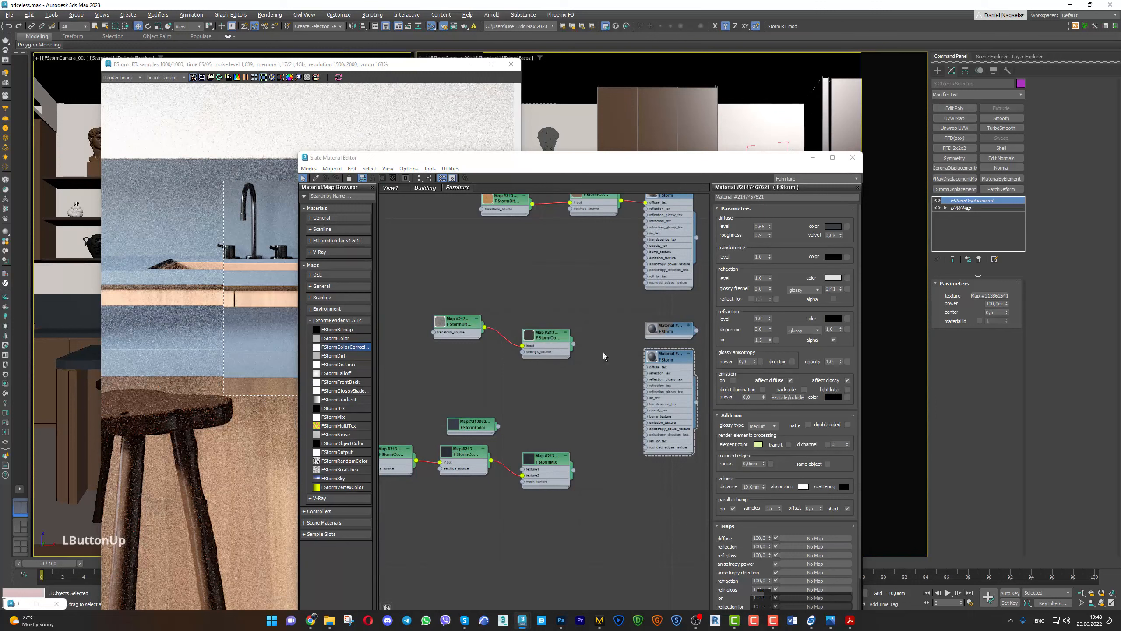
# Restart the interactive render and redraw the render region around the backsplash and countertop front
pyautogui.scroll(1, 467, 329)
pyautogui.click(303, 66)
pyautogui.click(338, 76)
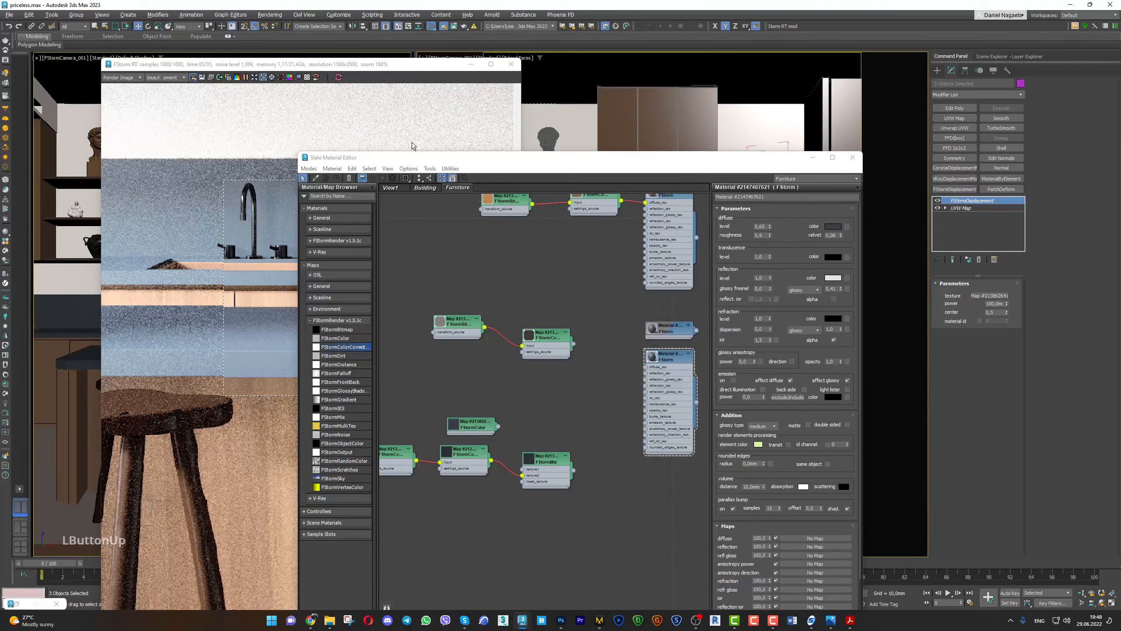
pyautogui.click(500, 161)
pyautogui.moveTo(397, 60); pyautogui.dragTo(340, 51)
pyautogui.scroll(-2, 356, 301)
pyautogui.moveTo(190, 177); pyautogui.dragTo(415, 374)
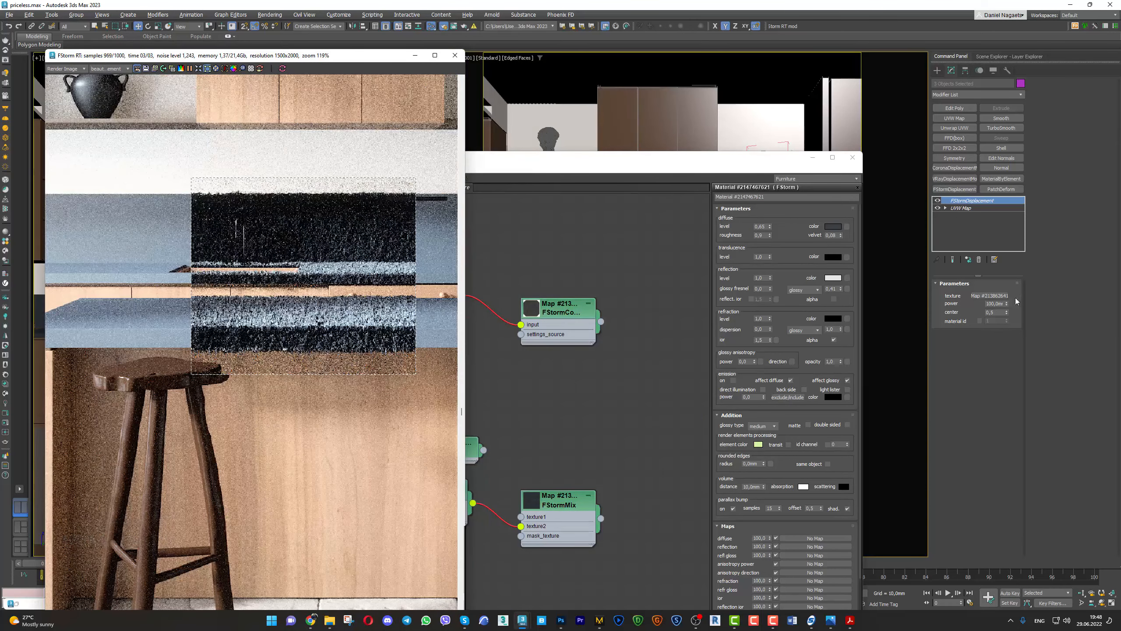
# Set the displacement power to 10 mm and examine the countertop's surface relief in the render
pyautogui.click(992, 304)
pyautogui.write('10')
pyautogui.press('Return')
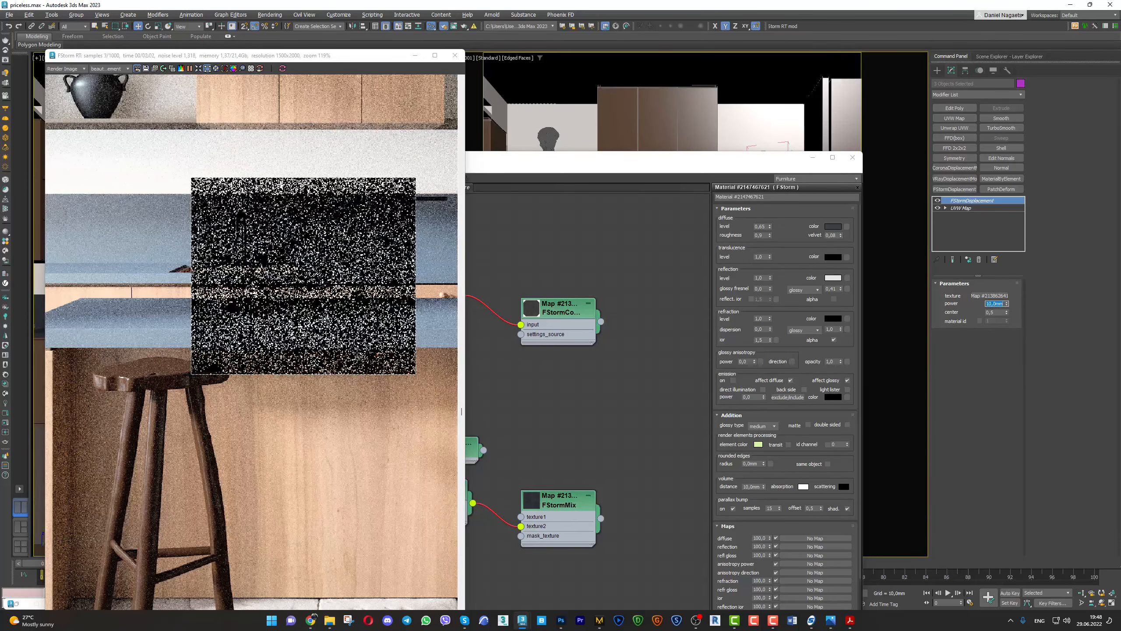
pyautogui.scroll(2, 330, 347)
pyautogui.scroll(2, 361, 332)
pyautogui.scroll(-2, 260, 305)
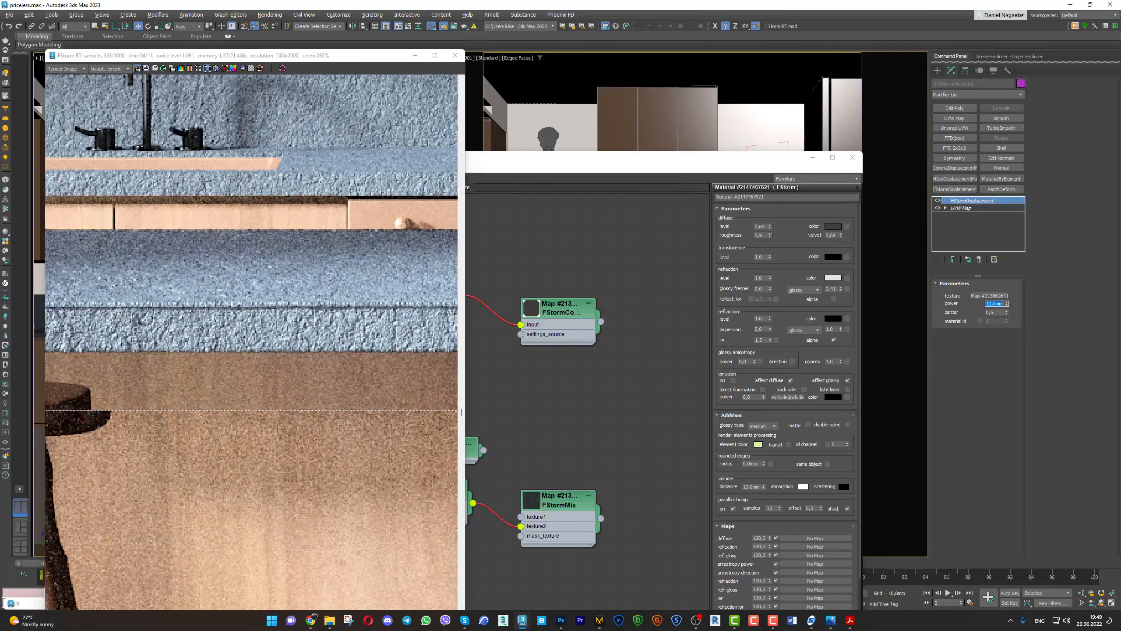
pyautogui.scroll(-2, 278, 309)
pyautogui.scroll(3, 304, 310)
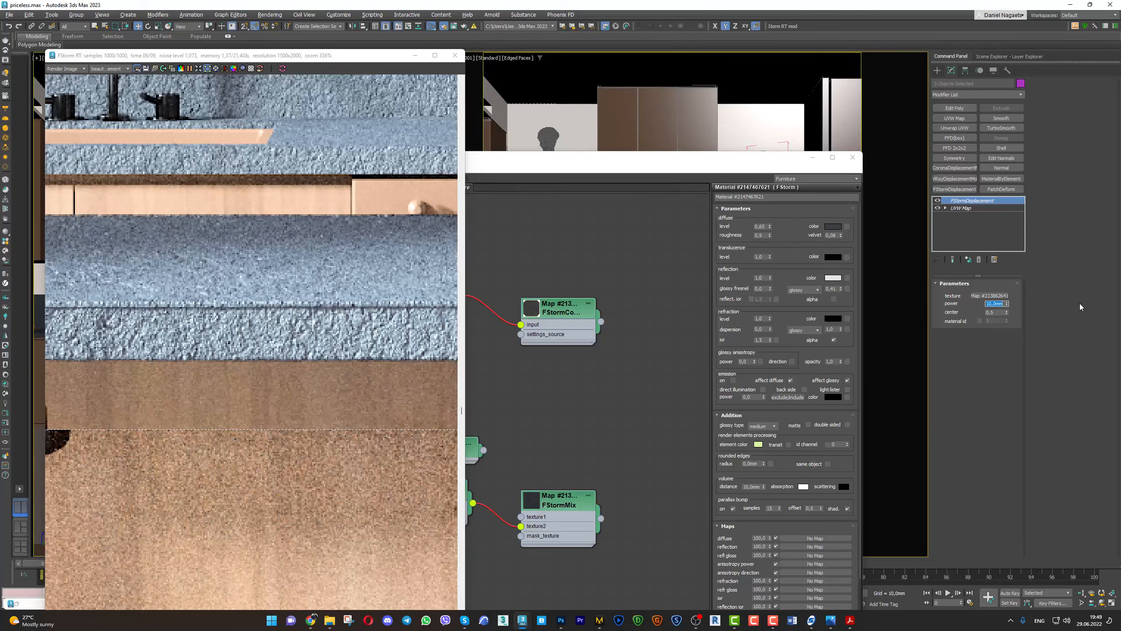
# Set the displacement power to 1 mm and the displacement center to 0,6
pyautogui.write('1')
pyautogui.press('Return')
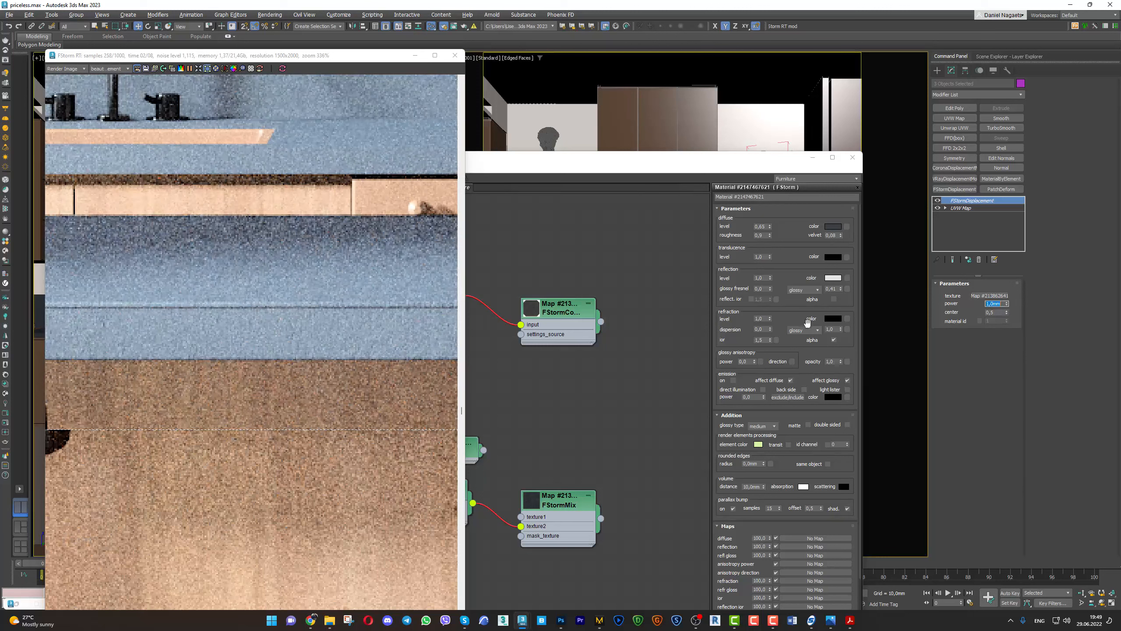
pyautogui.click(999, 313)
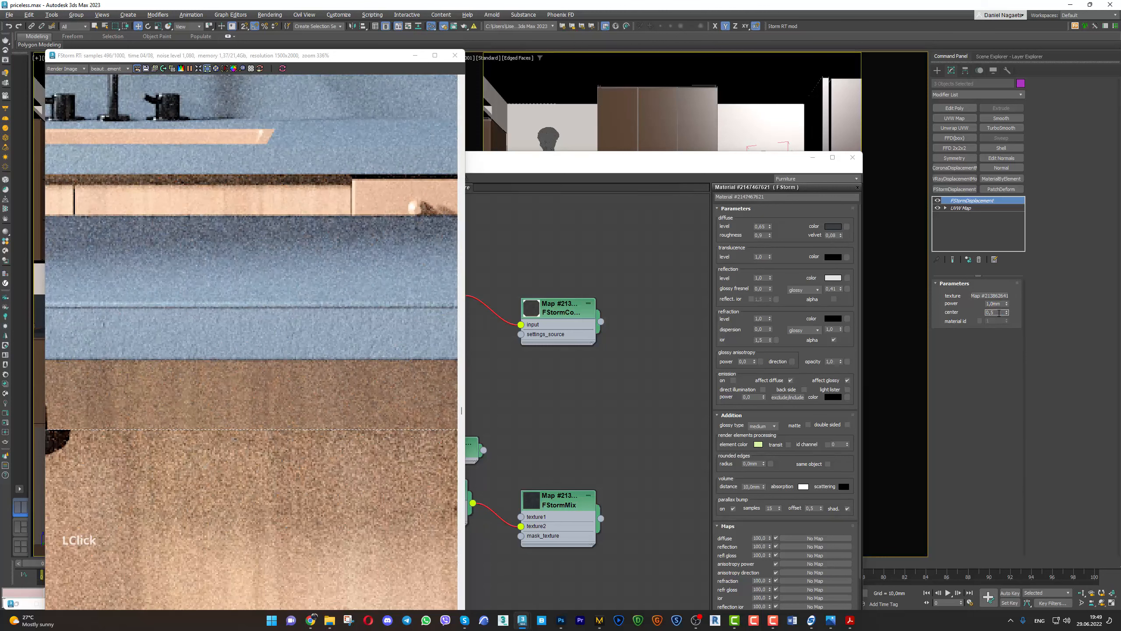
pyautogui.press('BackSpace')
pyautogui.write('6')
pyautogui.press('Return')
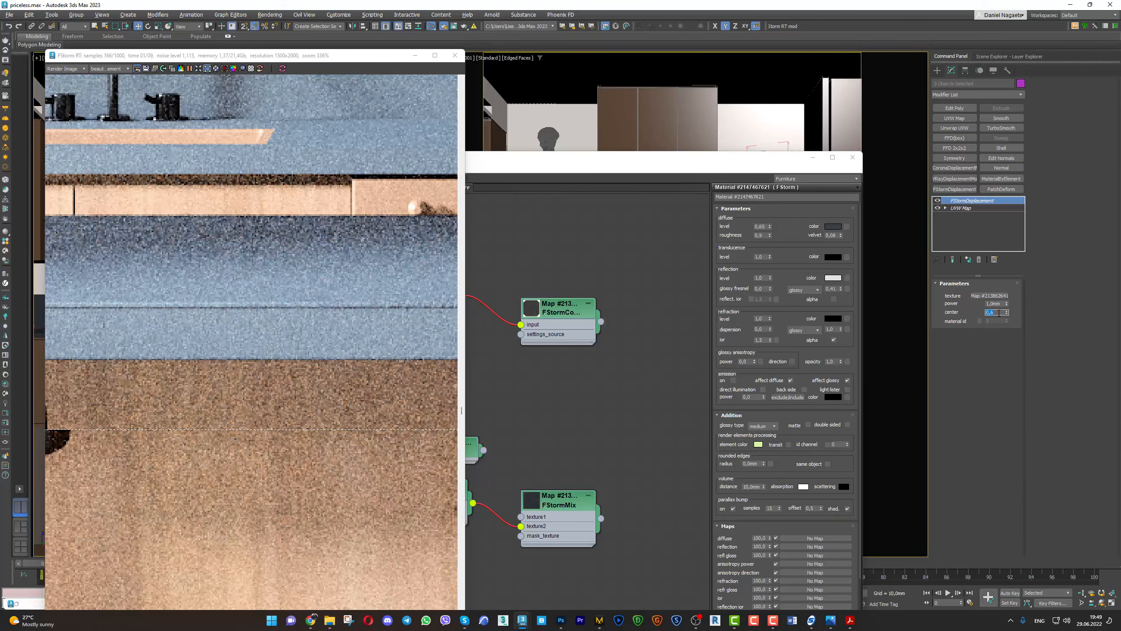
# Set the displacement center to 0,7 and the displacement power to 2 mm
pyautogui.press('BackSpace')
pyautogui.write('7')
pyautogui.press('Return')
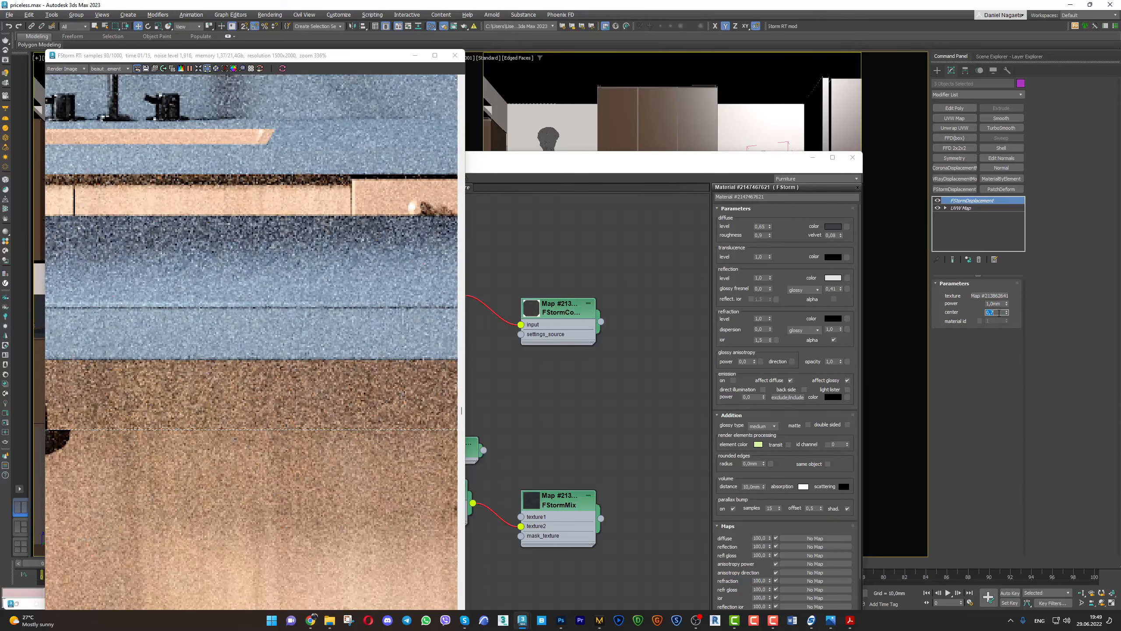
pyautogui.moveTo(1005, 307); pyautogui.dragTo(1005, 309)
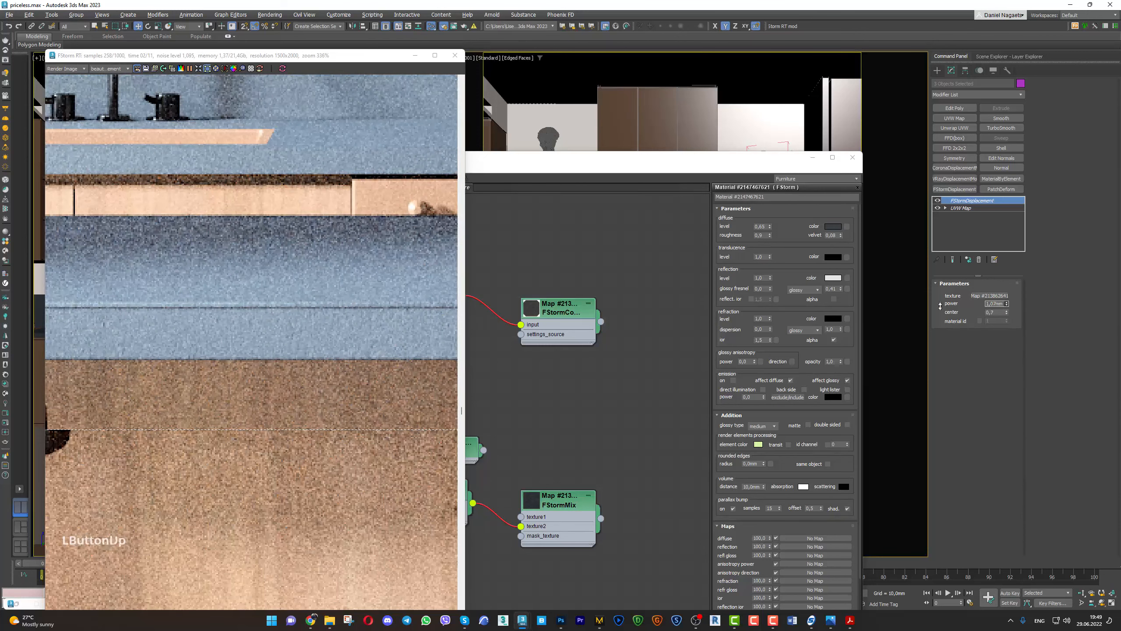
pyautogui.doubleClick(995, 305)
pyautogui.write('2')
pyautogui.press('Return')
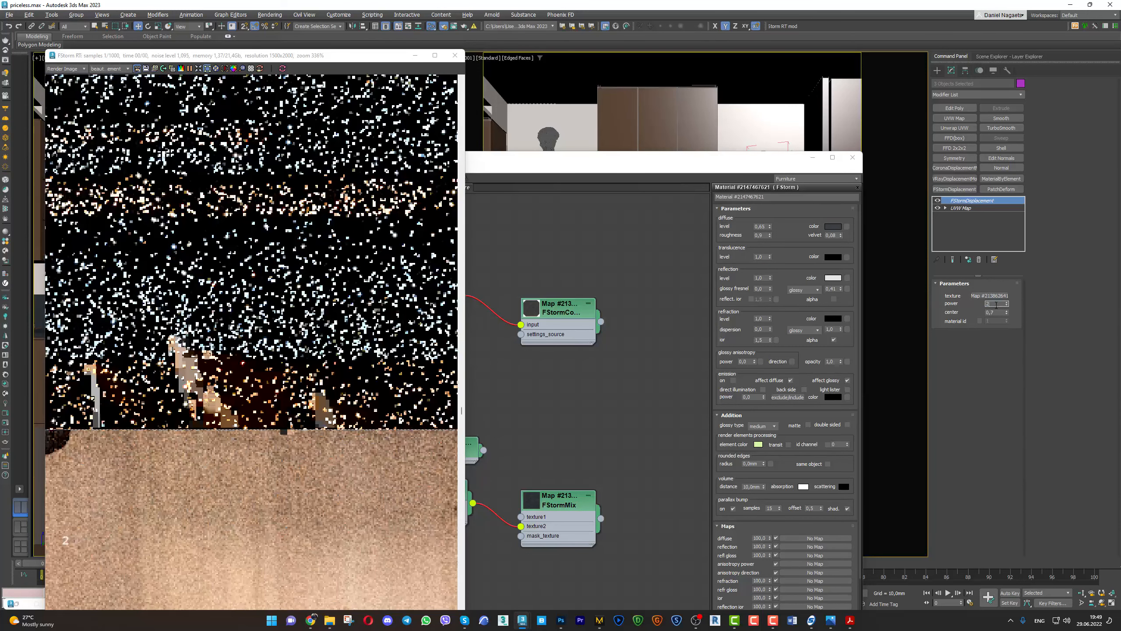
# Try different displacement center values, ending at 0,1, and examine the countertop and backsplash relief in the render
pyautogui.moveTo(997, 312); pyautogui.dragTo(947, 319)
pyautogui.write('1')
pyautogui.press('Return')
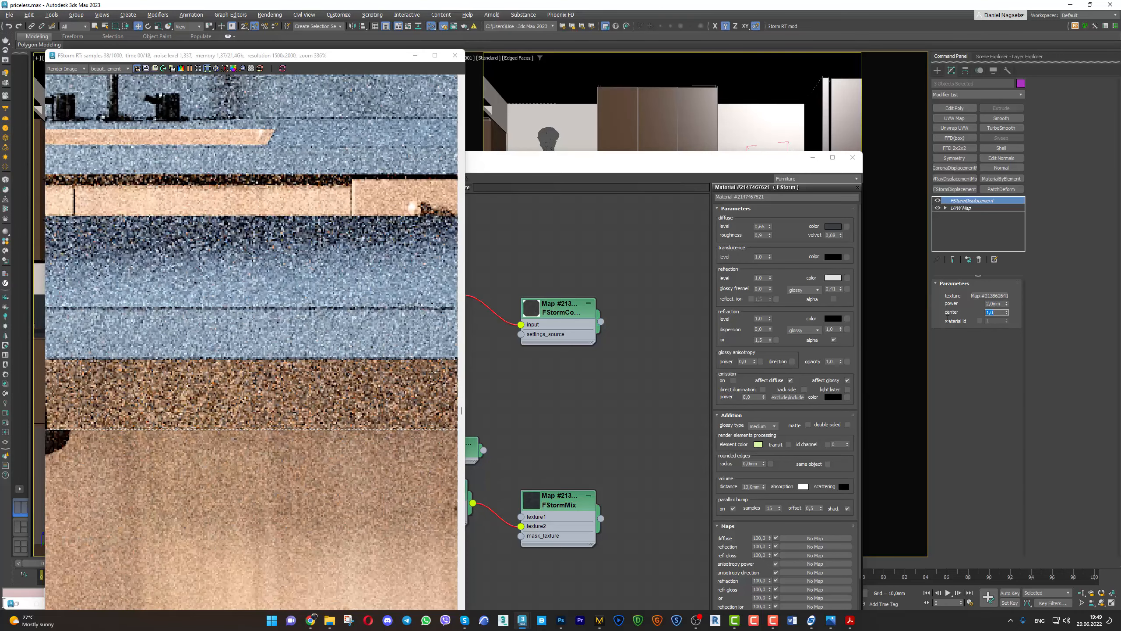
pyautogui.moveTo(1006, 312); pyautogui.dragTo(1006, 338)
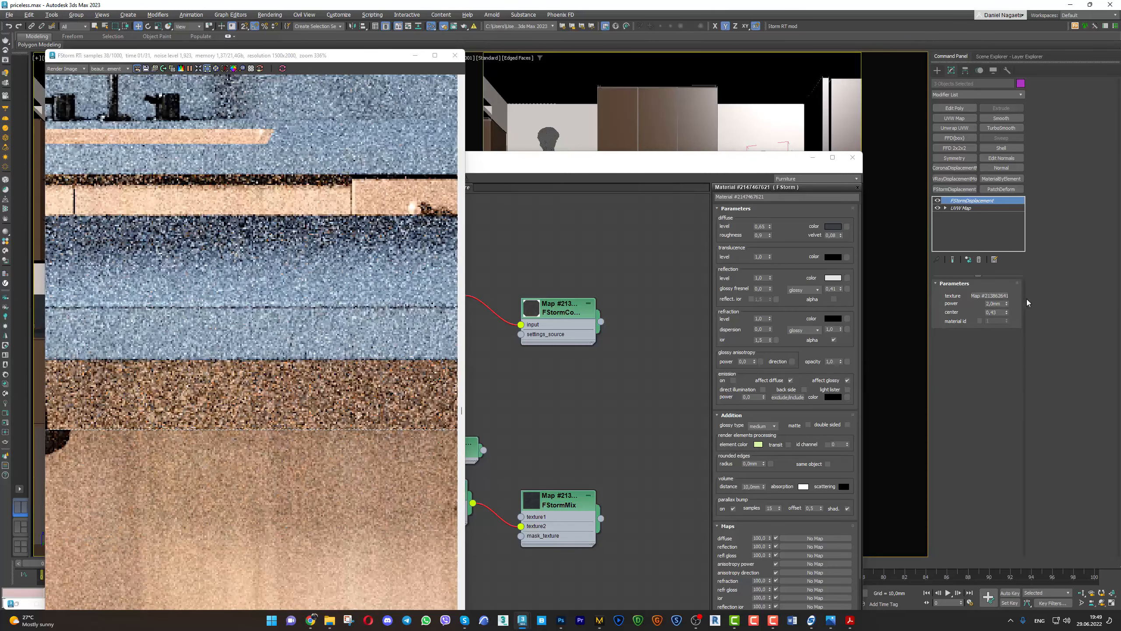
pyautogui.write('0,1')
pyautogui.press('Return')
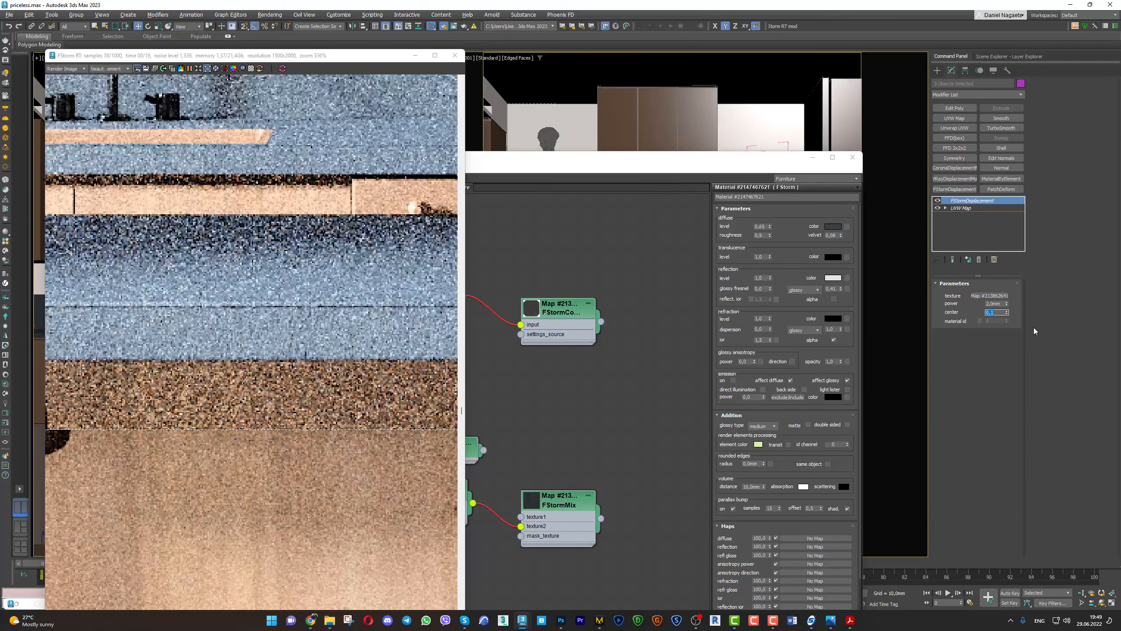
pyautogui.scroll(-6, 355, 278)
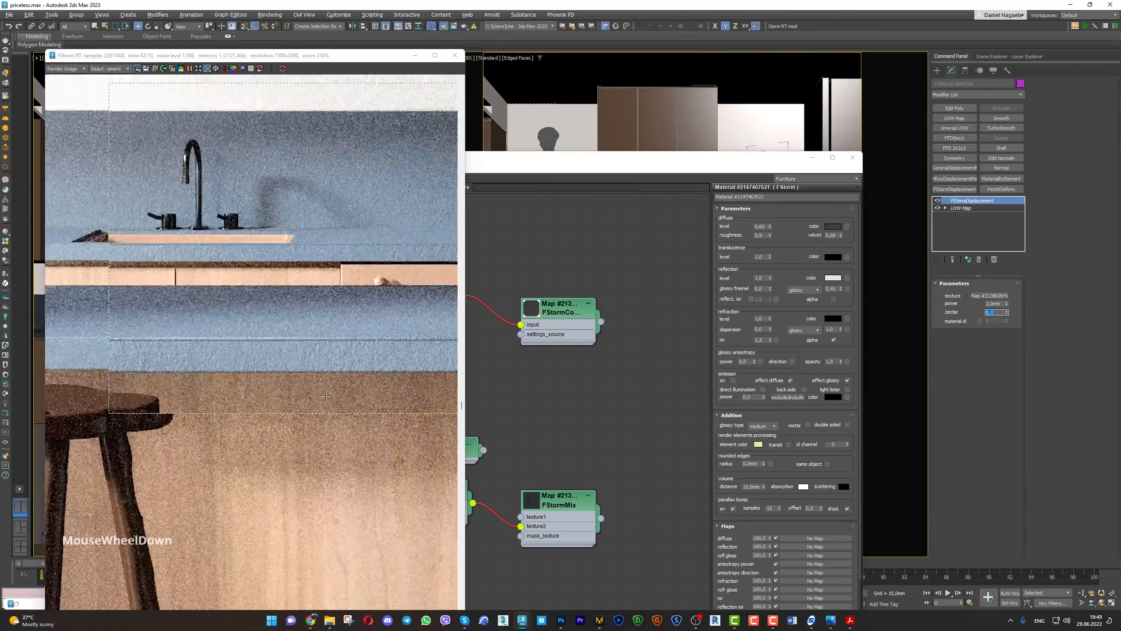
pyautogui.scroll(1, 355, 278)
pyautogui.scroll(2, 355, 278)
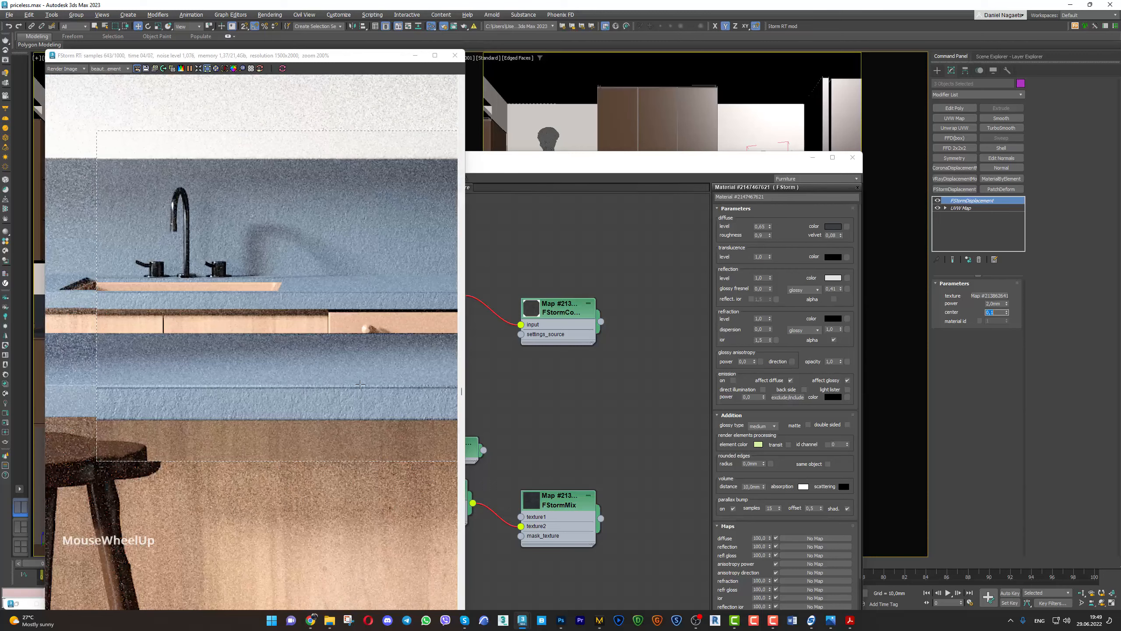
pyautogui.scroll(-1, 361, 384)
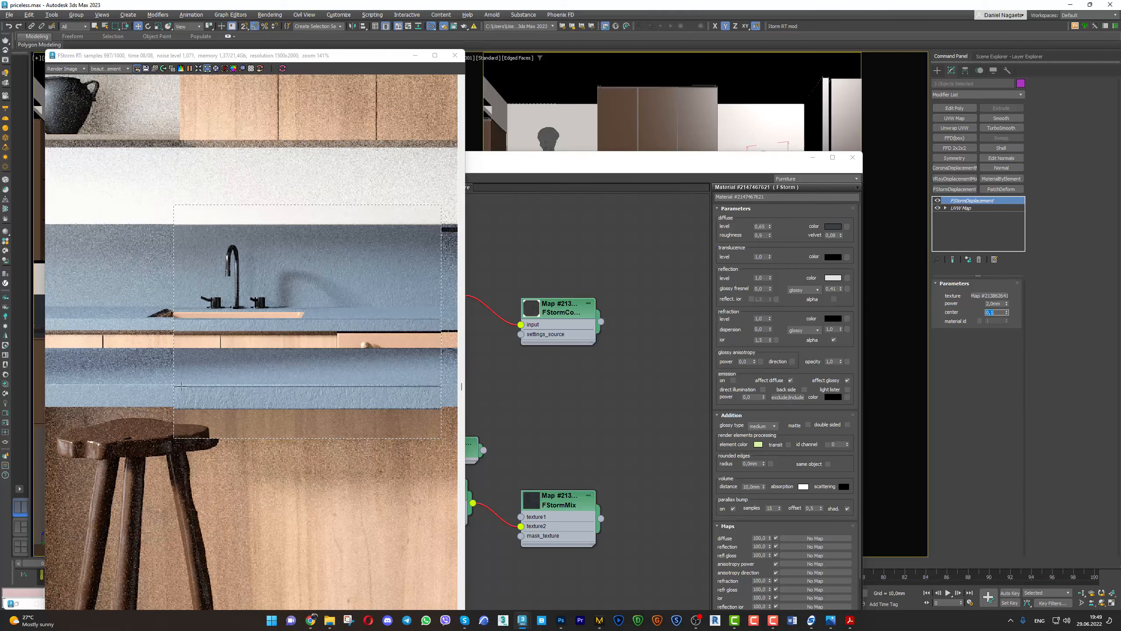
# Delete the FStormDisplacement modifier and feed the color correction map into the countertop material's bump texture, checking the relief in the render
pyautogui.rightClick(956, 202)
pyautogui.click(975, 217)
pyautogui.moveTo(611, 372); pyautogui.dragTo(576, 368, button='middle')
pyautogui.scroll(-1, 573, 369)
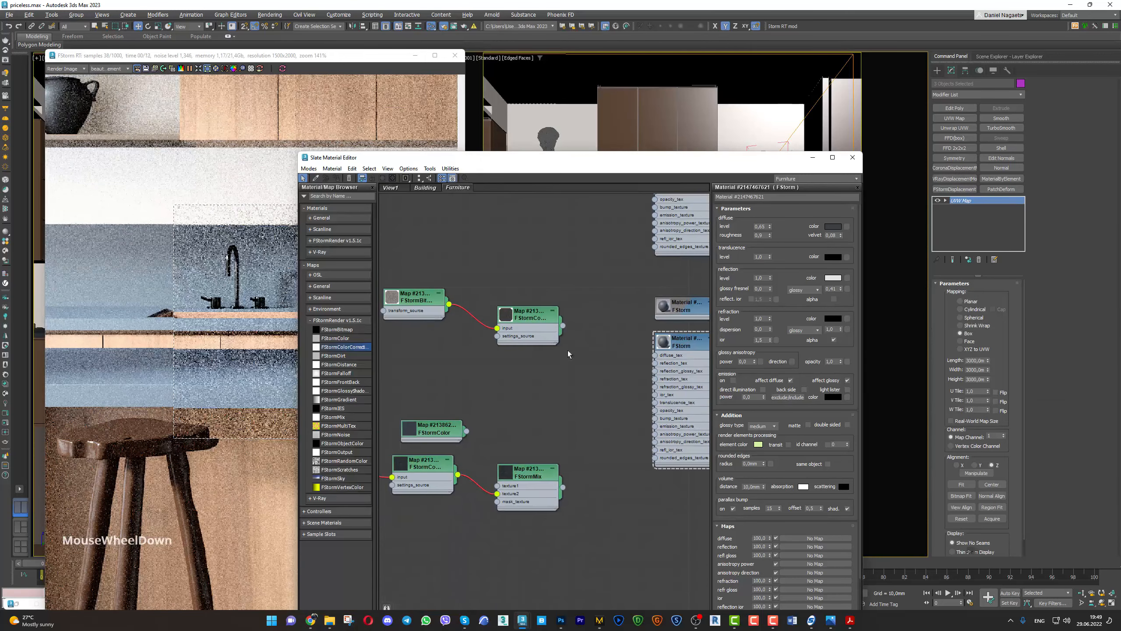
pyautogui.moveTo(562, 328); pyautogui.dragTo(656, 424)
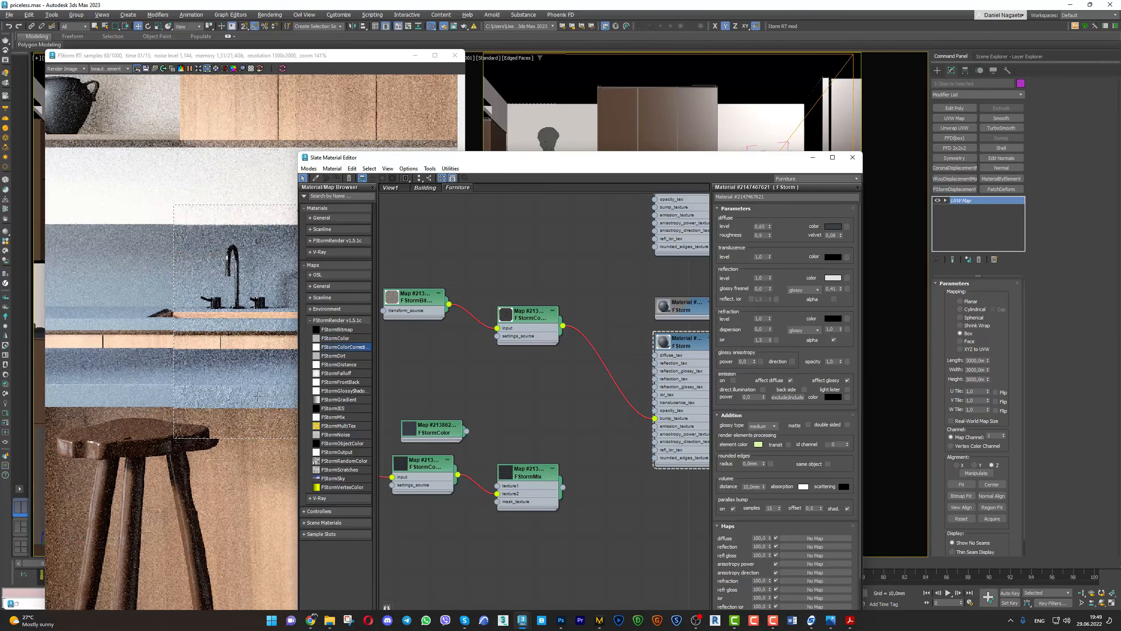
pyautogui.scroll(4, 273, 419)
pyautogui.scroll(-4, 219, 396)
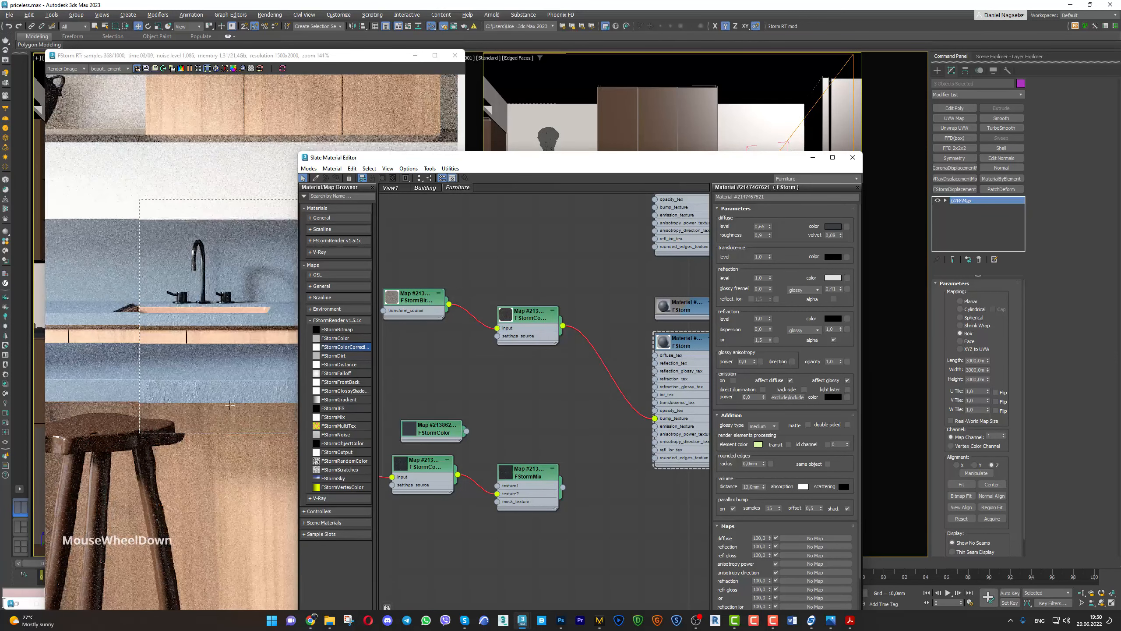
pyautogui.scroll(4, 219, 403)
# Give the countertop material a negative bump amount and examine the surface in the render
pyautogui.moveTo(682, 504); pyautogui.dragTo(615, 450, button='middle')
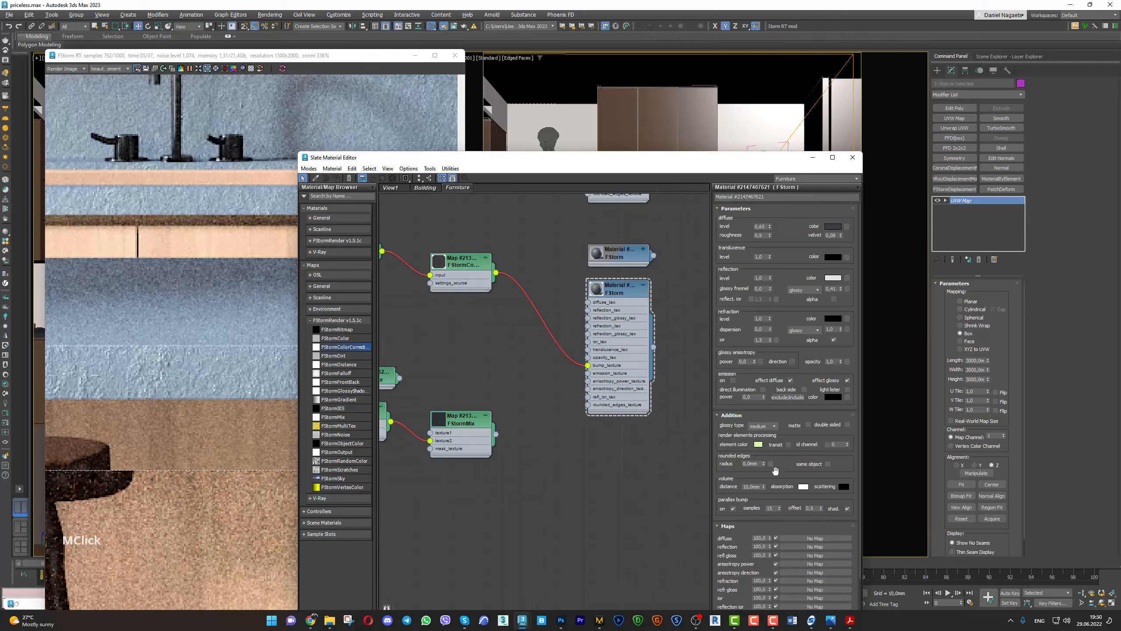
pyautogui.scroll(-2, 775, 471)
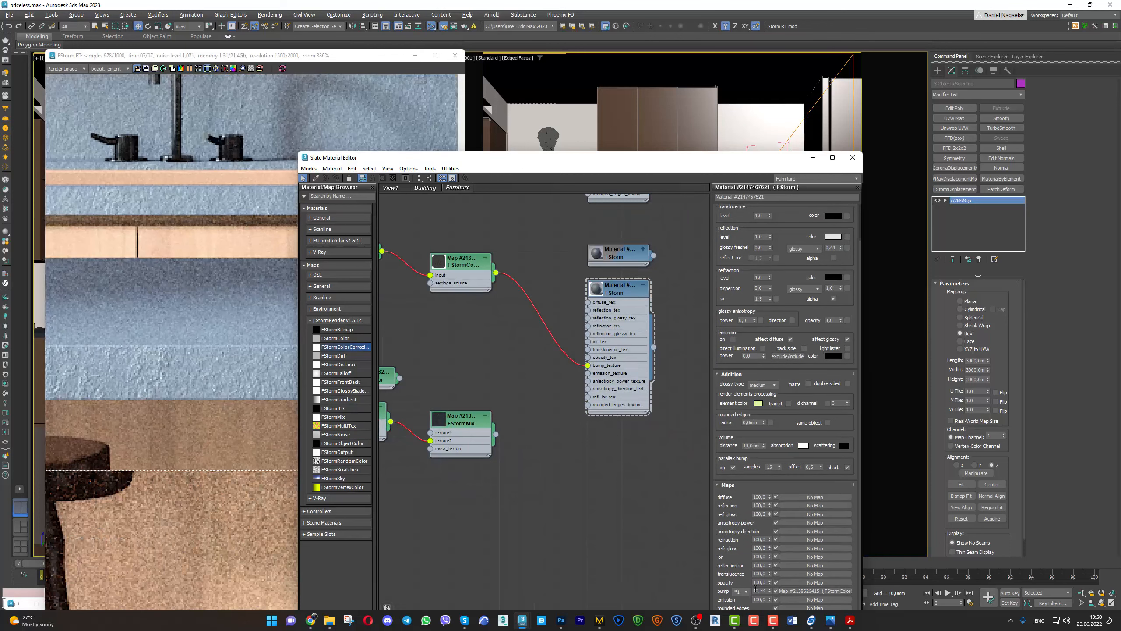
pyautogui.press('Return')
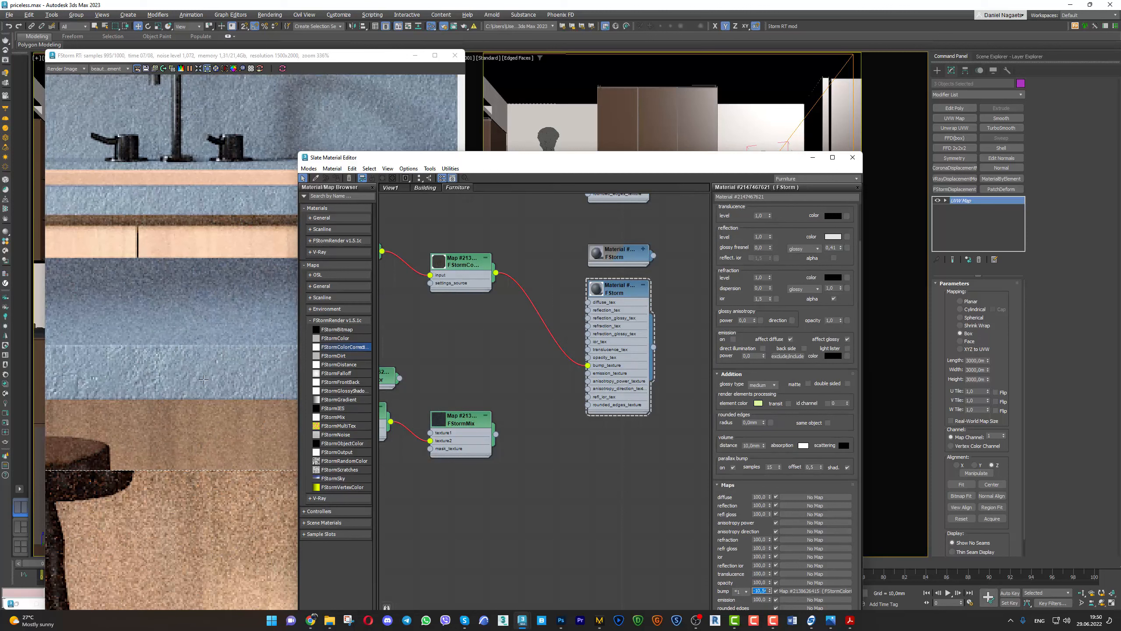
pyautogui.scroll(-1, 256, 374)
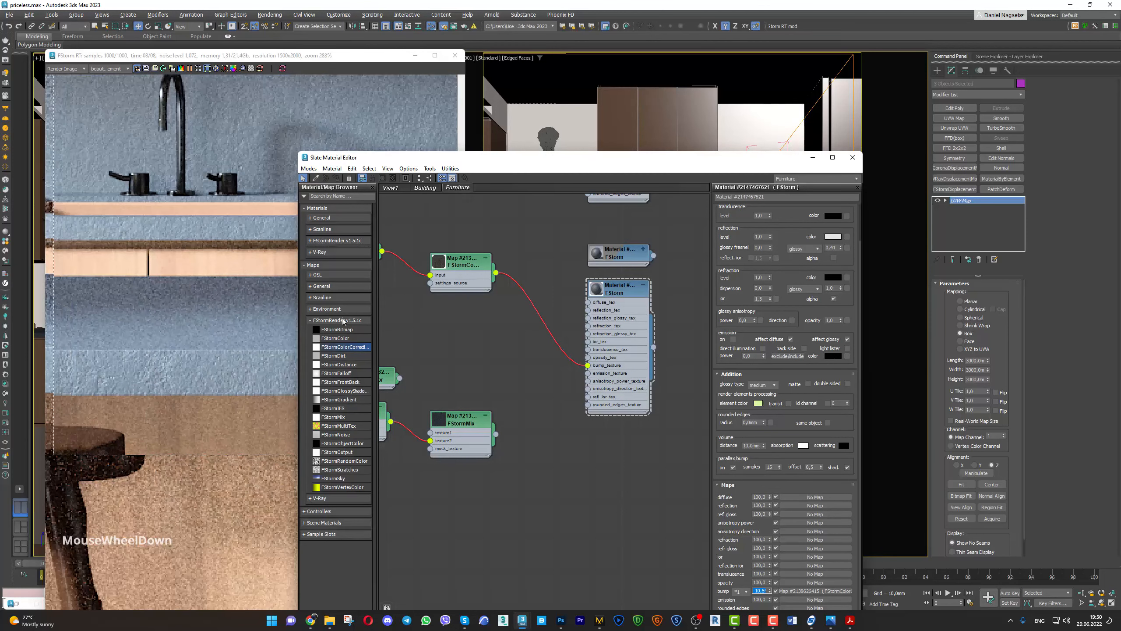
# Try a larger UVW Map width on the countertop and undo the change
pyautogui.click(812, 157)
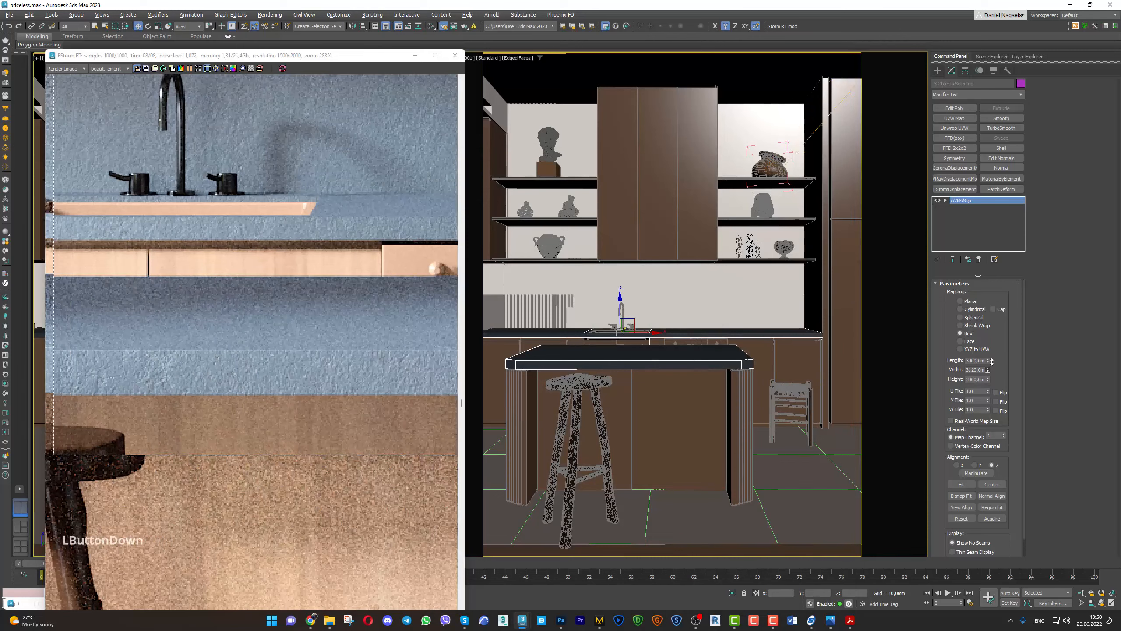
pyautogui.moveTo(987, 370); pyautogui.dragTo(993, 352)
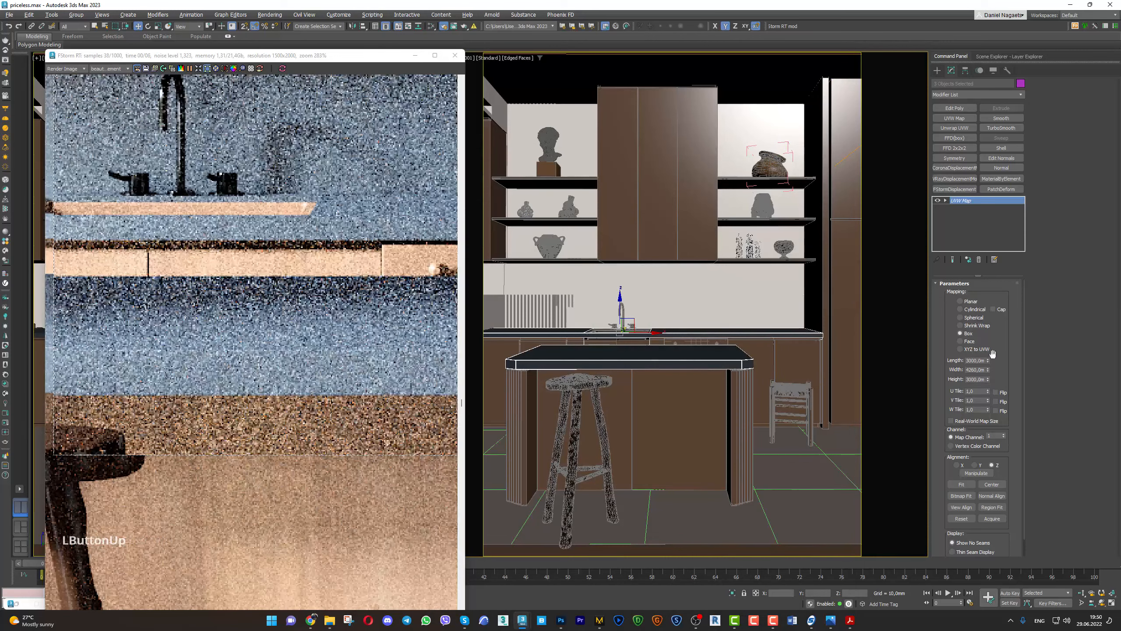
pyautogui.hotkey('ctrl', 'z')
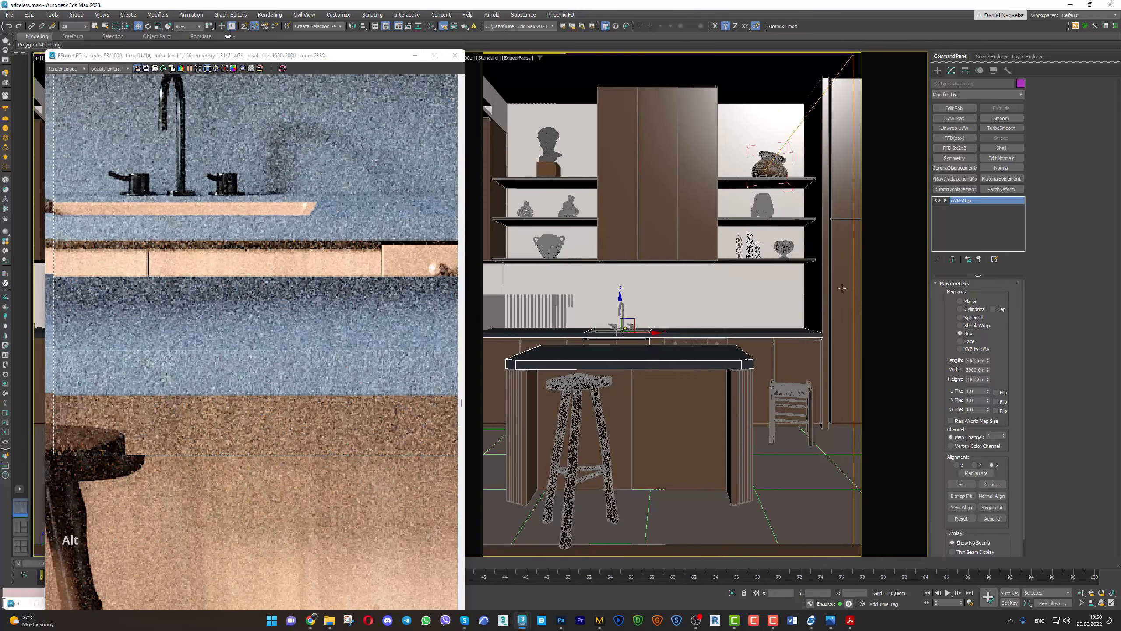
# Scale up the countertop's UVW Map gizmo along the X axis in wireframe display and check the texture in the render
pyautogui.keyDown('alt'); pyautogui.moveTo(783, 304); pyautogui.dragTo(777, 152, button='middle'); pyautogui.keyUp('alt')
pyautogui.rightClick(718, 205)
pyautogui.moveTo(235, 53)
pyautogui.mouseDown()
pyautogui.moveTo(570, 87)
pyautogui.moveTo(245, 56)
pyautogui.mouseUp()
pyautogui.middleClick(721, 339)
pyautogui.scroll(5, 720, 340)
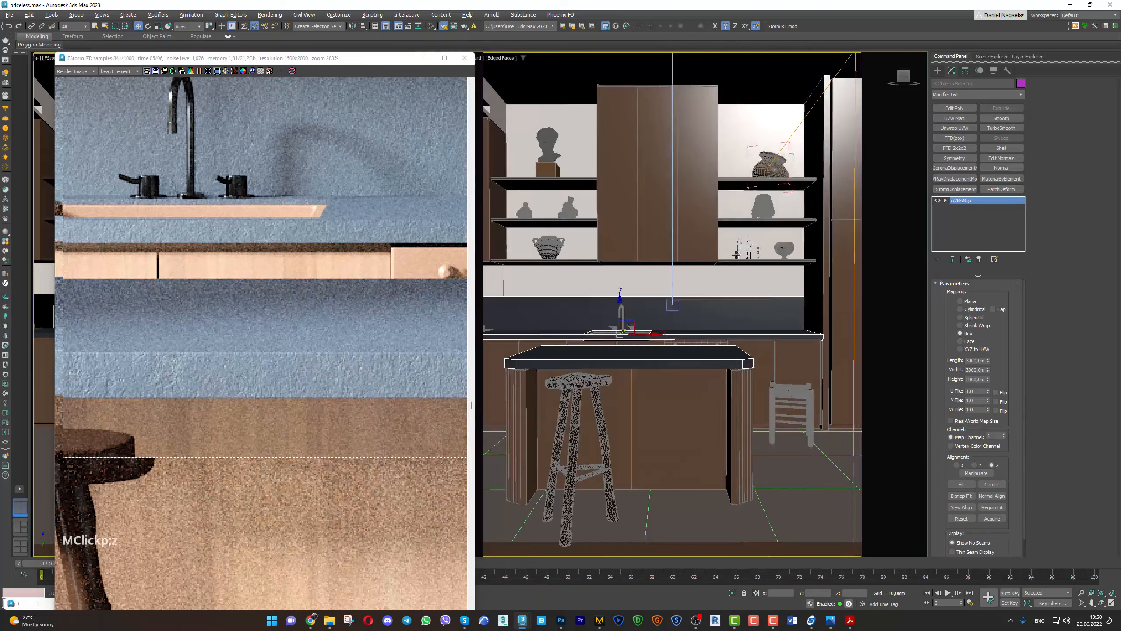
pyautogui.moveTo(720, 339); pyautogui.dragTo(505, 504)
pyautogui.press('F3')
pyautogui.click(963, 199)
pyautogui.press('r')
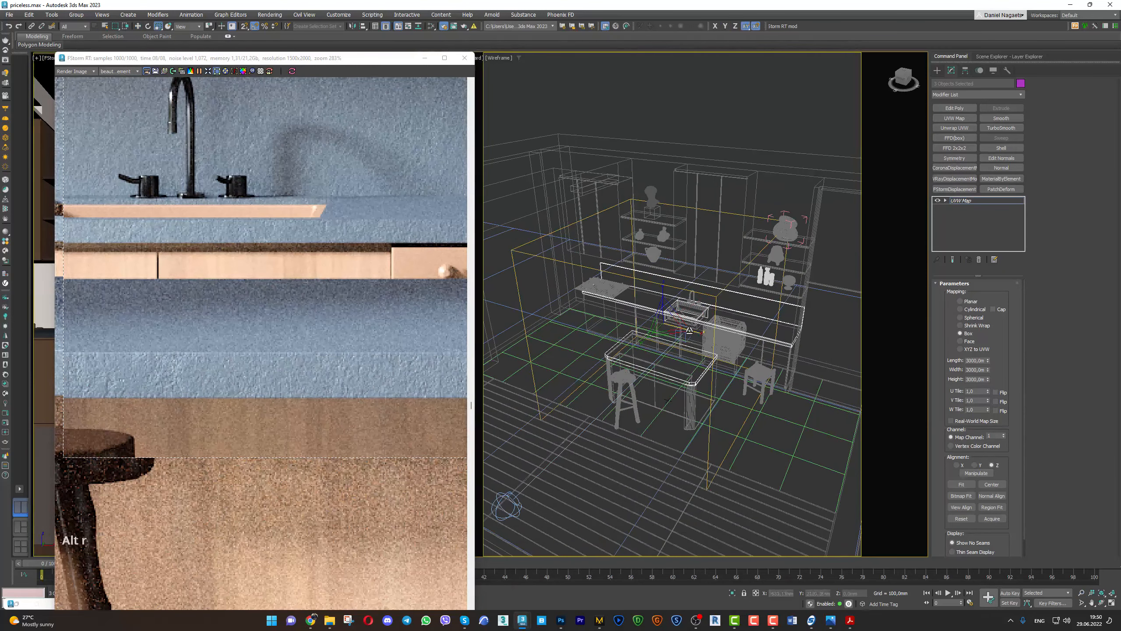
pyautogui.moveTo(694, 331); pyautogui.dragTo(679, 330)
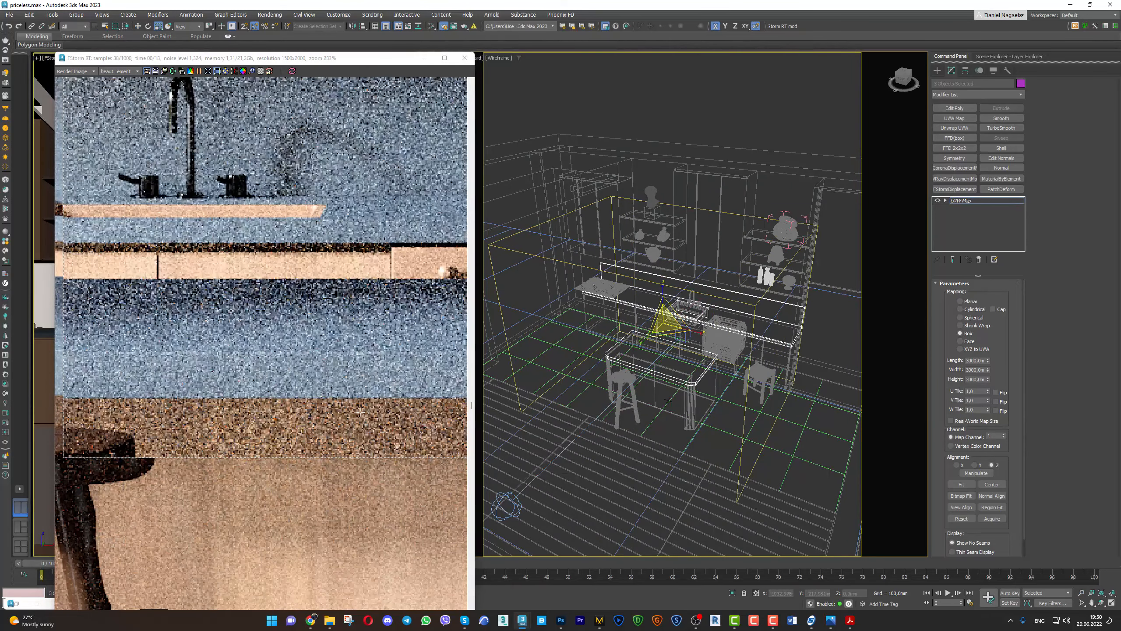
pyautogui.scroll(-2, 297, 397)
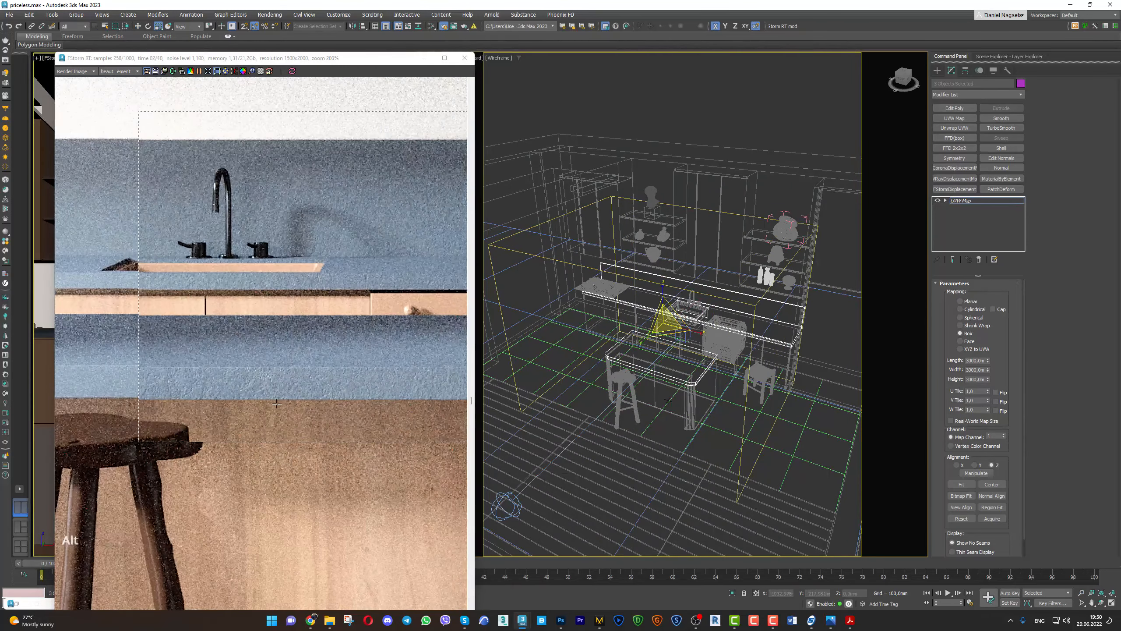
pyautogui.scroll(-3, 269, 401)
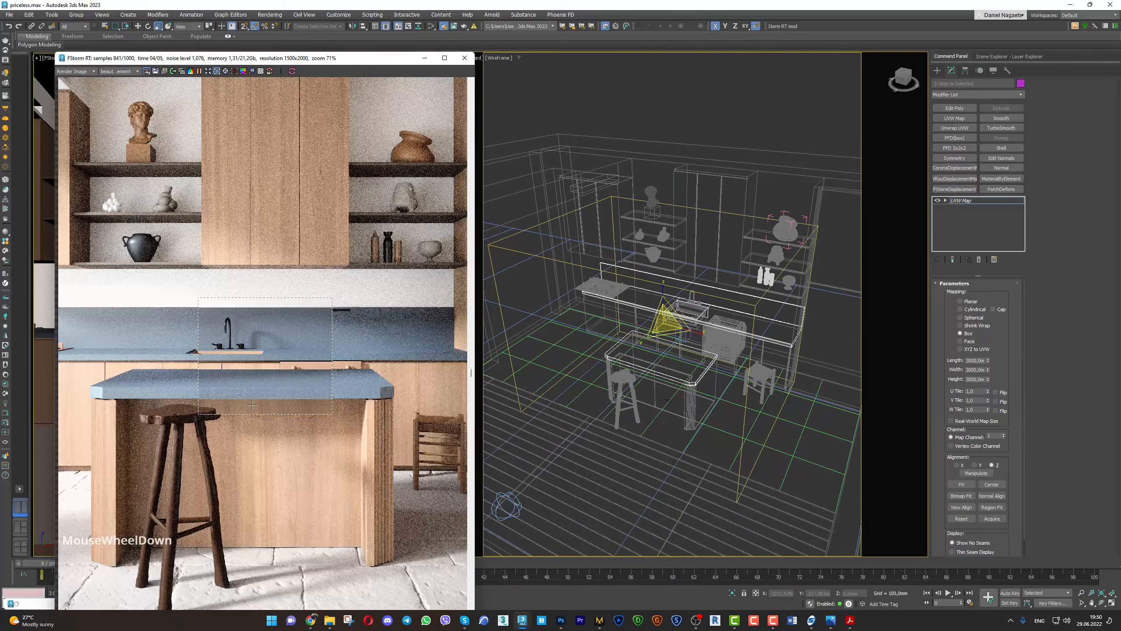
# Feed the color correction map into the countertop material's diffuse texture as well and check the stone pattern in the render
pyautogui.press('m')
pyautogui.scroll(-1, 503, 349)
pyautogui.middleClick(519, 307)
pyautogui.moveTo(518, 307); pyautogui.dragTo(608, 332)
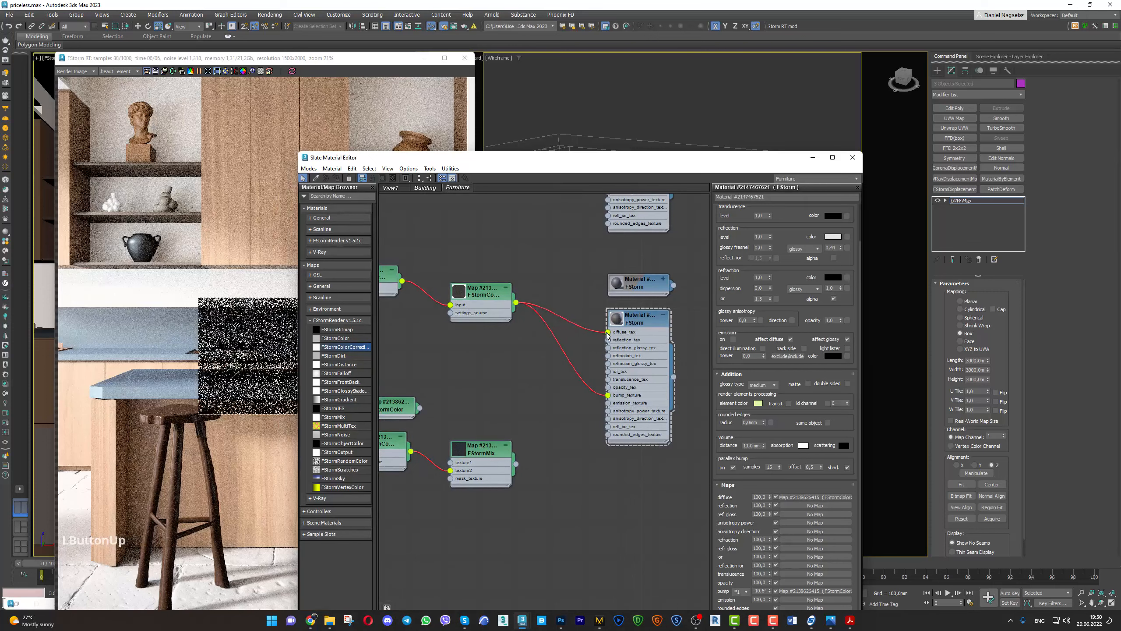
pyautogui.scroll(2, 393, 353)
pyautogui.scroll(4, 251, 402)
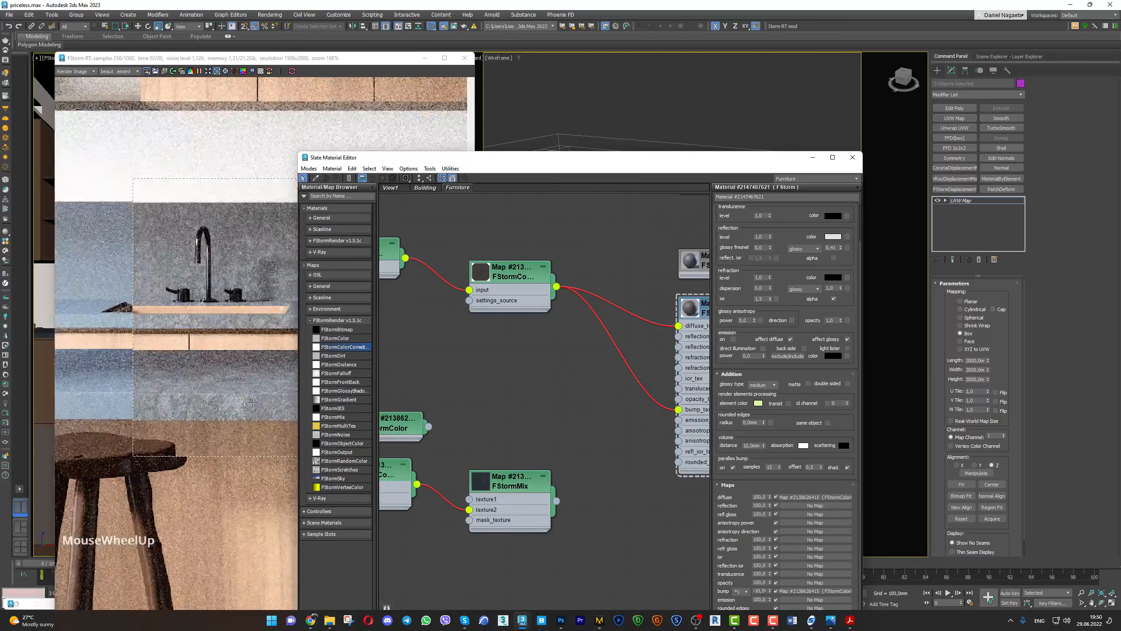
pyautogui.scroll(-3, 251, 401)
# Make room beside the color correction node and insert a new FStormMix map into its link to the diffuse texture
pyautogui.moveTo(547, 302); pyautogui.dragTo(523, 336)
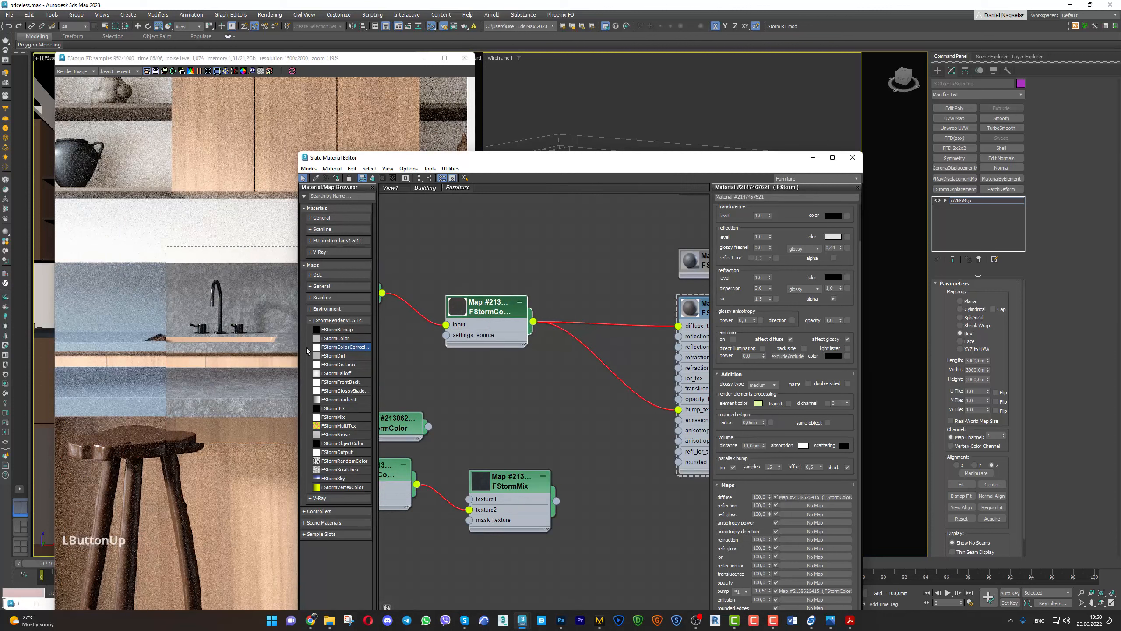
pyautogui.doubleClick(510, 324)
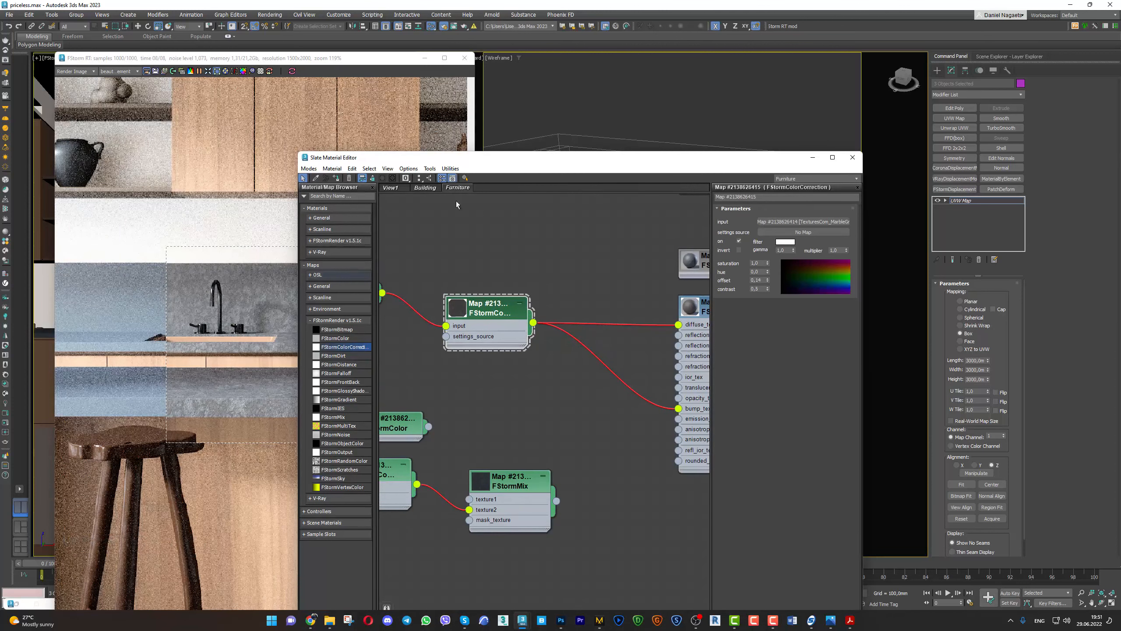
pyautogui.moveTo(458, 157); pyautogui.dragTo(542, 172)
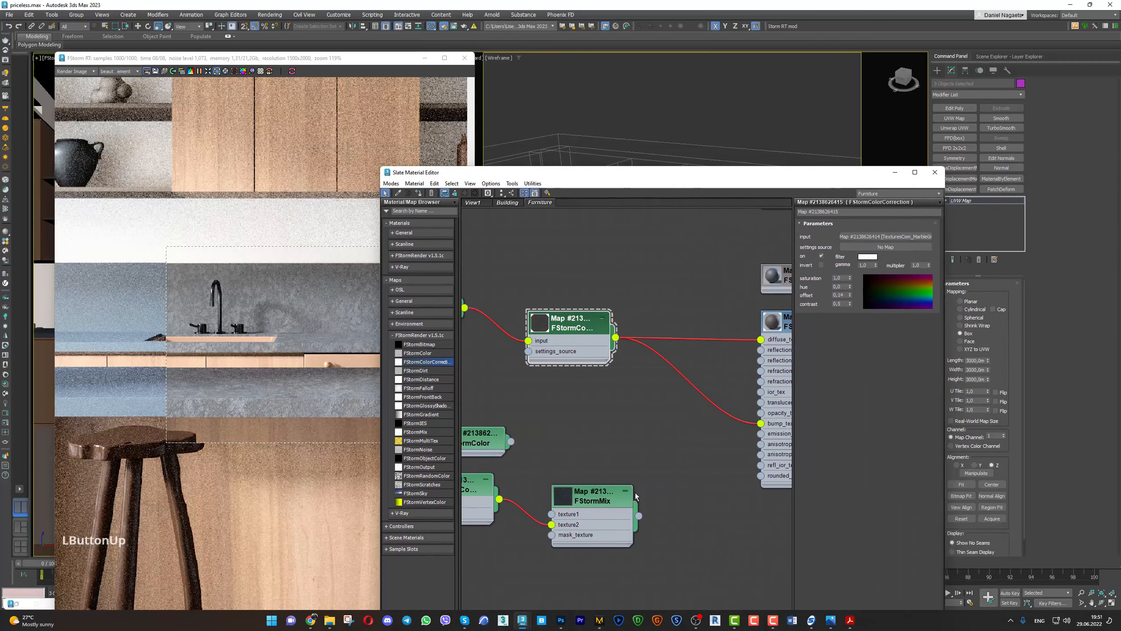
pyautogui.moveTo(606, 342); pyautogui.dragTo(525, 341)
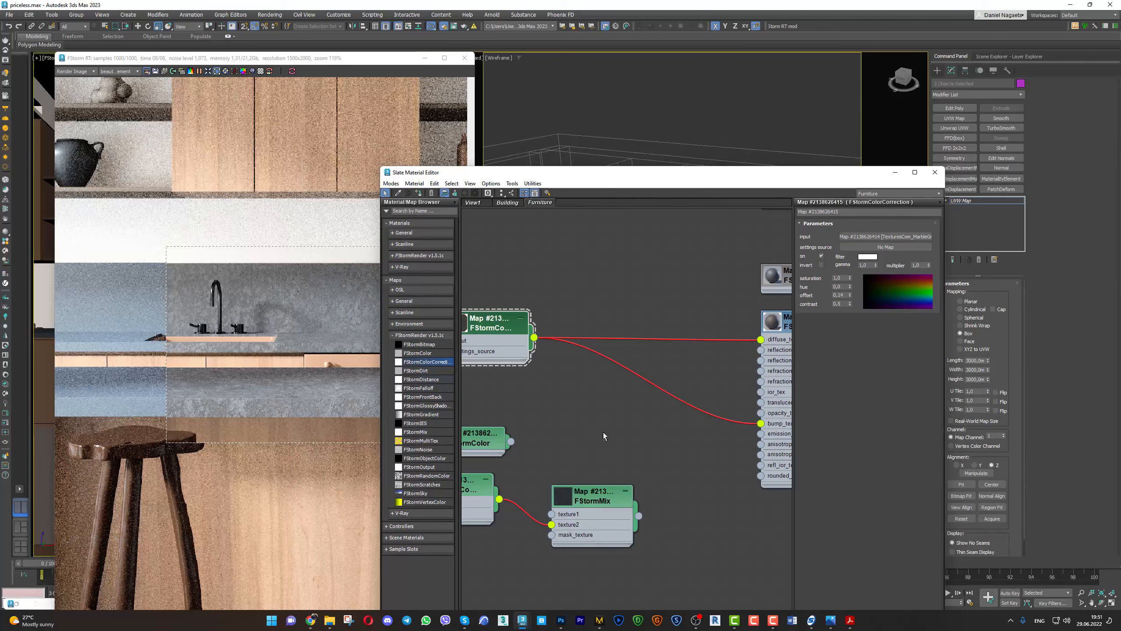
pyautogui.scroll(-3, 354, 374)
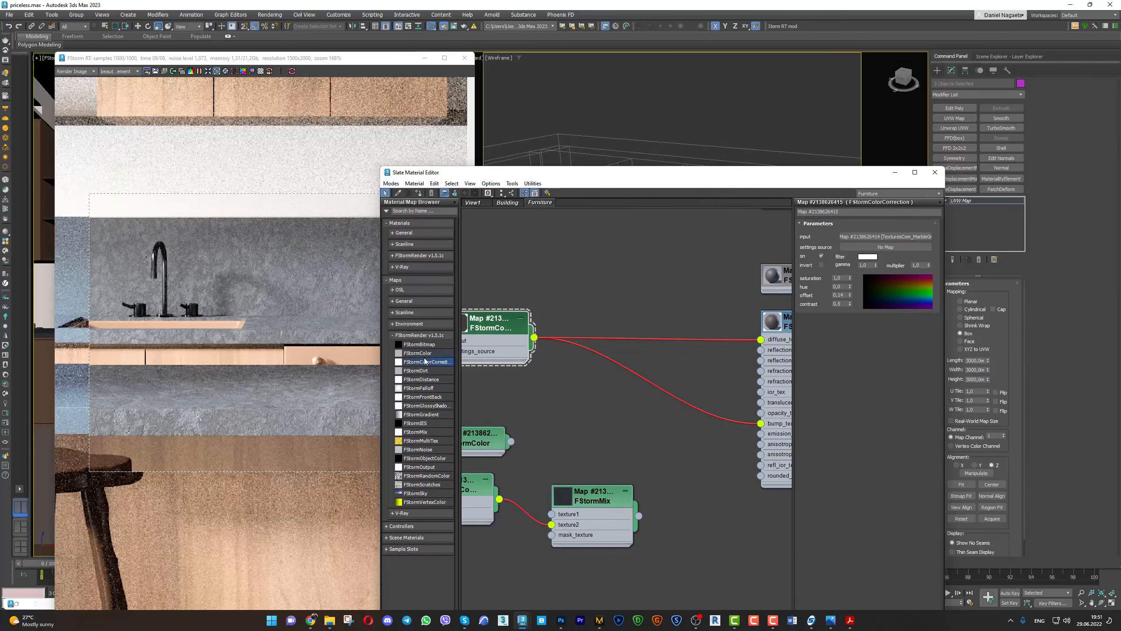
pyautogui.moveTo(417, 431); pyautogui.dragTo(662, 343)
pyautogui.click(675, 354)
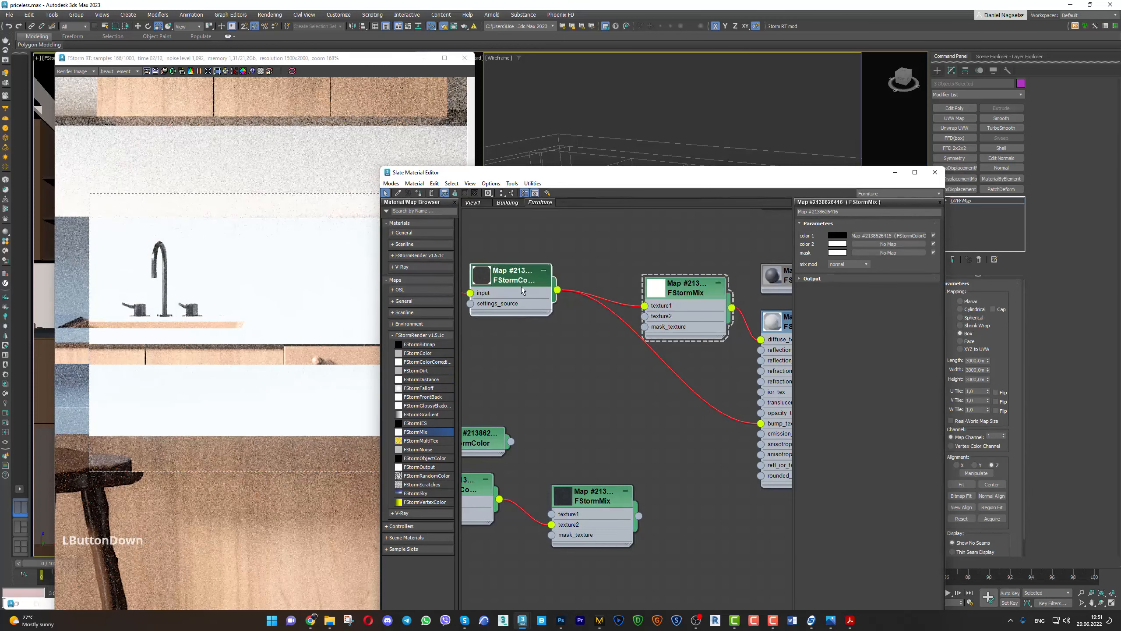
# Move the color correction map to the mix's texture2 and feed a copy of the FStormColor map into texture1
pyautogui.moveTo(644, 305); pyautogui.dragTo(646, 324)
pyautogui.scroll(-2, 609, 466)
pyautogui.moveTo(554, 438); pyautogui.dragTo(638, 448, button='middle')
pyautogui.keyDown('shift'); pyautogui.moveTo(580, 444); pyautogui.dragTo(722, 343); pyautogui.keyUp('shift')
# Try the color burn mode on the new FStormMix map and set its mix mode to color dodge
pyautogui.doubleClick(755, 327)
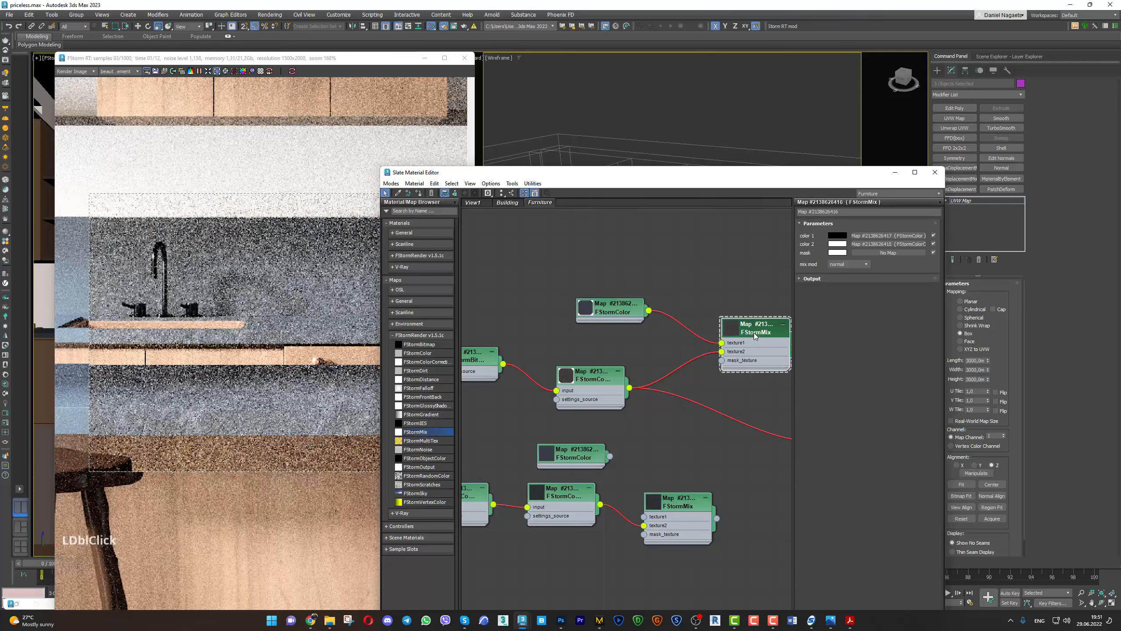
pyautogui.click(848, 263)
pyautogui.click(842, 333)
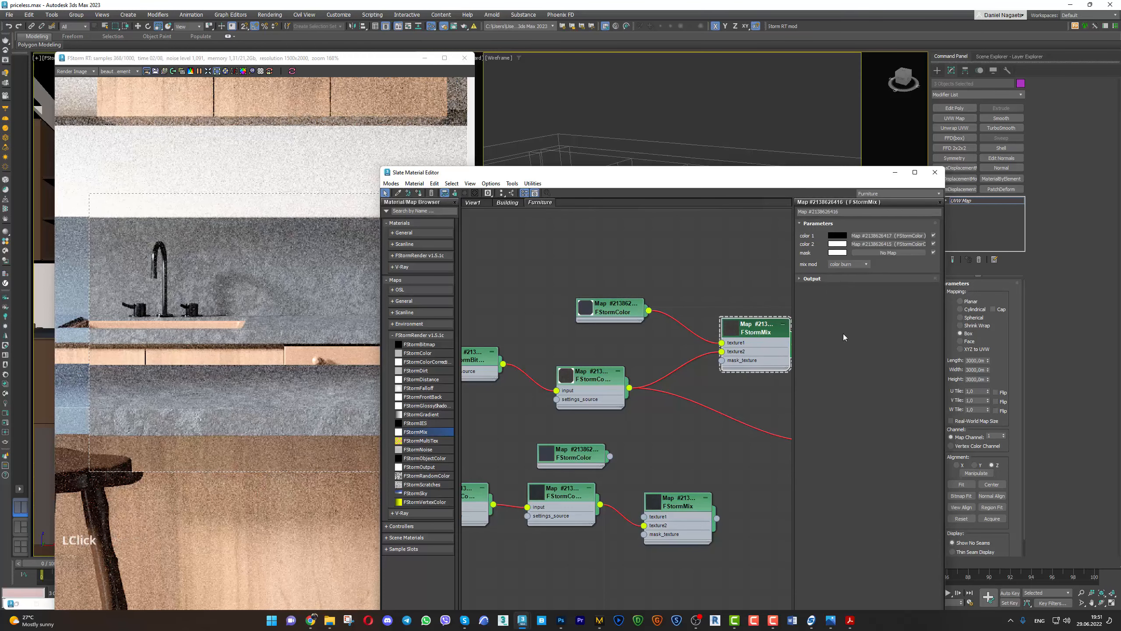
pyautogui.press('Down')
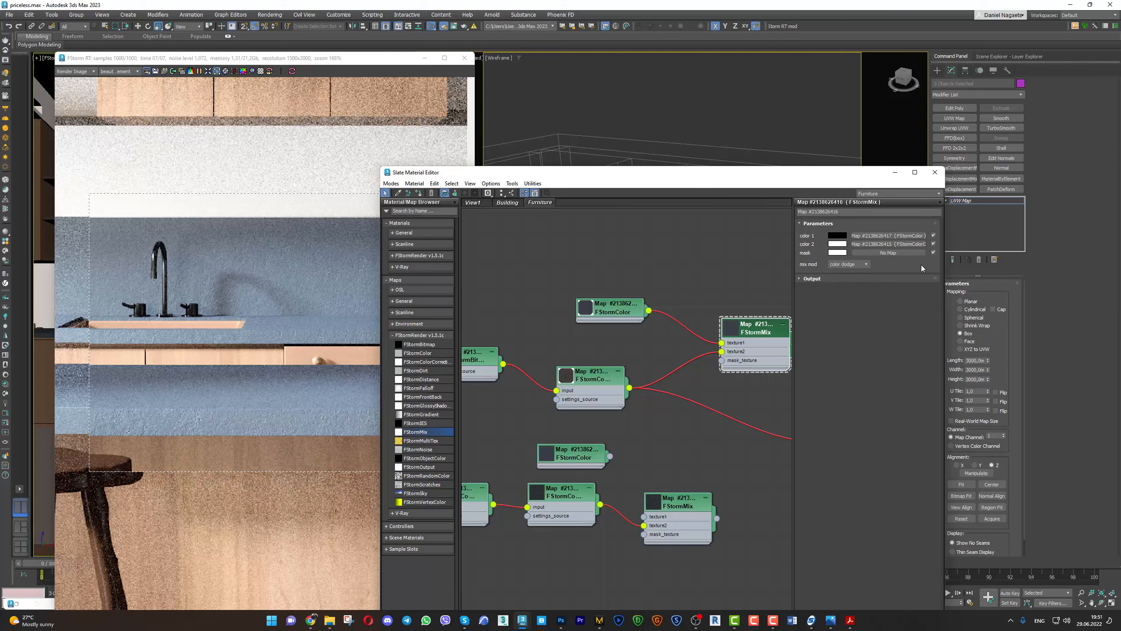
# Try the screen, lighten and darken modes on the new FStormMix map and set its mix mode to multiply
pyautogui.click(852, 264)
pyautogui.click(844, 329)
pyautogui.click(853, 268)
pyautogui.click(855, 267)
pyautogui.scroll(-1, 855, 266)
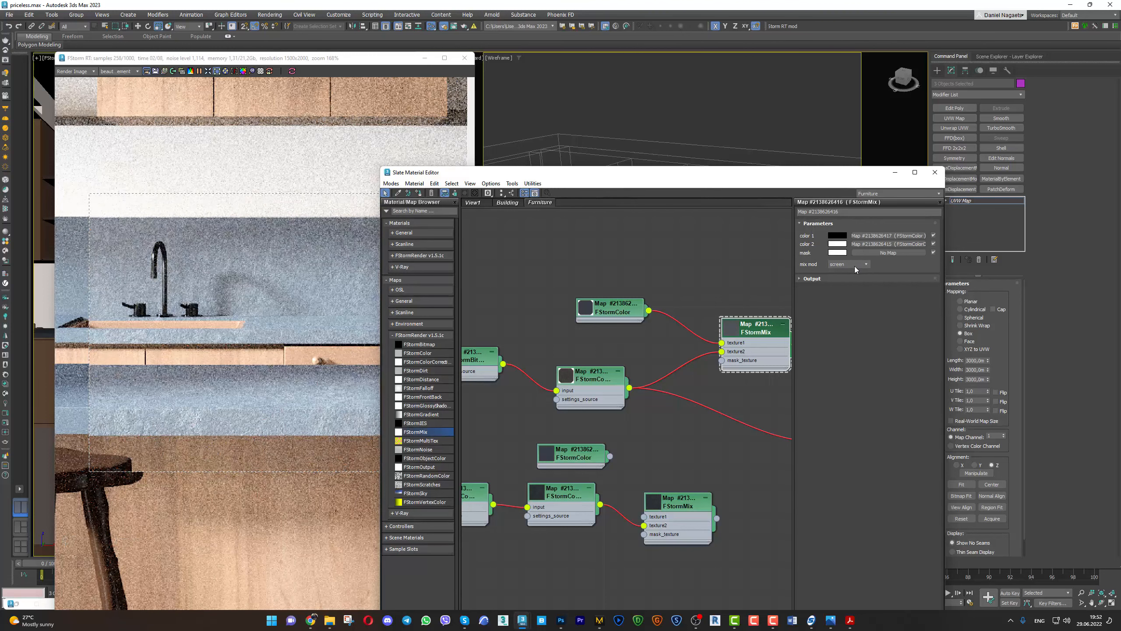
pyautogui.scroll(-1, 855, 266)
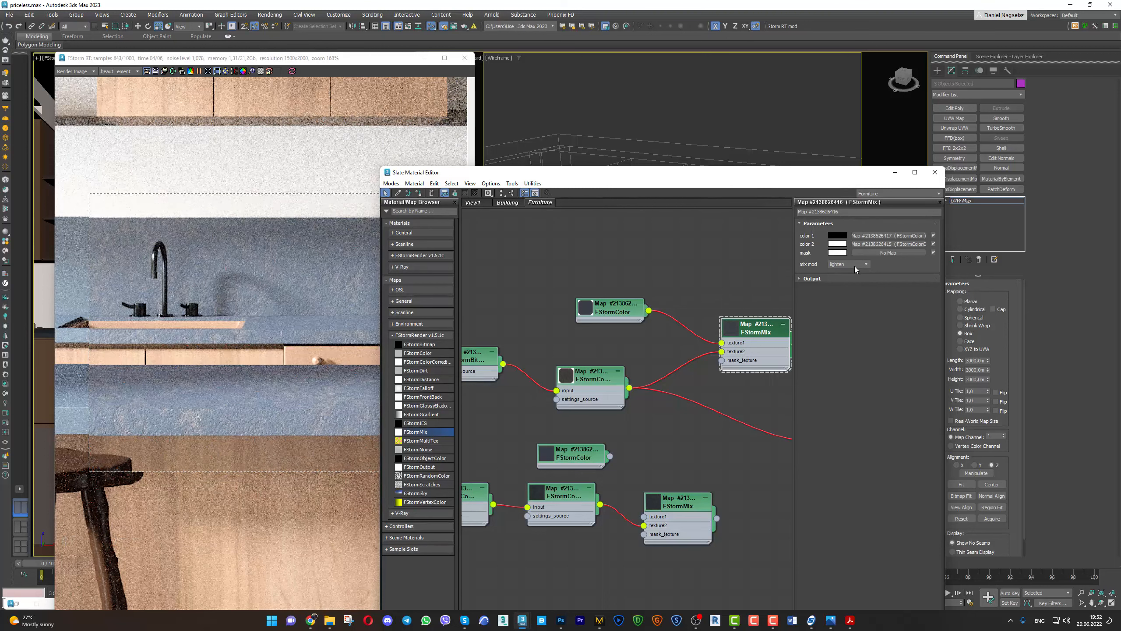
pyautogui.scroll(-1, 855, 266)
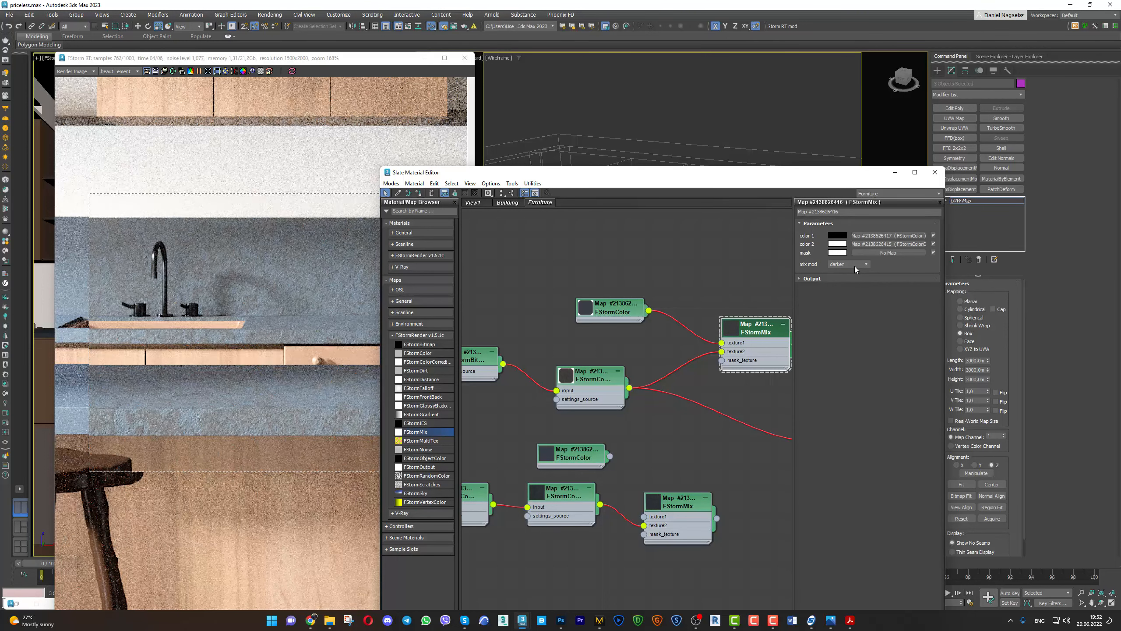
pyautogui.scroll(-1, 854, 266)
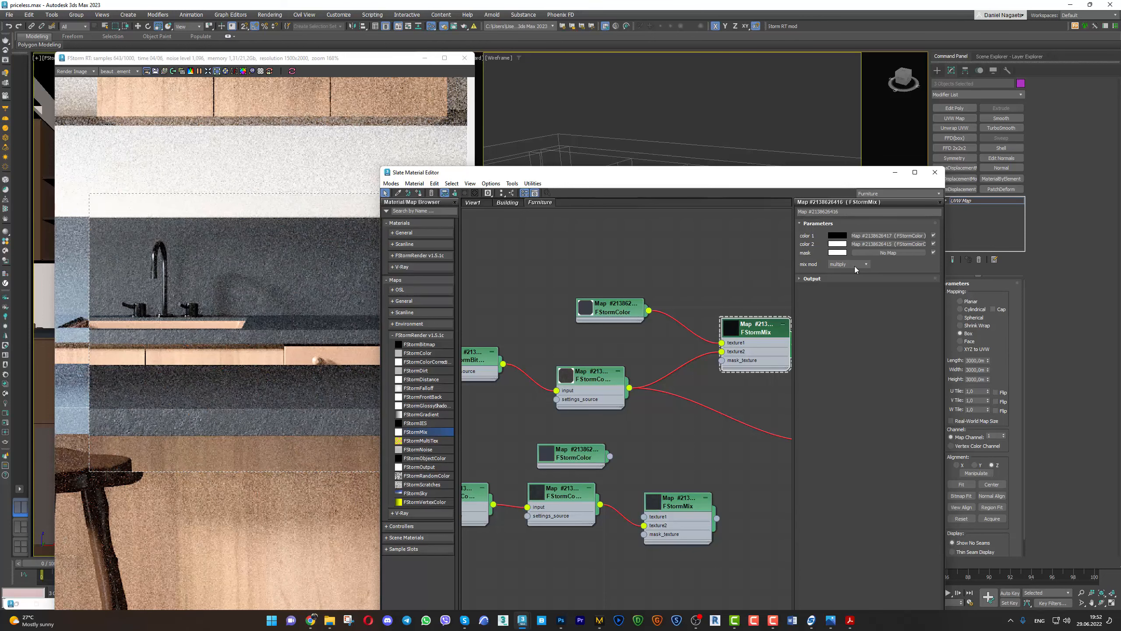
pyautogui.scroll(2, 363, 434)
pyautogui.scroll(-2, 363, 434)
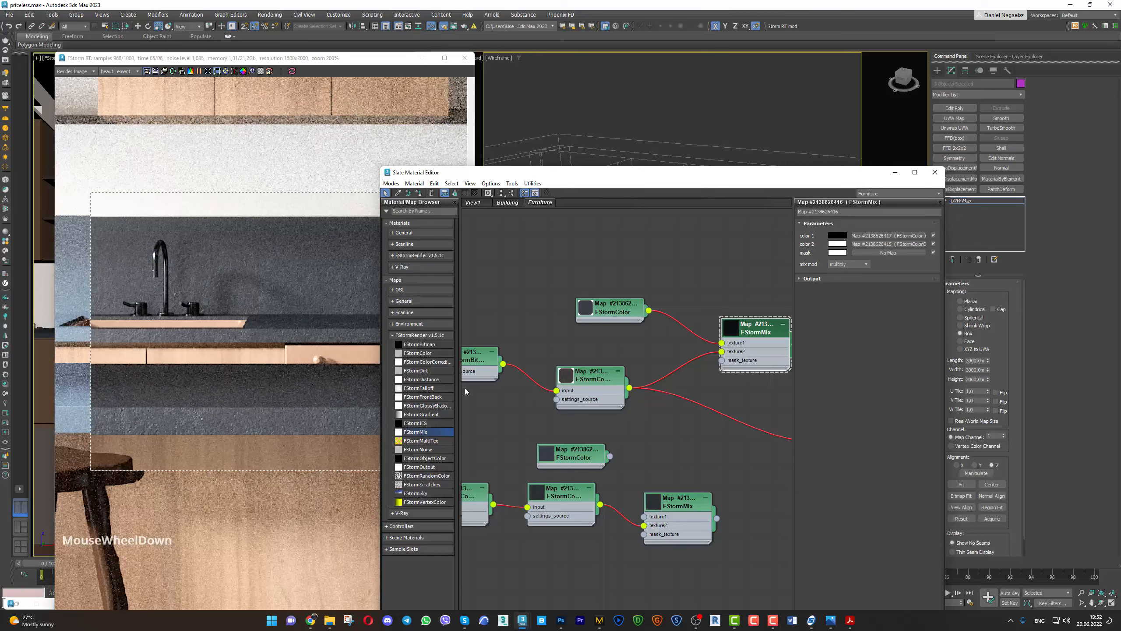
# Open the parameters of the mix's FStormColor map and extend the render region across the full width of both countertops
pyautogui.click(616, 313)
pyautogui.doubleClick(616, 314)
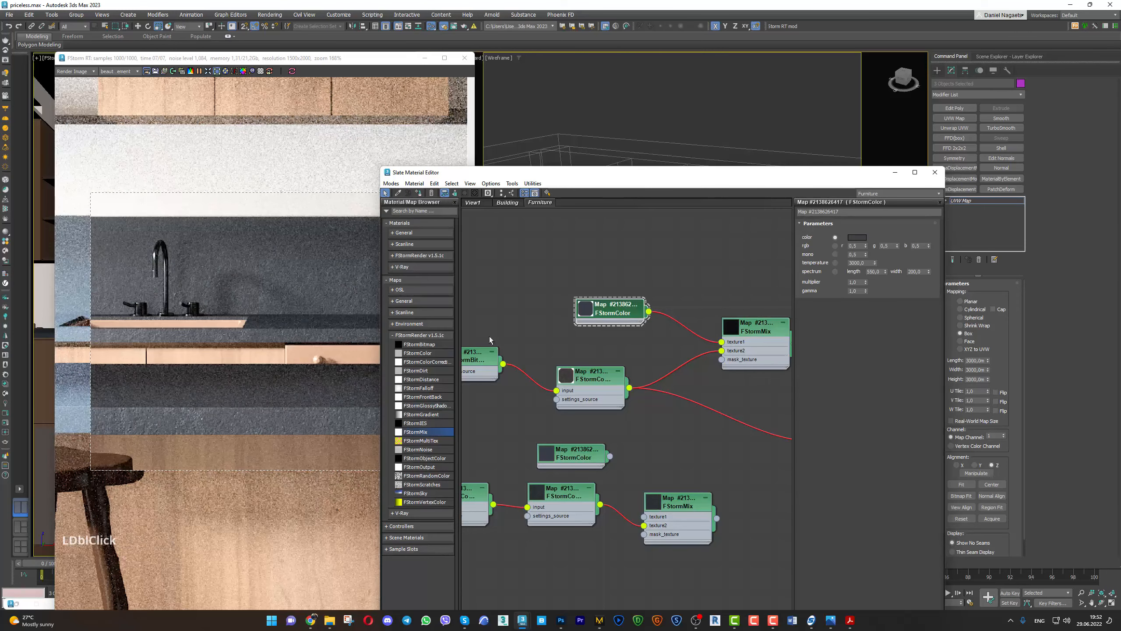
pyautogui.scroll(-5, 202, 360)
pyautogui.click(201, 360)
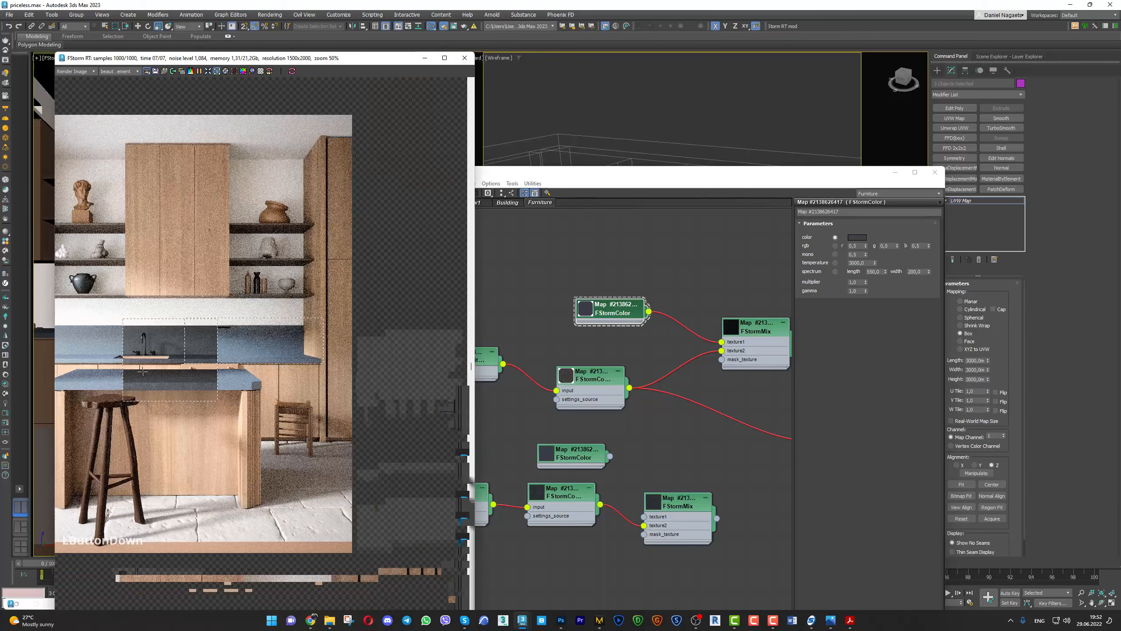
pyautogui.moveTo(202, 360); pyautogui.dragTo(283, 381, button='middle')
pyautogui.moveTo(406, 303); pyautogui.dragTo(71, 389)
pyautogui.scroll(1, 307, 338)
pyautogui.moveTo(308, 338); pyautogui.dragTo(320, 334, button='middle')
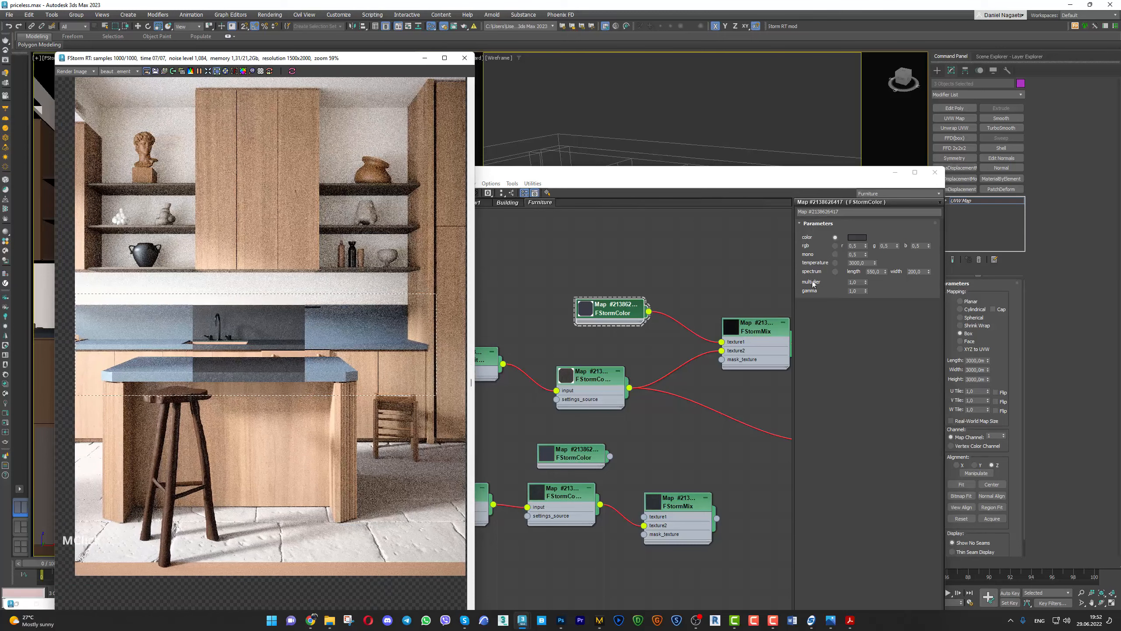
# Try lighter blue shades for the FStormColor map connected to the mix and check the countertops in the render
pyautogui.click(855, 238)
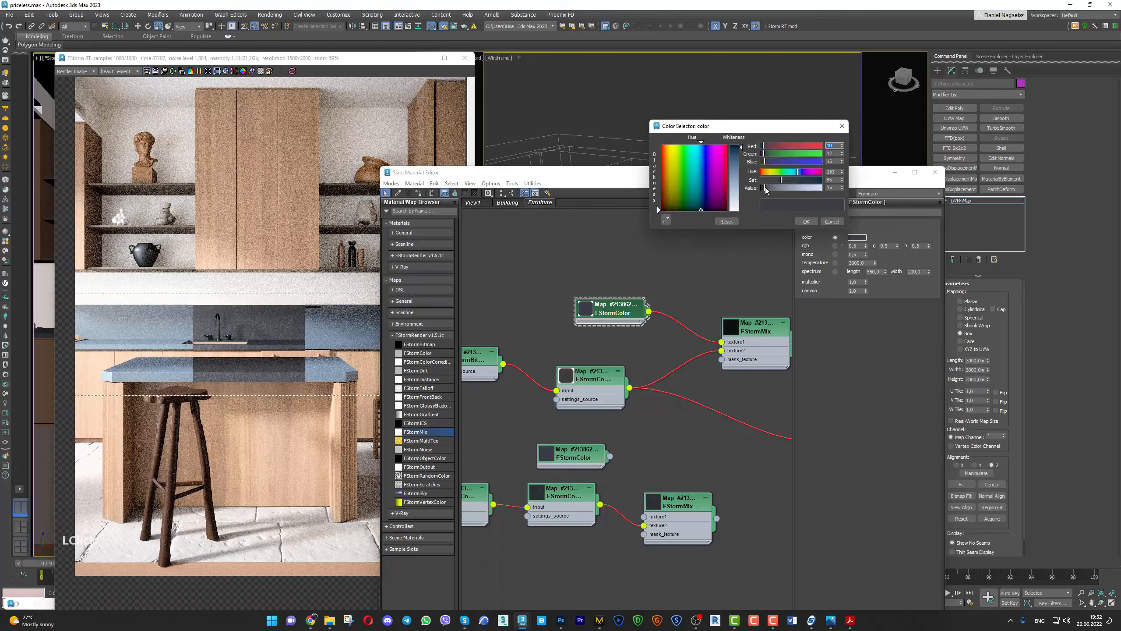
pyautogui.click(766, 189)
pyautogui.moveTo(766, 189); pyautogui.dragTo(794, 181)
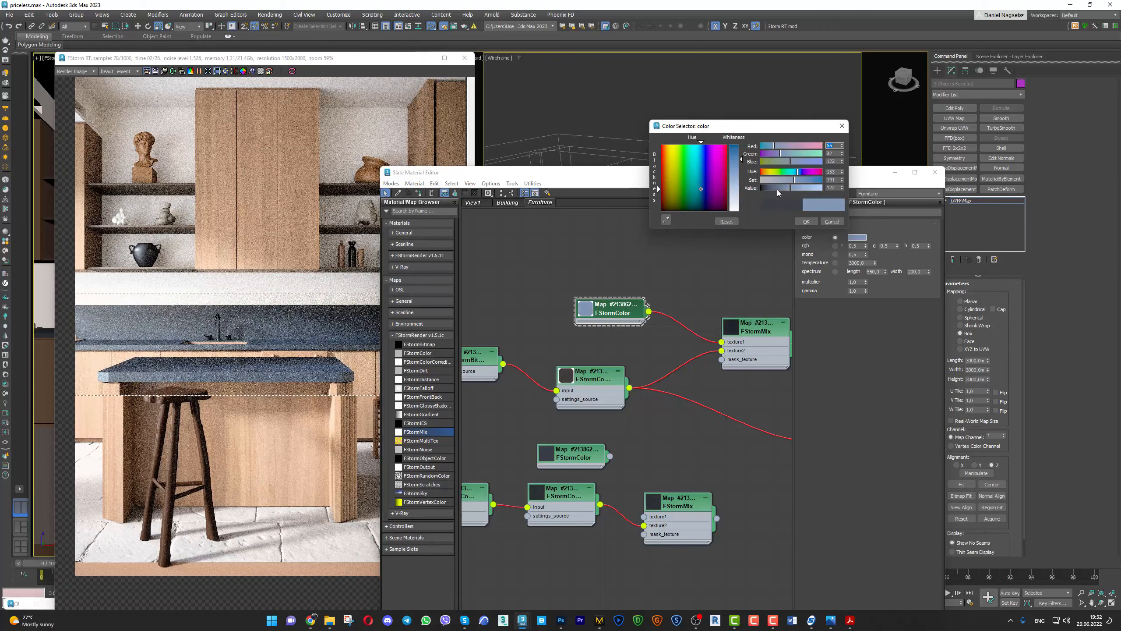
pyautogui.moveTo(788, 178); pyautogui.dragTo(783, 179)
pyautogui.scroll(3, 276, 393)
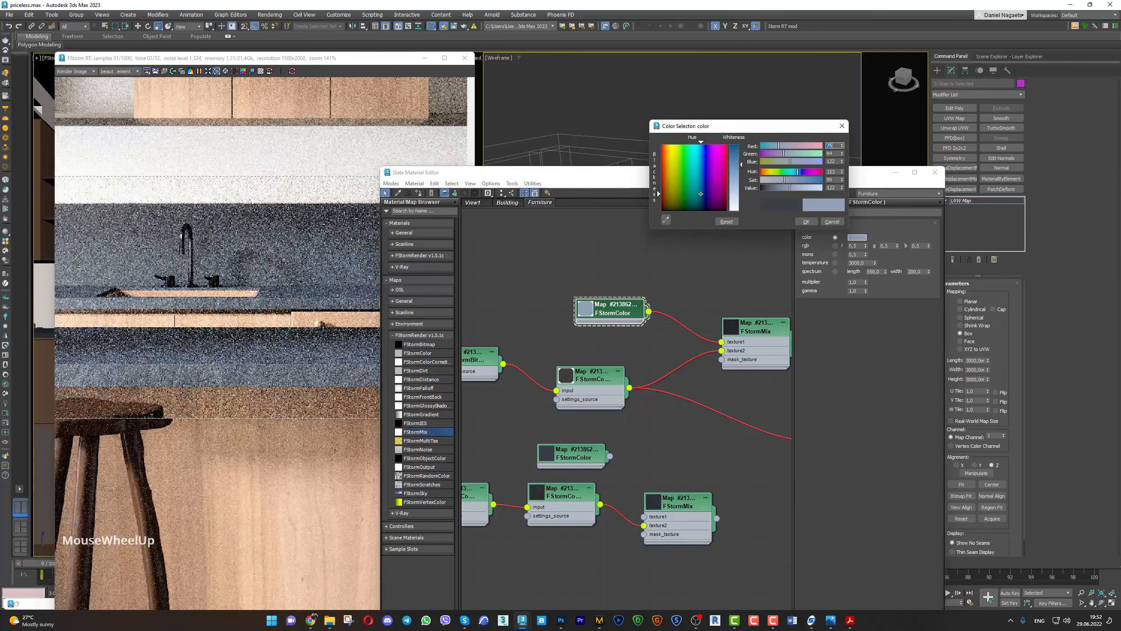
pyautogui.scroll(-3, 209, 369)
pyautogui.scroll(5, 113, 381)
pyautogui.scroll(-8, 119, 381)
pyautogui.moveTo(290, 386); pyautogui.dragTo(281, 379, button='middle')
pyautogui.scroll(4, 281, 380)
pyautogui.scroll(2, 280, 378)
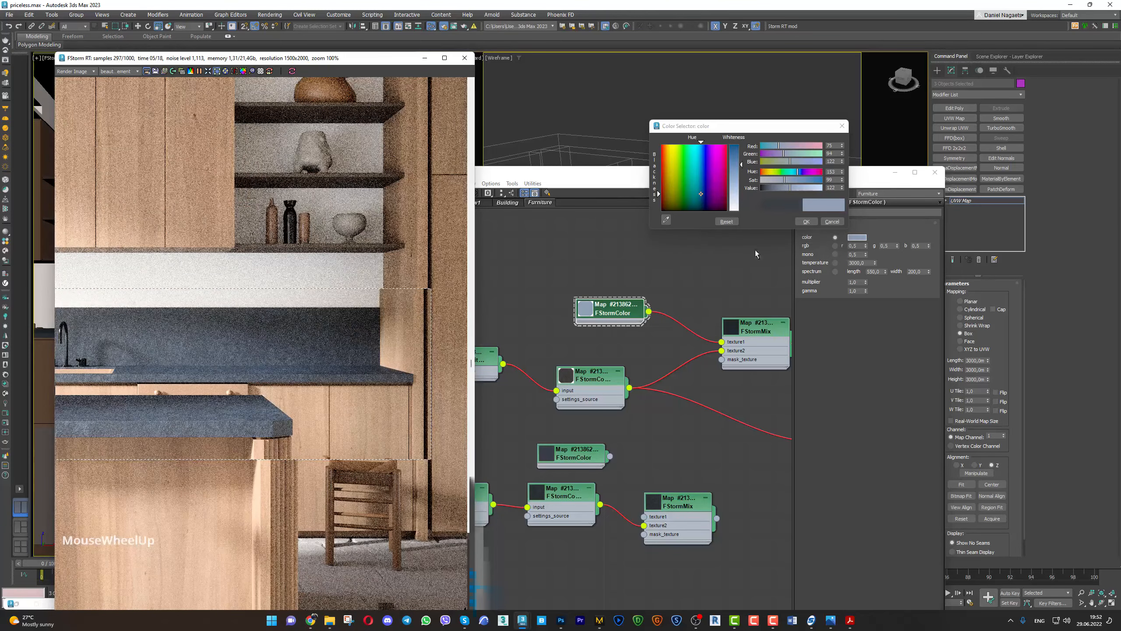
pyautogui.moveTo(790, 188); pyautogui.dragTo(806, 191)
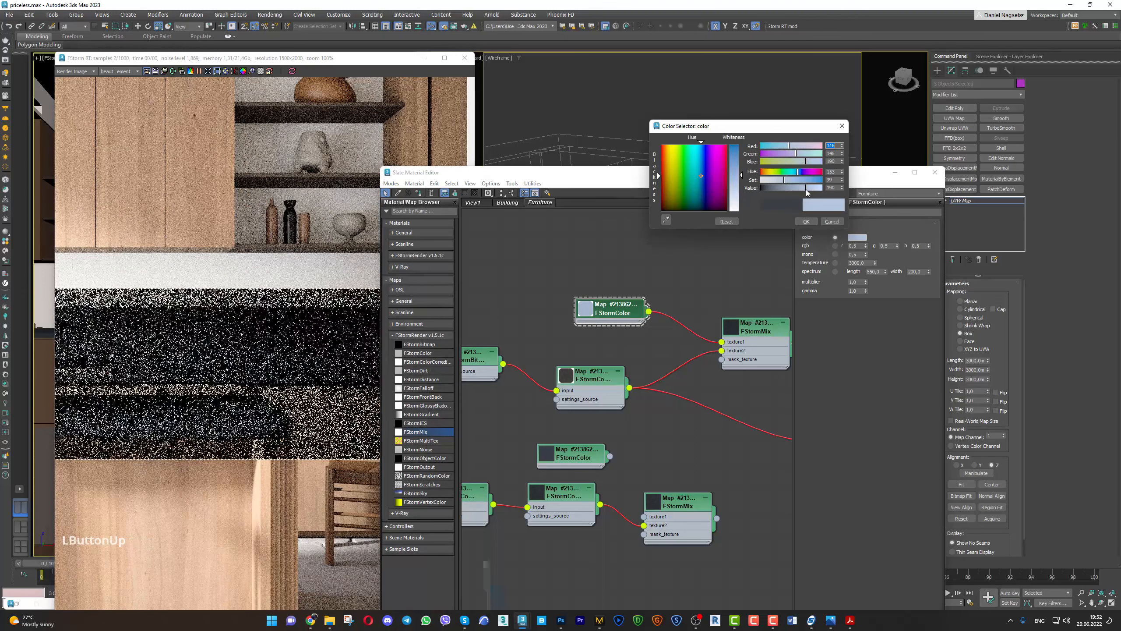
pyautogui.click(832, 221)
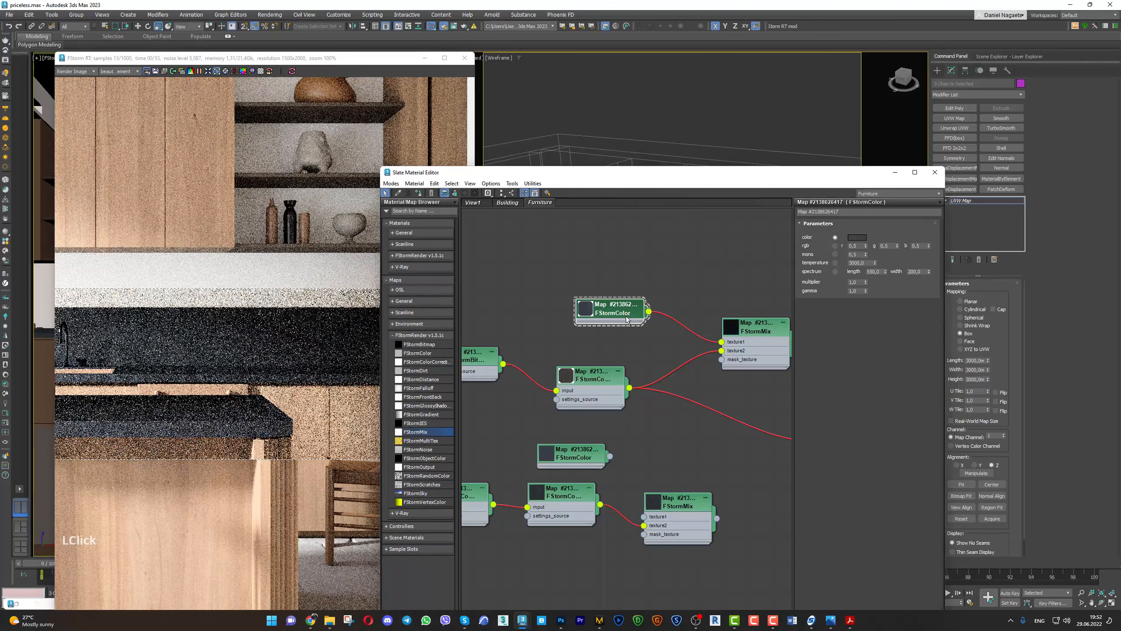
# Move the connected FStormColor node above the color correction node and enlarge its preview
pyautogui.moveTo(625, 320); pyautogui.dragTo(578, 328)
pyautogui.doubleClick(603, 317)
pyautogui.doubleClick(578, 328)
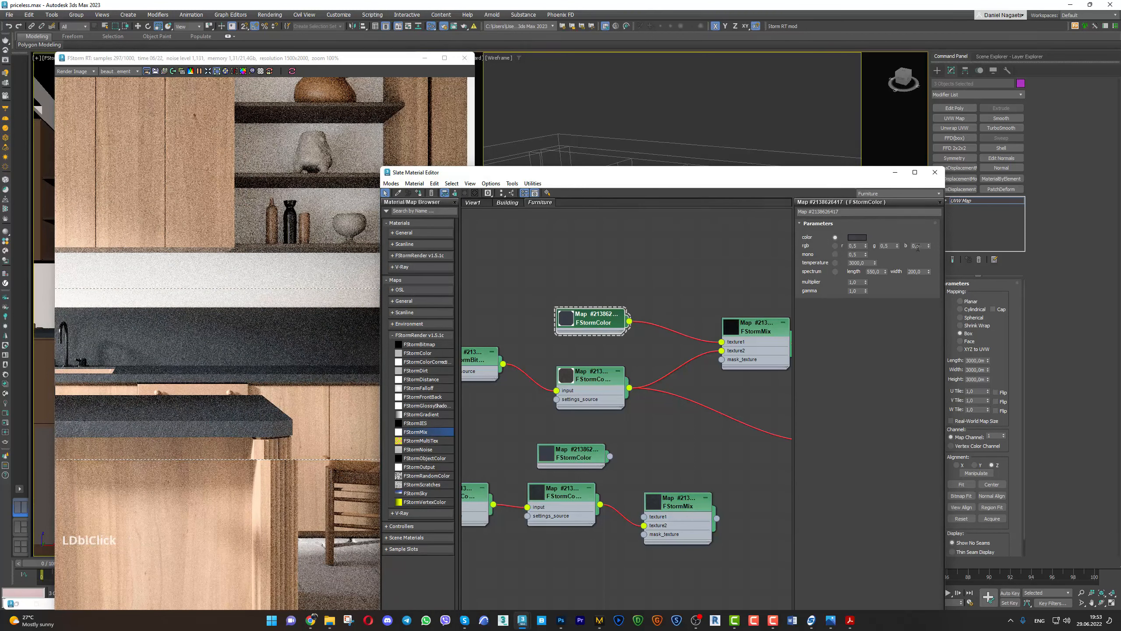
pyautogui.doubleClick(567, 319)
pyautogui.moveTo(601, 317); pyautogui.dragTo(603, 250)
pyautogui.doubleClick(603, 249)
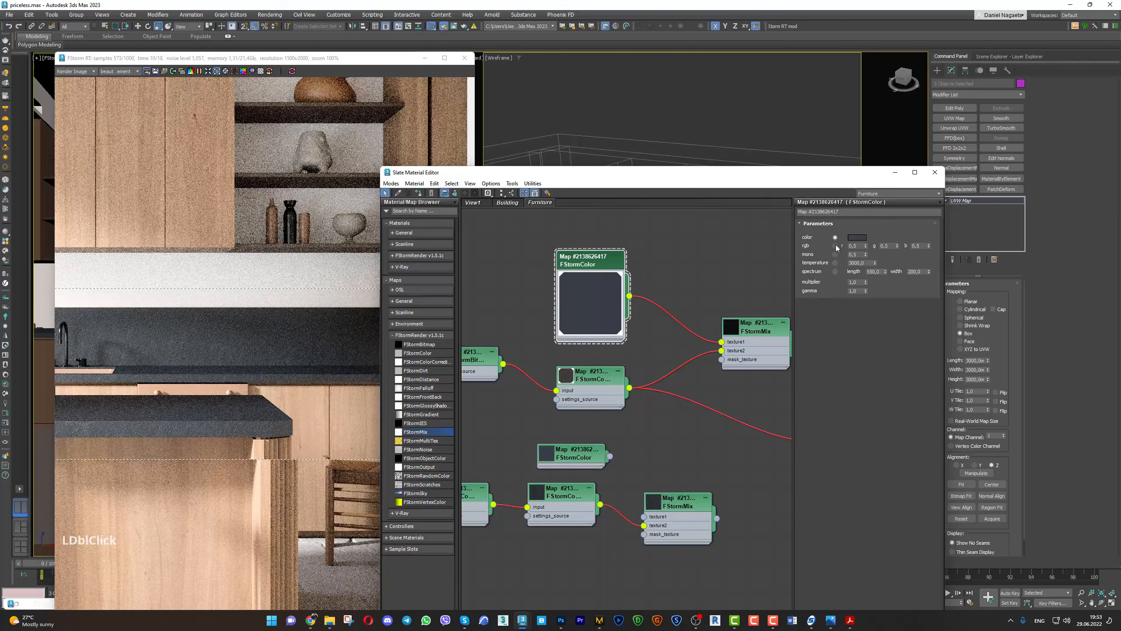
# Try the subtract mode on the FStormMix map and set its mix mode to normal
pyautogui.moveTo(765, 328); pyautogui.dragTo(746, 323, button='middle')
pyautogui.click(746, 323)
pyautogui.click(841, 264)
pyautogui.click(841, 264)
pyautogui.scroll(1, 839, 264)
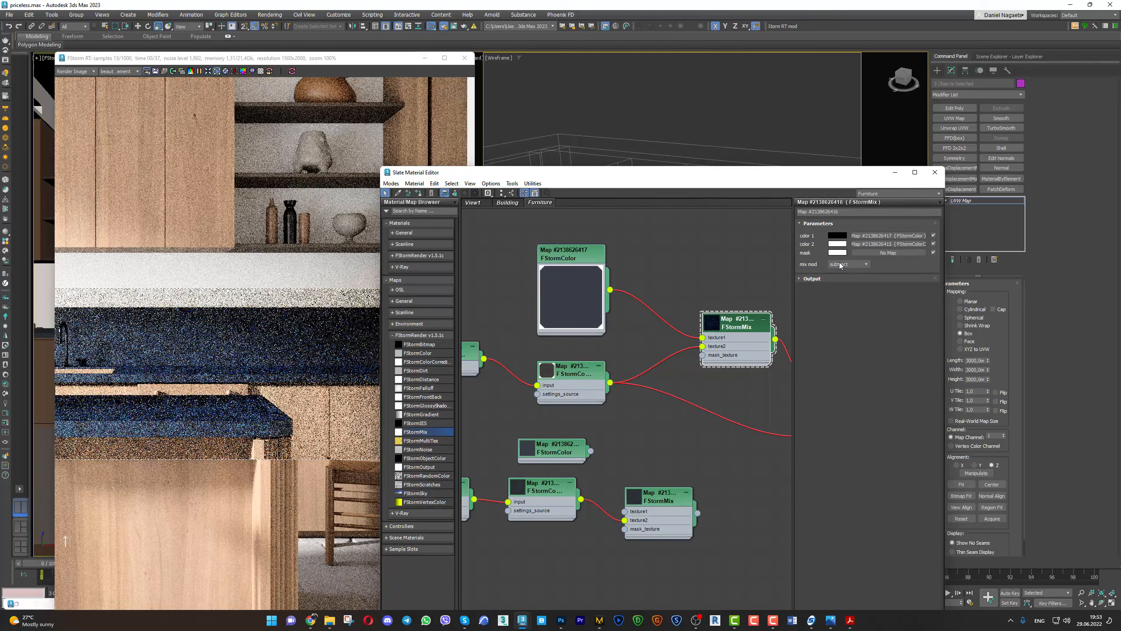
pyautogui.scroll(1, 839, 264)
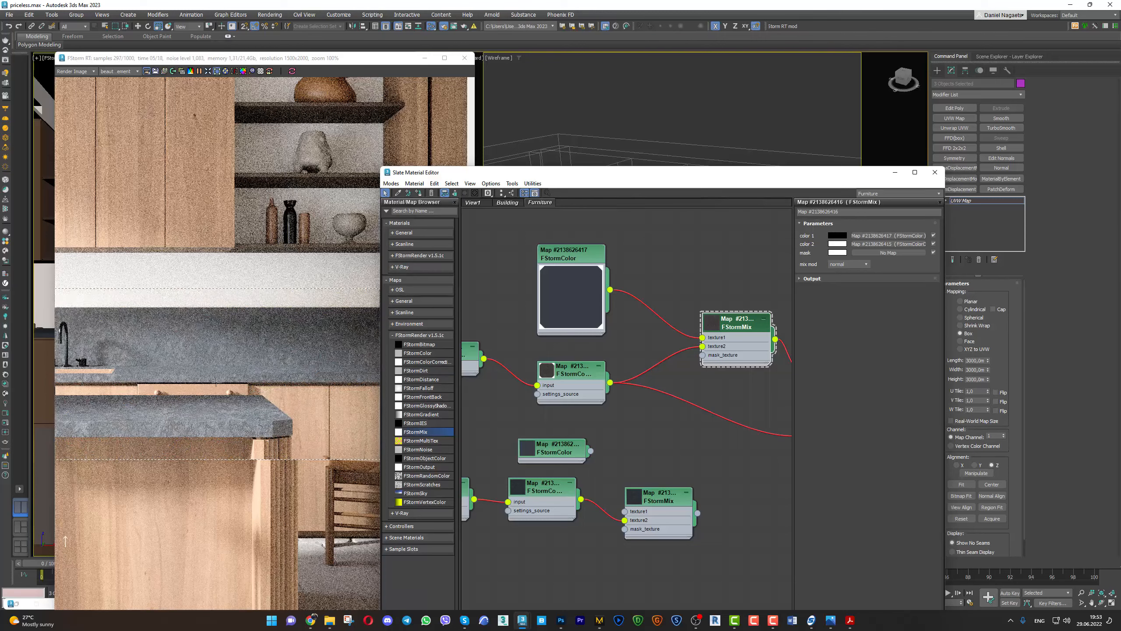
# Examine the countertop surface in the render and view the countertop material's diffuse color
pyautogui.scroll(5, 235, 380)
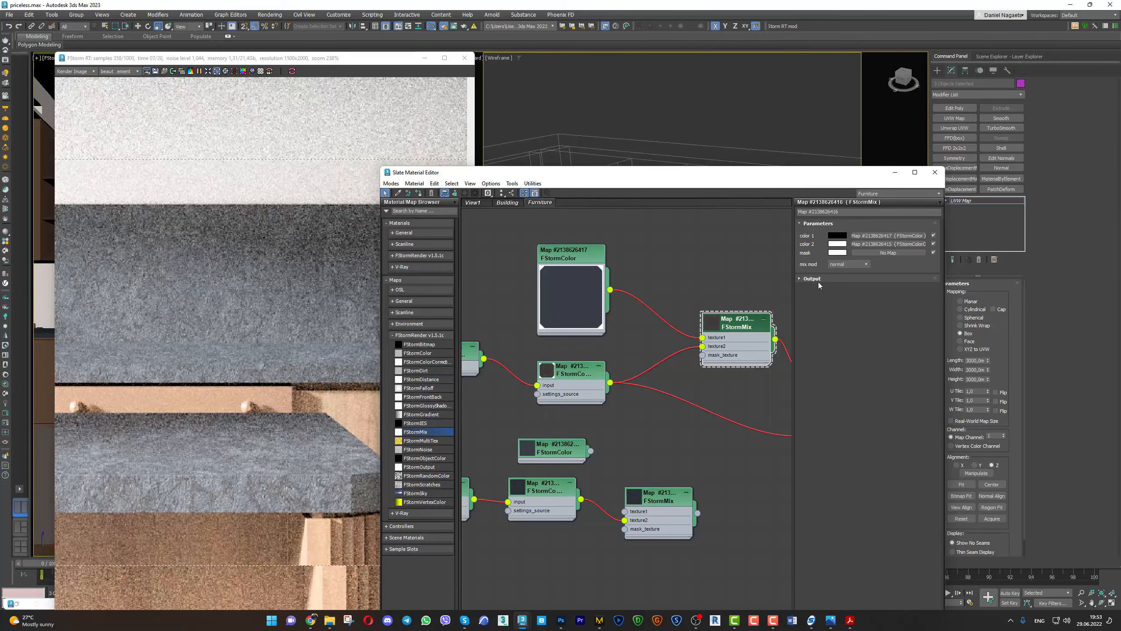
pyautogui.scroll(-4, 698, 381)
pyautogui.moveTo(699, 381); pyautogui.dragTo(695, 368, button='middle')
pyautogui.click(614, 375)
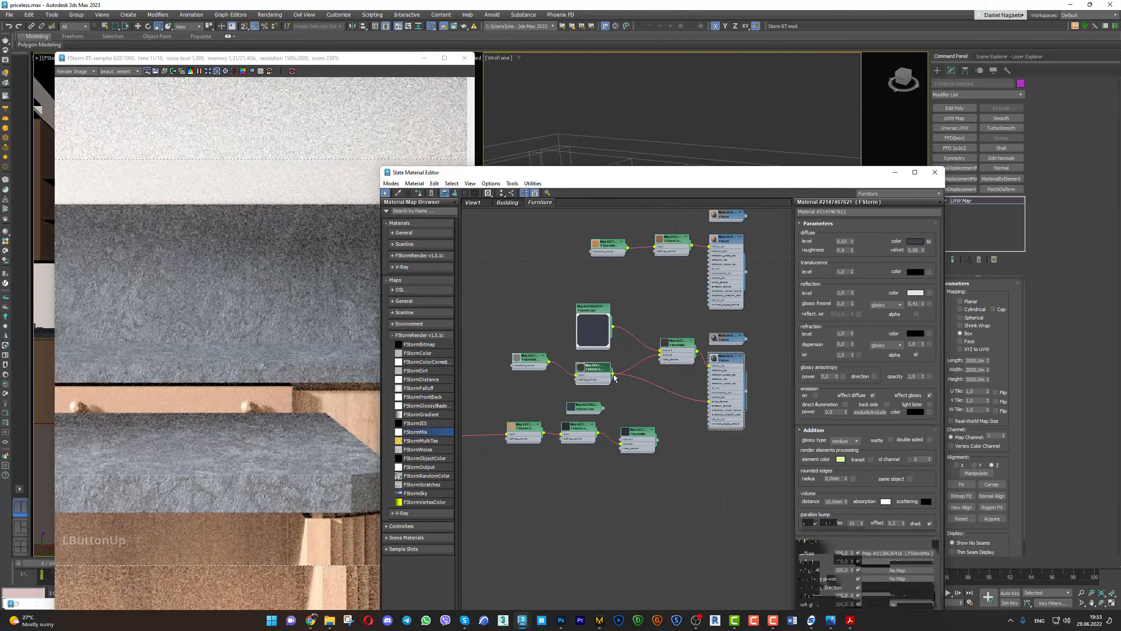
pyautogui.scroll(-5, 153, 401)
pyautogui.moveTo(153, 401); pyautogui.dragTo(380, 373, button='middle')
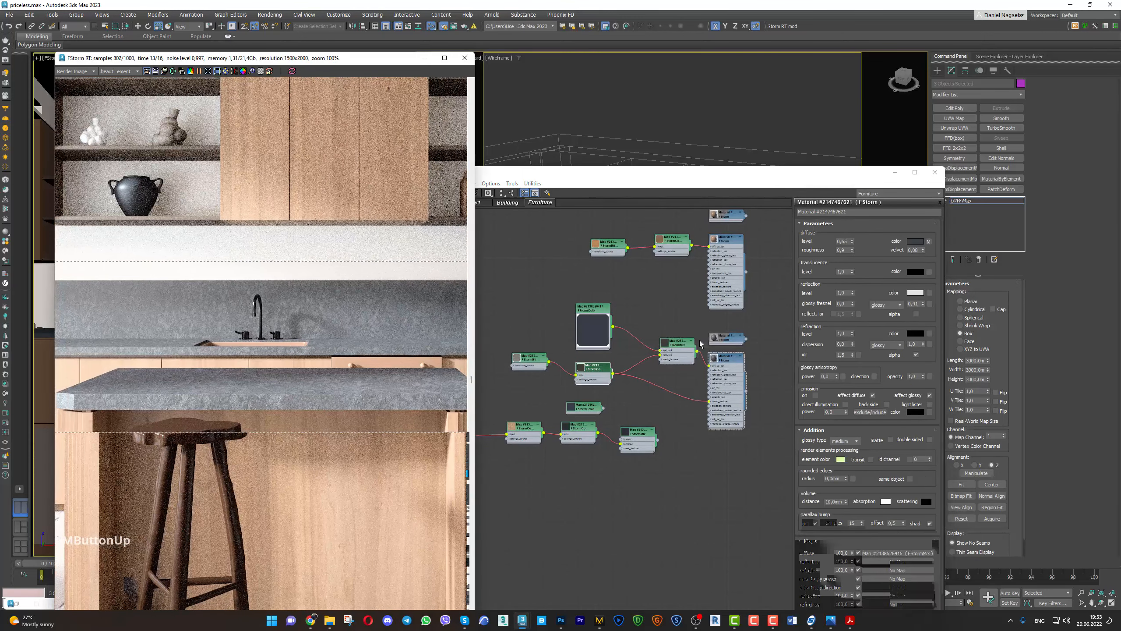
pyautogui.scroll(1, 591, 309)
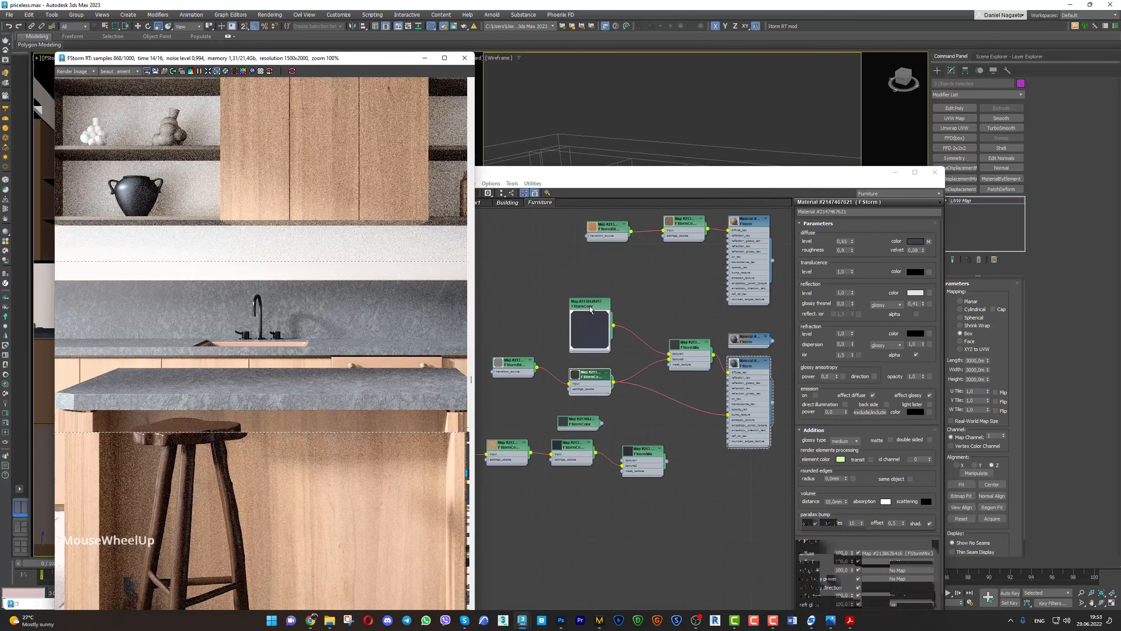
pyautogui.click(913, 243)
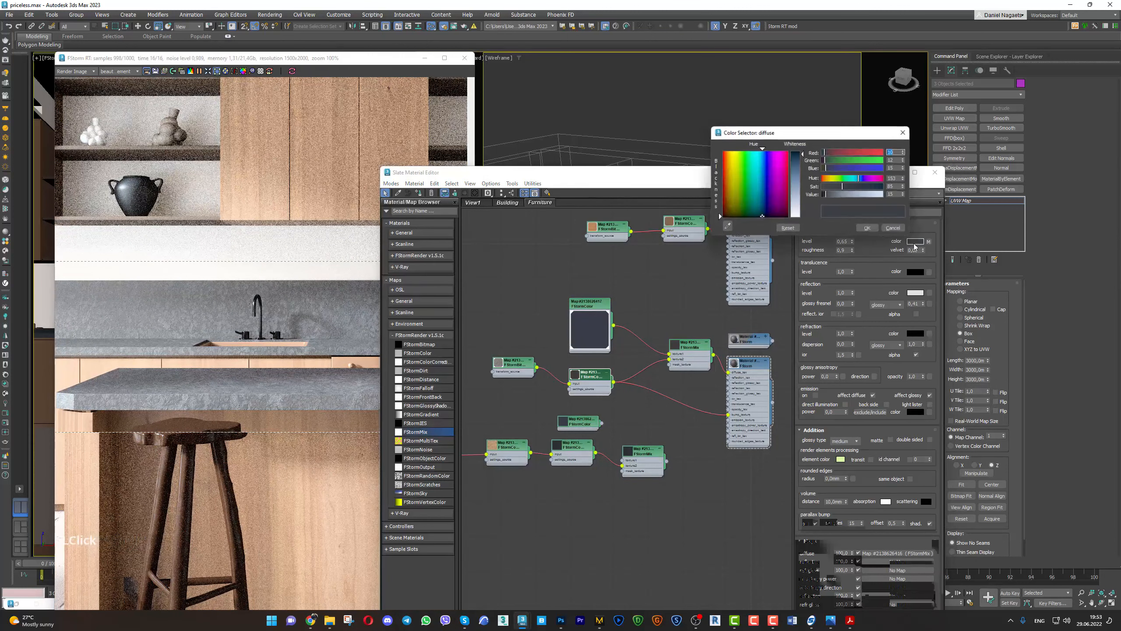
pyautogui.click(865, 228)
# Make the dark blue color of the mix's FStormColor map slightly more saturated
pyautogui.doubleClick(595, 308)
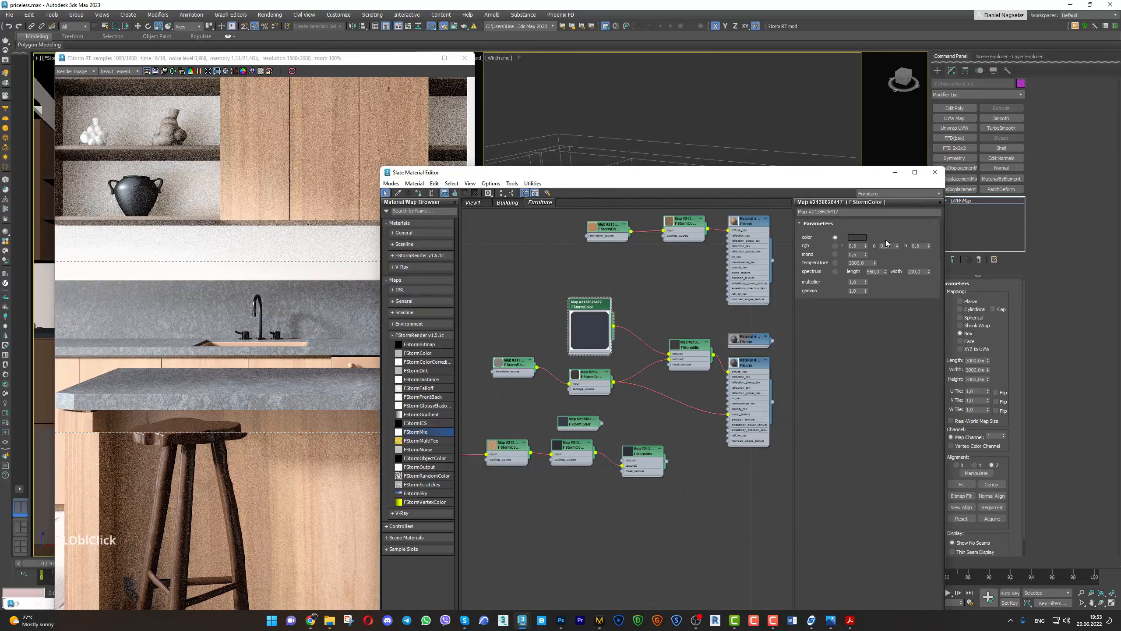
pyautogui.click(857, 238)
pyautogui.moveTo(792, 186); pyautogui.dragTo(797, 186)
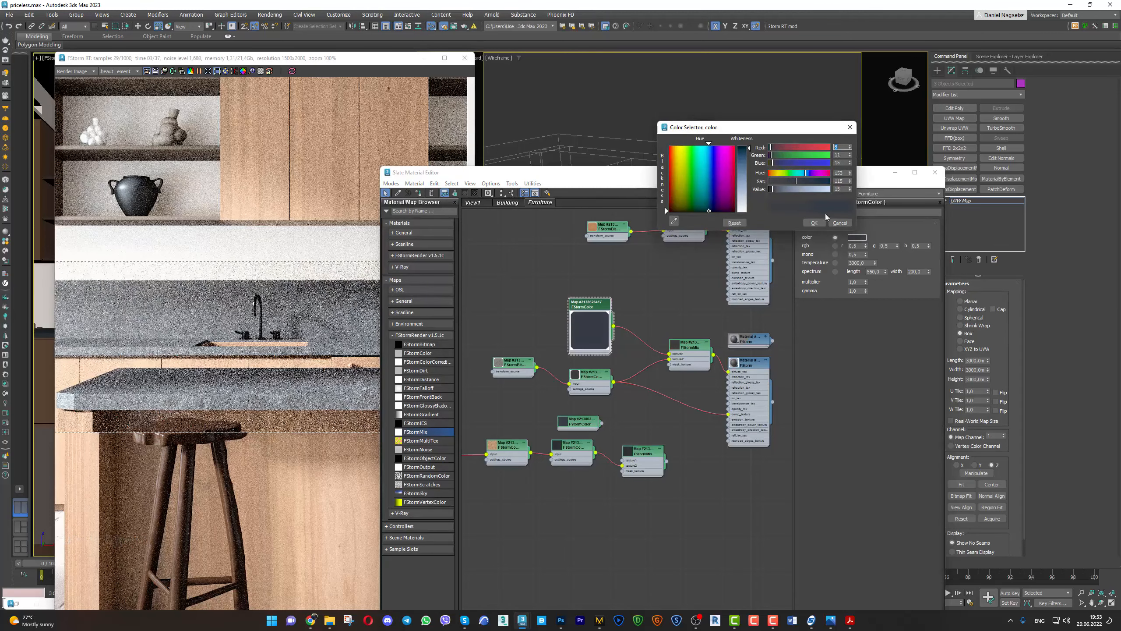
pyautogui.click(814, 223)
# Set the mix mode of the countertop's FStormMix map to multiply
pyautogui.doubleClick(692, 348)
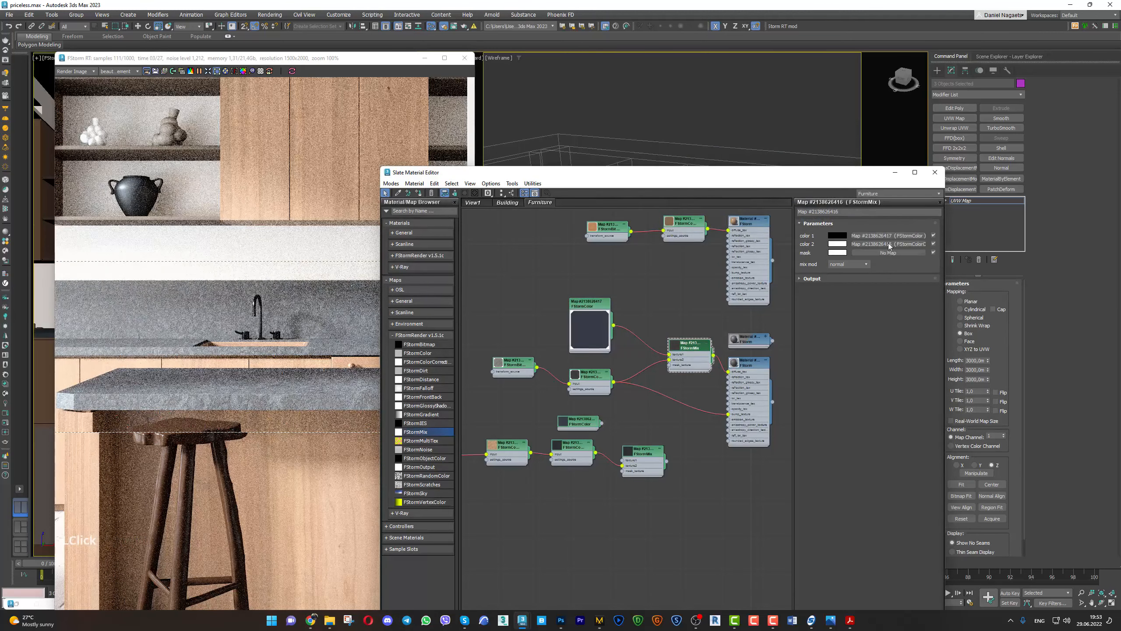
pyautogui.click(855, 264)
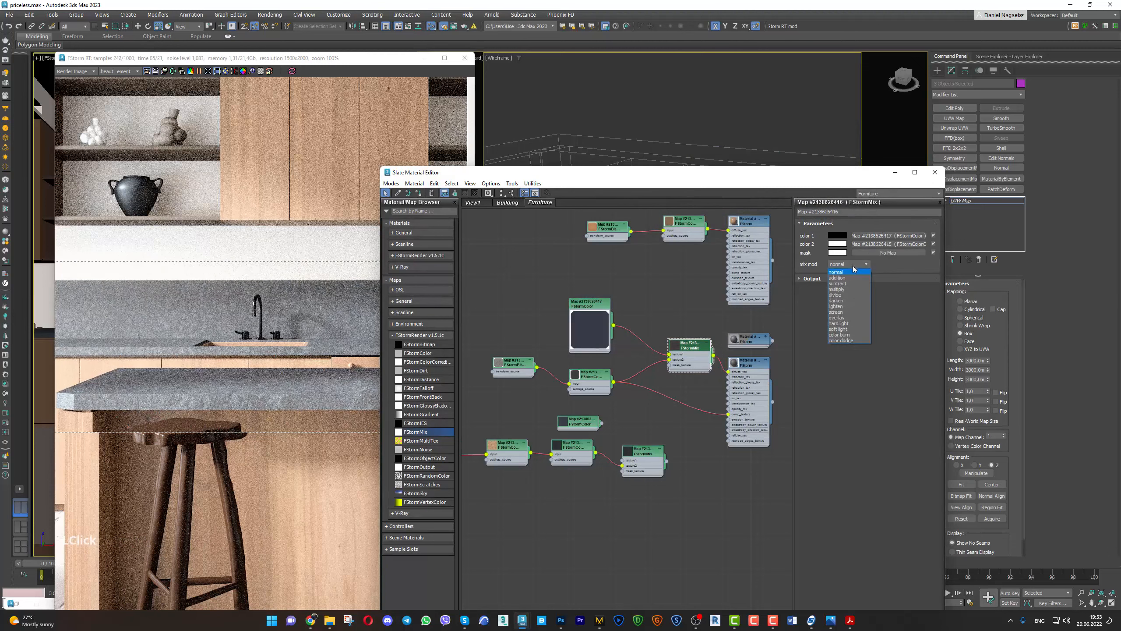
pyautogui.click(842, 290)
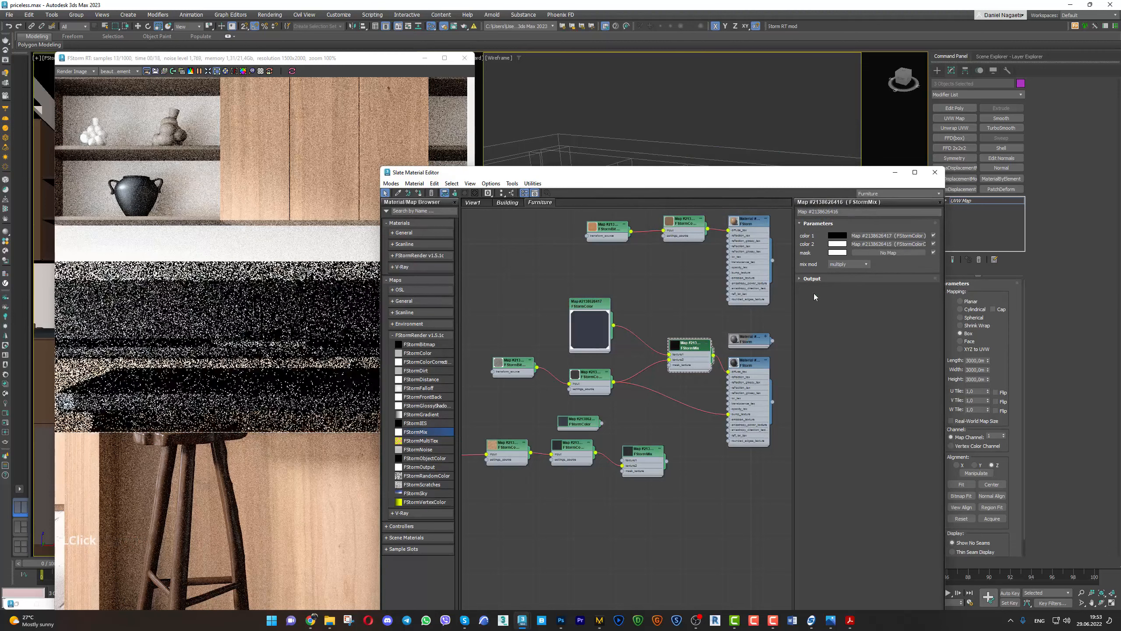
# Lighten the blue color of the mix's FStormColor map to saturation 155 and value 69, and inspect the countertop render
pyautogui.doubleClick(595, 307)
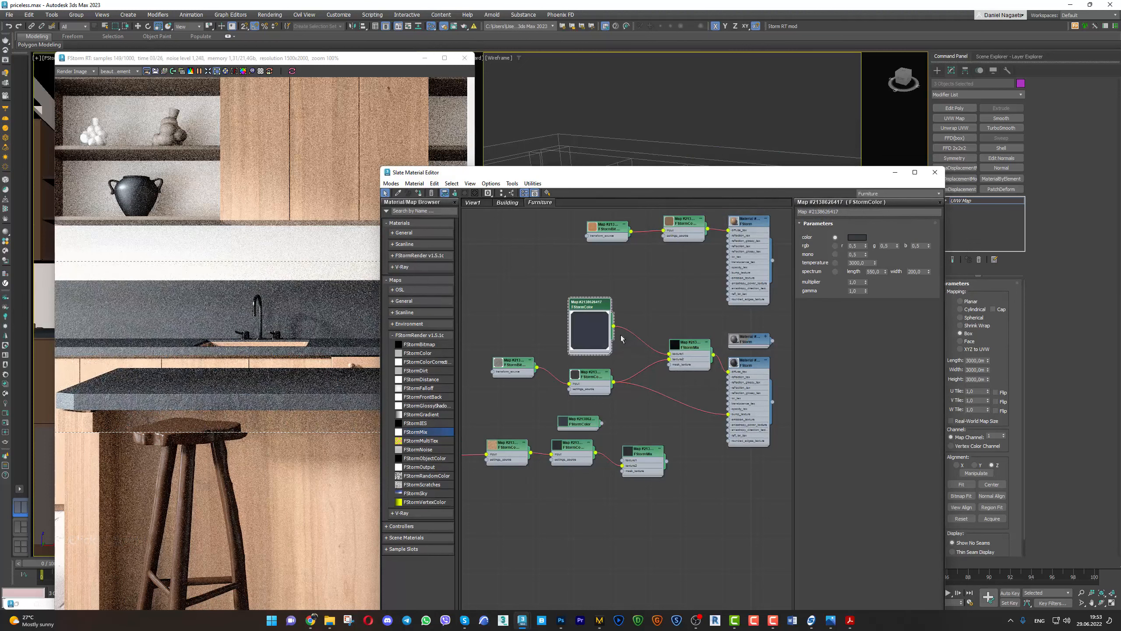
pyautogui.click(859, 239)
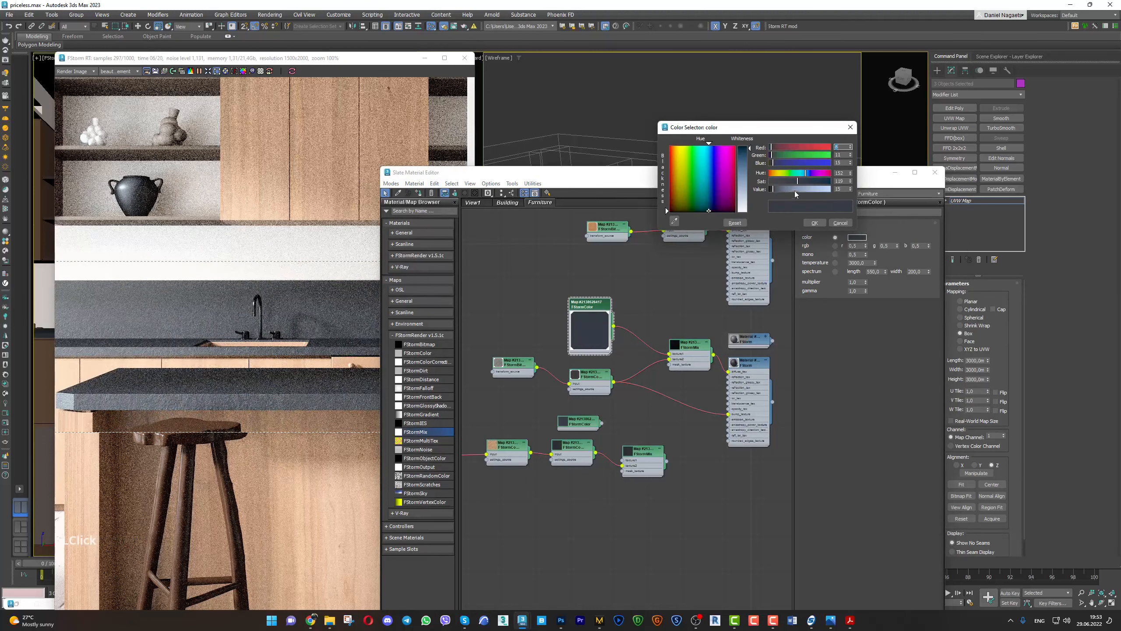
pyautogui.moveTo(774, 190); pyautogui.dragTo(775, 188)
pyautogui.moveTo(798, 182)
pyautogui.mouseDown()
pyautogui.moveTo(784, 188)
pyautogui.moveTo(797, 188)
pyautogui.mouseUp()
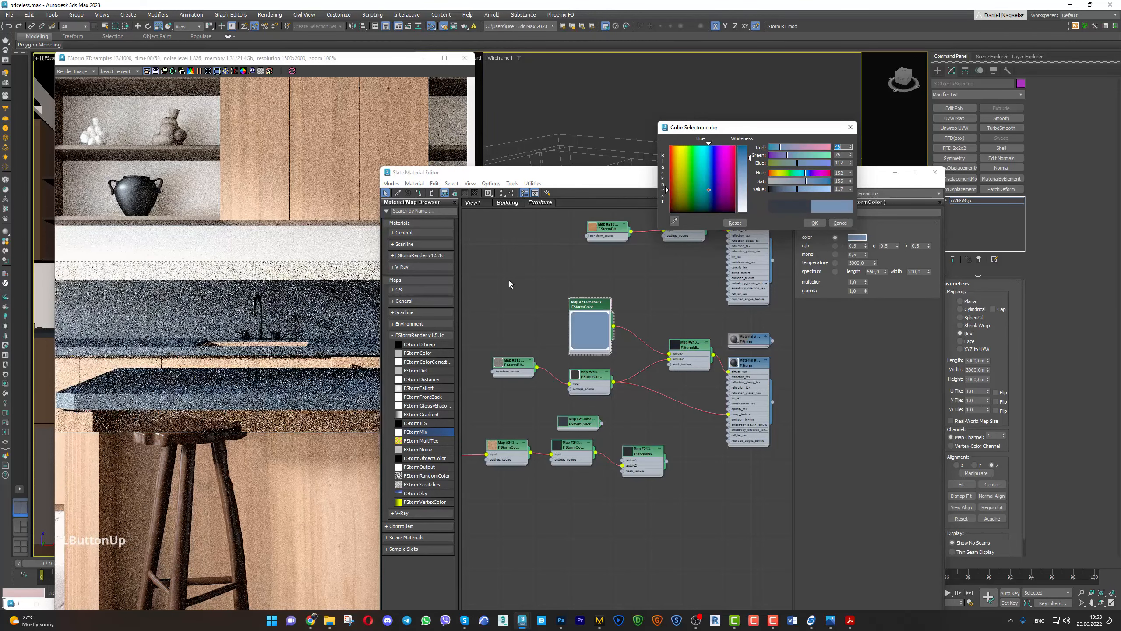
pyautogui.middleClick(320, 233)
pyautogui.moveTo(786, 187); pyautogui.dragTo(785, 188)
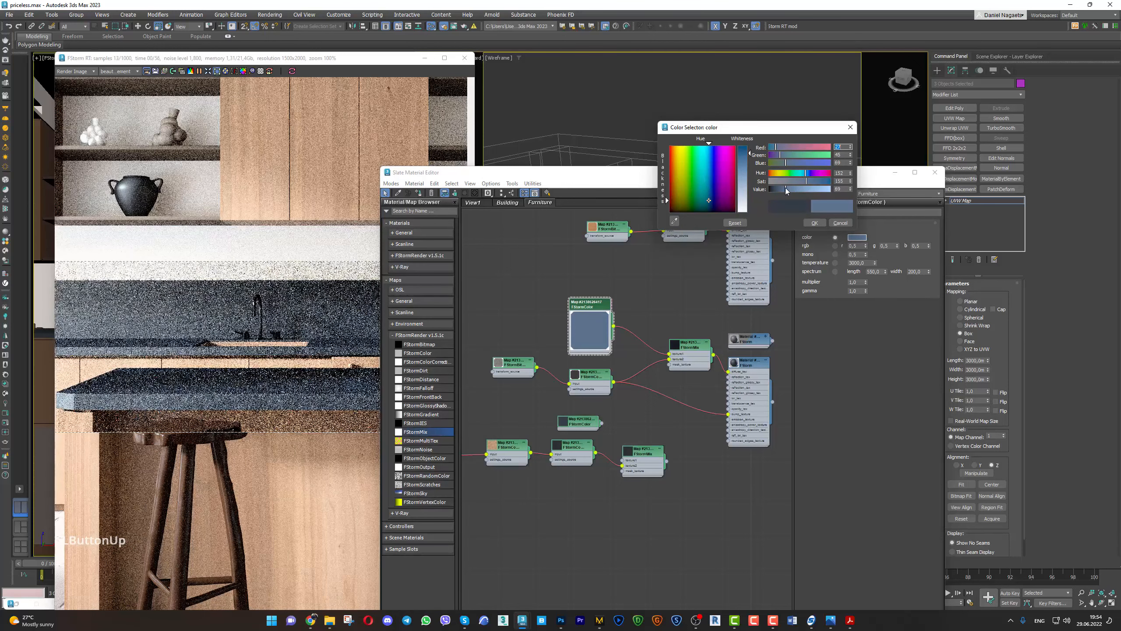
pyautogui.scroll(3, 311, 398)
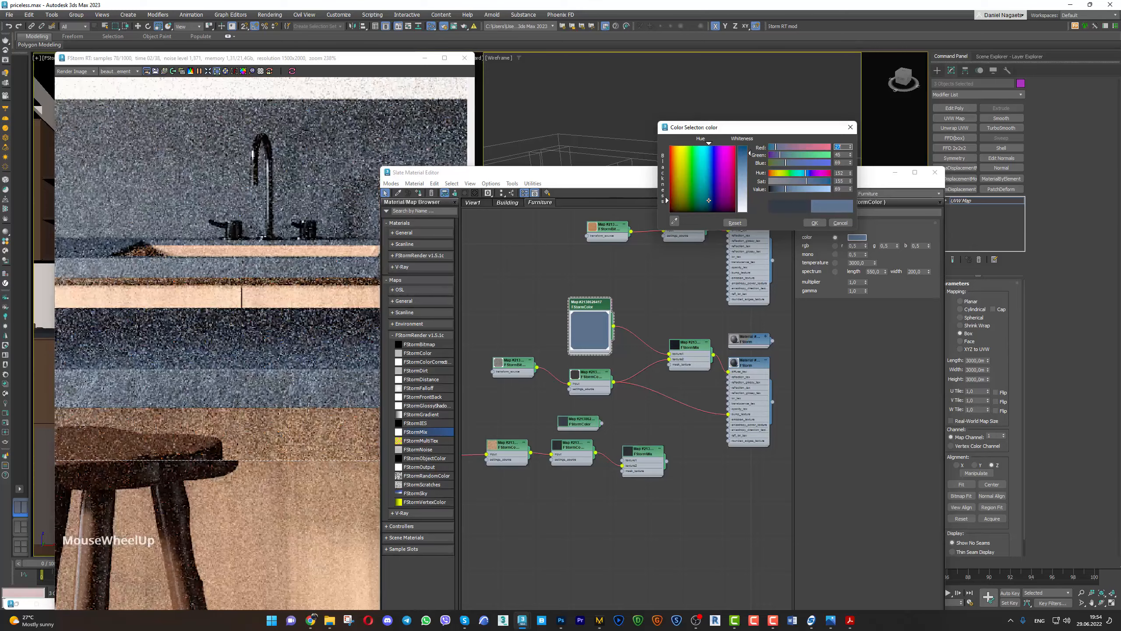
pyautogui.scroll(-2, 310, 406)
pyautogui.scroll(3, 317, 436)
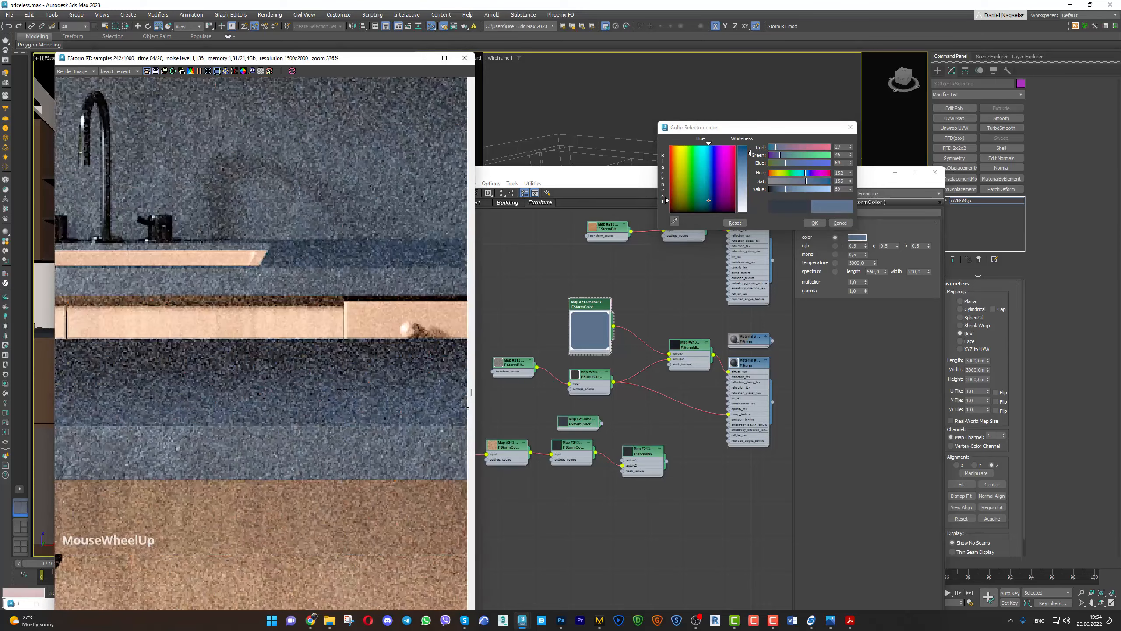
pyautogui.scroll(-3, 342, 390)
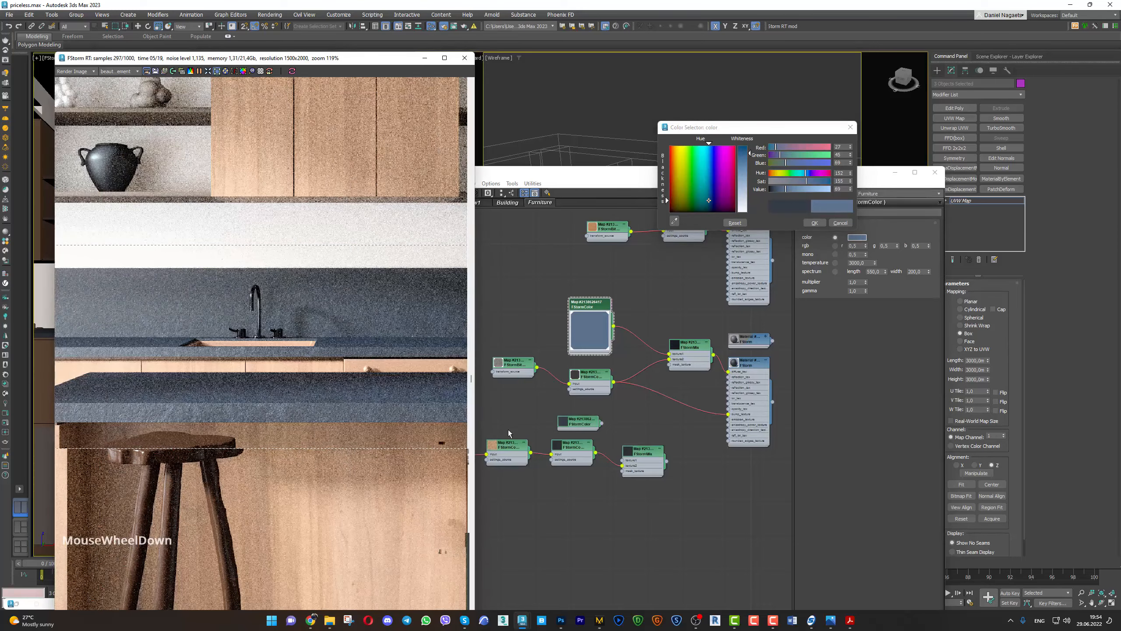
# Connect the stone texture's FStormColorCorrection map directly to the countertop material's diffuse texture input, replacing the mix
pyautogui.click(614, 383)
pyautogui.moveTo(648, 379); pyautogui.dragTo(728, 375)
pyautogui.click(697, 378)
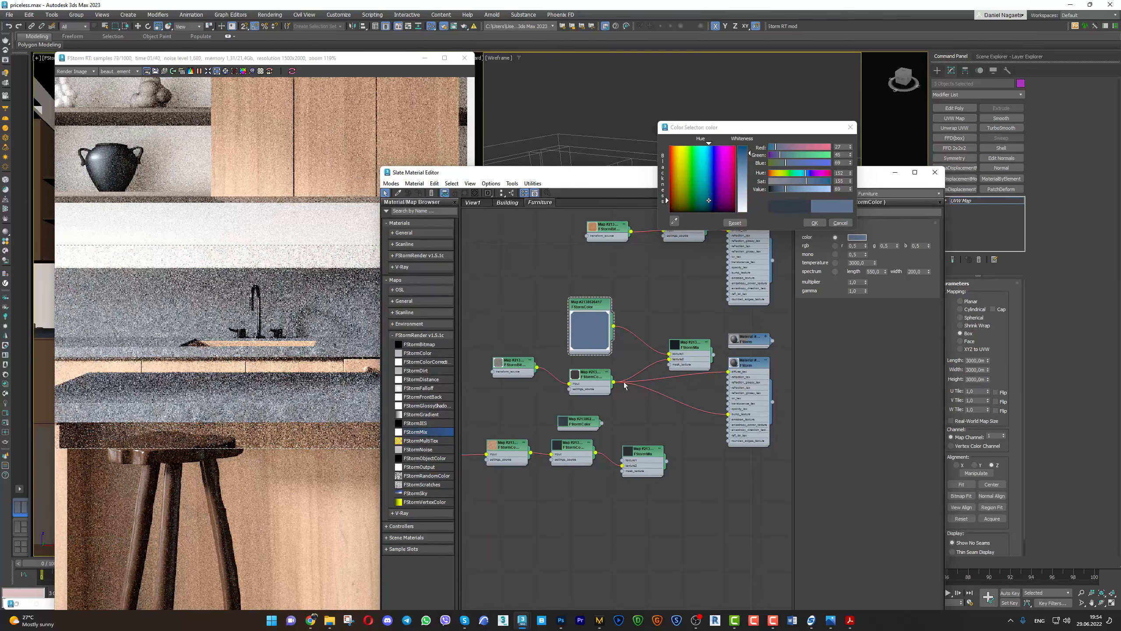
# Set the offset of the stone texture's FStormColorCorrection map to 0.1
pyautogui.doubleClick(599, 380)
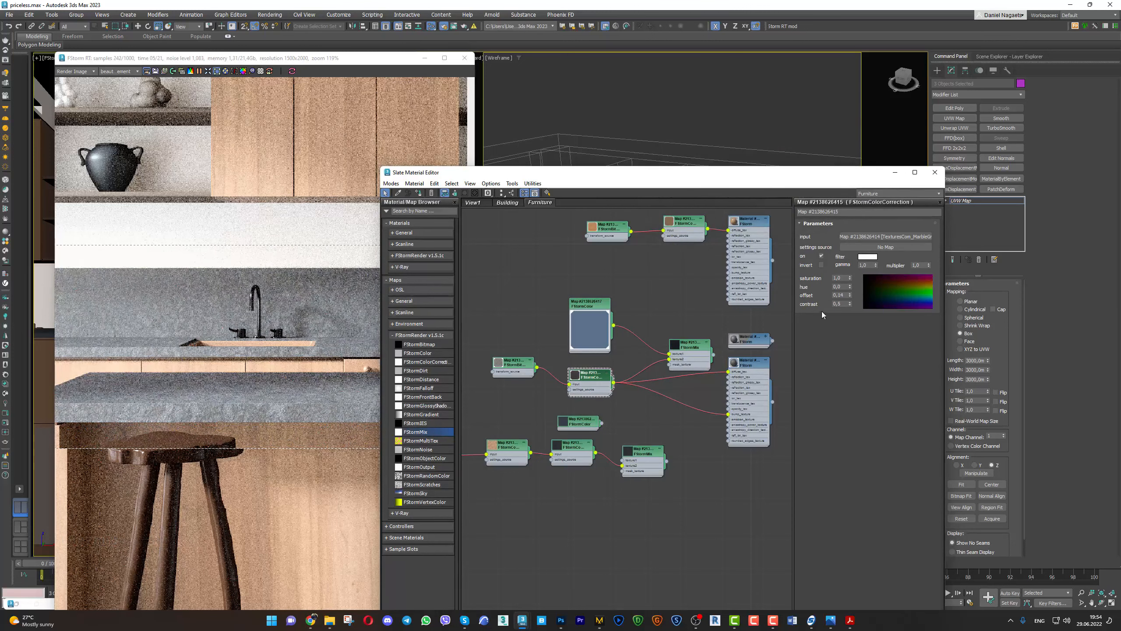
pyautogui.moveTo(850, 296); pyautogui.dragTo(850, 295)
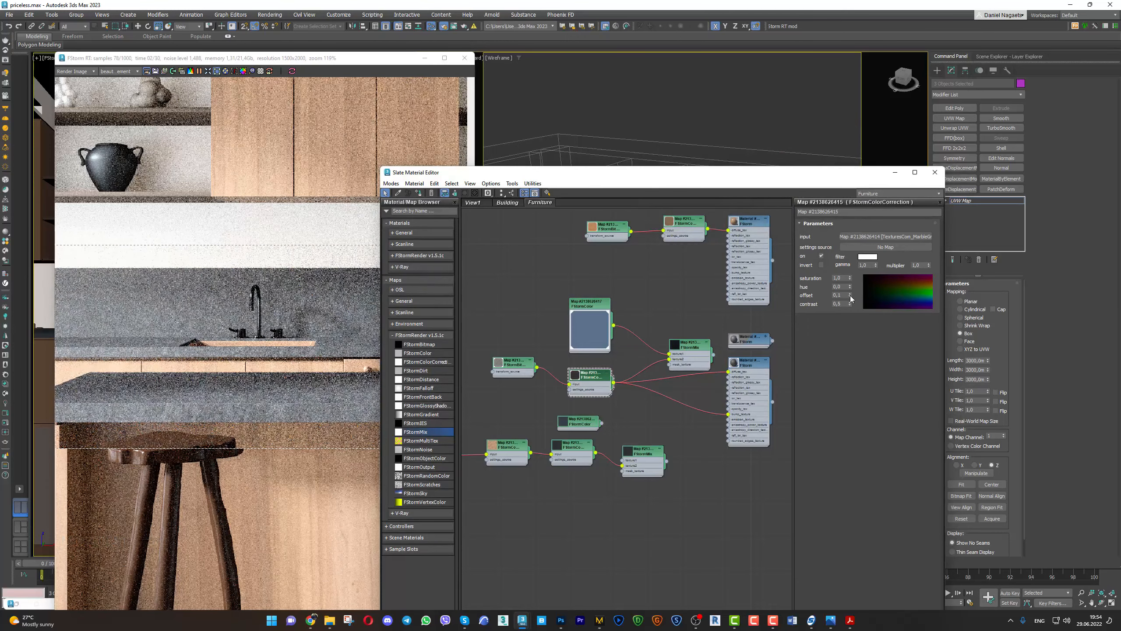
pyautogui.scroll(-2, 377, 406)
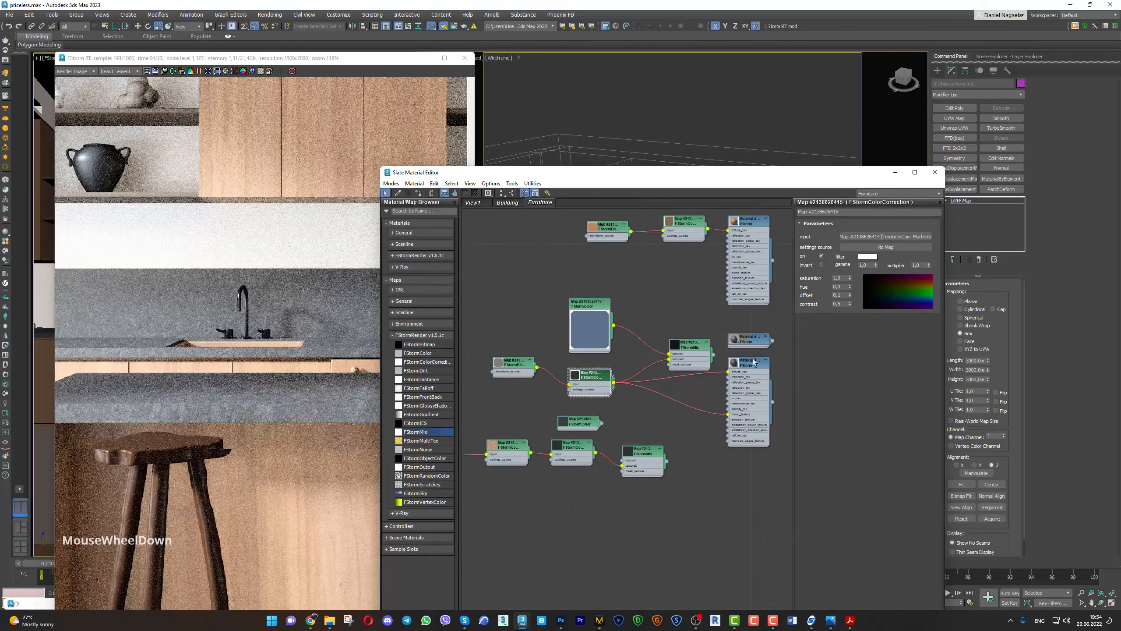
# Try diffuse map amounts of 90 and 80 on the countertop's FStorm material
pyautogui.doubleClick(750, 363)
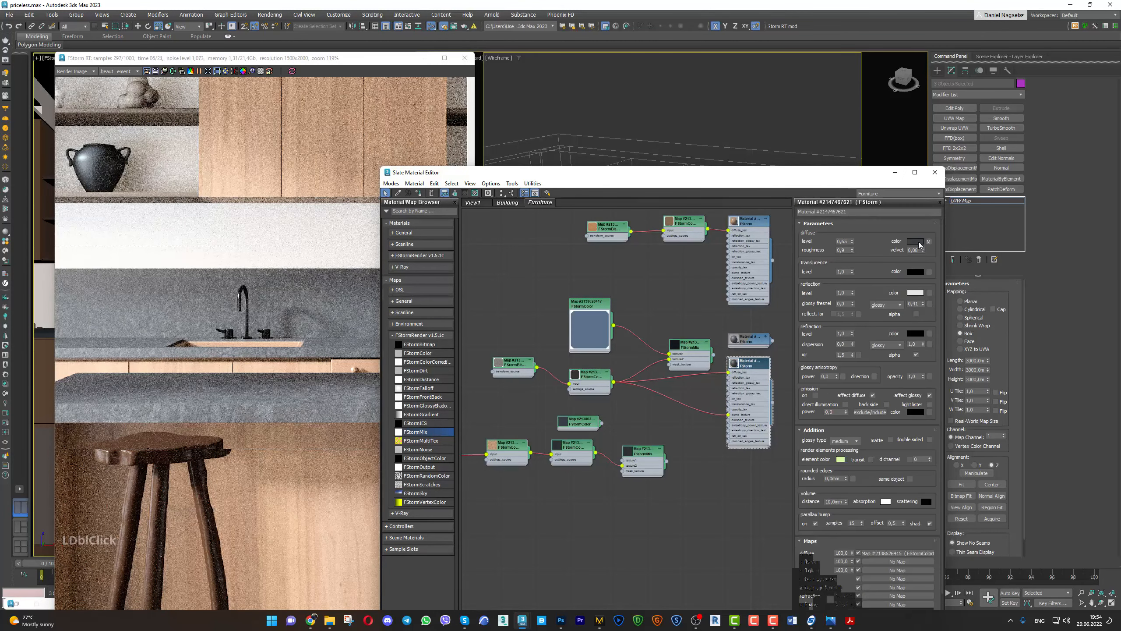
pyautogui.doubleClick(842, 553)
pyautogui.write('90')
pyautogui.press('Return')
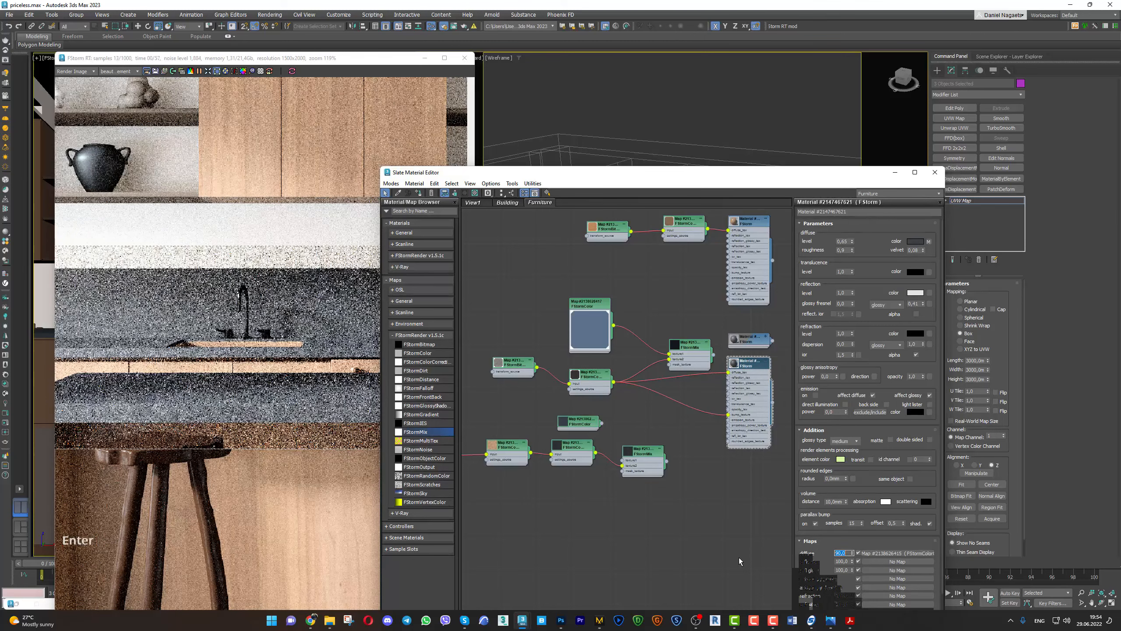
pyautogui.write('590')
pyautogui.press('Return')
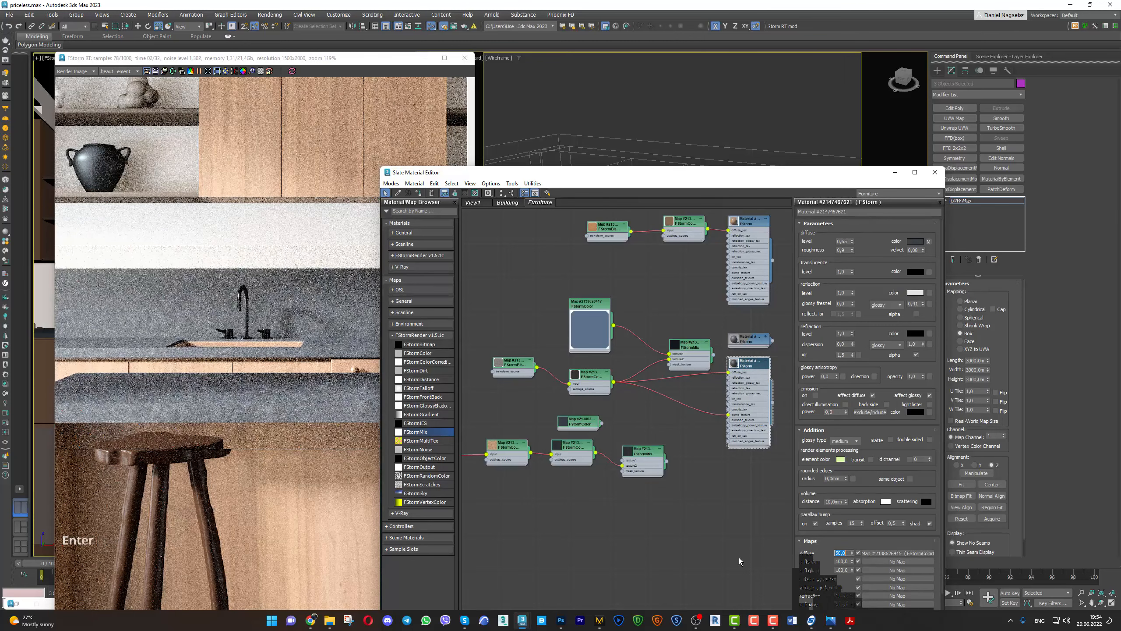
# Set the saturation of the countertop material's dark blue diffuse color to 126 and inspect the stone surface in the render
pyautogui.click(914, 241)
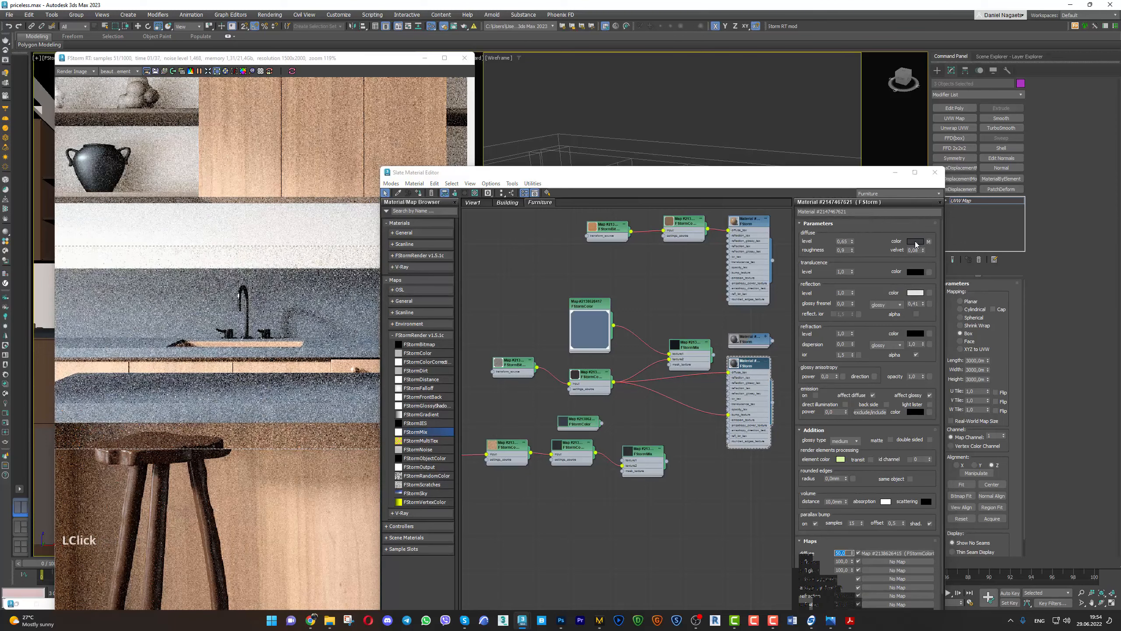
pyautogui.moveTo(843, 187); pyautogui.dragTo(853, 184)
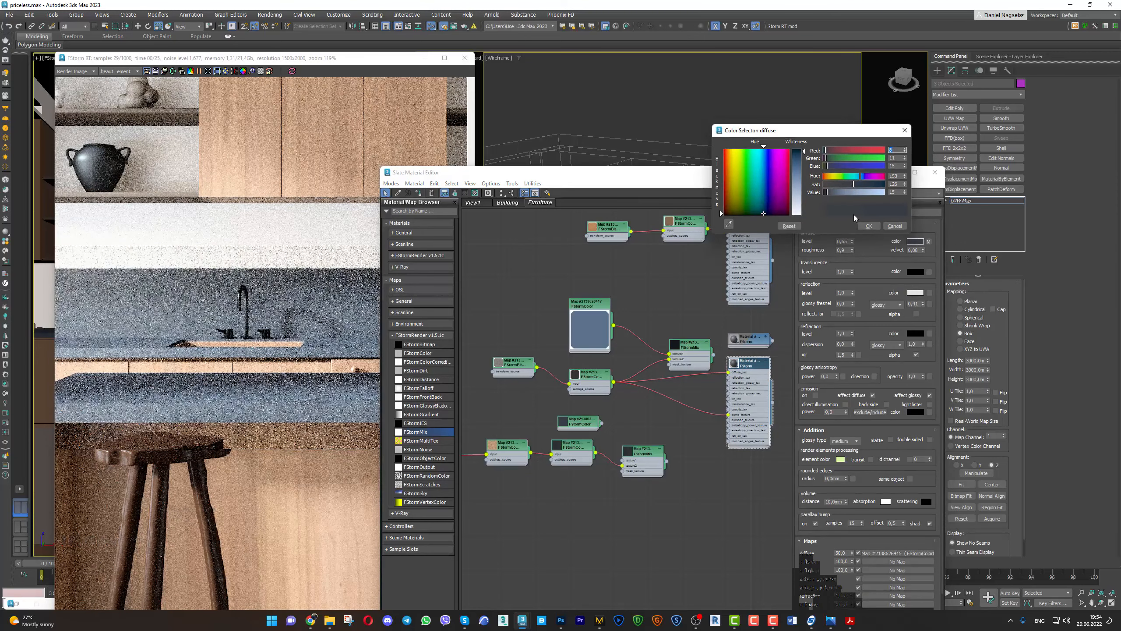
pyautogui.middleClick(369, 403)
pyautogui.scroll(1, 380, 424)
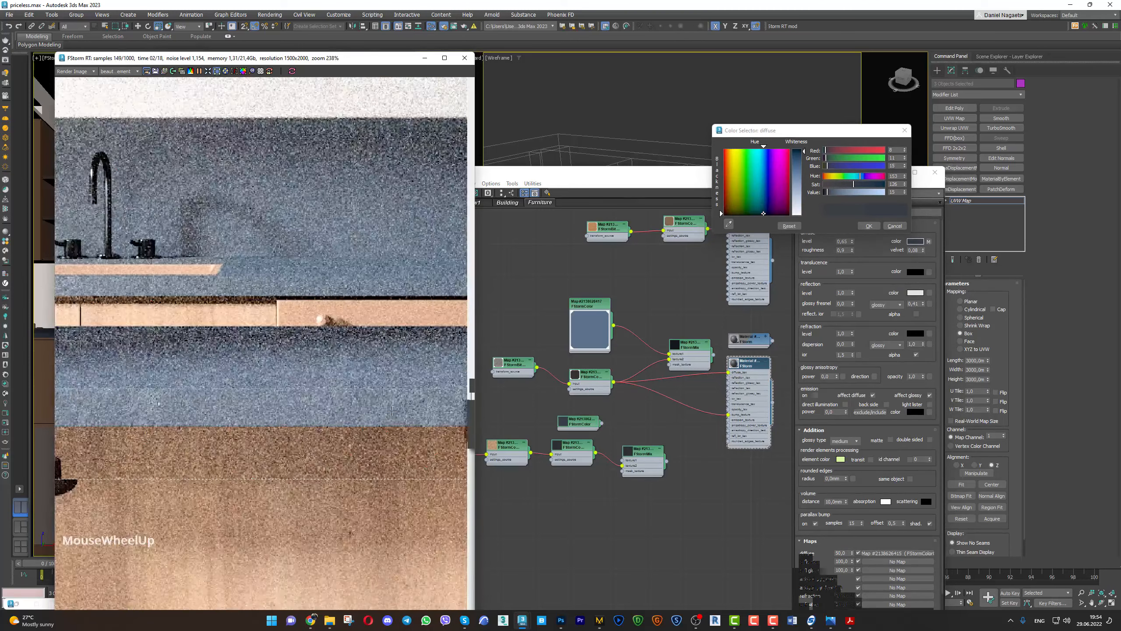
pyautogui.scroll(-3, 397, 455)
pyautogui.scroll(3, 397, 455)
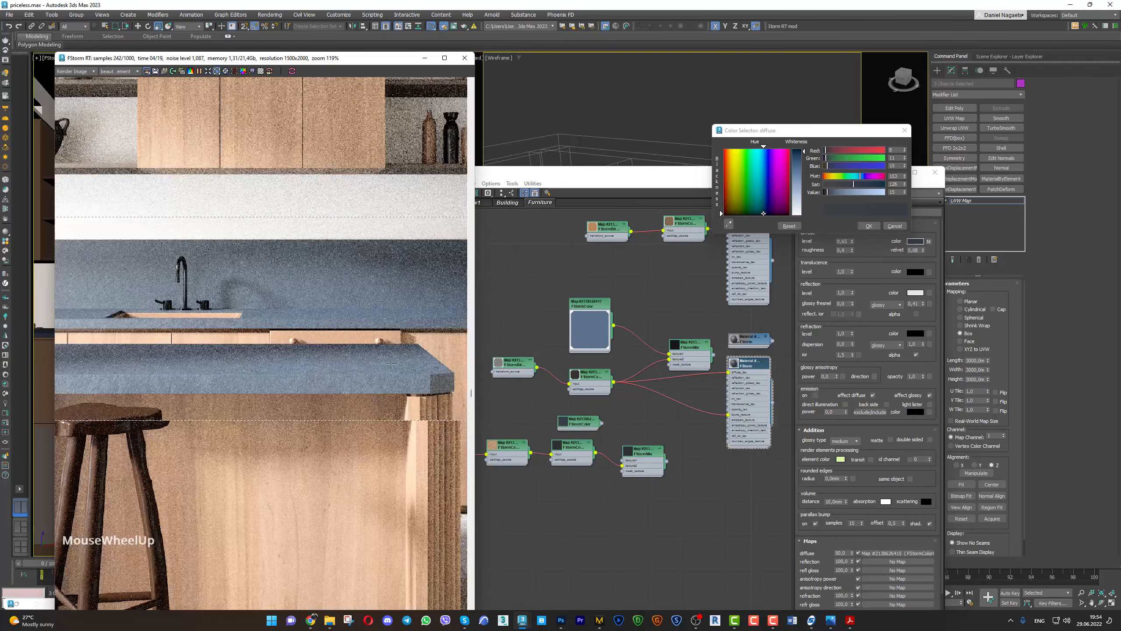
pyautogui.click(867, 225)
# Delete the disconnected FStormMix, its blue FStormColor map and the other unused map nodes around the countertop material
pyautogui.moveTo(716, 375); pyautogui.dragTo(692, 356, button='middle')
pyautogui.scroll(2, 692, 355)
pyautogui.click(619, 326)
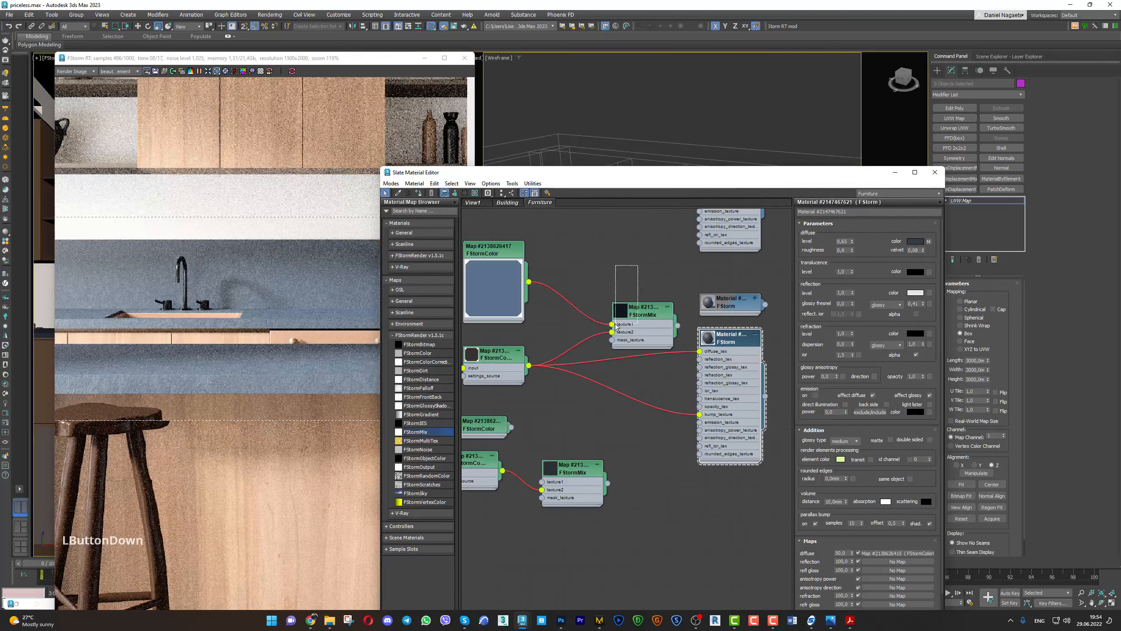
pyautogui.press('Delete')
pyautogui.click(561, 275)
pyautogui.scroll(-3, 579, 366)
pyautogui.moveTo(579, 367); pyautogui.dragTo(695, 358, button='middle')
pyautogui.moveTo(703, 365); pyautogui.dragTo(463, 470)
pyautogui.press('Delete')
pyautogui.moveTo(608, 329); pyautogui.dragTo(533, 323, button='middle')
pyautogui.moveTo(534, 324); pyautogui.dragTo(592, 325)
pyautogui.scroll(3, 738, 322)
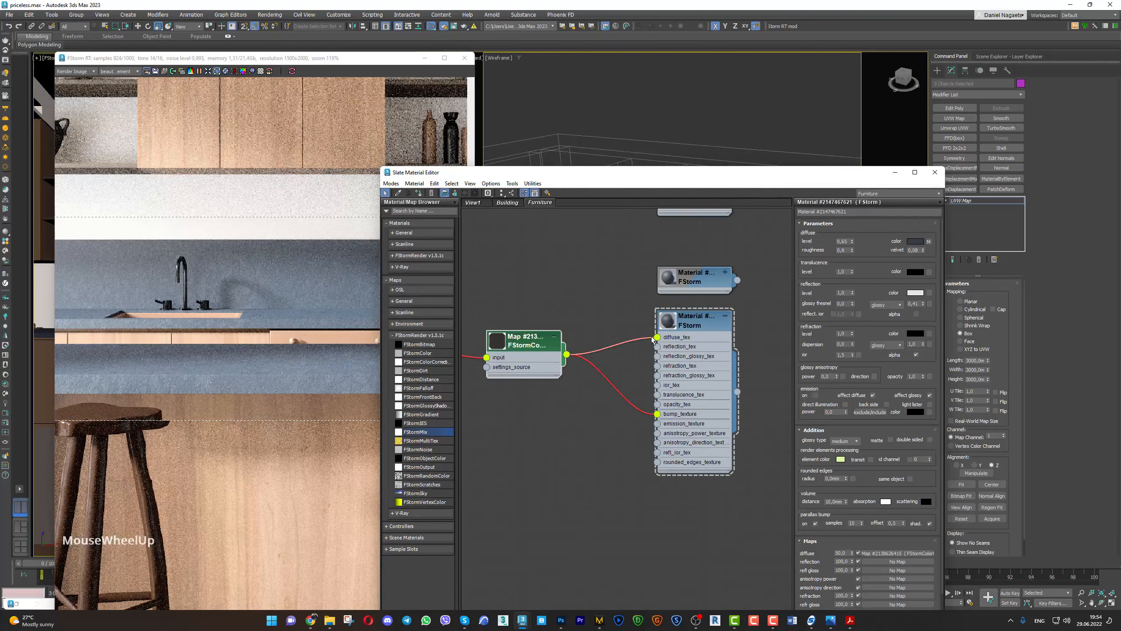
# Set the diffuse map amount of the countertop material to 70
pyautogui.scroll(2, 273, 383)
pyautogui.moveTo(602, 375); pyautogui.dragTo(690, 367, button='middle')
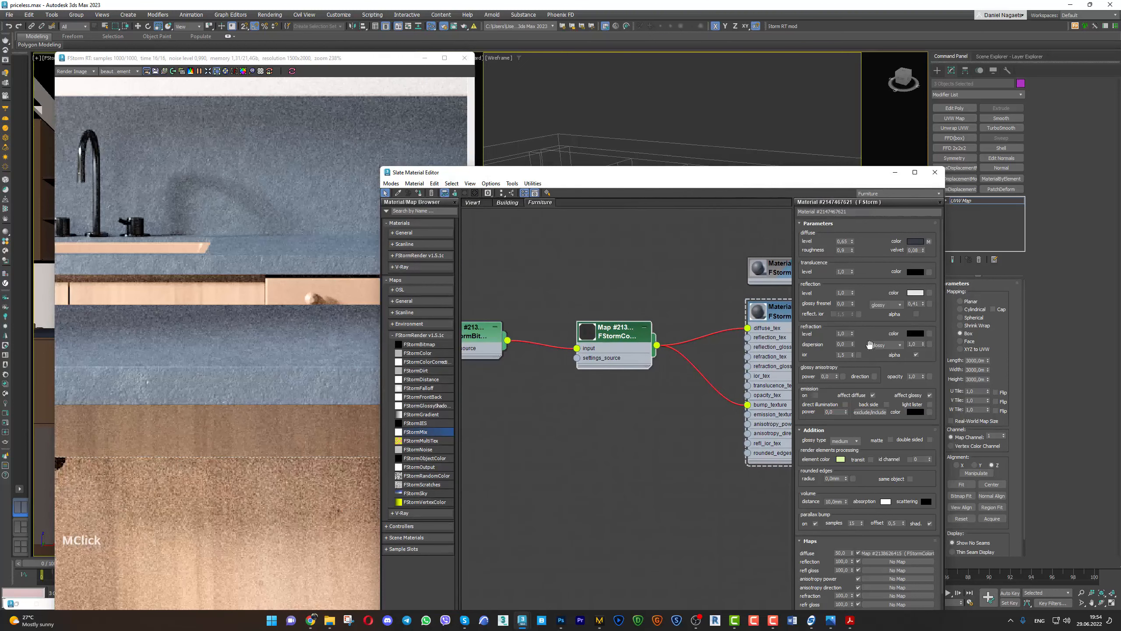
pyautogui.click(842, 553)
pyautogui.write('70')
pyautogui.press('Return')
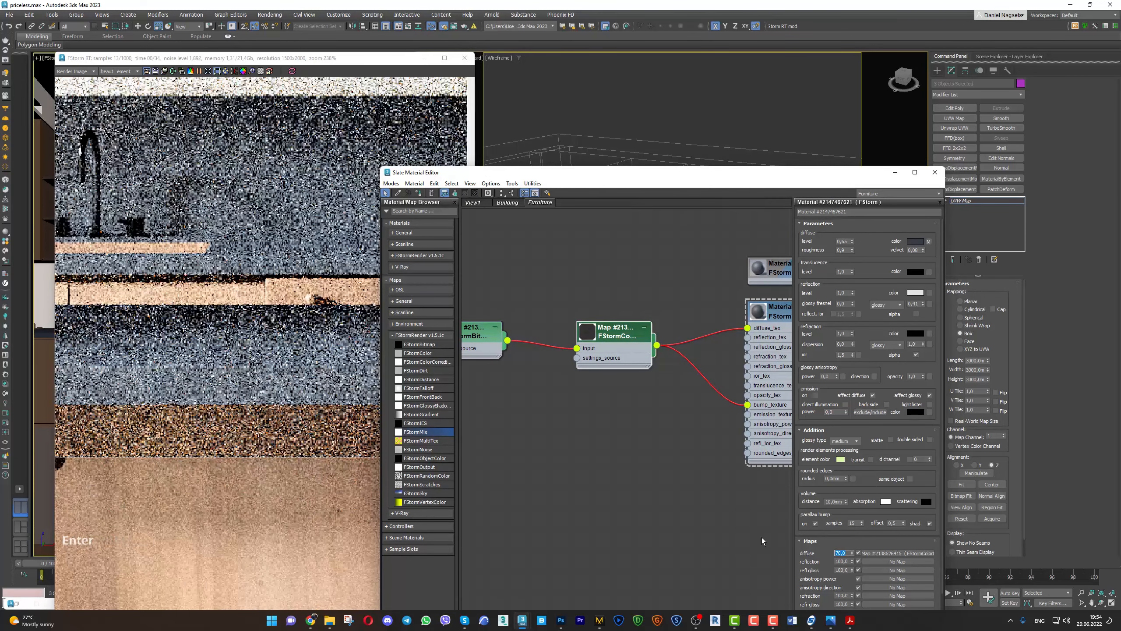
# Raise the contrast of the stone texture's FStormColorCorrection map to 0.75 and inspect the countertop in the render
pyautogui.doubleClick(615, 332)
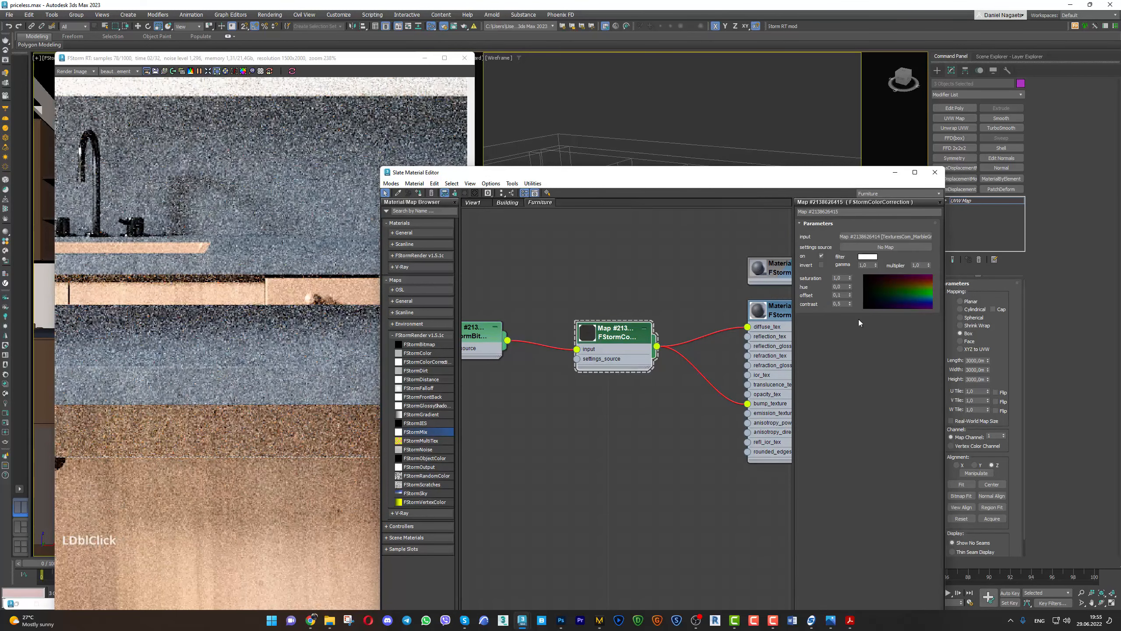
pyautogui.click(849, 302)
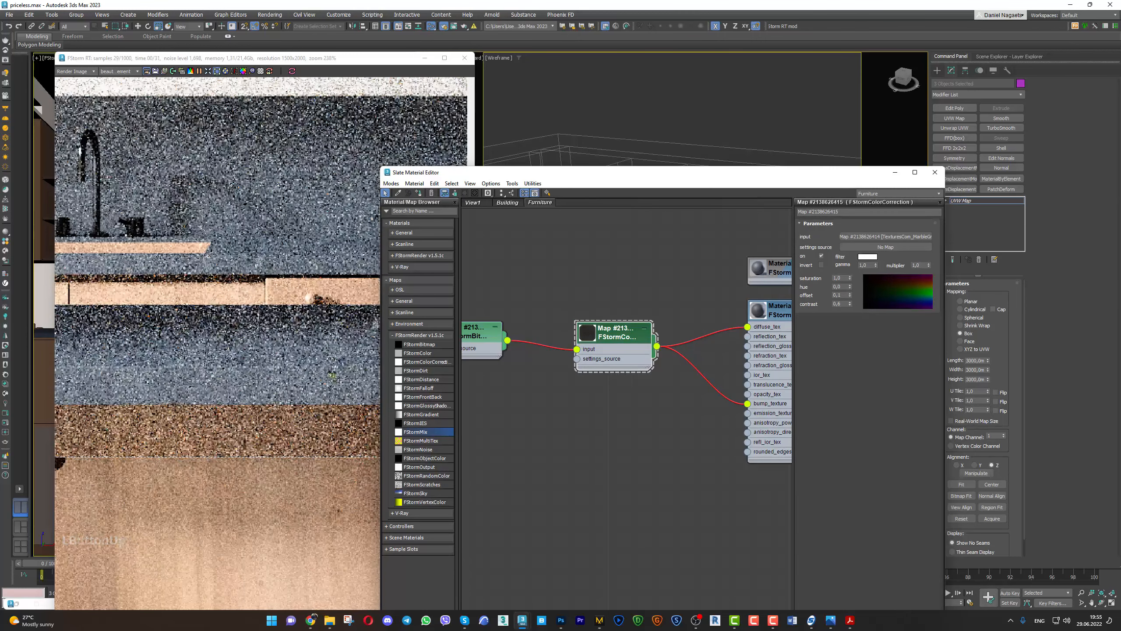
pyautogui.scroll(-1, 229, 397)
pyautogui.moveTo(849, 305); pyautogui.dragTo(850, 297)
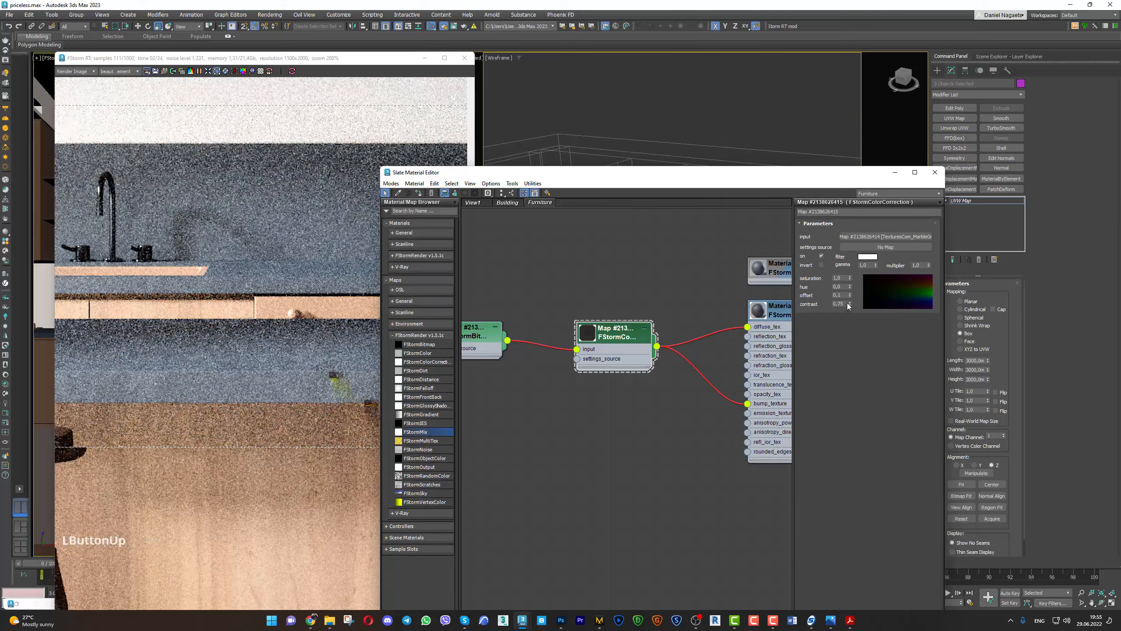
pyautogui.scroll(-2, 260, 344)
pyautogui.scroll(-5, 314, 383)
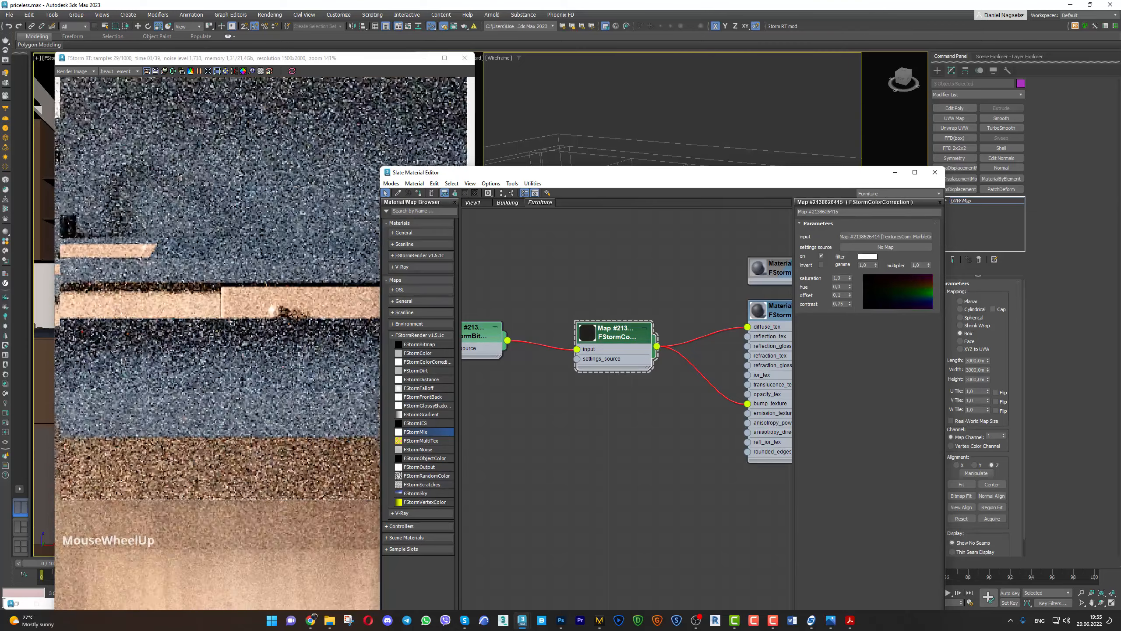
pyautogui.scroll(5, 319, 402)
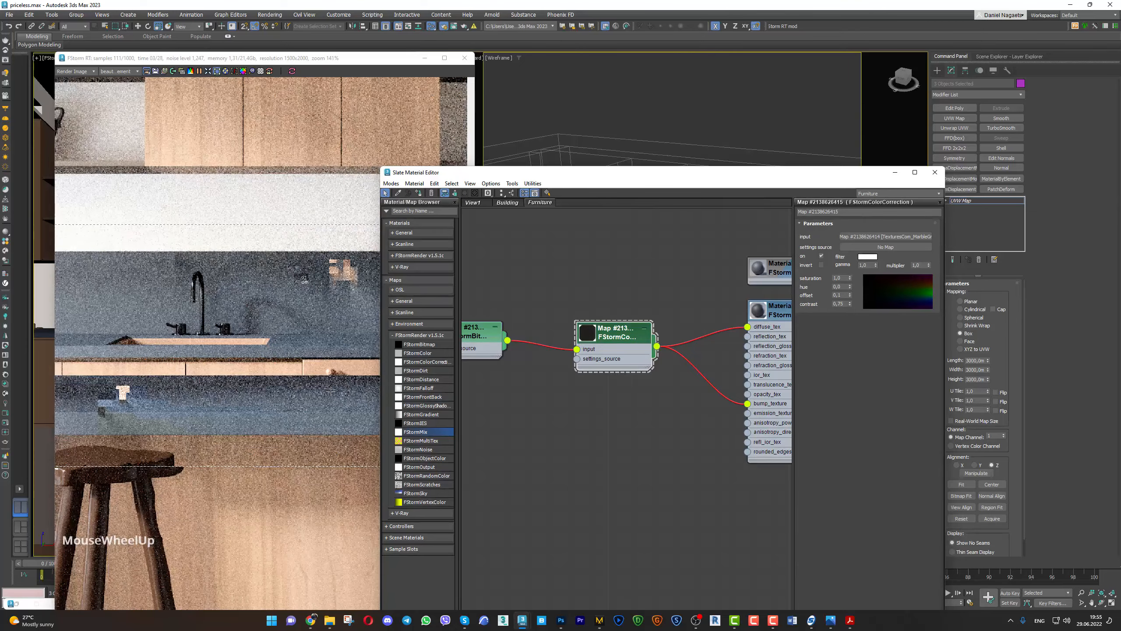
# Set the color correction map's offset to 0.18 and inspect the whole kitchen in the render
pyautogui.moveTo(850, 296); pyautogui.dragTo(851, 292)
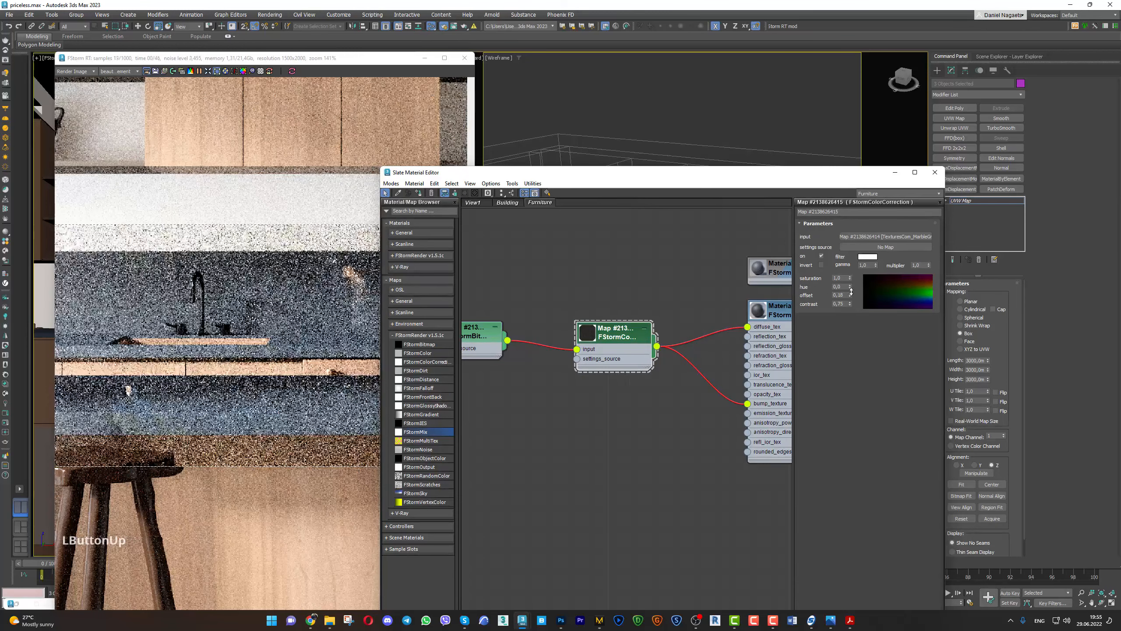
pyautogui.scroll(-4, 303, 391)
pyautogui.moveTo(337, 391); pyautogui.dragTo(249, 387, button='middle')
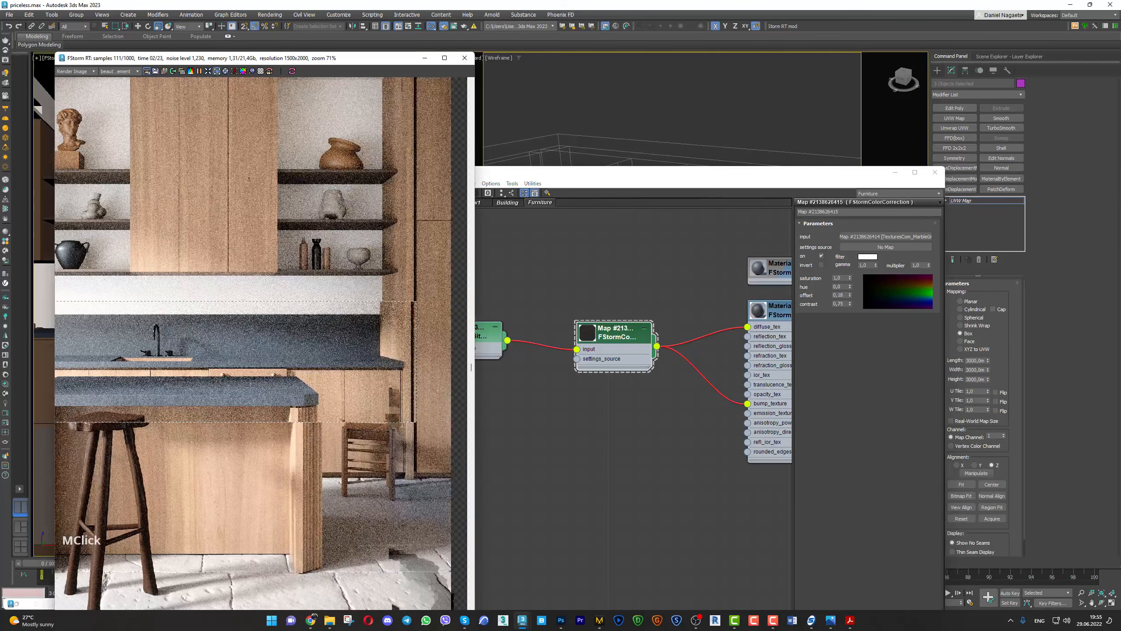
pyautogui.moveTo(182, 406); pyautogui.dragTo(279, 402, button='middle')
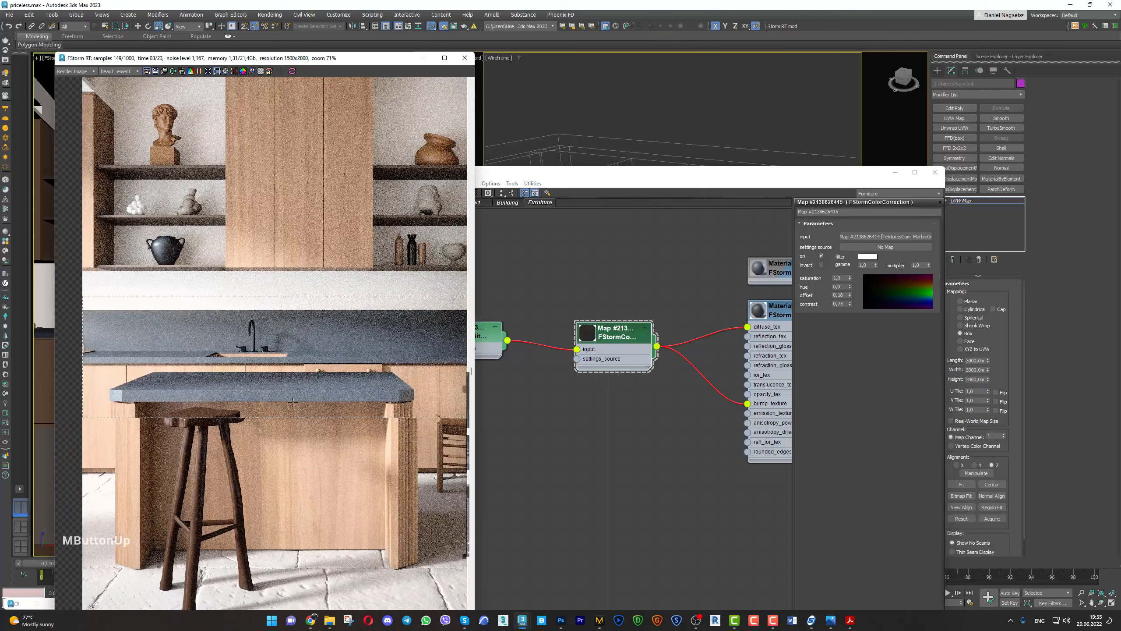
# Set the saturation of the countertop material's diffuse color to 154 and inspect the tinted stone in the render
pyautogui.click(775, 311)
pyautogui.moveTo(688, 346); pyautogui.dragTo(578, 341, button='middle')
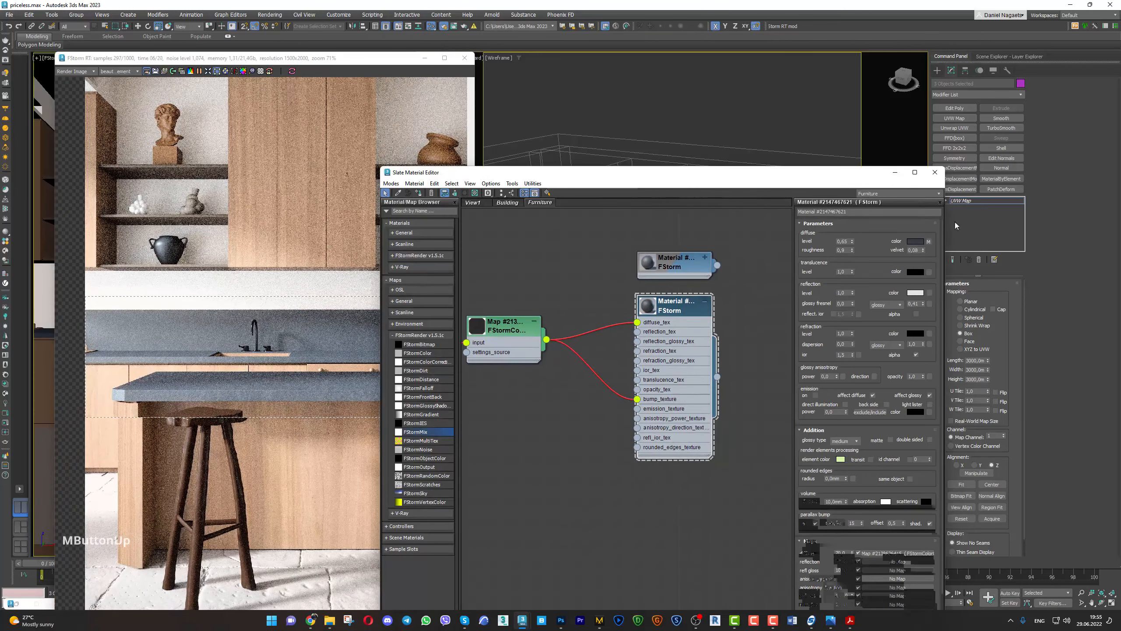
pyautogui.click(919, 243)
pyautogui.moveTo(851, 188); pyautogui.dragTo(864, 186)
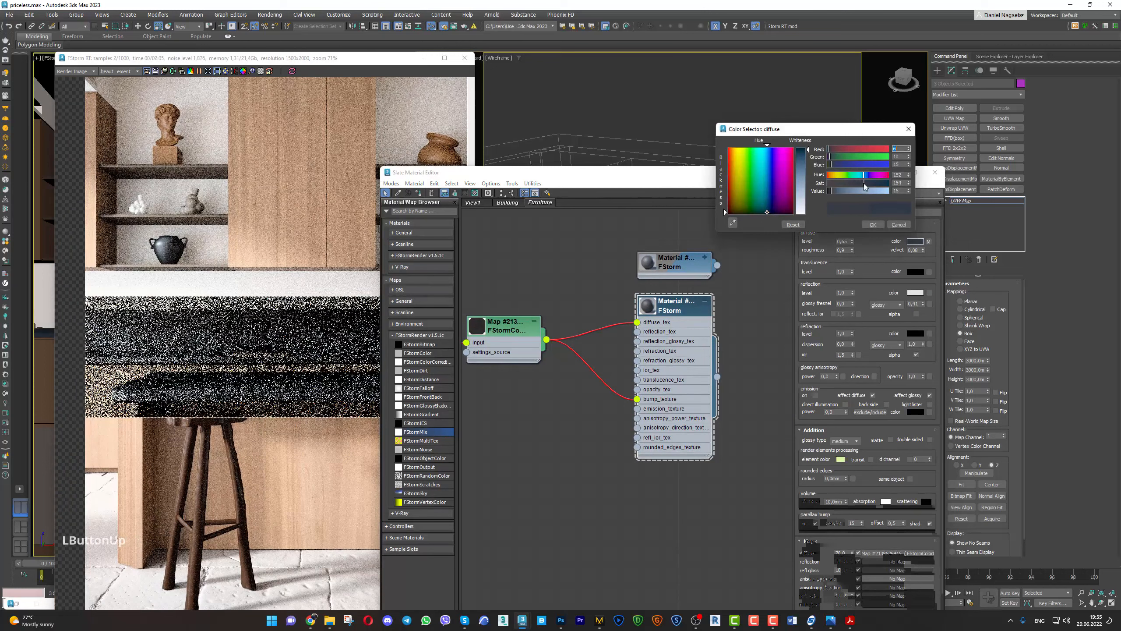
pyautogui.scroll(3, 314, 377)
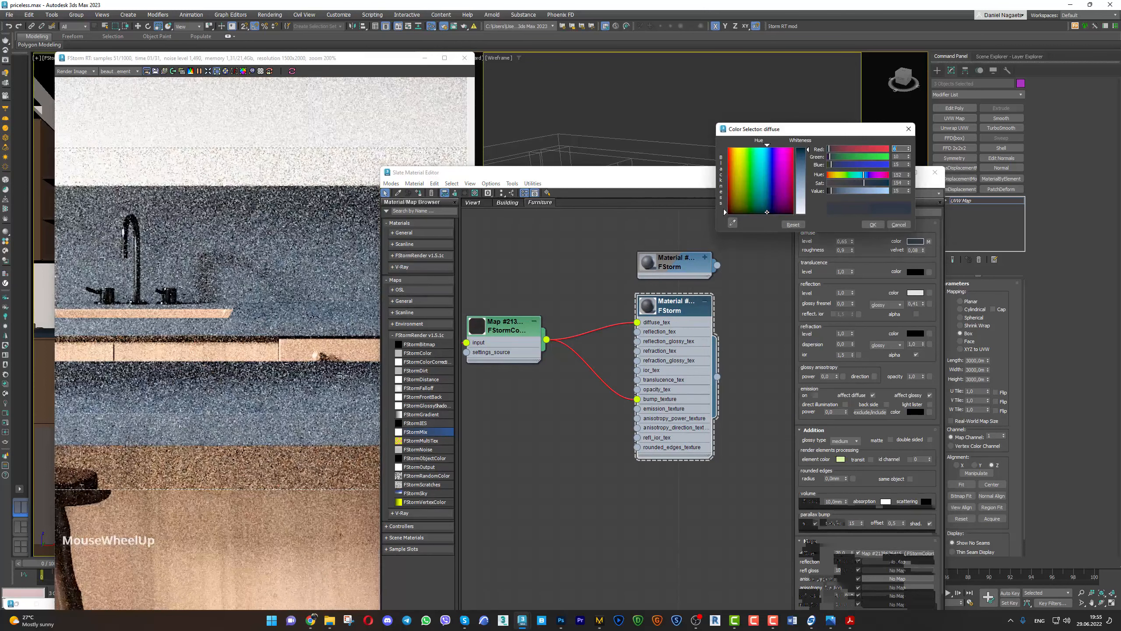
pyautogui.moveTo(356, 372); pyautogui.dragTo(324, 370, button='middle')
pyautogui.scroll(-4, 344, 375)
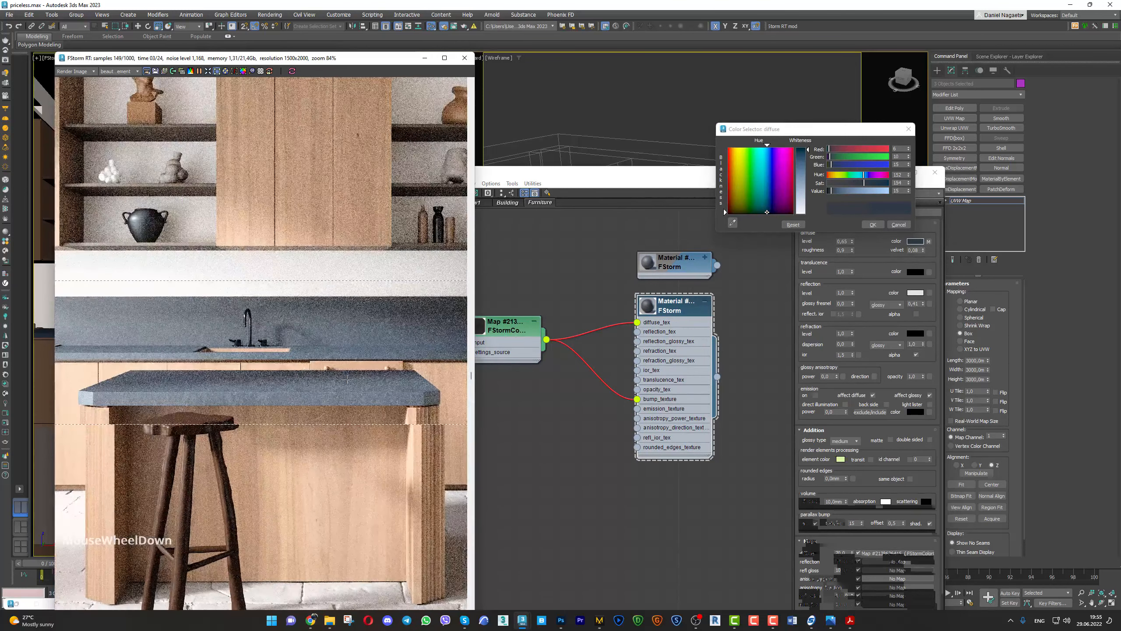
pyautogui.scroll(3, 375, 365)
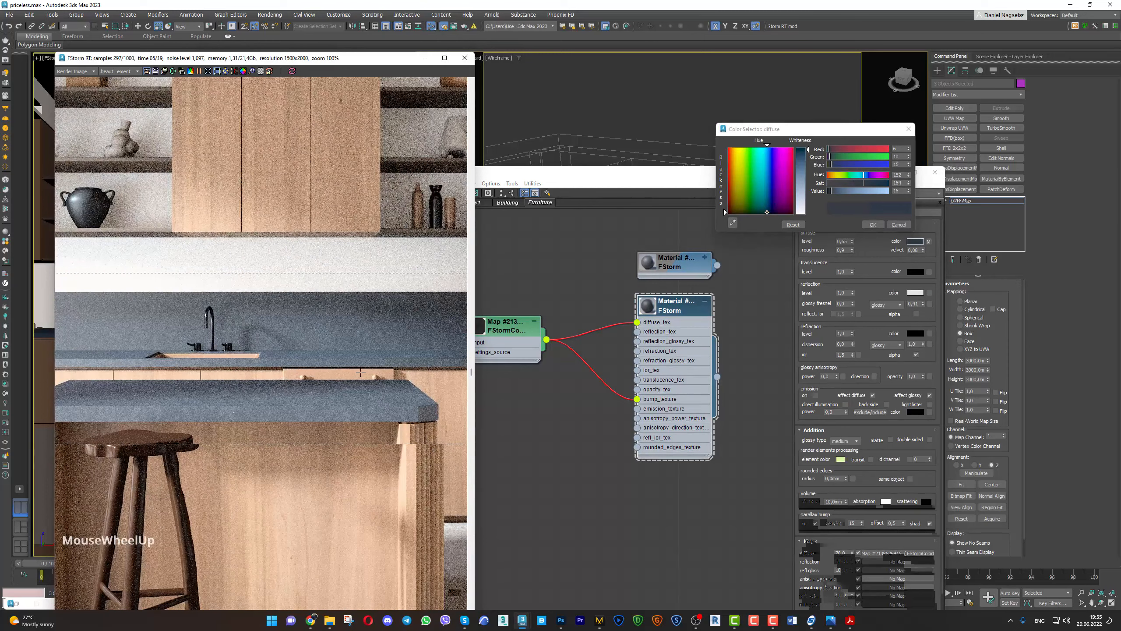
# Inspect the tinted countertop and backsplash in the render and accept the new diffuse color
pyautogui.scroll(3, 370, 395)
pyautogui.scroll(-3, 375, 419)
pyautogui.scroll(-3, 380, 440)
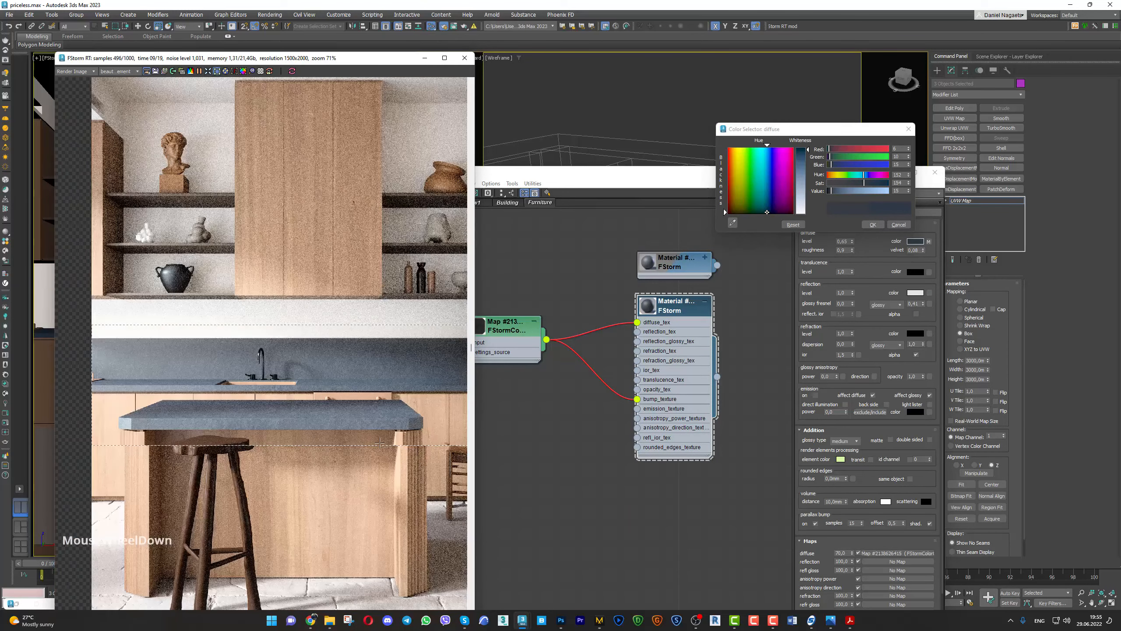
pyautogui.scroll(5, 376, 392)
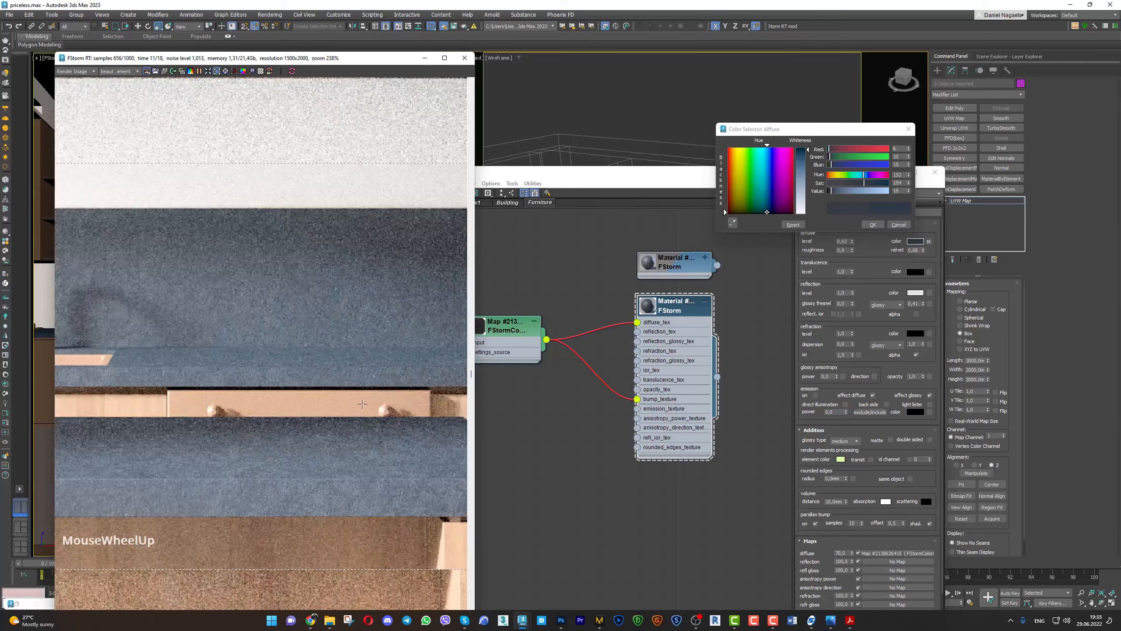
pyautogui.scroll(-2, 360, 416)
pyautogui.click(873, 224)
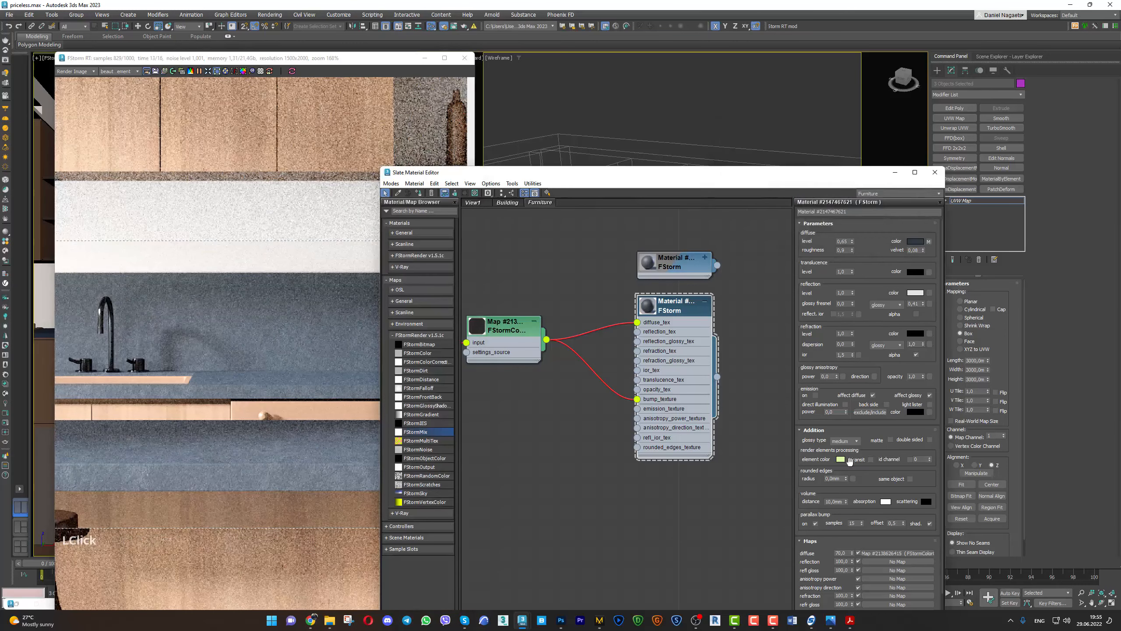
# Set the countertop material's diffuse map amount to 50 and inspect the stone in the render
pyautogui.moveTo(856, 554); pyautogui.dragTo(856, 512)
pyautogui.doubleClick(843, 512)
pyautogui.write('50')
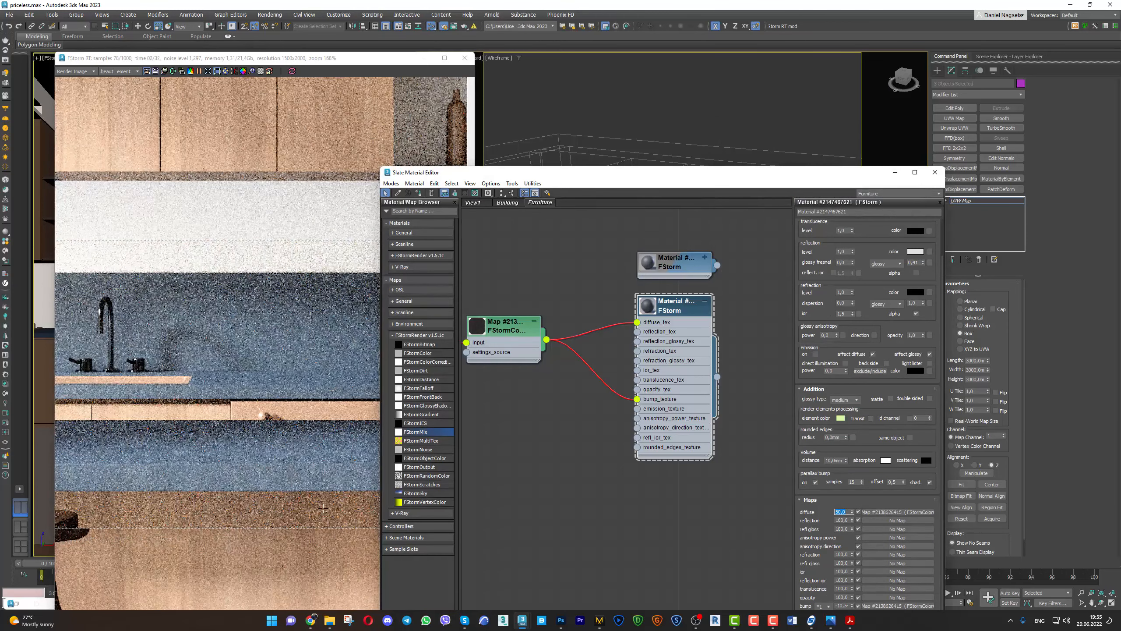
pyautogui.scroll(3, 250, 468)
pyautogui.scroll(-5, 279, 507)
pyautogui.moveTo(225, 510); pyautogui.dragTo(353, 473, button='middle')
pyautogui.scroll(-3, 417, 475)
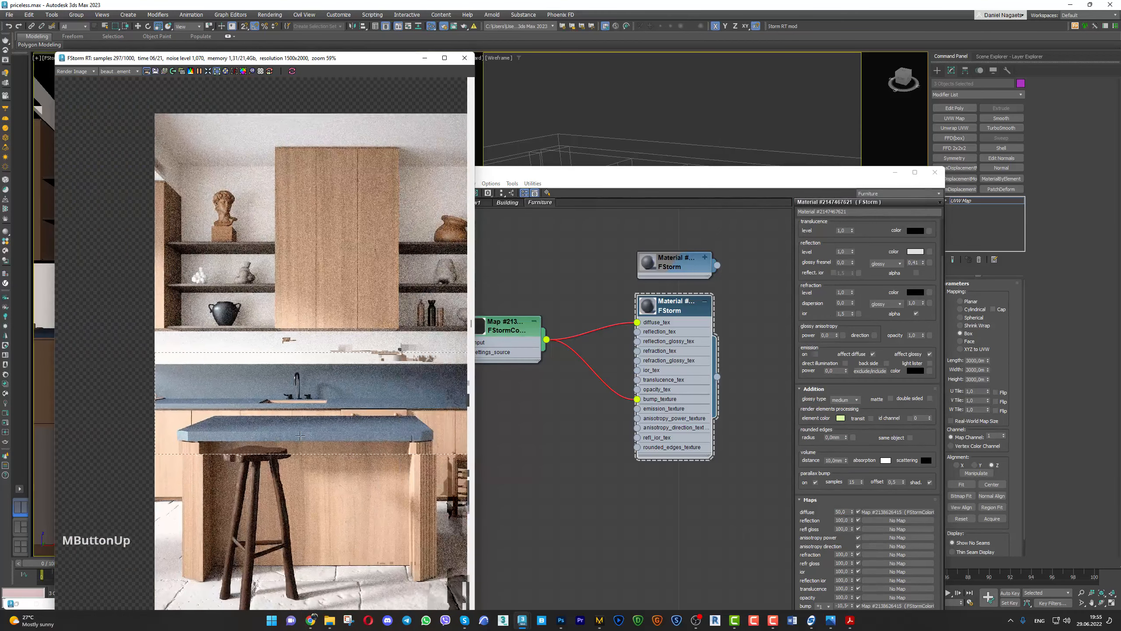
pyautogui.scroll(4, 411, 417)
pyautogui.scroll(2, 337, 463)
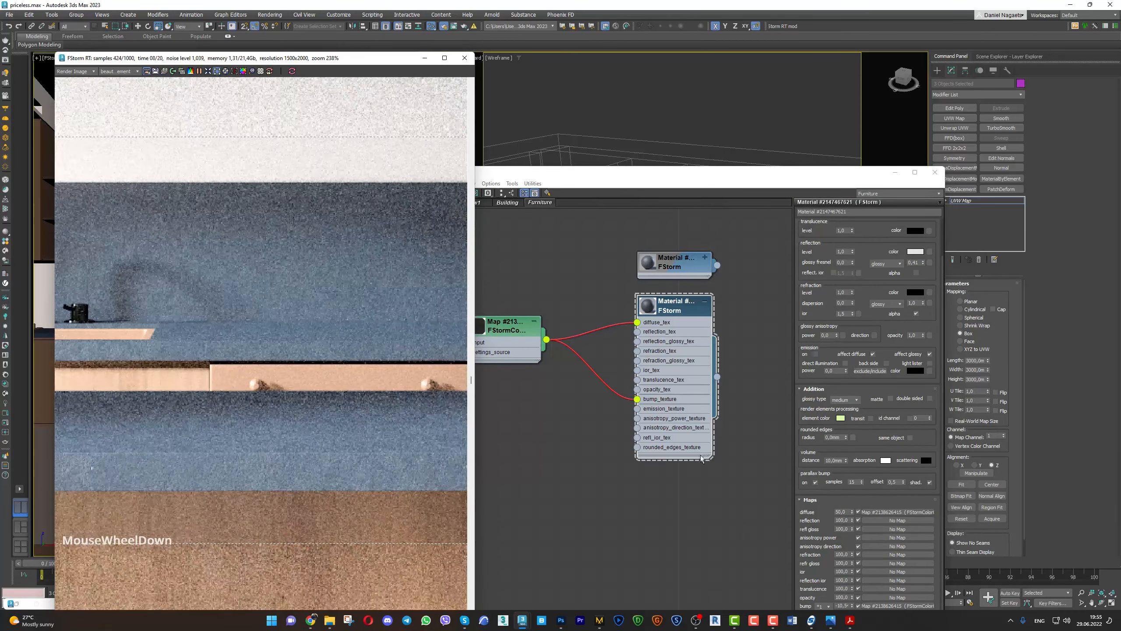
# Set the diffuse map amount to 40 and open the color correction map's parameters
pyautogui.click(842, 511)
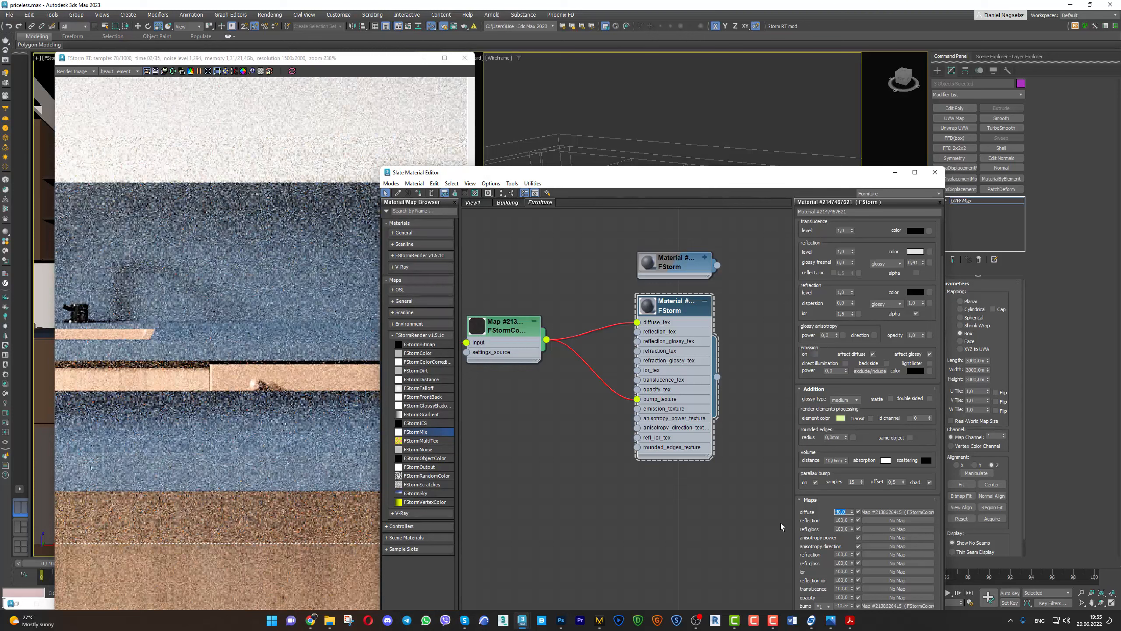
pyautogui.doubleClick(507, 324)
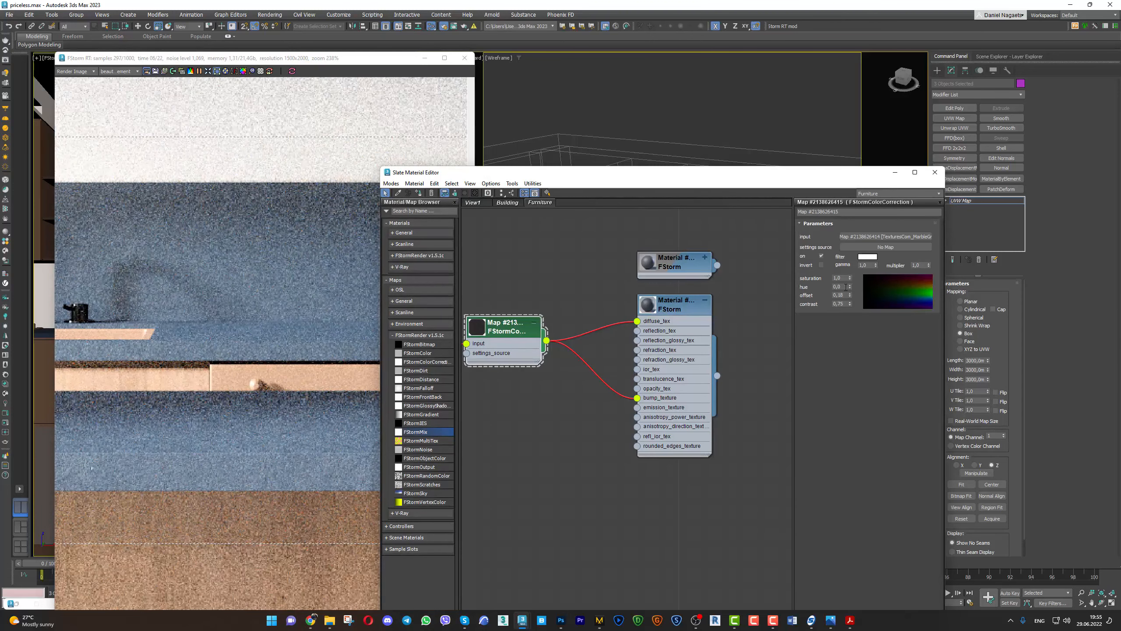
pyautogui.moveTo(528, 471); pyautogui.dragTo(554, 472, button='middle')
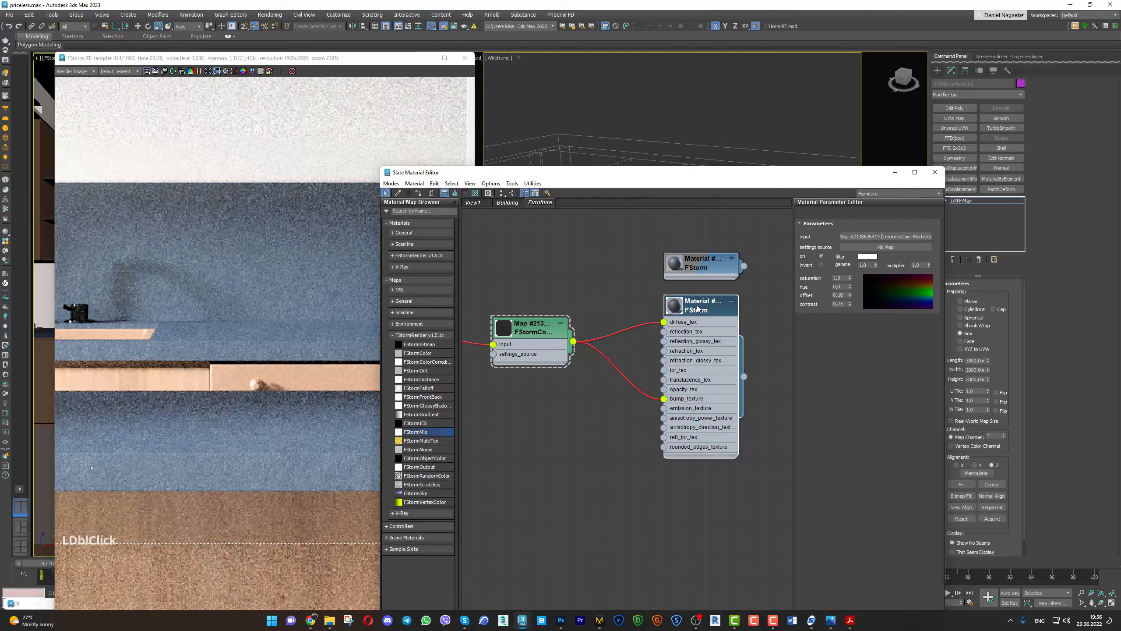
# Set the countertop material's diffuse map amount to 80 and compare the stone up close and across the whole kitchen in the render
pyautogui.doubleClick(679, 317)
pyautogui.doubleClick(844, 554)
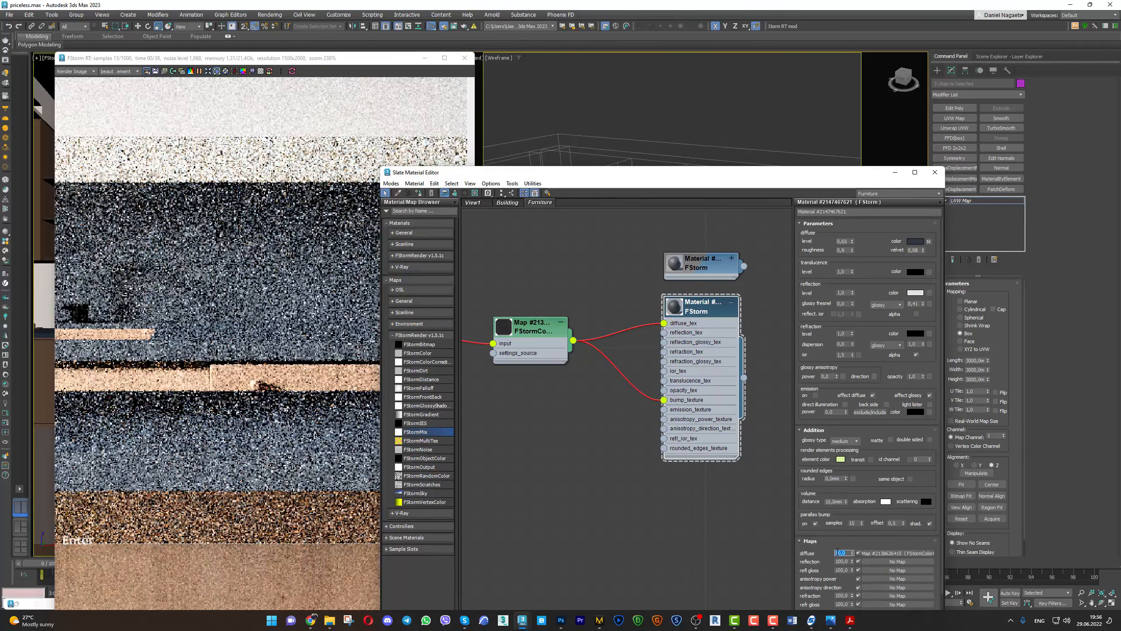
pyautogui.scroll(-5, 344, 596)
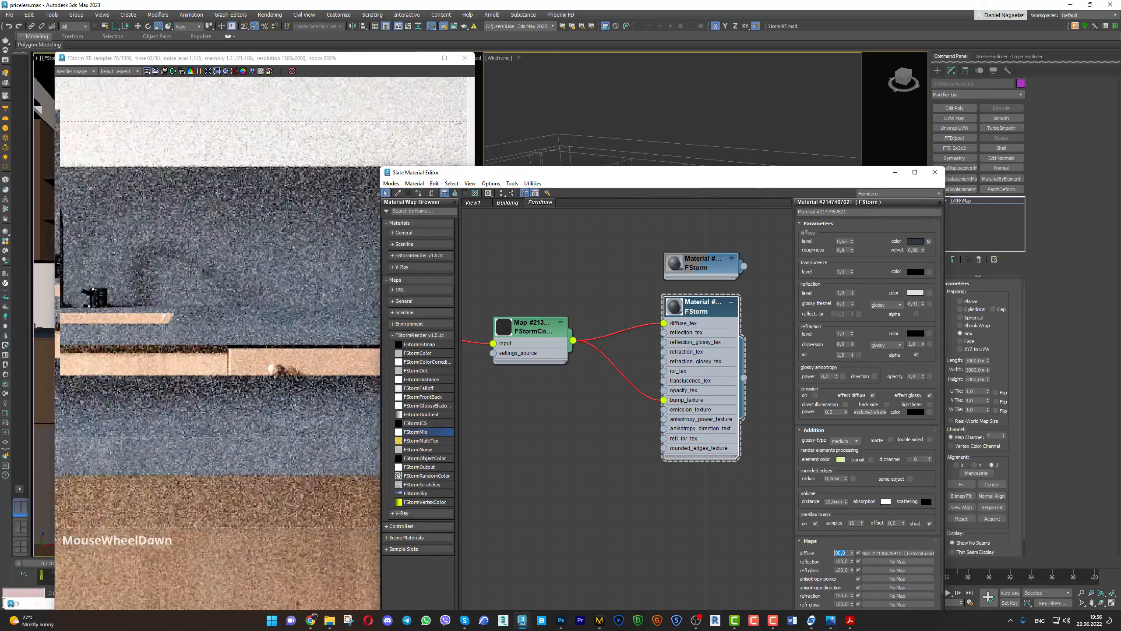
pyautogui.scroll(-3, 323, 472)
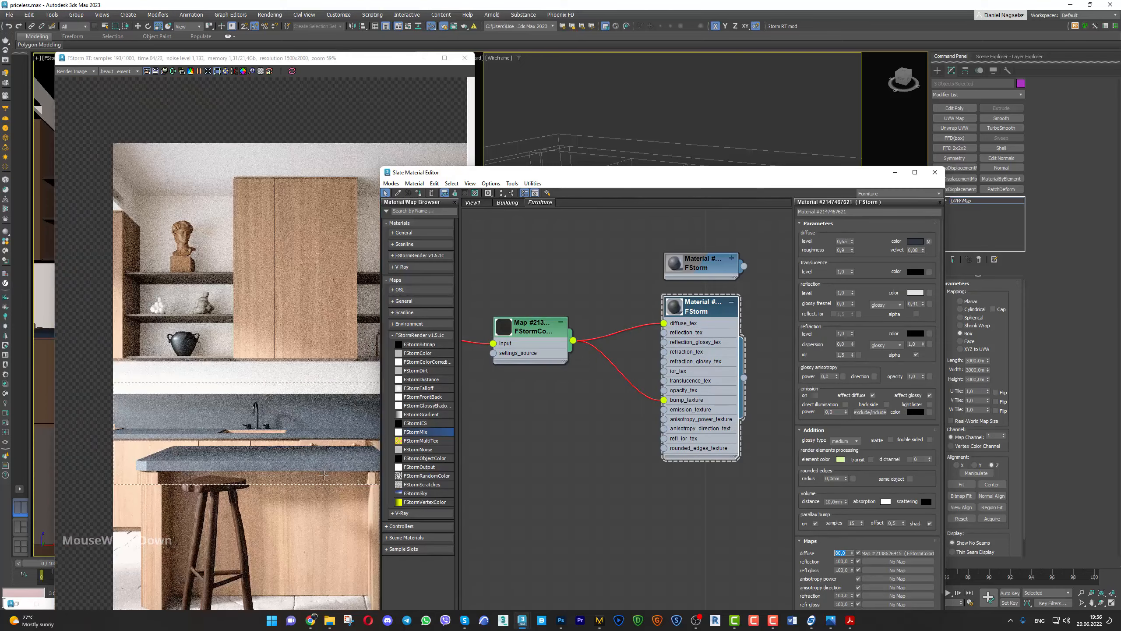
pyautogui.scroll(11, 324, 474)
# Set the FStormColorCorrection map's offset to 0.26 and contrast to 0.85, and inspect the countertop in the render
pyautogui.moveTo(540, 324); pyautogui.dragTo(600, 340, button='middle')
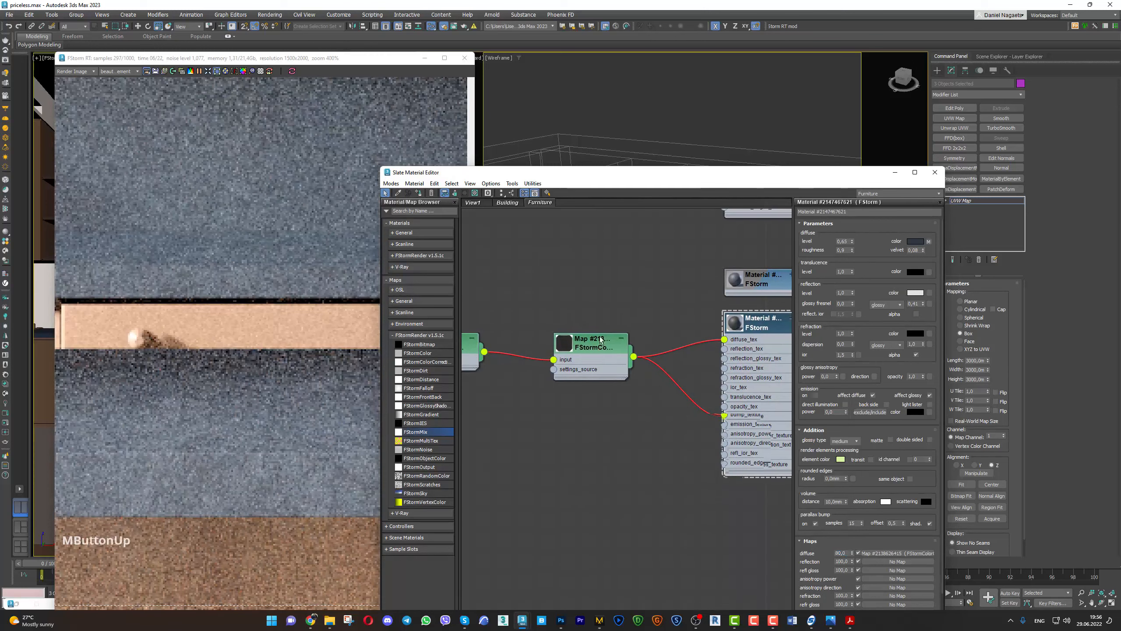
pyautogui.doubleClick(600, 339)
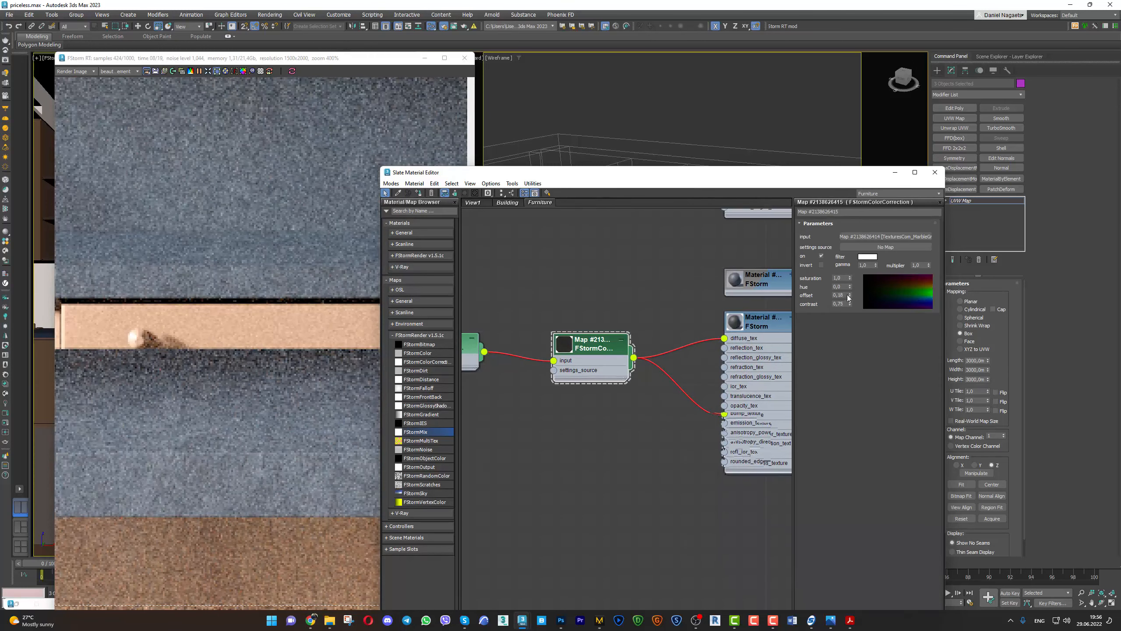
pyautogui.moveTo(849, 303); pyautogui.dragTo(850, 292)
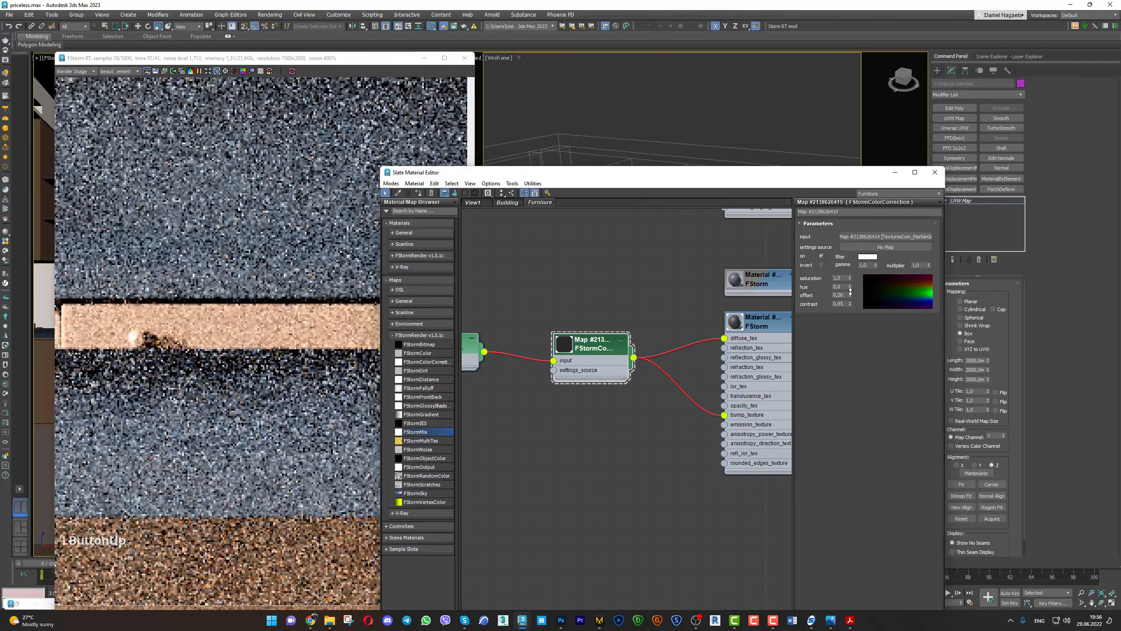
pyautogui.scroll(-2, 274, 418)
pyautogui.scroll(-2, 260, 439)
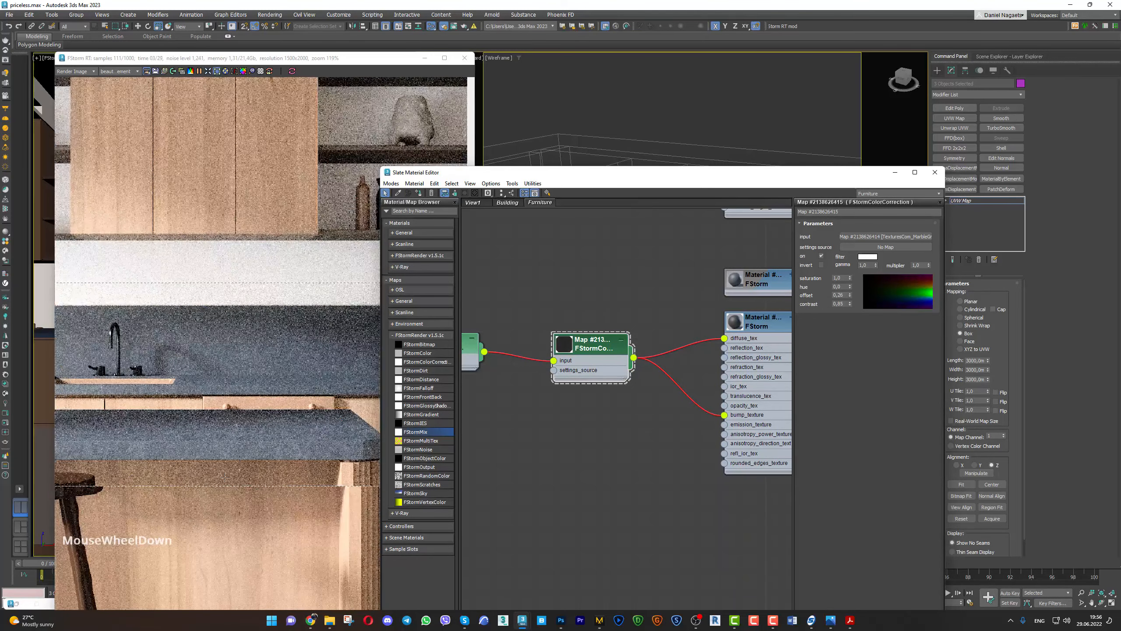
pyautogui.scroll(2, 194, 459)
pyautogui.scroll(-2, 185, 467)
pyautogui.moveTo(785, 324); pyautogui.dragTo(760, 314, button='middle')
pyautogui.scroll(-4, 284, 495)
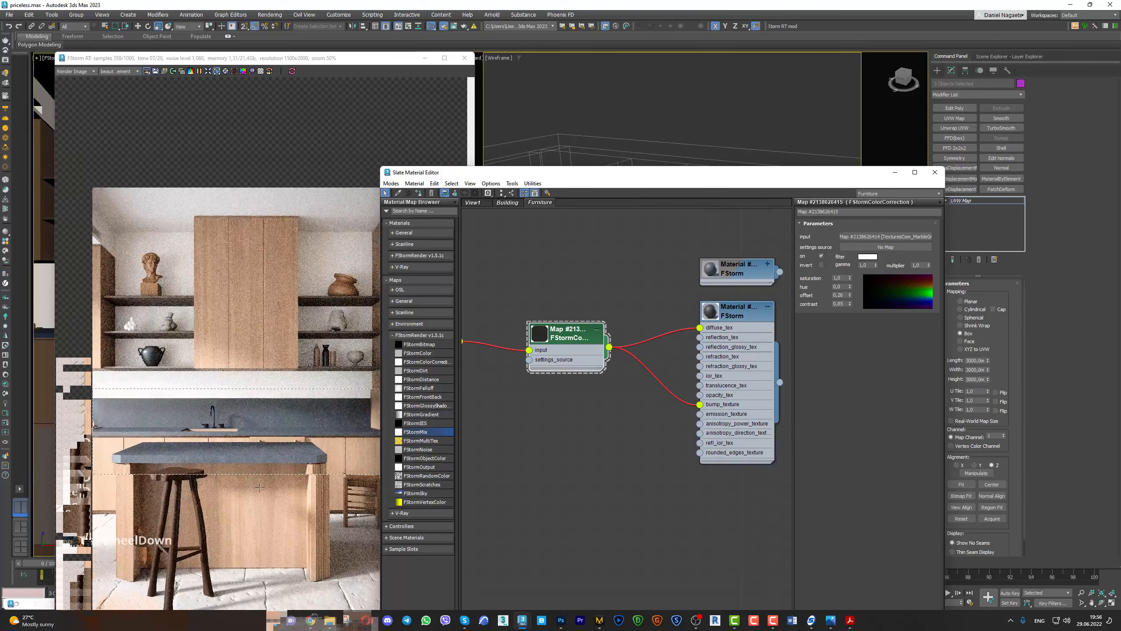
pyautogui.scroll(2, 284, 495)
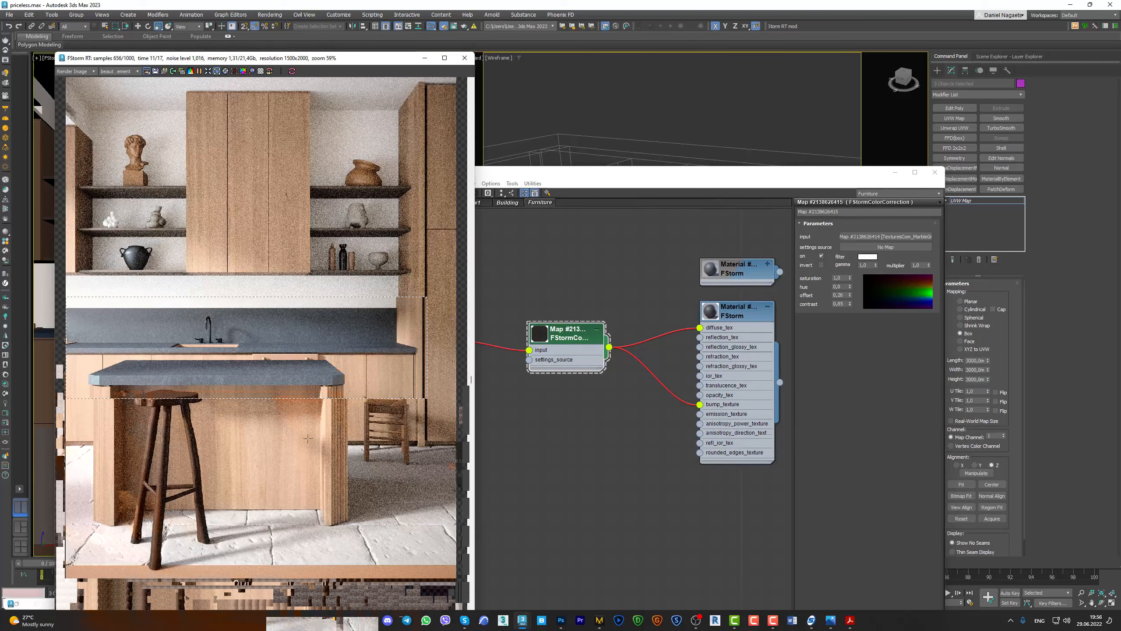
pyautogui.moveTo(247, 393); pyautogui.dragTo(261, 398, button='middle')
# Insert an FStormMix map between the color correction map and the material's diffuse input, using texture1, and rearrange the nodes
pyautogui.moveTo(616, 342); pyautogui.dragTo(675, 353, button='middle')
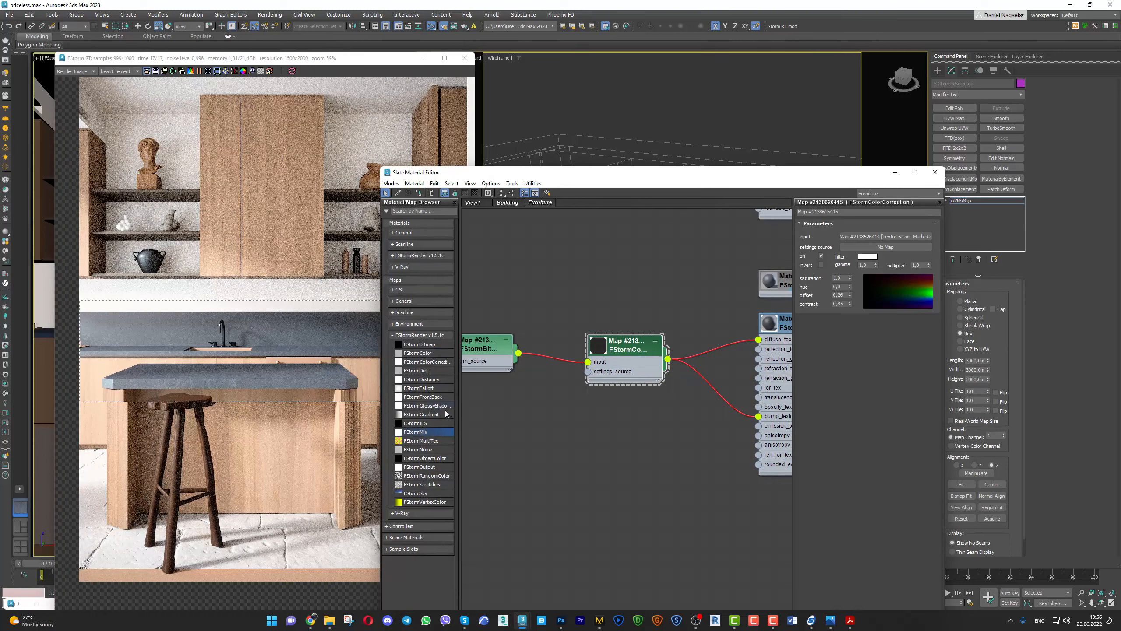
pyautogui.moveTo(439, 429); pyautogui.dragTo(718, 350)
pyautogui.click(733, 355)
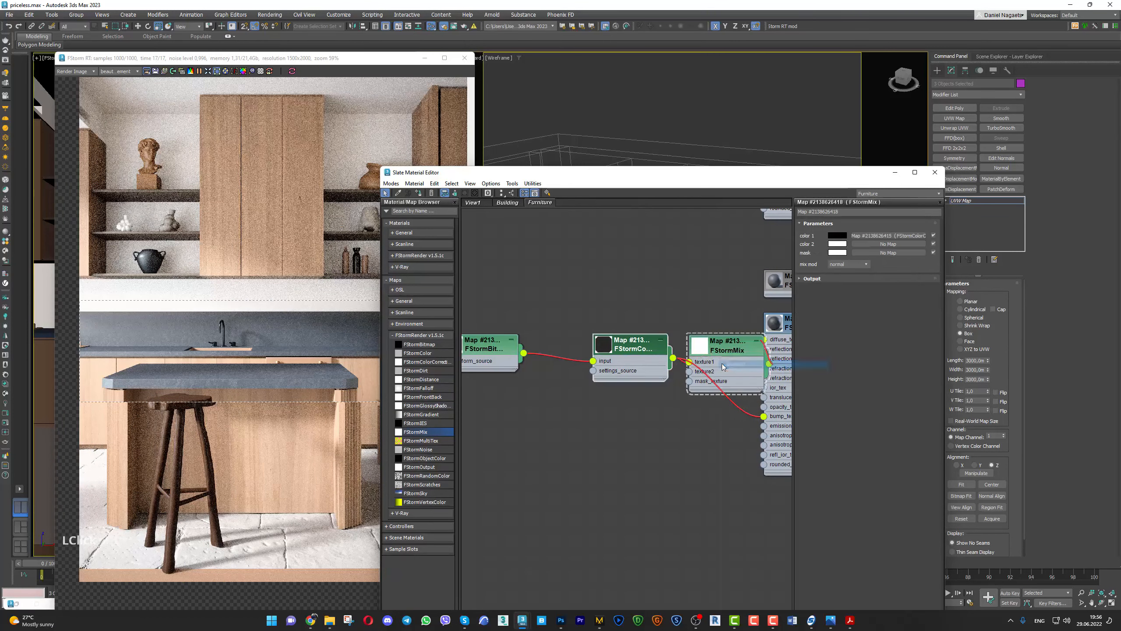
pyautogui.moveTo(631, 345); pyautogui.dragTo(512, 389)
pyautogui.moveTo(690, 375); pyautogui.dragTo(627, 365)
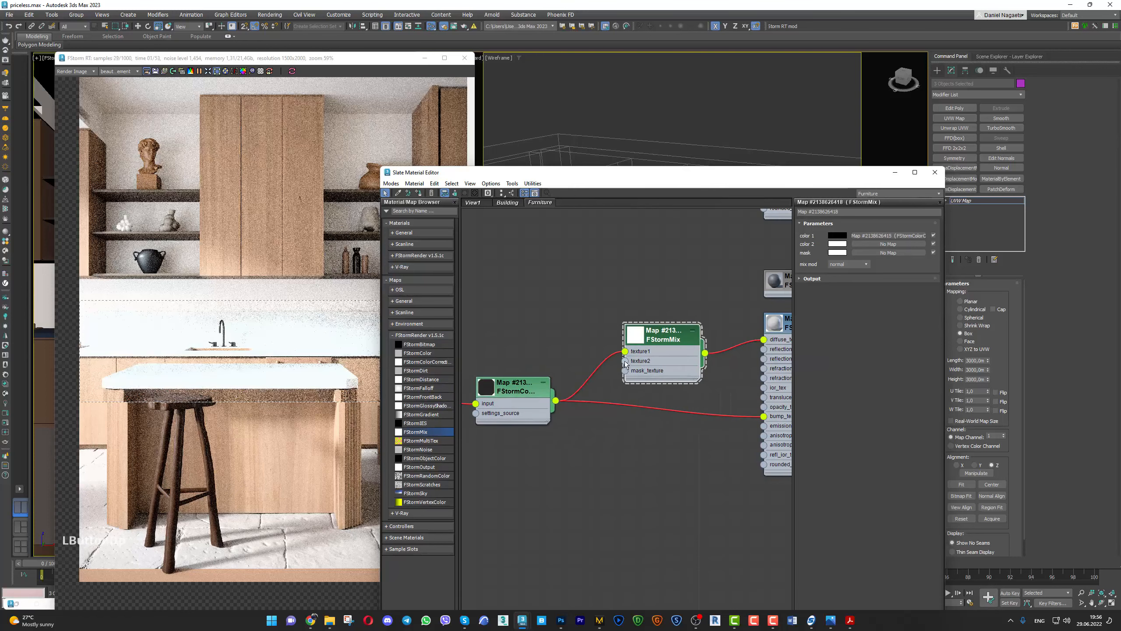
# Add an FStormColor map and connect it to the FStormMix map's texture2 input
pyautogui.moveTo(531, 326); pyautogui.dragTo(532, 327)
pyautogui.click(565, 339)
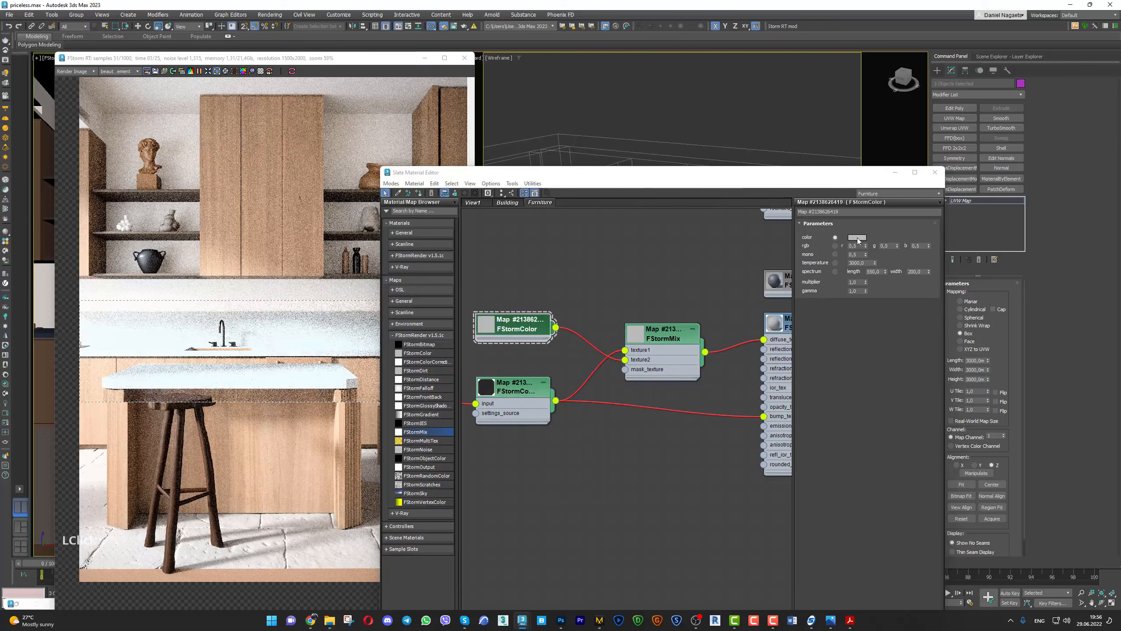
pyautogui.click(856, 238)
pyautogui.click(834, 225)
# Copy the countertop material's dark blue diffuse color into the FStormColor map
pyautogui.moveTo(746, 282); pyautogui.dragTo(643, 279, button='middle')
pyautogui.doubleClick(698, 321)
pyautogui.rightClick(915, 243)
pyautogui.click(935, 248)
pyautogui.click(558, 334)
pyautogui.doubleClick(558, 334)
pyautogui.moveTo(502, 326); pyautogui.dragTo(622, 348, button='middle')
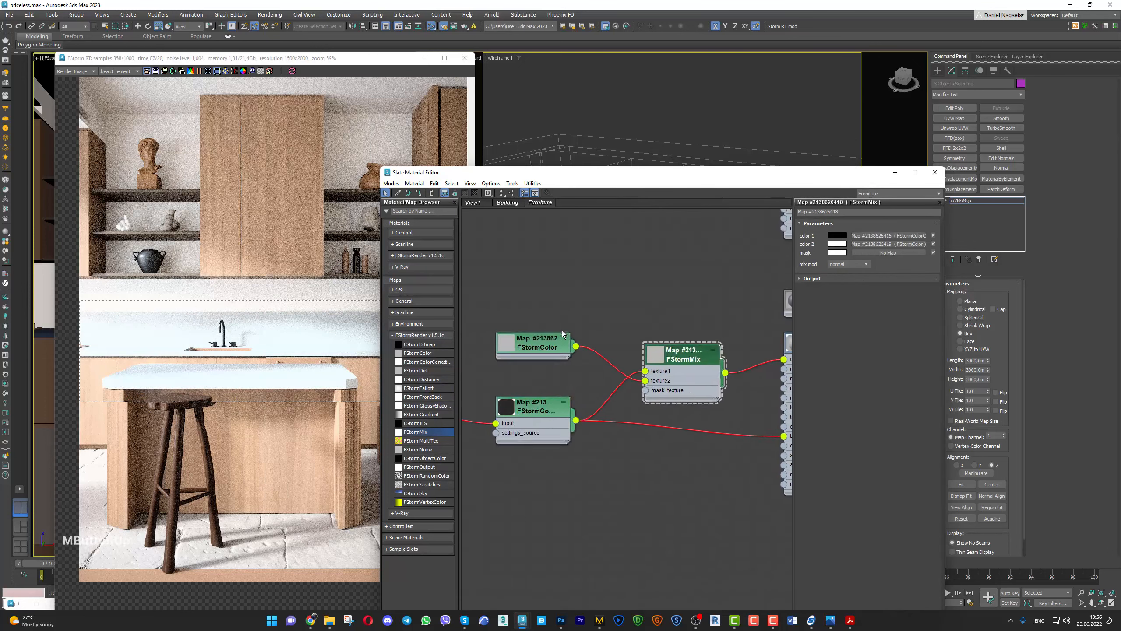
pyautogui.scroll(-2, 523, 322)
pyautogui.doubleClick(538, 343)
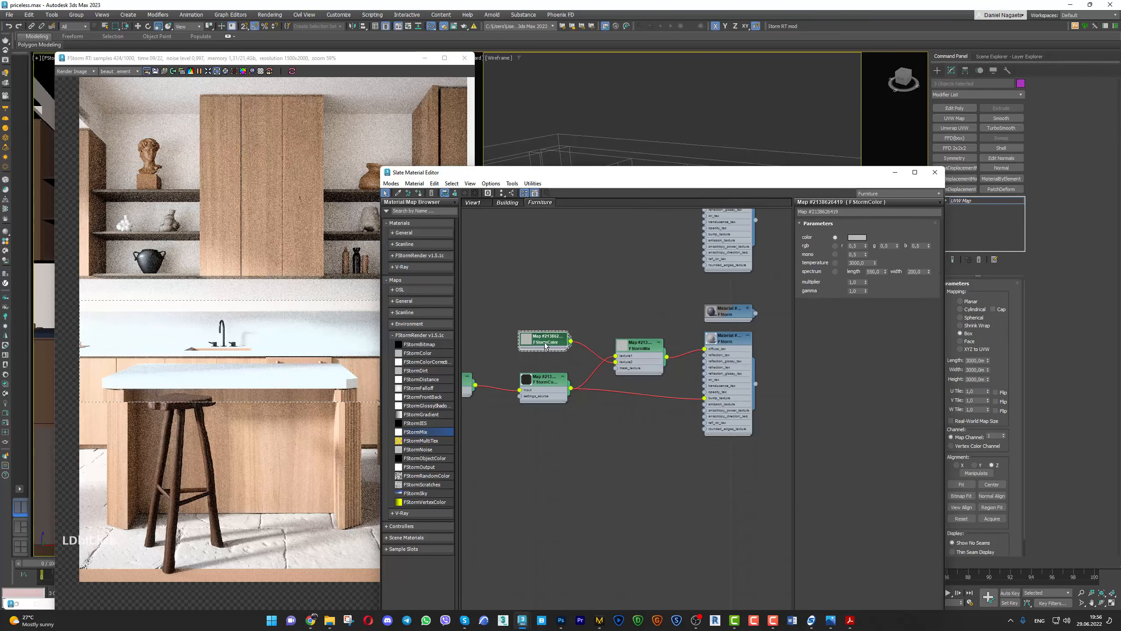
pyautogui.rightClick(852, 237)
pyautogui.click(872, 255)
# Set the FStormMix map's mix mode to addition and check the countertop in the render
pyautogui.click(644, 343)
pyautogui.doubleClick(644, 343)
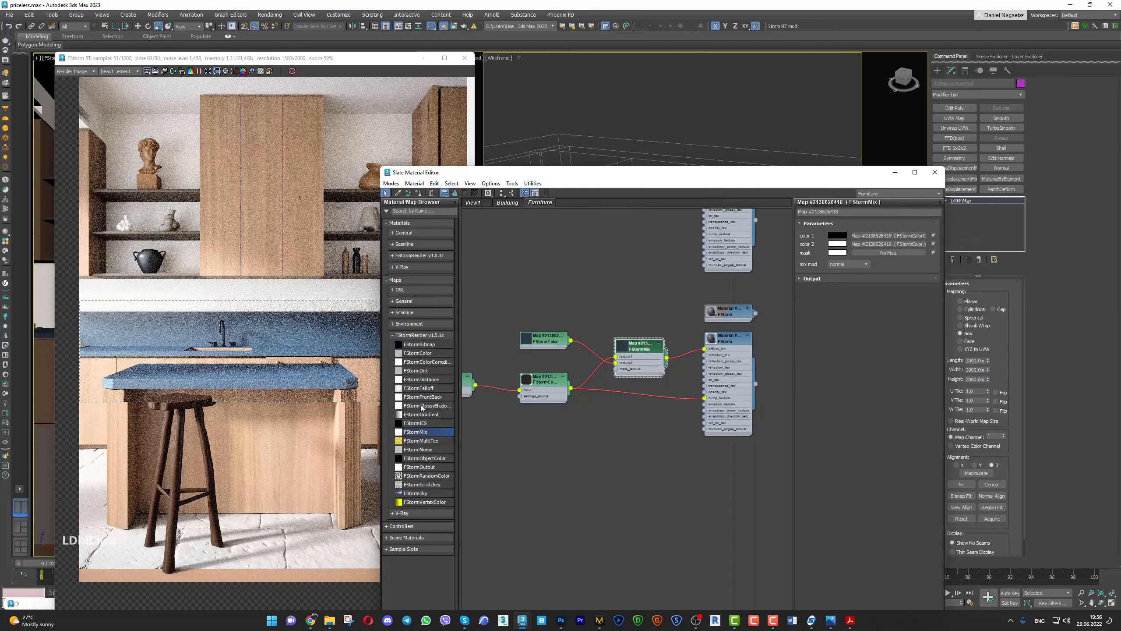
pyautogui.click(851, 264)
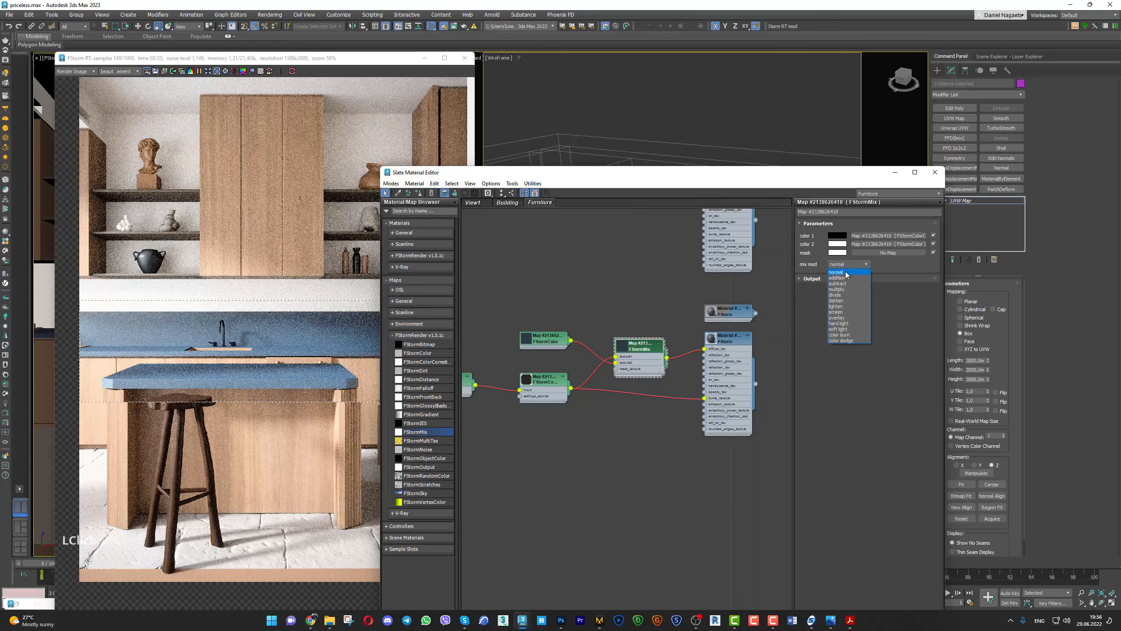
pyautogui.click(842, 278)
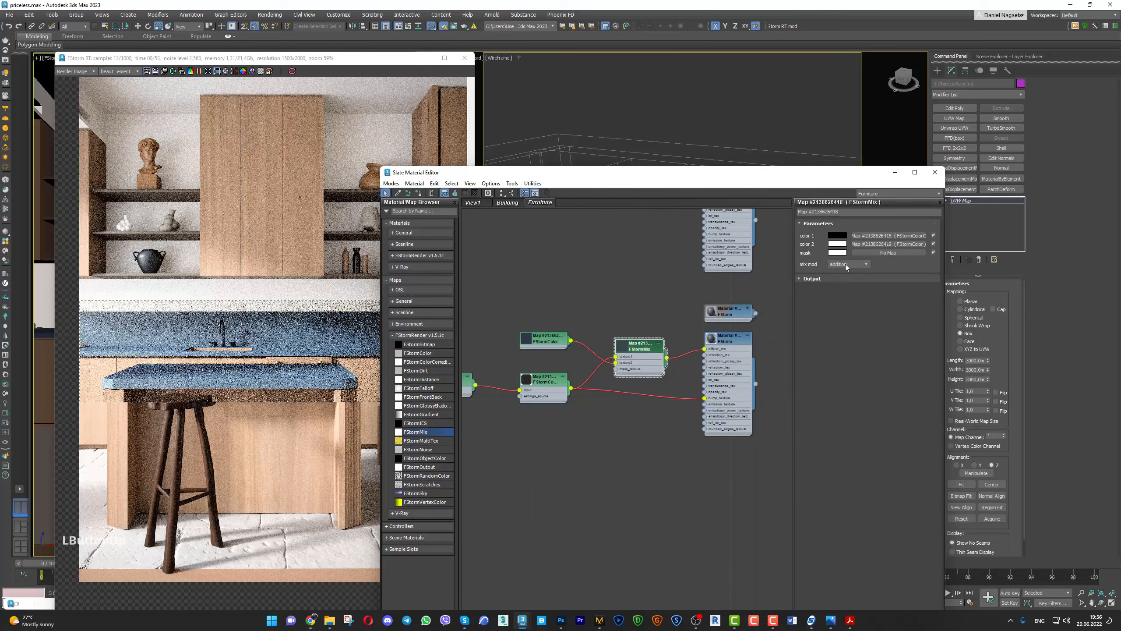
pyautogui.scroll(3, 336, 330)
pyautogui.scroll(-2, 337, 330)
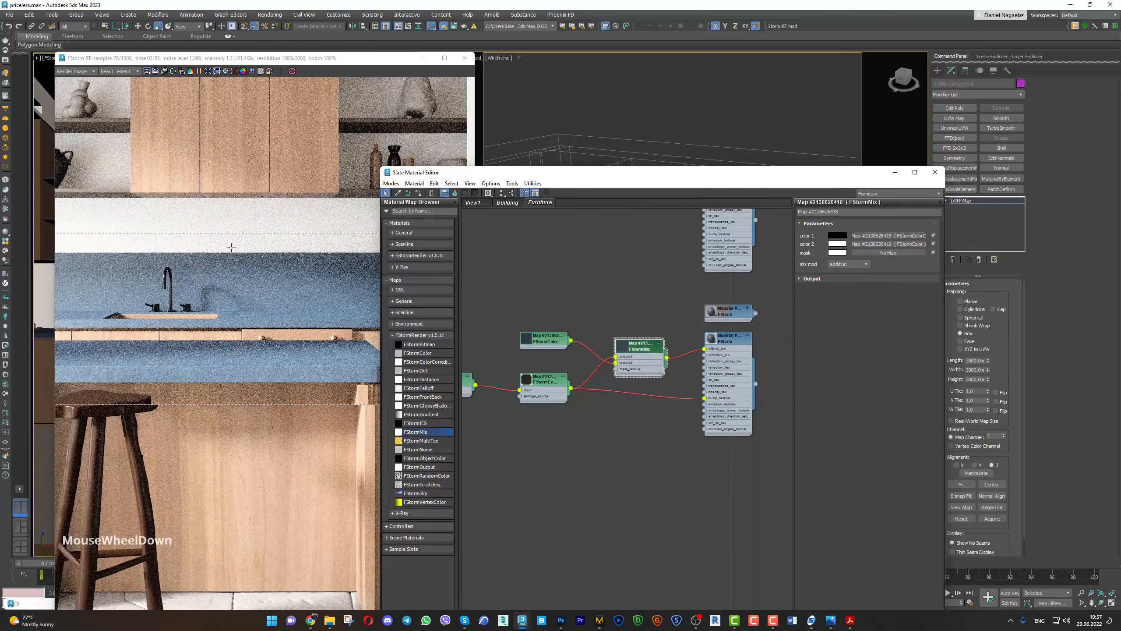
# Limit the render region to the countertop area and inspect the blended stone at several zoom levels
pyautogui.click(337, 331)
pyautogui.scroll(2, 305, 337)
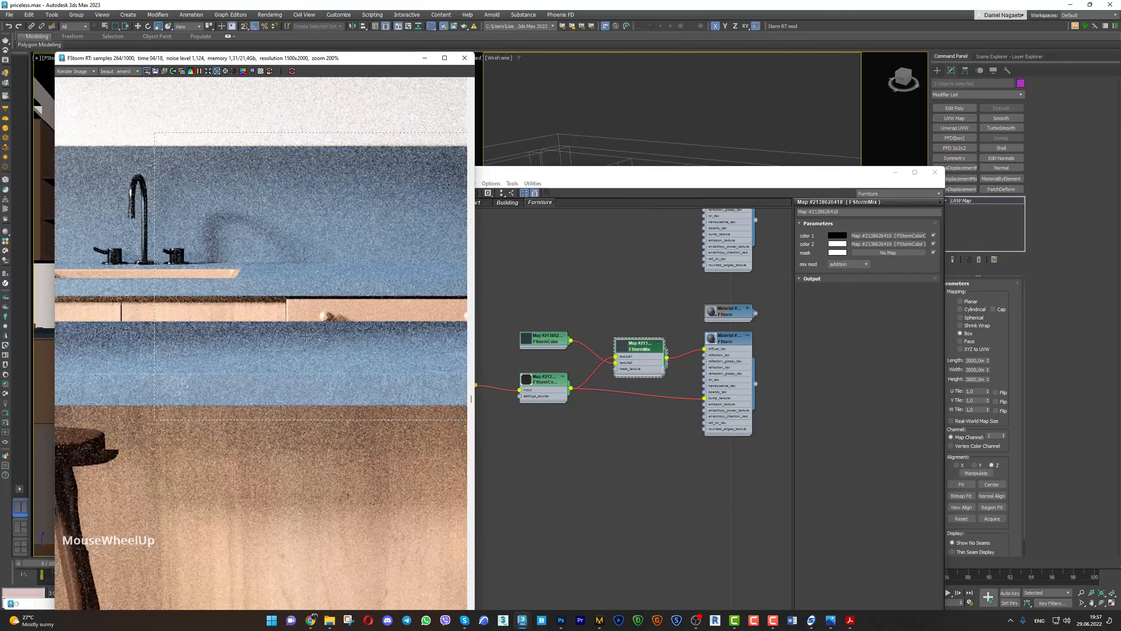
pyautogui.scroll(-2, 306, 391)
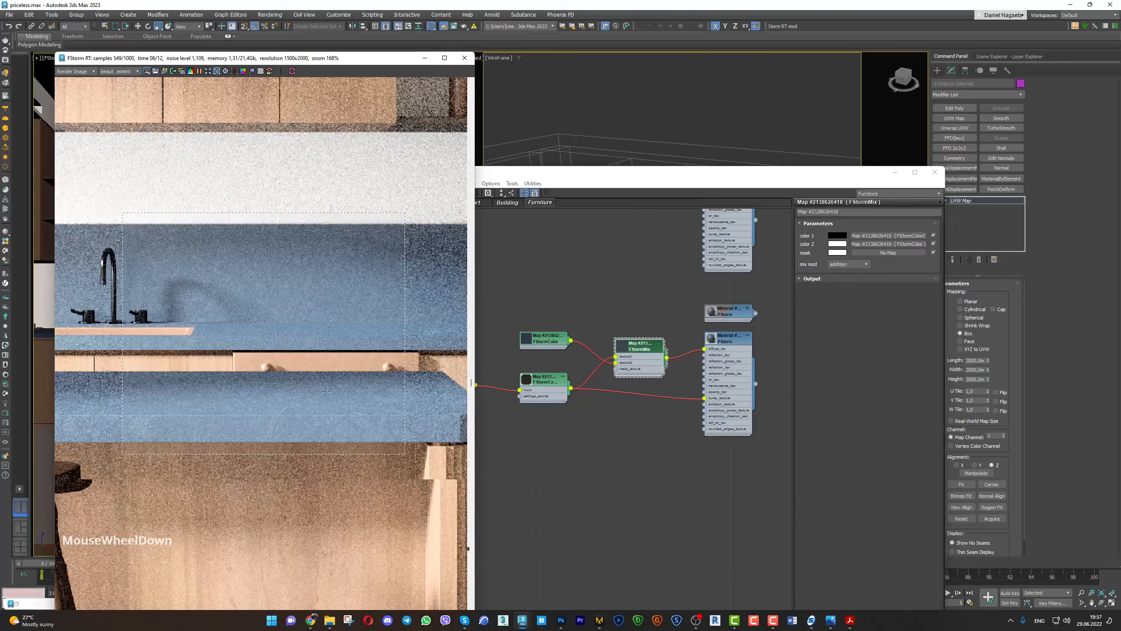
pyautogui.scroll(1, 287, 437)
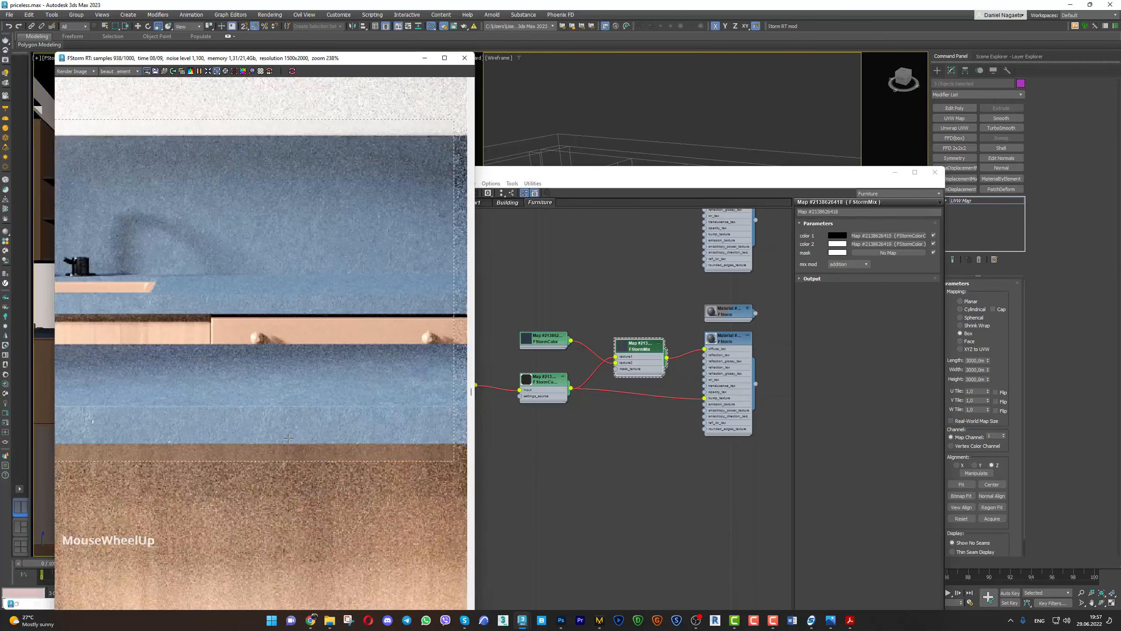
pyautogui.scroll(-2, 288, 438)
pyautogui.scroll(1, 178, 281)
pyautogui.scroll(-5, 247, 363)
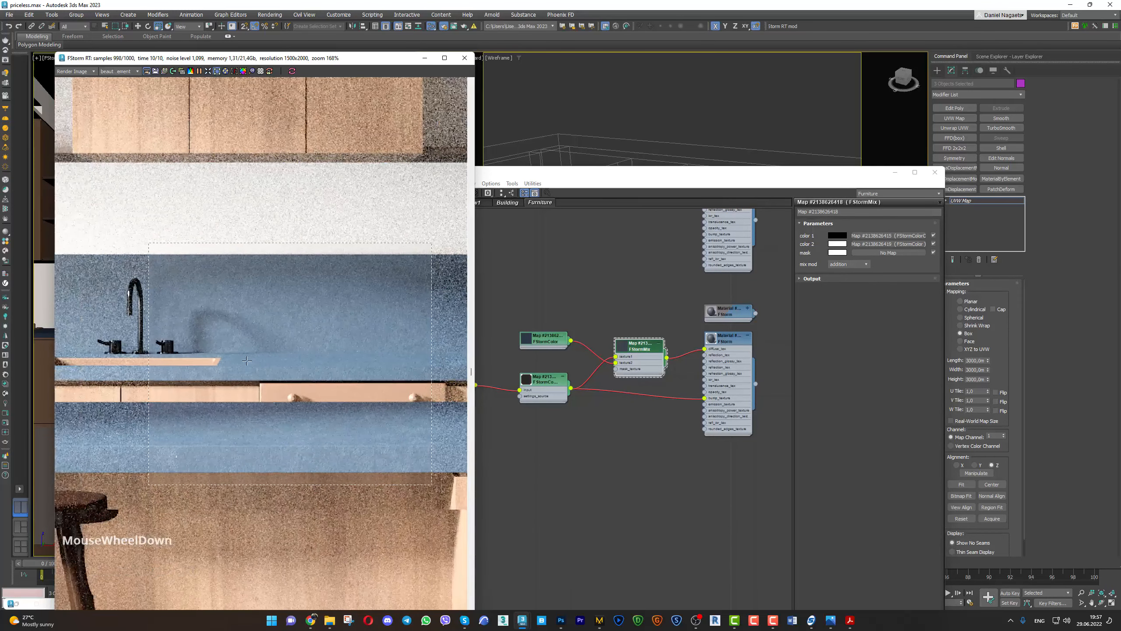
pyautogui.scroll(6, 355, 394)
pyautogui.scroll(-3, 355, 394)
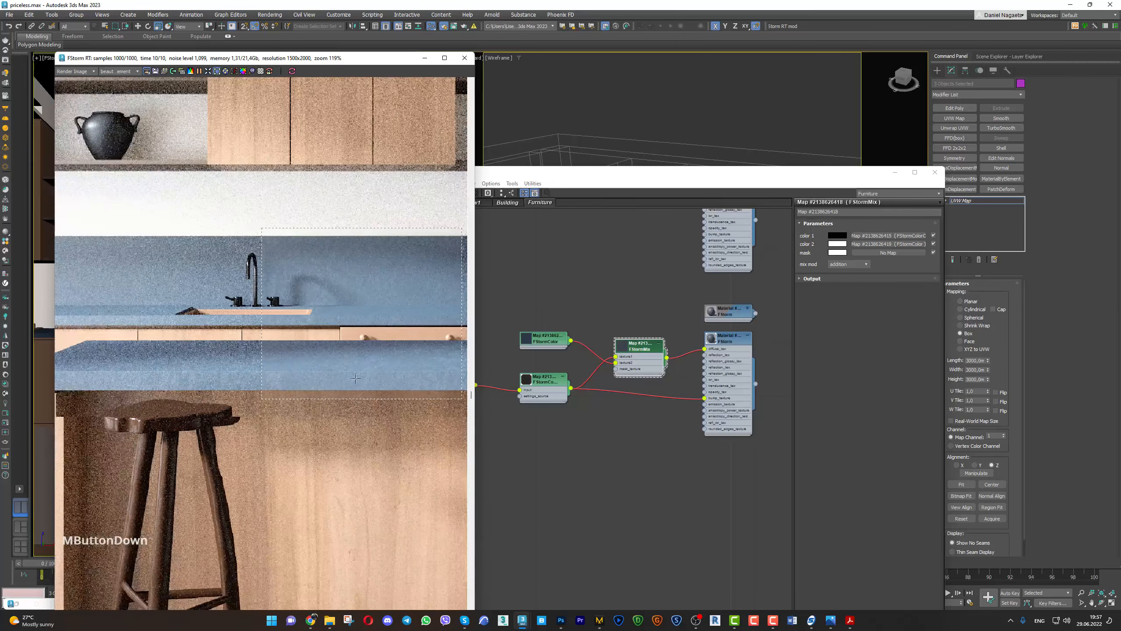
# Set the countertop material's bump map amount to -20
pyautogui.middleClick(585, 372)
pyautogui.click(710, 376)
pyautogui.moveTo(871, 456); pyautogui.dragTo(915, 525)
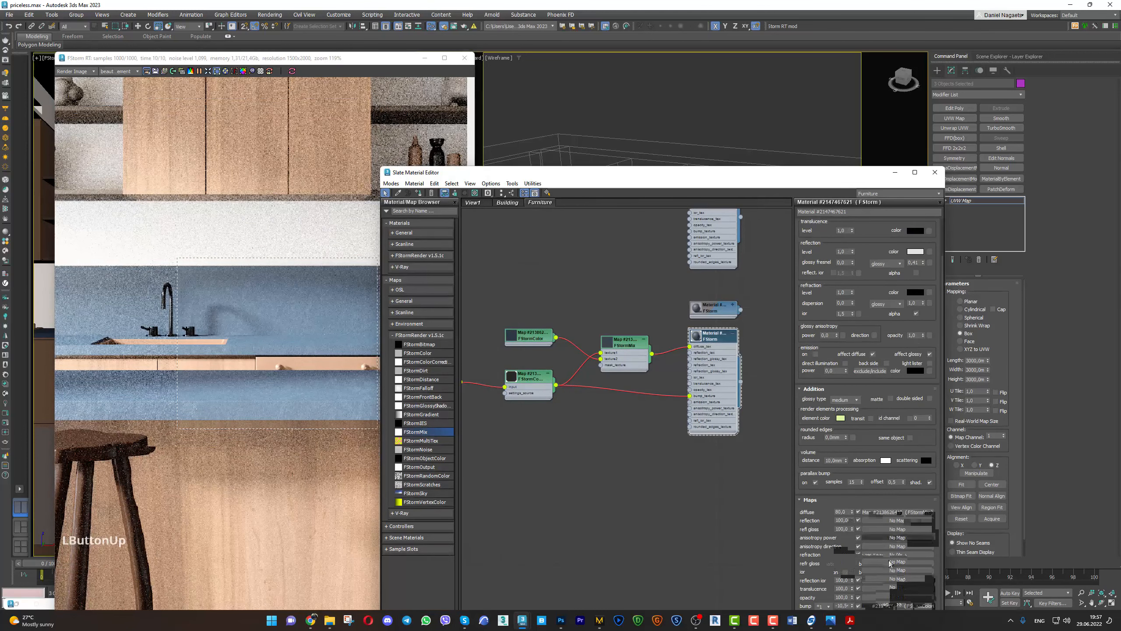
pyautogui.click(841, 605)
pyautogui.press('BackSpace')
pyautogui.write('-20')
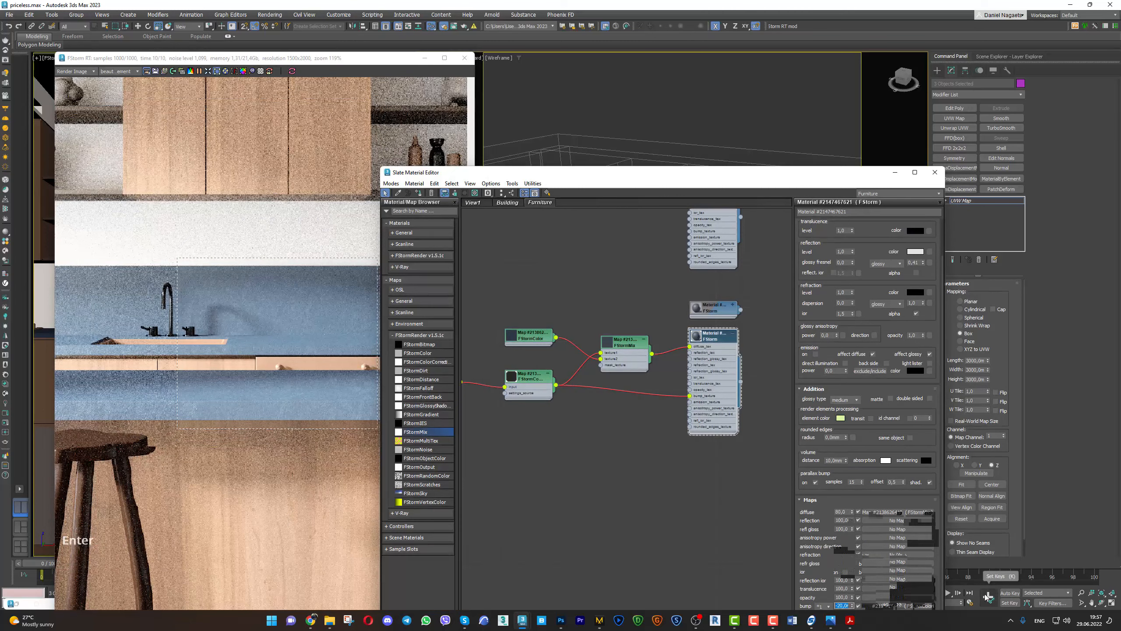
# Apply the bump amount and examine the countertop and backsplash relief in the render, both close up and from farther away
pyautogui.press('Return')
pyautogui.scroll(2, 163, 373)
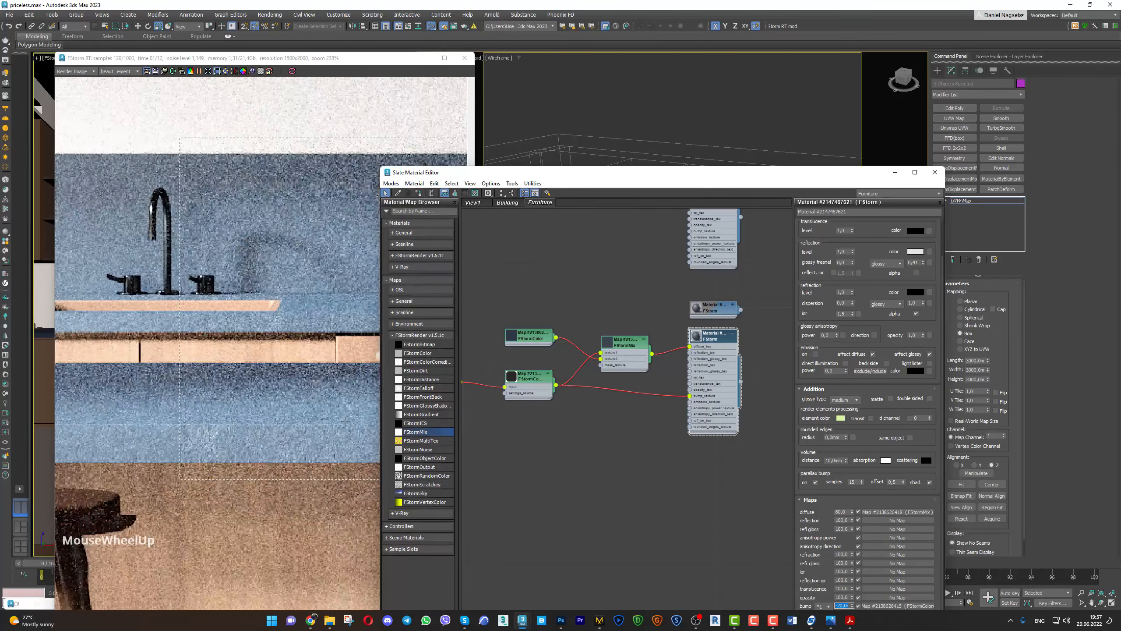
pyautogui.middleClick(226, 384)
pyautogui.scroll(2, 256, 384)
pyautogui.scroll(-1, 326, 430)
pyautogui.scroll(-1, 326, 429)
pyautogui.scroll(1, 331, 435)
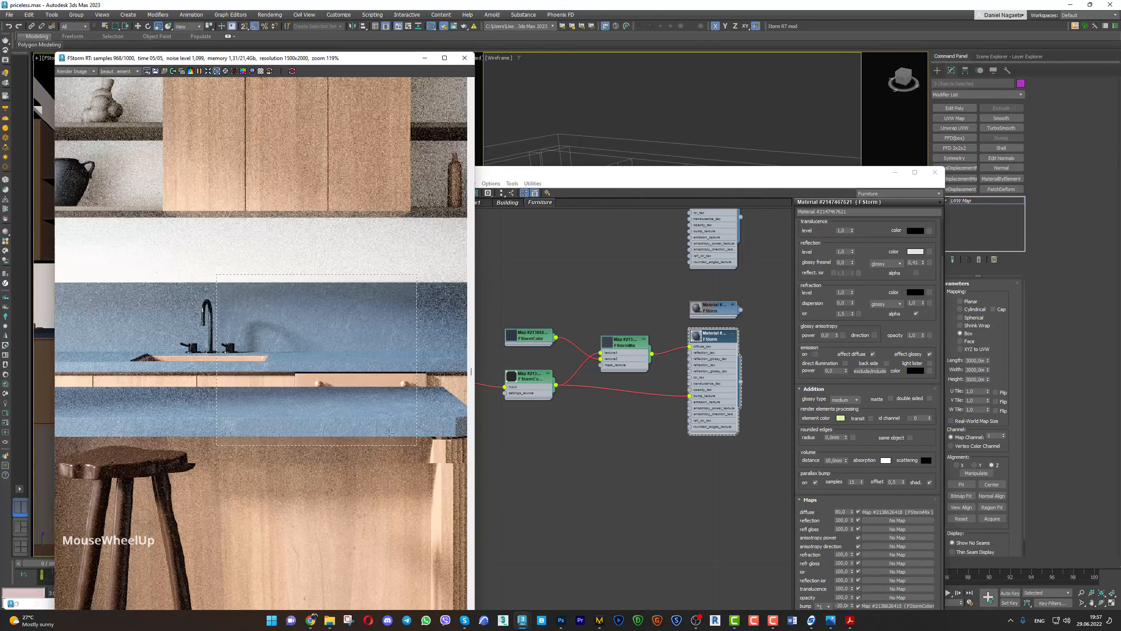
pyautogui.scroll(3, 383, 437)
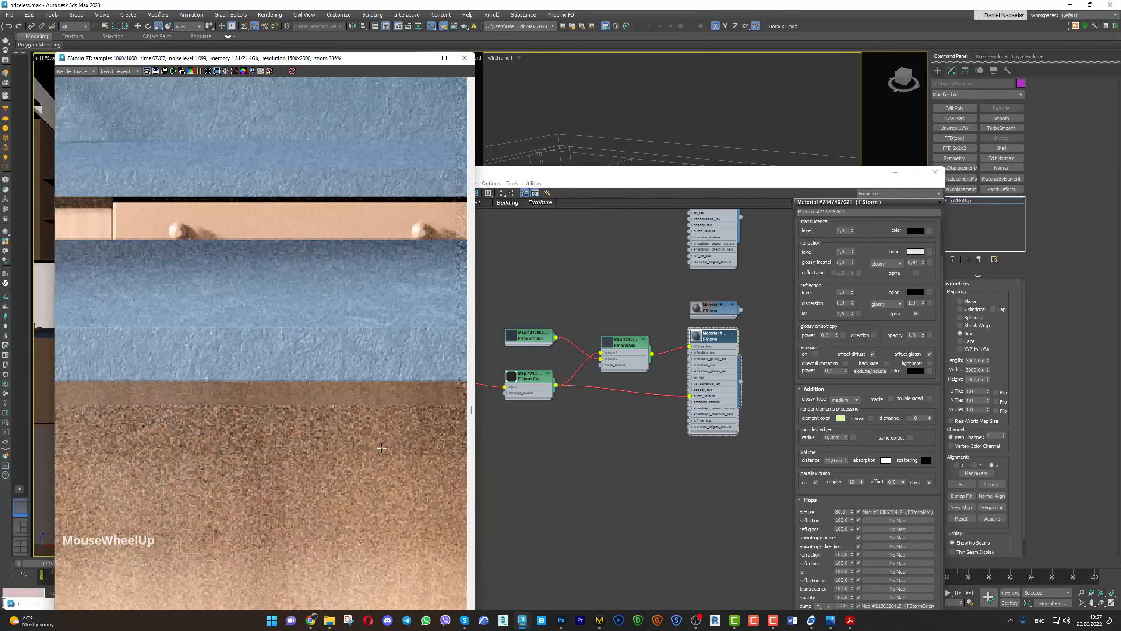
pyautogui.scroll(-2, 382, 448)
pyautogui.scroll(-2, 380, 450)
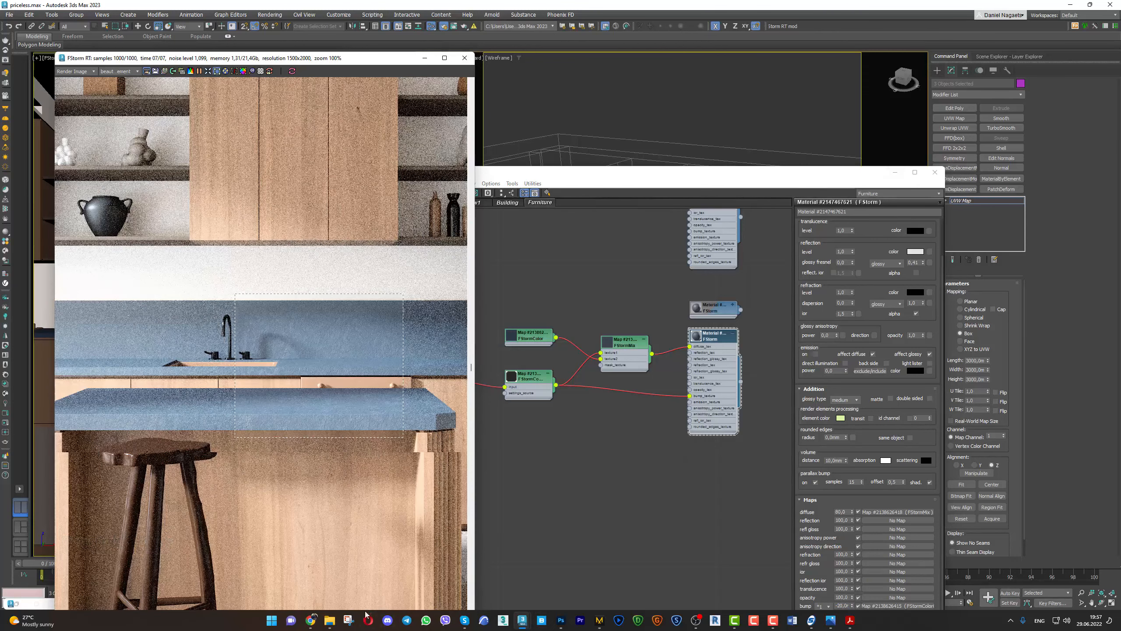
# Switch to textures.com in the browser and save the seamless 7500x7500 MarbleVeined0070 texture as a PNG on the desktop
pyautogui.moveTo(325, 625)
pyautogui.click(328, 574)
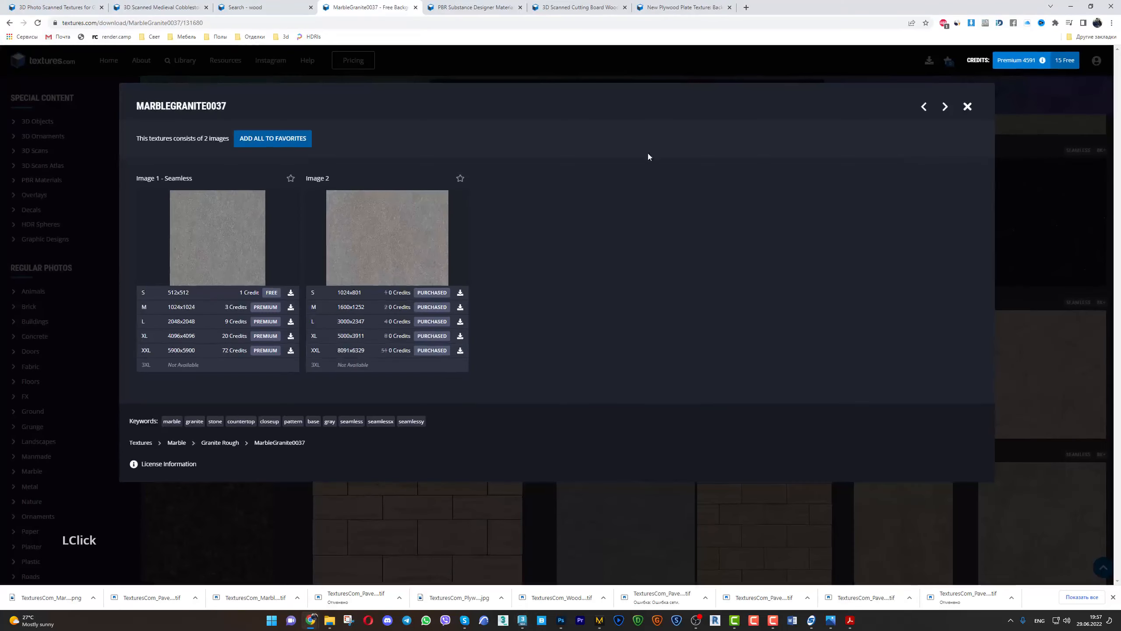
pyautogui.click(1064, 178)
pyautogui.scroll(-4, 1024, 380)
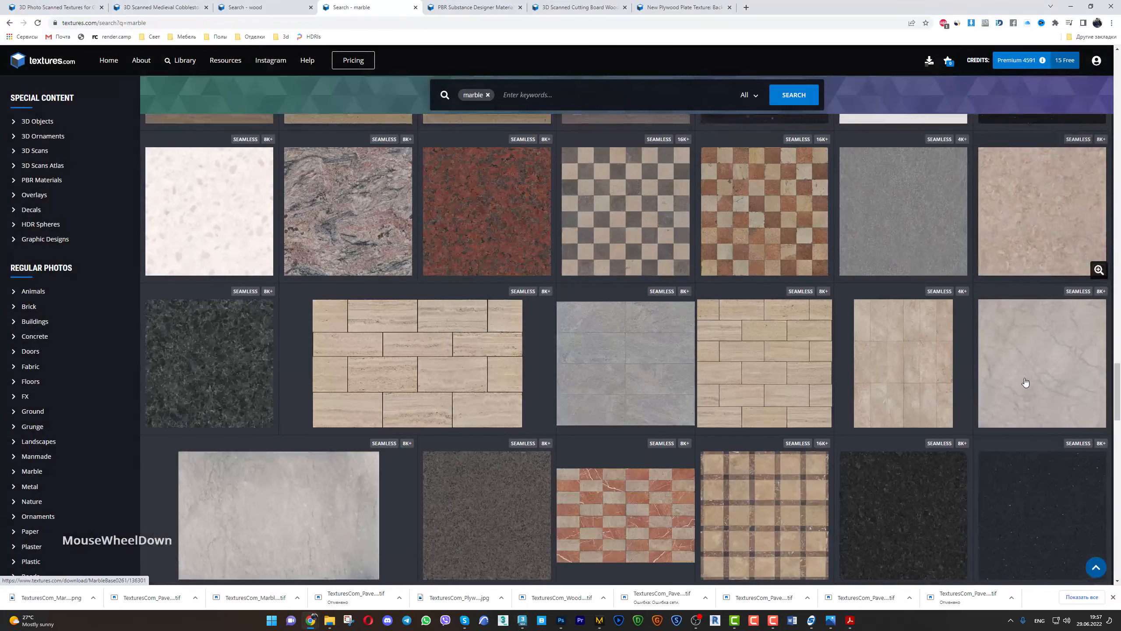
pyautogui.click(1044, 360)
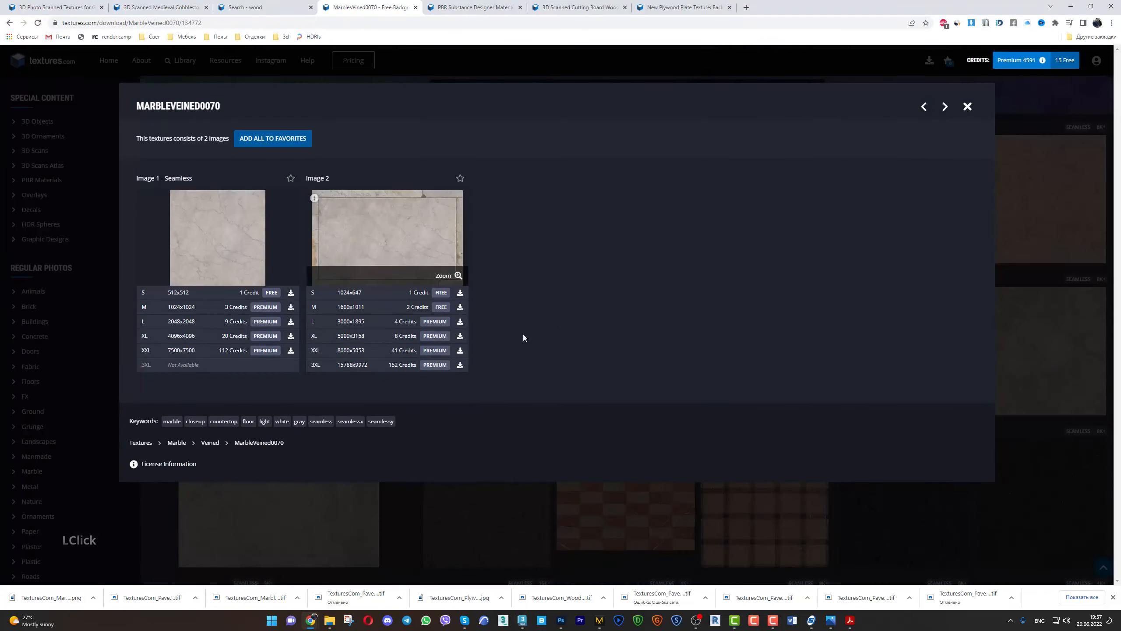
pyautogui.click(289, 351)
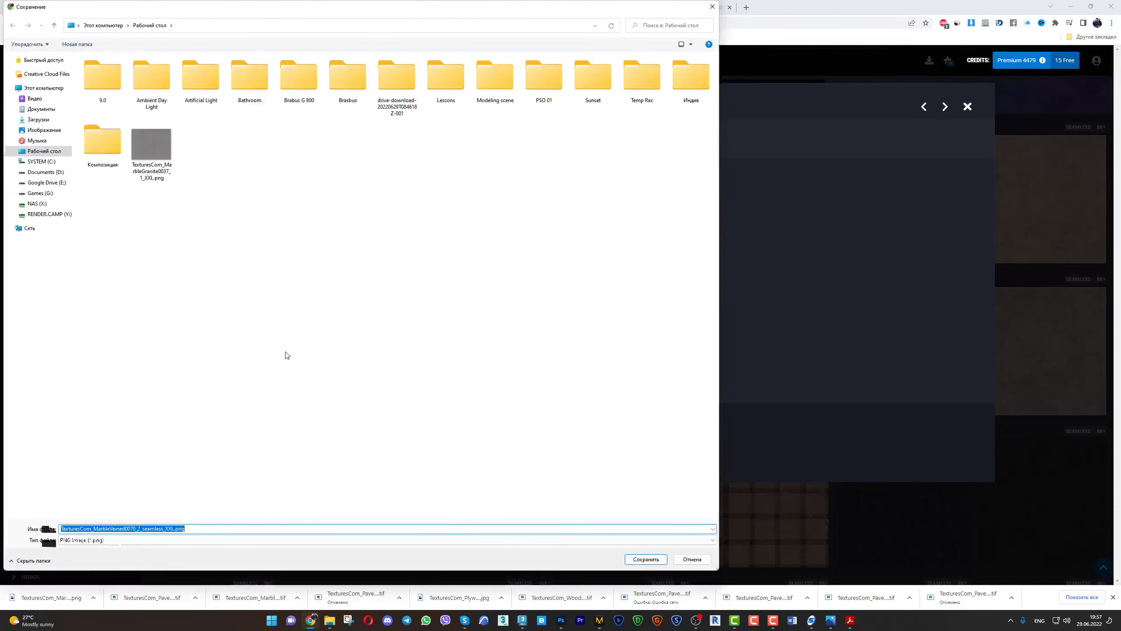
pyautogui.press('Return')
pyautogui.click(652, 289)
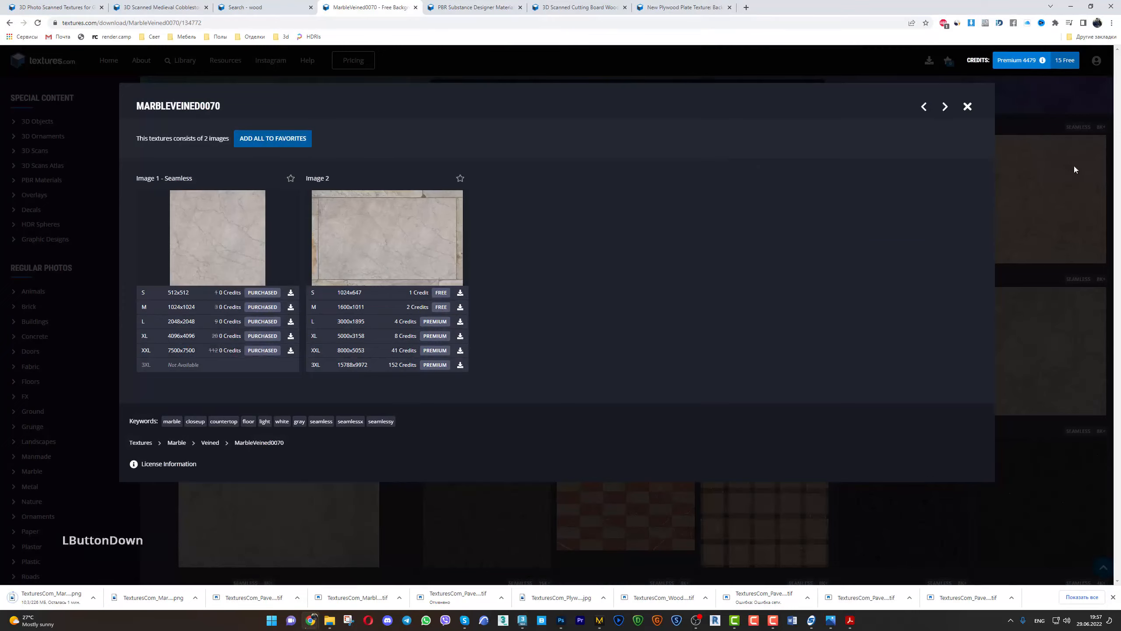
pyautogui.click(1074, 166)
pyautogui.scroll(-5, 916, 304)
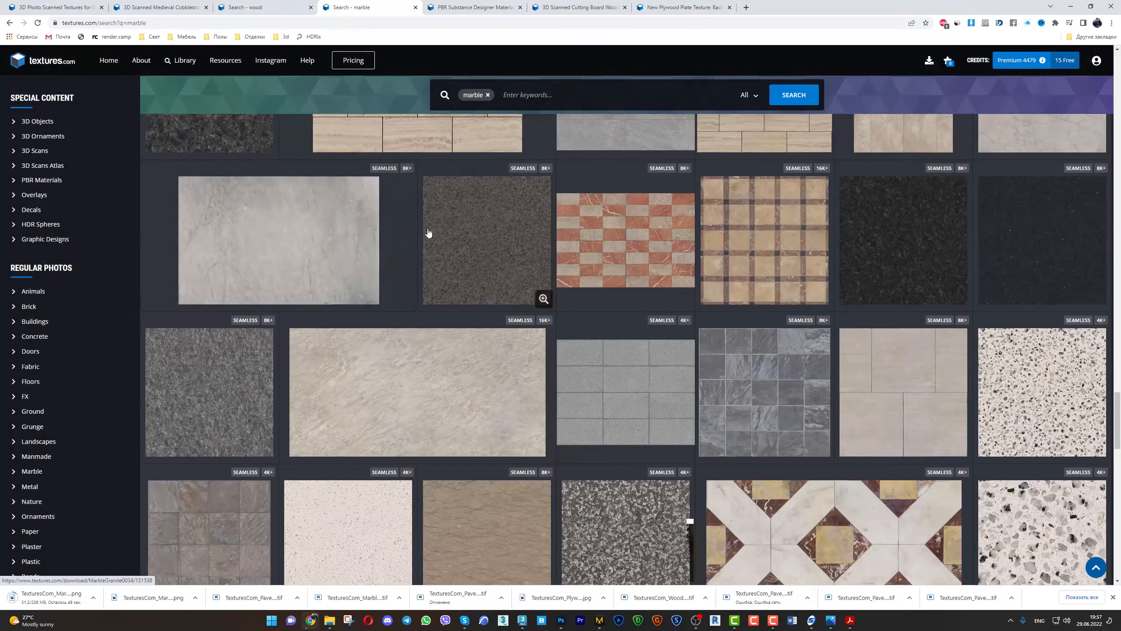
# Return to 3ds Max and open the image file selection of the countertop material's FStormBitmap map
pyautogui.click(1064, 11)
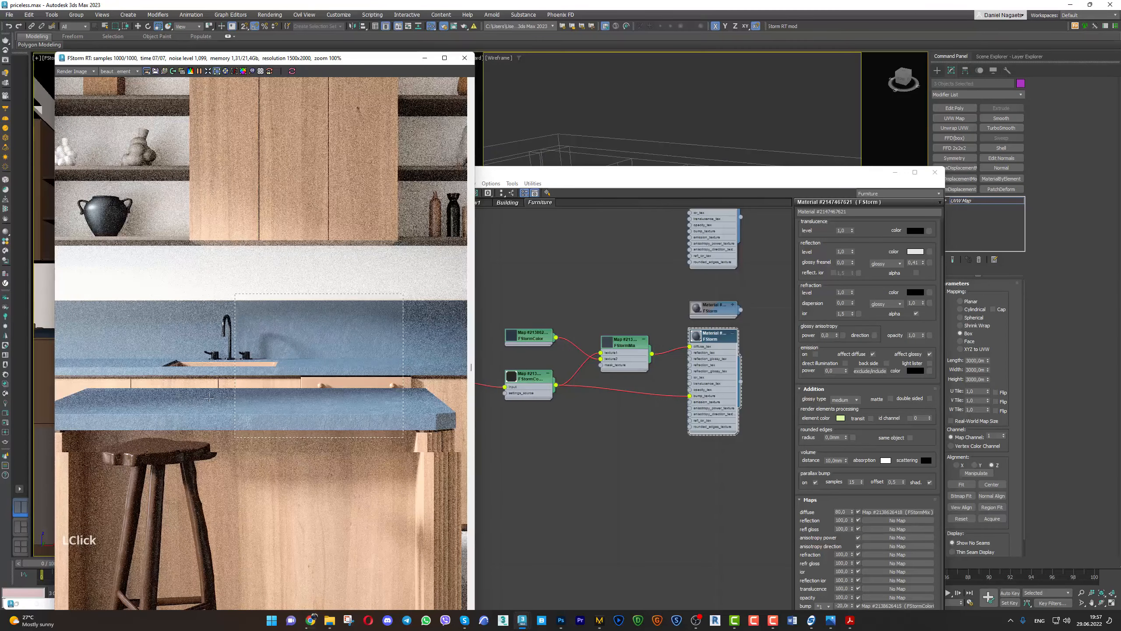
pyautogui.moveTo(672, 399); pyautogui.dragTo(672, 398, button='middle')
pyautogui.doubleClick(591, 398)
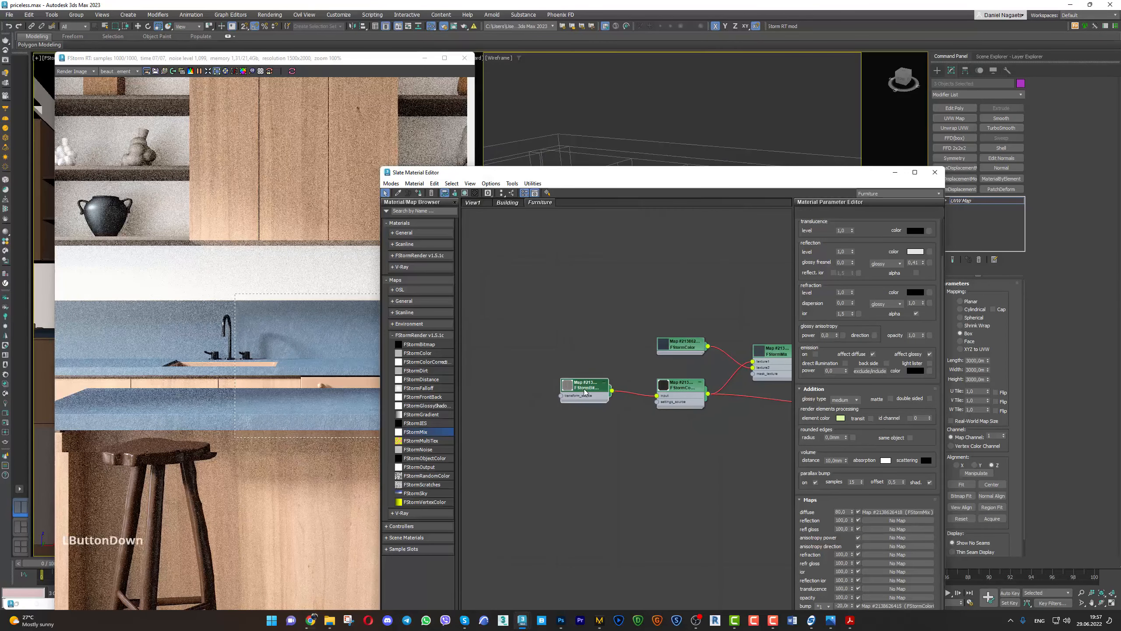
pyautogui.click(858, 356)
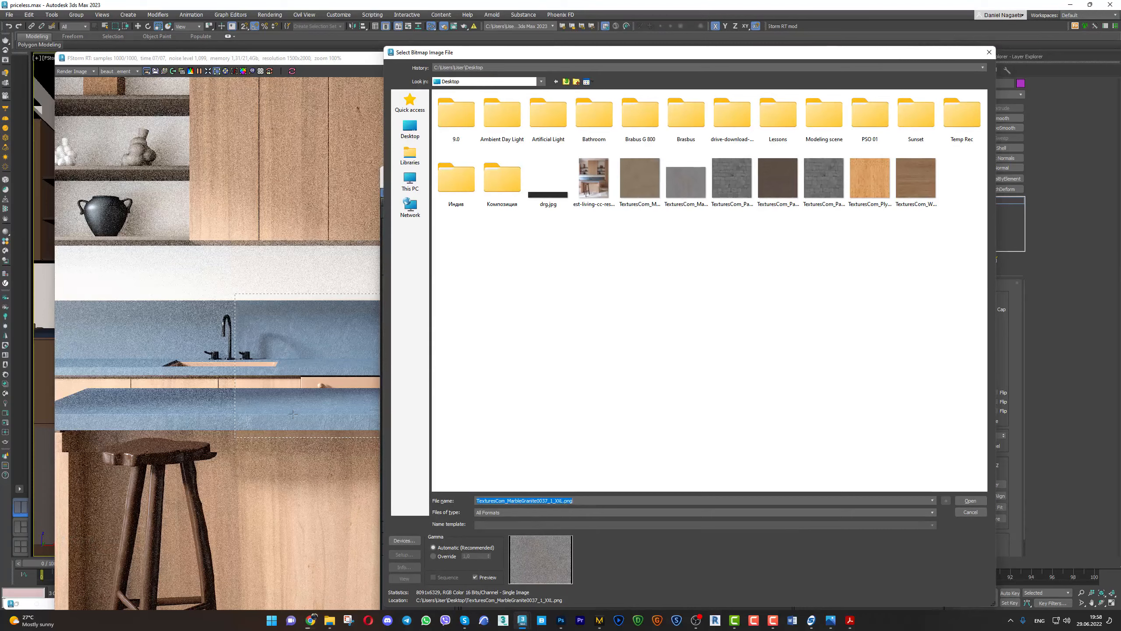
# Examine the blue stone's grain and bump on the backsplash and countertop in the render at several magnifications
pyautogui.scroll(3, 296, 404)
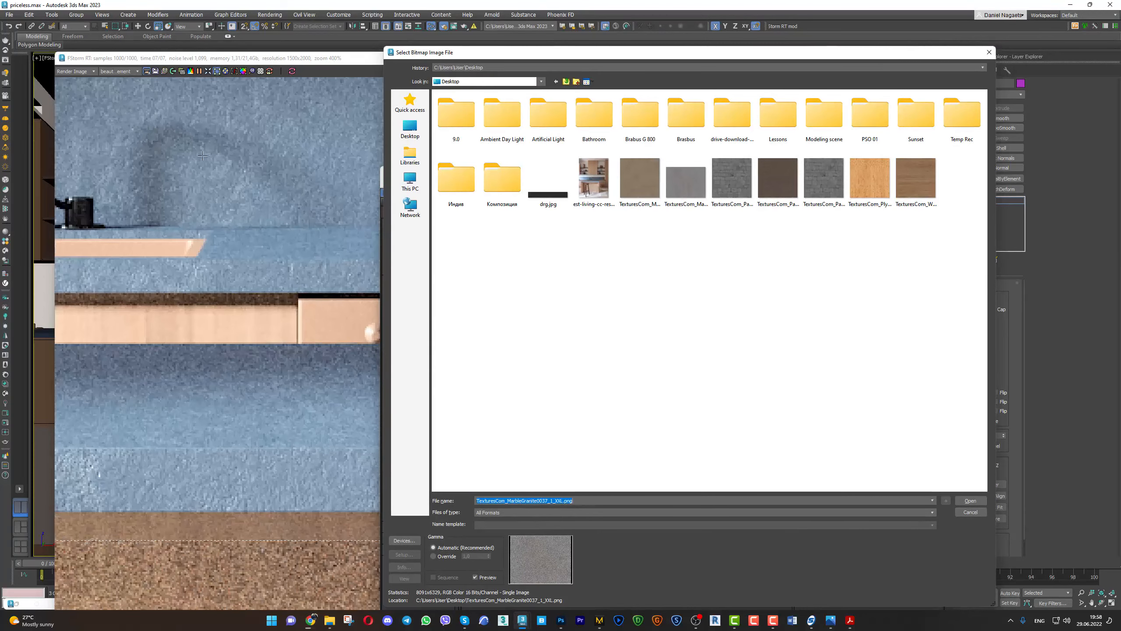
pyautogui.scroll(-1, 315, 207)
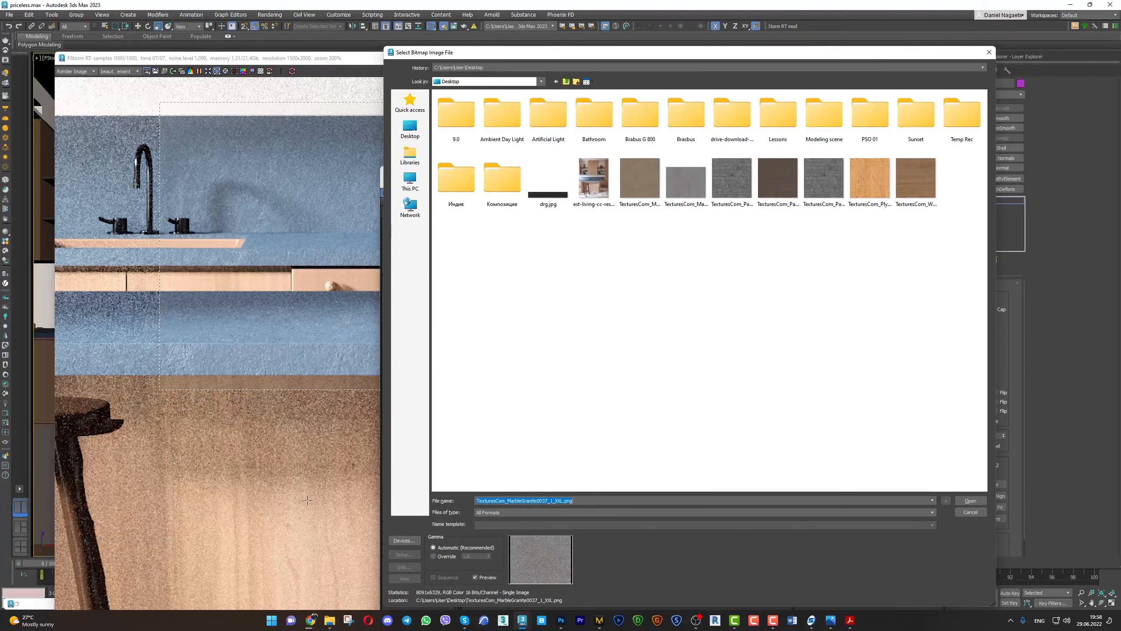
pyautogui.click(313, 619)
pyautogui.scroll(2, 368, 294)
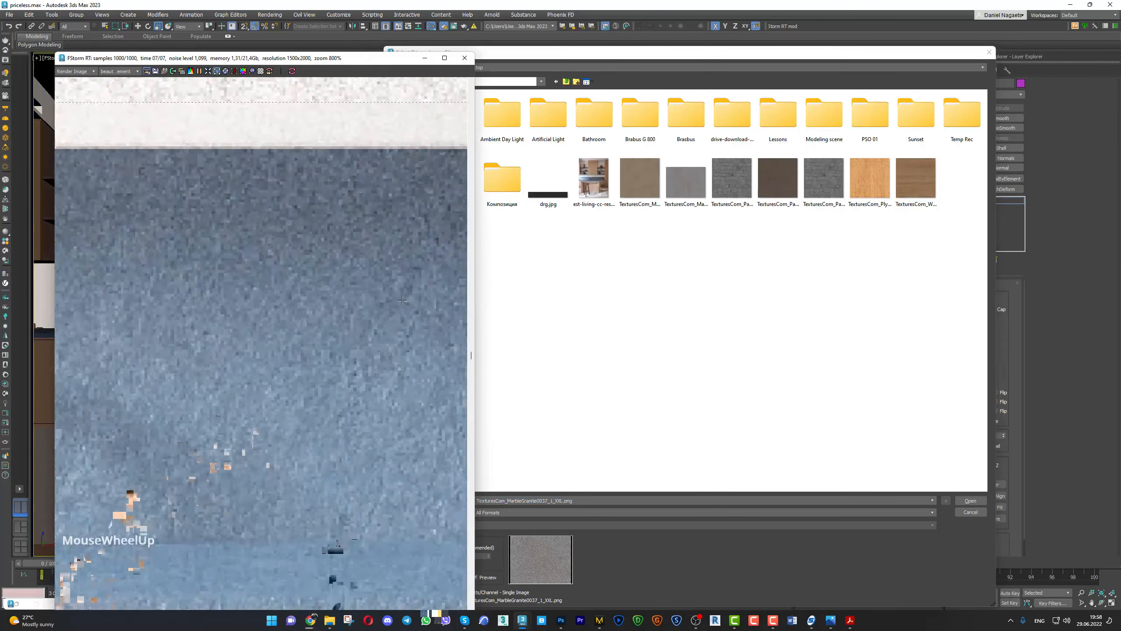
pyautogui.moveTo(368, 293)
pyautogui.mouseDown(button='middle')
pyautogui.moveTo(345, 270)
pyautogui.moveTo(369, 309)
pyautogui.mouseUp(button='middle')
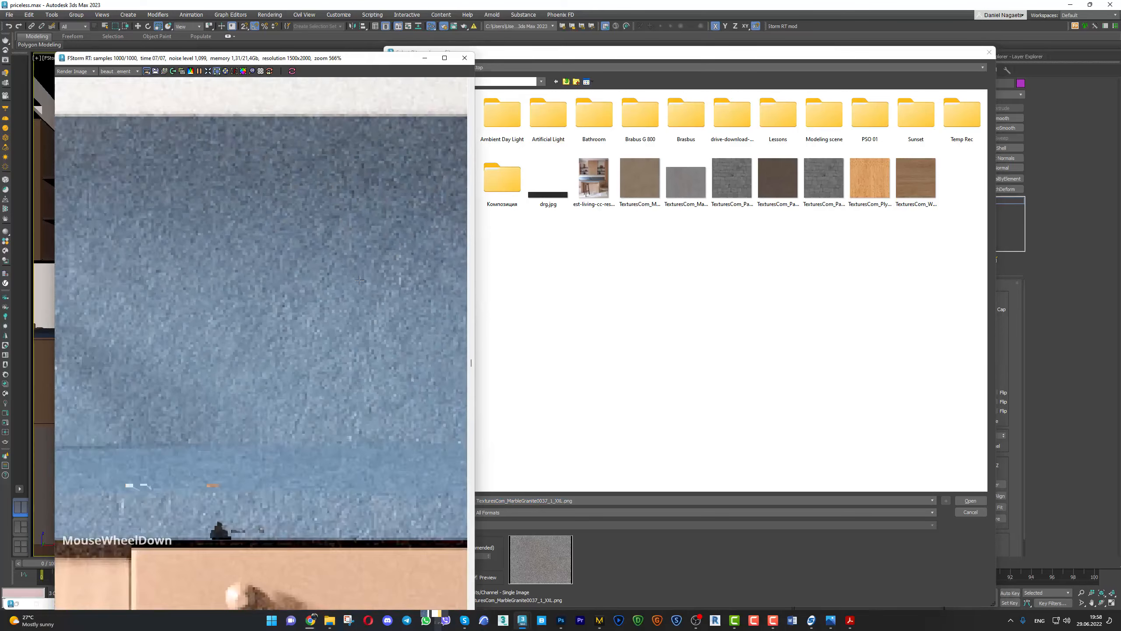
pyautogui.scroll(-3, 367, 321)
pyautogui.scroll(2, 367, 321)
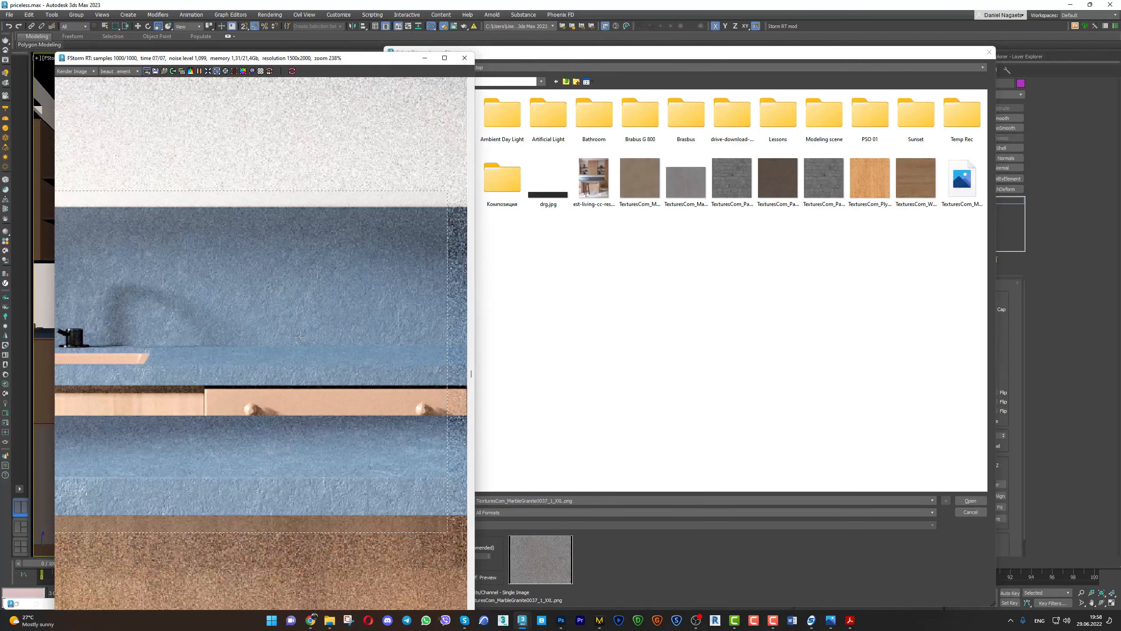
pyautogui.scroll(-1, 671, 318)
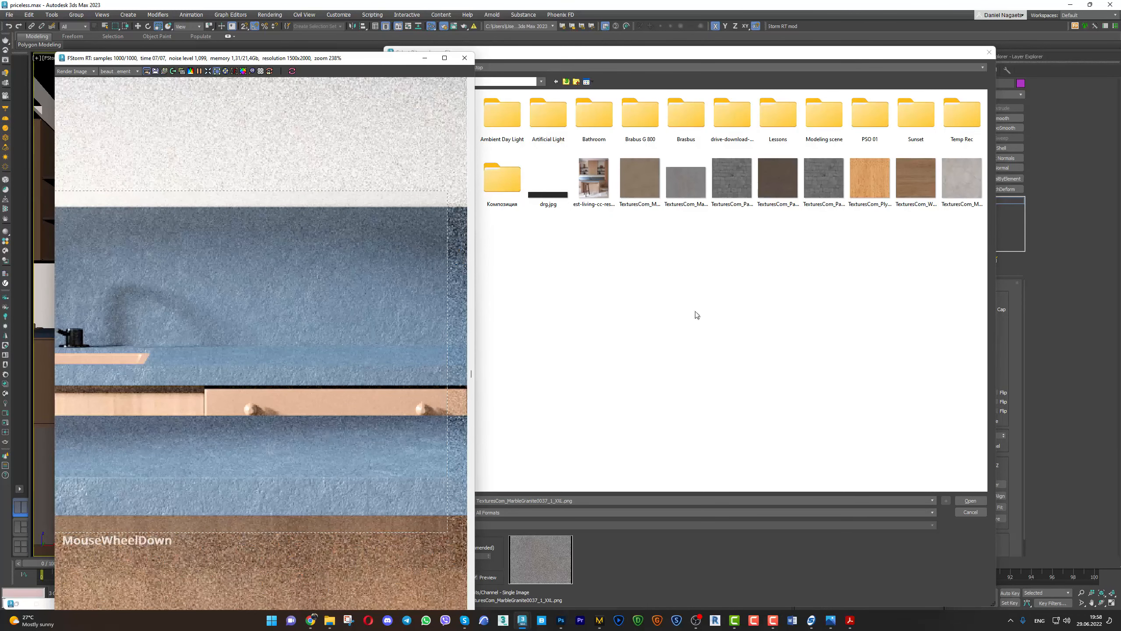
pyautogui.scroll(-2, 335, 383)
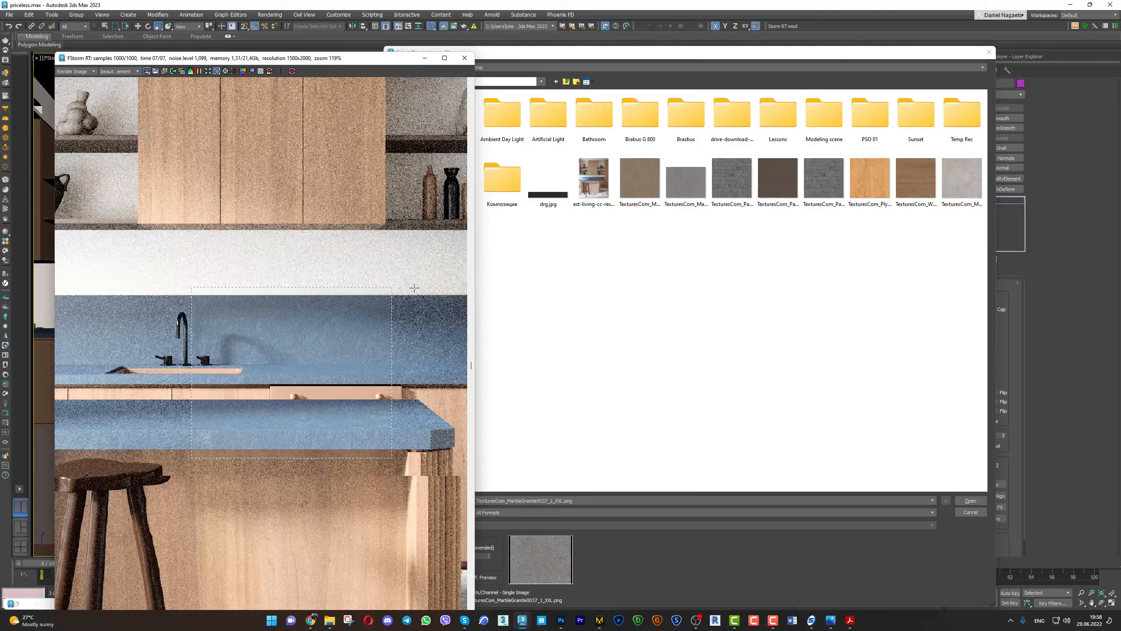
# Take a screen snip of the backsplash area in the render and view the whole kitchen image
pyautogui.click(348, 621)
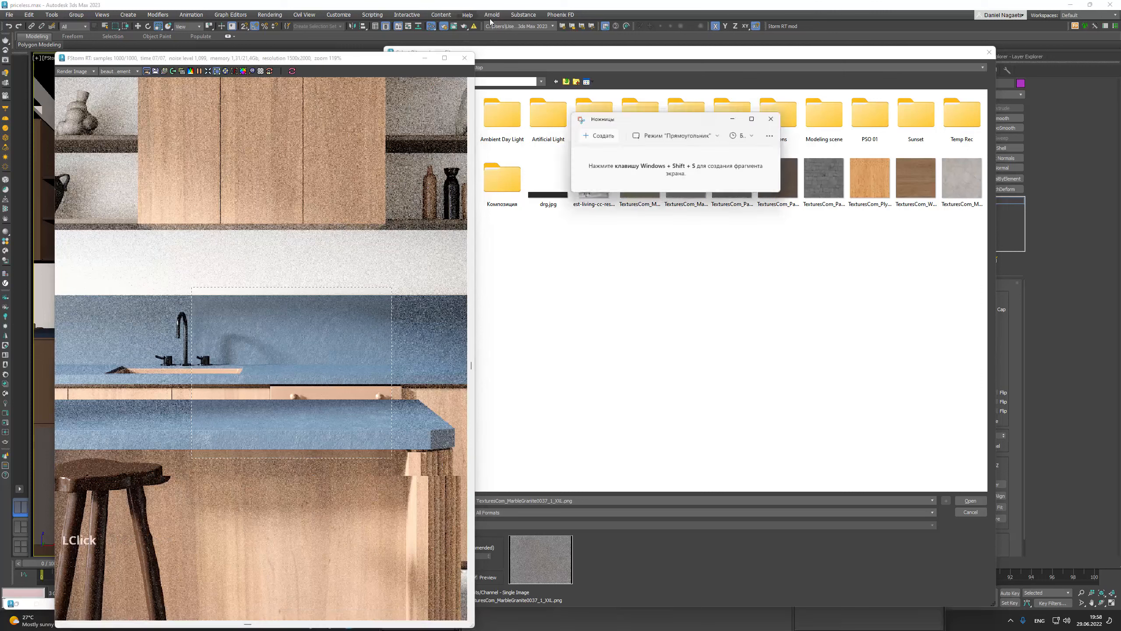
pyautogui.click(602, 135)
pyautogui.moveTo(287, 314); pyautogui.dragTo(373, 370)
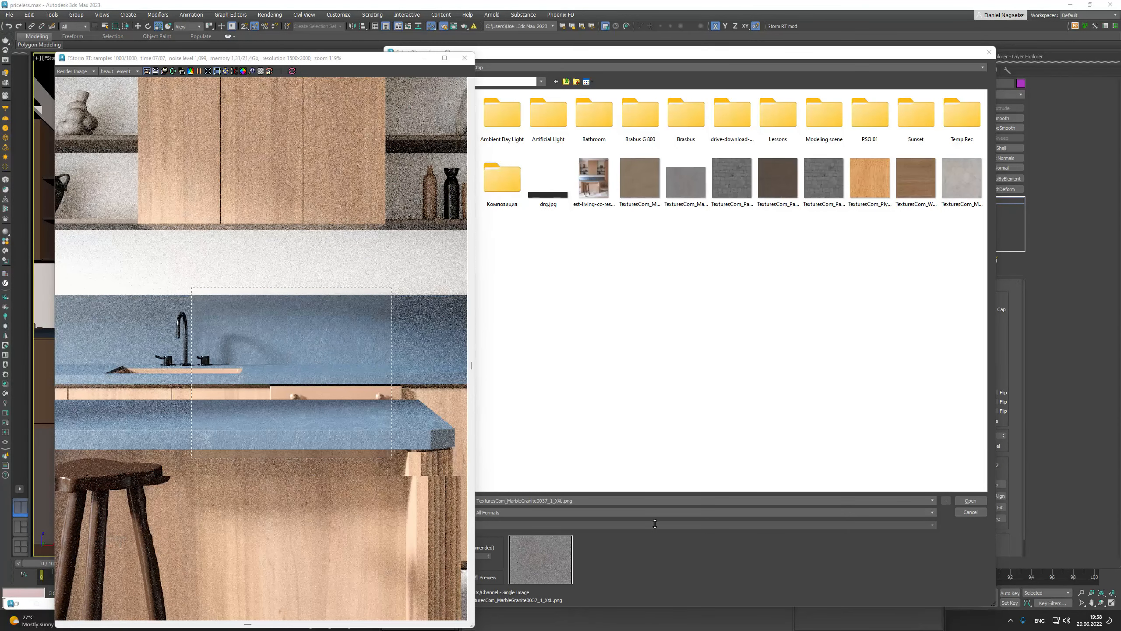
pyautogui.scroll(-2, 338, 258)
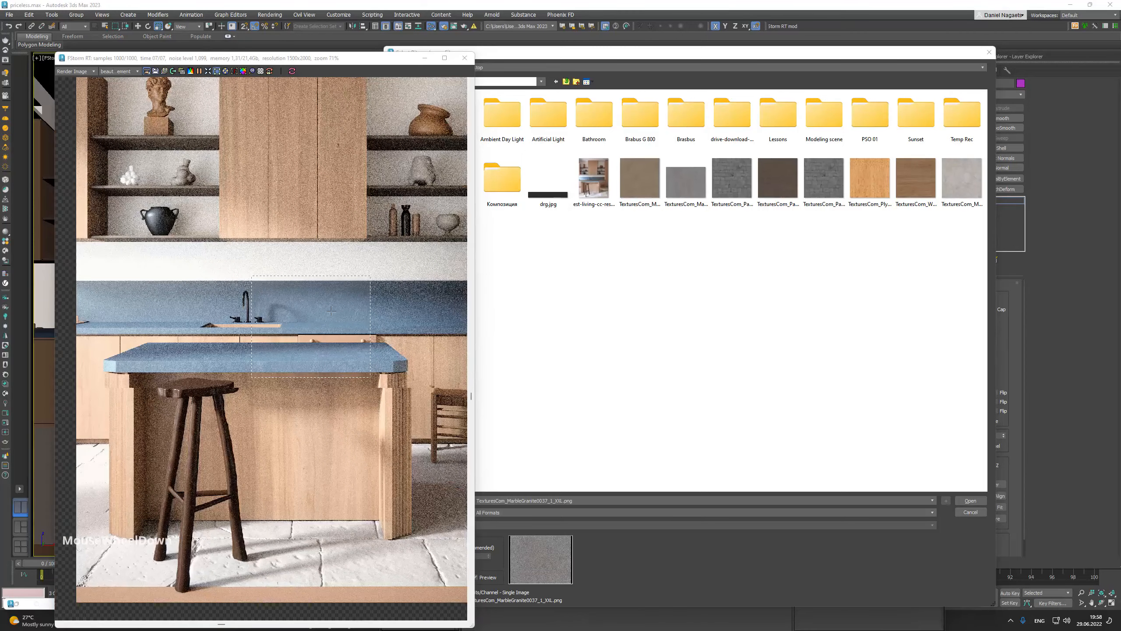
pyautogui.scroll(-2, 331, 311)
pyautogui.moveTo(329, 314); pyautogui.dragTo(323, 321, button='middle')
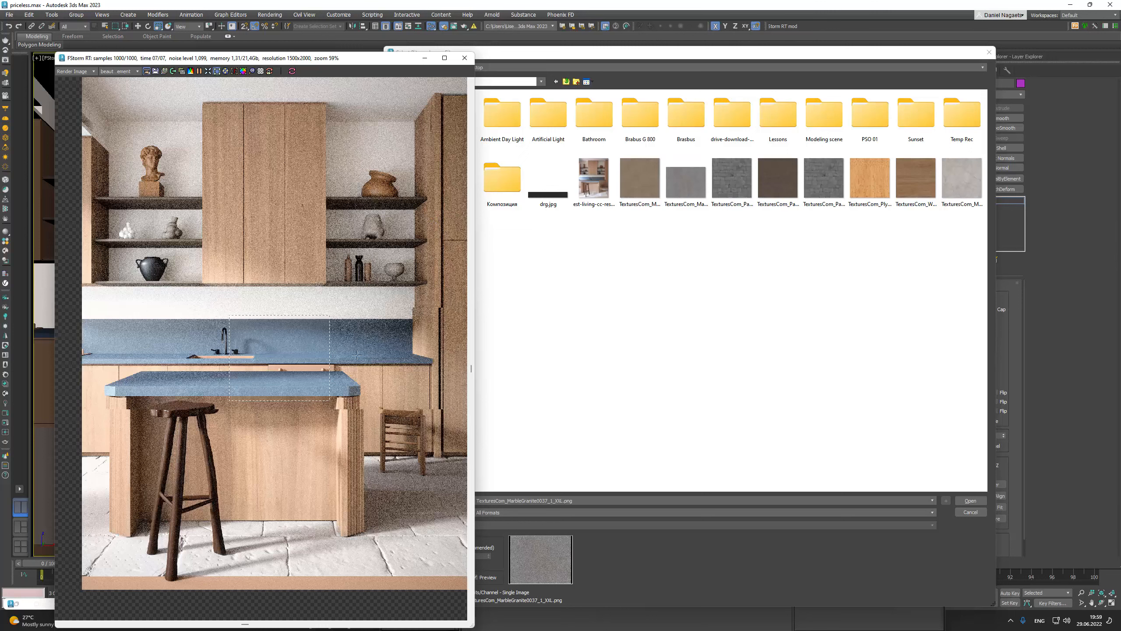
# Load the seamless XXL MarbleVeined0070 texture into the countertop's bitmap map and check it in the render
pyautogui.doubleClick(969, 180)
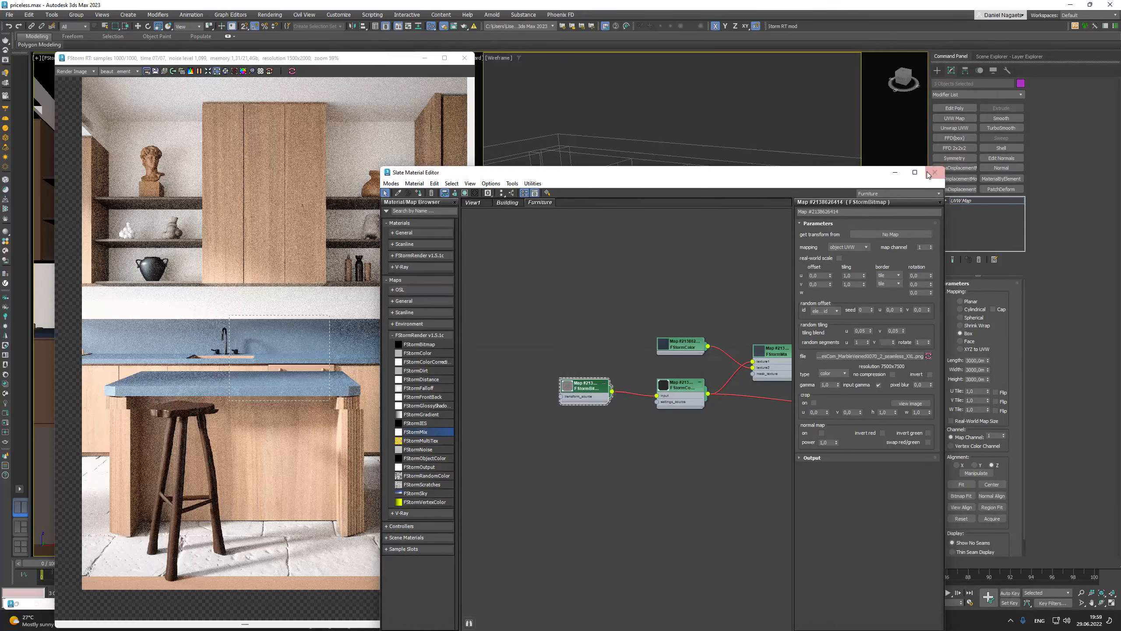
pyautogui.scroll(5, 503, 407)
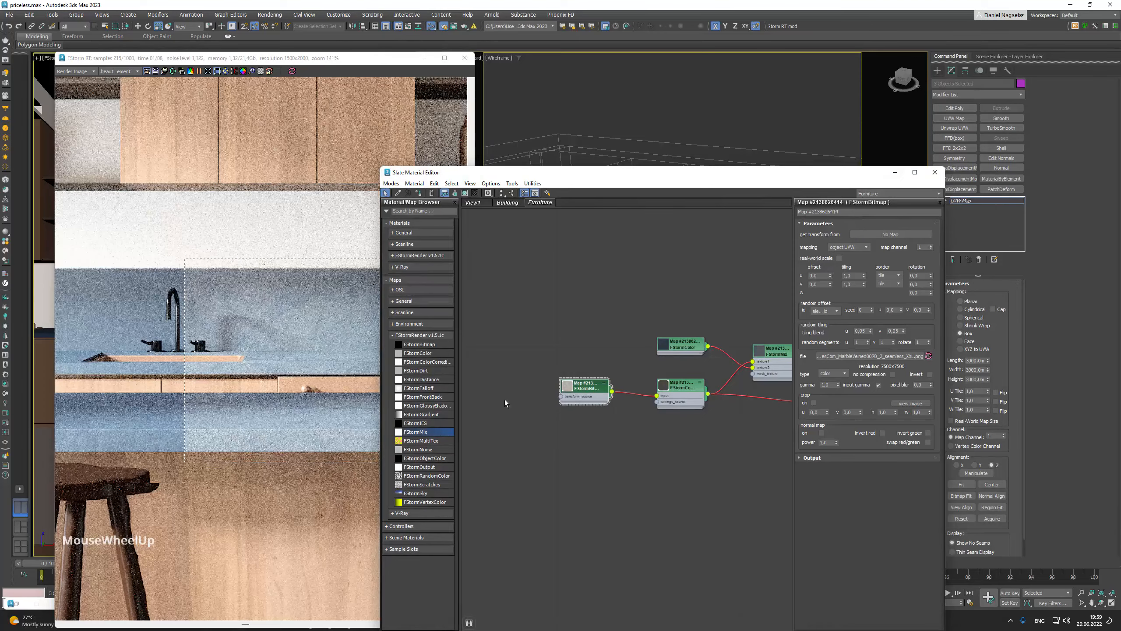
pyautogui.scroll(-3, 503, 400)
pyautogui.scroll(3, 548, 395)
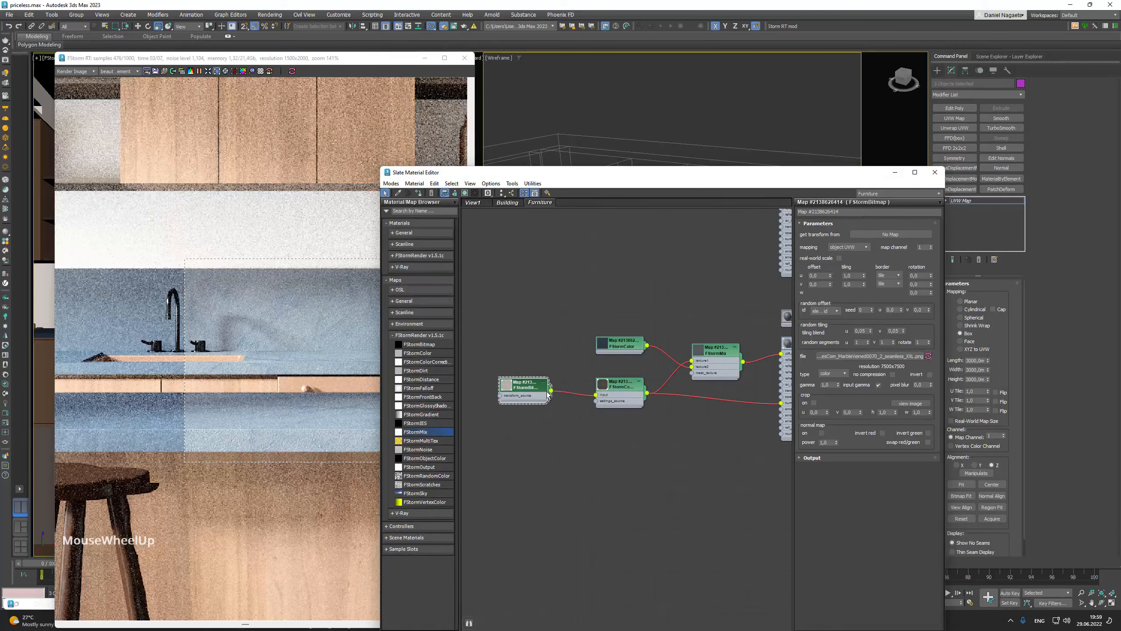
# Connect the veined marble bitmap directly to the countertop material's diffuse input and delete the mix, color and color correction maps
pyautogui.moveTo(547, 395); pyautogui.dragTo(774, 355)
pyautogui.press('Delete')
pyautogui.moveTo(726, 353); pyautogui.dragTo(694, 505)
pyautogui.press('Delete')
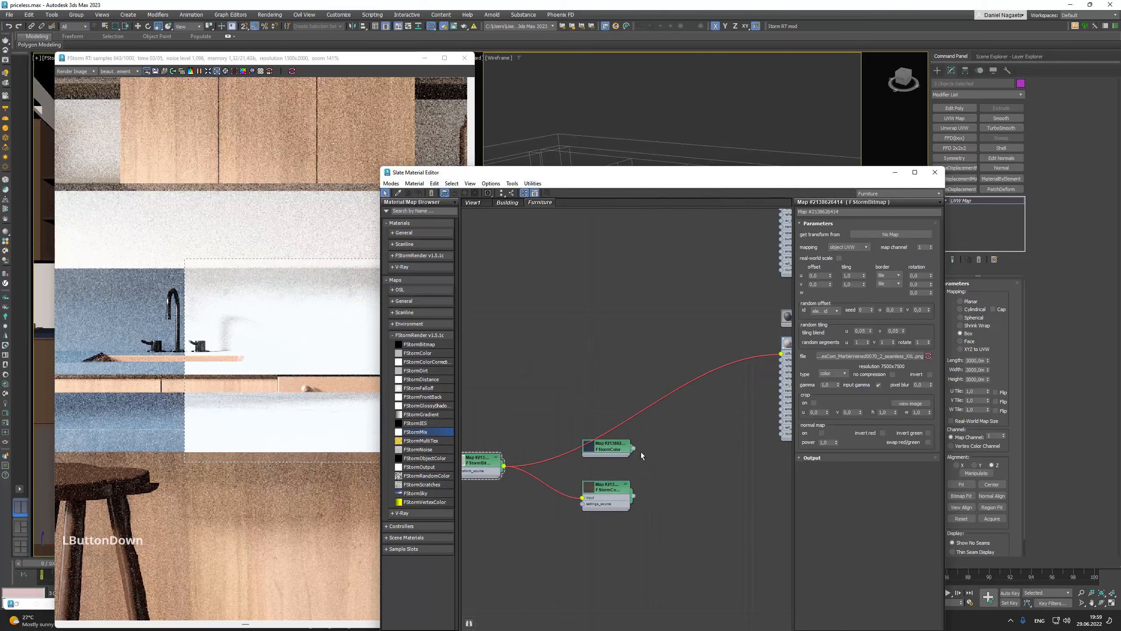
pyautogui.moveTo(641, 456); pyautogui.dragTo(628, 526)
pyautogui.press('Delete')
pyautogui.moveTo(485, 469); pyautogui.dragTo(662, 354)
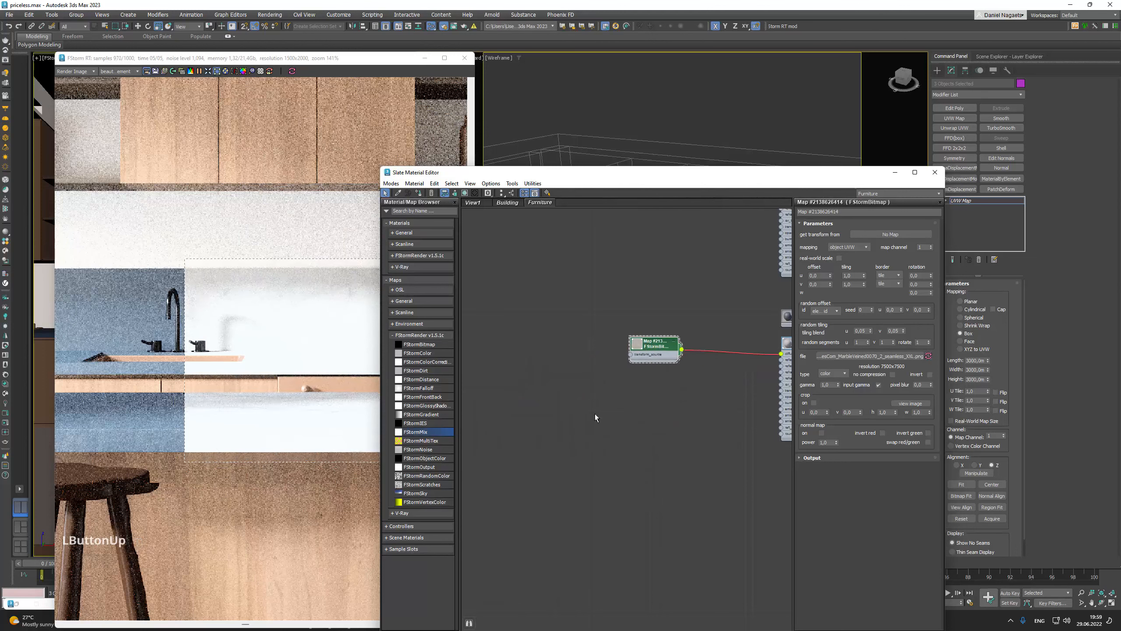
# Insert an FStormColorCorrection map between the marble bitmap and the material's diffuse input, and set its offset to 0.04
pyautogui.moveTo(424, 363); pyautogui.dragTo(685, 341)
pyautogui.click(745, 366)
pyautogui.doubleClick(740, 354)
pyautogui.moveTo(850, 296)
pyautogui.mouseDown()
pyautogui.moveTo(853, 326)
pyautogui.moveTo(855, 313)
pyautogui.mouseUp()
pyautogui.scroll(1, 312, 403)
pyautogui.scroll(-1, 305, 398)
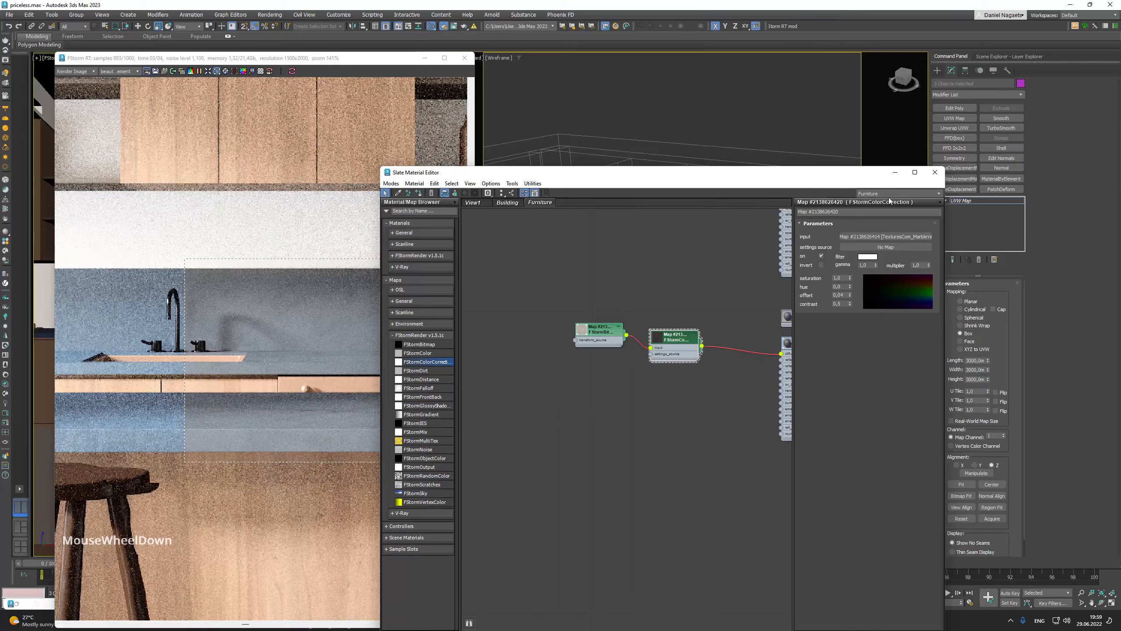
# Delete the existing UVW Map modifier from the selected countertop objects
pyautogui.click(975, 274)
pyautogui.click(959, 201)
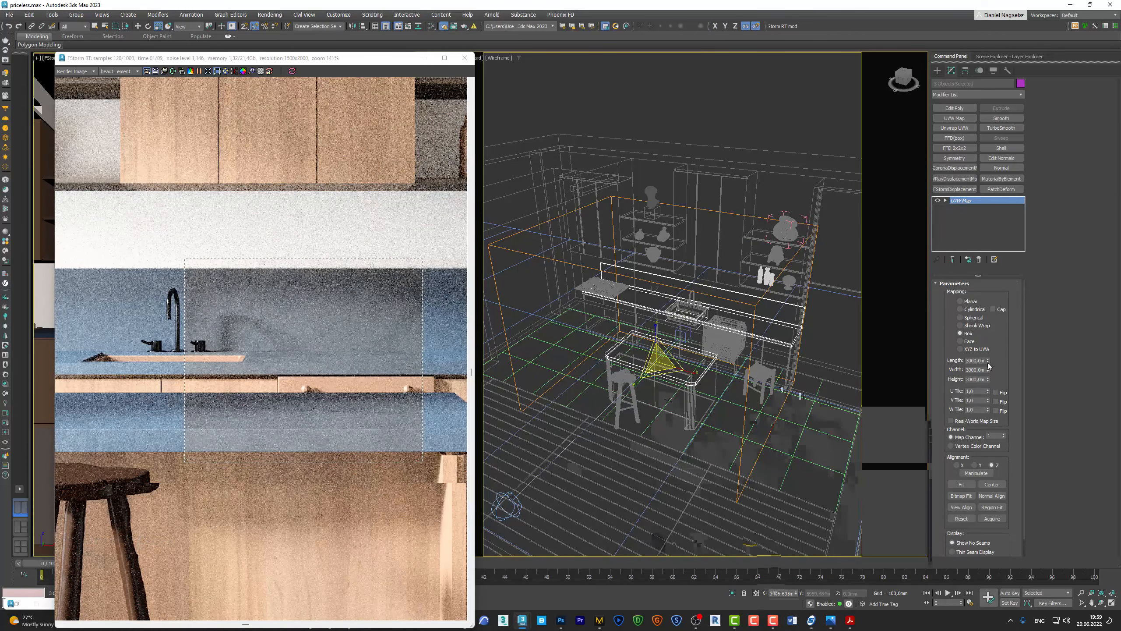
pyautogui.rightClick(973, 200)
pyautogui.click(996, 215)
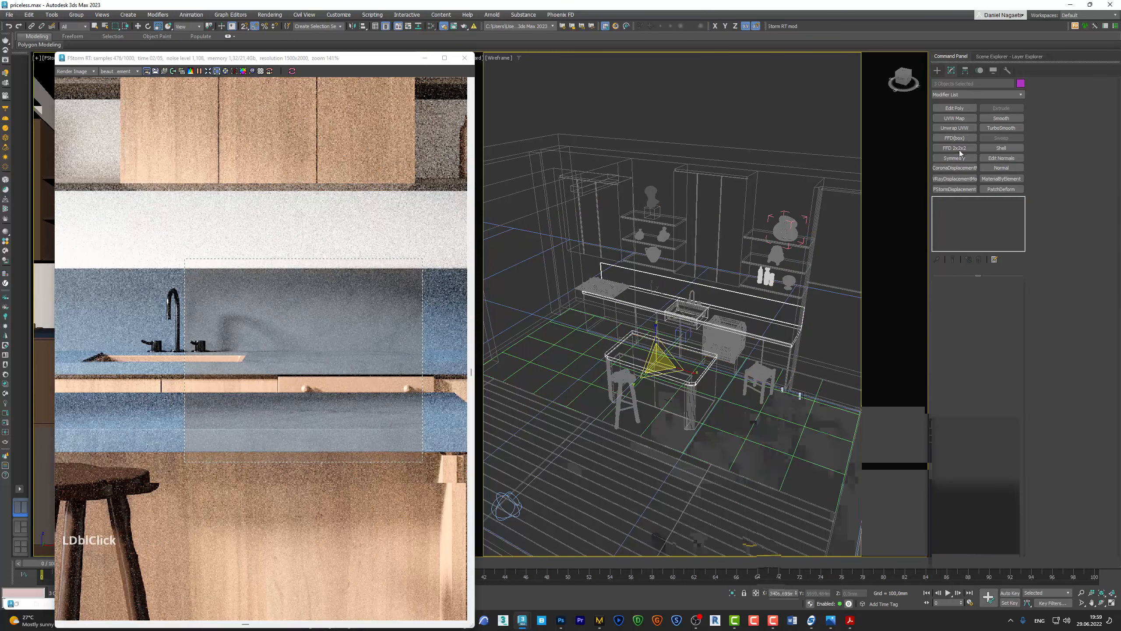
# Add a new UVW Map with box mapping to the countertops, set length and width to 2000 mm, and enter its height
pyautogui.click(956, 120)
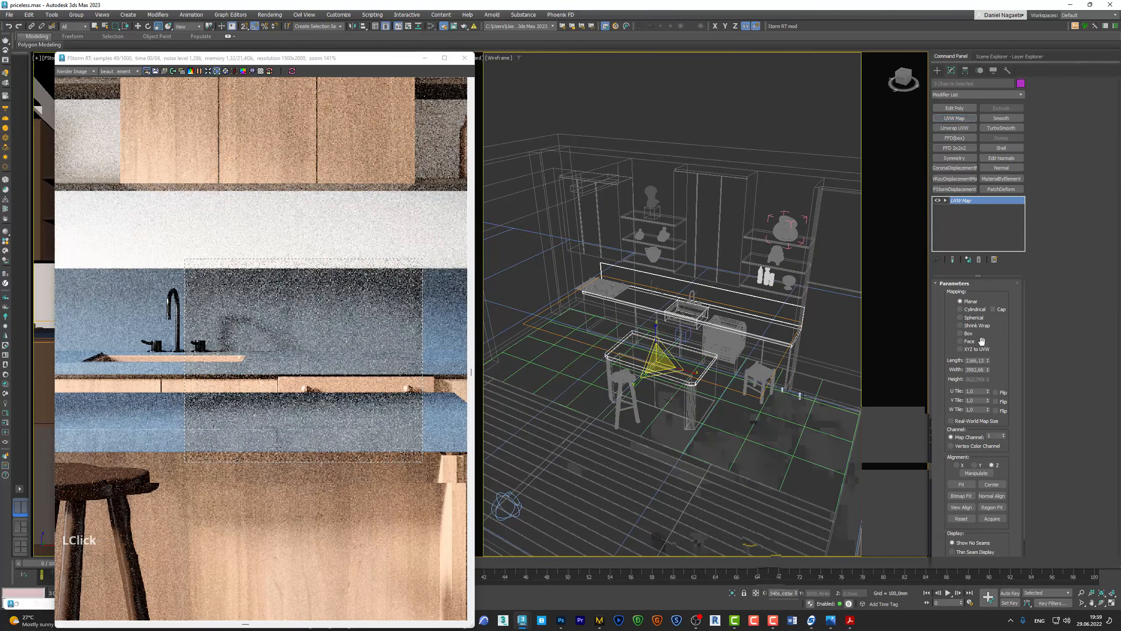
pyautogui.click(966, 334)
pyautogui.doubleClick(975, 359)
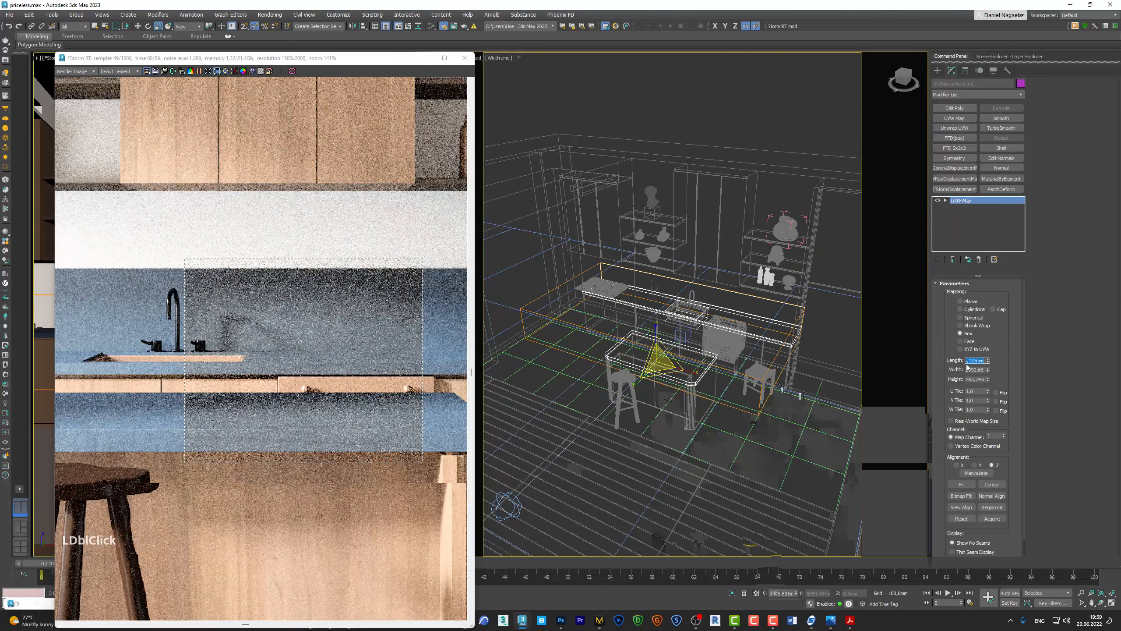
pyautogui.write('2000')
pyautogui.press('Tab')
pyautogui.write('2000')
pyautogui.press('Tab')
pyautogui.write('20')
pyautogui.press('Return')
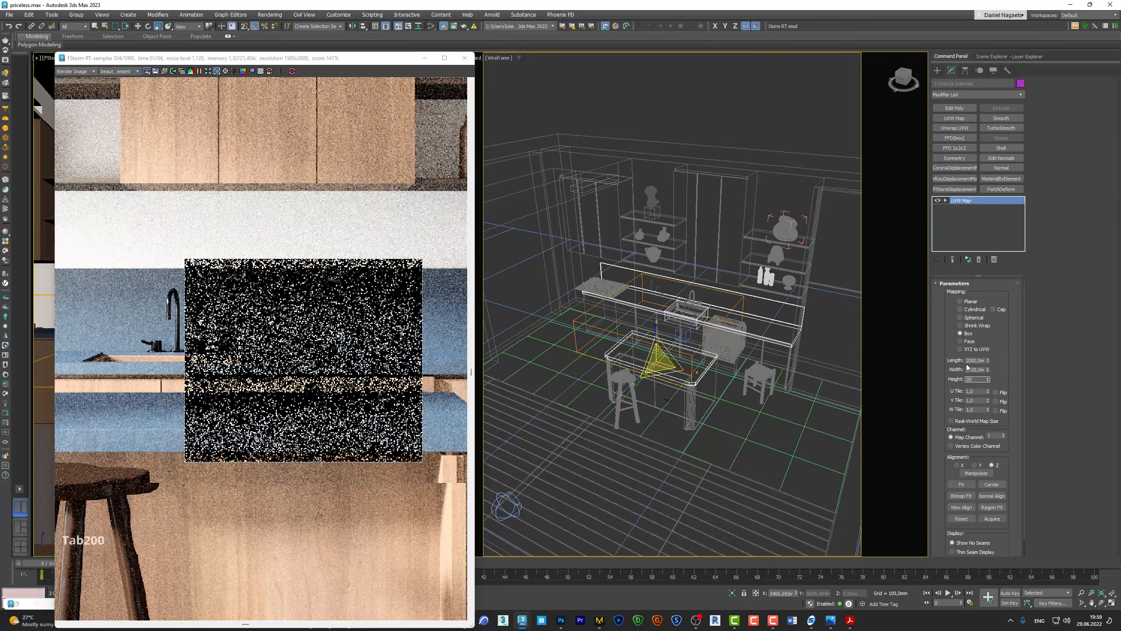
# Set the height of the countertops' box mapping to 2000 mm and check the marble scale in the render
pyautogui.write('00')
pyautogui.press('Return')
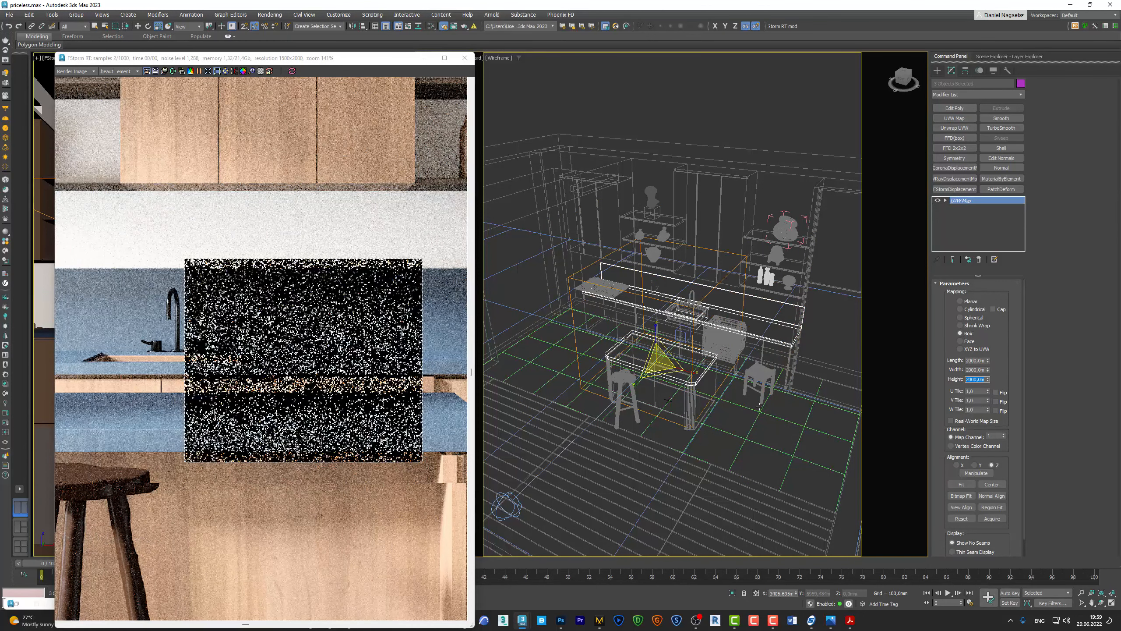
pyautogui.scroll(5, 386, 451)
pyautogui.scroll(-5, 386, 451)
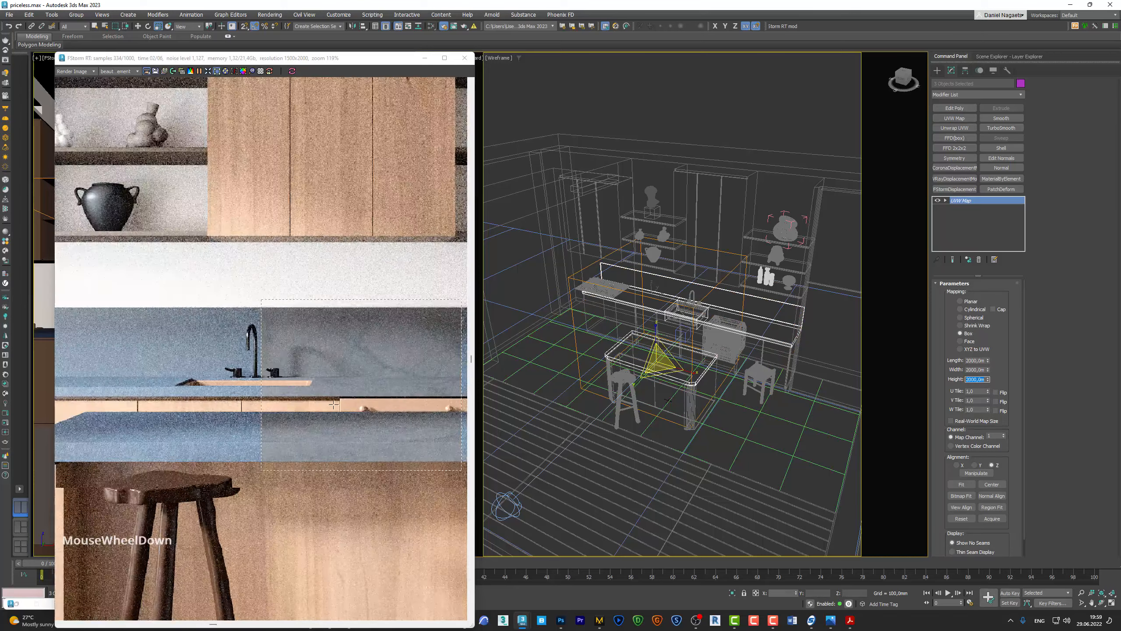
pyautogui.scroll(2, 398, 437)
pyautogui.scroll(-2, 410, 425)
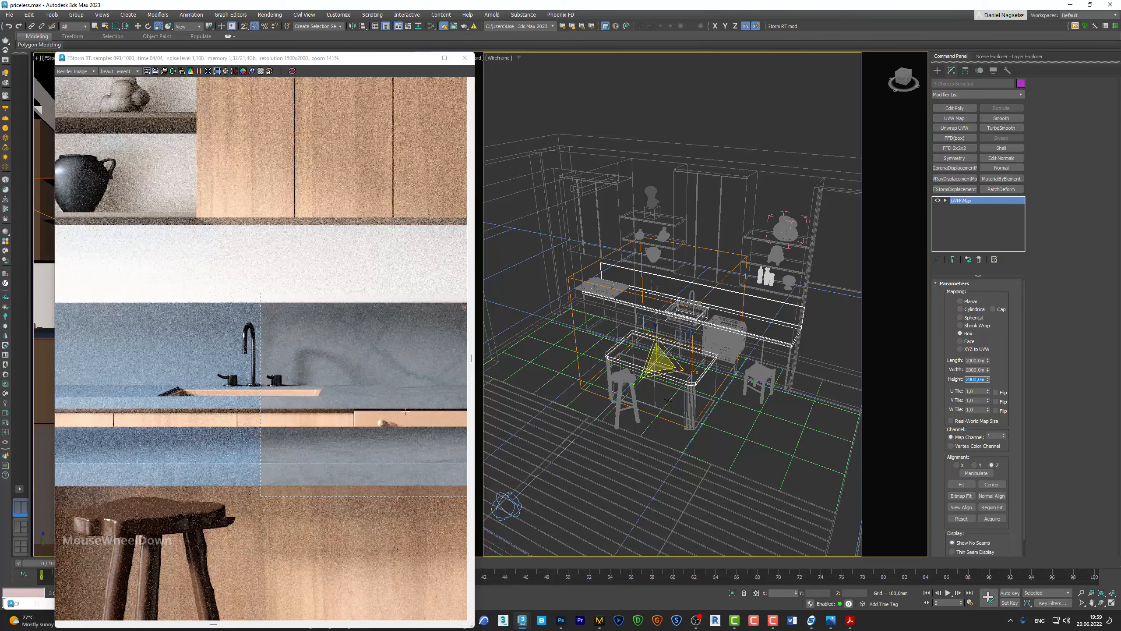
pyautogui.scroll(4, 410, 428)
pyautogui.scroll(-4, 408, 455)
pyautogui.scroll(2, 404, 490)
pyautogui.scroll(-4, 405, 489)
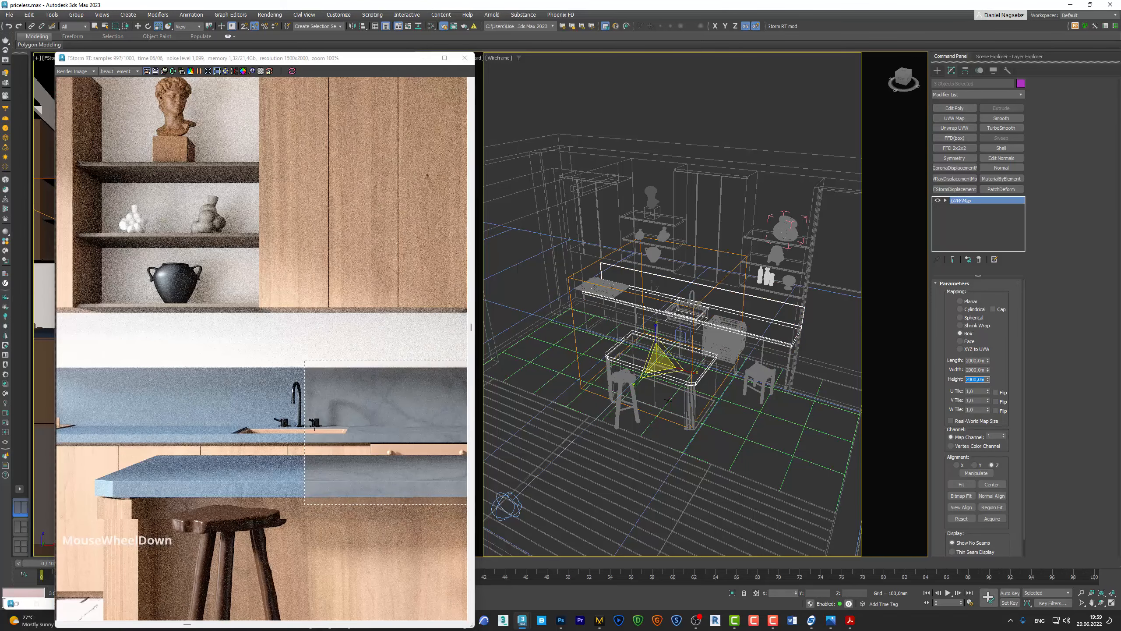
pyautogui.middleClick(687, 378)
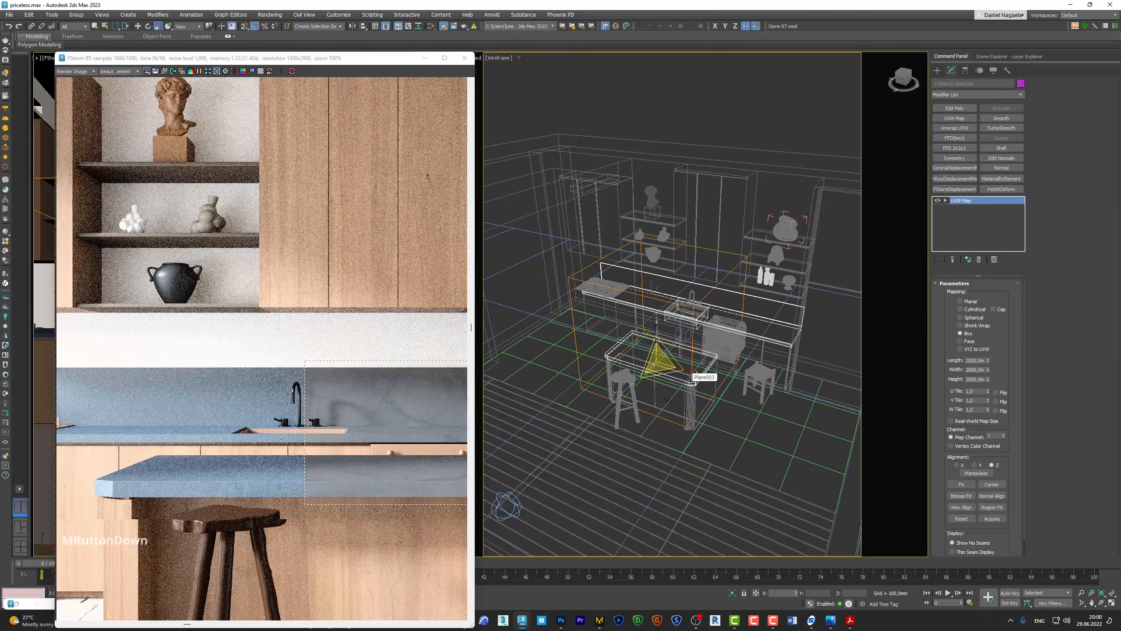
# Set the countertop material's diffuse map amount to 100 and inspect the veining in the render
pyautogui.press('m')
pyautogui.moveTo(662, 371); pyautogui.dragTo(536, 364, button='middle')
pyautogui.click(697, 337)
pyautogui.click(842, 552)
pyautogui.write('100')
pyautogui.press('Return')
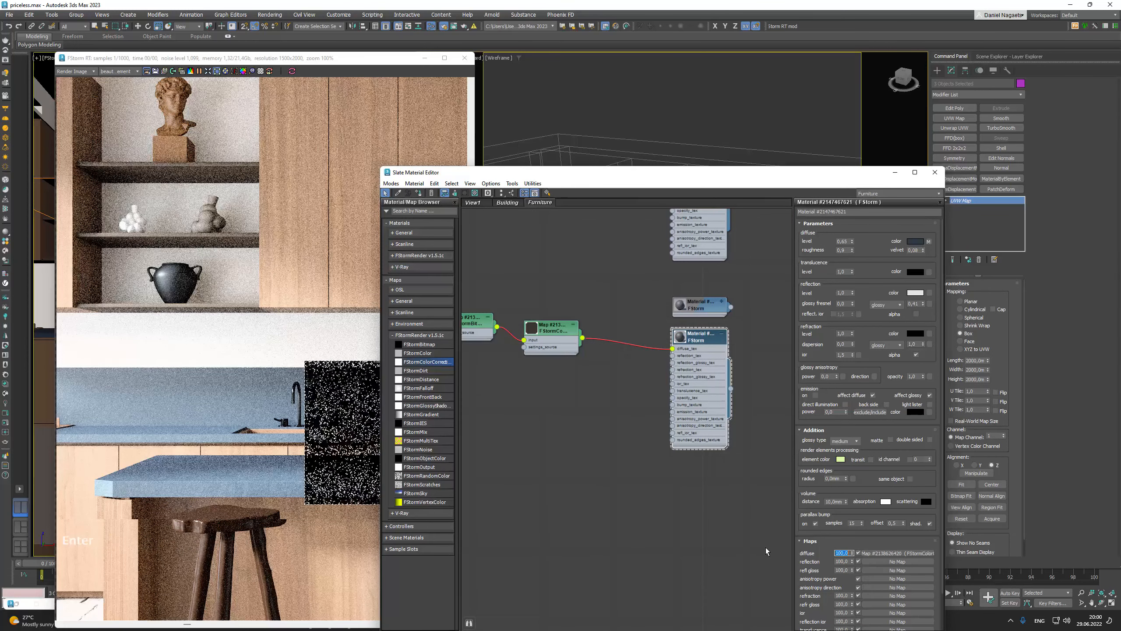
pyautogui.moveTo(507, 176); pyautogui.dragTo(691, 126)
pyautogui.scroll(5, 424, 426)
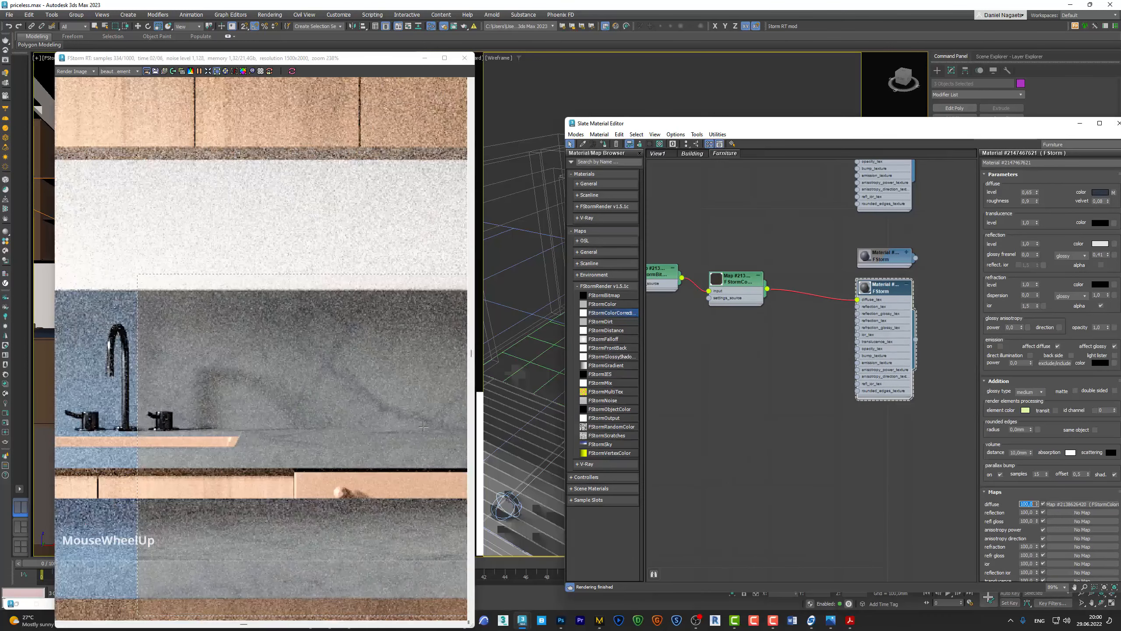
pyautogui.scroll(-6, 374, 568)
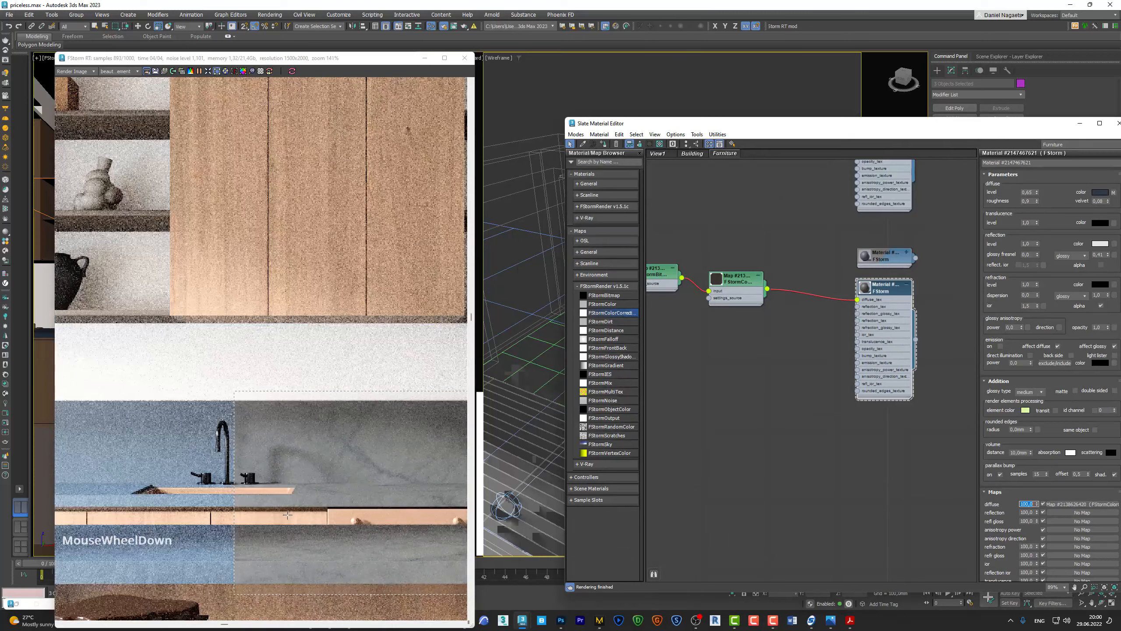
pyautogui.click(1086, 127)
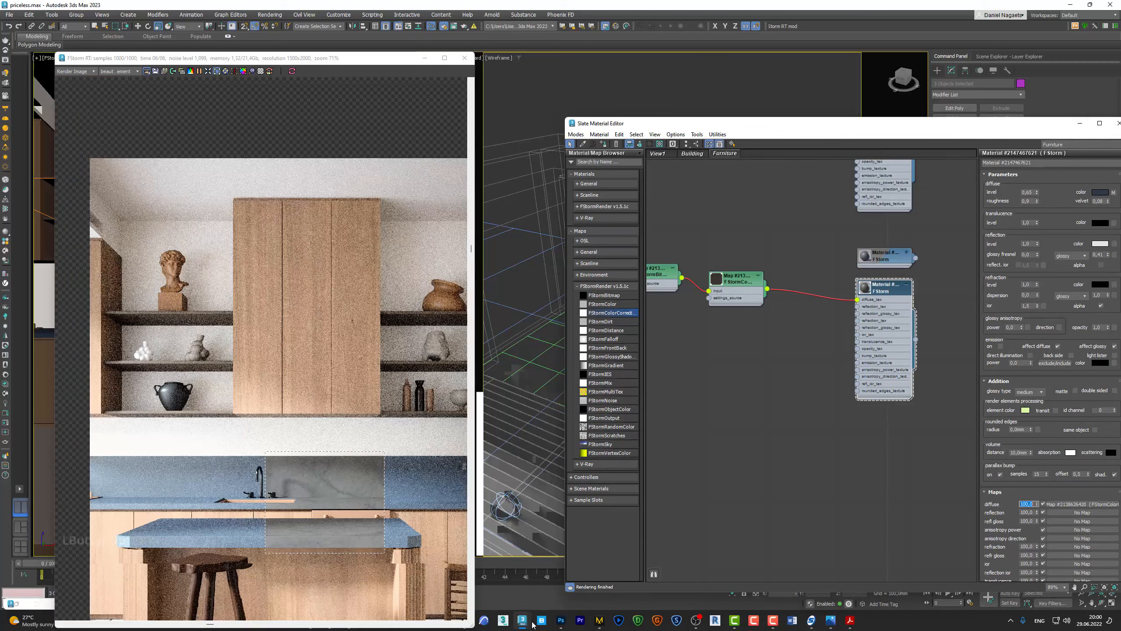
# Replace the marble bitmap's file with 1045_SANDRAS_GREY.jpg from the _Marble texture folder and check it in the render
pyautogui.moveTo(792, 312); pyautogui.dragTo(822, 323, button='middle')
pyautogui.click(685, 291)
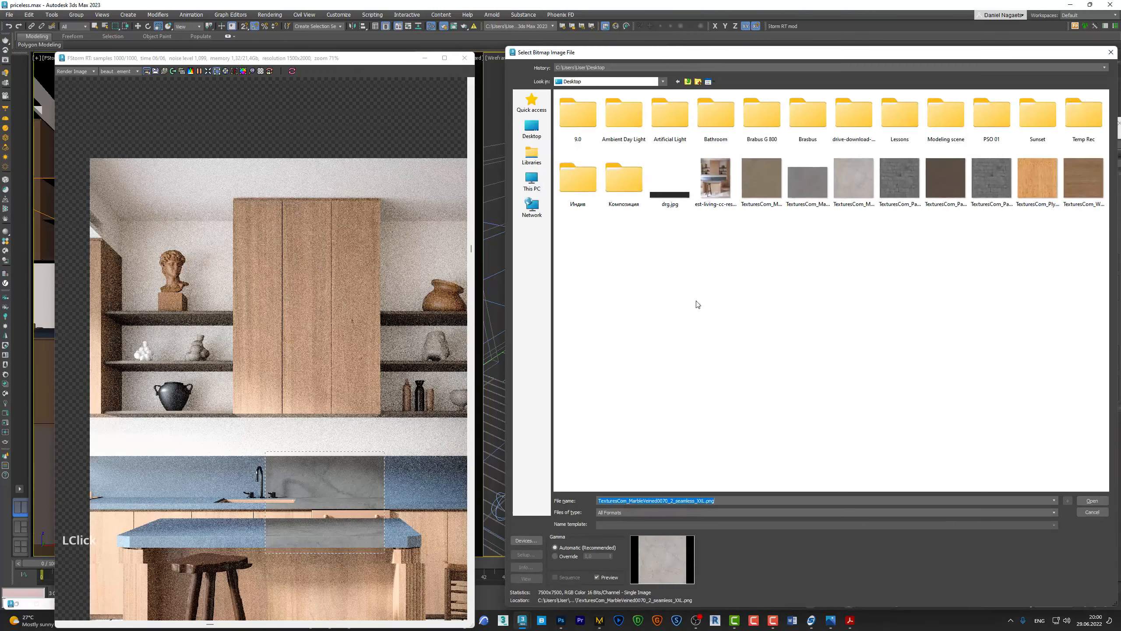
pyautogui.click(537, 189)
pyautogui.doubleClick(616, 204)
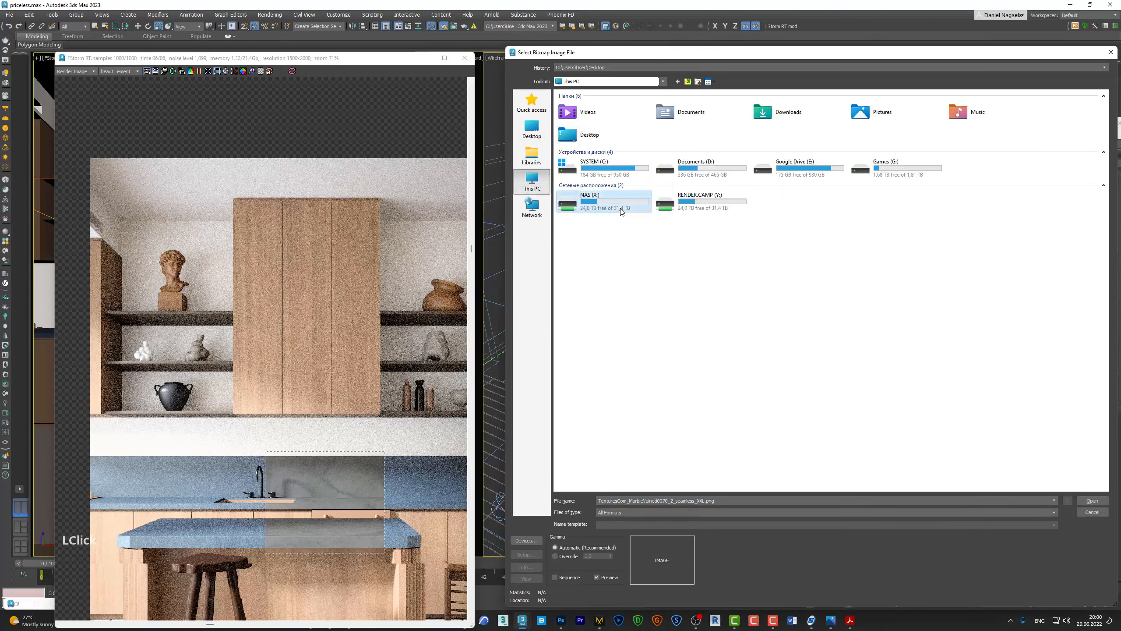
pyautogui.doubleClick(586, 226)
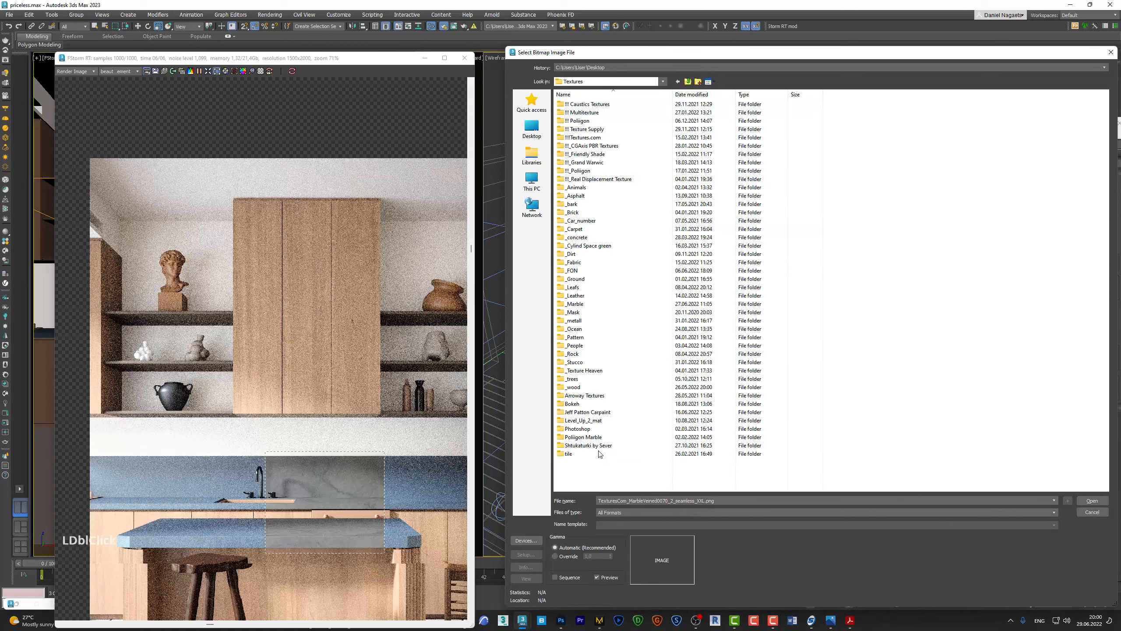
pyautogui.doubleClick(574, 305)
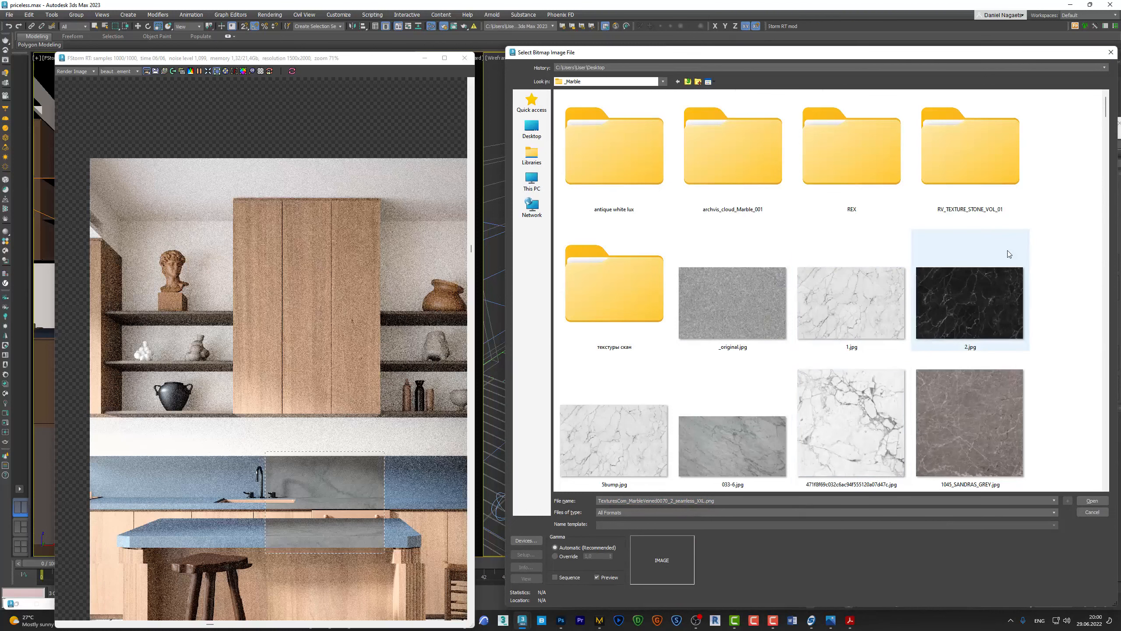
pyautogui.scroll(-5, 993, 248)
pyautogui.scroll(3, 982, 211)
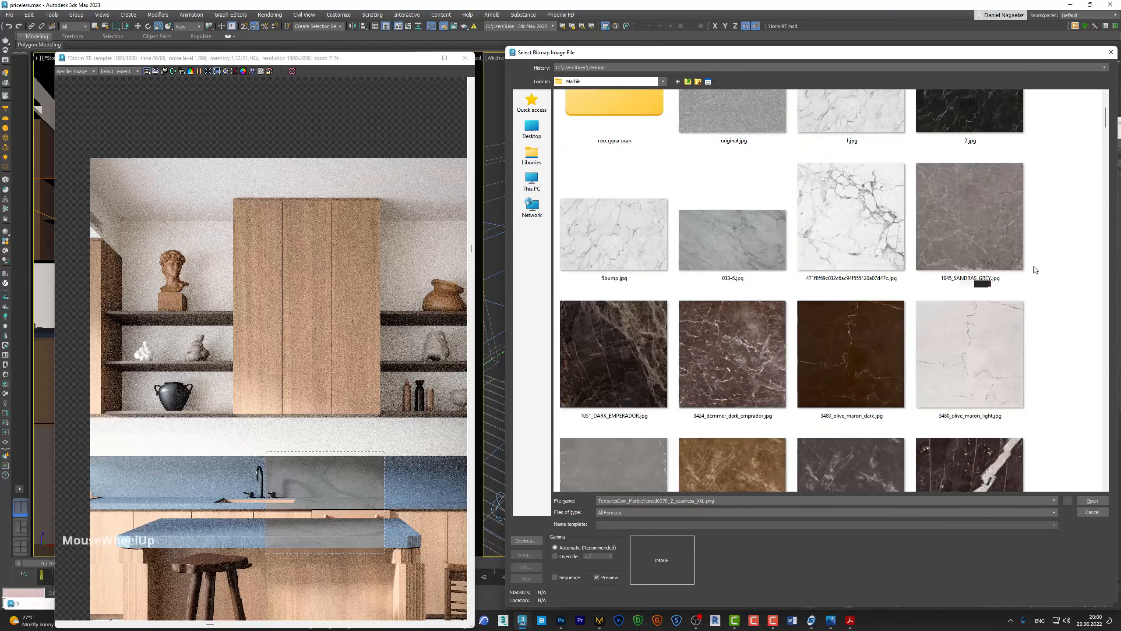
pyautogui.doubleClick(981, 206)
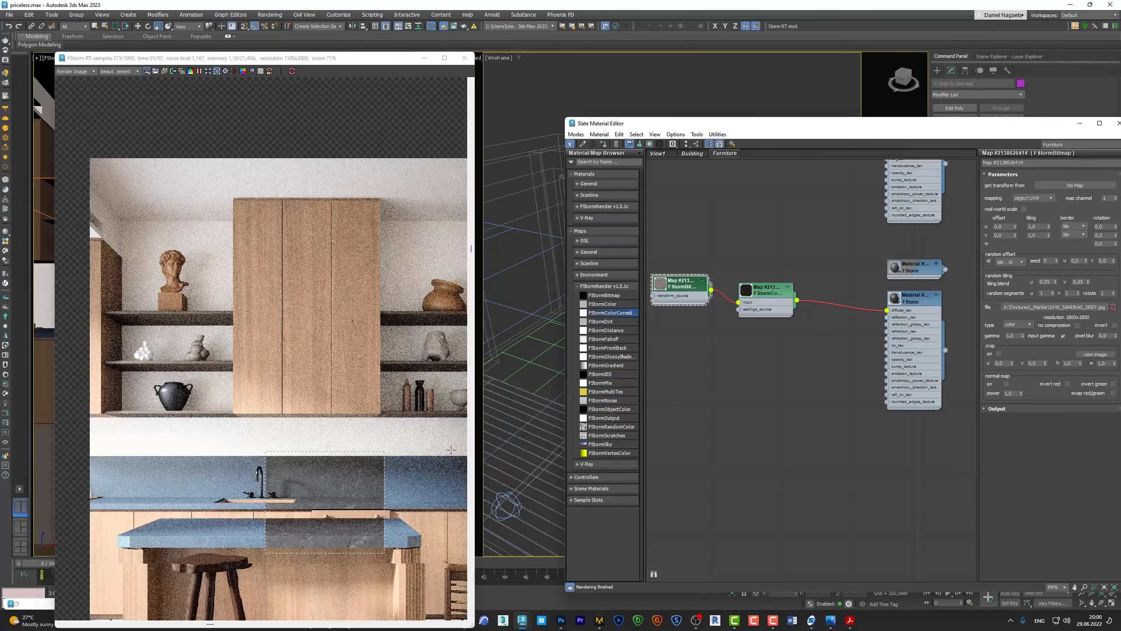
pyautogui.scroll(3, 321, 579)
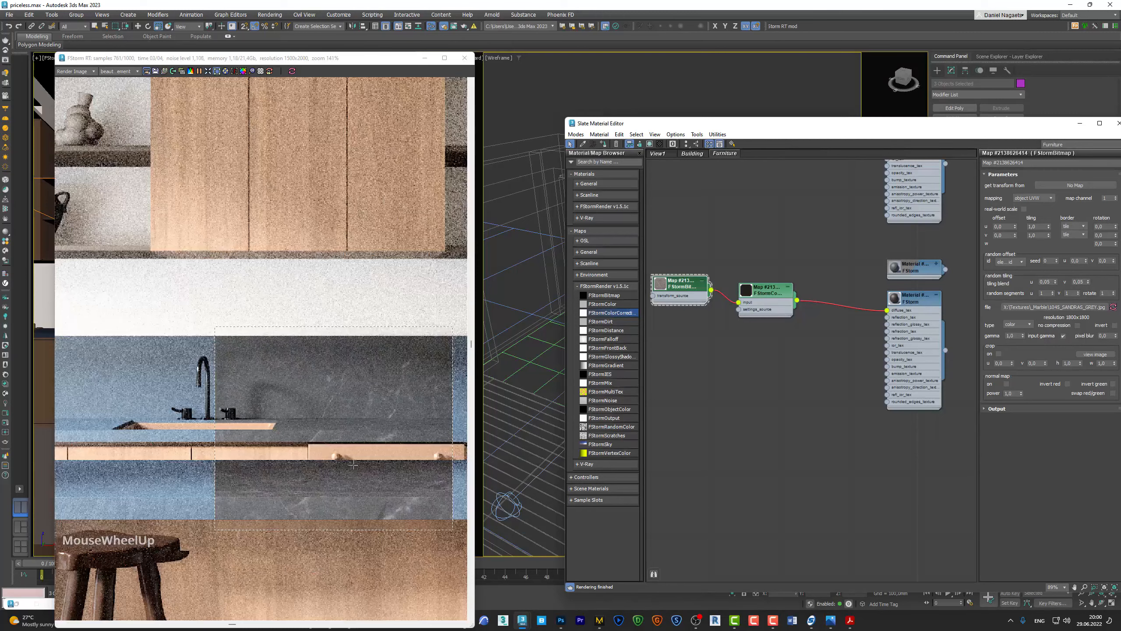
pyautogui.scroll(2, 351, 463)
pyautogui.scroll(-2, 423, 363)
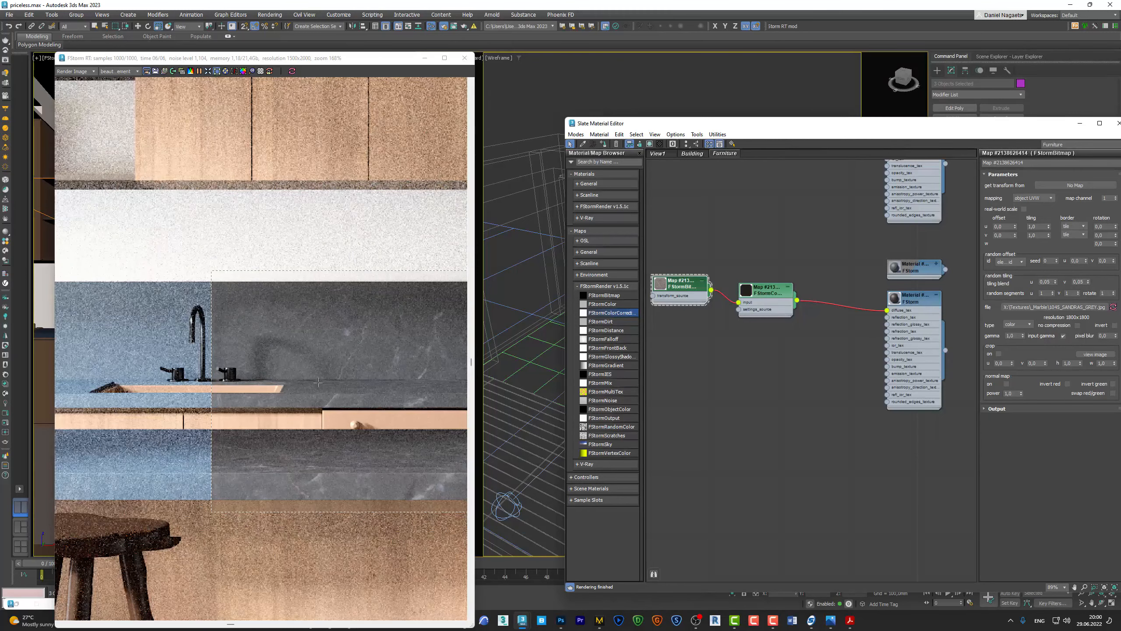
pyautogui.scroll(-2, 316, 379)
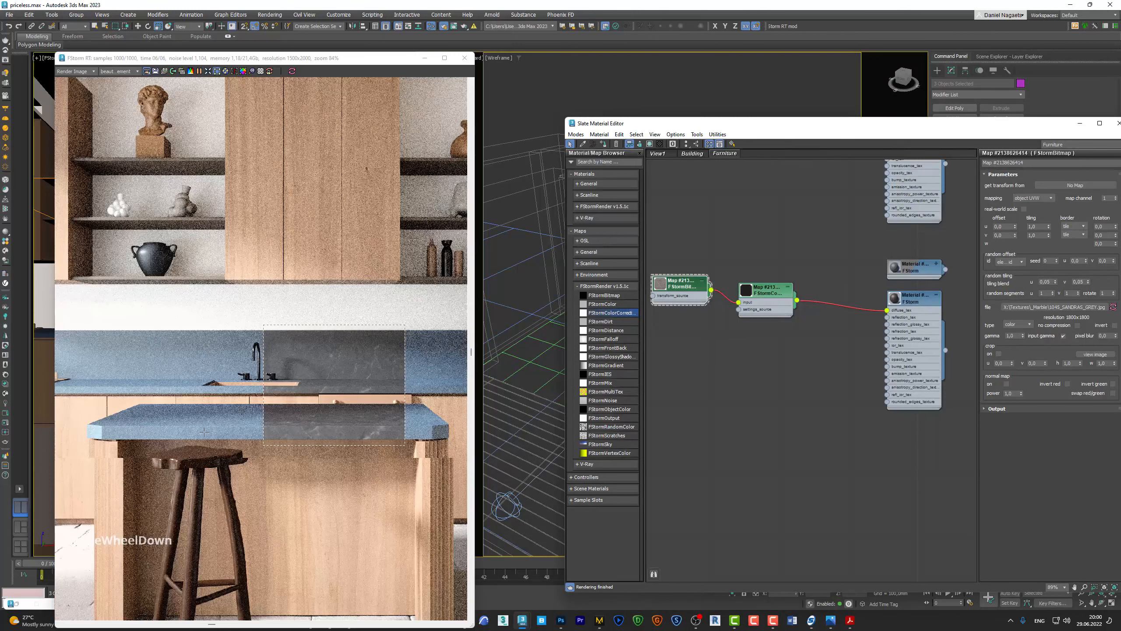
# Shift the countertop material's diffuse color slightly towards blue and set its diffuse map amount to 90
pyautogui.moveTo(781, 293); pyautogui.dragTo(795, 294)
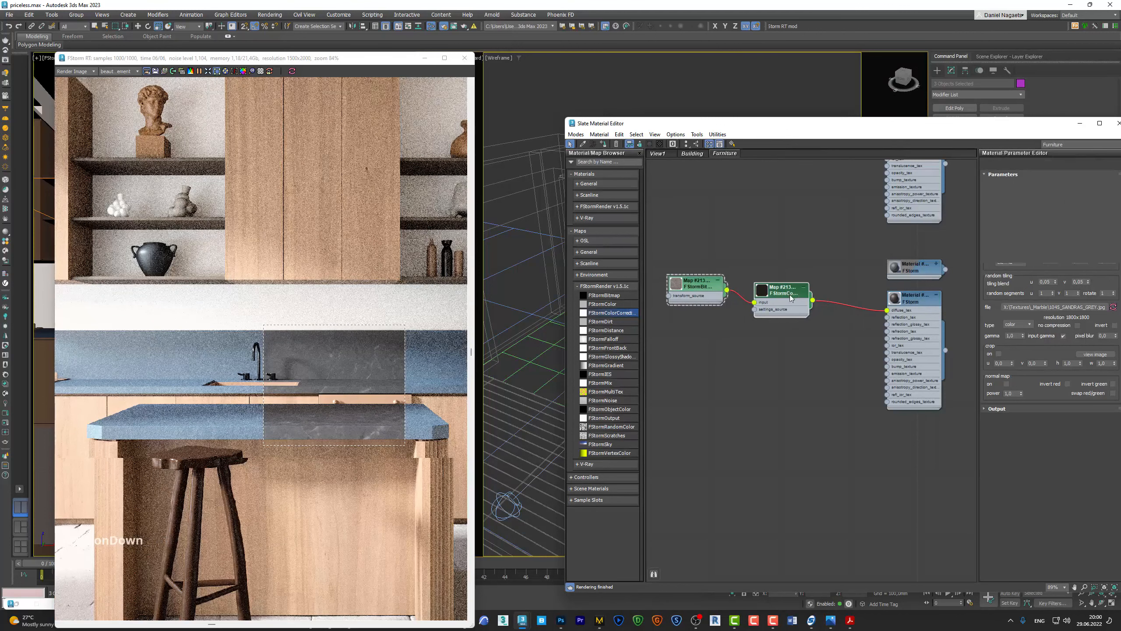
pyautogui.click(923, 296)
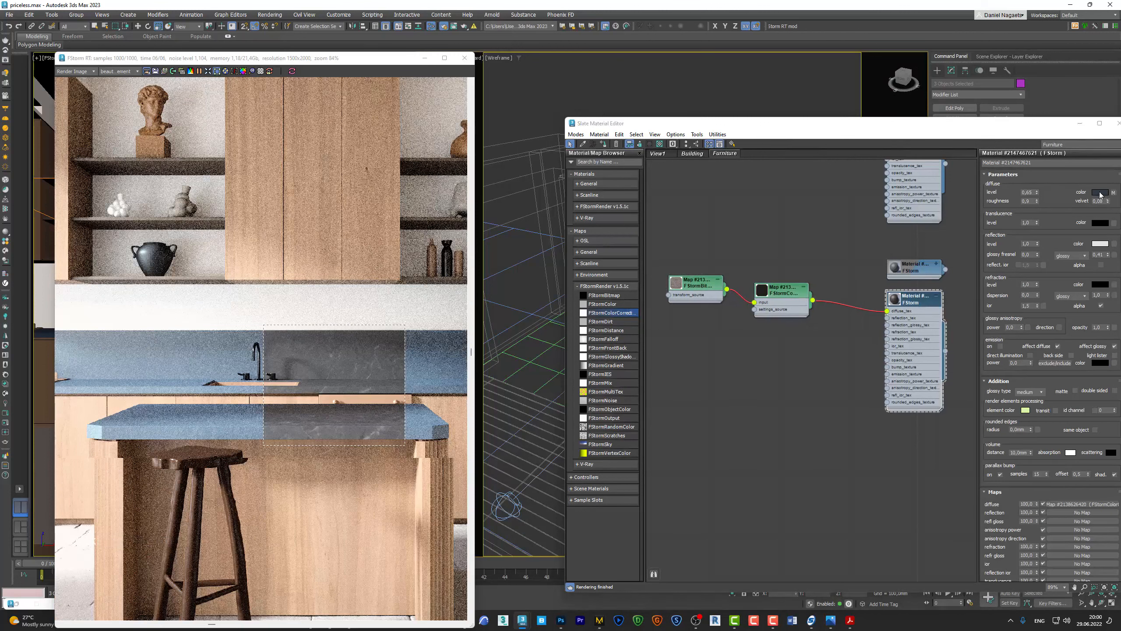
pyautogui.click(1100, 191)
pyautogui.click(1053, 176)
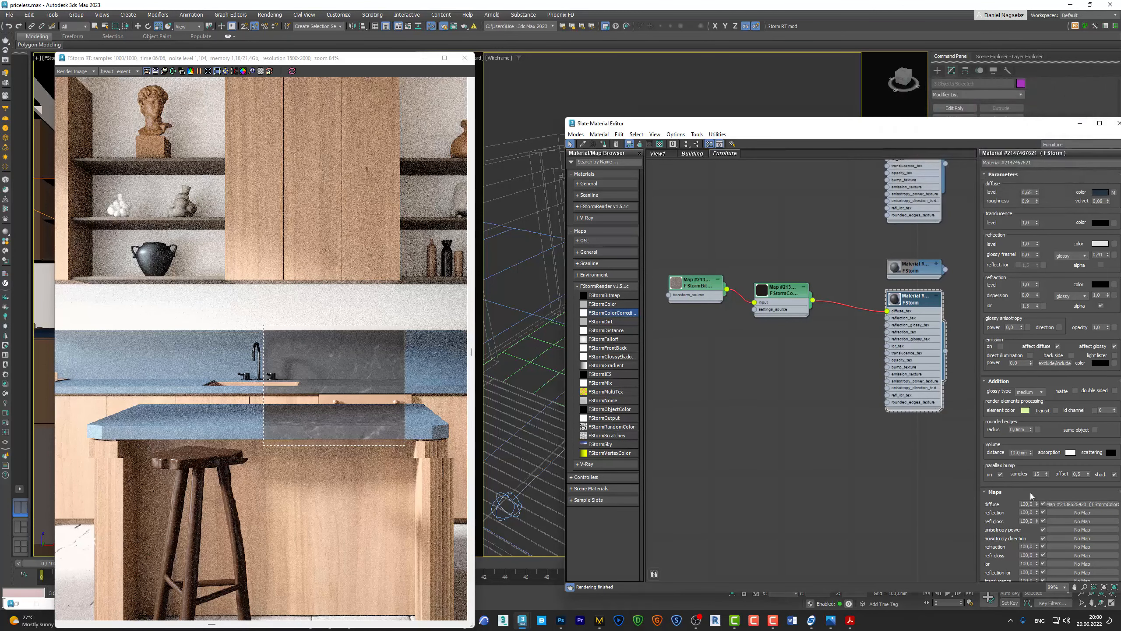
pyautogui.write('90')
pyautogui.press('Return')
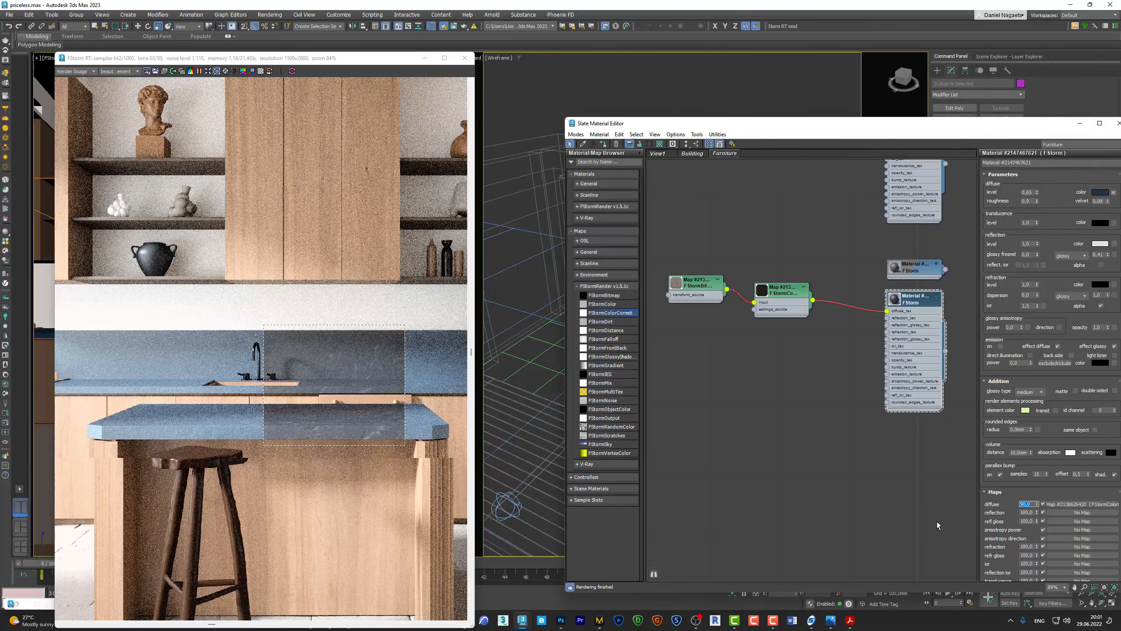
pyautogui.scroll(3, 403, 423)
pyautogui.scroll(-3, 404, 423)
pyautogui.scroll(3, 907, 338)
# Set the countertop material's diffuse map amount to 80 and turn off the render region to render the full frame
pyautogui.doubleClick(929, 300)
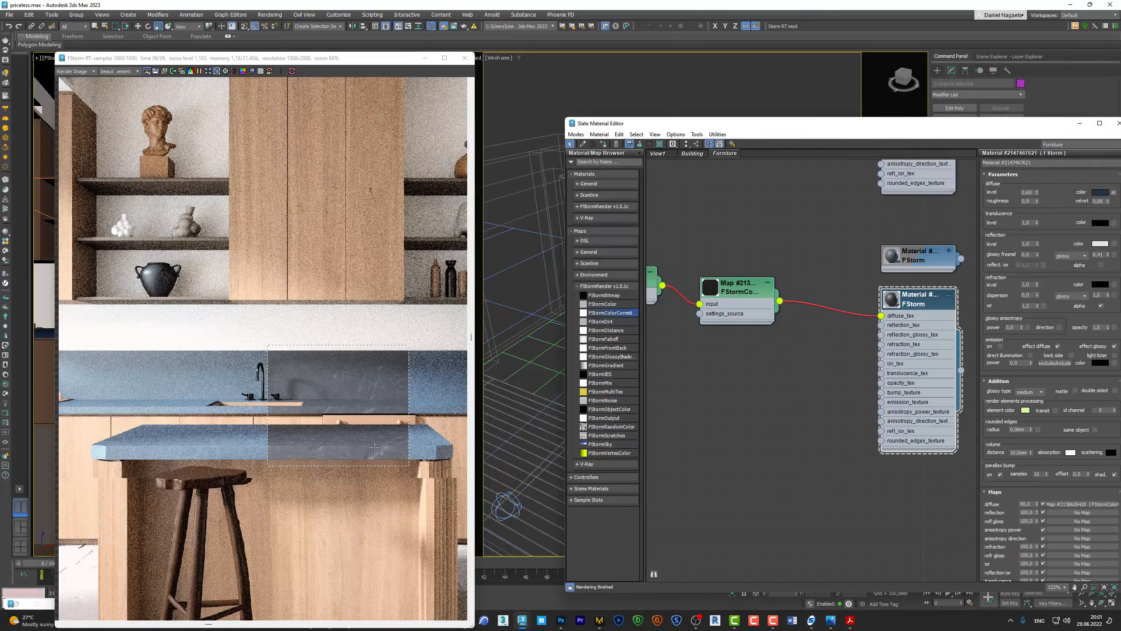
pyautogui.moveTo(1033, 503); pyautogui.dragTo(974, 511)
pyautogui.write('80')
pyautogui.press('Return')
pyautogui.scroll(-2, 324, 383)
pyautogui.click(211, 72)
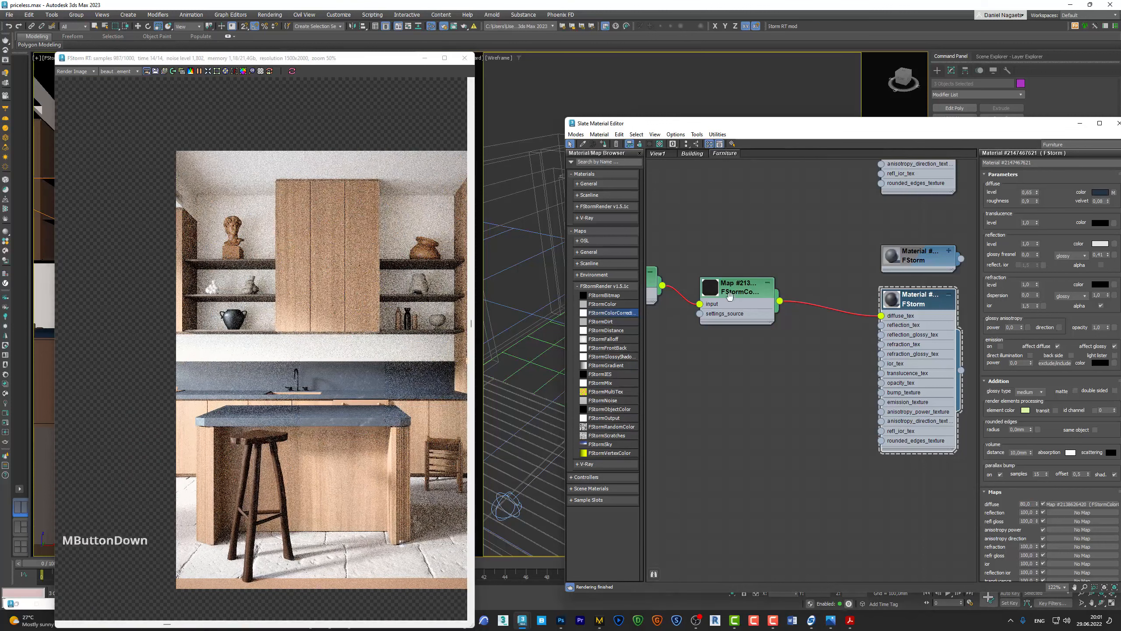
# Add an FStormFalloff map and insert an FStormMix after the color correction, with the color correction feeding texture1
pyautogui.moveTo(642, 283); pyautogui.dragTo(674, 277, button='middle')
pyautogui.click(653, 309)
pyautogui.moveTo(653, 306); pyautogui.dragTo(653, 315)
pyautogui.scroll(3, 786, 313)
pyautogui.moveTo(787, 312); pyautogui.dragTo(817, 287, button='middle')
pyautogui.moveTo(797, 259); pyautogui.dragTo(751, 275)
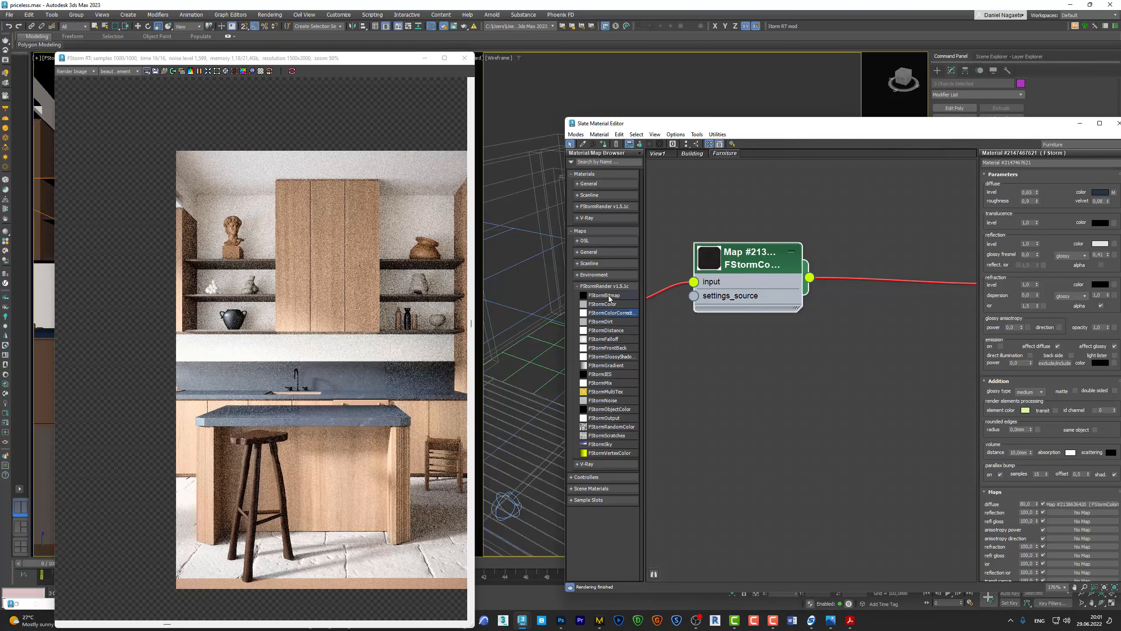
pyautogui.moveTo(609, 342); pyautogui.dragTo(684, 372)
pyautogui.doubleClick(726, 403)
pyautogui.moveTo(612, 383); pyautogui.dragTo(945, 279)
pyautogui.click(969, 299)
pyautogui.moveTo(878, 310); pyautogui.dragTo(869, 295, button='middle')
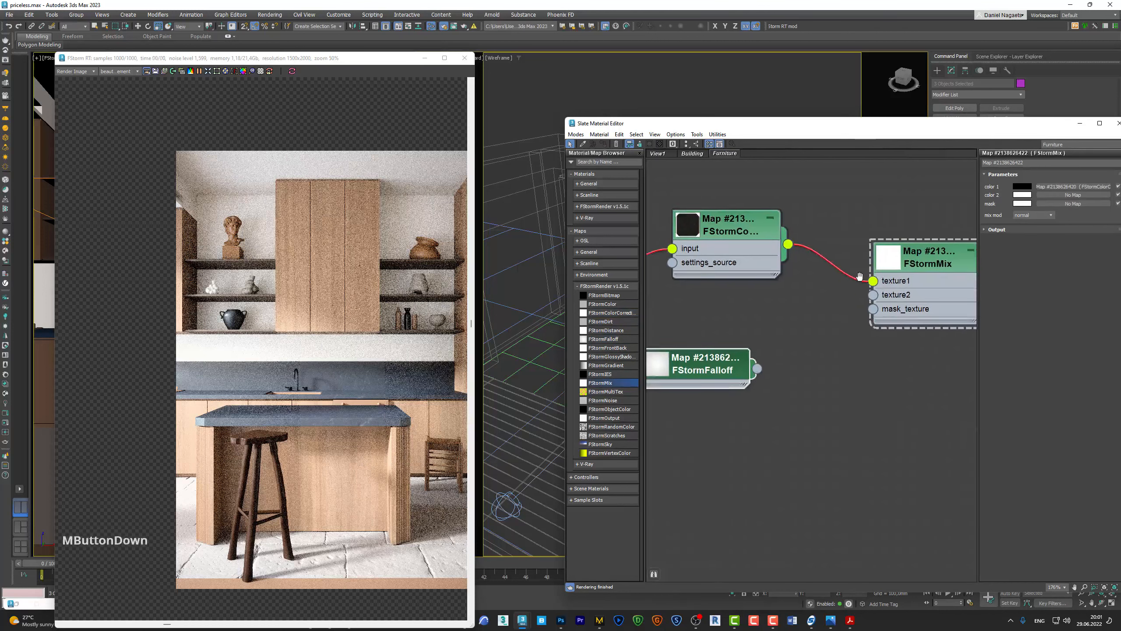
# Clone the color correction map, keeping the same bitmap as its input, and connect the copy to the mix's texture2
pyautogui.scroll(-1, 742, 246)
pyautogui.moveTo(743, 246); pyautogui.dragTo(772, 221, button='middle')
pyautogui.keyDown('shift'); pyautogui.moveTo(772, 220); pyautogui.dragTo(894, 274); pyautogui.keyUp('shift')
pyautogui.moveTo(725, 339); pyautogui.dragTo(738, 434)
pyautogui.moveTo(716, 352); pyautogui.dragTo(775, 368, button='middle')
pyautogui.moveTo(677, 315); pyautogui.dragTo(651, 259)
pyautogui.scroll(-2, 751, 293)
pyautogui.moveTo(948, 261); pyautogui.dragTo(799, 260)
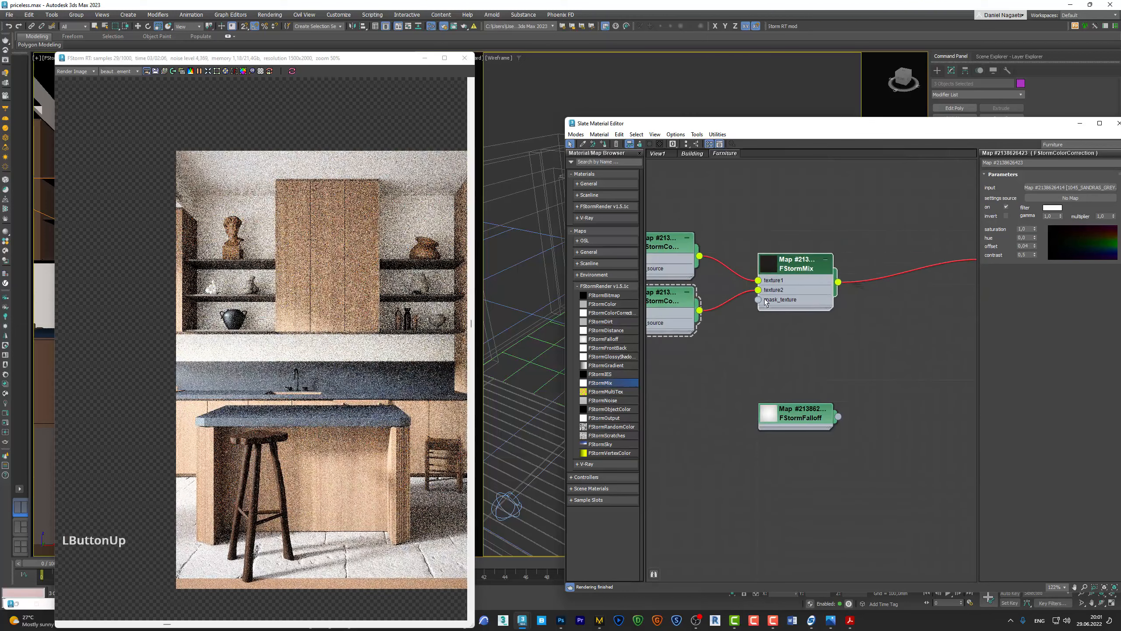
# Set the cloned color correction's offset to 0.13, connect the Falloff map to the mix's mask input and inspect the countertop render
pyautogui.moveTo(790, 415); pyautogui.dragTo(705, 425)
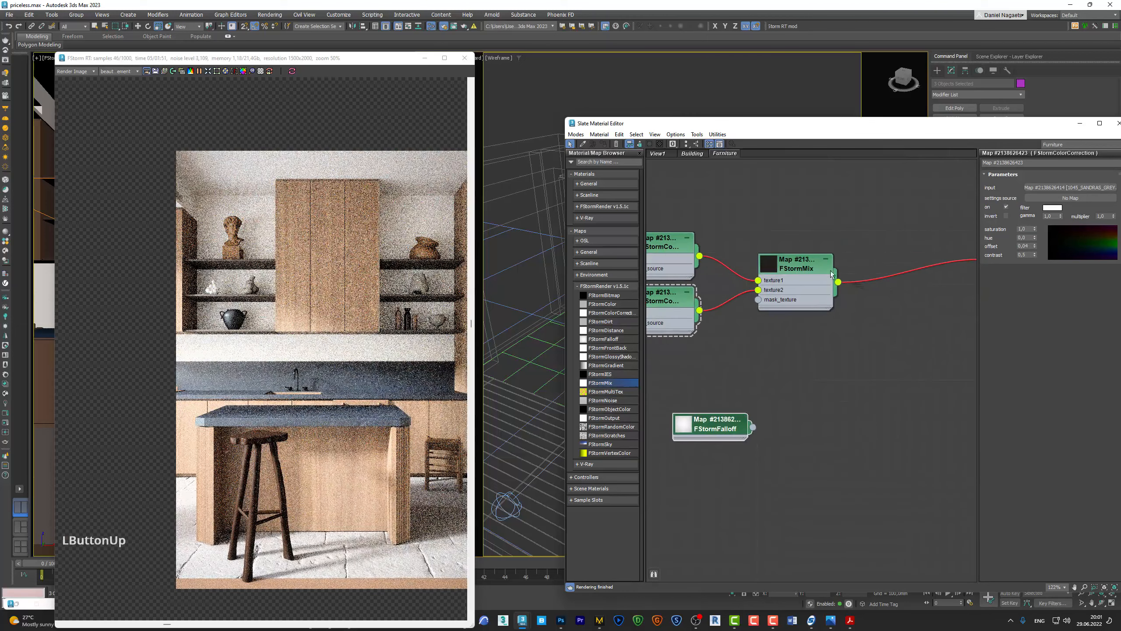
pyautogui.doubleClick(679, 302)
pyautogui.moveTo(1035, 246); pyautogui.dragTo(1035, 244)
pyautogui.moveTo(742, 424); pyautogui.dragTo(687, 392)
pyautogui.moveTo(696, 394); pyautogui.dragTo(775, 417, button='middle')
pyautogui.scroll(3, 775, 417)
pyautogui.moveTo(776, 420); pyautogui.dragTo(860, 290)
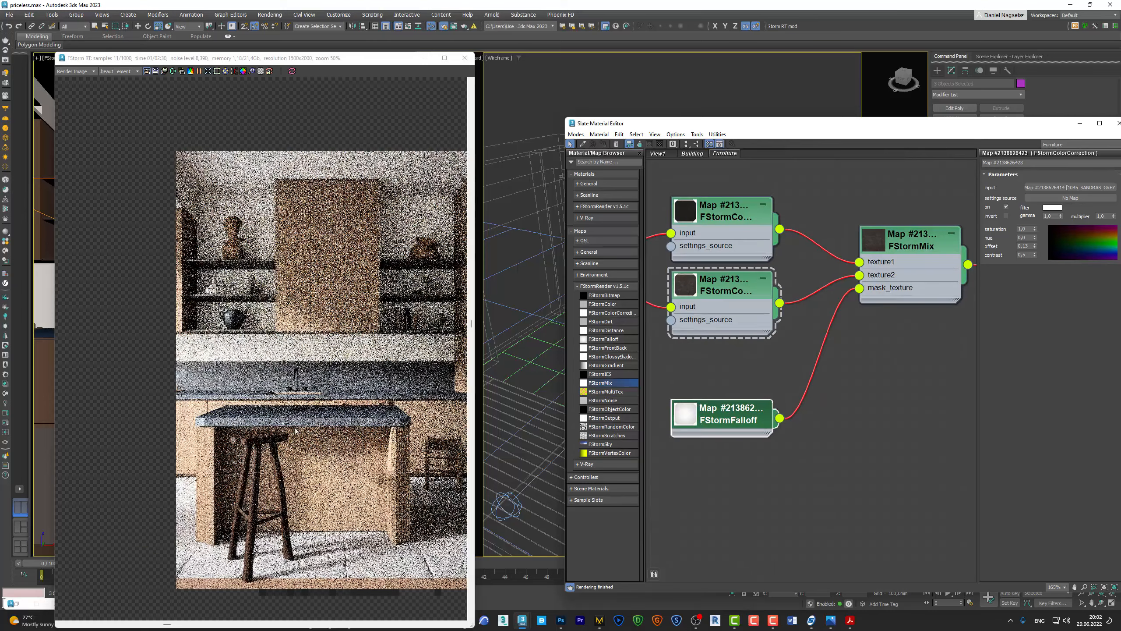
pyautogui.scroll(5, 344, 425)
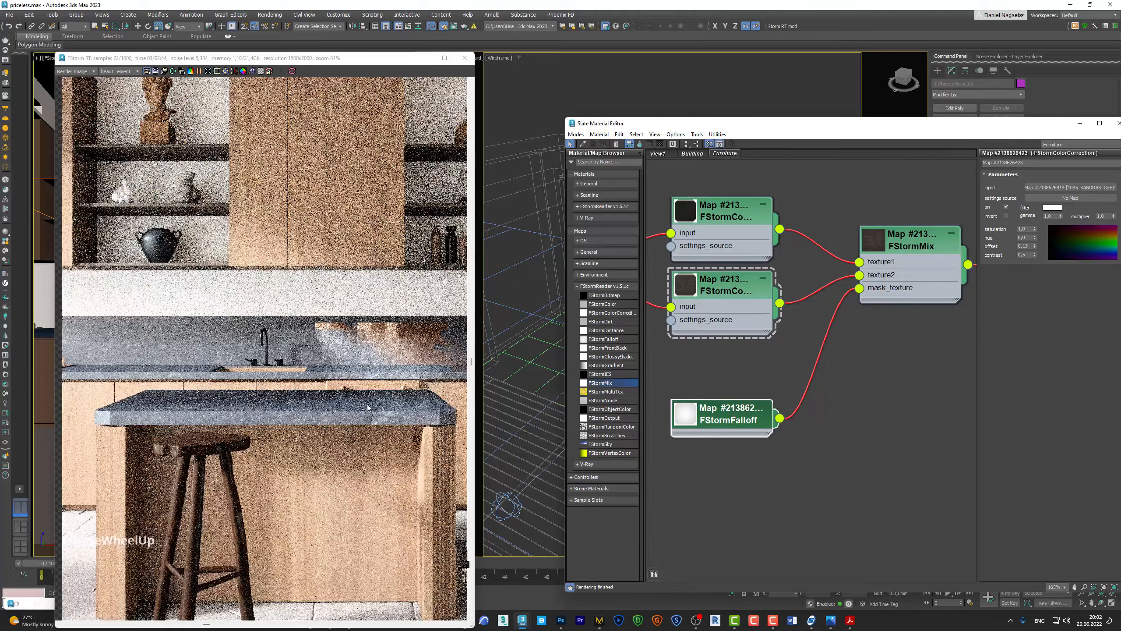
pyautogui.scroll(3, 382, 406)
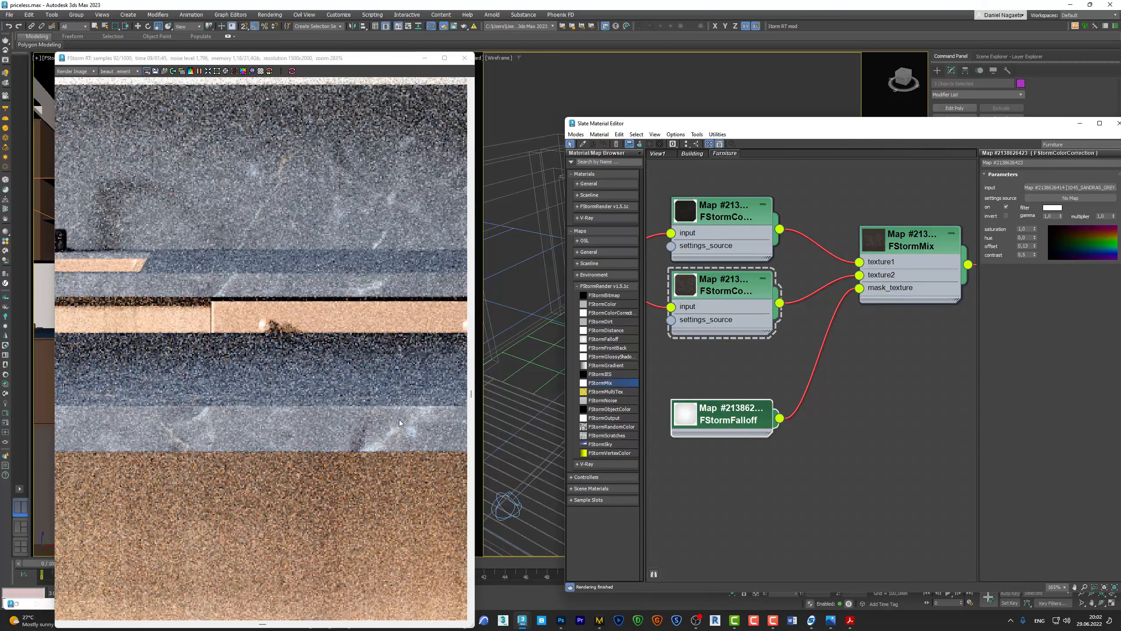
# Lower the offset of the color correction feeding texture2 to 0.08 and check the countertops in the render
pyautogui.doubleClick(735, 291)
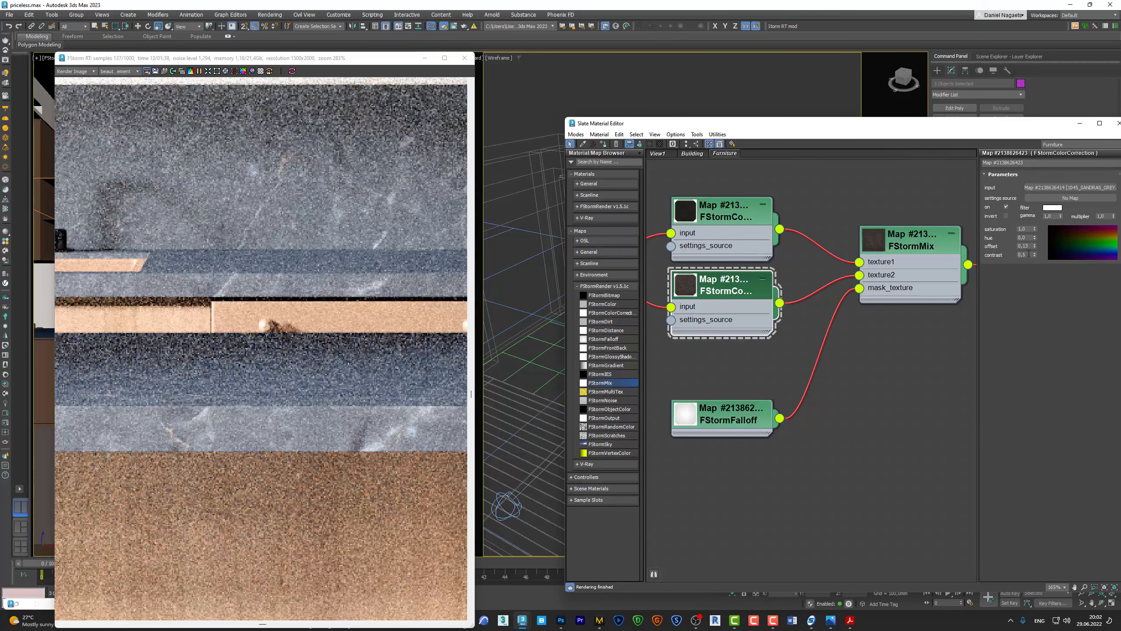
pyautogui.moveTo(1035, 246); pyautogui.dragTo(1036, 248)
pyautogui.scroll(-3, 394, 332)
pyautogui.scroll(-2, 394, 332)
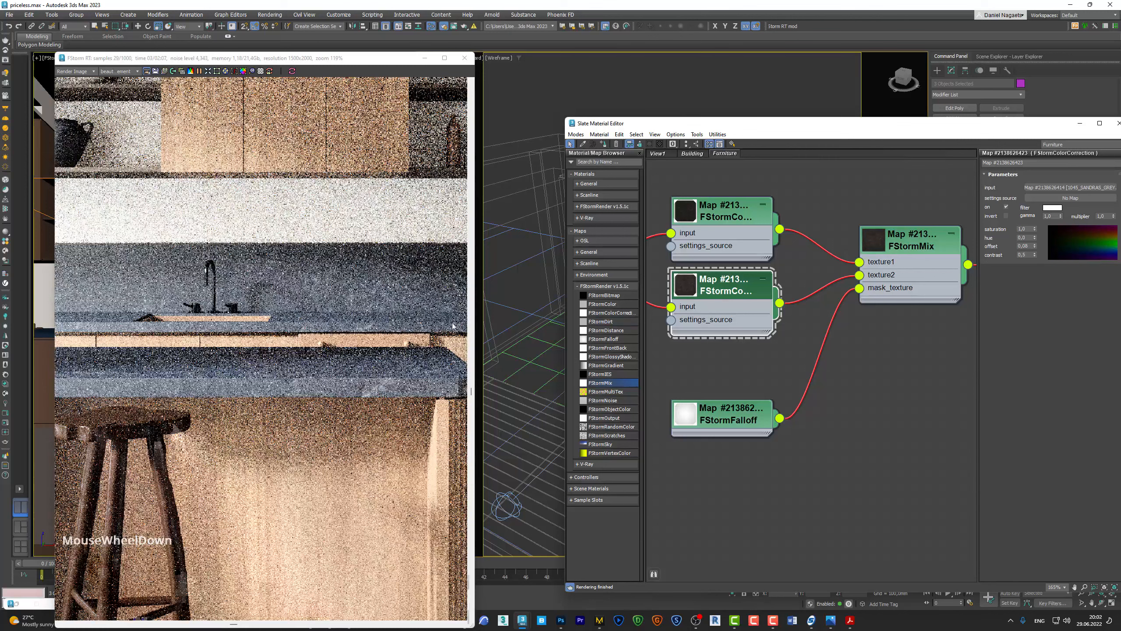
# Reduce the saturation of the color correction feeding texture1 to 0.45 and view the whole kitchen render
pyautogui.doubleClick(724, 211)
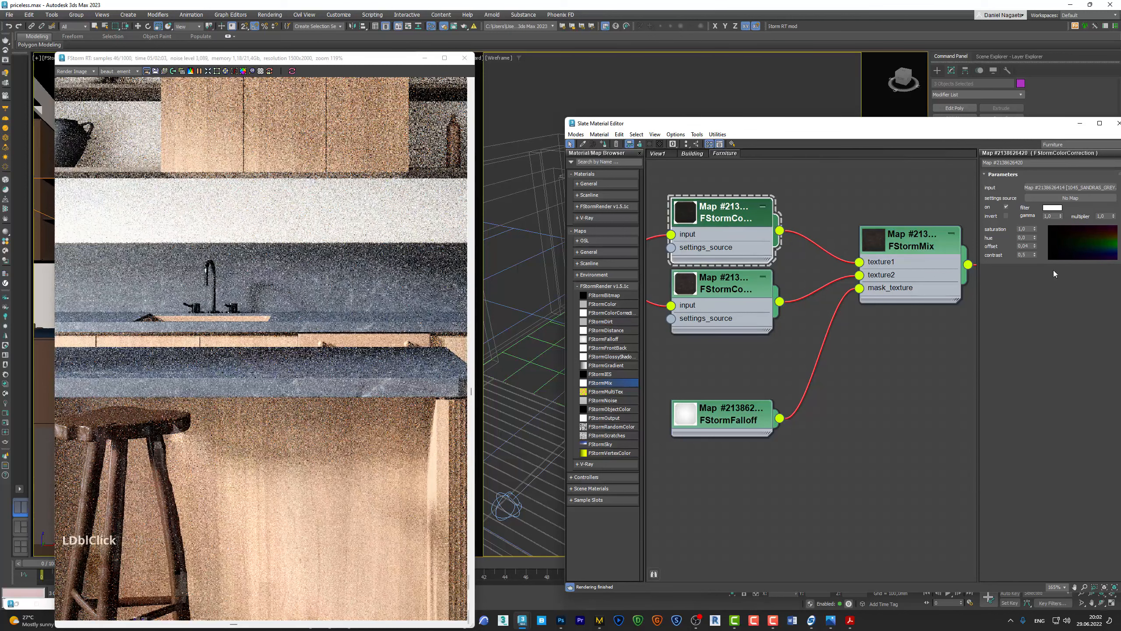
pyautogui.moveTo(1034, 228); pyautogui.dragTo(1036, 254)
pyautogui.scroll(-3, 329, 363)
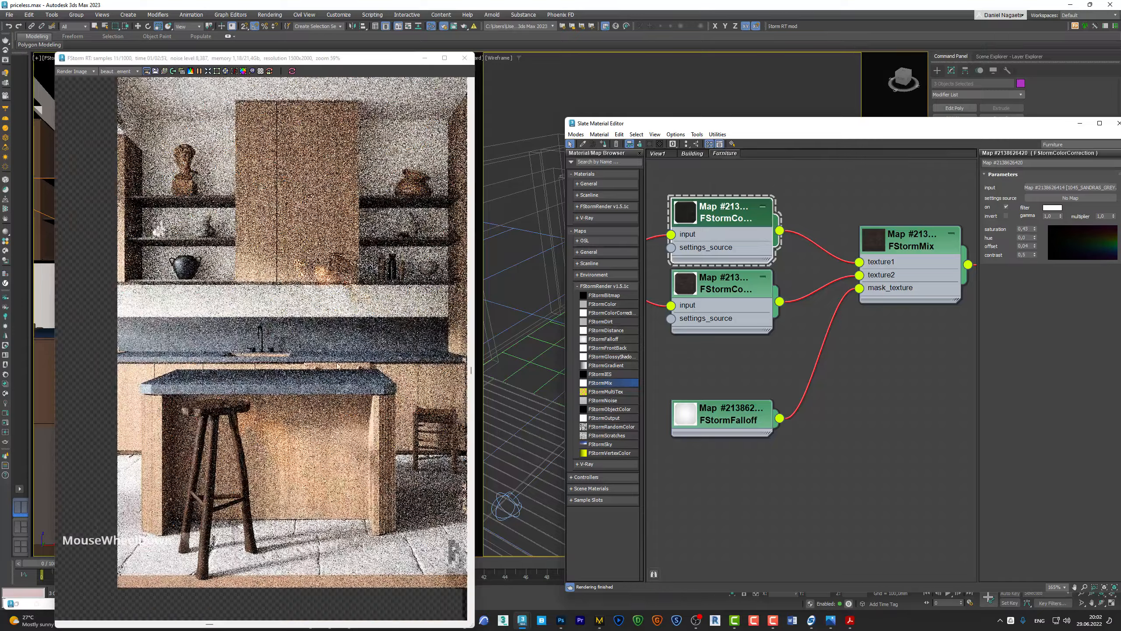
# Lower the offset of the color correction feeding texture2 to 0.05
pyautogui.scroll(4, 345, 365)
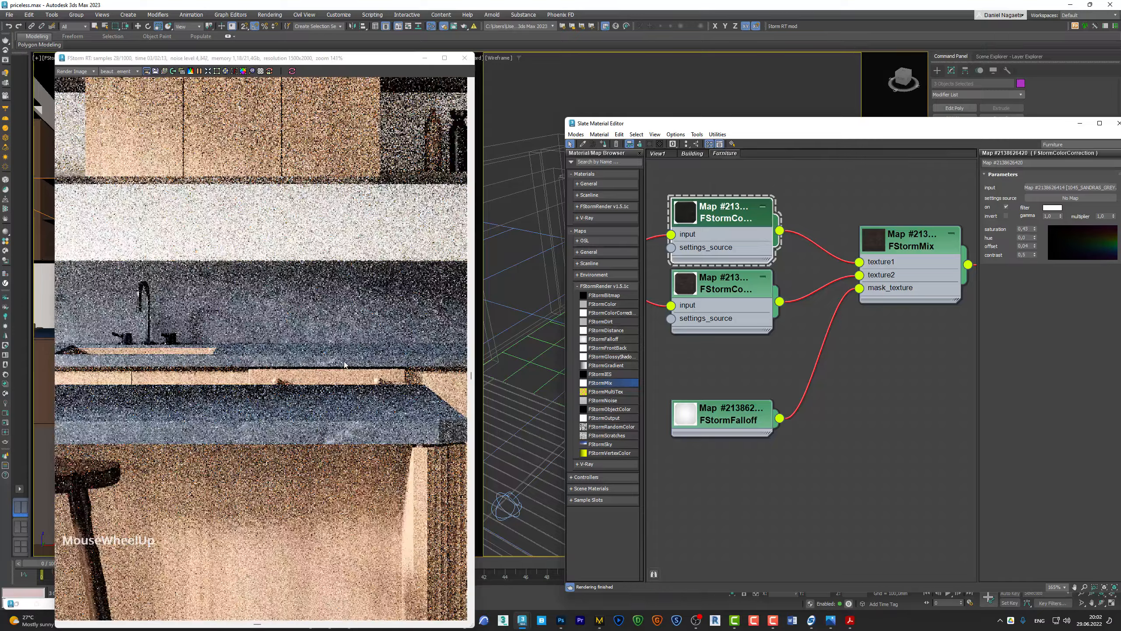
pyautogui.scroll(-3, 345, 365)
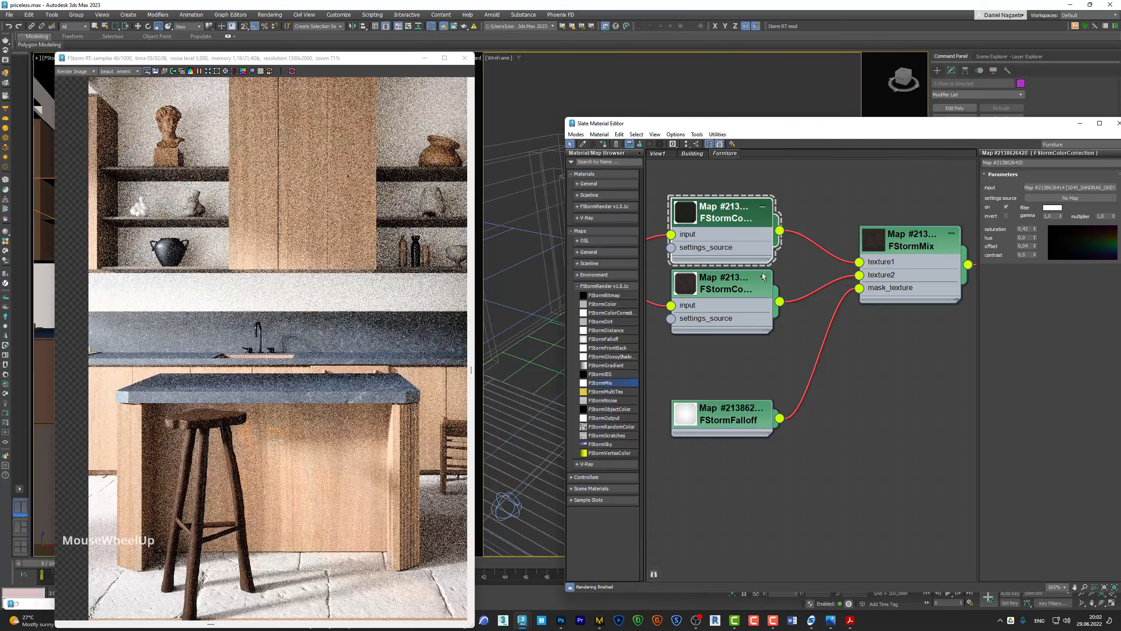
pyautogui.doubleClick(752, 283)
pyautogui.click(1034, 226)
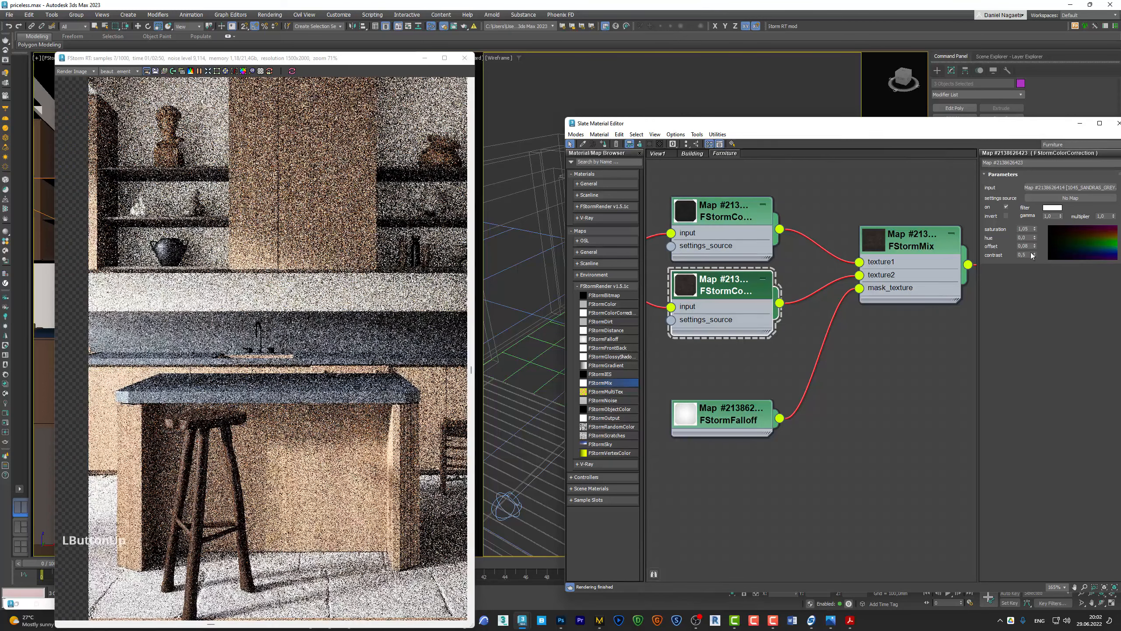
pyautogui.click(1034, 247)
pyautogui.click(1035, 248)
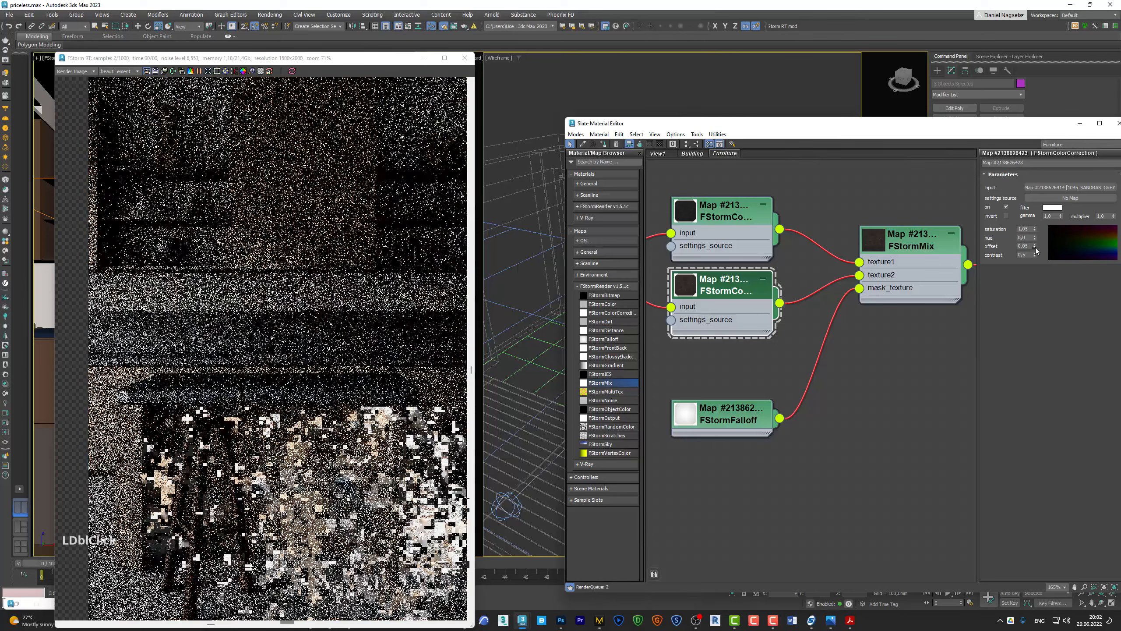
# Inspect the countertops within the whole kitchen render and show the histogram and tone mapping settings beside the image
pyautogui.scroll(1, 377, 342)
pyautogui.scroll(-2, 376, 341)
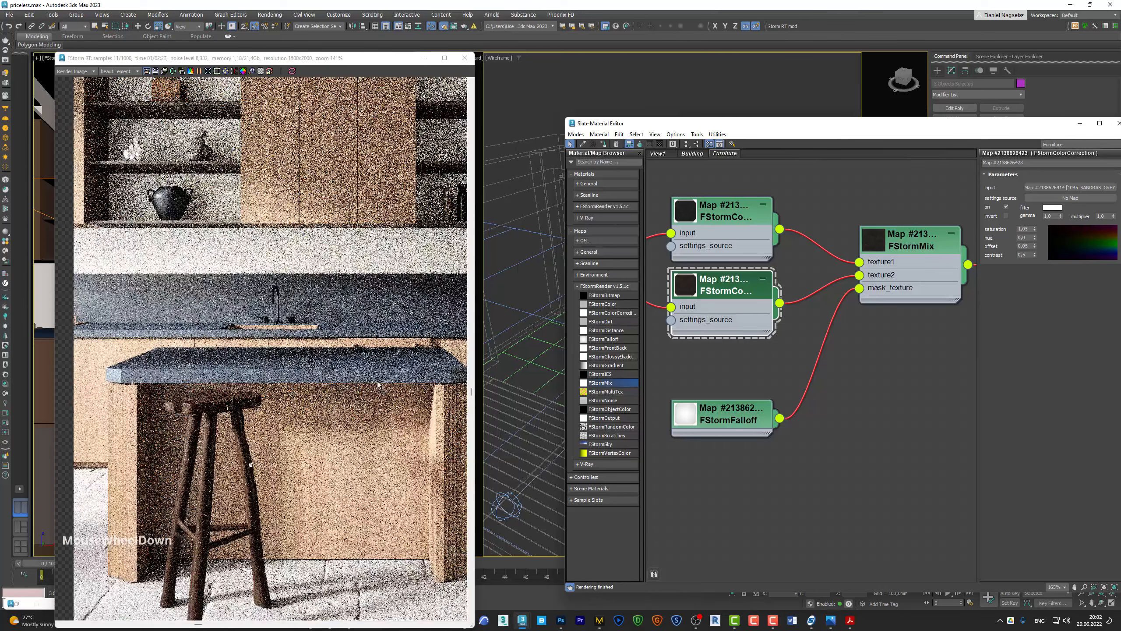
pyautogui.scroll(-2, 330, 391)
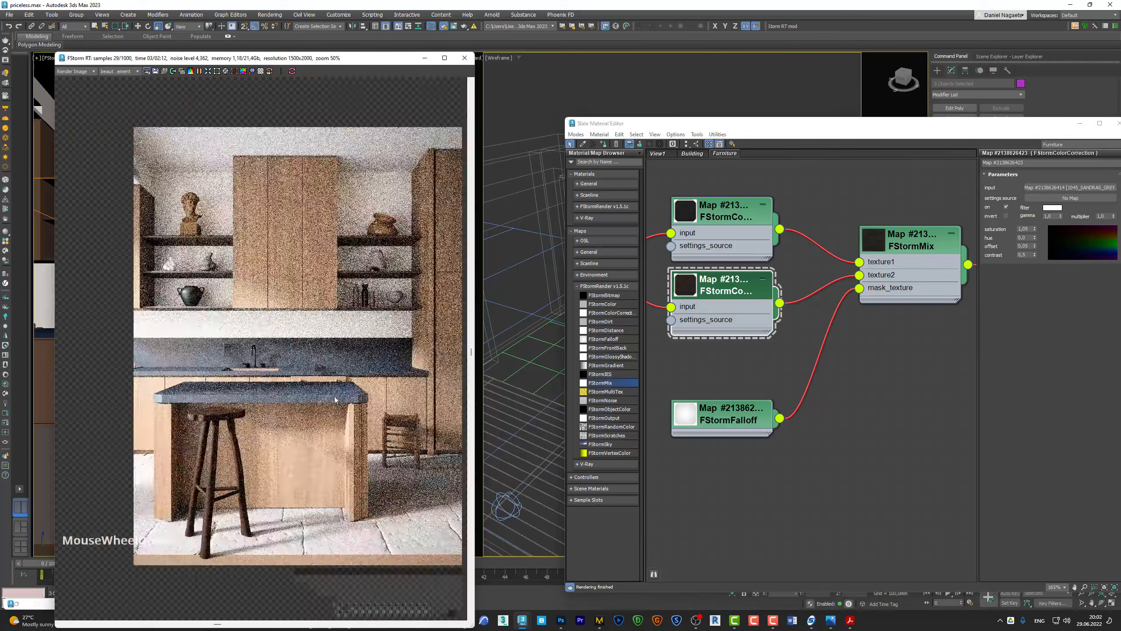
pyautogui.moveTo(328, 403); pyautogui.dragTo(330, 427, button='middle')
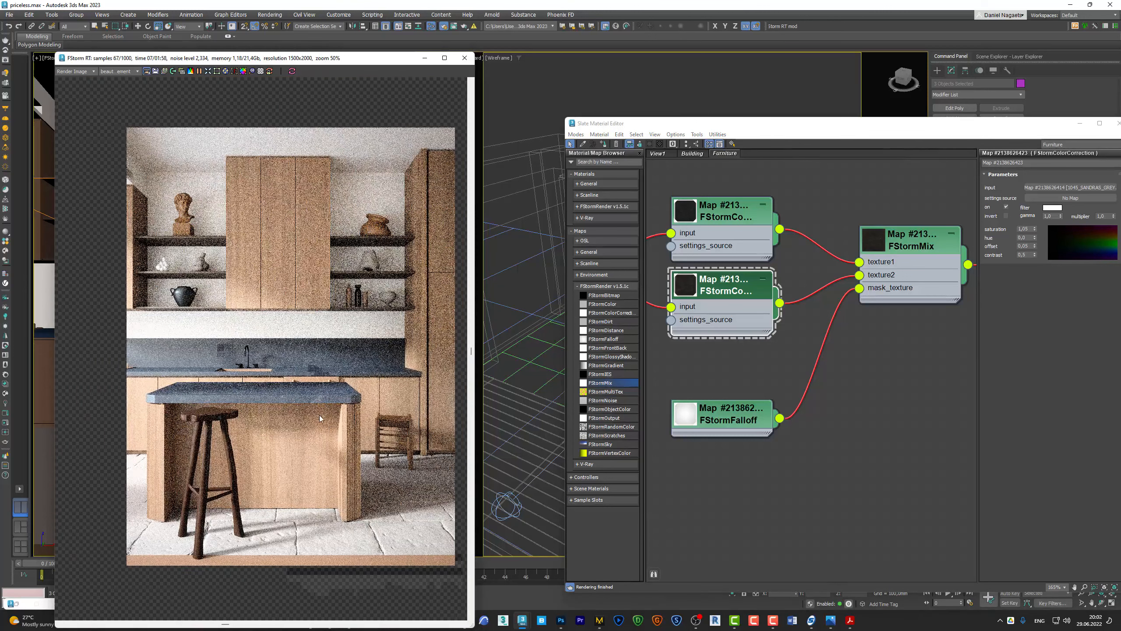
pyautogui.moveTo(291, 385)
pyautogui.mouseDown(button='middle')
pyautogui.moveTo(280, 381)
pyautogui.moveTo(295, 398)
pyautogui.mouseUp(button='middle')
pyautogui.click(193, 70)
pyautogui.moveTo(478, 404); pyautogui.dragTo(542, 403)
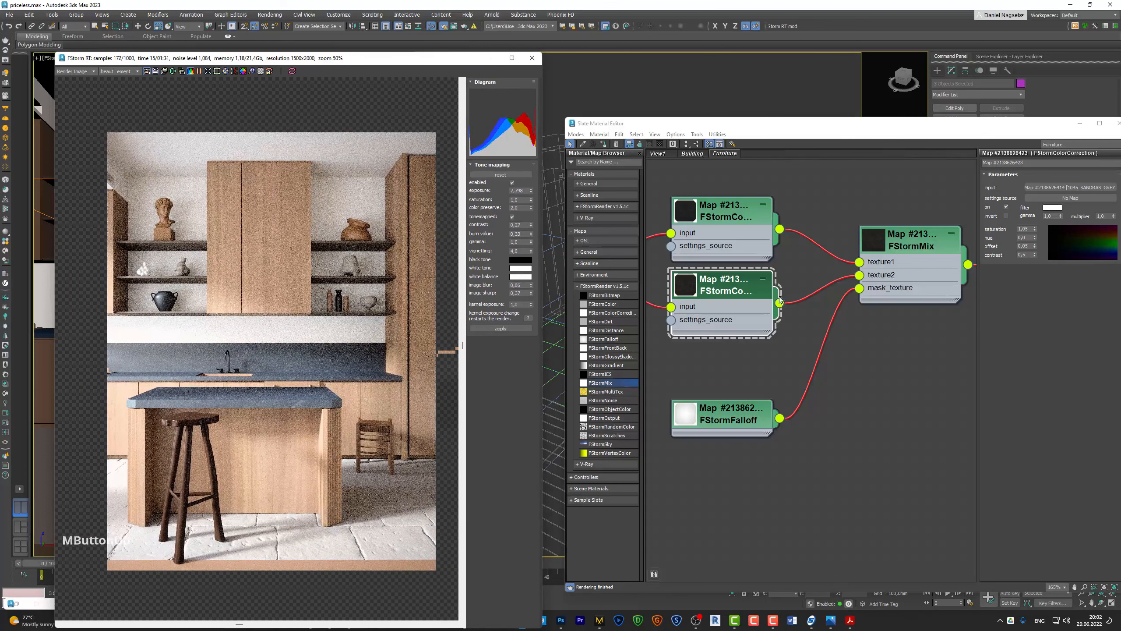
# In the Building material view, move the bitmap map lower and load TexturesCom_Pavement_CobblestoneMedieval02_4x4_24K_height.tif into it
pyautogui.click(691, 153)
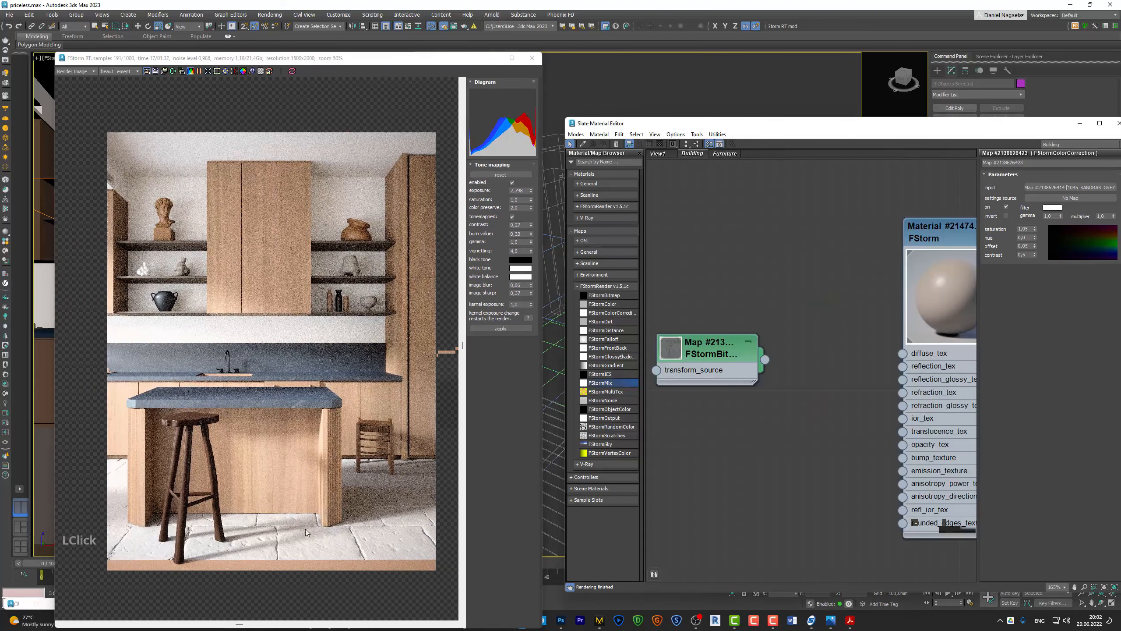
pyautogui.scroll(-2, 750, 462)
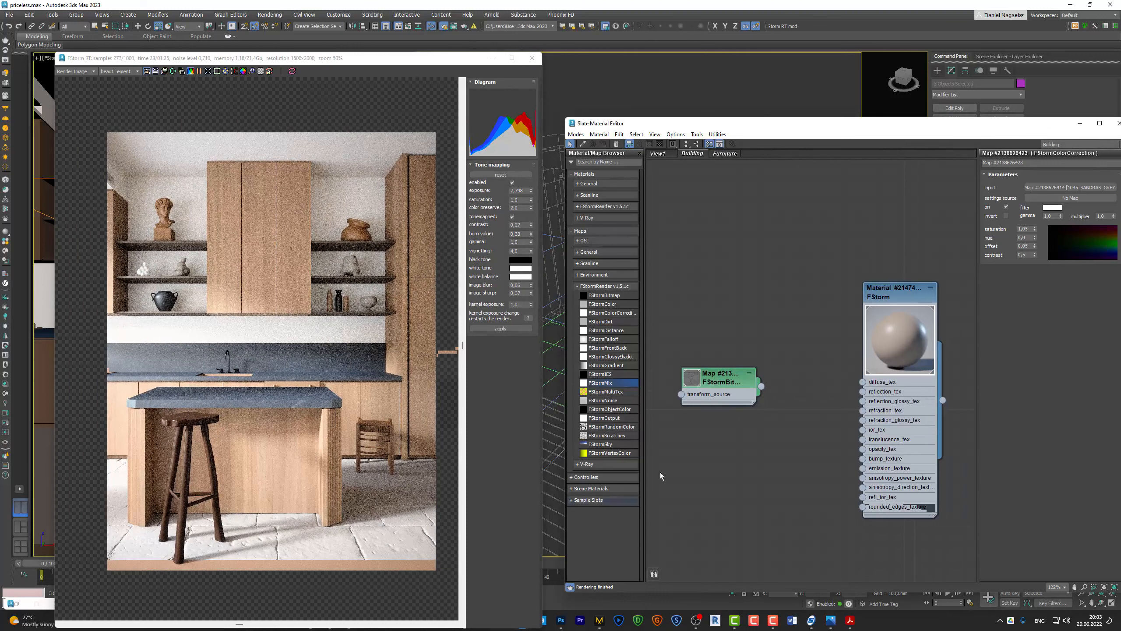
pyautogui.moveTo(723, 380); pyautogui.dragTo(723, 486)
pyautogui.doubleClick(1072, 286)
pyautogui.doubleClick(1050, 306)
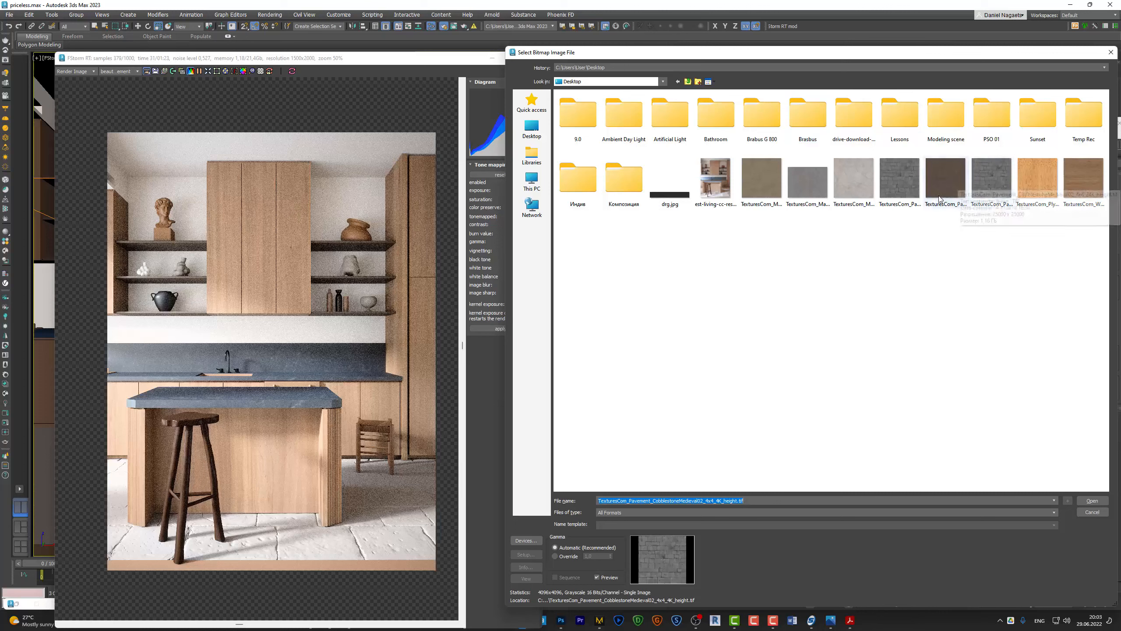
pyautogui.click(905, 180)
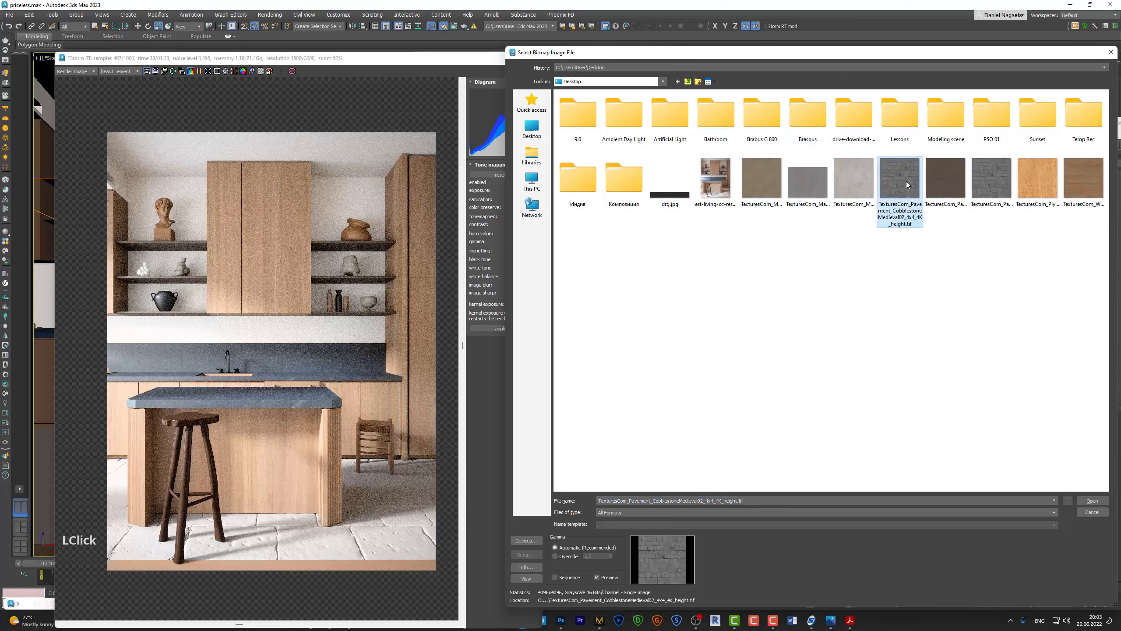
pyautogui.click(989, 190)
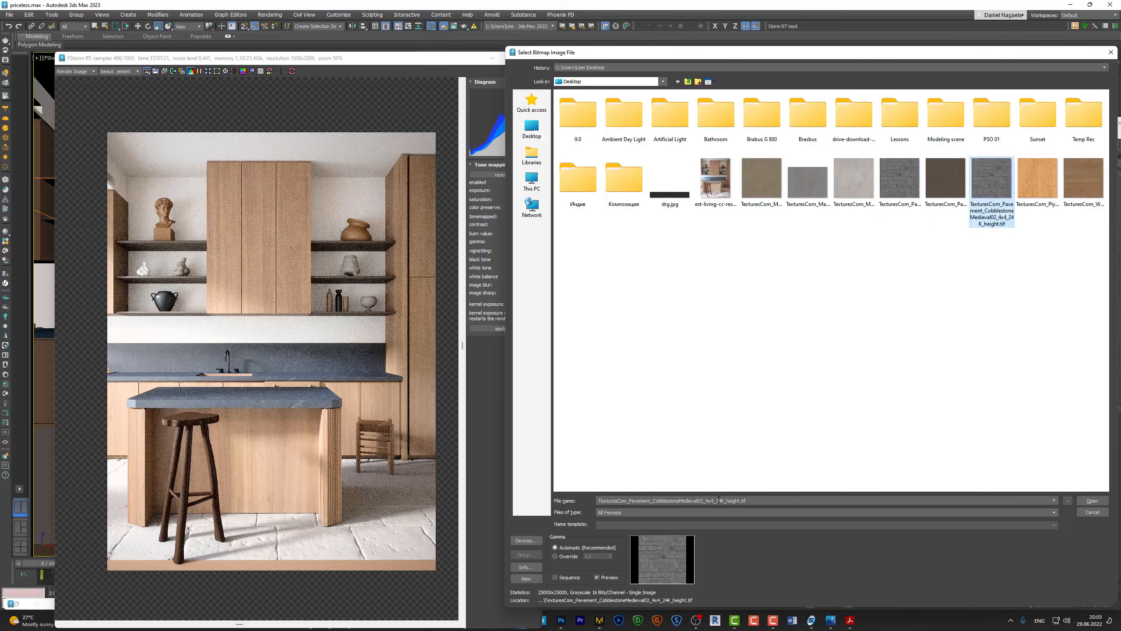
pyautogui.click(1099, 500)
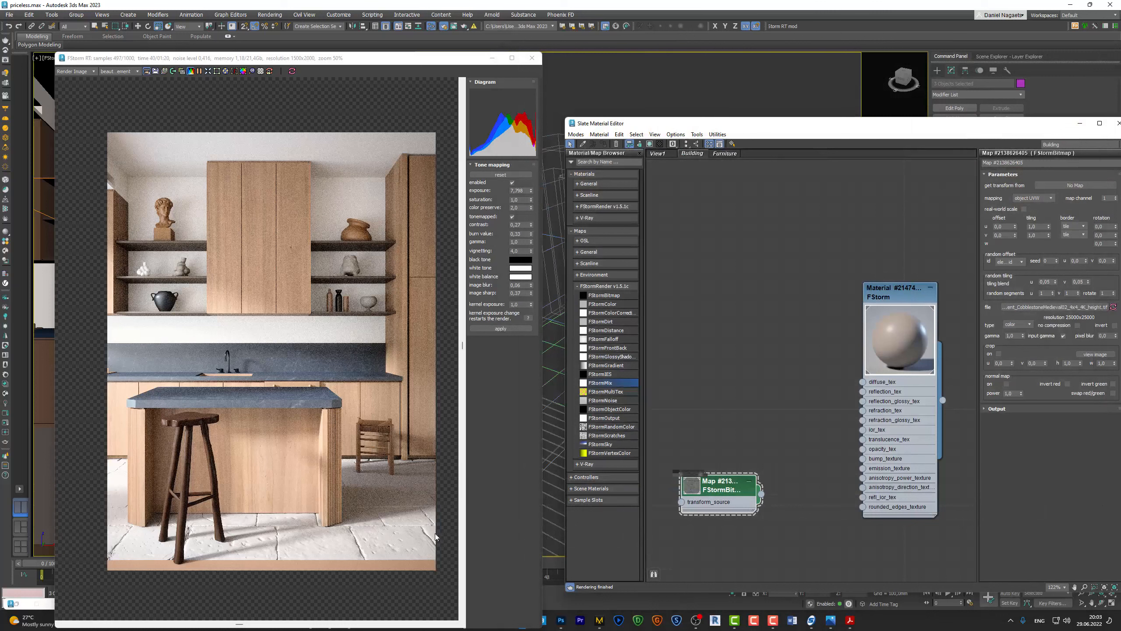
pyautogui.scroll(1, 364, 541)
pyautogui.middleClick(730, 445)
pyautogui.click(890, 322)
pyautogui.doubleClick(890, 287)
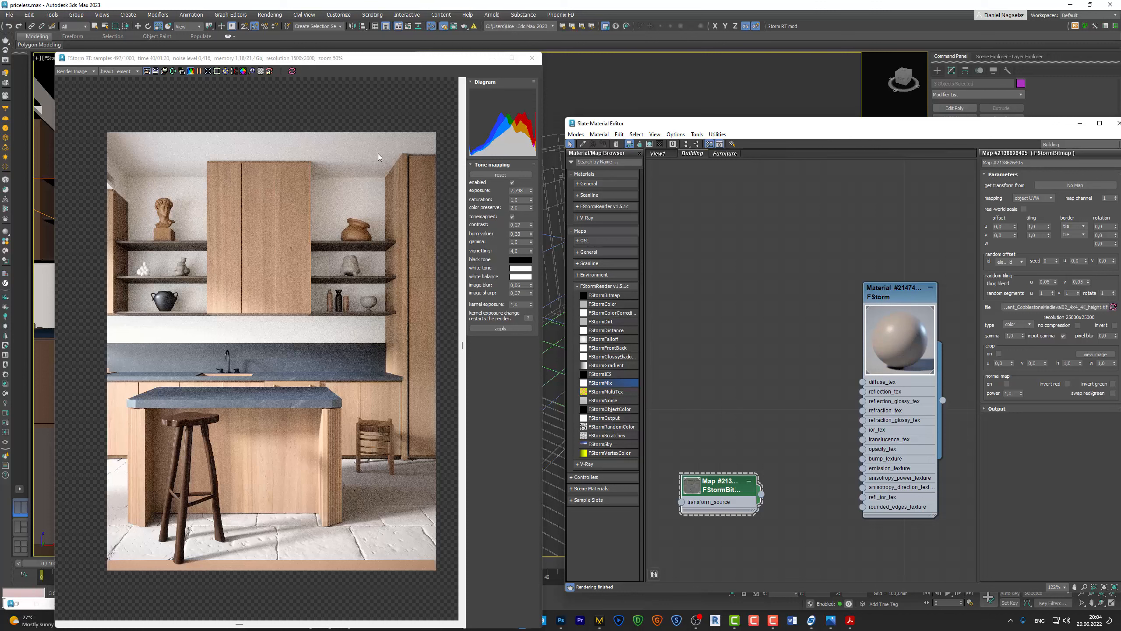
pyautogui.click(274, 69)
pyautogui.click(362, 475)
pyautogui.scroll(1, 344, 470)
pyautogui.scroll(2, 289, 243)
pyautogui.click(897, 625)
# Switch to Chrome and save the 8192x8192 displacement map of 3D Scanned Medieval Cobblestone 2 from textures.com to the desktop
pyautogui.click(311, 620)
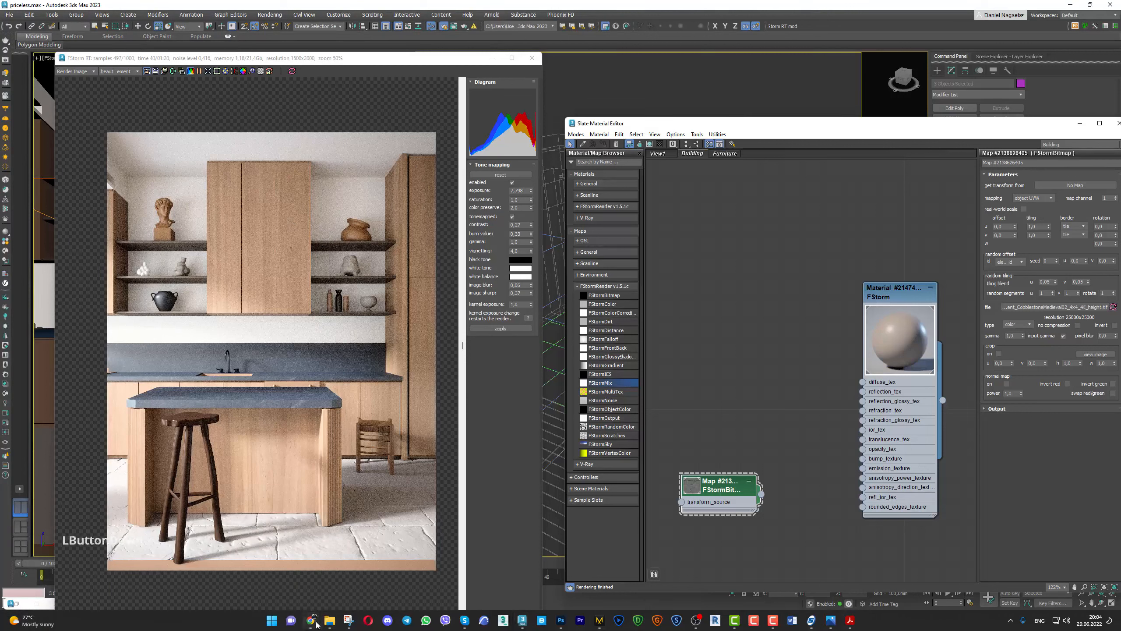
pyautogui.click(341, 596)
pyautogui.click(341, 596)
pyautogui.click(175, 8)
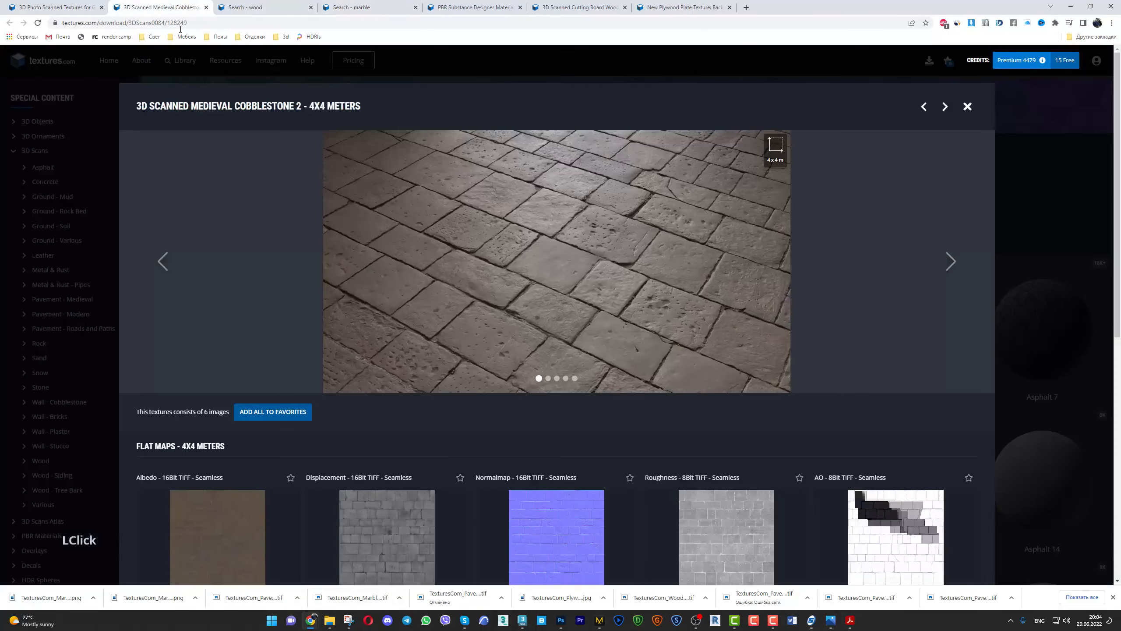
pyautogui.scroll(-1, 460, 366)
pyautogui.scroll(-2, 461, 365)
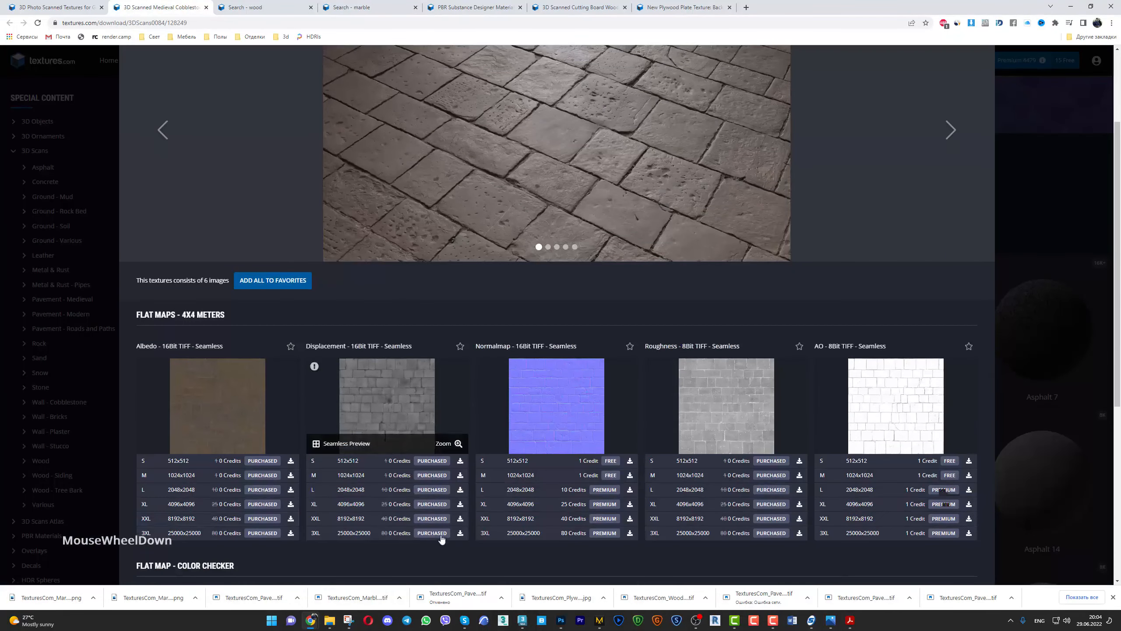
pyautogui.click(435, 522)
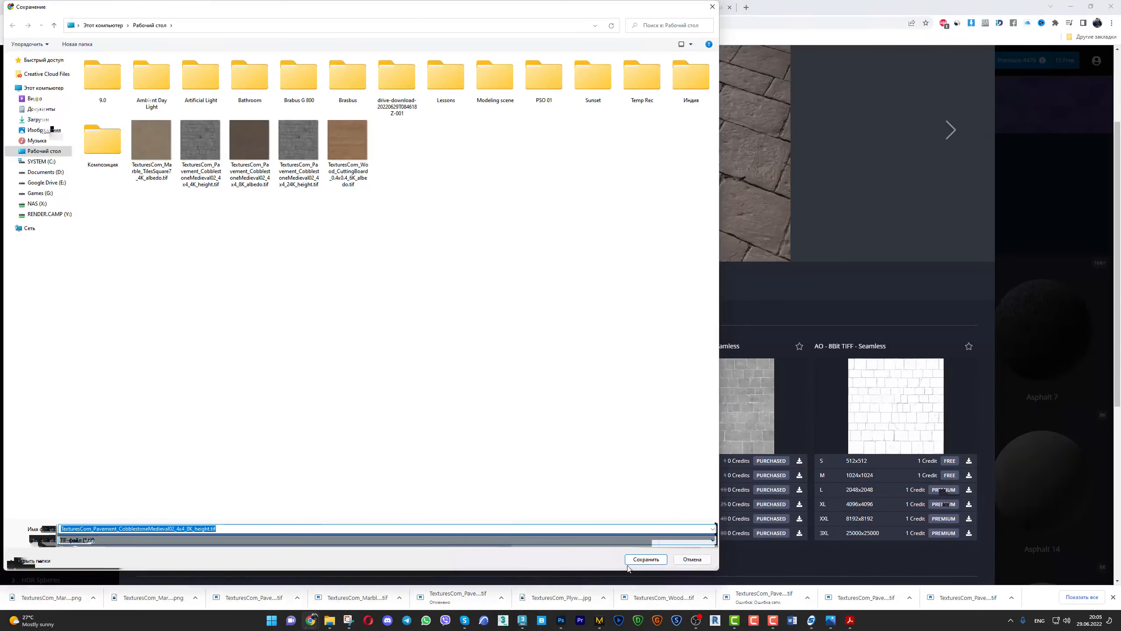
pyautogui.click(645, 560)
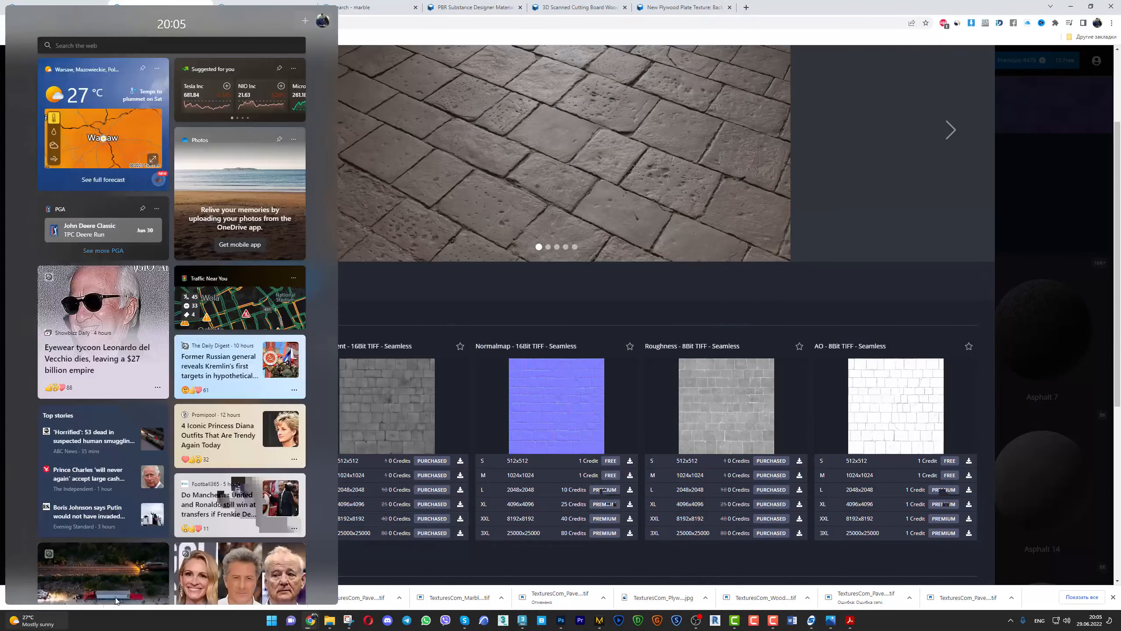
pyautogui.moveTo(179, 395)
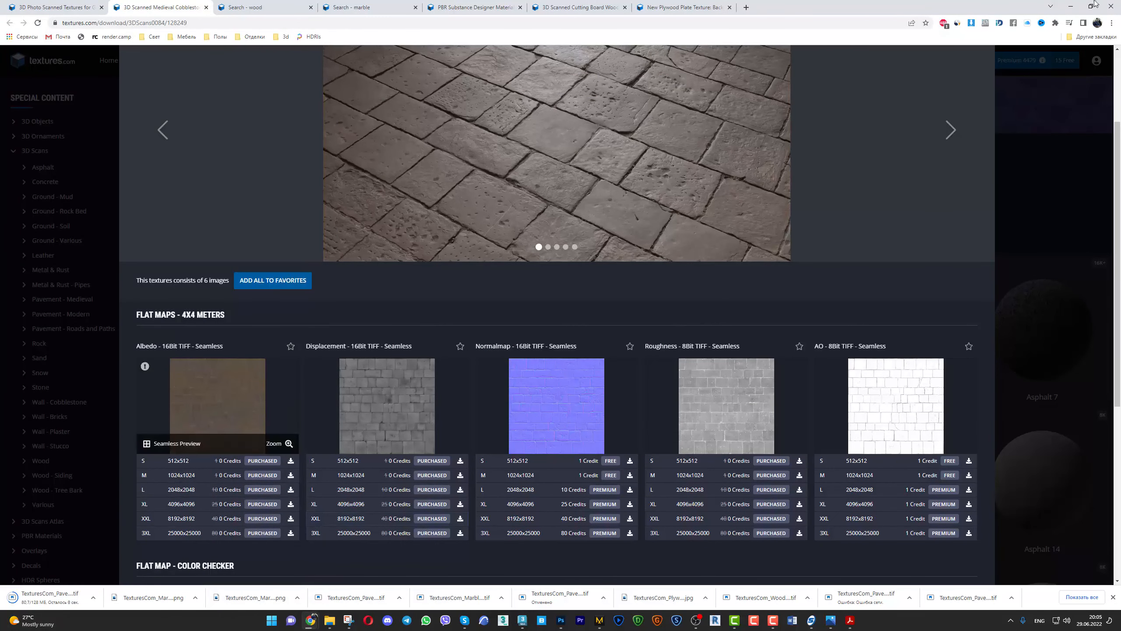
pyautogui.click(1070, 6)
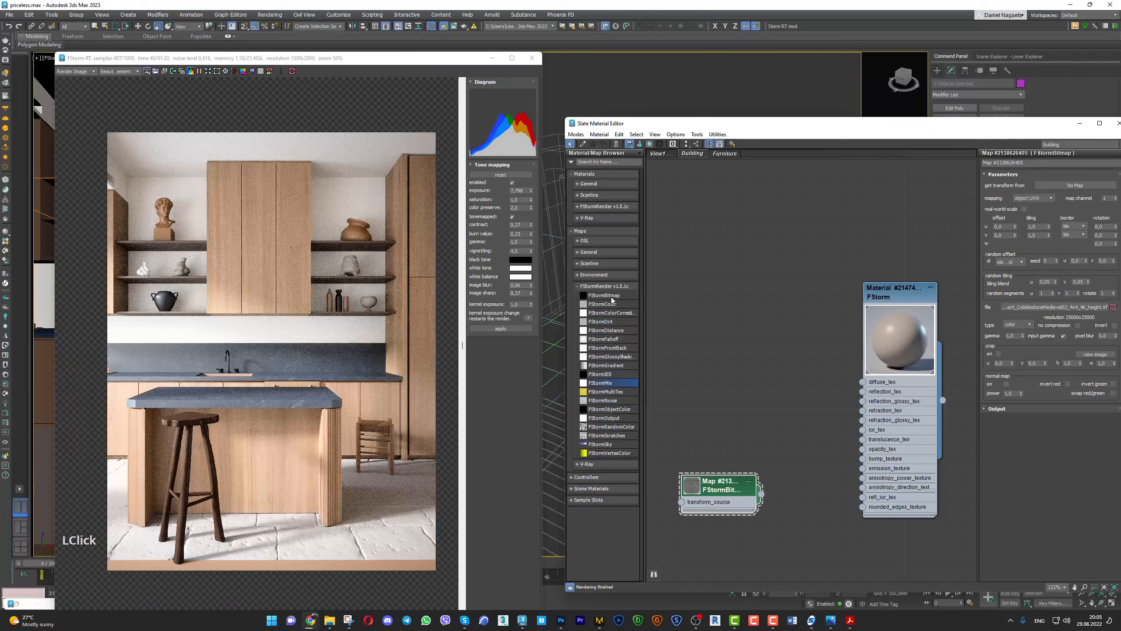
pyautogui.click(723, 482)
pyautogui.scroll(1, 413, 419)
pyautogui.scroll(-1, 413, 422)
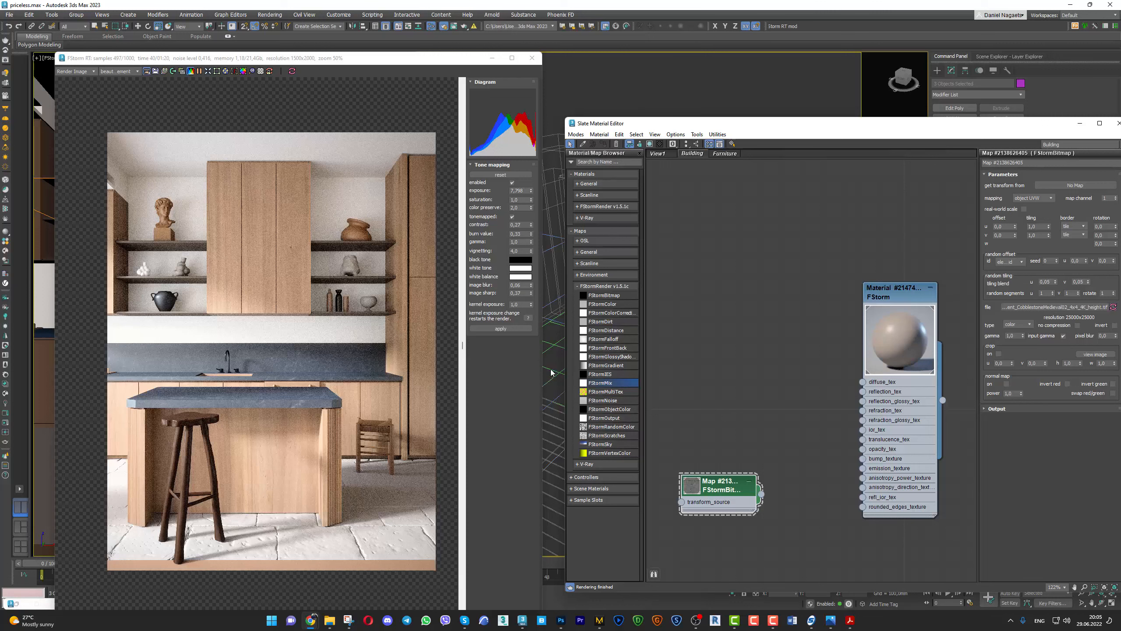
pyautogui.click(608, 486)
# Switch to File Explorer and show the contents of the desktop folder
pyautogui.click(312, 627)
pyautogui.moveTo(330, 620)
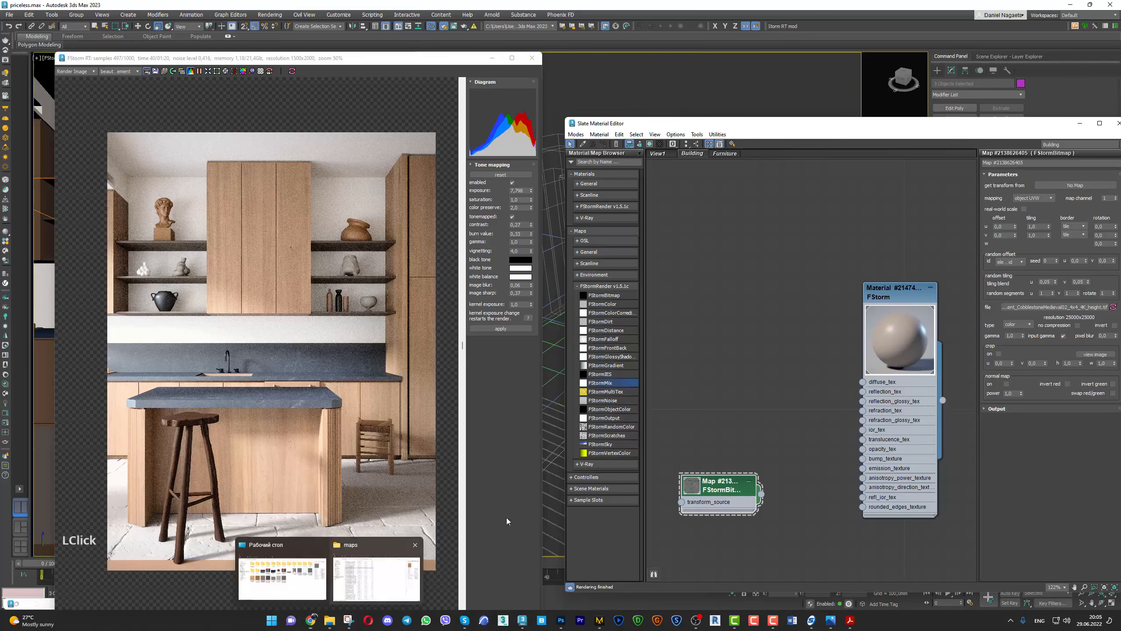
pyautogui.click(378, 570)
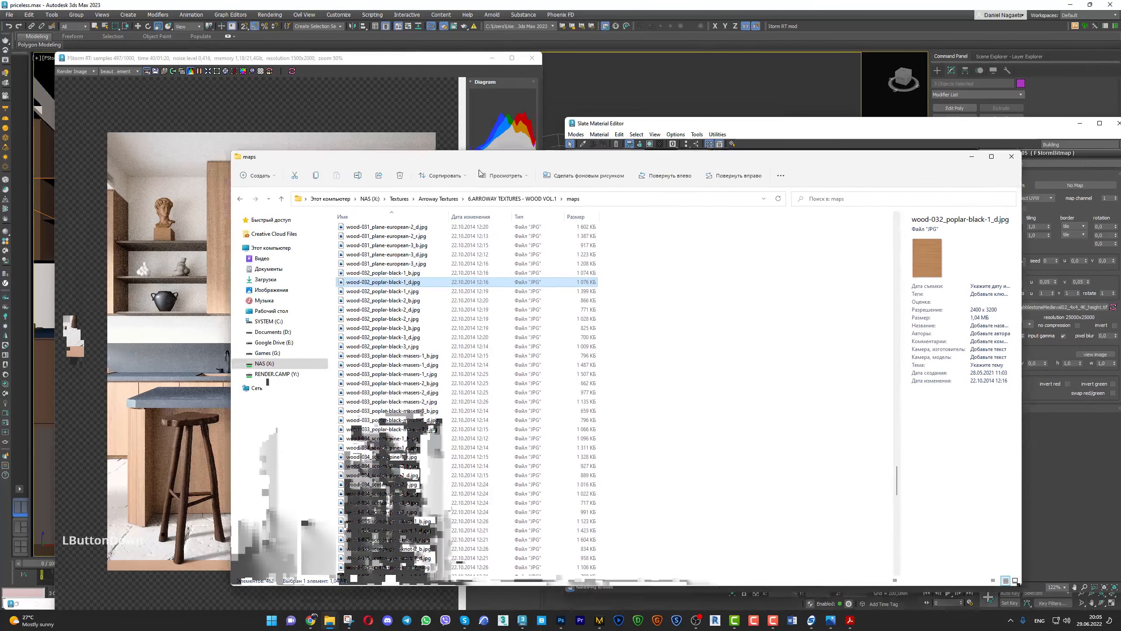
pyautogui.moveTo(429, 155); pyautogui.dragTo(480, 172)
pyautogui.click(282, 57)
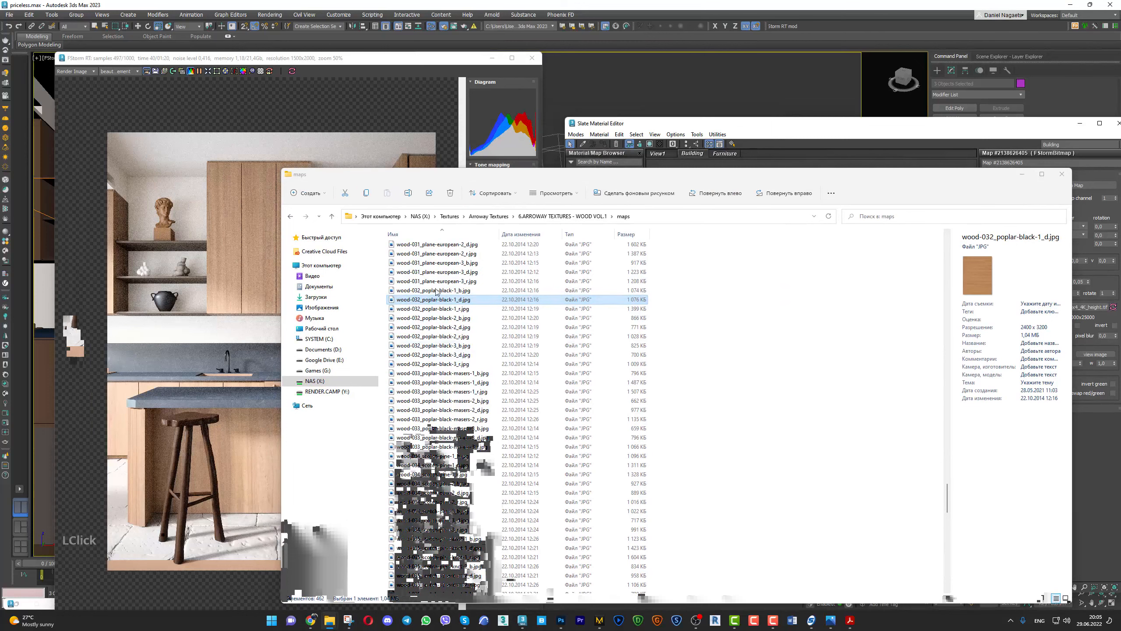
pyautogui.click(320, 266)
pyautogui.click(322, 328)
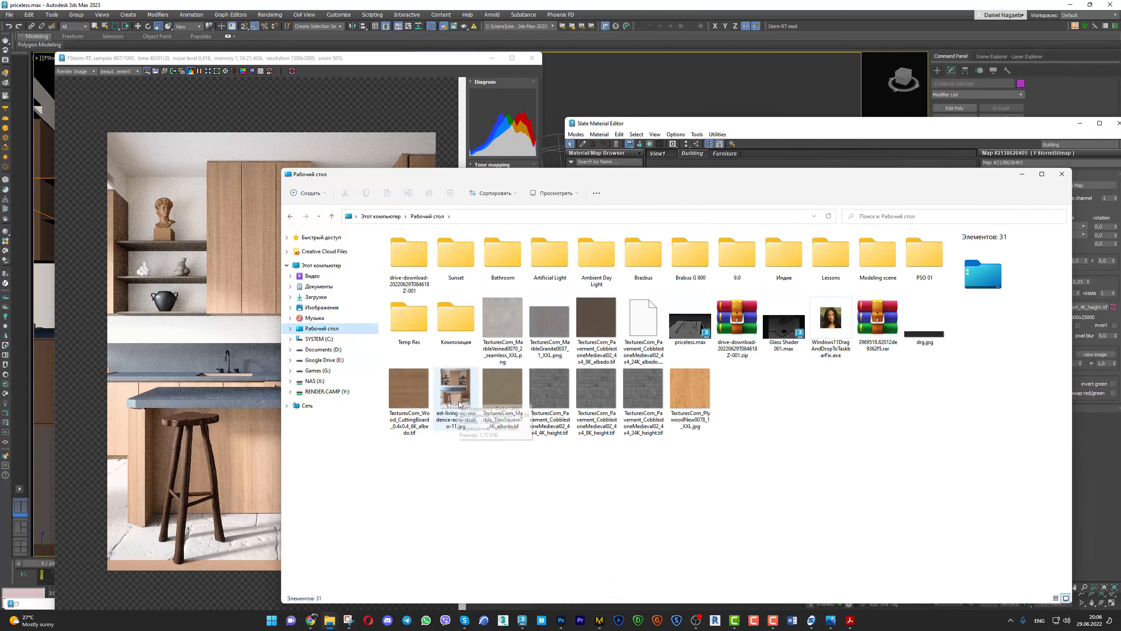
# Delete the 24K and 4K CobblestoneMedieval02 height maps from the desktop folder
pyautogui.click(627, 476)
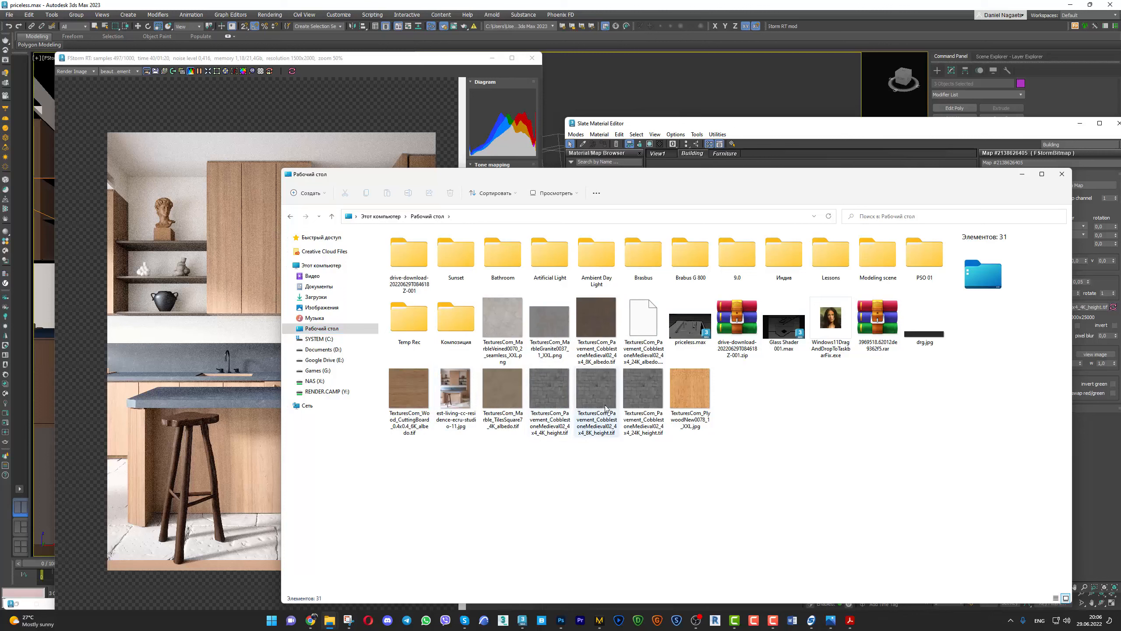
pyautogui.click(551, 402)
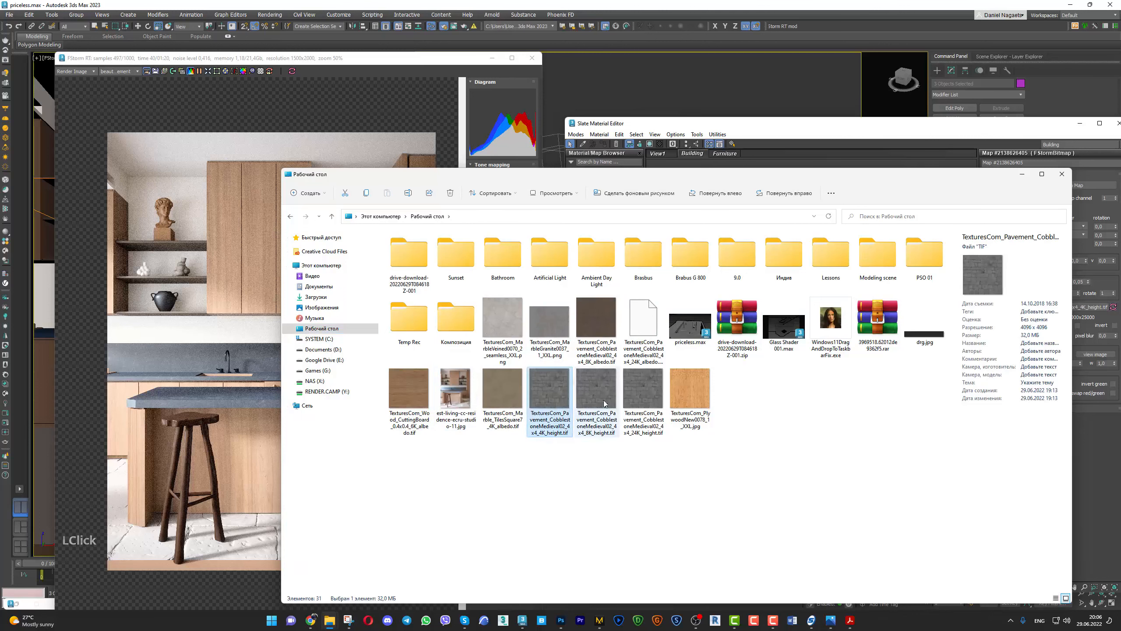
pyautogui.click(630, 403)
pyautogui.press('Delete')
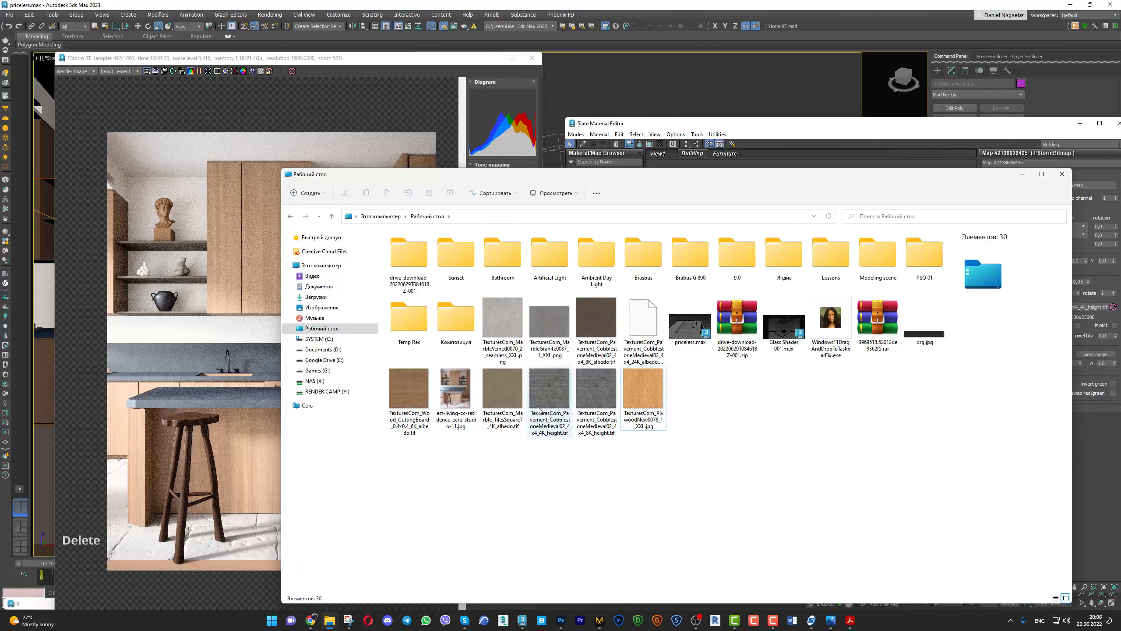
pyautogui.click(289, 87)
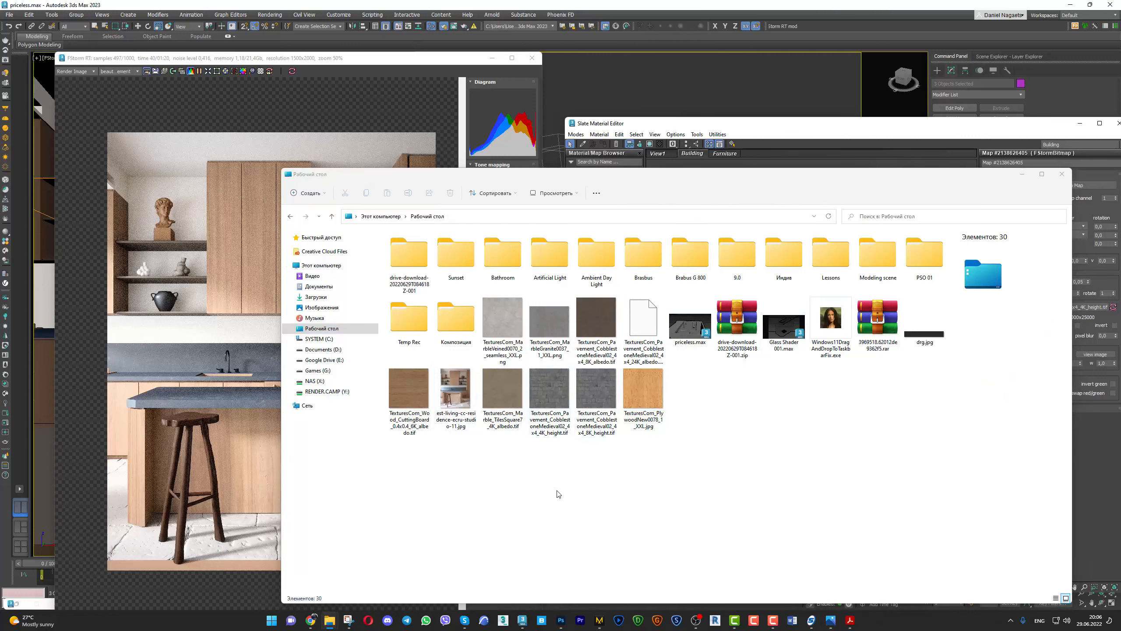
pyautogui.click(549, 392)
pyautogui.press('Delete')
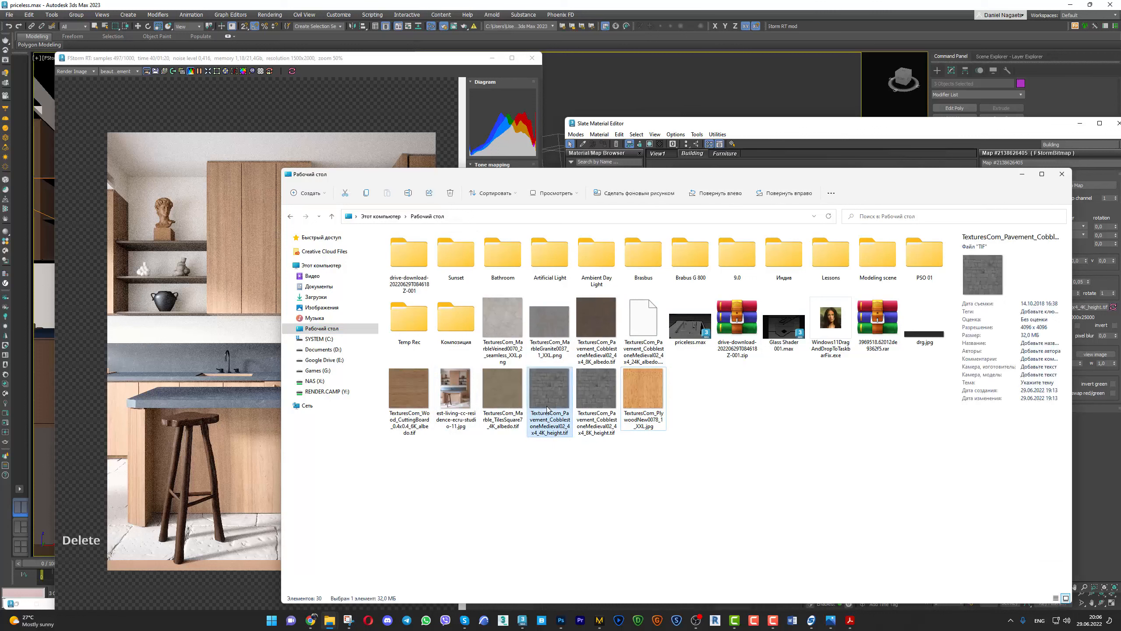
# Check the 8K cobblestone height file, preview the 8K albedo texture at full size and return to 3ds Max
pyautogui.click(550, 398)
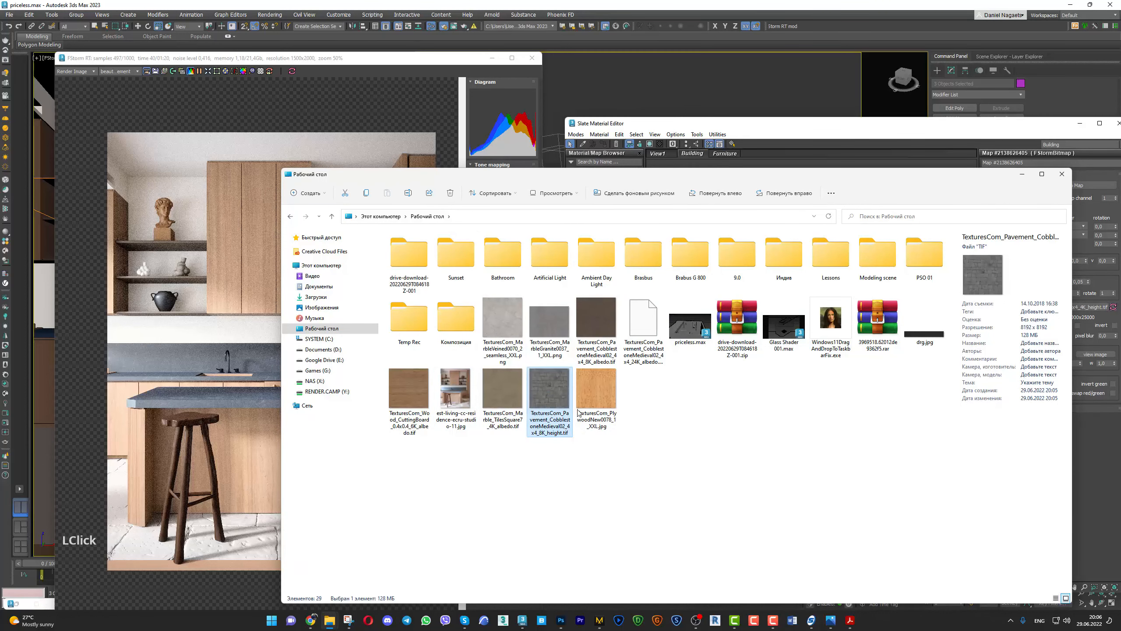
pyautogui.click(585, 312)
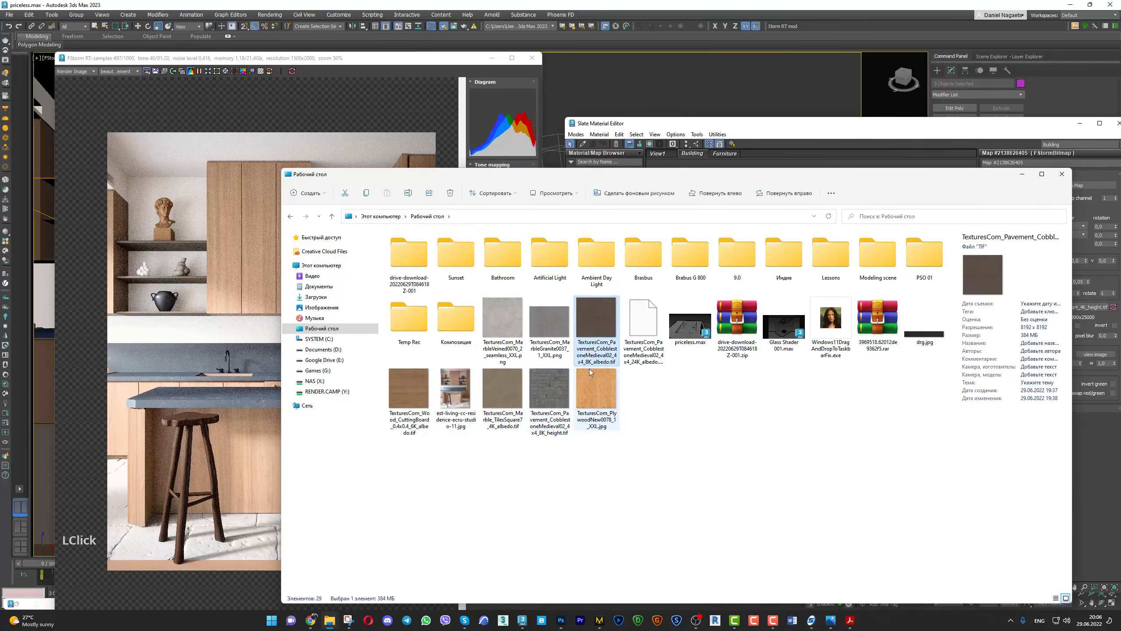
pyautogui.doubleClick(585, 342)
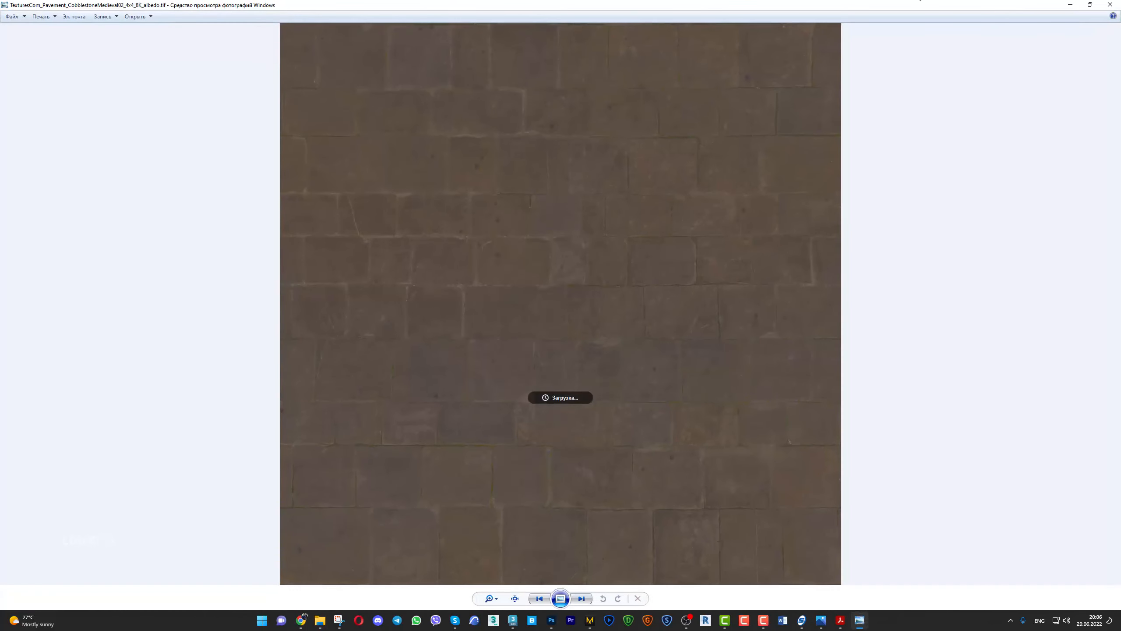
pyautogui.click(1110, 4)
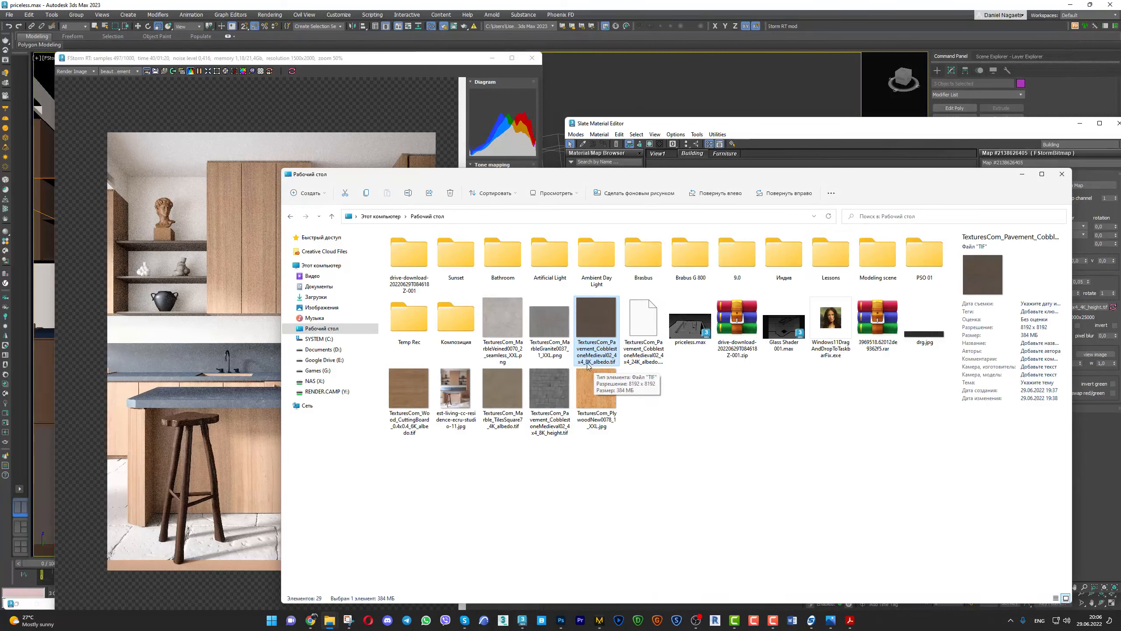
pyautogui.click(759, 443)
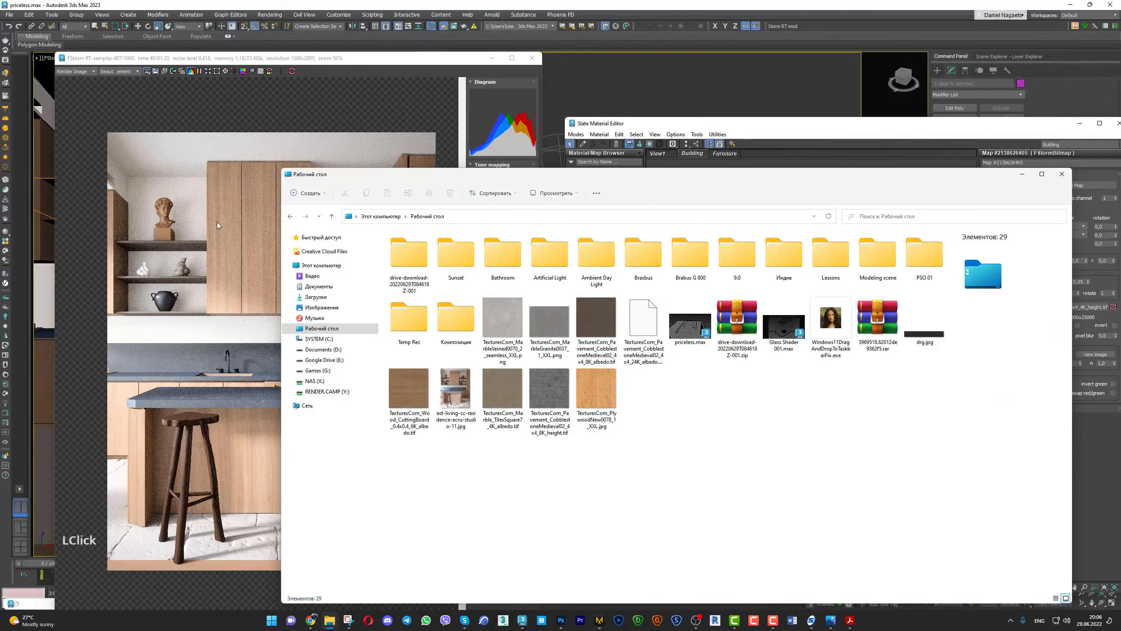
pyautogui.moveTo(229, 252); pyautogui.dragTo(206, 317)
pyautogui.middleClick(194, 281)
pyautogui.click(613, 128)
pyautogui.click(1022, 173)
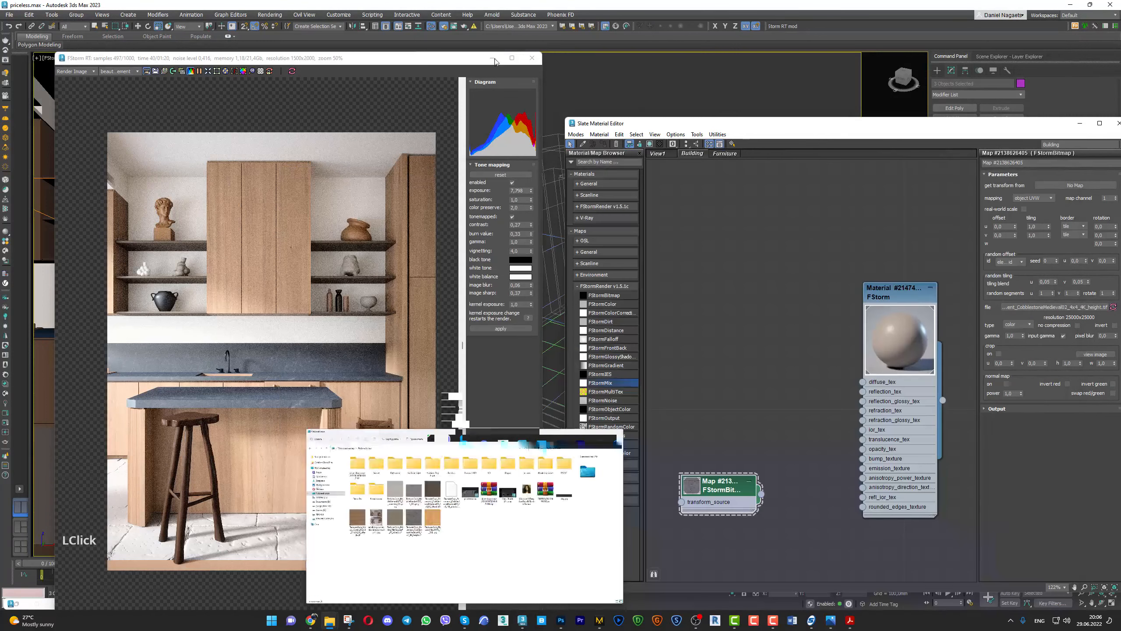
pyautogui.press('ctrl')
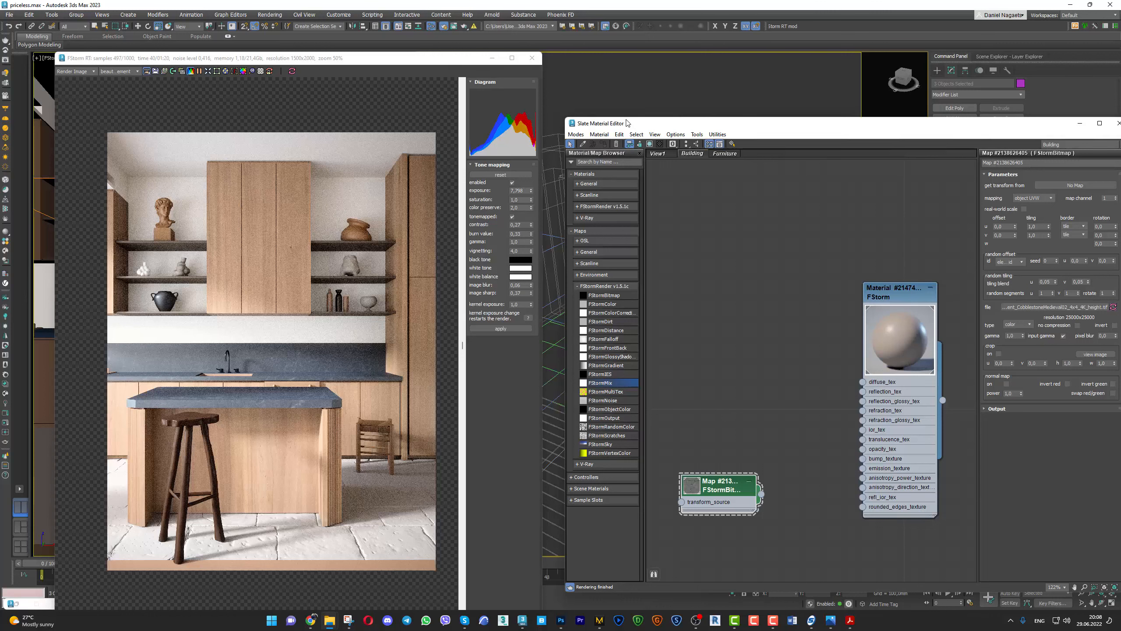
pyautogui.click(226, 60)
pyautogui.click(631, 116)
pyautogui.click(697, 84)
pyautogui.moveTo(1097, 625)
pyautogui.click(696, 620)
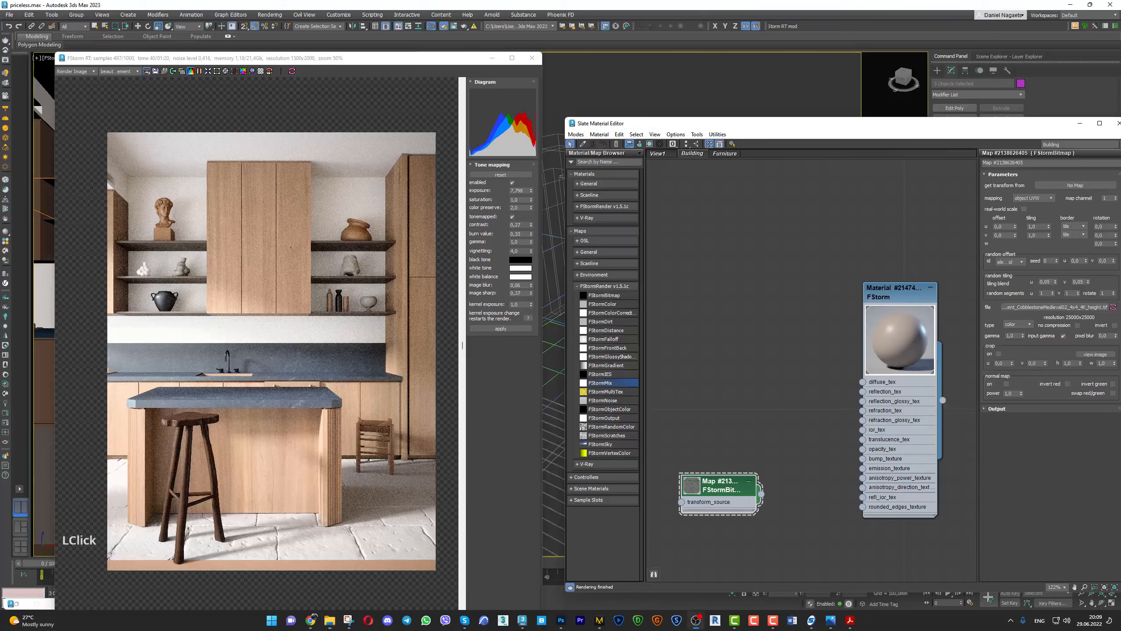